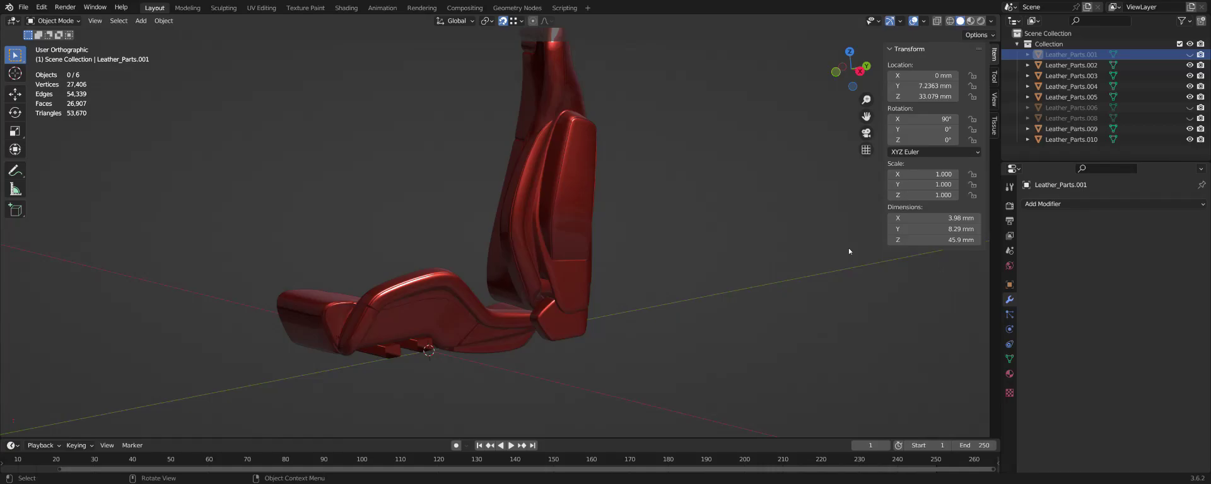
Orbit around the seat and inspect the Leather_Parts.009 piece and the Leather_Parts.010 buckle.
{"action": "middle_click_drag", "start_coordinate": [770, 251], "coordinate": [429, 361]}
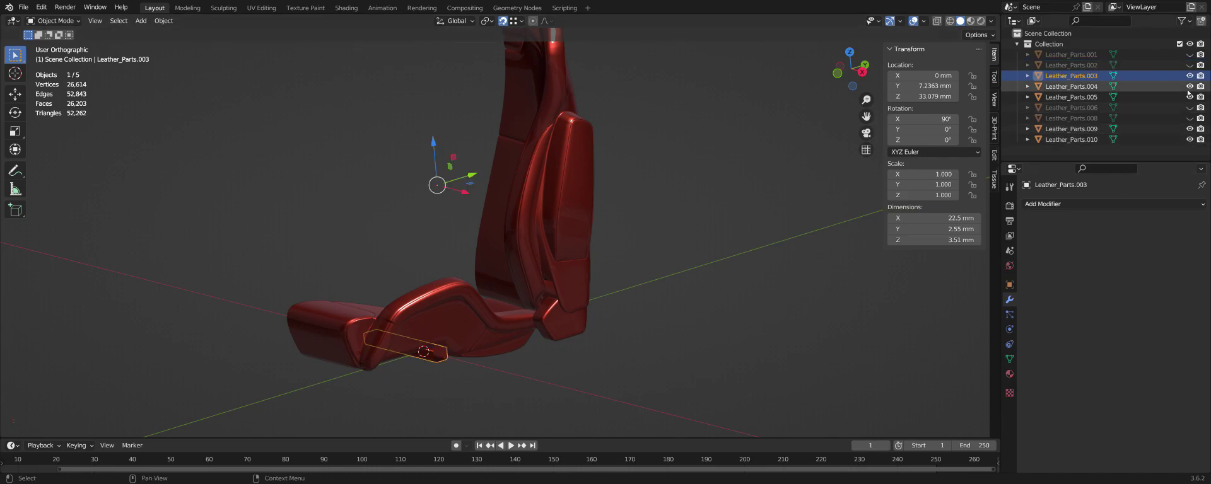
{"action": "middle_click_drag", "start_coordinate": [634, 330], "coordinate": [557, 359]}
{"action": "left_click", "coordinate": [602, 326]}
{"action": "mouse_move", "coordinate": [603, 326]}
{"action": "middle_mouse_down"}
{"action": "mouse_move", "coordinate": [624, 319]}
{"action": "mouse_move", "coordinate": [586, 332]}
{"action": "mouse_move", "coordinate": [626, 305]}
{"action": "mouse_move", "coordinate": [684, 319]}
{"action": "middle_mouse_up"}
{"action": "left_click", "coordinate": [630, 299]}
{"action": "scroll", "coordinate": [650, 284], "scroll_direction": "up", "scroll_amount": 5}
{"action": "mouse_move", "coordinate": [651, 283]}
{"action": "middle_mouse_down"}
{"action": "mouse_move", "coordinate": [655, 310]}
{"action": "mouse_move", "coordinate": [641, 302]}
{"action": "mouse_move", "coordinate": [638, 246]}
{"action": "mouse_move", "coordinate": [573, 259]}
{"action": "mouse_move", "coordinate": [550, 285]}
{"action": "mouse_move", "coordinate": [560, 271]}
{"action": "middle_mouse_up"}
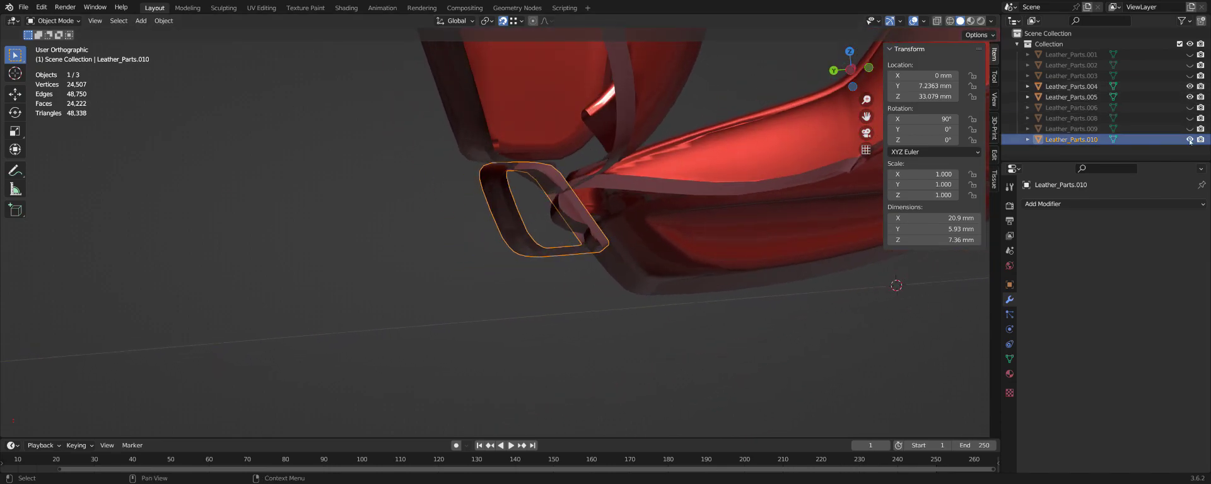
Select Leather_Parts.004, zoom to the seat joint, and Shift-add Leather_Parts.005 as active.
{"action": "middle_click_drag", "start_coordinate": [480, 268], "coordinate": [597, 195]}
{"action": "left_click", "coordinate": [597, 195]}
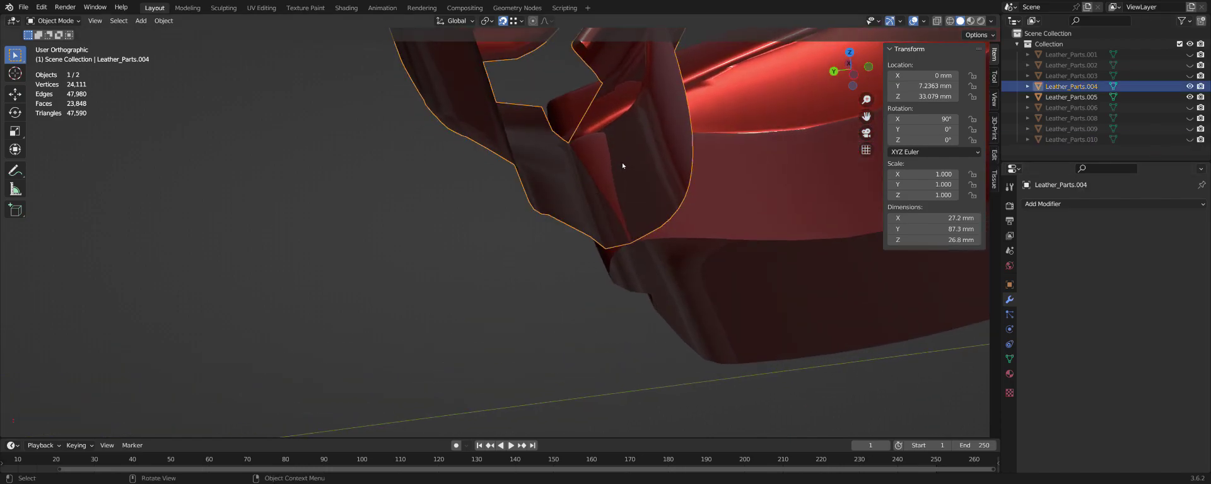
{"action": "mouse_move", "coordinate": [622, 164]}
{"action": "middle_mouse_down"}
{"action": "mouse_move", "coordinate": [570, 206]}
{"action": "mouse_move", "coordinate": [561, 281]}
{"action": "mouse_move", "coordinate": [566, 258]}
{"action": "middle_mouse_up"}
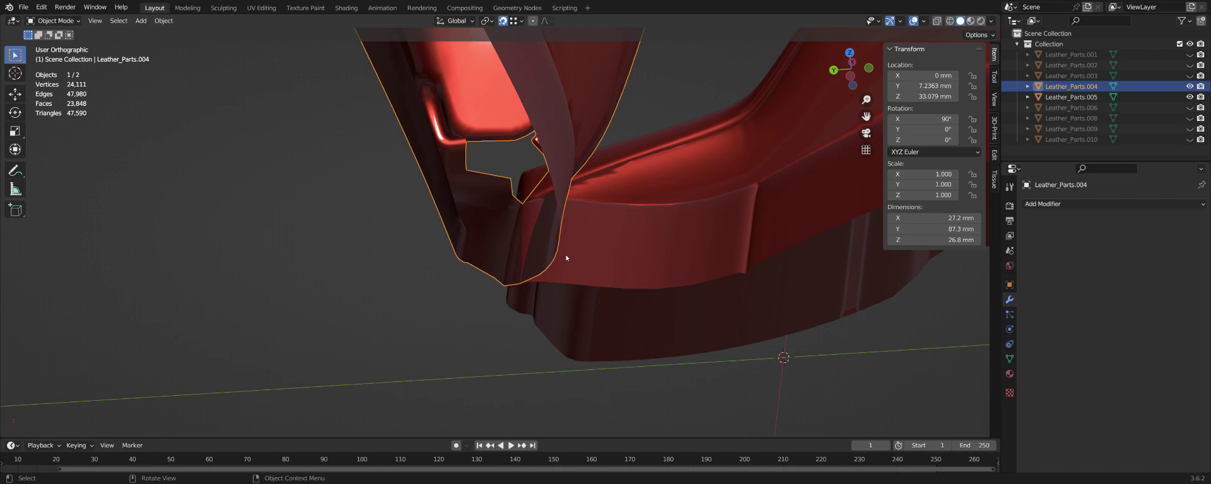
{"action": "mouse_move", "coordinate": [566, 258]}
{"action": "middle_mouse_down"}
{"action": "mouse_move", "coordinate": [557, 238]}
{"action": "mouse_move", "coordinate": [555, 272]}
{"action": "middle_mouse_up"}
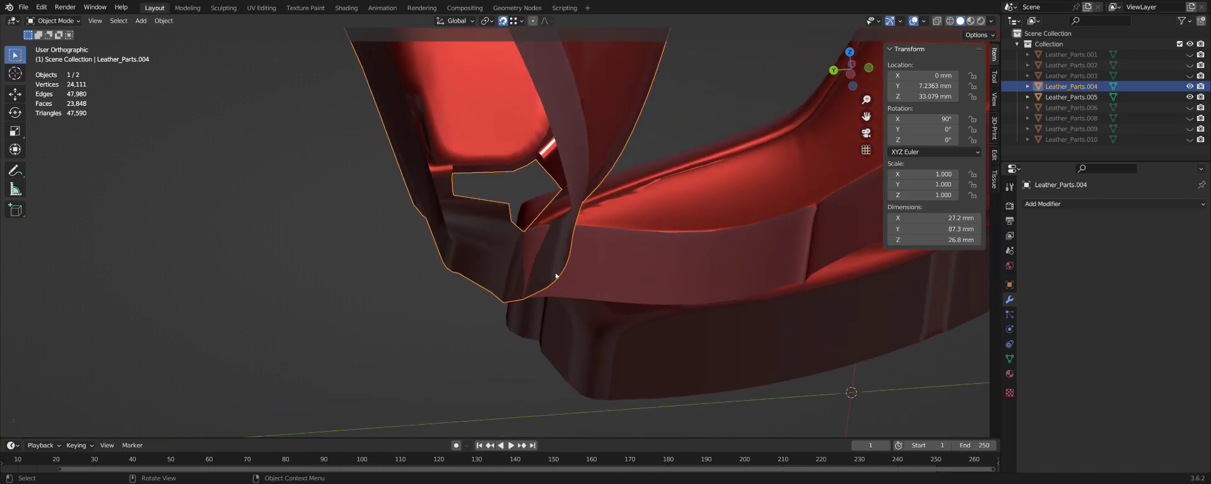
{"action": "middle_click_drag", "start_coordinate": [555, 275], "coordinate": [556, 276]}
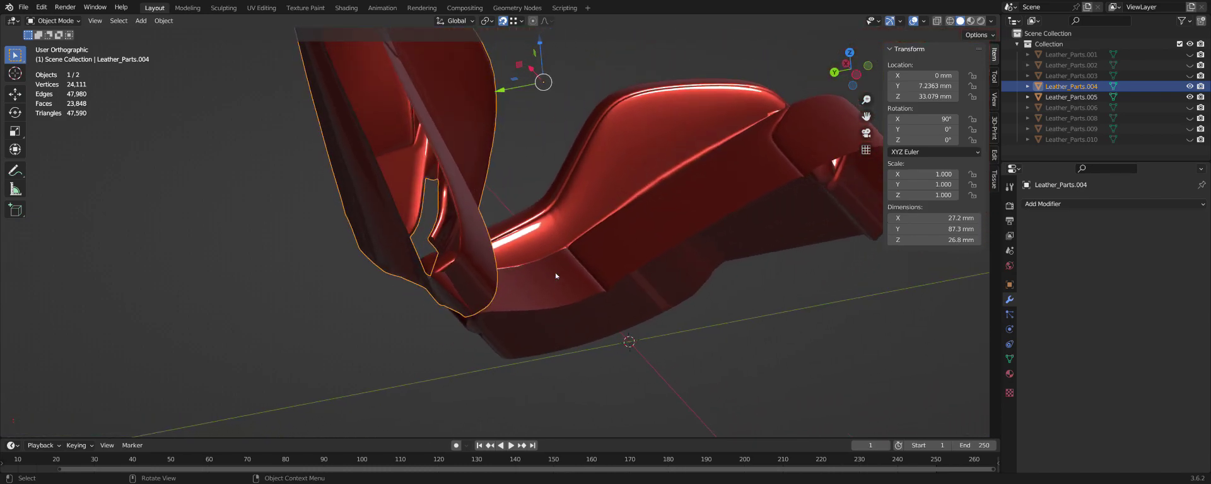
{"action": "mouse_move", "coordinate": [677, 215]}
{"action": "middle_mouse_down"}
{"action": "mouse_move", "coordinate": [404, 204]}
{"action": "mouse_move", "coordinate": [423, 219]}
{"action": "mouse_move", "coordinate": [404, 196]}
{"action": "mouse_move", "coordinate": [410, 258]}
{"action": "mouse_move", "coordinate": [442, 278]}
{"action": "mouse_move", "coordinate": [490, 349]}
{"action": "mouse_move", "coordinate": [476, 347]}
{"action": "mouse_move", "coordinate": [450, 306]}
{"action": "mouse_move", "coordinate": [538, 309]}
{"action": "middle_mouse_up"}
{"action": "scroll", "coordinate": [454, 290], "scroll_direction": "up", "scroll_amount": 6}
{"action": "scroll", "coordinate": [450, 307], "scroll_direction": "up", "scroll_amount": 3}
{"action": "scroll", "coordinate": [418, 252], "scroll_direction": "up", "scroll_amount": 2}
{"action": "scroll", "coordinate": [446, 257], "scroll_direction": "up", "scroll_amount": 2}
{"action": "scroll", "coordinate": [499, 282], "scroll_direction": "up", "scroll_amount": 2}
{"action": "left_click", "coordinate": [603, 301], "text": "shift"}
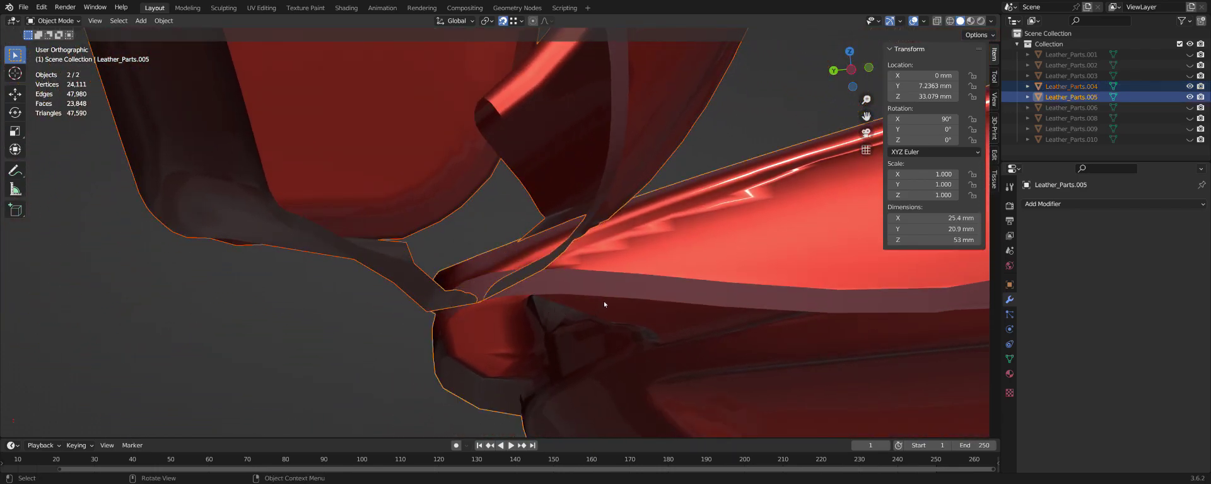
Join Leather_Parts.004 into Leather_Parts.005, enter Edit Mode, frame the seam corner and clear the selection.
{"action": "key", "text": "ctrl+j"}
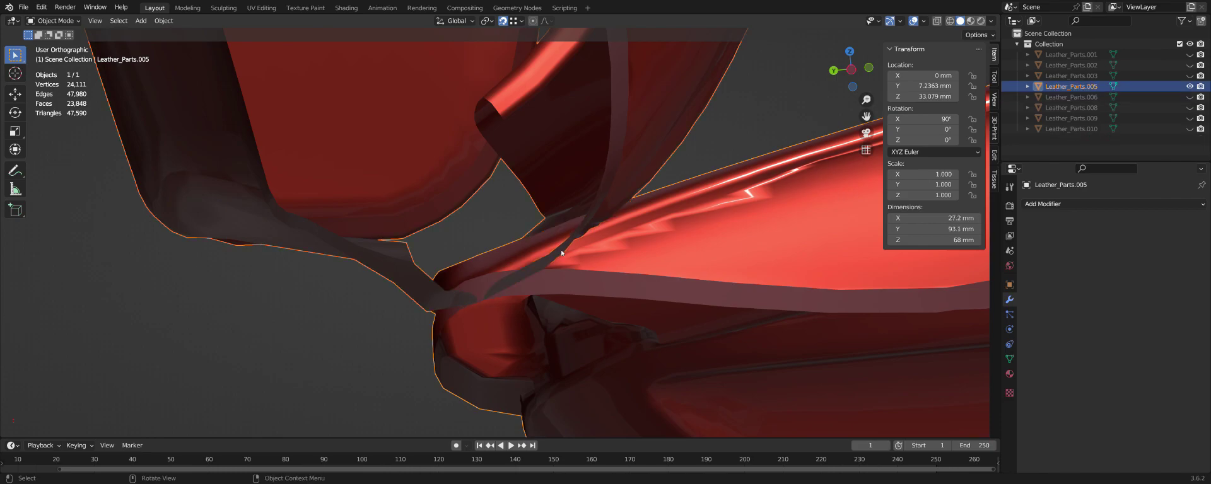
{"action": "mouse_move", "coordinate": [520, 224]}
{"action": "middle_mouse_down"}
{"action": "mouse_move", "coordinate": [506, 184]}
{"action": "mouse_move", "coordinate": [540, 240]}
{"action": "mouse_move", "coordinate": [589, 236]}
{"action": "mouse_move", "coordinate": [477, 262]}
{"action": "middle_mouse_up"}
{"action": "key", "text": "Tab"}
{"action": "scroll", "coordinate": [476, 262], "scroll_direction": "up", "scroll_amount": 2}
{"action": "scroll", "coordinate": [454, 227], "scroll_direction": "up", "scroll_amount": 2}
{"action": "scroll", "coordinate": [416, 164], "scroll_direction": "up", "scroll_amount": 2}
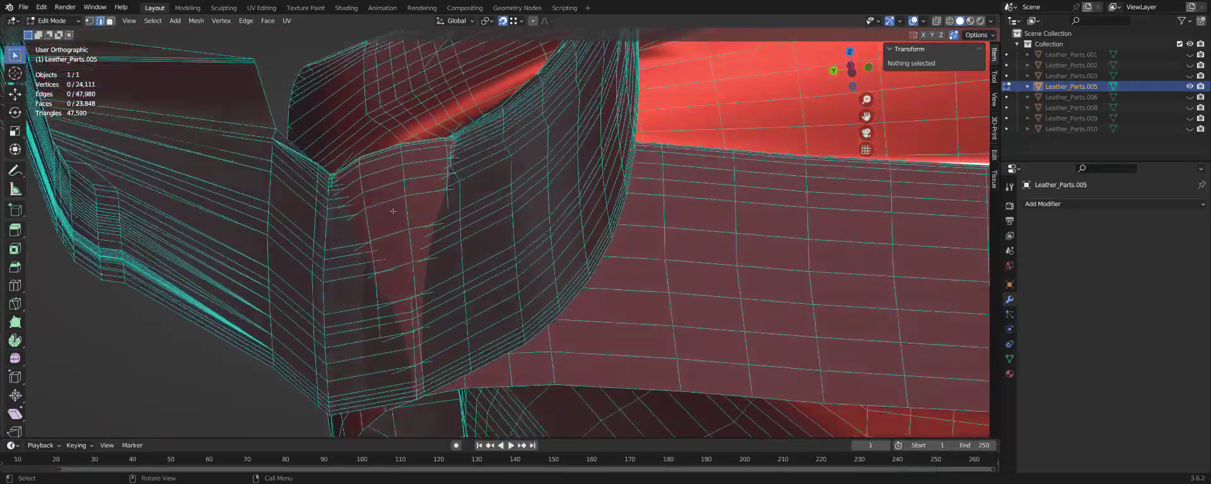
{"action": "scroll", "coordinate": [384, 118], "scroll_direction": "up", "scroll_amount": 2}
{"action": "middle_click_drag", "start_coordinate": [385, 118], "coordinate": [397, 87]}
{"action": "left_click", "coordinate": [398, 87]}
{"action": "key", "text": "KP_Decimal"}
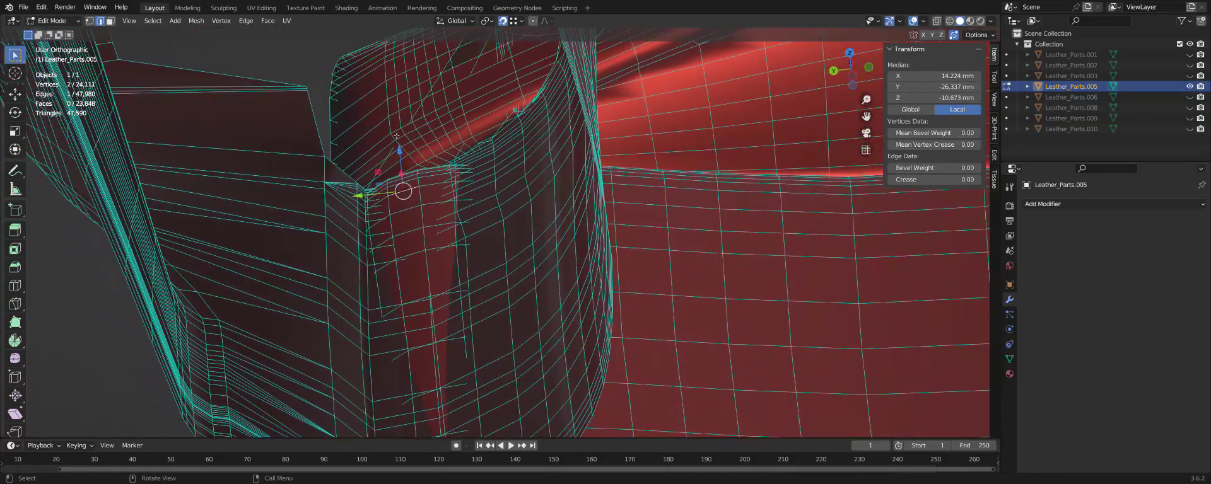
{"action": "key", "text": "alt+a"}
Select the 12-face stray strip down the seam as a shortest path and delete its faces.
{"action": "left_click", "coordinate": [412, 178]}
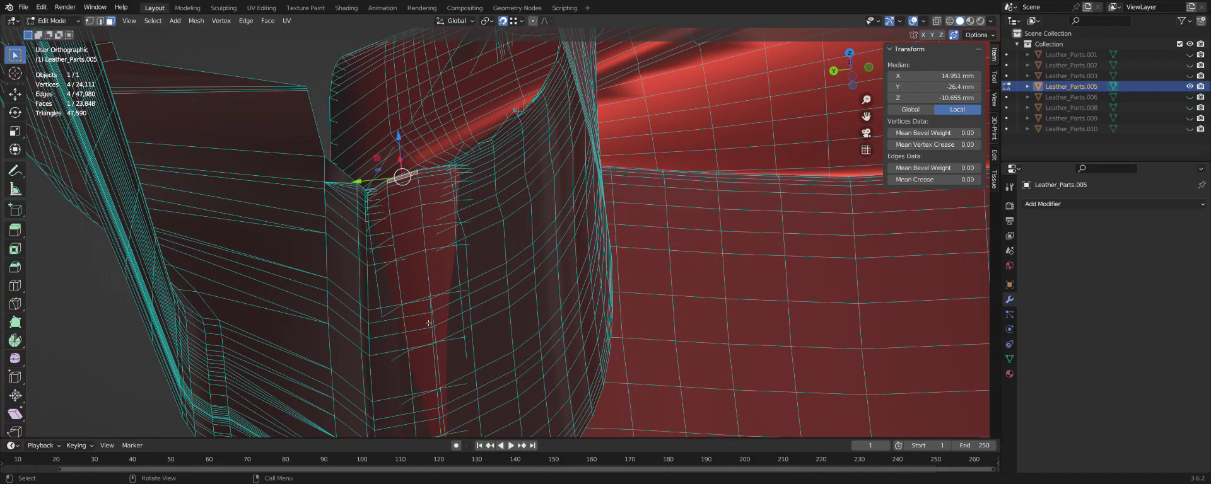
{"action": "left_click", "coordinate": [427, 419], "text": "ctrl"}
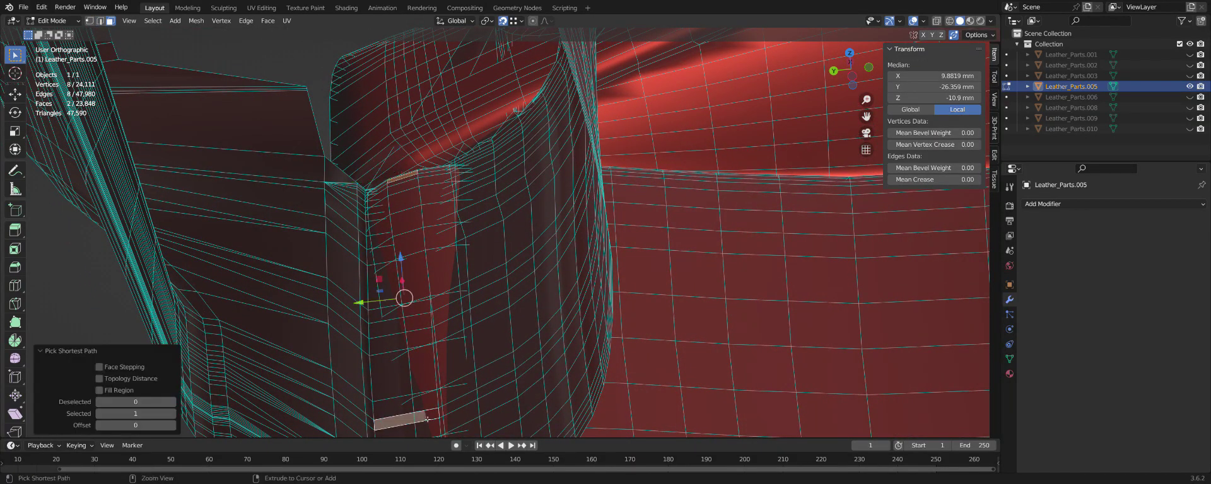
{"action": "left_click", "coordinate": [412, 177]}
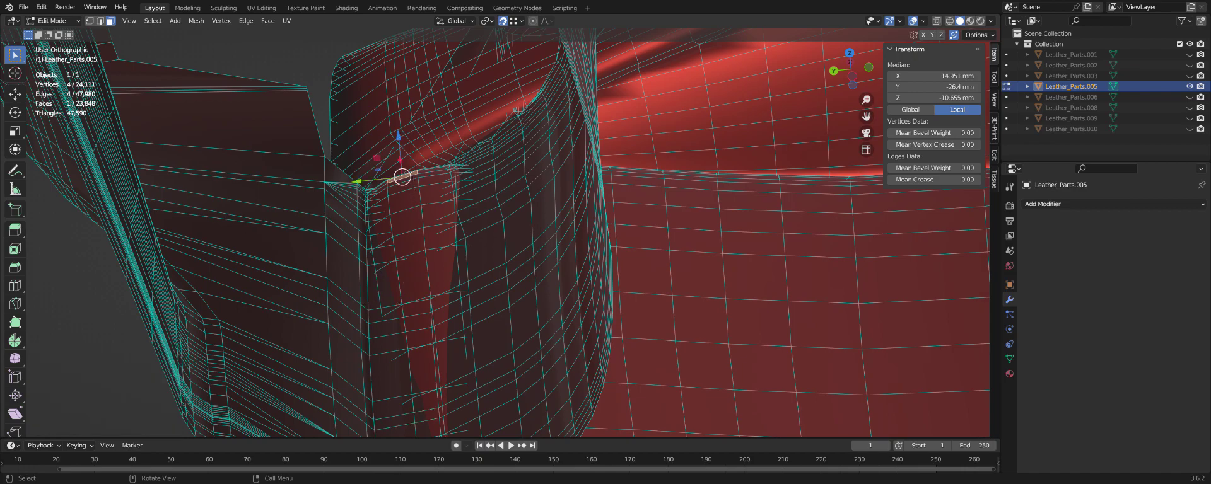
{"action": "left_click", "coordinate": [423, 316], "text": "ctrl"}
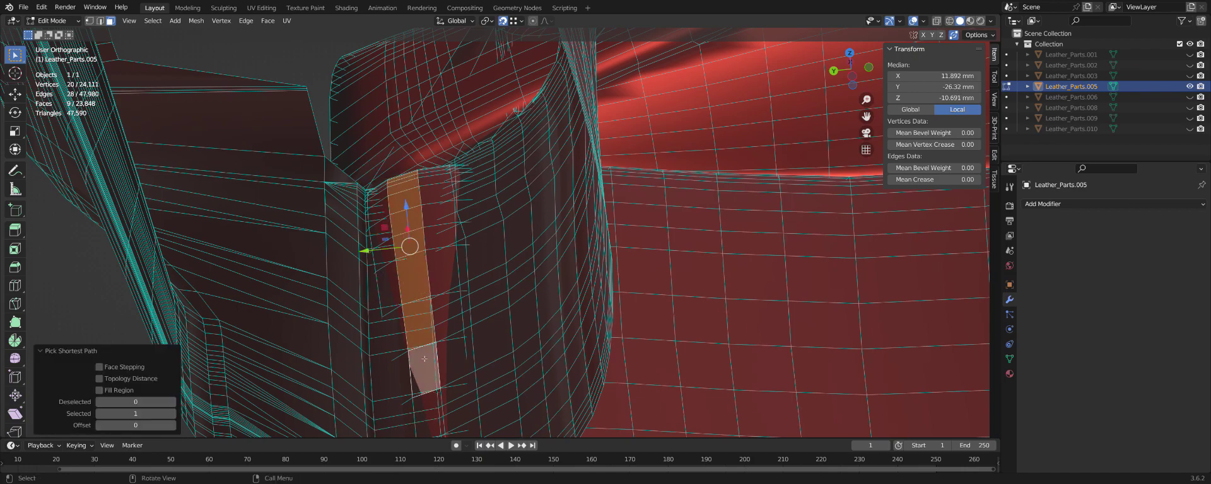
{"action": "scroll", "coordinate": [424, 359], "scroll_direction": "down", "scroll_amount": 3}
{"action": "scroll", "coordinate": [429, 341], "scroll_direction": "up", "scroll_amount": 2}
{"action": "scroll", "coordinate": [432, 323], "scroll_direction": "up", "scroll_amount": 6}
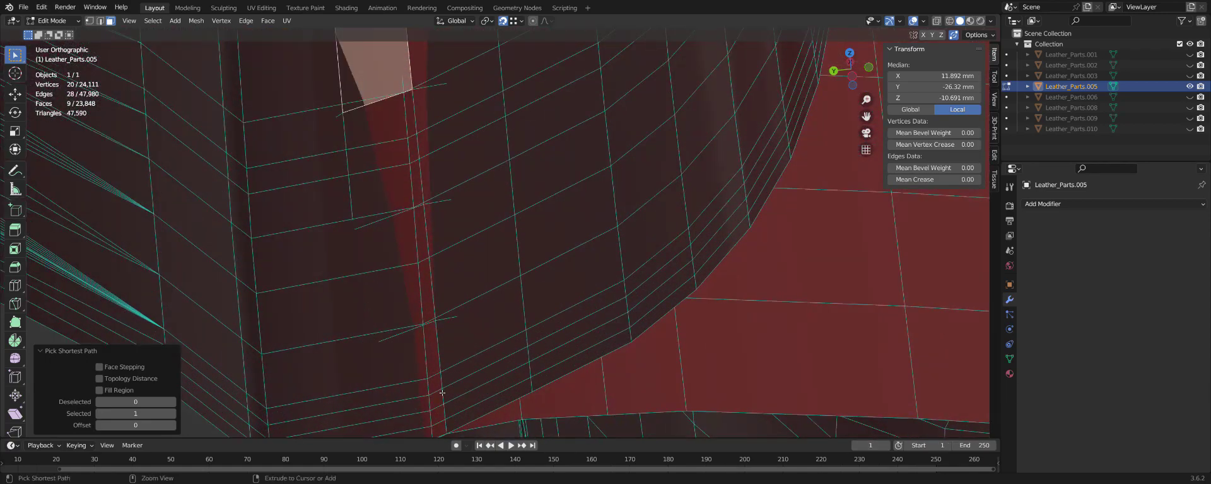
{"action": "scroll", "coordinate": [442, 434], "scroll_direction": "down", "scroll_amount": 2}
{"action": "scroll", "coordinate": [447, 394], "scroll_direction": "down", "scroll_amount": 3}
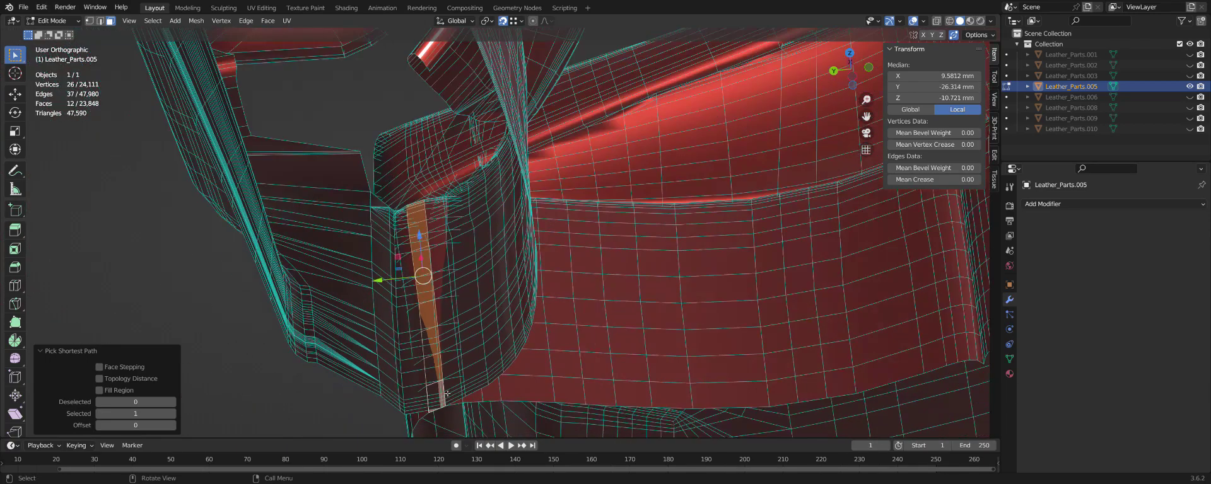
{"action": "key", "text": "x"}
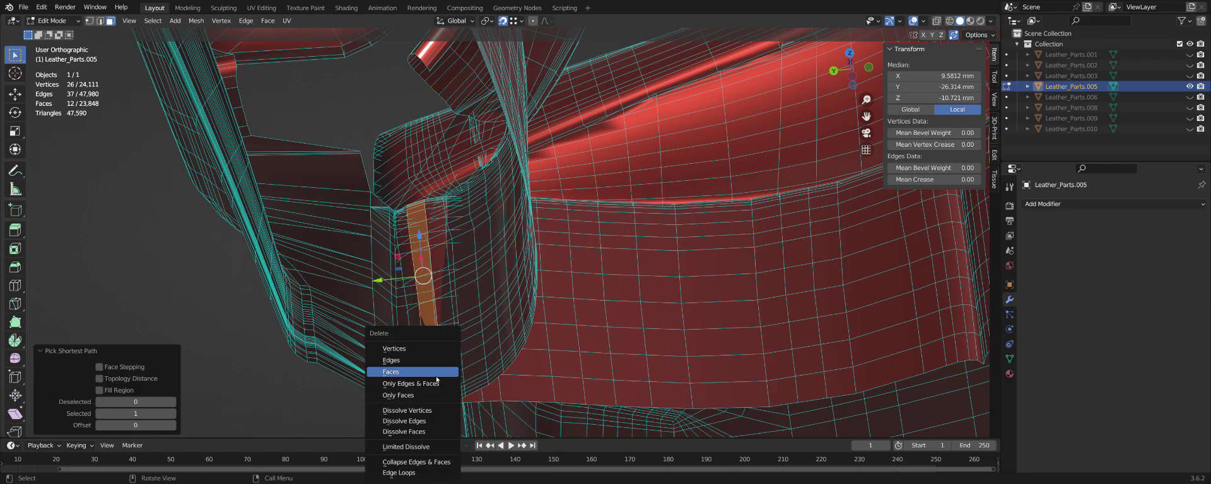
{"action": "left_click", "coordinate": [436, 377]}
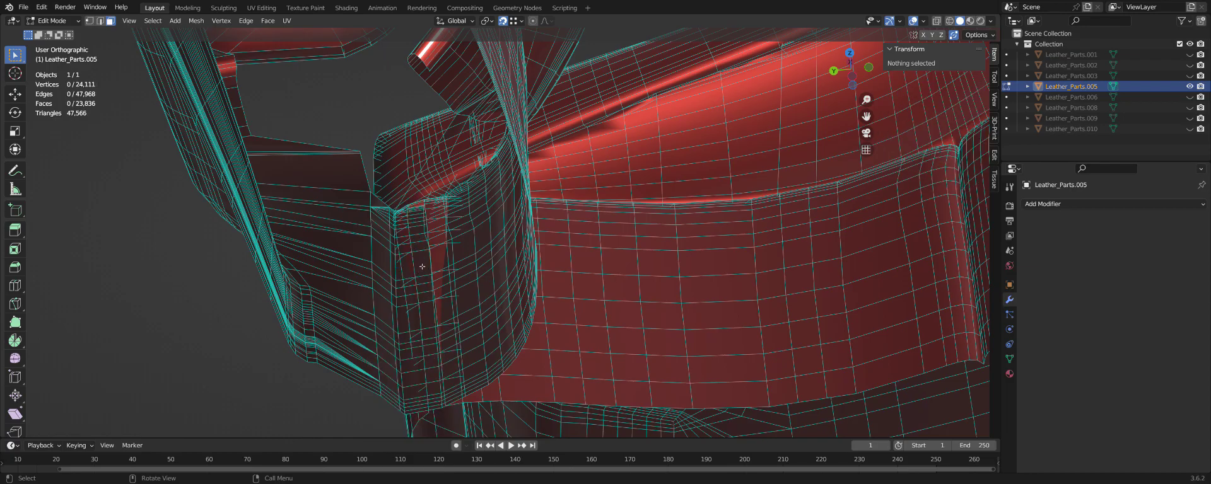
Clip the view with Alt+B to the region around the seat joint and zoom in.
{"action": "mouse_move", "coordinate": [422, 267]}
{"action": "middle_mouse_down"}
{"action": "mouse_move", "coordinate": [423, 213]}
{"action": "mouse_move", "coordinate": [422, 225]}
{"action": "mouse_move", "coordinate": [473, 263]}
{"action": "mouse_move", "coordinate": [512, 248]}
{"action": "middle_mouse_up"}
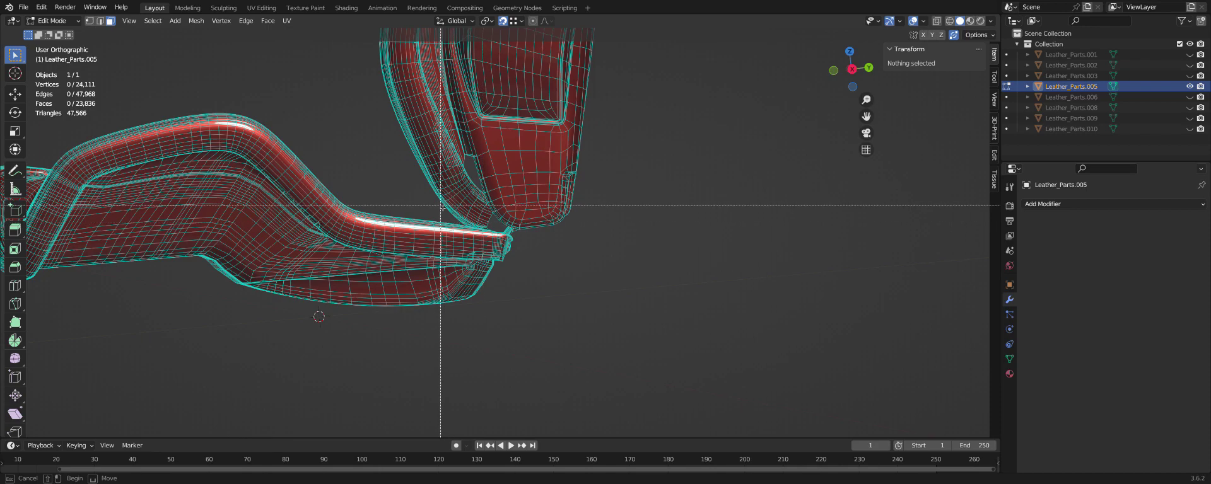
{"action": "left_click_drag", "start_coordinate": [541, 284], "coordinate": [549, 283]}
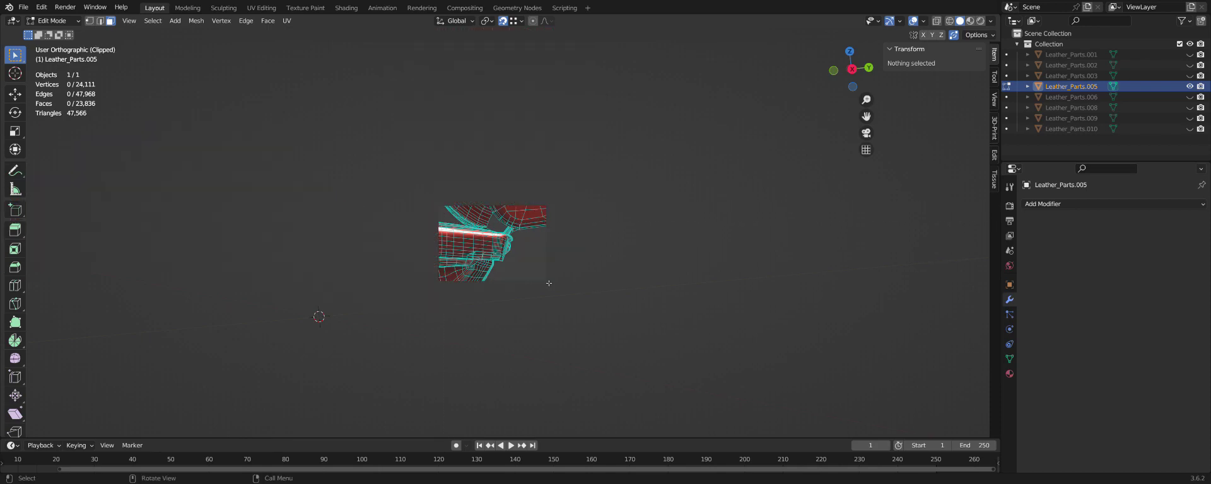
{"action": "mouse_move", "coordinate": [548, 283]}
{"action": "middle_mouse_down"}
{"action": "mouse_move", "coordinate": [531, 254]}
{"action": "mouse_move", "coordinate": [512, 264]}
{"action": "mouse_move", "coordinate": [497, 252]}
{"action": "mouse_move", "coordinate": [489, 195]}
{"action": "mouse_move", "coordinate": [524, 131]}
{"action": "mouse_move", "coordinate": [612, 252]}
{"action": "middle_mouse_up"}
{"action": "scroll", "coordinate": [539, 275], "scroll_direction": "up", "scroll_amount": 3}
{"action": "scroll", "coordinate": [535, 271], "scroll_direction": "up", "scroll_amount": 3}
{"action": "scroll", "coordinate": [527, 261], "scroll_direction": "up", "scroll_amount": 2}
{"action": "scroll", "coordinate": [497, 253], "scroll_direction": "up", "scroll_amount": 5}
Select the three stray faces at the joint and delete them.
{"action": "left_click", "coordinate": [526, 131]}
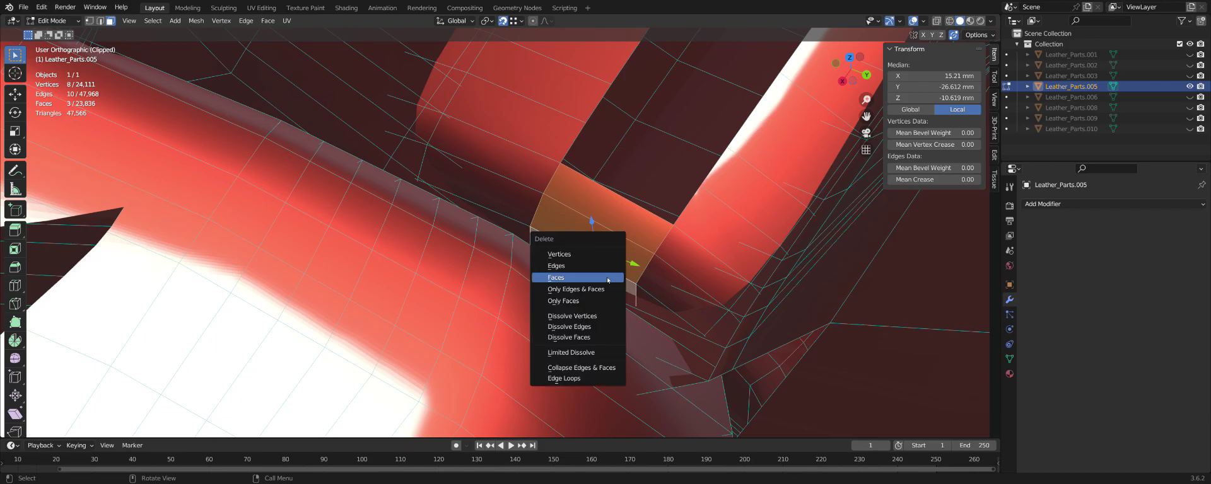
{"action": "left_click", "coordinate": [608, 280]}
{"action": "scroll", "coordinate": [614, 267], "scroll_direction": "down", "scroll_amount": 2}
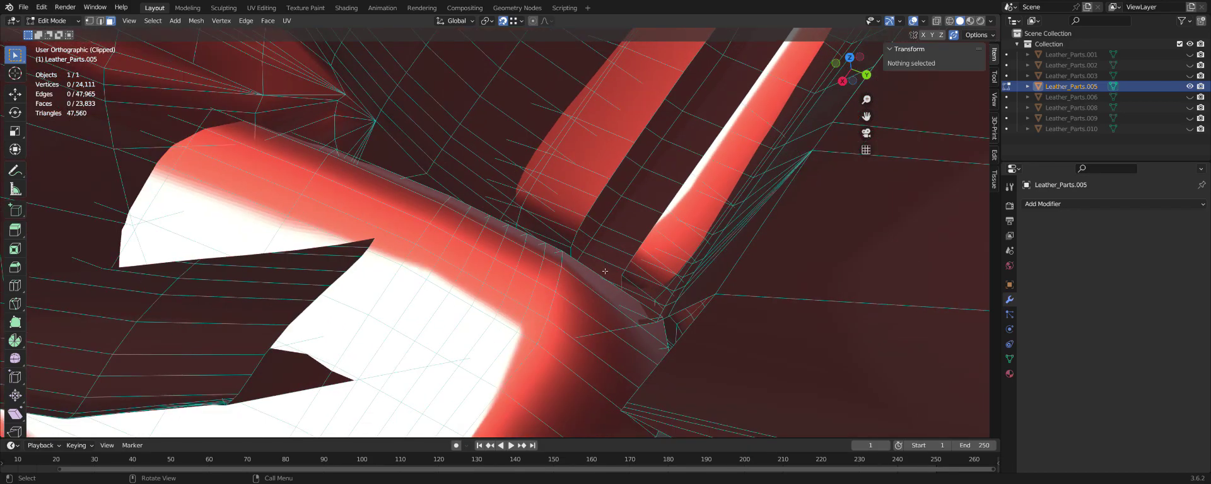
{"action": "mouse_move", "coordinate": [607, 276]}
{"action": "middle_mouse_down"}
{"action": "mouse_move", "coordinate": [591, 251]}
{"action": "mouse_move", "coordinate": [604, 207]}
{"action": "middle_mouse_up"}
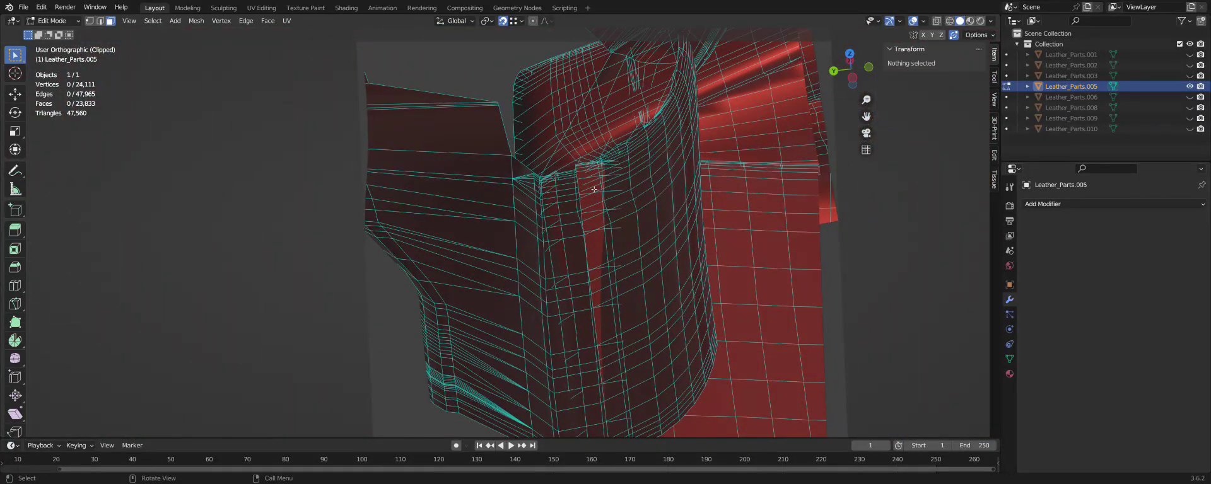
Select the leather panel linked up to seams and show it alone in Local View.
{"action": "left_click", "coordinate": [594, 189]}
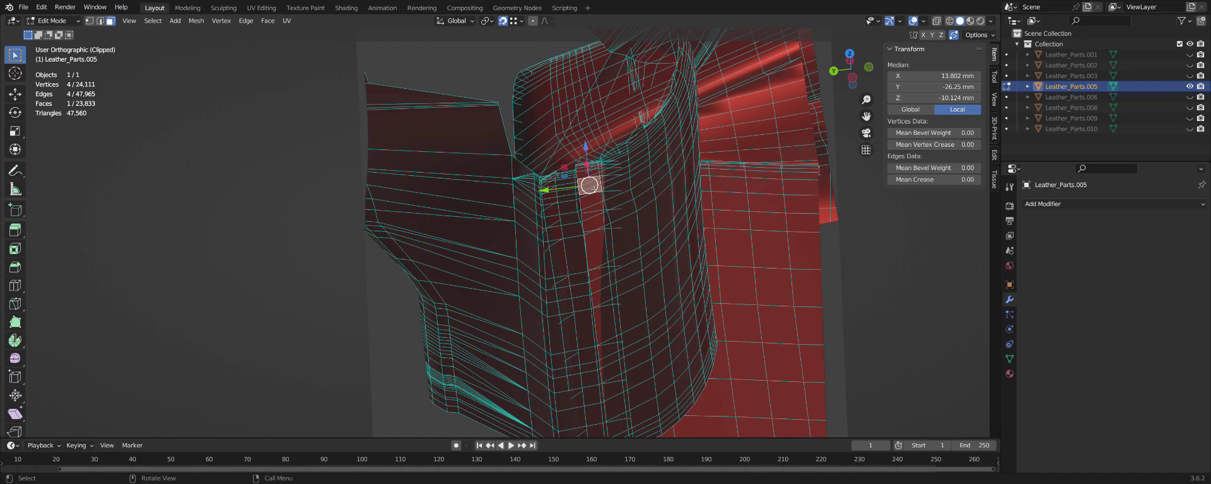
{"action": "key", "text": "ctrl+l"}
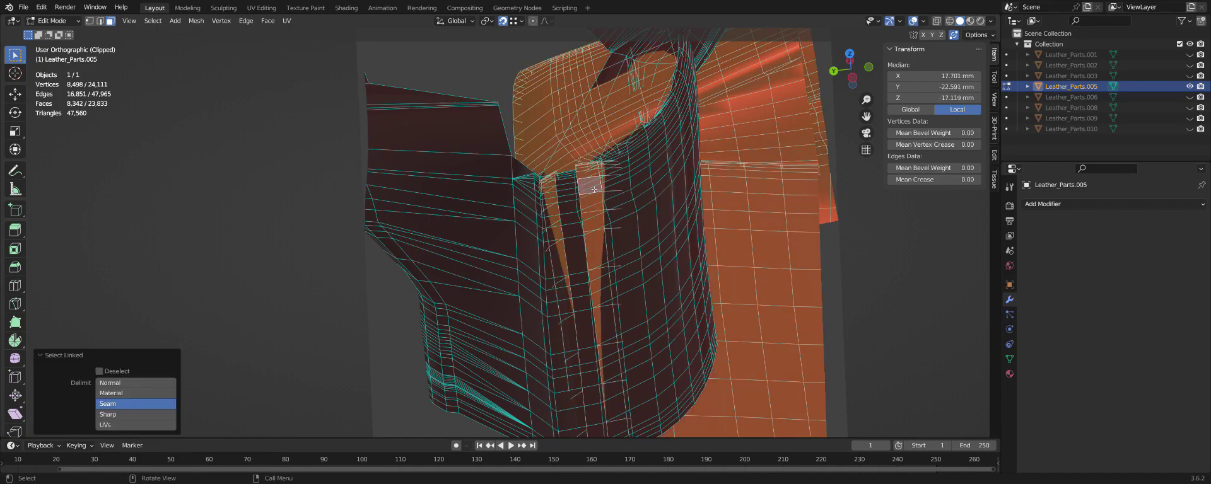
{"action": "key", "text": "KP_Divide"}
{"action": "scroll", "coordinate": [476, 401], "scroll_direction": "up", "scroll_amount": 3}
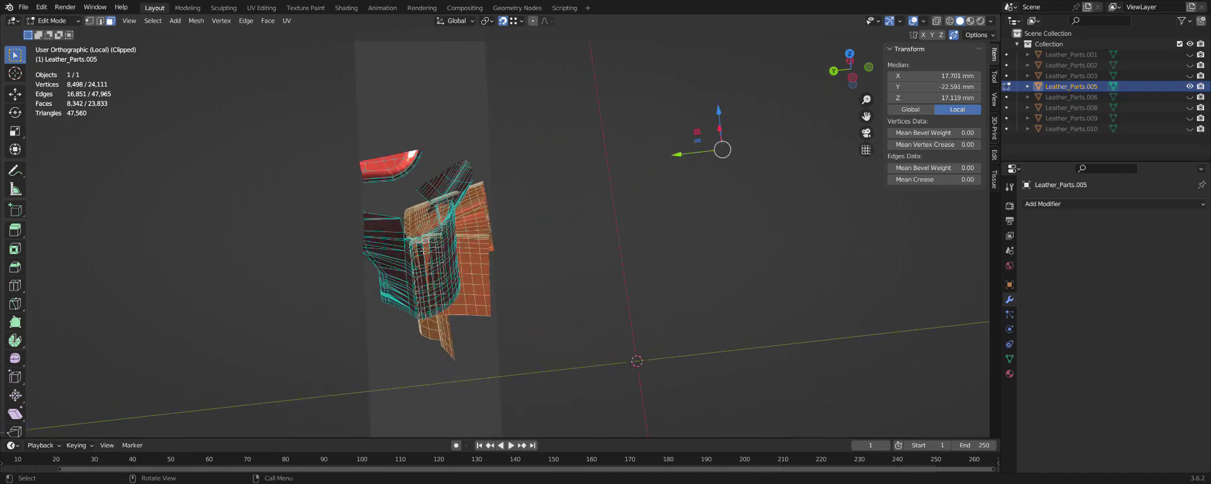
{"action": "scroll", "coordinate": [454, 341], "scroll_direction": "up", "scroll_amount": 4}
{"action": "scroll", "coordinate": [435, 284], "scroll_direction": "up", "scroll_amount": 2}
{"action": "scroll", "coordinate": [423, 251], "scroll_direction": "up", "scroll_amount": 1}
{"action": "scroll", "coordinate": [423, 251], "scroll_direction": "down", "scroll_amount": 6}
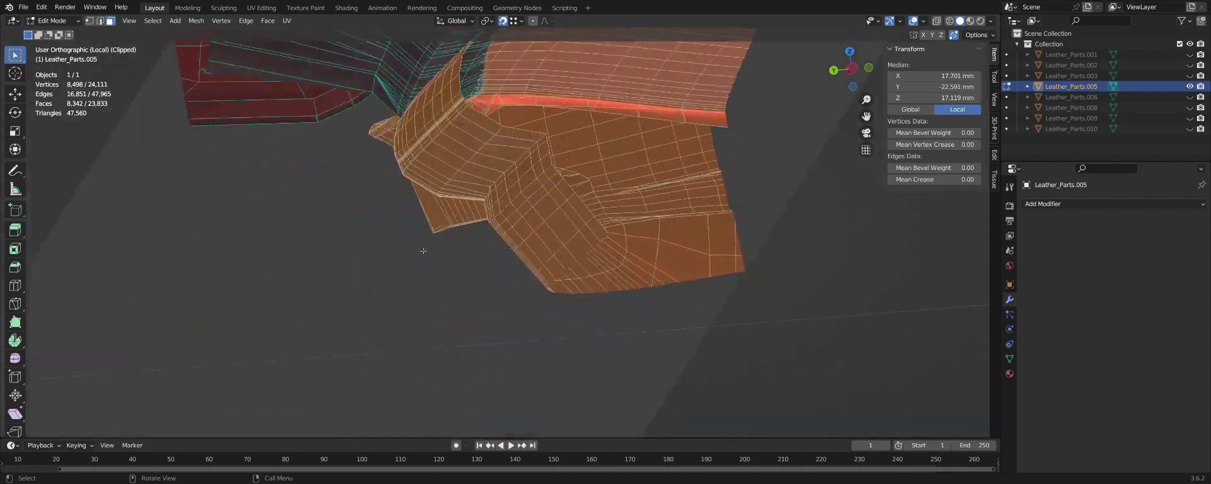
Zoom in on the isolated panel and pick a single face at the seam joint.
{"action": "mouse_move", "coordinate": [423, 251]}
{"action": "middle_mouse_down"}
{"action": "mouse_move", "coordinate": [441, 215]}
{"action": "mouse_move", "coordinate": [604, 317]}
{"action": "middle_mouse_up"}
{"action": "scroll", "coordinate": [440, 215], "scroll_direction": "up", "scroll_amount": 2}
{"action": "scroll", "coordinate": [441, 215], "scroll_direction": "up", "scroll_amount": 1}
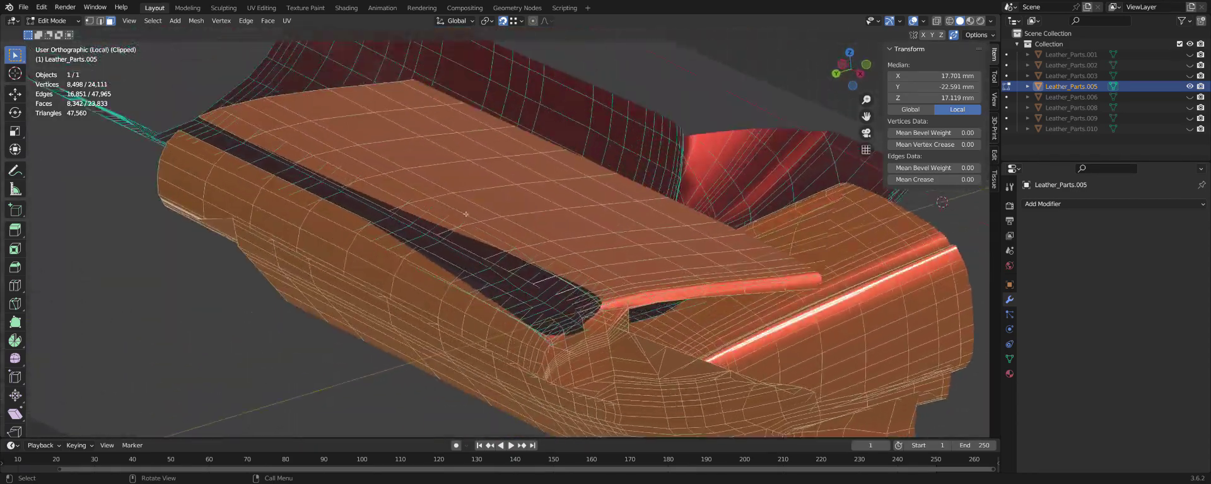
{"action": "scroll", "coordinate": [604, 317], "scroll_direction": "up", "scroll_amount": 2}
{"action": "scroll", "coordinate": [604, 317], "scroll_direction": "up", "scroll_amount": 2}
{"action": "scroll", "coordinate": [604, 317], "scroll_direction": "up", "scroll_amount": 2}
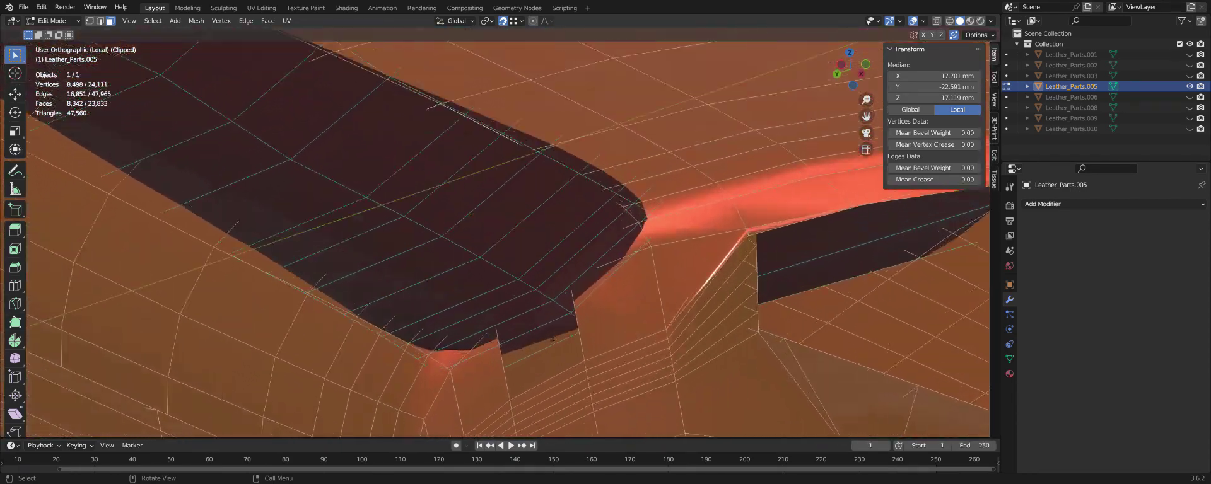
{"action": "scroll", "coordinate": [624, 302], "scroll_direction": "up", "scroll_amount": 3}
{"action": "scroll", "coordinate": [637, 293], "scroll_direction": "down", "scroll_amount": 3}
{"action": "mouse_move", "coordinate": [644, 289]}
{"action": "middle_mouse_down"}
{"action": "mouse_move", "coordinate": [536, 212]}
{"action": "mouse_move", "coordinate": [569, 215]}
{"action": "mouse_move", "coordinate": [561, 226]}
{"action": "middle_mouse_up"}
{"action": "left_click", "coordinate": [536, 212]}
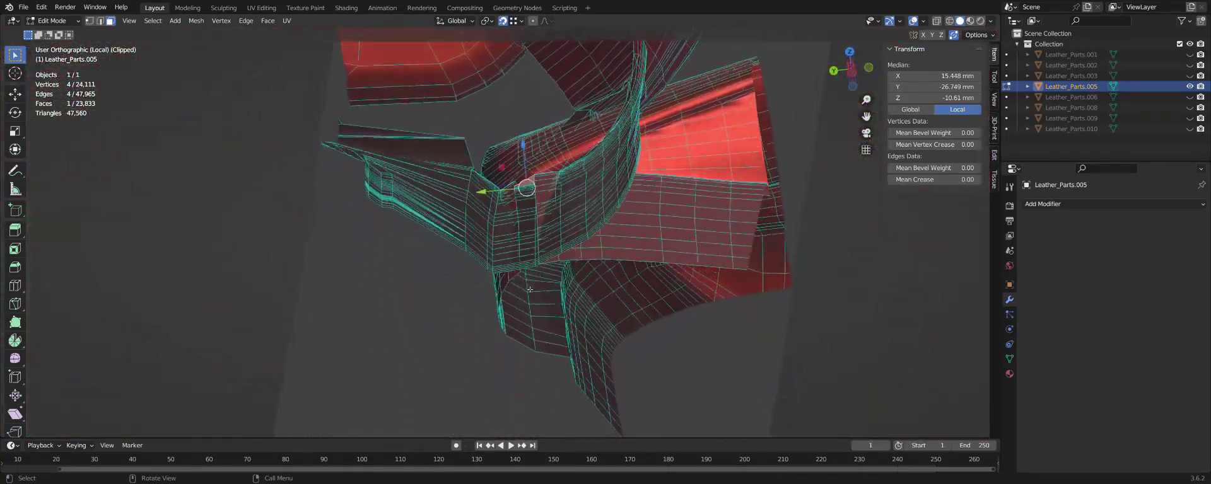
Select the 26-face stray strip as a shortest path and delete its faces.
{"action": "scroll", "coordinate": [530, 290], "scroll_direction": "up", "scroll_amount": 4}
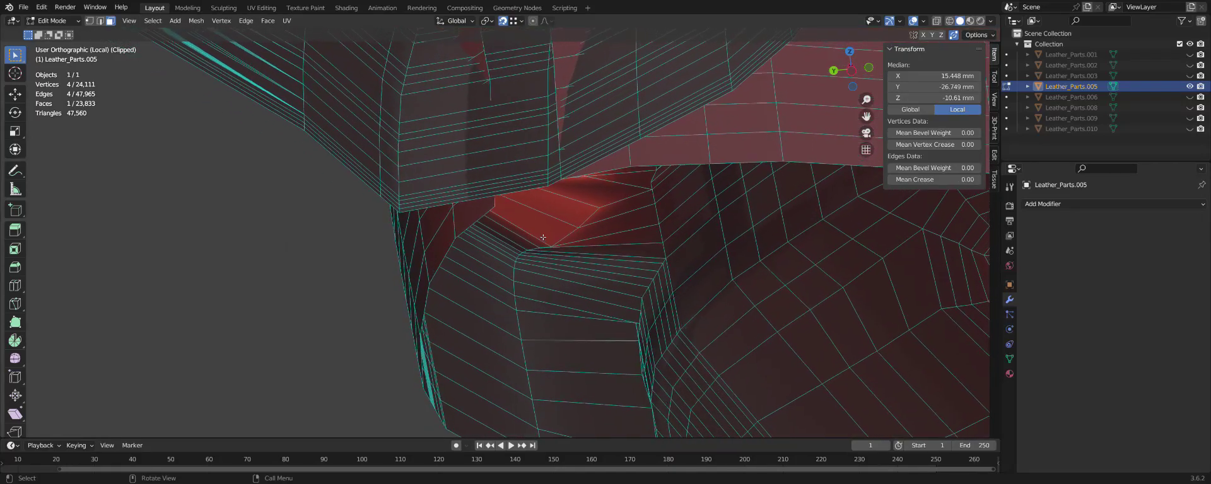
{"action": "mouse_move", "coordinate": [552, 236]}
{"action": "middle_mouse_down"}
{"action": "mouse_move", "coordinate": [533, 262]}
{"action": "mouse_move", "coordinate": [561, 267]}
{"action": "mouse_move", "coordinate": [573, 242]}
{"action": "middle_mouse_up"}
{"action": "left_click", "coordinate": [584, 214], "text": "ctrl"}
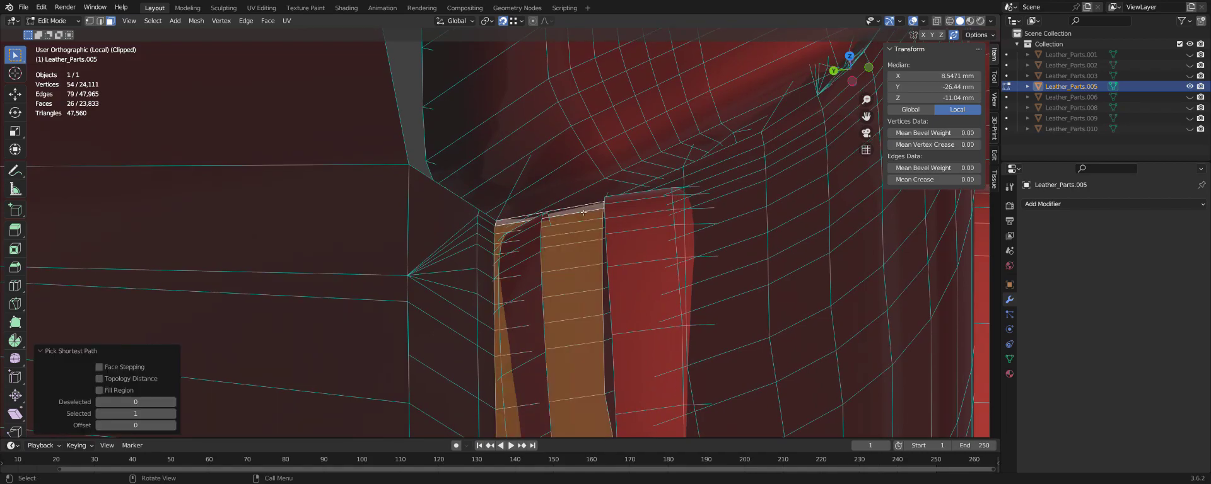
{"action": "left_click", "coordinate": [581, 213]}
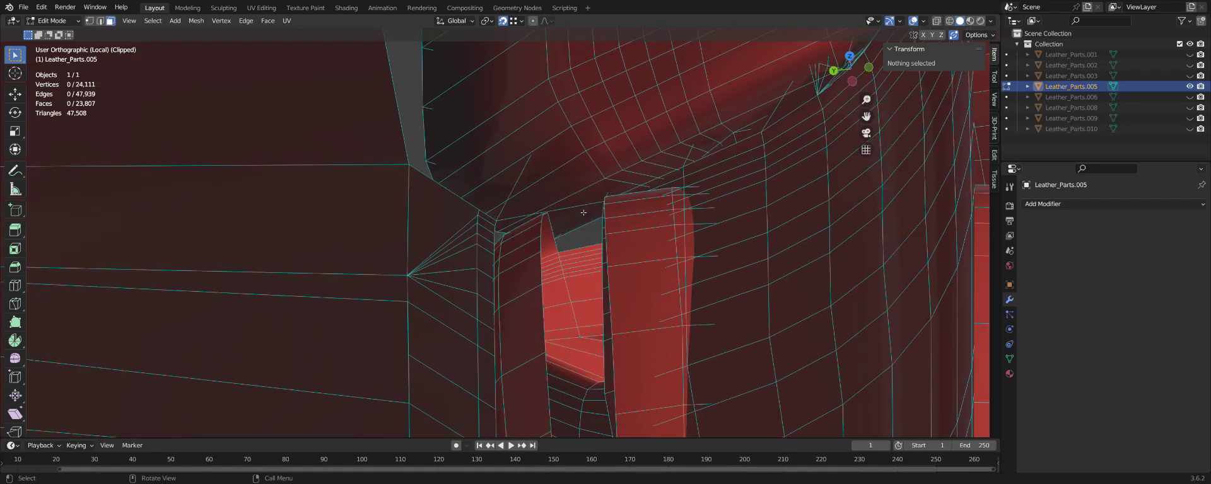
{"action": "scroll", "coordinate": [581, 212], "scroll_direction": "down", "scroll_amount": 4}
{"action": "scroll", "coordinate": [580, 212], "scroll_direction": "down", "scroll_amount": 2}
{"action": "scroll", "coordinate": [574, 325], "scroll_direction": "up", "scroll_amount": 3}
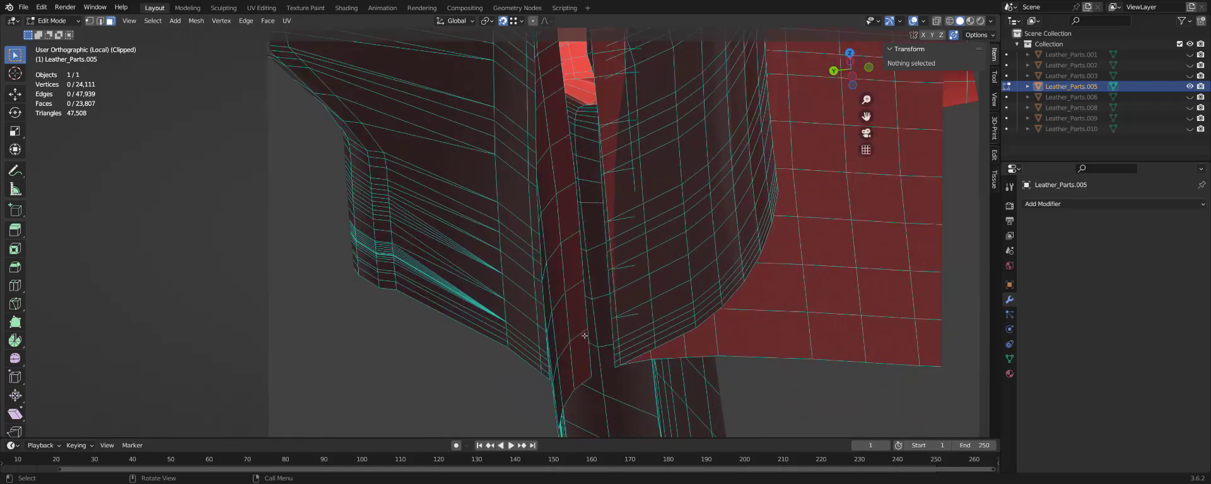
Select the second stray strip of 14 faces and delete them.
{"action": "mouse_move", "coordinate": [574, 325]}
{"action": "middle_mouse_down"}
{"action": "mouse_move", "coordinate": [565, 364]}
{"action": "mouse_move", "coordinate": [573, 328]}
{"action": "middle_mouse_up"}
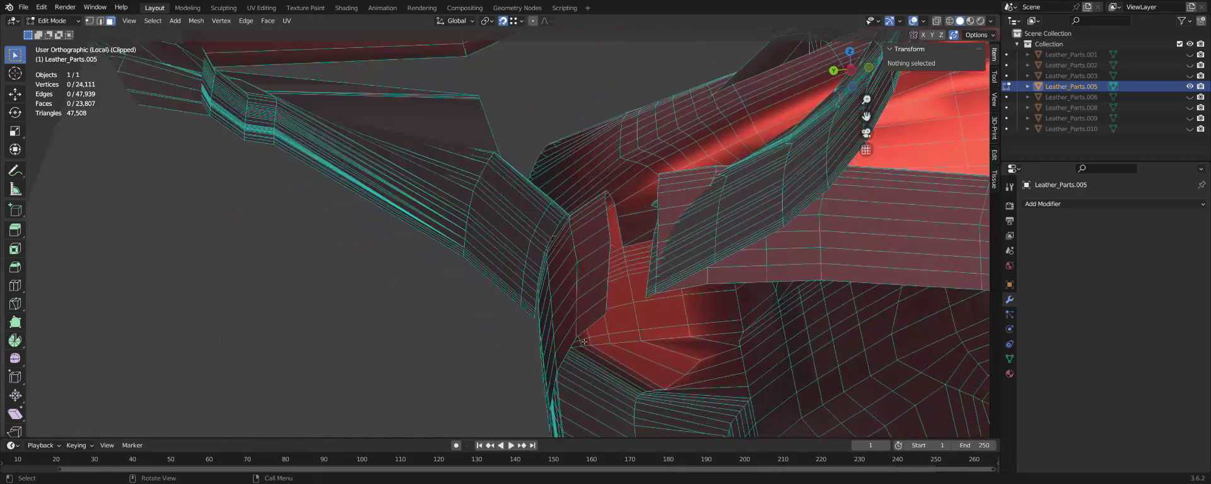
{"action": "left_click", "coordinate": [576, 317]}
{"action": "scroll", "coordinate": [595, 329], "scroll_direction": "up", "scroll_amount": 3}
{"action": "scroll", "coordinate": [594, 330], "scroll_direction": "down", "scroll_amount": 3}
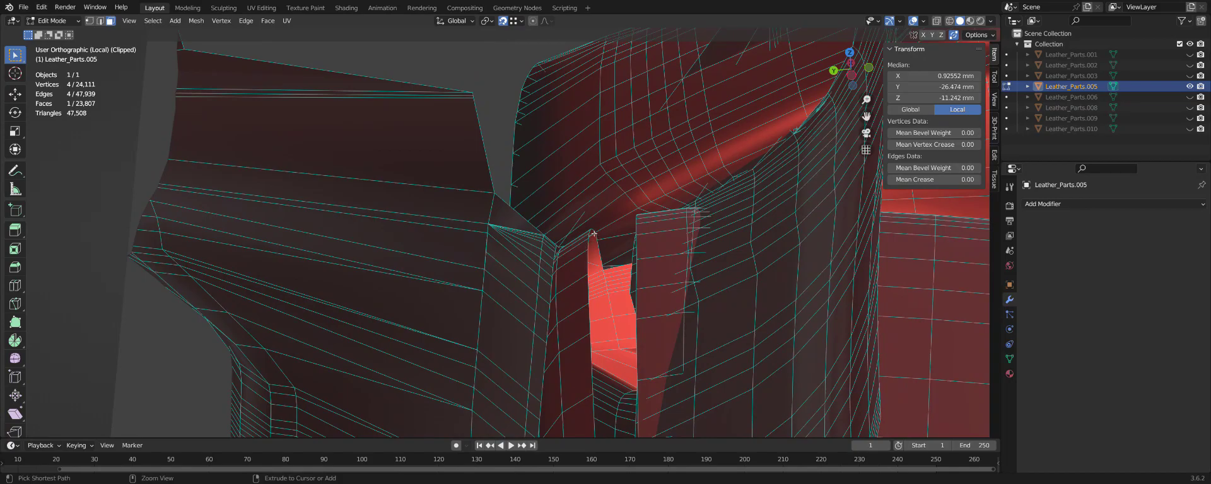
{"action": "left_click", "coordinate": [592, 233], "text": "ctrl"}
{"action": "left_click", "coordinate": [593, 238]}
Switch to vertex select and snap a seam vertex onto its neighbour so auto-merge joins them.
{"action": "scroll", "coordinate": [567, 371], "scroll_direction": "down", "scroll_amount": 3}
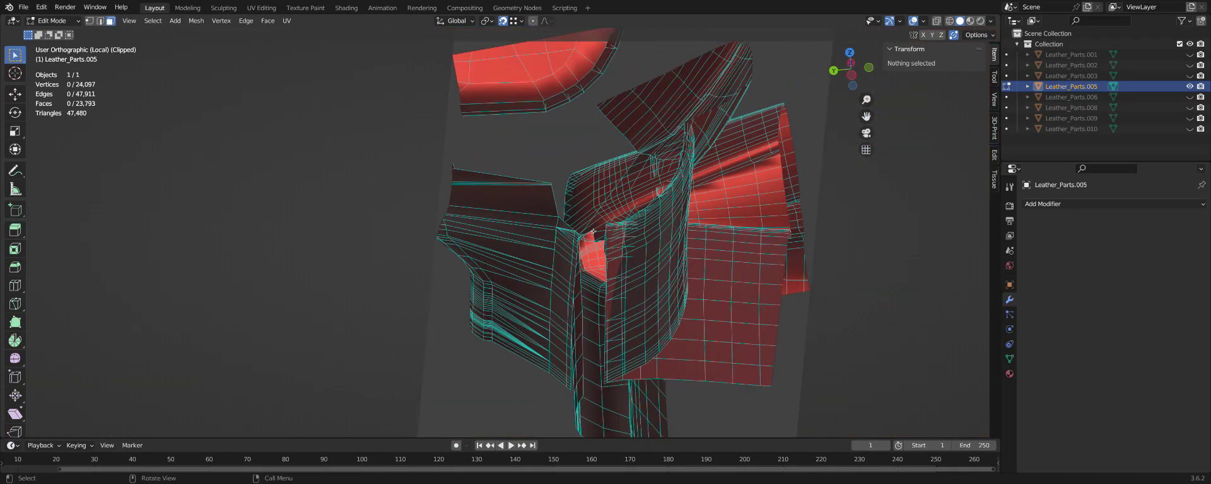
{"action": "scroll", "coordinate": [567, 371], "scroll_direction": "down", "scroll_amount": 2}
{"action": "scroll", "coordinate": [567, 371], "scroll_direction": "up", "scroll_amount": 1}
{"action": "scroll", "coordinate": [567, 371], "scroll_direction": "up", "scroll_amount": 3}
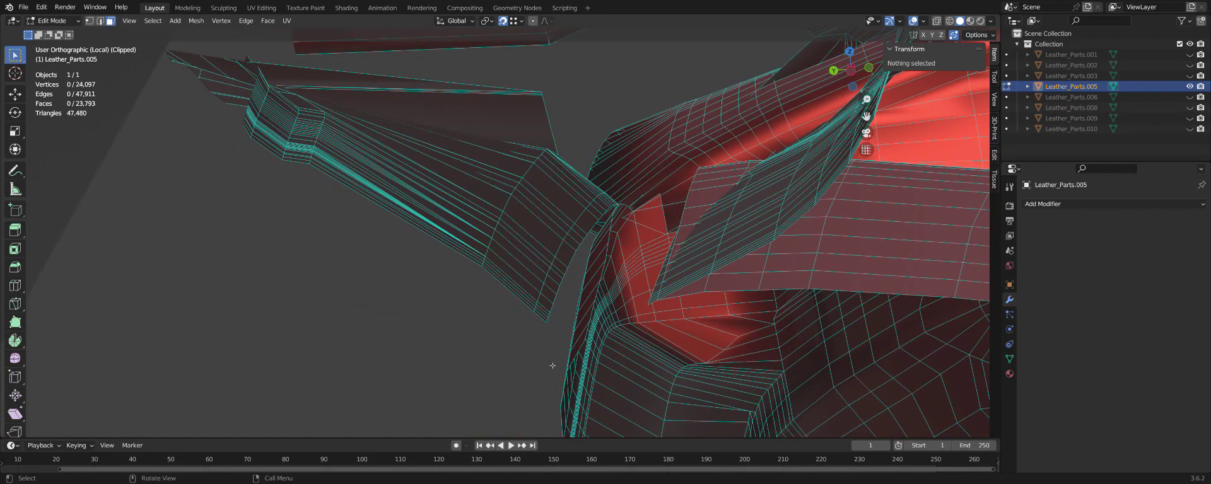
{"action": "key", "text": "1"}
{"action": "scroll", "coordinate": [552, 362], "scroll_direction": "up", "scroll_amount": 2}
{"action": "scroll", "coordinate": [554, 353], "scroll_direction": "up", "scroll_amount": 1}
{"action": "scroll", "coordinate": [555, 350], "scroll_direction": "up", "scroll_amount": 1}
{"action": "scroll", "coordinate": [556, 347], "scroll_direction": "up", "scroll_amount": 1}
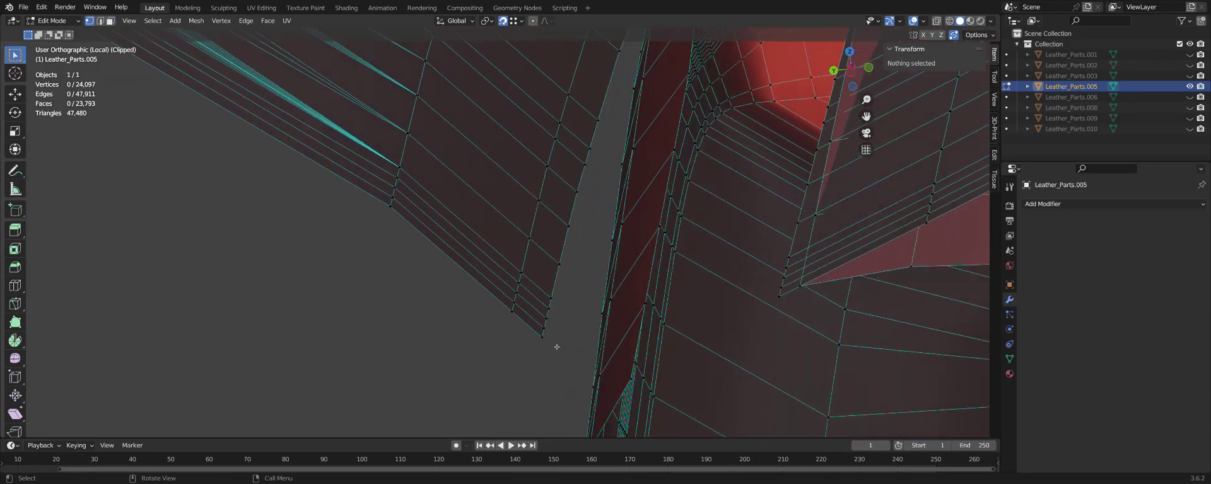
{"action": "scroll", "coordinate": [556, 347], "scroll_direction": "up", "scroll_amount": 1}
{"action": "scroll", "coordinate": [543, 342], "scroll_direction": "up", "scroll_amount": 1}
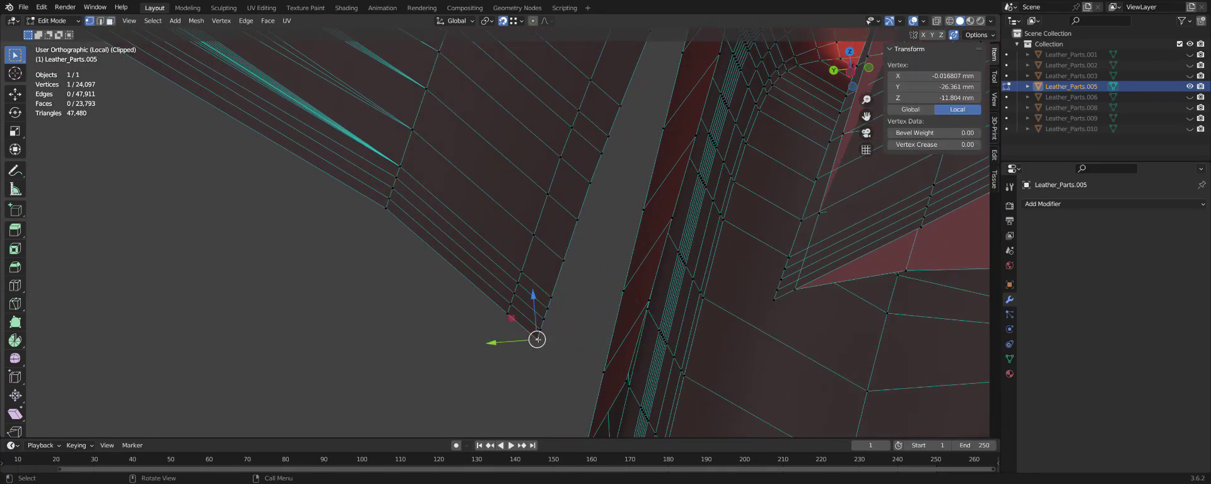
{"action": "mouse_move", "coordinate": [609, 389]}
{"action": "middle_mouse_down"}
{"action": "mouse_move", "coordinate": [652, 379]}
{"action": "mouse_move", "coordinate": [711, 197]}
{"action": "middle_mouse_up"}
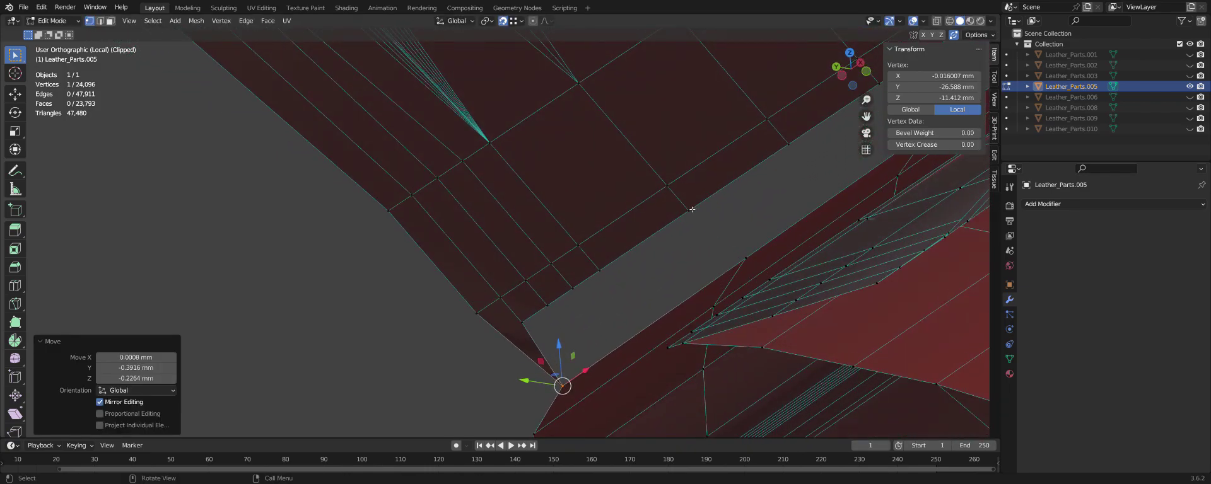
{"action": "key", "text": "g"}
{"action": "left_click", "coordinate": [745, 258]}
Add four edge loops across the seat edge and slide them toward the left edge.
{"action": "middle_click_drag", "start_coordinate": [745, 258], "coordinate": [579, 331]}
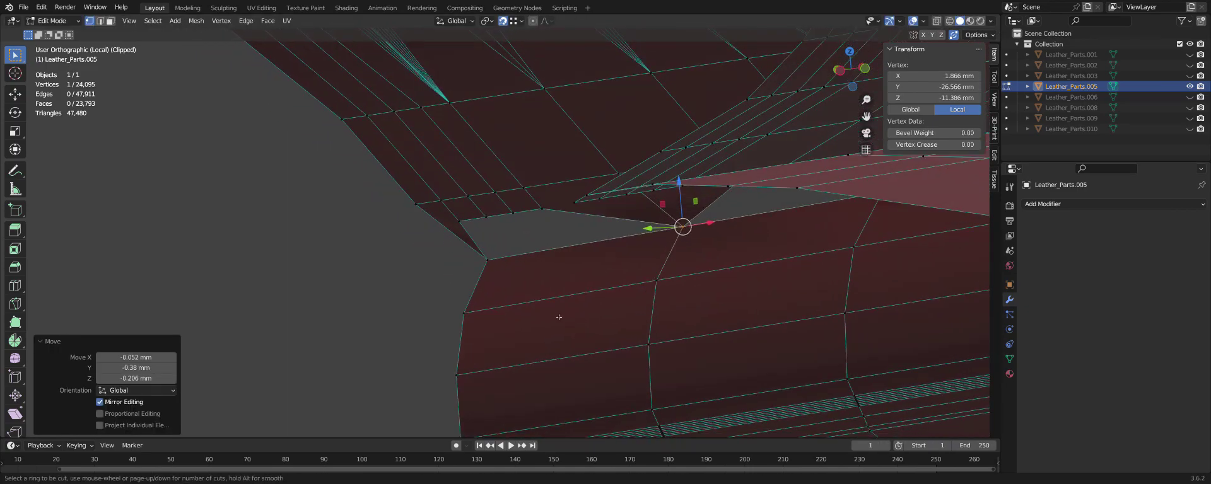
{"action": "scroll", "coordinate": [524, 296], "scroll_direction": "up", "scroll_amount": 1}
{"action": "scroll", "coordinate": [526, 296], "scroll_direction": "up", "scroll_amount": 1}
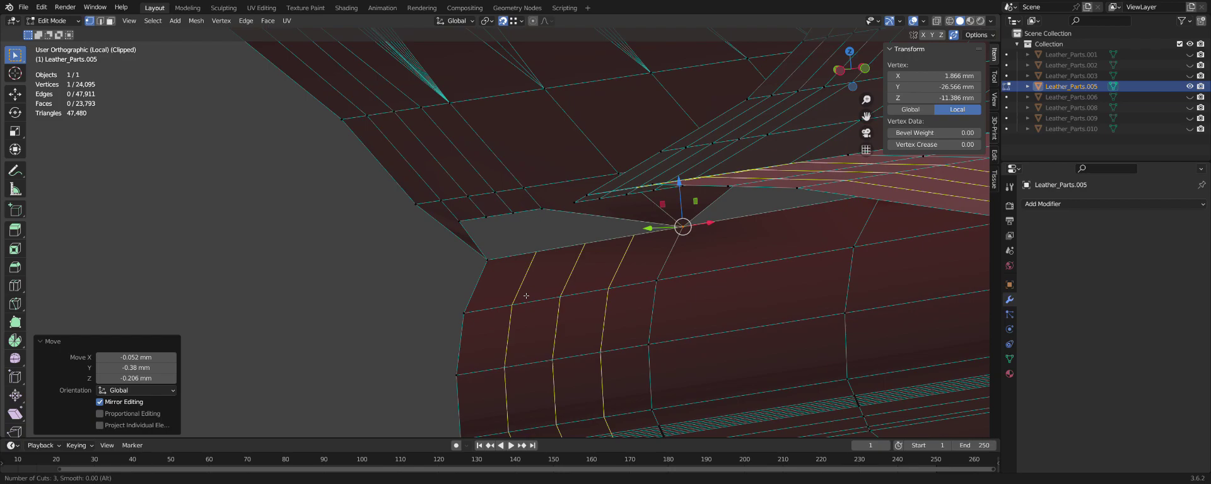
{"action": "scroll", "coordinate": [526, 295], "scroll_direction": "up", "scroll_amount": 1}
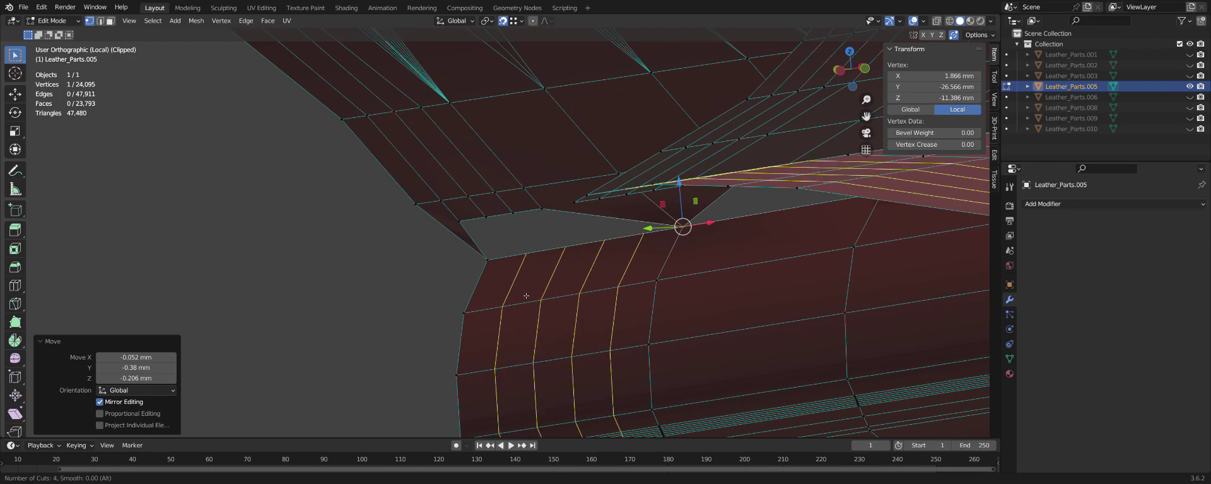
{"action": "left_click", "coordinate": [526, 296]}
{"action": "left_click", "coordinate": [497, 270]}
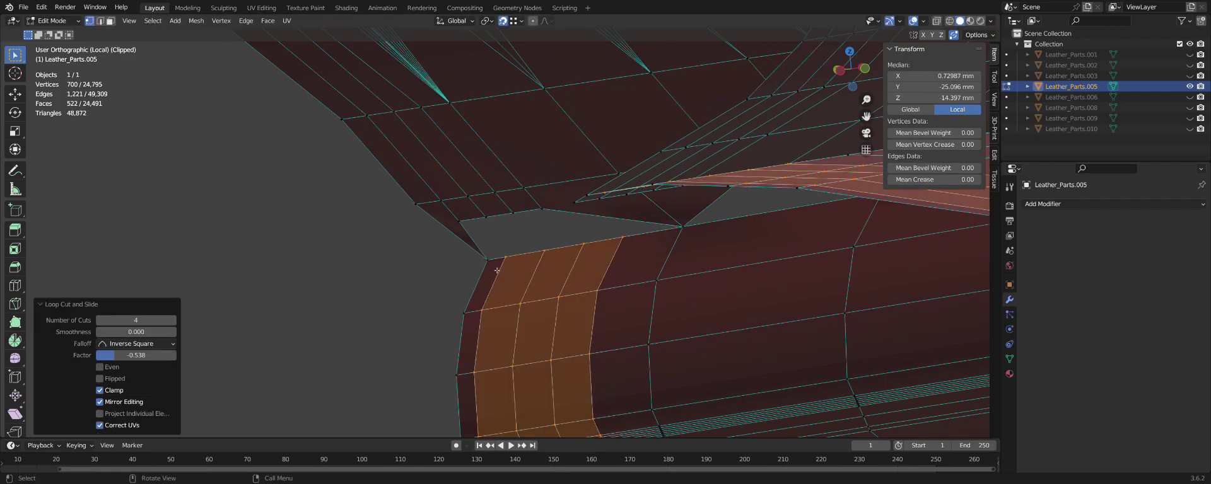
Move the gap's corner vertices onto their neighbours one by one to merge them.
{"action": "left_click", "coordinate": [465, 223]}
{"action": "key", "text": "g"}
{"action": "left_click", "coordinate": [504, 240]}
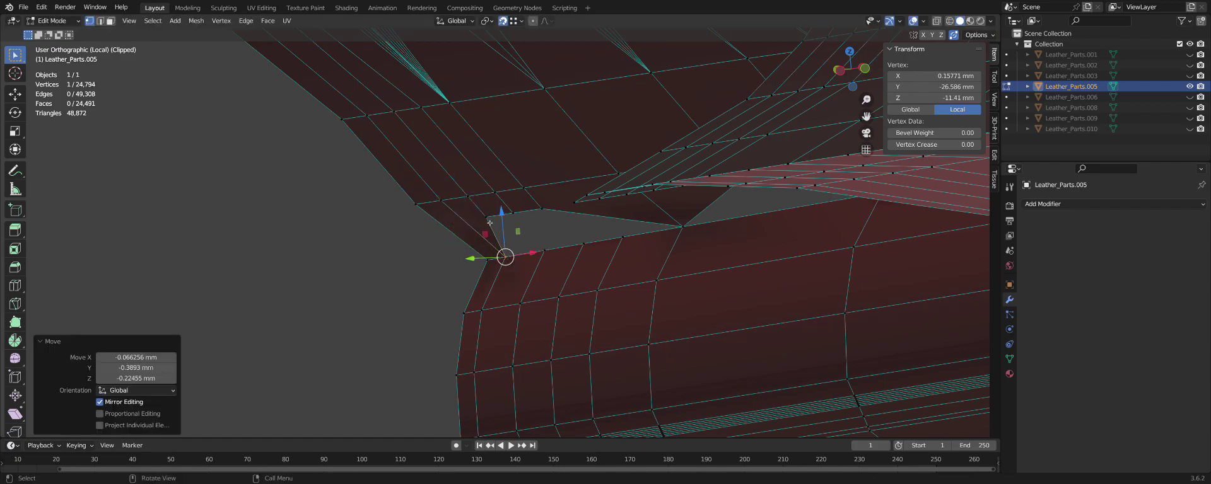
{"action": "key", "text": "g"}
{"action": "left_click", "coordinate": [542, 250]}
{"action": "left_click", "coordinate": [512, 213]}
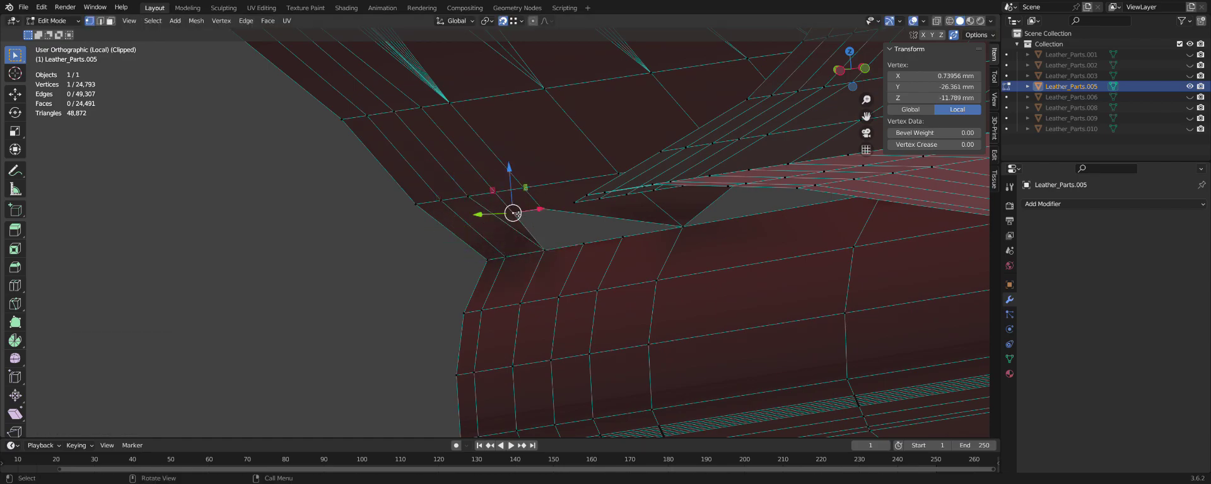
{"action": "key", "text": "g"}
{"action": "left_click", "coordinate": [581, 242]}
{"action": "left_click", "coordinate": [557, 218]}
{"action": "key", "text": "g"}
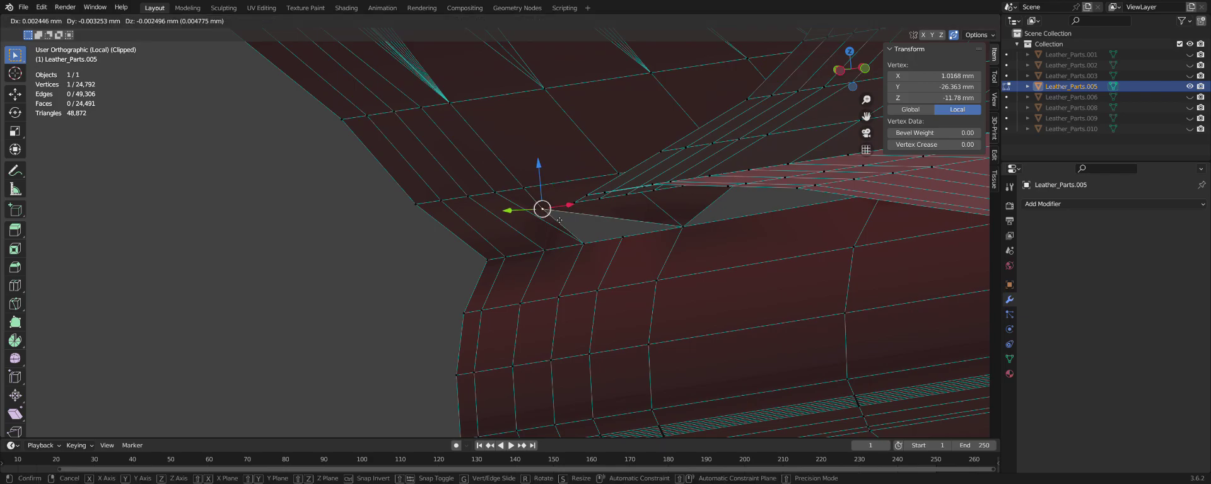
{"action": "left_click", "coordinate": [621, 237]}
{"action": "middle_click_drag", "start_coordinate": [621, 237], "coordinate": [619, 288]}
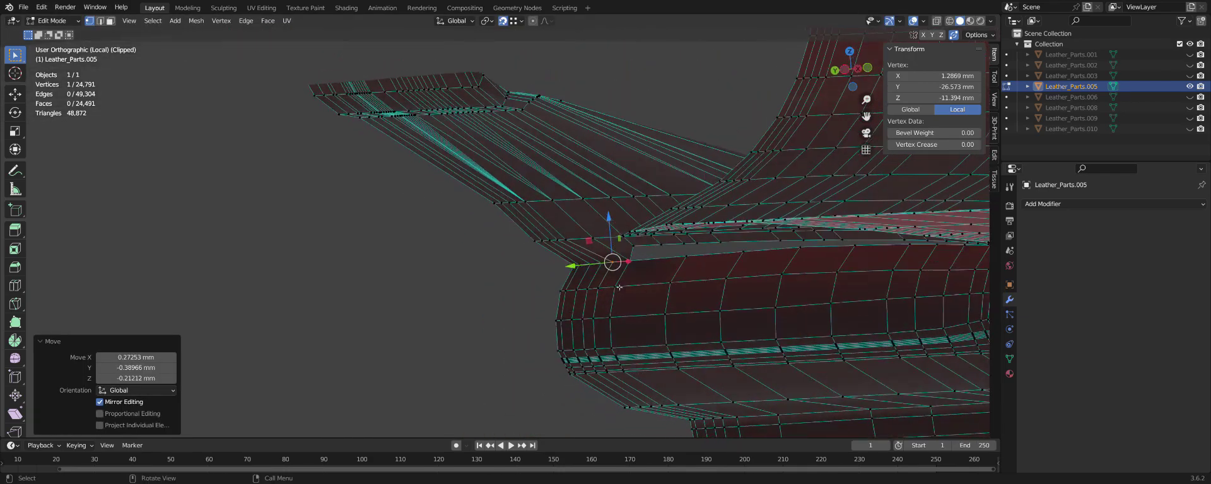
Weld a vertex beside the seam gap onto its neighbour.
{"action": "scroll", "coordinate": [619, 288], "scroll_direction": "up", "scroll_amount": 2}
{"action": "scroll", "coordinate": [662, 277], "scroll_direction": "up", "scroll_amount": 2}
{"action": "scroll", "coordinate": [725, 271], "scroll_direction": "up", "scroll_amount": 2}
{"action": "scroll", "coordinate": [752, 265], "scroll_direction": "up", "scroll_amount": 2}
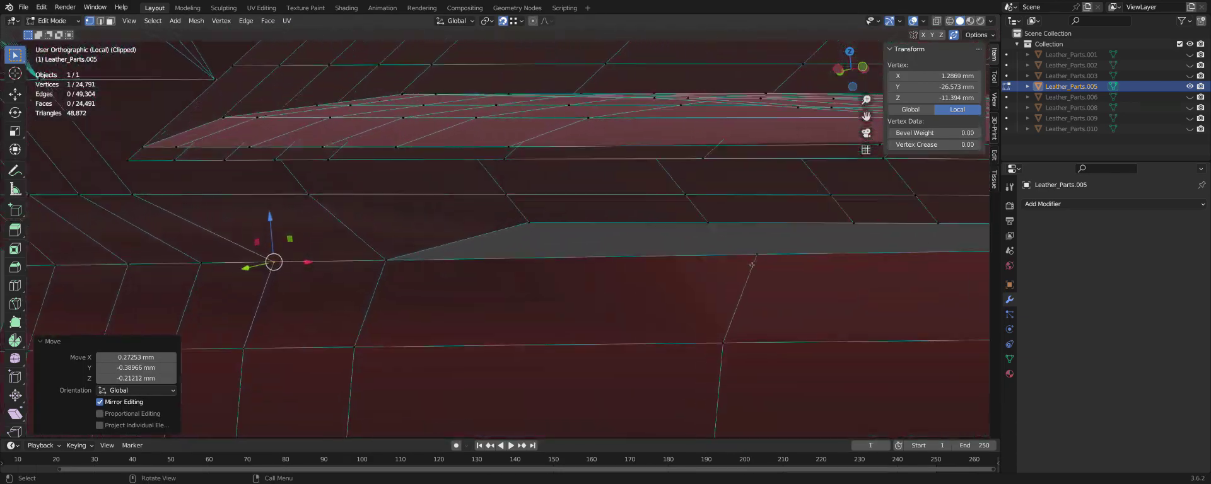
{"action": "middle_click_drag", "start_coordinate": [752, 265], "coordinate": [761, 217]}
{"action": "left_click", "coordinate": [761, 214]}
{"action": "key", "text": "g"}
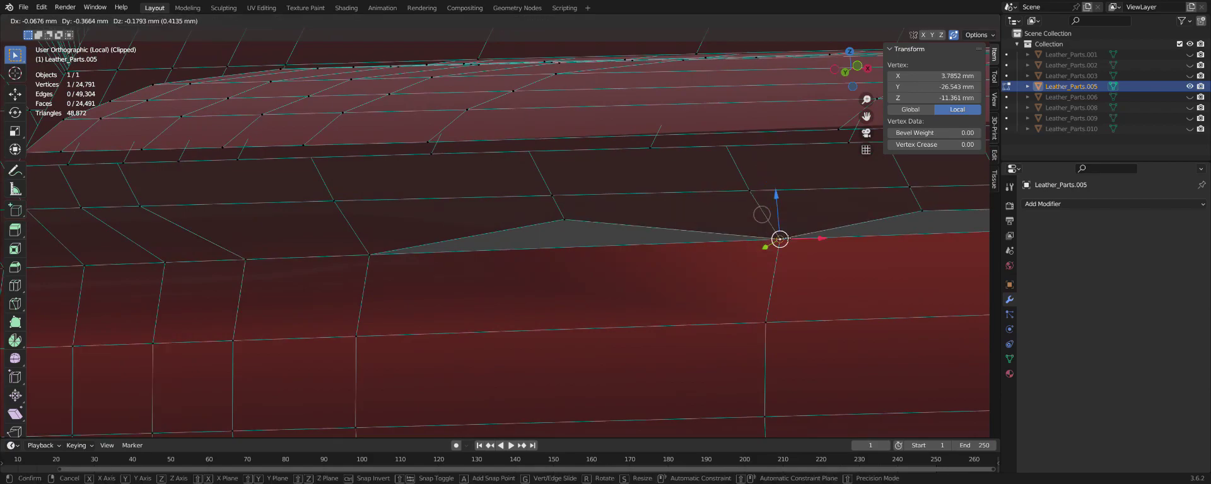
{"action": "left_click", "coordinate": [762, 214]}
Undo the vertex move, merge the vertex into the gap edge, and add an edge loop across the gap.
{"action": "key", "text": "ctrl+r"}
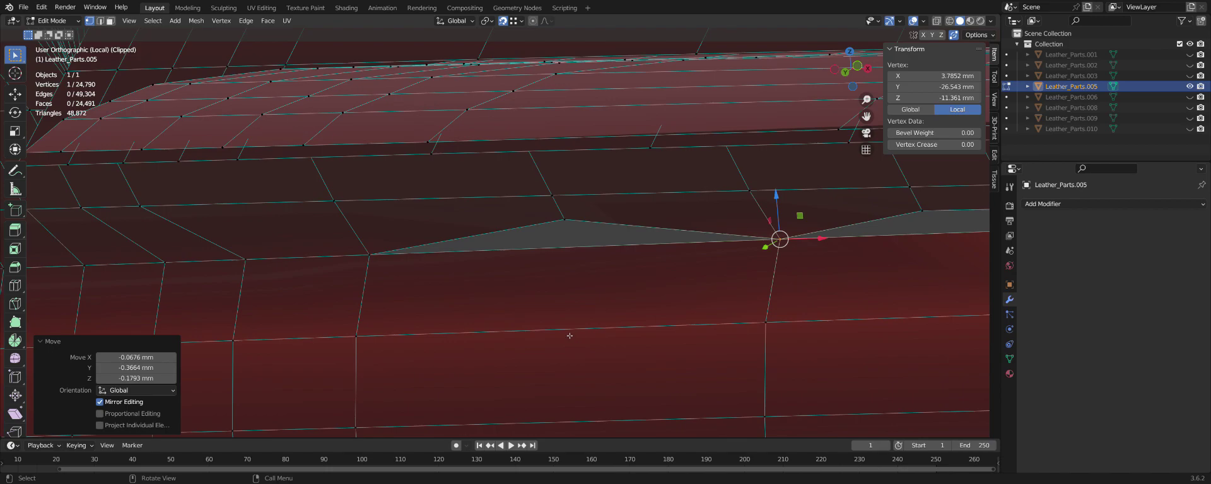
{"action": "key", "text": "ctrl+z"}
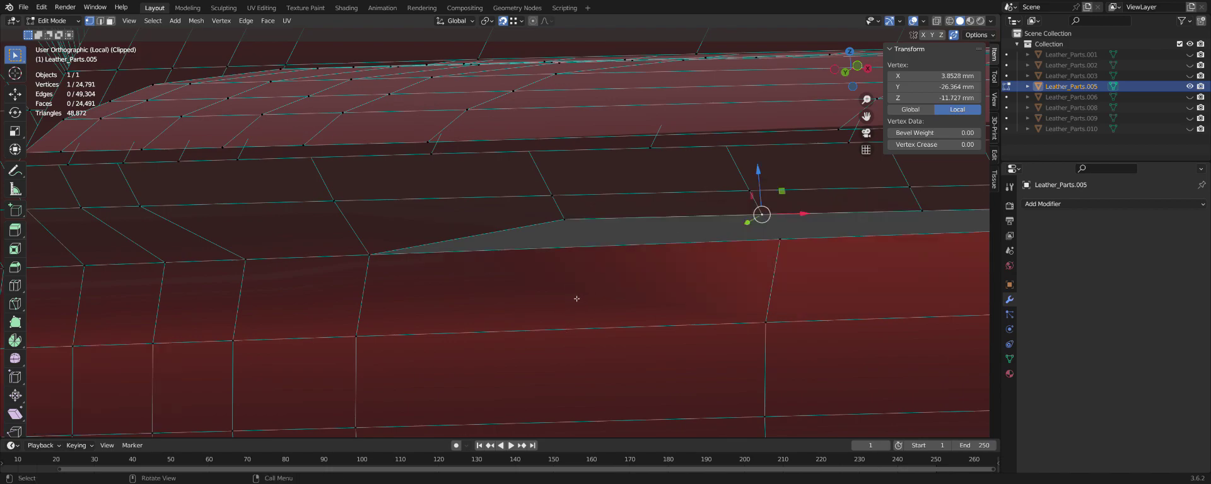
{"action": "key", "text": "g"}
{"action": "left_click", "coordinate": [771, 239]}
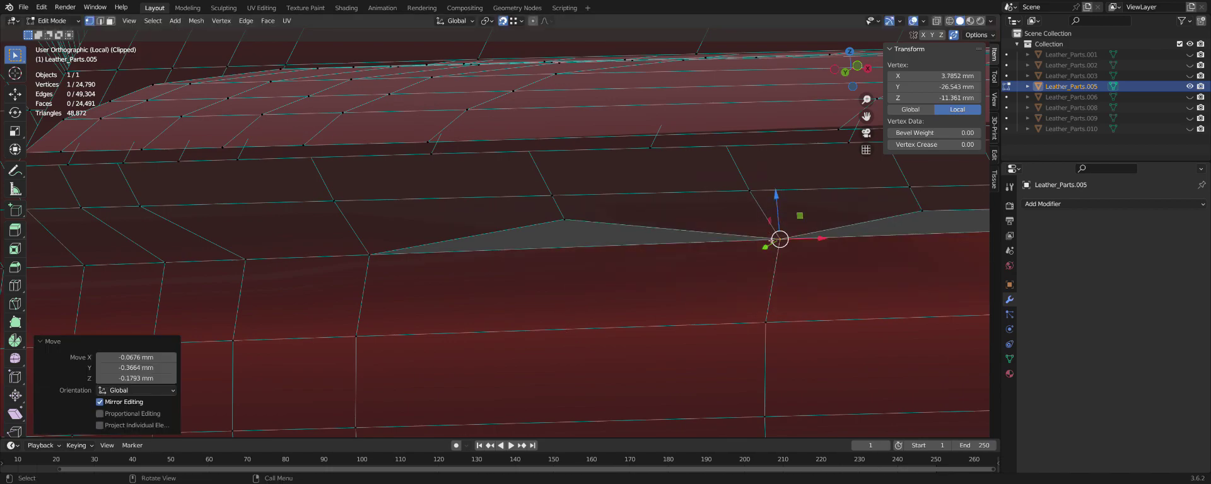
{"action": "left_click", "coordinate": [546, 264]}
{"action": "left_click", "coordinate": [535, 264]}
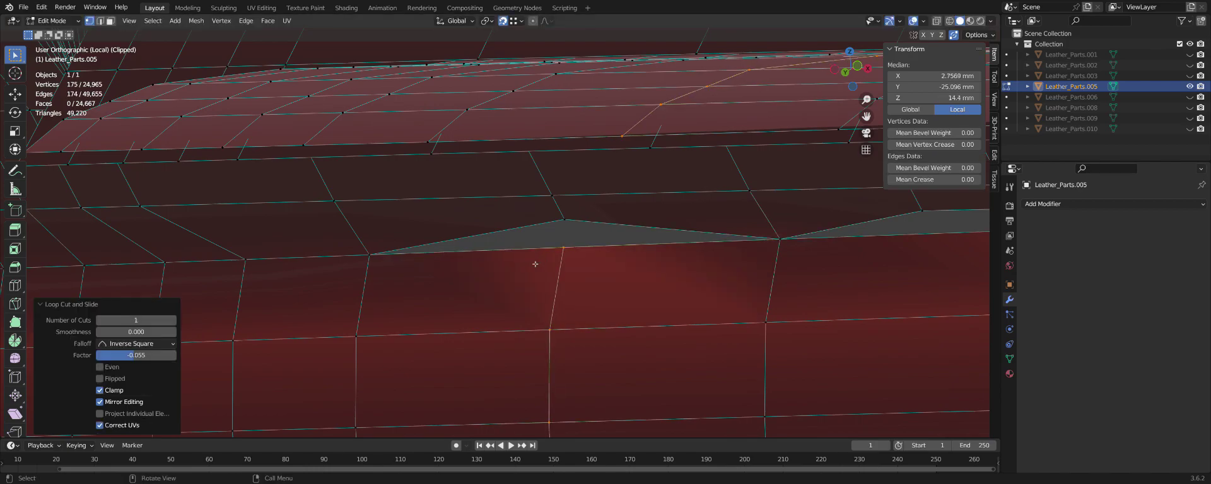
Merge vertices on the new loop onto their neighbours to close the gap.
{"action": "left_click", "coordinate": [566, 215]}
{"action": "key", "text": "g"}
{"action": "left_click", "coordinate": [566, 247]}
{"action": "middle_click_drag", "start_coordinate": [566, 247], "coordinate": [722, 269]}
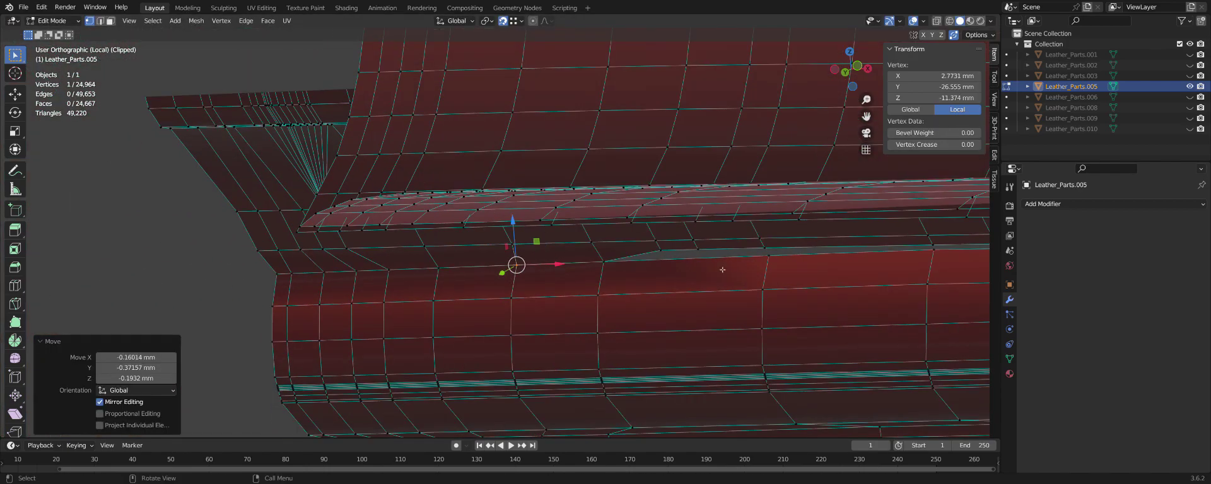
{"action": "scroll", "coordinate": [780, 261], "scroll_direction": "up", "scroll_amount": 3}
{"action": "left_click", "coordinate": [742, 239]}
{"action": "key", "text": "g"}
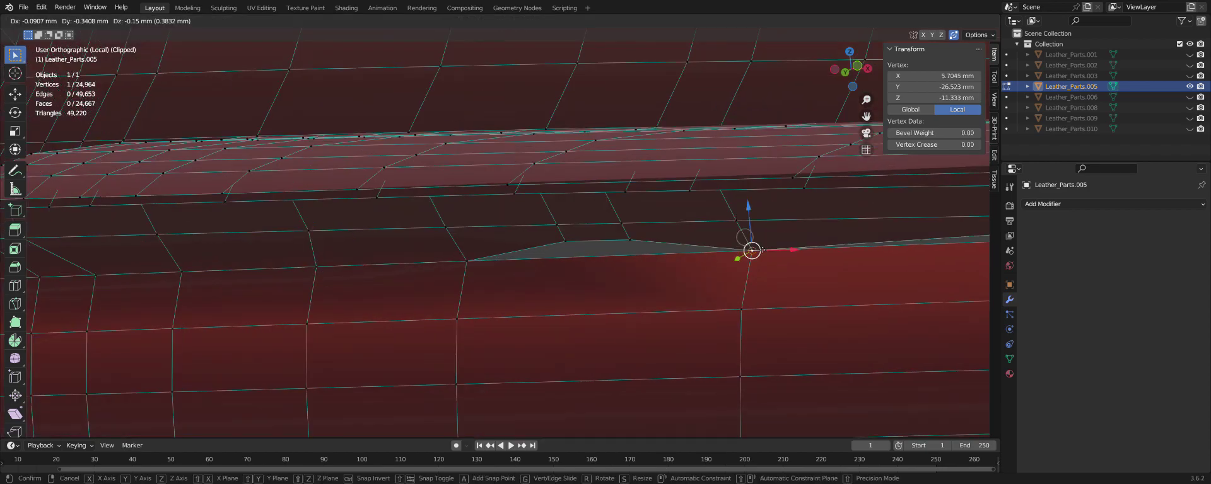
{"action": "left_click", "coordinate": [751, 251]}
Add a two-cut edge loop across the gap and merge a gap-edge vertex onto its neighbour.
{"action": "key", "text": "ctrl+r"}
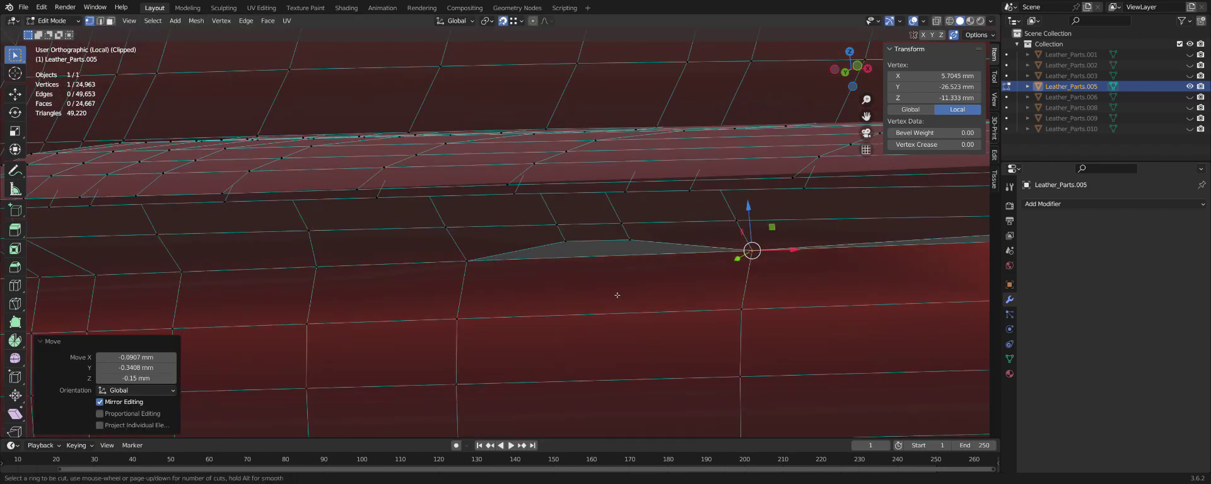
{"action": "scroll", "coordinate": [601, 270], "scroll_direction": "up", "scroll_amount": 1}
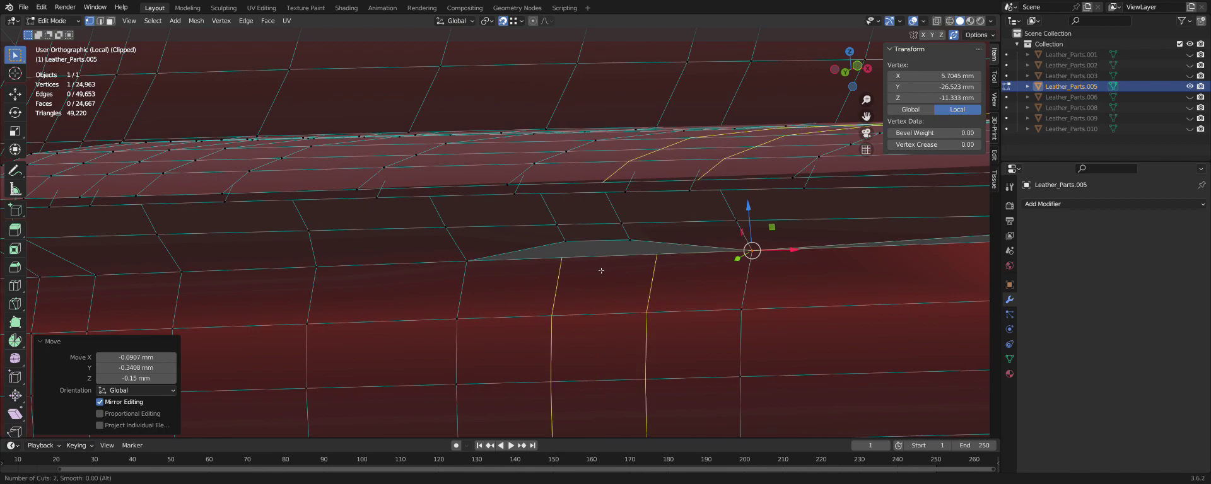
{"action": "left_click", "coordinate": [601, 270]}
{"action": "left_click", "coordinate": [590, 265]}
{"action": "left_click", "coordinate": [566, 242]}
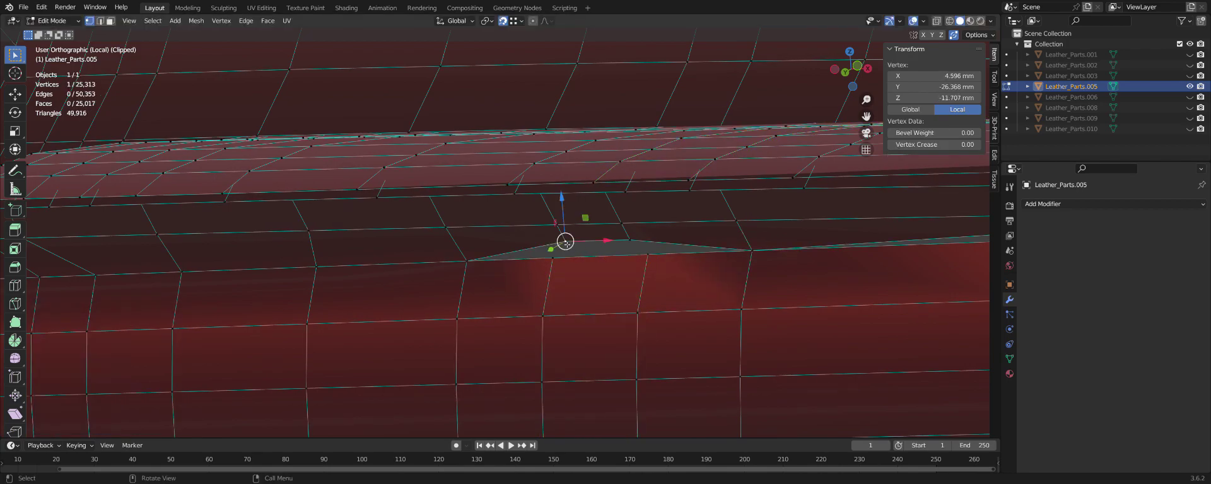
{"action": "left_click_drag", "start_coordinate": [565, 241], "coordinate": [552, 257]}
{"action": "key", "text": "g"}
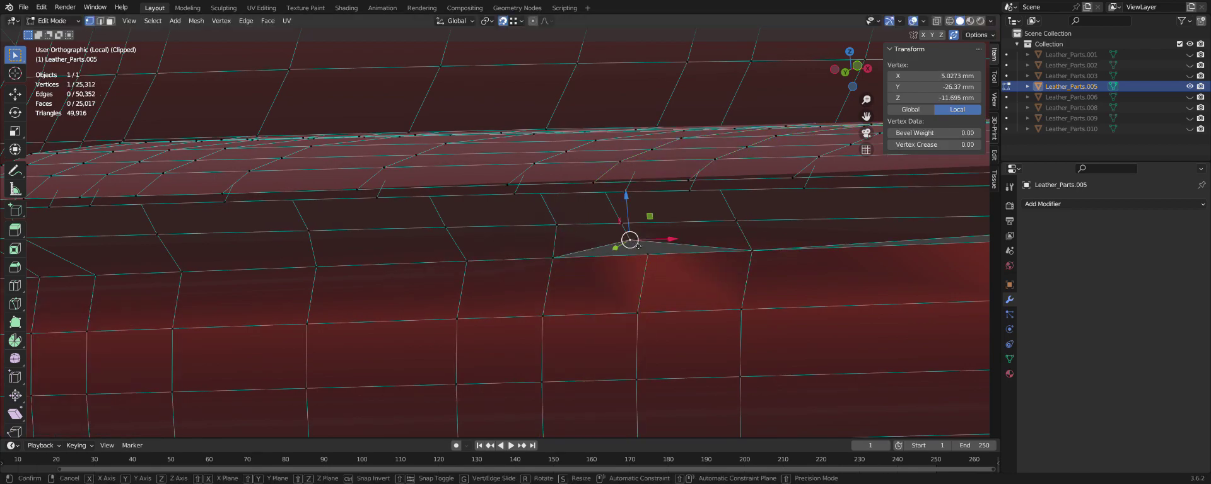
{"action": "left_click", "coordinate": [633, 242]}
Weld two more stray seam vertices onto their neighbours and the lower edge.
{"action": "mouse_move", "coordinate": [633, 242]}
{"action": "middle_mouse_down"}
{"action": "mouse_move", "coordinate": [731, 266]}
{"action": "mouse_move", "coordinate": [711, 230]}
{"action": "mouse_move", "coordinate": [544, 287]}
{"action": "mouse_move", "coordinate": [441, 271]}
{"action": "middle_mouse_up"}
{"action": "left_click", "coordinate": [711, 230]}
{"action": "key", "text": "g"}
{"action": "left_click", "coordinate": [717, 249]}
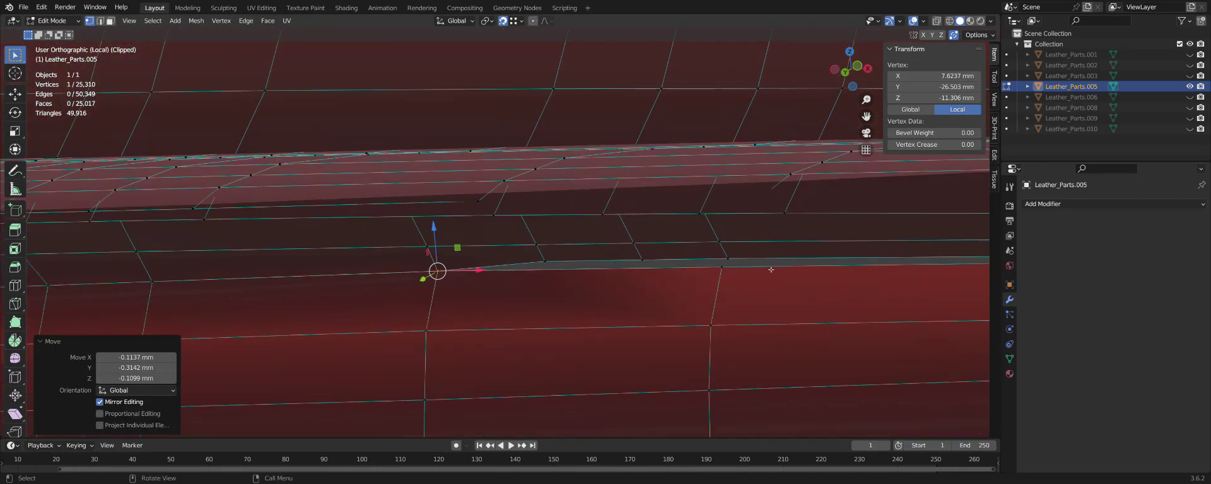
{"action": "left_click", "coordinate": [718, 258]}
{"action": "key", "text": "g"}
{"action": "left_click", "coordinate": [718, 257]}
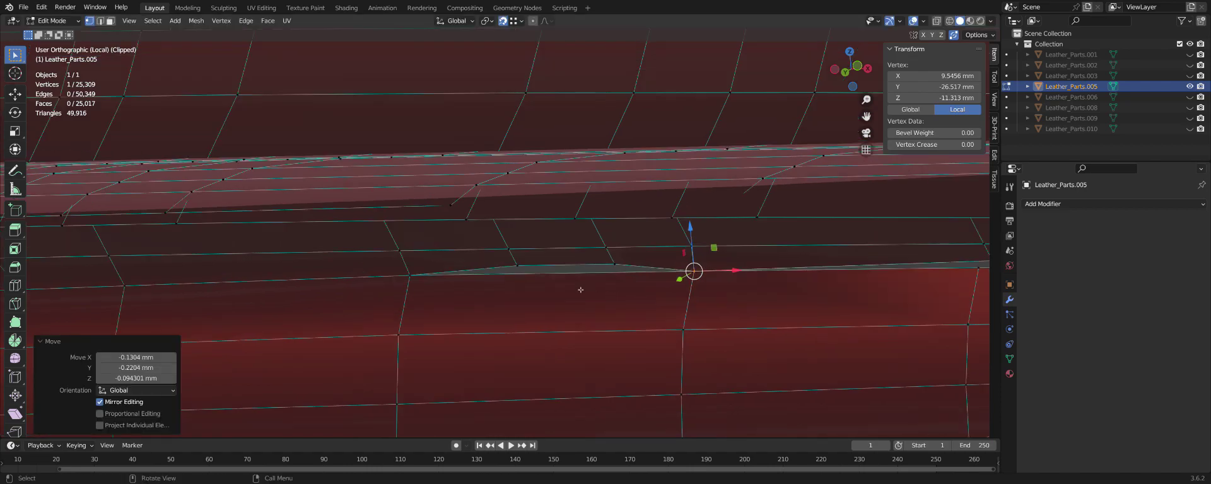
Cut two more edge loops across the red panel and select the loose gap vertex.
{"action": "middle_click_drag", "start_coordinate": [718, 257], "coordinate": [577, 285]}
{"action": "key", "text": "ctrl+r"}
{"action": "scroll", "coordinate": [581, 289], "scroll_direction": "up", "scroll_amount": 1}
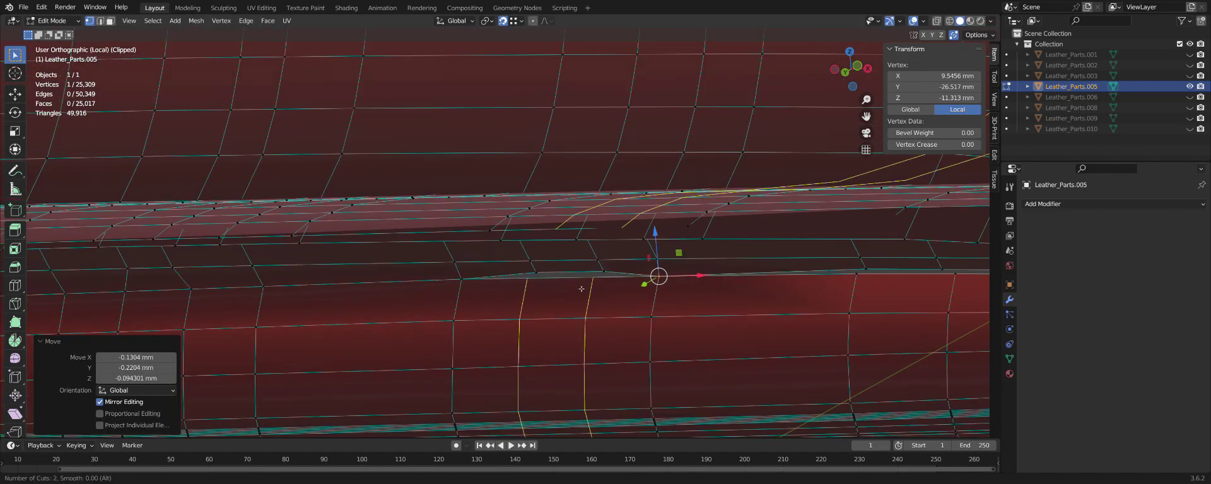
{"action": "left_click", "coordinate": [581, 290]}
{"action": "left_click", "coordinate": [585, 293]}
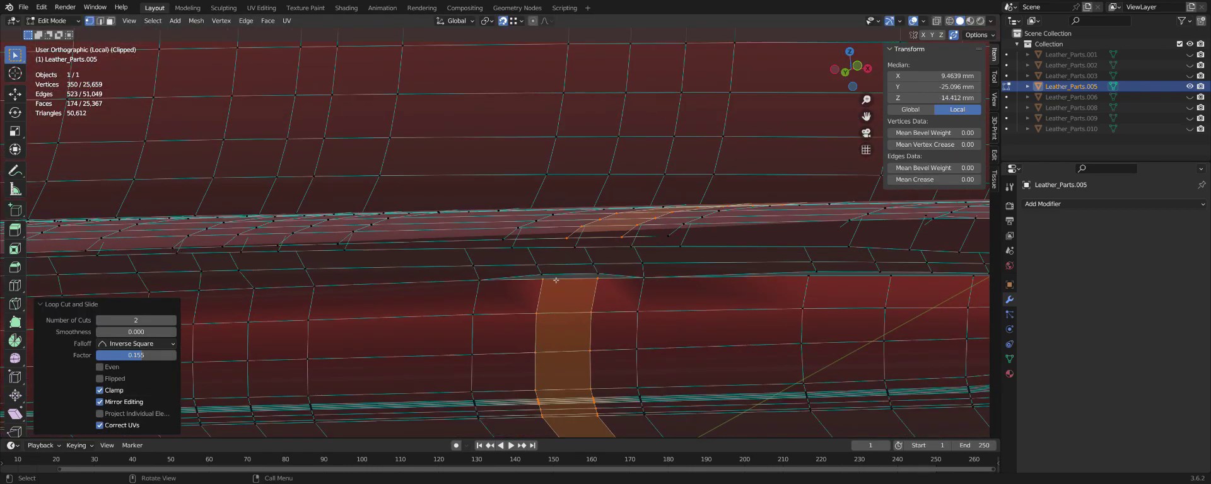
{"action": "scroll", "coordinate": [567, 287], "scroll_direction": "up", "scroll_amount": 5}
{"action": "left_click", "coordinate": [504, 271]}
Merge the left and right gap vertices onto the lower edge vertices.
{"action": "key", "text": "g"}
{"action": "left_click", "coordinate": [510, 294]}
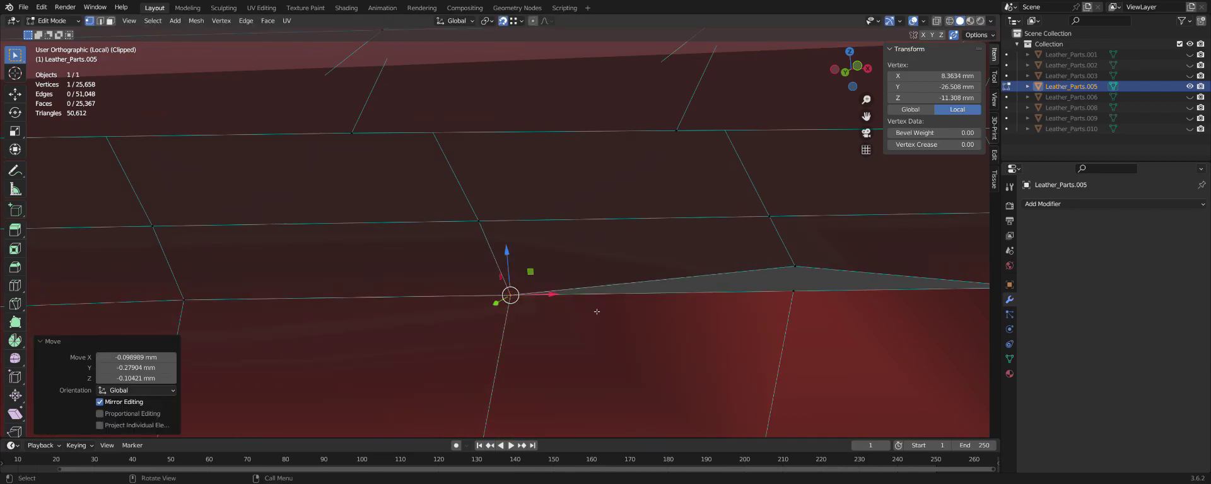
{"action": "left_click", "coordinate": [794, 266]}
{"action": "key", "text": "g"}
{"action": "left_click", "coordinate": [793, 290]}
Pan along the seam and drop the selected vertex onto its neighbour to merge.
{"action": "scroll", "coordinate": [465, 247], "scroll_direction": "down", "scroll_amount": 2}
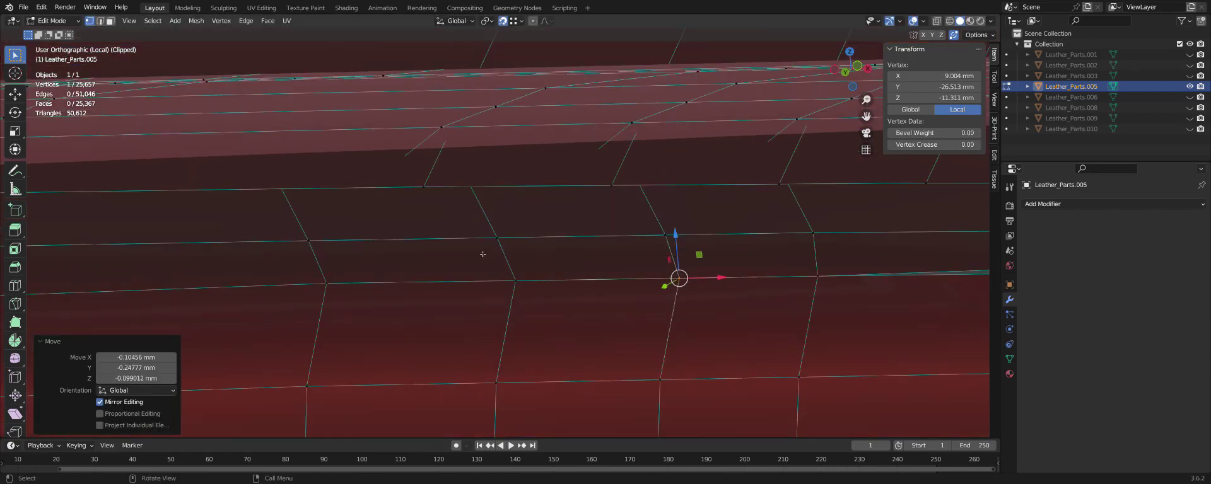
{"action": "scroll", "coordinate": [465, 247], "scroll_direction": "down", "scroll_amount": 2}
{"action": "scroll", "coordinate": [465, 247], "scroll_direction": "up", "scroll_amount": 2}
{"action": "middle_click_drag", "start_coordinate": [465, 247], "coordinate": [175, 240], "text": "shift"}
{"action": "key", "text": "g"}
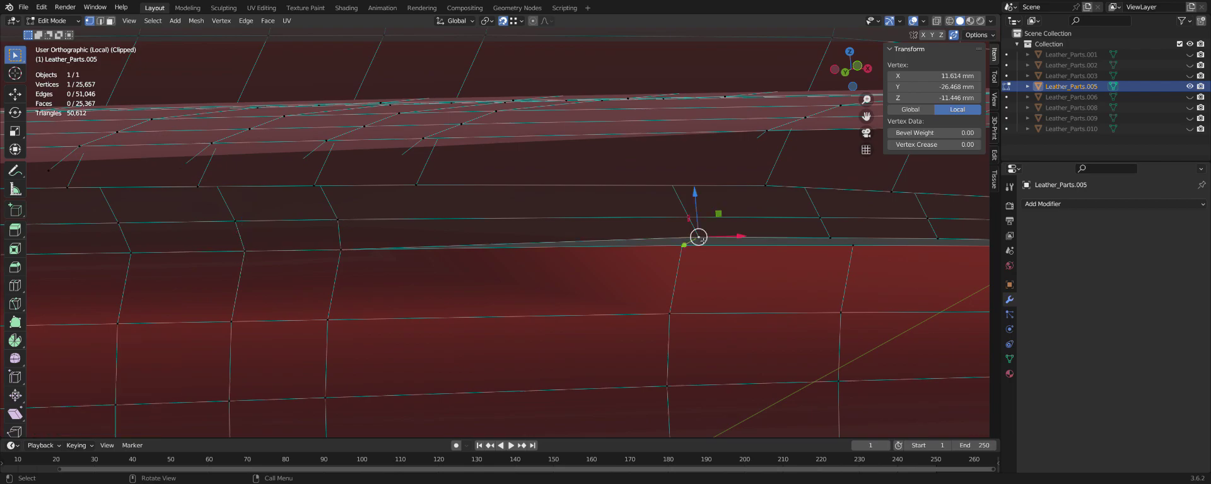
{"action": "left_click", "coordinate": [696, 246]}
{"action": "scroll", "coordinate": [697, 245], "scroll_direction": "down", "scroll_amount": 2}
{"action": "scroll", "coordinate": [697, 246], "scroll_direction": "down", "scroll_amount": 2}
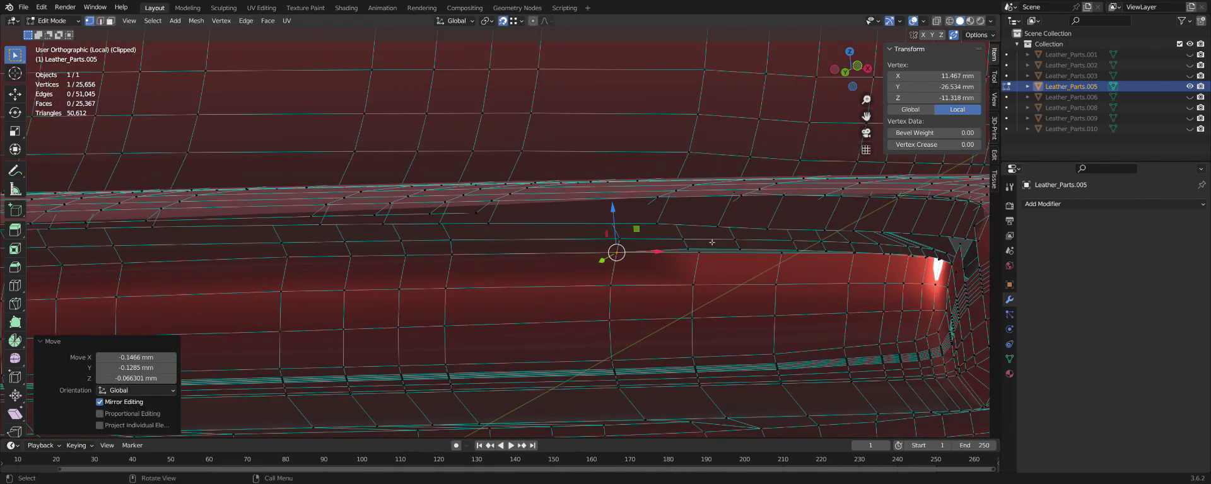
{"action": "scroll", "coordinate": [714, 274], "scroll_direction": "up", "scroll_amount": 5}
Merge the next gap vertex and the one at the gap's end onto neighbouring vertices.
{"action": "left_click", "coordinate": [714, 274]}
{"action": "key", "text": "g"}
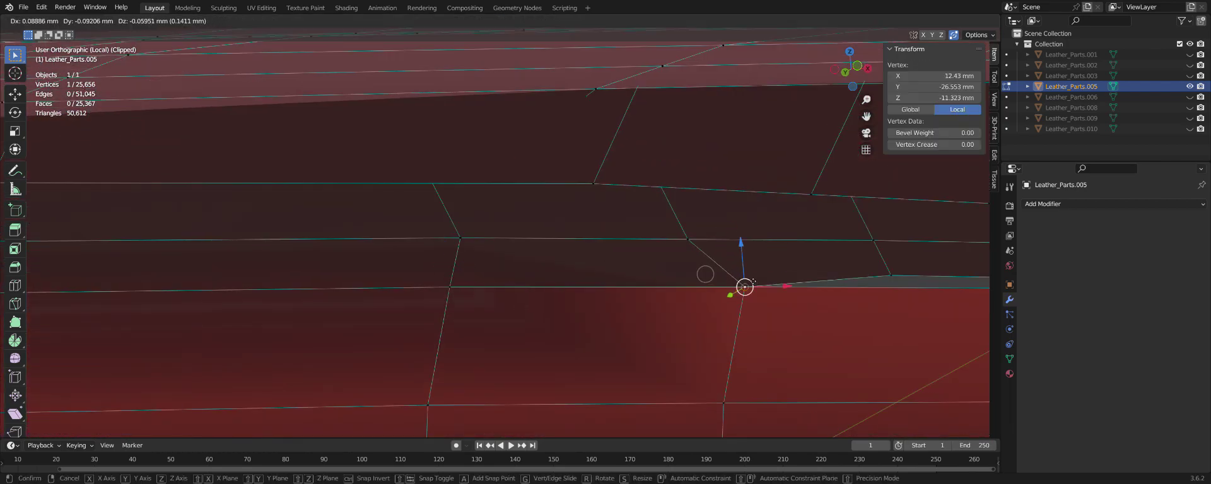
{"action": "left_click", "coordinate": [669, 281]}
{"action": "scroll", "coordinate": [669, 280], "scroll_direction": "down", "scroll_amount": 4}
{"action": "scroll", "coordinate": [838, 278], "scroll_direction": "up", "scroll_amount": 4}
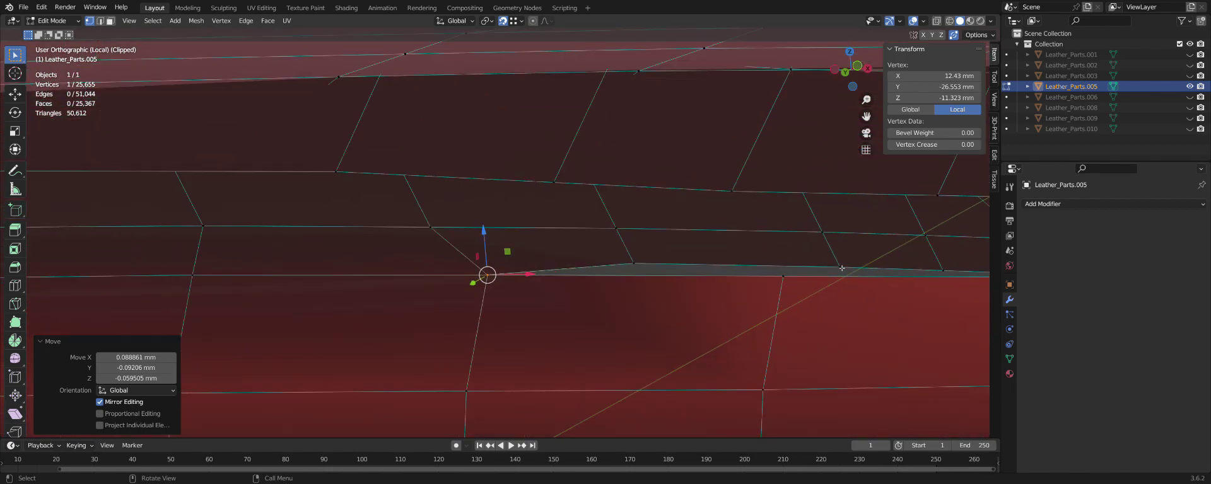
{"action": "left_click", "coordinate": [841, 268]}
{"action": "key", "text": "g"}
{"action": "left_click", "coordinate": [782, 276]}
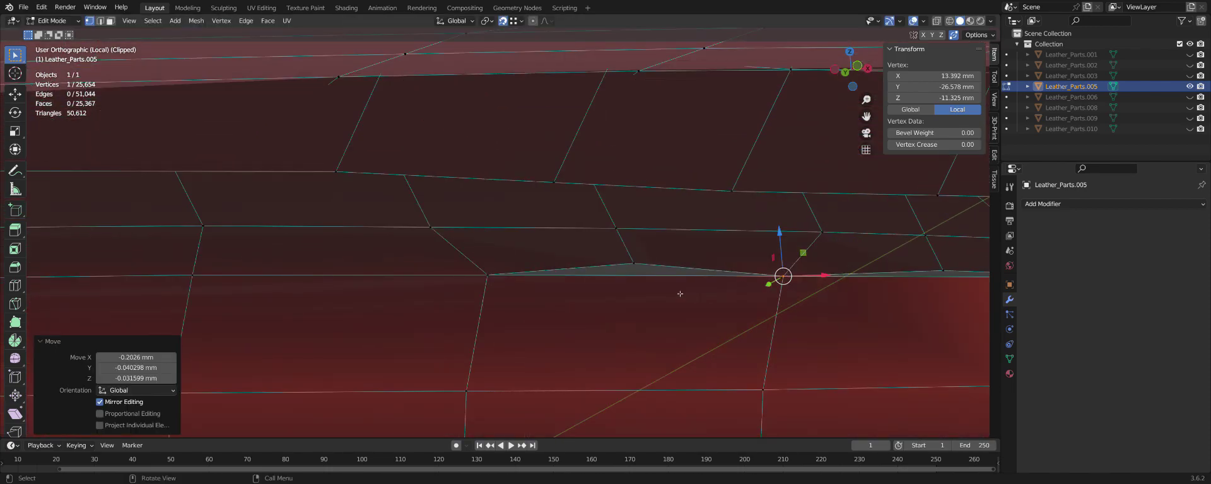
Add an edge loop across the panel and pull a seam vertex onto its neighbour.
{"action": "left_click", "coordinate": [607, 283]}
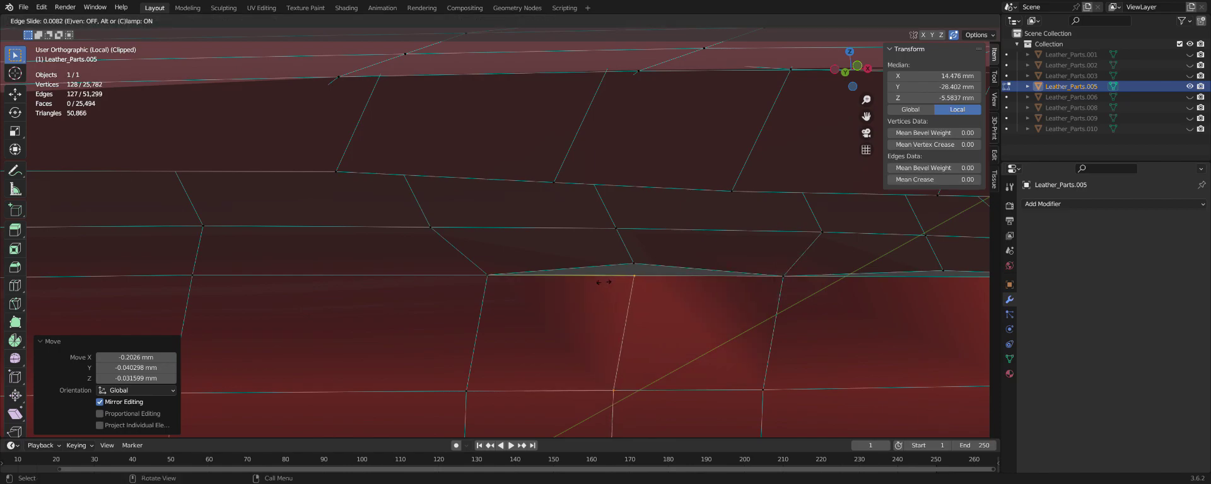
{"action": "left_click", "coordinate": [603, 282]}
{"action": "left_click_drag", "start_coordinate": [630, 262], "coordinate": [630, 273]}
{"action": "middle_click_drag", "start_coordinate": [630, 273], "coordinate": [575, 265]}
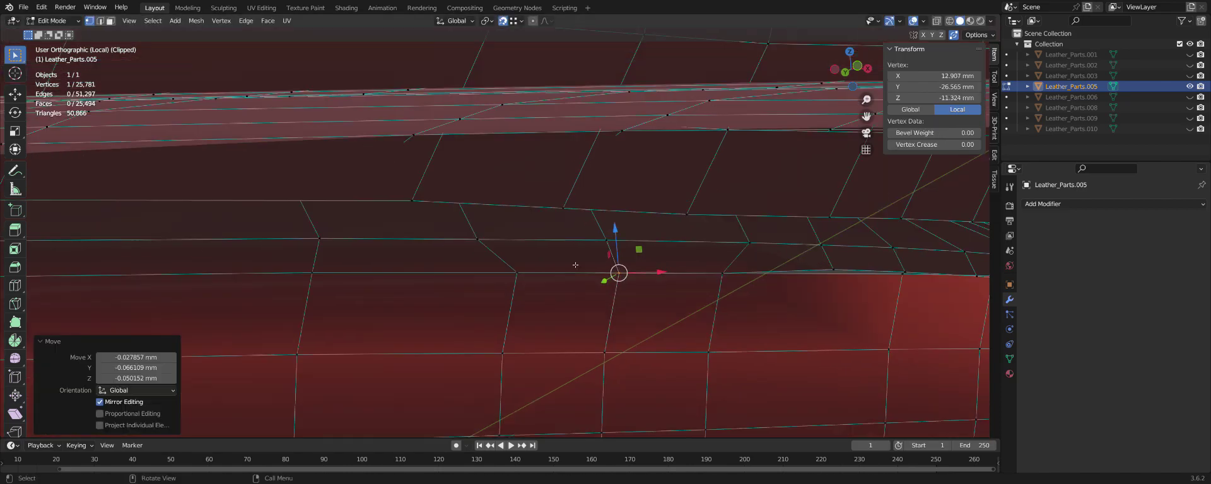
{"action": "scroll", "coordinate": [575, 264], "scroll_direction": "down", "scroll_amount": 3}
{"action": "scroll", "coordinate": [761, 274], "scroll_direction": "up", "scroll_amount": 3}
{"action": "left_click_drag", "start_coordinate": [836, 265], "coordinate": [826, 266]}
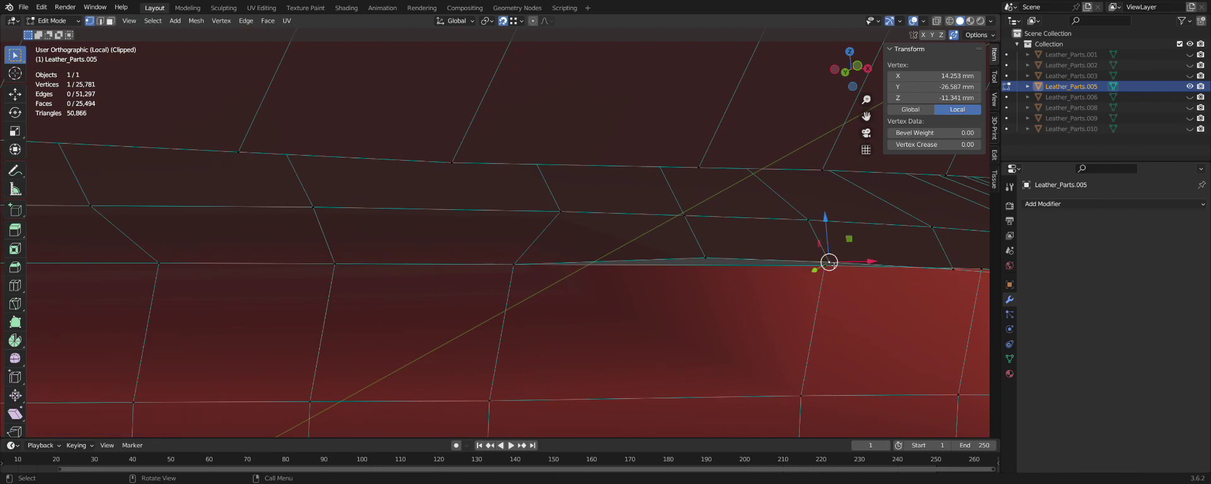
Cut another edge loop across the panel and merge a loose vertex onto the seam edge.
{"action": "left_click", "coordinate": [724, 278]}
{"action": "left_click", "coordinate": [734, 283]}
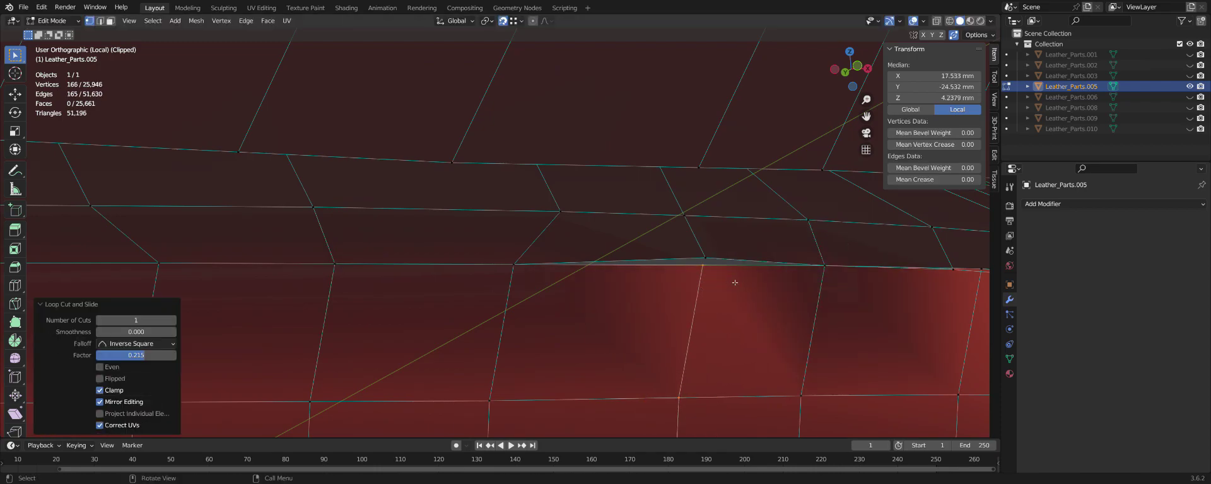
{"action": "left_click", "coordinate": [705, 259]}
{"action": "left_click_drag", "start_coordinate": [704, 259], "coordinate": [700, 262]}
{"action": "scroll", "coordinate": [631, 262], "scroll_direction": "down", "scroll_amount": 2}
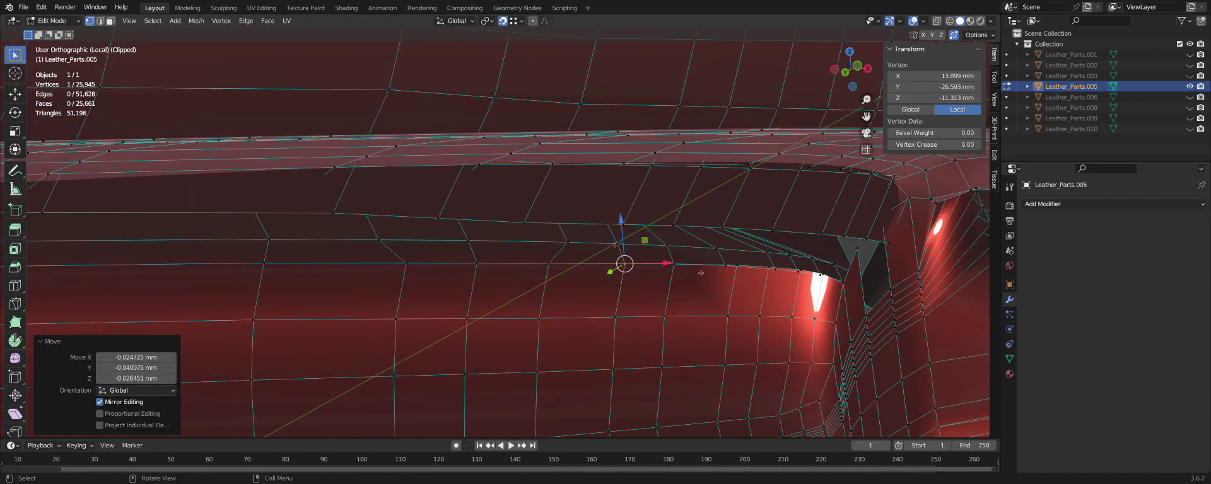
{"action": "scroll", "coordinate": [756, 276], "scroll_direction": "up", "scroll_amount": 6}
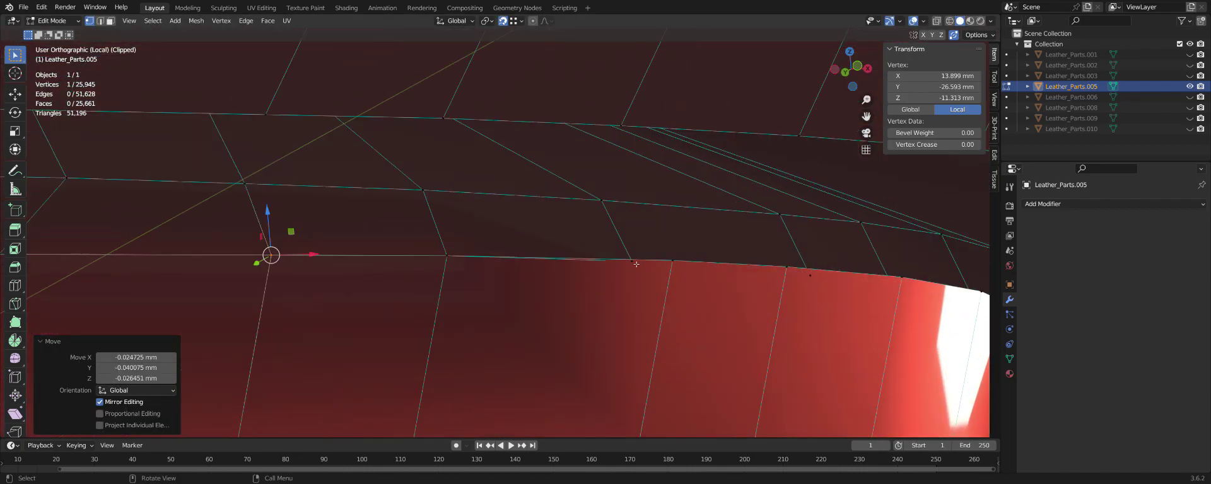
Clear the selection and merge two more loose seam vertices onto their neighbours.
{"action": "key", "text": "alt+a"}
{"action": "mouse_move", "coordinate": [642, 266]}
{"action": "middle_mouse_down"}
{"action": "mouse_move", "coordinate": [630, 253]}
{"action": "mouse_move", "coordinate": [616, 265]}
{"action": "middle_mouse_up"}
{"action": "left_click", "coordinate": [613, 254]}
{"action": "left_click_drag", "start_coordinate": [616, 265], "coordinate": [650, 263]}
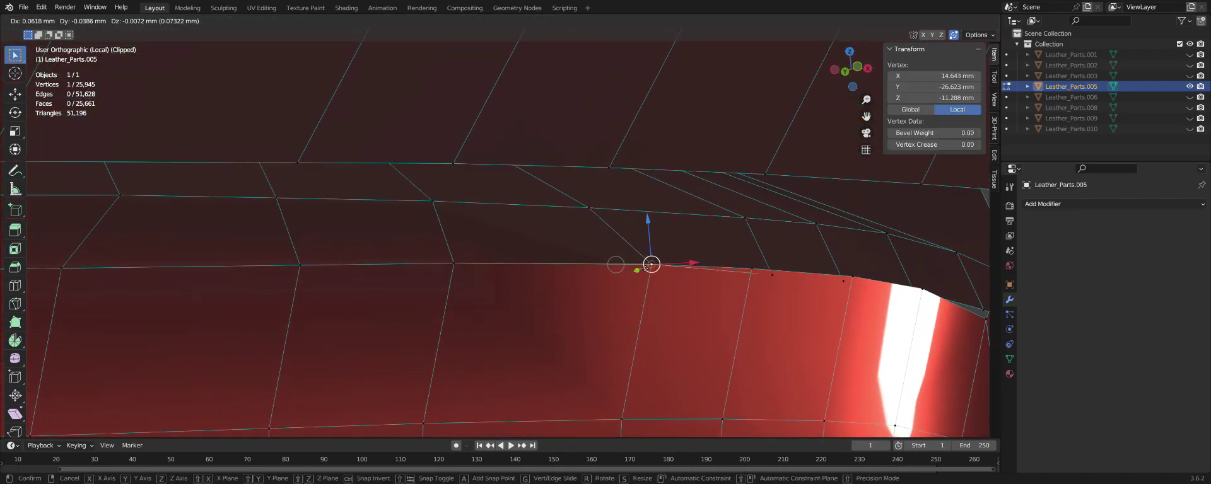
{"action": "mouse_move", "coordinate": [649, 264]}
{"action": "middle_mouse_down"}
{"action": "mouse_move", "coordinate": [684, 277]}
{"action": "mouse_move", "coordinate": [670, 274]}
{"action": "middle_mouse_up"}
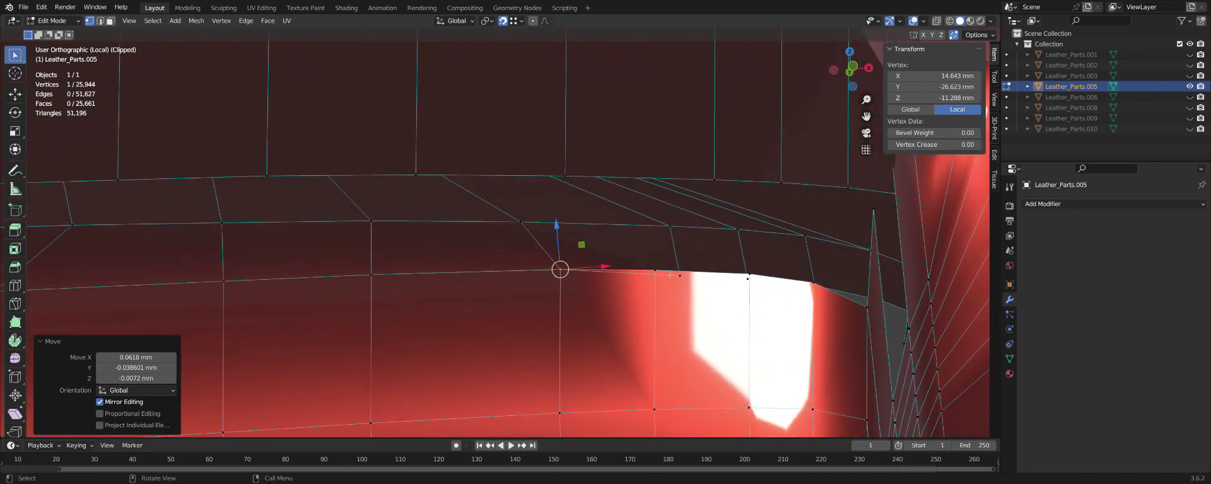
{"action": "left_click", "coordinate": [657, 273]}
{"action": "left_click_drag", "start_coordinate": [658, 273], "coordinate": [679, 276]}
Merge a seam vertex onto its right neighbour and a corner vertex onto its neighbour.
{"action": "mouse_move", "coordinate": [679, 276]}
{"action": "middle_mouse_down"}
{"action": "mouse_move", "coordinate": [700, 286]}
{"action": "mouse_move", "coordinate": [616, 290]}
{"action": "middle_mouse_up"}
{"action": "left_click_drag", "start_coordinate": [616, 290], "coordinate": [675, 281]}
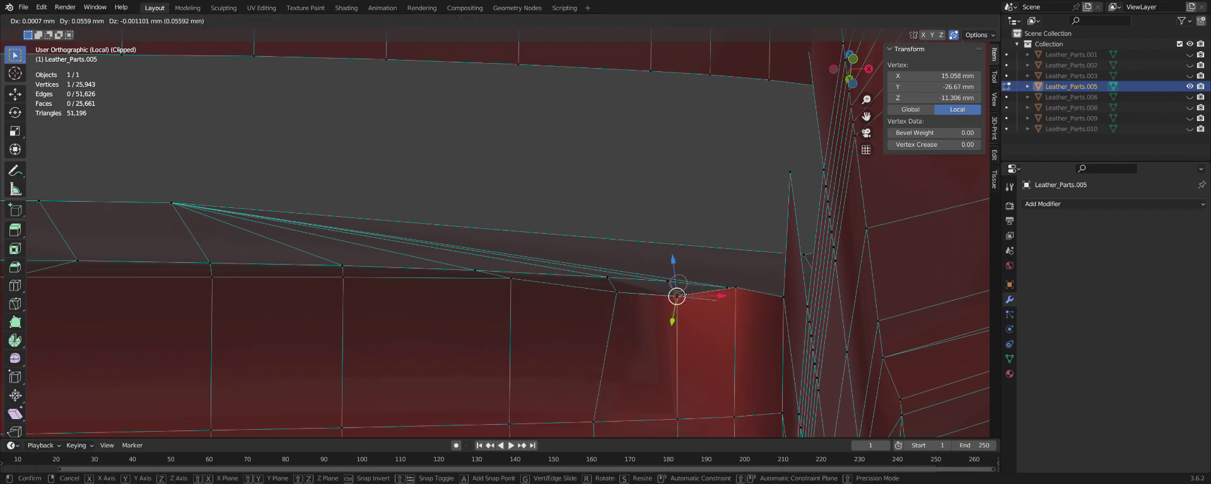
{"action": "mouse_move", "coordinate": [686, 300]}
{"action": "middle_mouse_down"}
{"action": "mouse_move", "coordinate": [662, 330]}
{"action": "mouse_move", "coordinate": [715, 319]}
{"action": "middle_mouse_up"}
{"action": "left_click", "coordinate": [662, 330]}
{"action": "left_click_drag", "start_coordinate": [714, 318], "coordinate": [711, 330]}
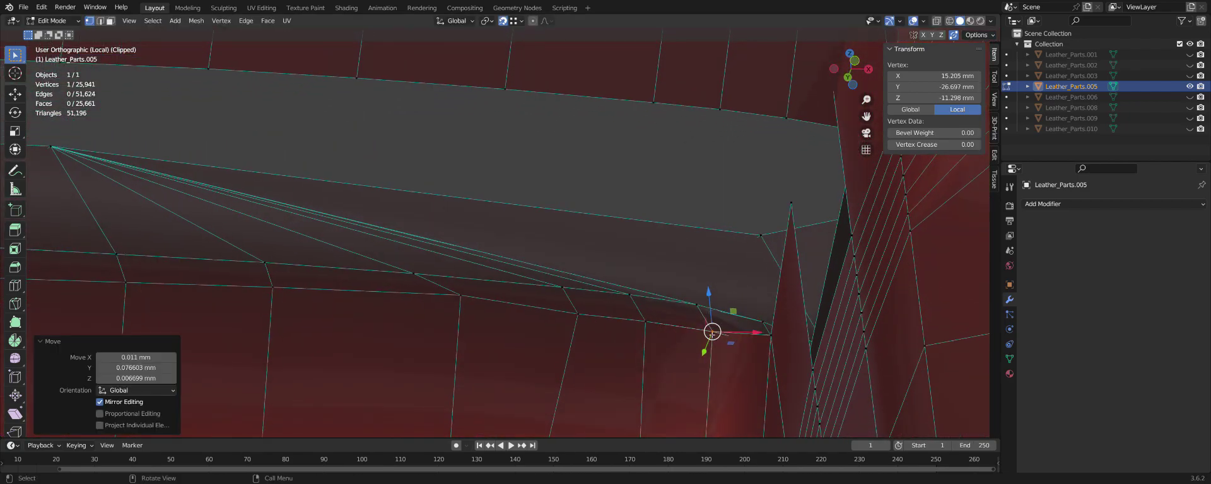
Merge the last corner vertex and pull the top vertex down to close the corner gap.
{"action": "mouse_move", "coordinate": [711, 331]}
{"action": "middle_mouse_down"}
{"action": "mouse_move", "coordinate": [752, 340]}
{"action": "mouse_move", "coordinate": [732, 323]}
{"action": "mouse_move", "coordinate": [543, 320]}
{"action": "mouse_move", "coordinate": [638, 302]}
{"action": "mouse_move", "coordinate": [619, 342]}
{"action": "mouse_move", "coordinate": [594, 331]}
{"action": "mouse_move", "coordinate": [679, 256]}
{"action": "middle_mouse_up"}
{"action": "key", "text": "g"}
{"action": "left_click", "coordinate": [645, 334]}
{"action": "left_click_drag", "start_coordinate": [672, 247], "coordinate": [673, 327]}
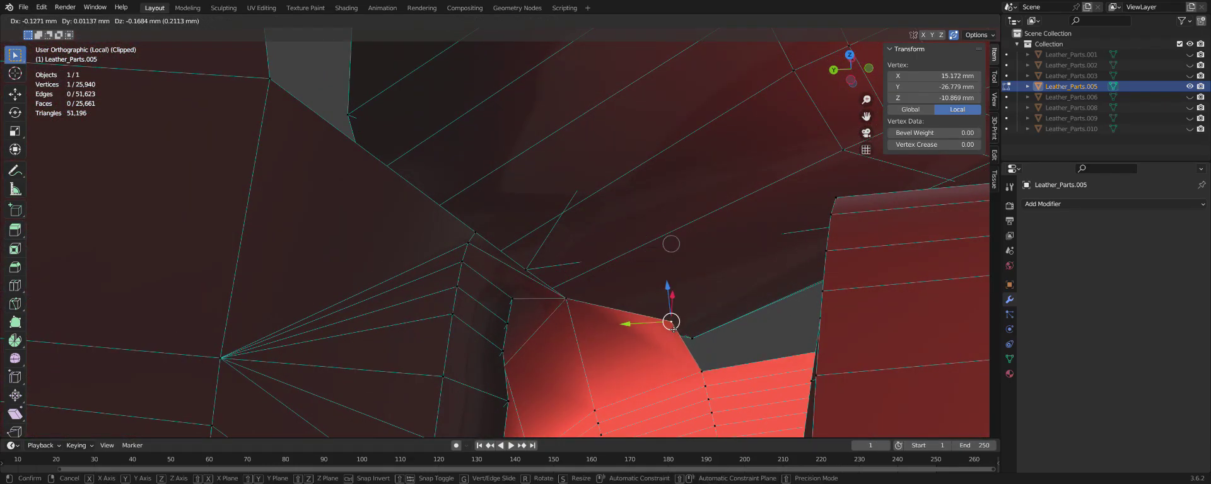
{"action": "left_click_drag", "start_coordinate": [655, 357], "coordinate": [652, 355]}
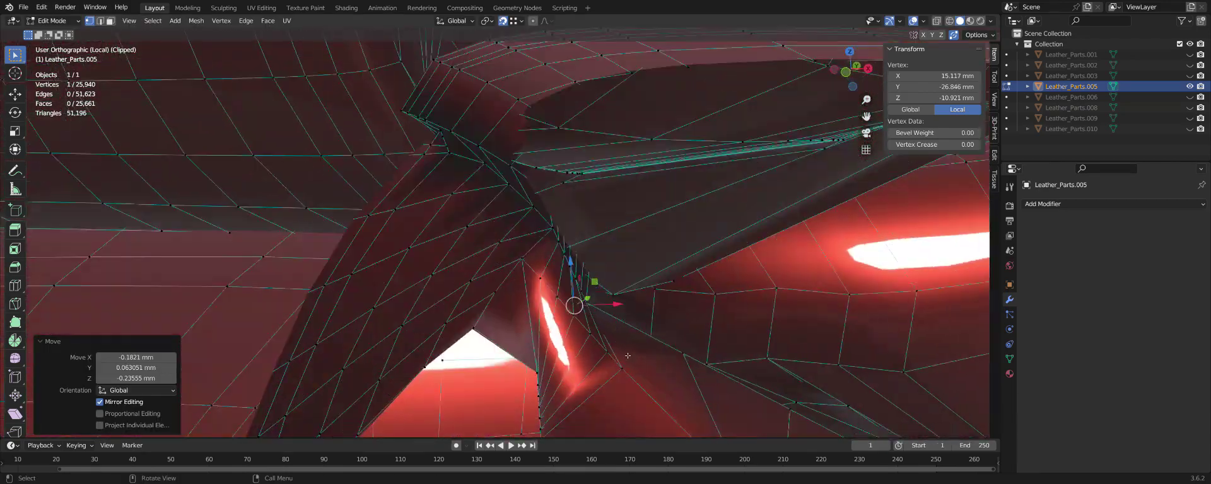
{"action": "middle_click_drag", "start_coordinate": [628, 356], "coordinate": [610, 354]}
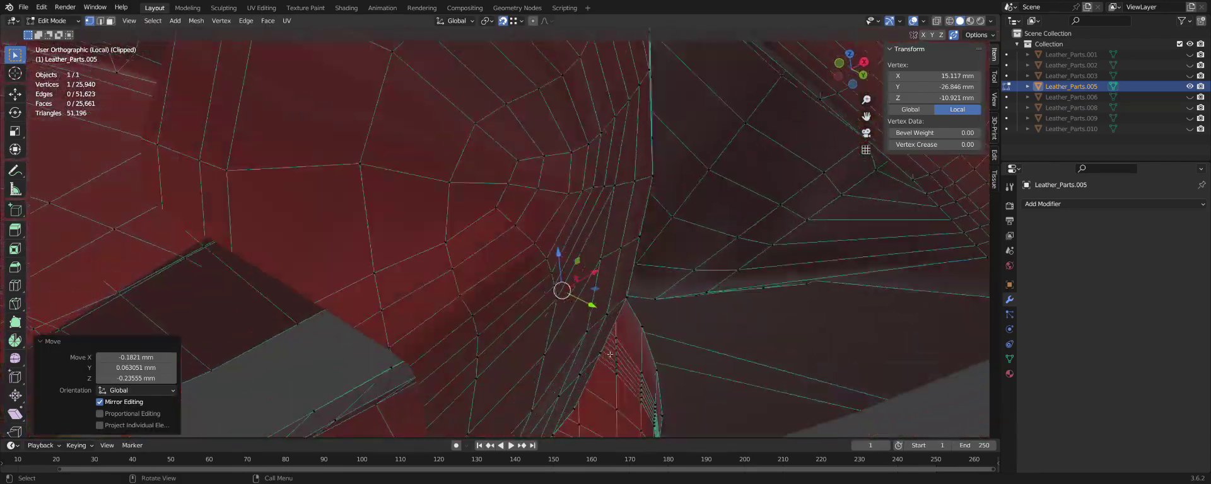
{"action": "middle_click_drag", "start_coordinate": [576, 327], "coordinate": [670, 327]}
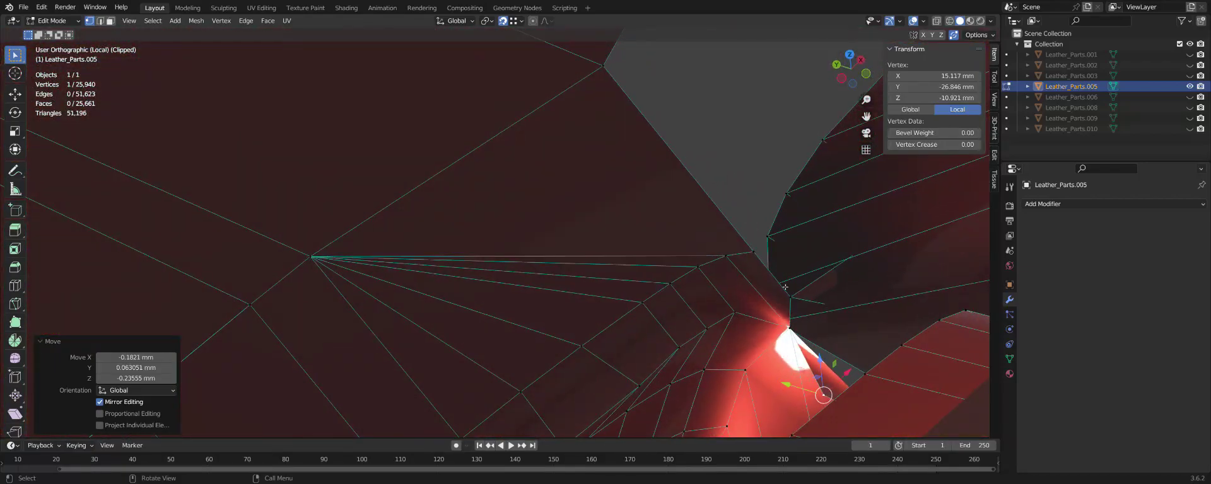
{"action": "mouse_move", "coordinate": [798, 284]}
{"action": "middle_mouse_down"}
{"action": "mouse_move", "coordinate": [731, 310]}
{"action": "mouse_move", "coordinate": [669, 294]}
{"action": "mouse_move", "coordinate": [622, 190]}
{"action": "middle_mouse_up"}
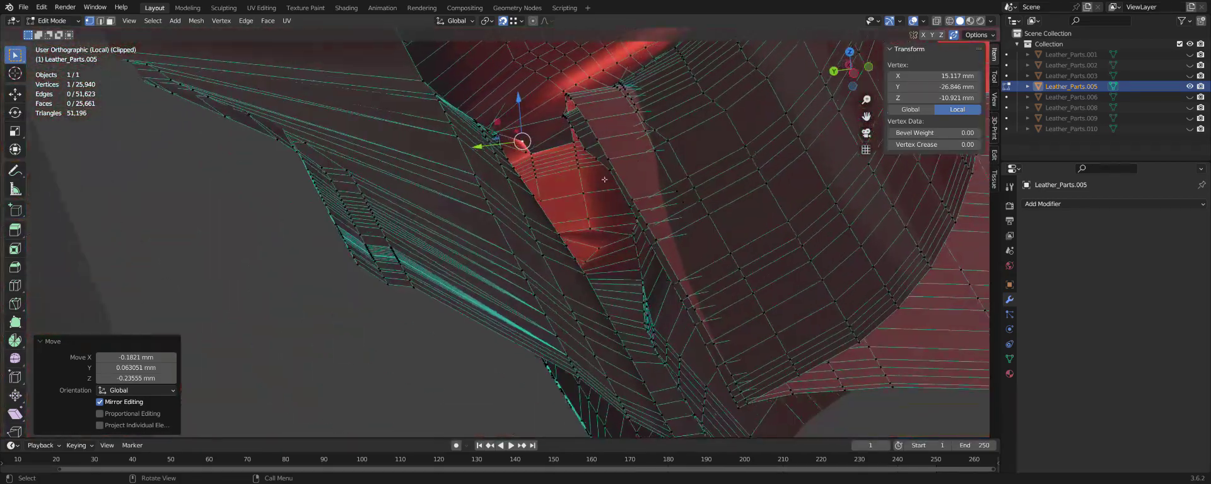
Merge the first two loose vertices on the lower seam edge onto their neighbours.
{"action": "mouse_move", "coordinate": [602, 282]}
{"action": "middle_mouse_down"}
{"action": "mouse_move", "coordinate": [593, 198]}
{"action": "mouse_move", "coordinate": [670, 366]}
{"action": "middle_mouse_up"}
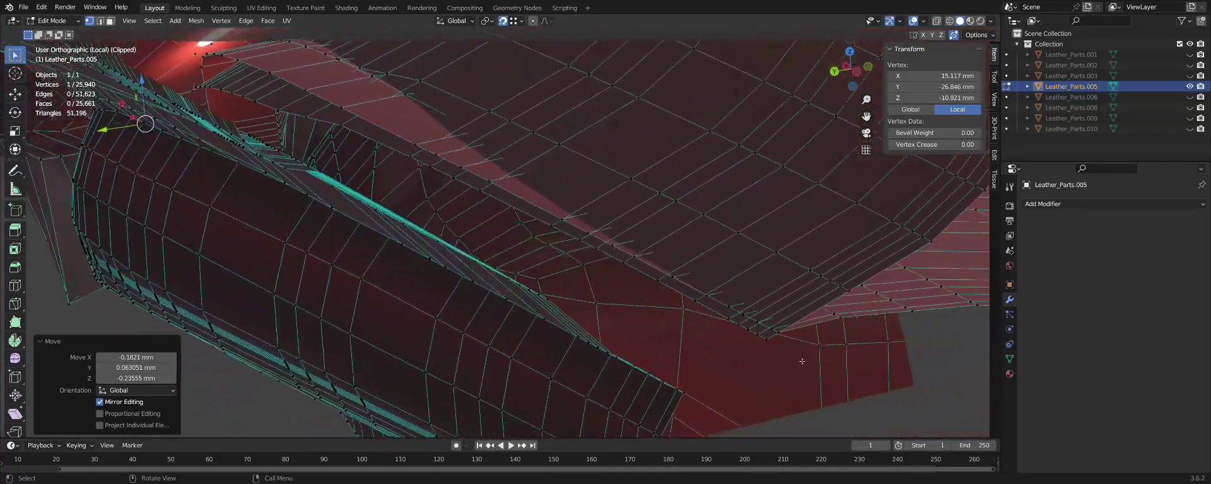
{"action": "mouse_move", "coordinate": [802, 361]}
{"action": "middle_mouse_down"}
{"action": "mouse_move", "coordinate": [552, 319]}
{"action": "mouse_move", "coordinate": [640, 285]}
{"action": "mouse_move", "coordinate": [508, 153]}
{"action": "mouse_move", "coordinate": [527, 213]}
{"action": "middle_mouse_up"}
{"action": "left_click", "coordinate": [498, 165]}
{"action": "mouse_move", "coordinate": [502, 245]}
{"action": "middle_mouse_down"}
{"action": "mouse_move", "coordinate": [552, 232]}
{"action": "mouse_move", "coordinate": [441, 273]}
{"action": "mouse_move", "coordinate": [382, 278]}
{"action": "middle_mouse_up"}
{"action": "key", "text": "g"}
{"action": "left_click", "coordinate": [552, 232]}
{"action": "key", "text": "g"}
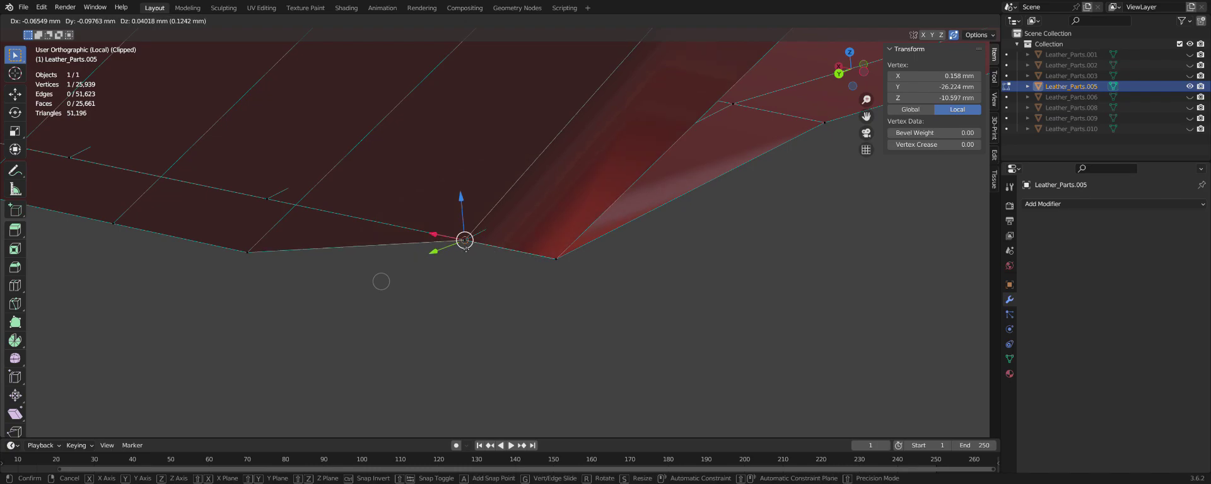
{"action": "left_click", "coordinate": [409, 246]}
Weld three more lower-edge vertices onto neighbouring vertices.
{"action": "key", "text": "g"}
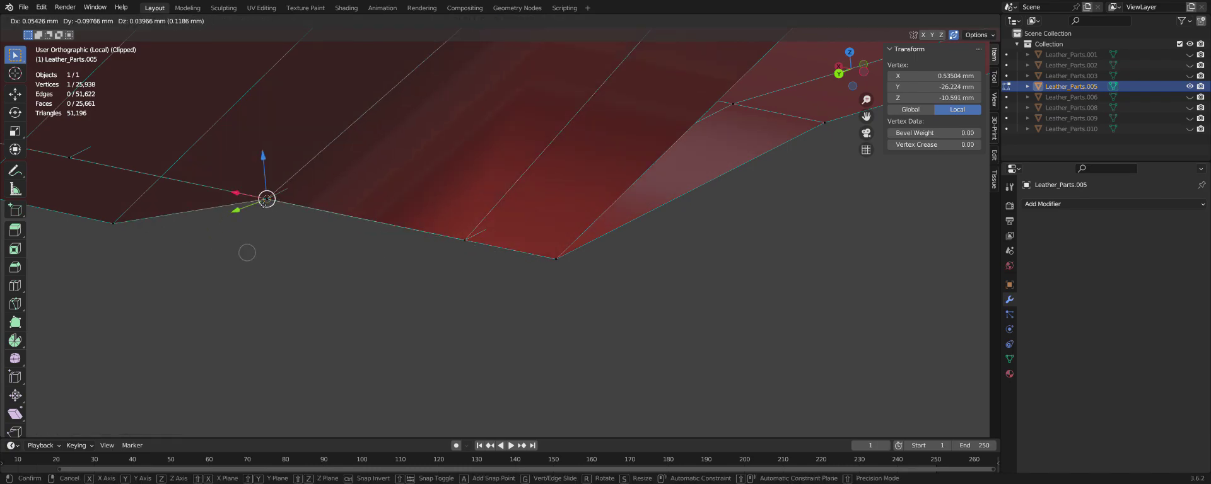
{"action": "left_click", "coordinate": [268, 199]}
{"action": "mouse_move", "coordinate": [268, 198]}
{"action": "middle_mouse_down"}
{"action": "mouse_move", "coordinate": [343, 270]}
{"action": "mouse_move", "coordinate": [391, 341]}
{"action": "middle_mouse_up"}
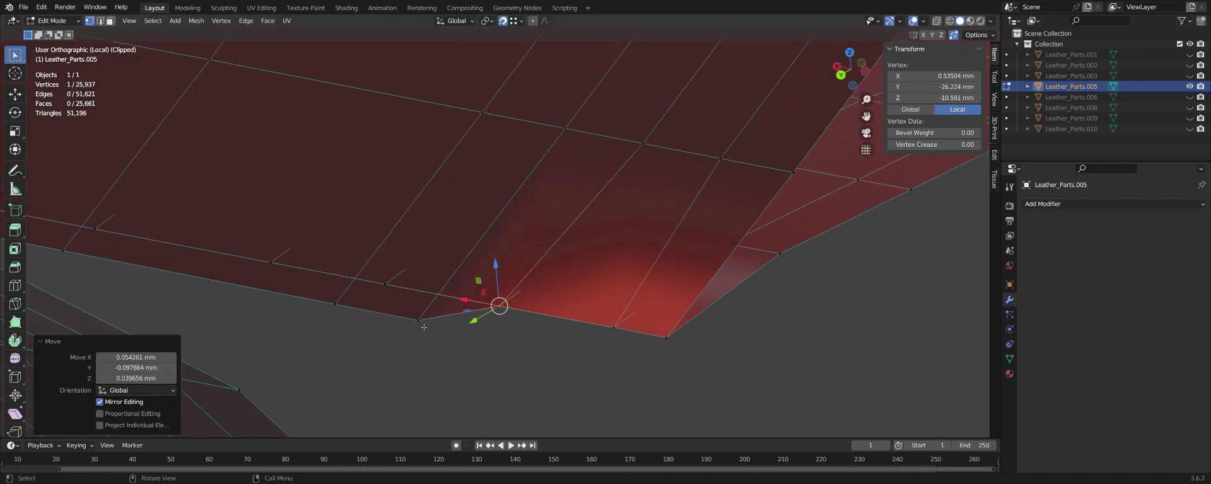
{"action": "key", "text": "g"}
{"action": "left_click", "coordinate": [372, 292]}
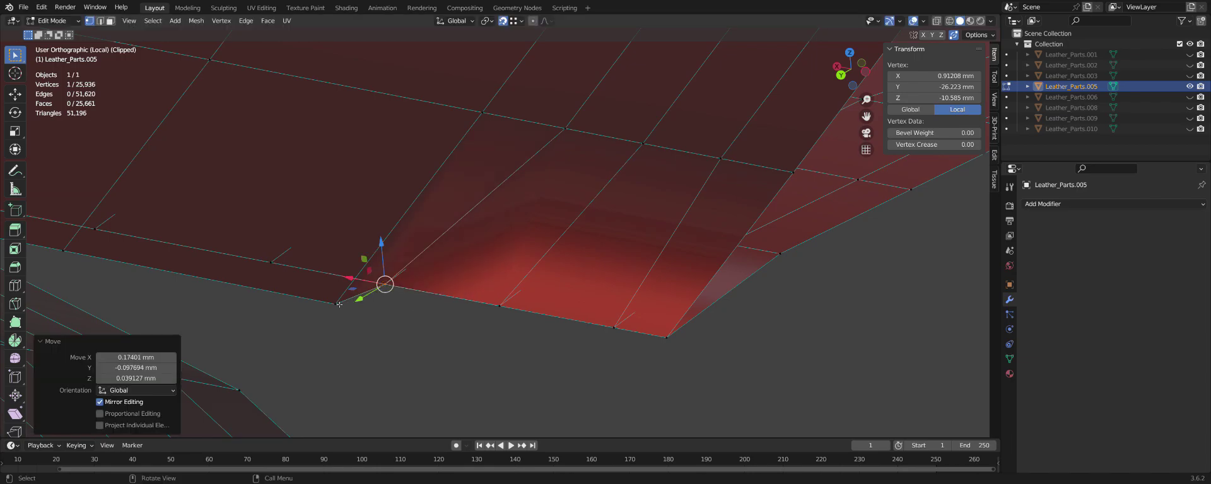
{"action": "key", "text": "g"}
{"action": "left_click", "coordinate": [271, 261]}
Move along the seam to the next gap and merge its vertex onto its neighbour.
{"action": "scroll", "coordinate": [271, 261], "scroll_direction": "down", "scroll_amount": 1}
{"action": "middle_click_drag", "start_coordinate": [271, 262], "coordinate": [395, 322], "text": "shift"}
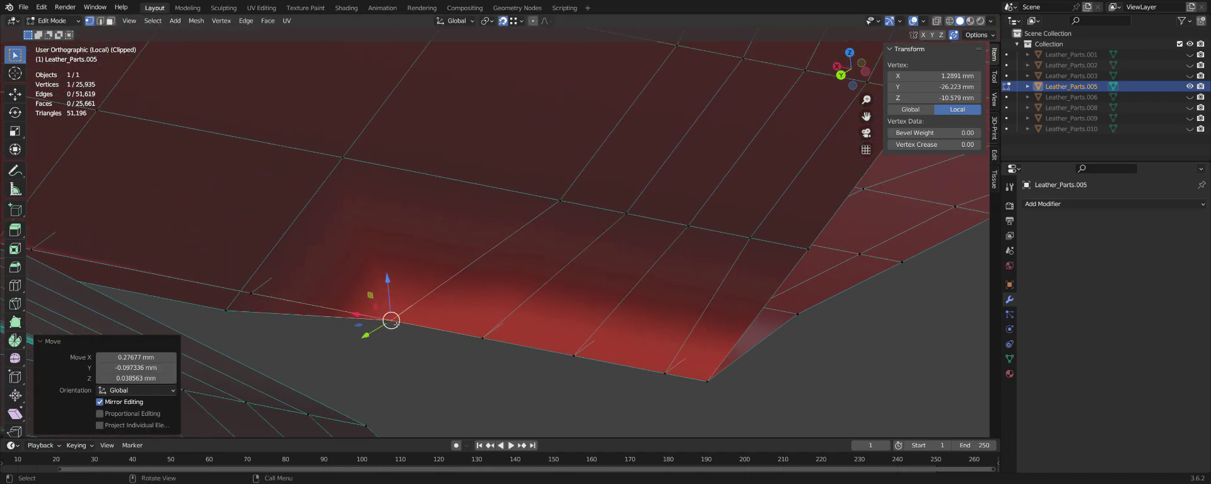
{"action": "scroll", "coordinate": [391, 320], "scroll_direction": "up", "scroll_amount": 2}
{"action": "middle_click_drag", "start_coordinate": [650, 329], "coordinate": [382, 319], "text": "shift"}
{"action": "key", "text": "g"}
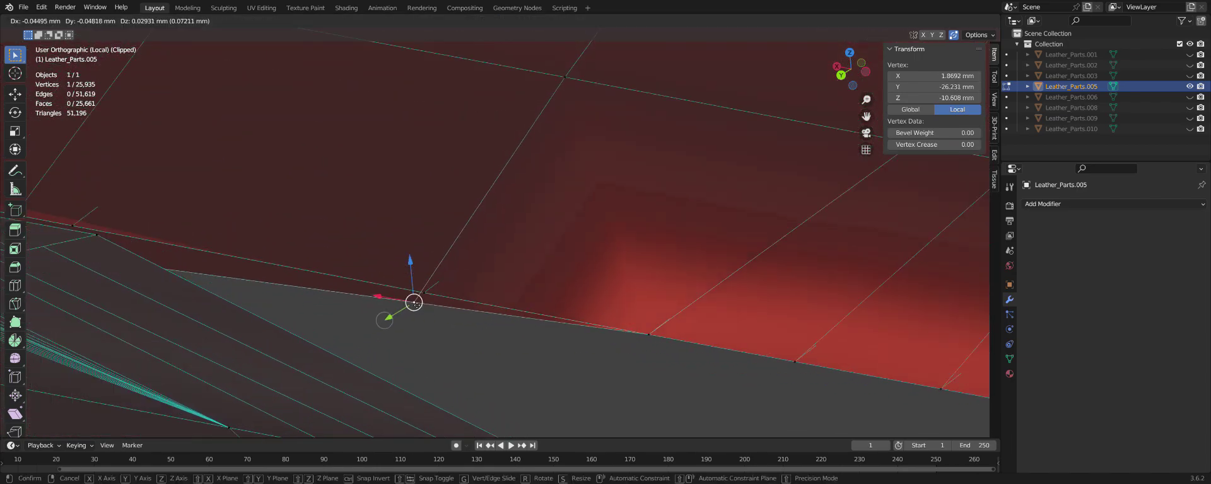
{"action": "left_click", "coordinate": [413, 303]}
Merge the final two loose edge vertices, then clear the vertex selection.
{"action": "middle_click_drag", "start_coordinate": [86, 242], "coordinate": [309, 334], "text": "shift"}
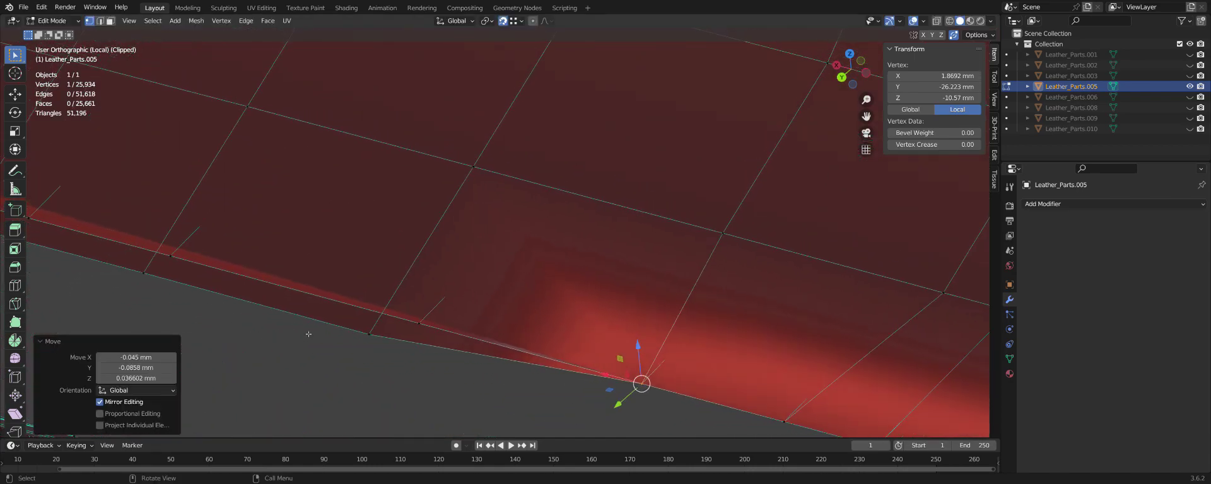
{"action": "key", "text": "g"}
{"action": "left_click", "coordinate": [448, 341]}
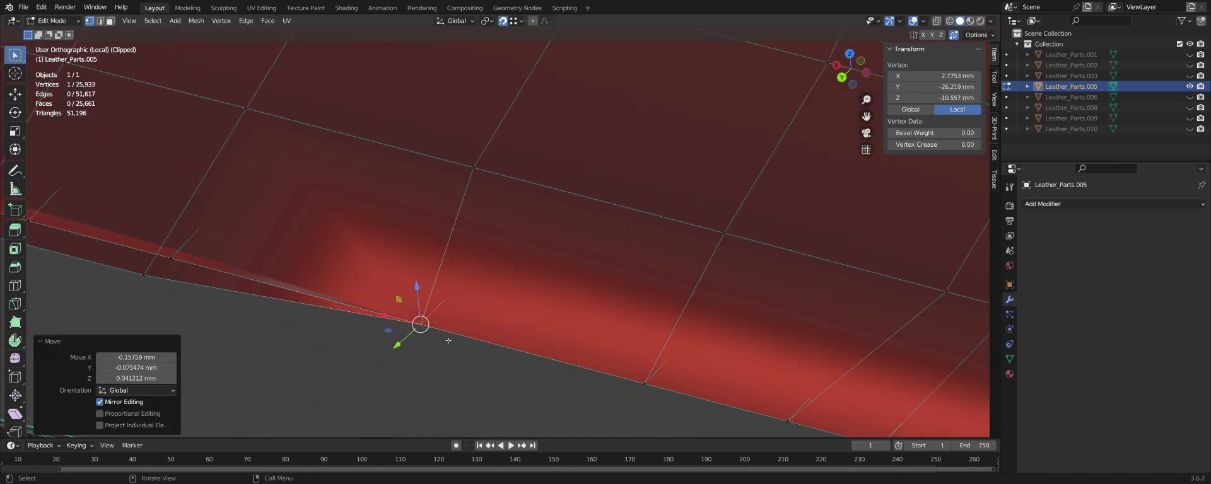
{"action": "middle_click_drag", "start_coordinate": [448, 340], "coordinate": [269, 326]}
{"action": "key", "text": "g"}
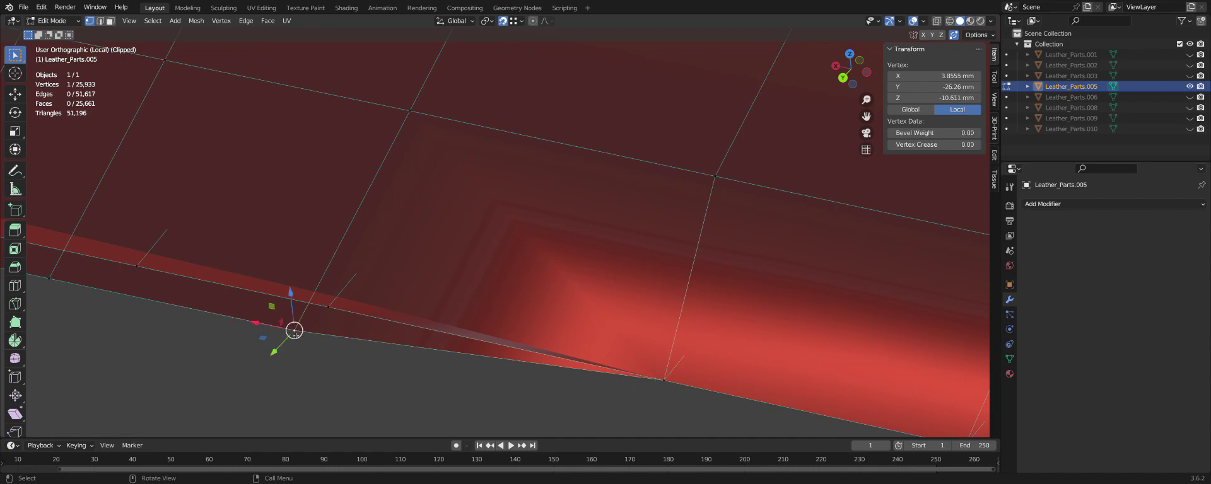
{"action": "left_click", "coordinate": [328, 309]}
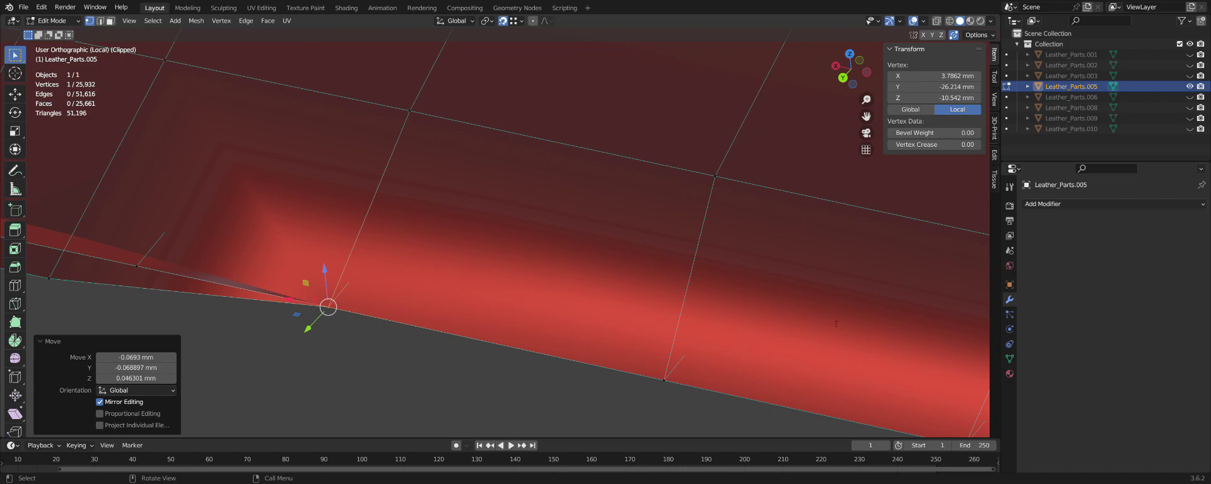
{"action": "left_click", "coordinate": [354, 369]}
{"action": "scroll", "coordinate": [340, 341], "scroll_direction": "down", "scroll_amount": 4}
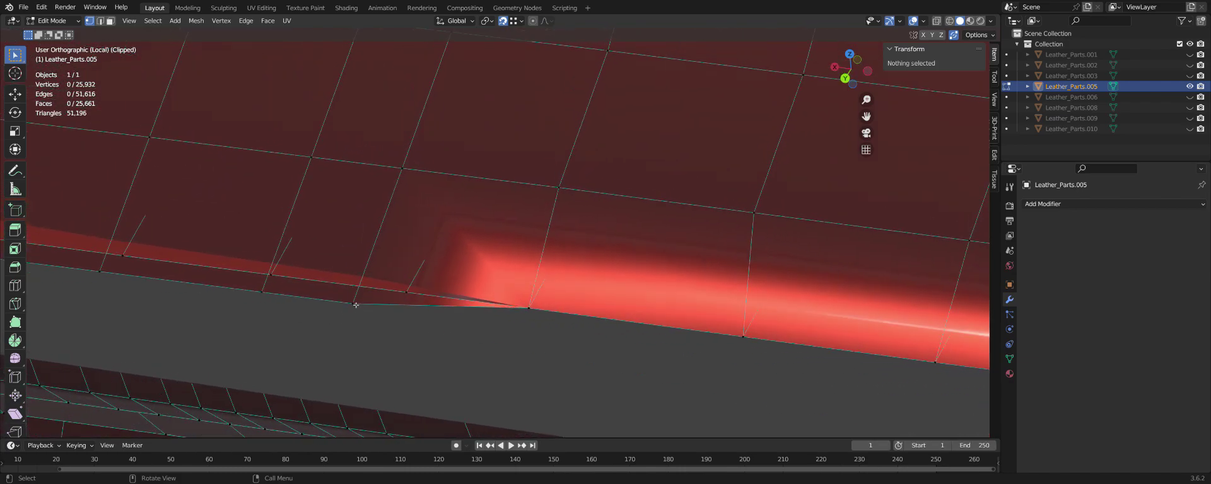
Weld the first four stray vertices on the seat's lower border onto their neighbours.
{"action": "left_click", "coordinate": [355, 305]}
{"action": "left_click_drag", "start_coordinate": [355, 305], "coordinate": [406, 292]}
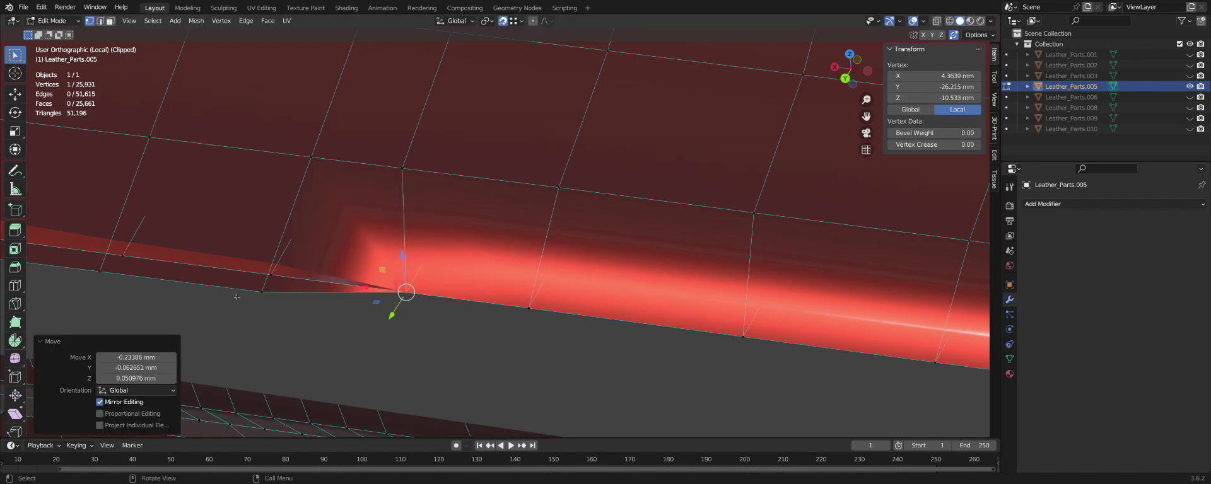
{"action": "left_click", "coordinate": [261, 292]}
{"action": "left_click_drag", "start_coordinate": [261, 292], "coordinate": [270, 275]}
{"action": "scroll", "coordinate": [491, 349], "scroll_direction": "down", "scroll_amount": 2}
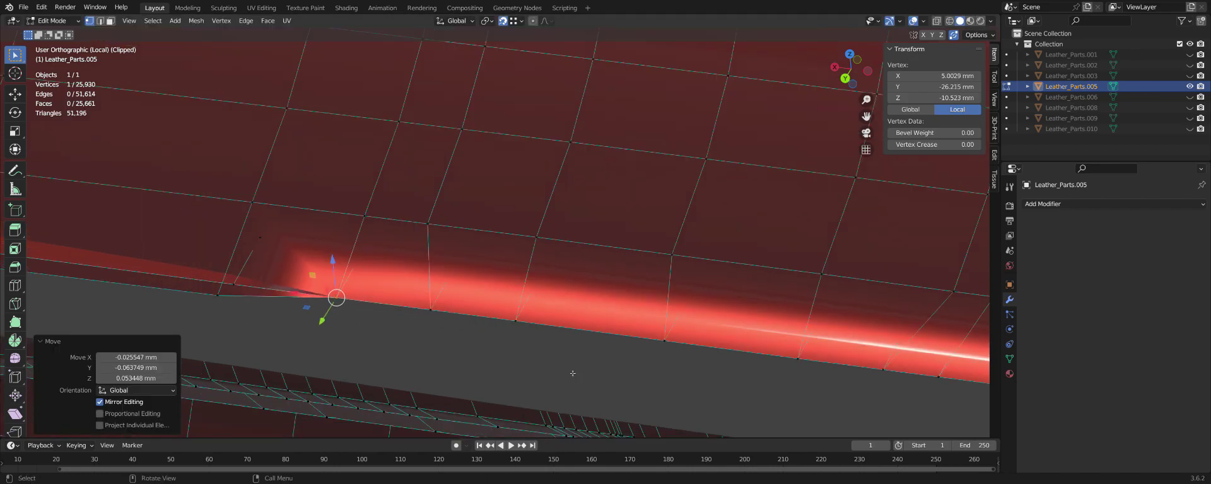
{"action": "scroll", "coordinate": [572, 373], "scroll_direction": "down", "scroll_amount": 4}
{"action": "scroll", "coordinate": [423, 352], "scroll_direction": "up", "scroll_amount": 6}
{"action": "key", "text": "g"}
{"action": "left_click", "coordinate": [375, 285]}
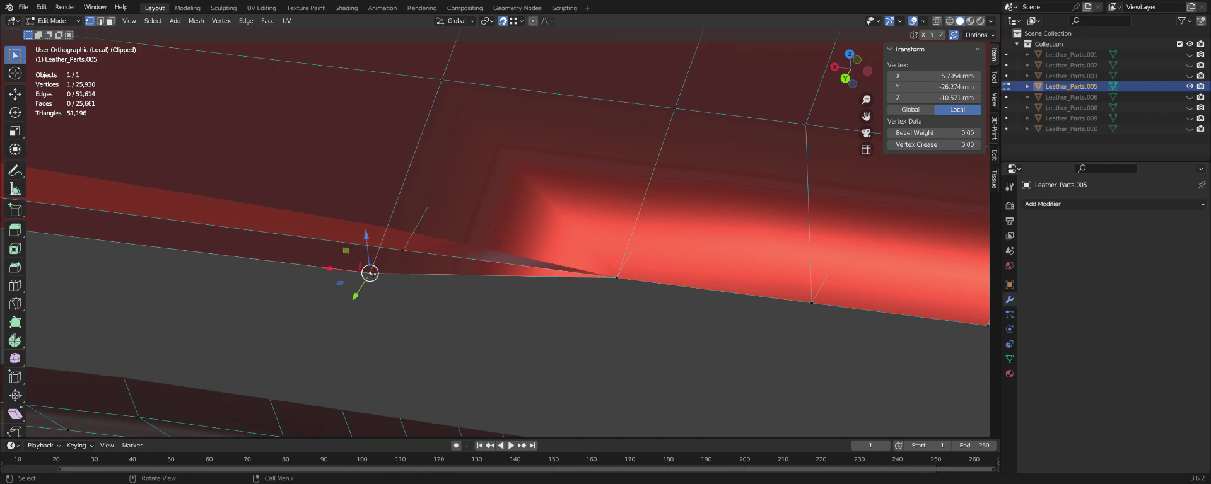
{"action": "scroll", "coordinate": [757, 391], "scroll_direction": "down", "scroll_amount": 2}
{"action": "scroll", "coordinate": [757, 391], "scroll_direction": "down", "scroll_amount": 2}
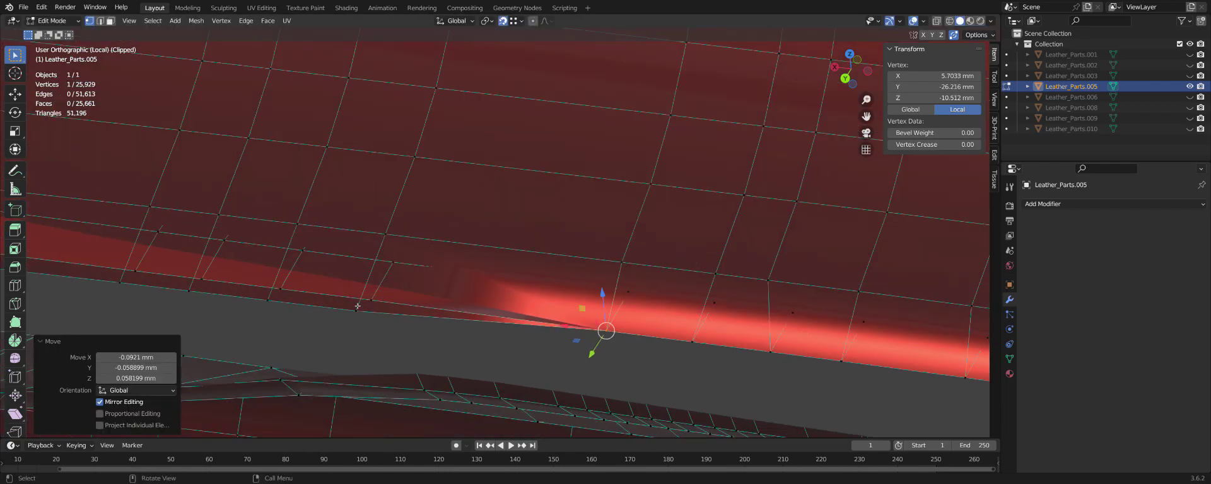
{"action": "scroll", "coordinate": [359, 327], "scroll_direction": "up", "scroll_amount": 5}
{"action": "left_click", "coordinate": [469, 322]}
{"action": "key", "text": "g"}
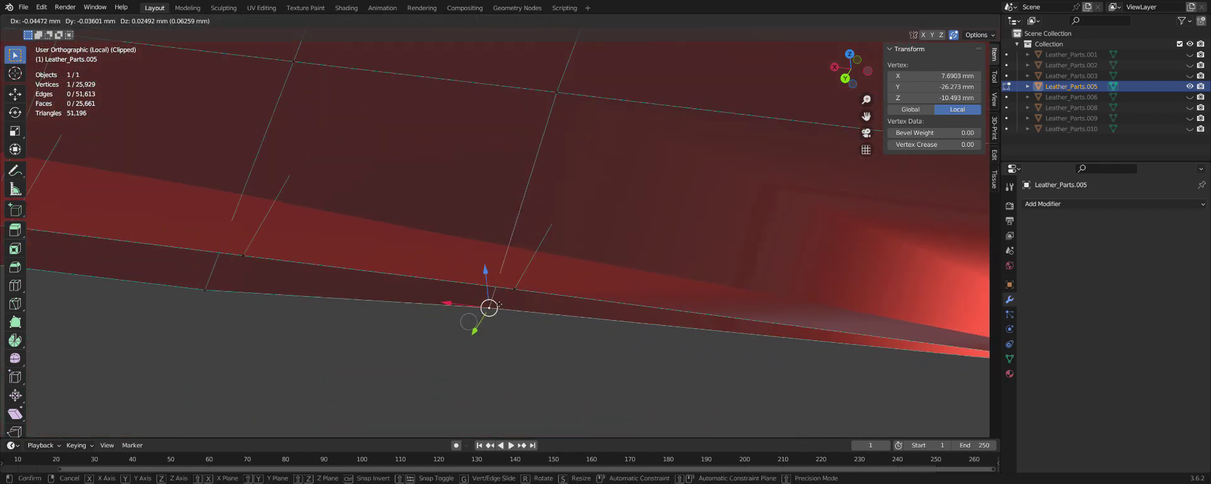
{"action": "left_click", "coordinate": [513, 289]}
{"action": "scroll", "coordinate": [693, 384], "scroll_direction": "down", "scroll_amount": 2}
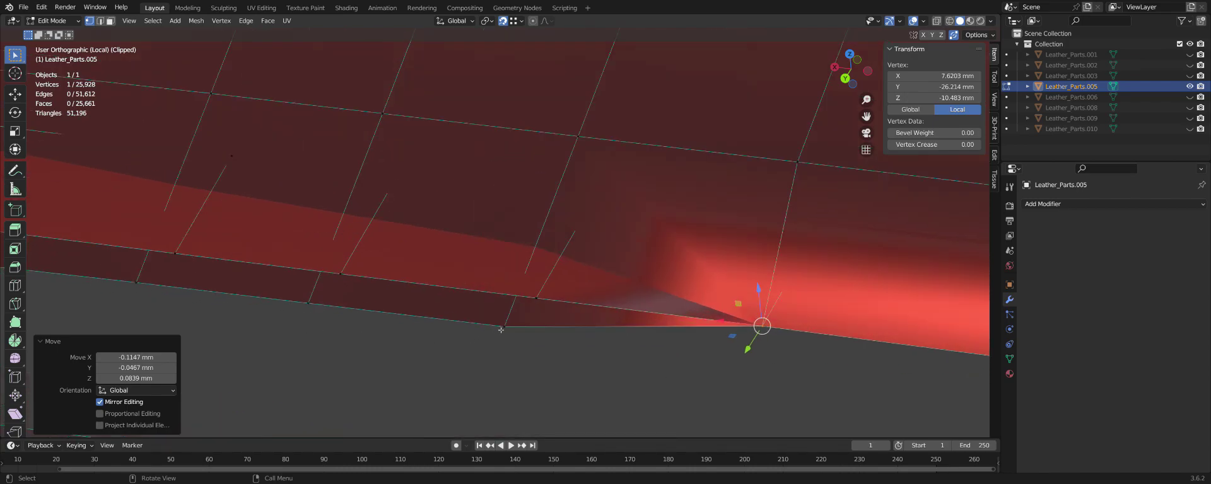
Weld five more border vertices onto their neighbours, leaving 25,923 vertices, and inspect the seam.
{"action": "left_click", "coordinate": [501, 329]}
{"action": "left_click_drag", "start_coordinate": [501, 328], "coordinate": [536, 297]}
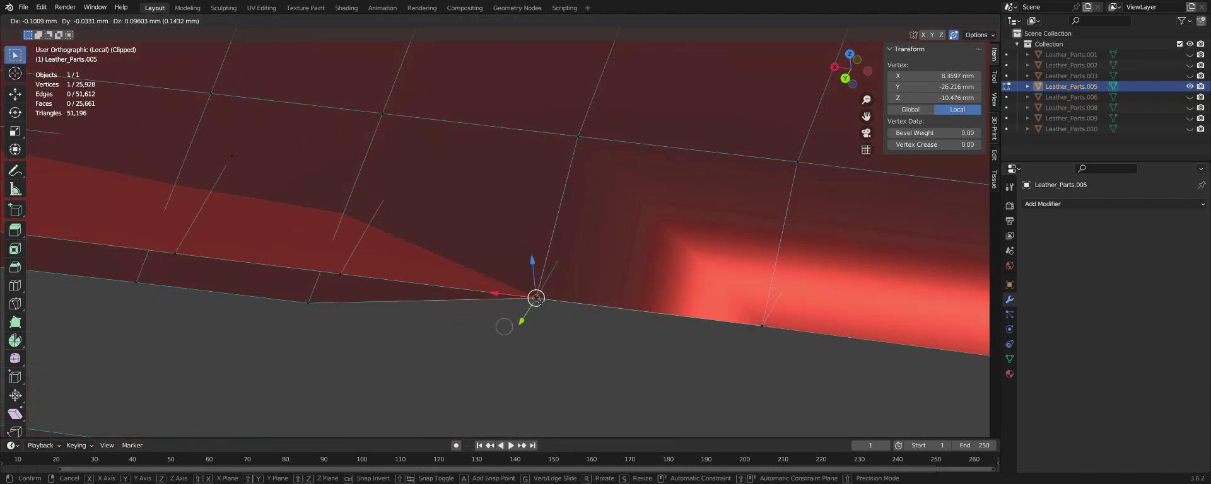
{"action": "left_click", "coordinate": [311, 303]}
{"action": "left_click_drag", "start_coordinate": [312, 303], "coordinate": [536, 298]}
{"action": "scroll", "coordinate": [482, 361], "scroll_direction": "down", "scroll_amount": 2}
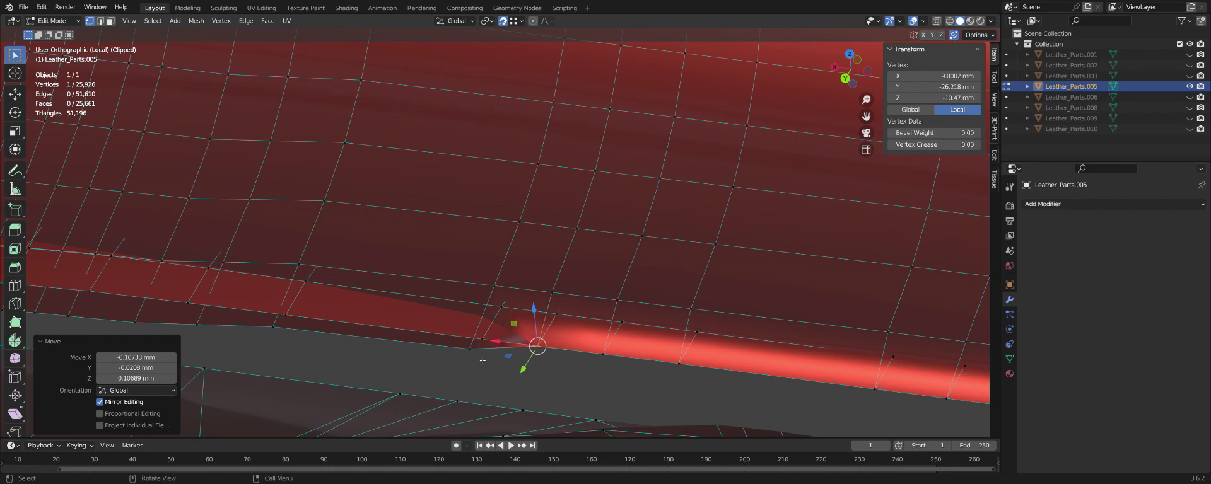
{"action": "scroll", "coordinate": [482, 361], "scroll_direction": "up", "scroll_amount": 6}
{"action": "left_click", "coordinate": [457, 329]}
{"action": "left_click_drag", "start_coordinate": [457, 328], "coordinate": [507, 290]}
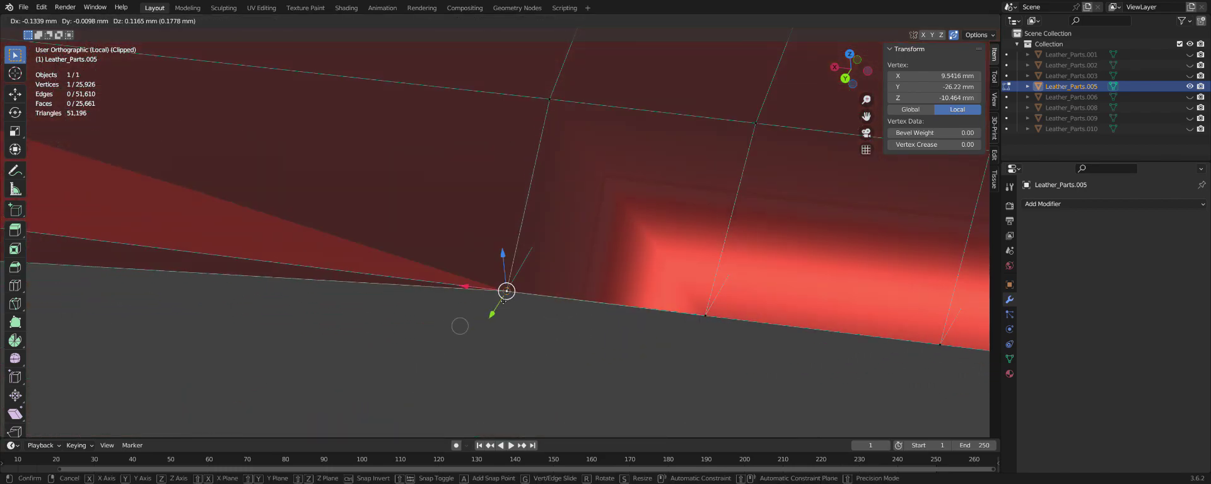
{"action": "scroll", "coordinate": [837, 380], "scroll_direction": "down", "scroll_amount": 2}
{"action": "scroll", "coordinate": [838, 380], "scroll_direction": "up", "scroll_amount": 3}
{"action": "scroll", "coordinate": [744, 363], "scroll_direction": "up", "scroll_amount": 2}
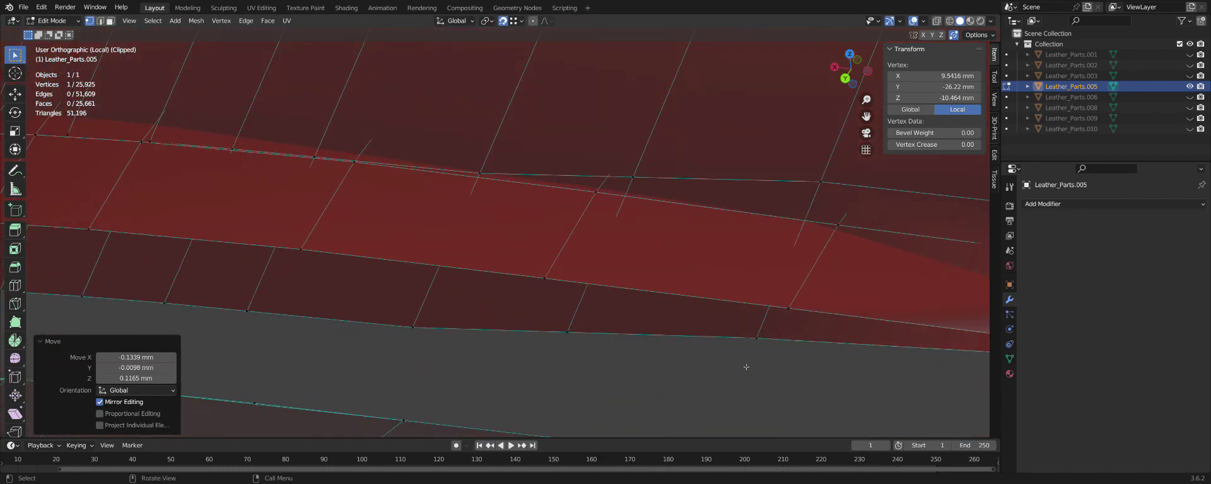
{"action": "left_click", "coordinate": [757, 339]}
{"action": "left_click_drag", "start_coordinate": [775, 340], "coordinate": [792, 310]}
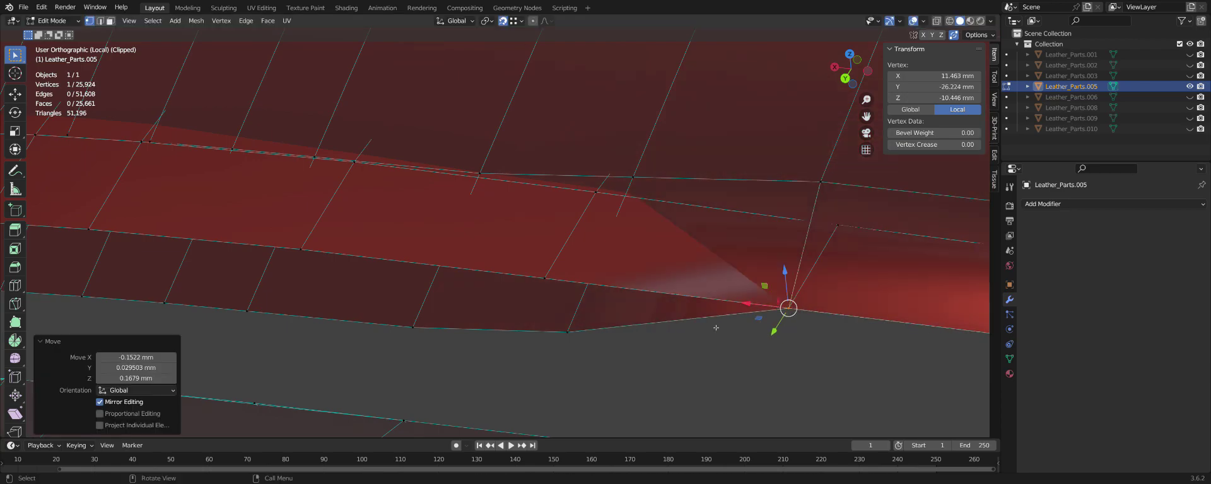
{"action": "left_click", "coordinate": [571, 335]}
{"action": "left_click_drag", "start_coordinate": [572, 336], "coordinate": [546, 281]}
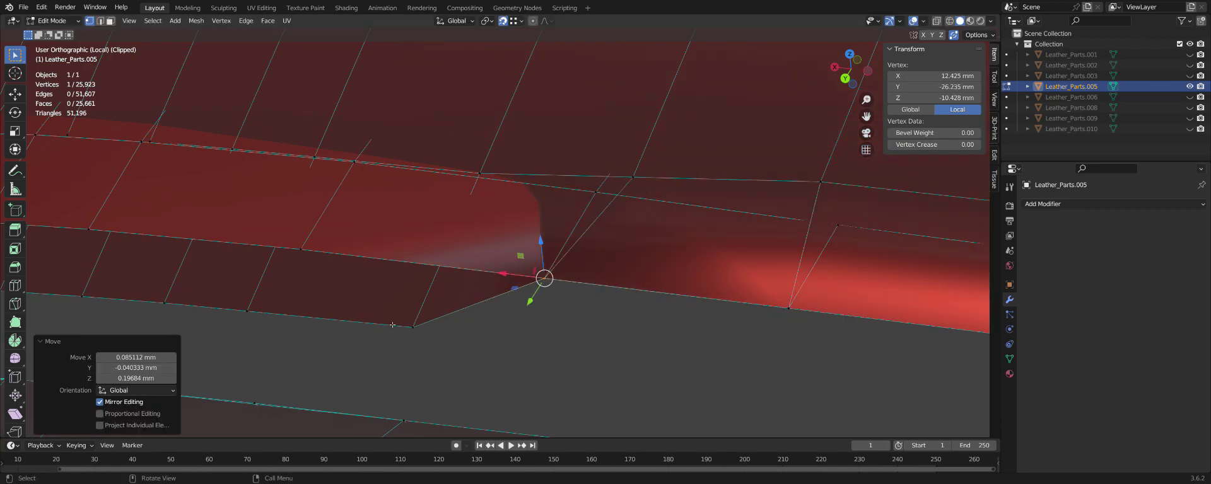
{"action": "left_click", "coordinate": [414, 328]}
{"action": "mouse_move", "coordinate": [414, 329]}
{"action": "middle_mouse_down"}
{"action": "mouse_move", "coordinate": [349, 332]}
{"action": "mouse_move", "coordinate": [551, 347]}
{"action": "mouse_move", "coordinate": [527, 356]}
{"action": "mouse_move", "coordinate": [472, 323]}
{"action": "mouse_move", "coordinate": [424, 322]}
{"action": "middle_mouse_up"}
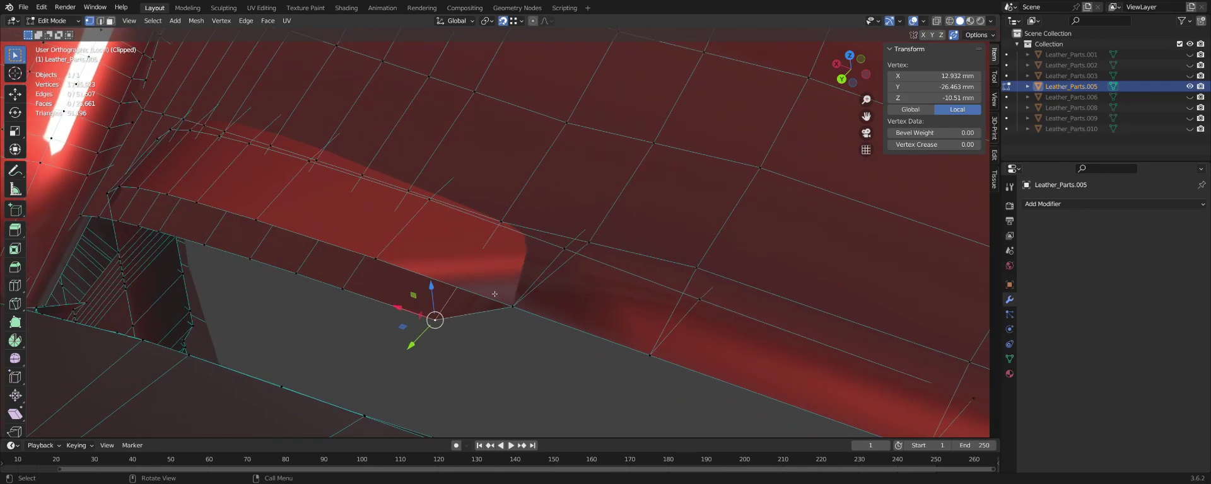
Select a short edge path along the seat's lower border seam.
{"action": "middle_click_drag", "start_coordinate": [473, 303], "coordinate": [509, 256]}
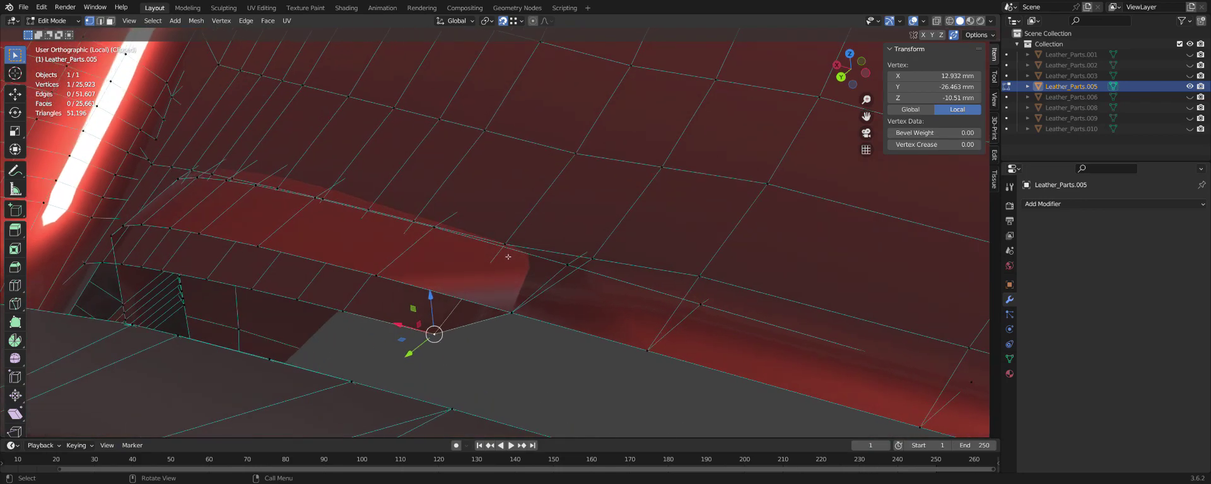
{"action": "mouse_move", "coordinate": [508, 256]}
{"action": "middle_mouse_down"}
{"action": "mouse_move", "coordinate": [443, 292]}
{"action": "mouse_move", "coordinate": [246, 220]}
{"action": "mouse_move", "coordinate": [177, 223]}
{"action": "middle_mouse_up"}
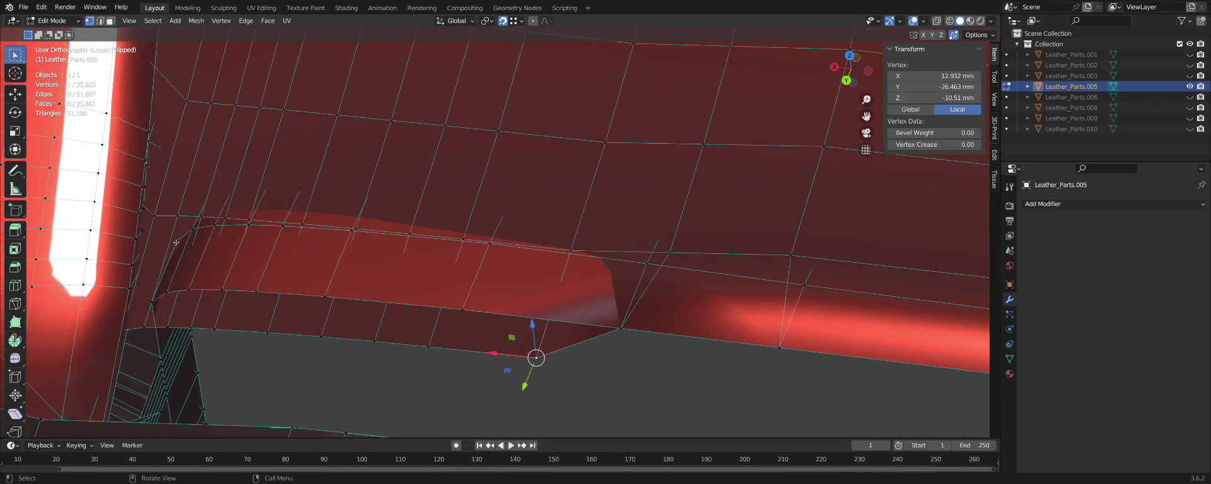
{"action": "left_click", "coordinate": [674, 254], "text": "ctrl"}
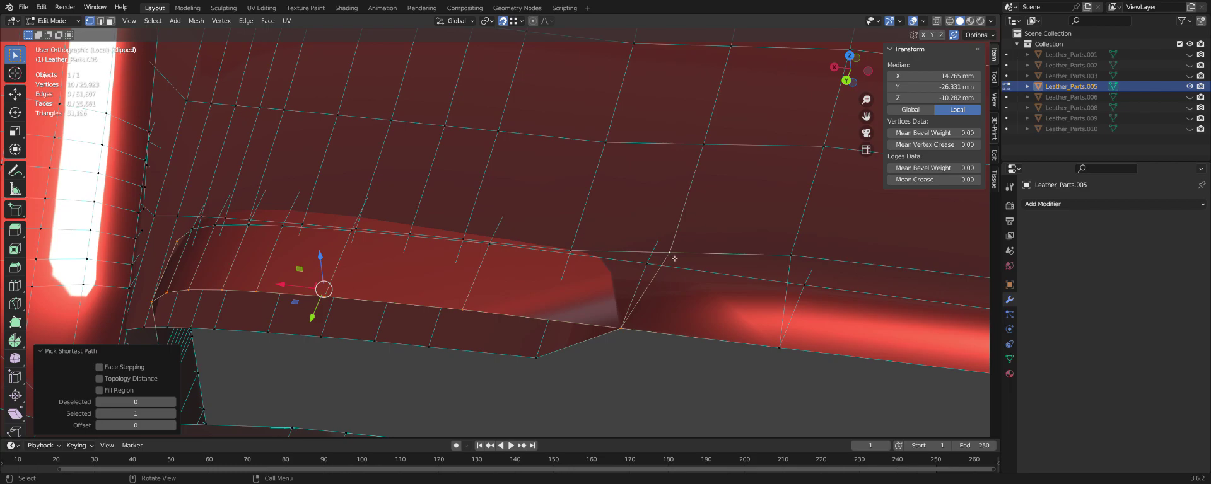
{"action": "left_click", "coordinate": [178, 241]}
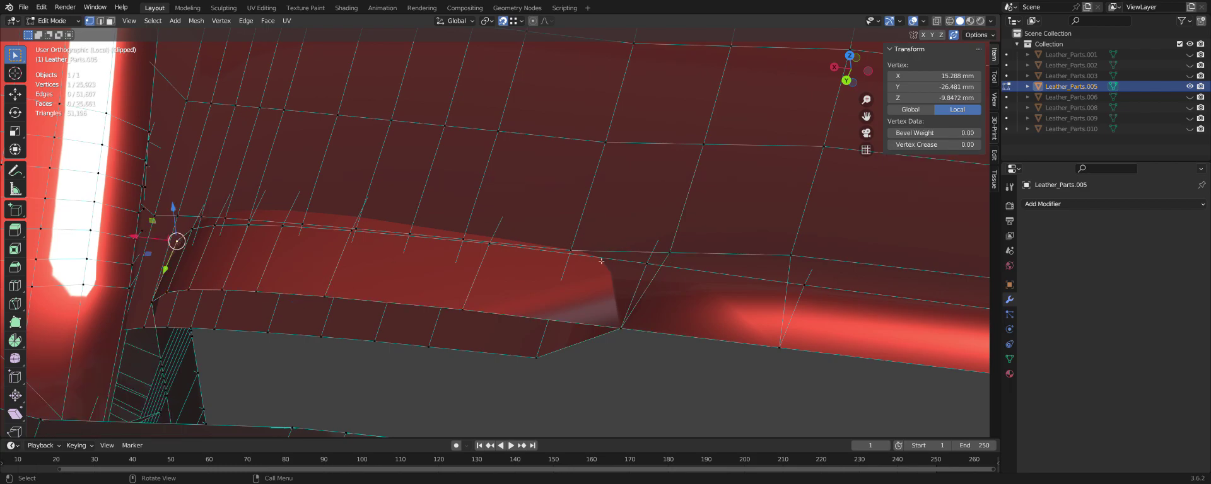
{"action": "mouse_move", "coordinate": [623, 282]}
{"action": "middle_mouse_down"}
{"action": "mouse_move", "coordinate": [560, 284]}
{"action": "mouse_move", "coordinate": [571, 265]}
{"action": "mouse_move", "coordinate": [539, 260]}
{"action": "middle_mouse_up"}
{"action": "left_click", "coordinate": [573, 260]}
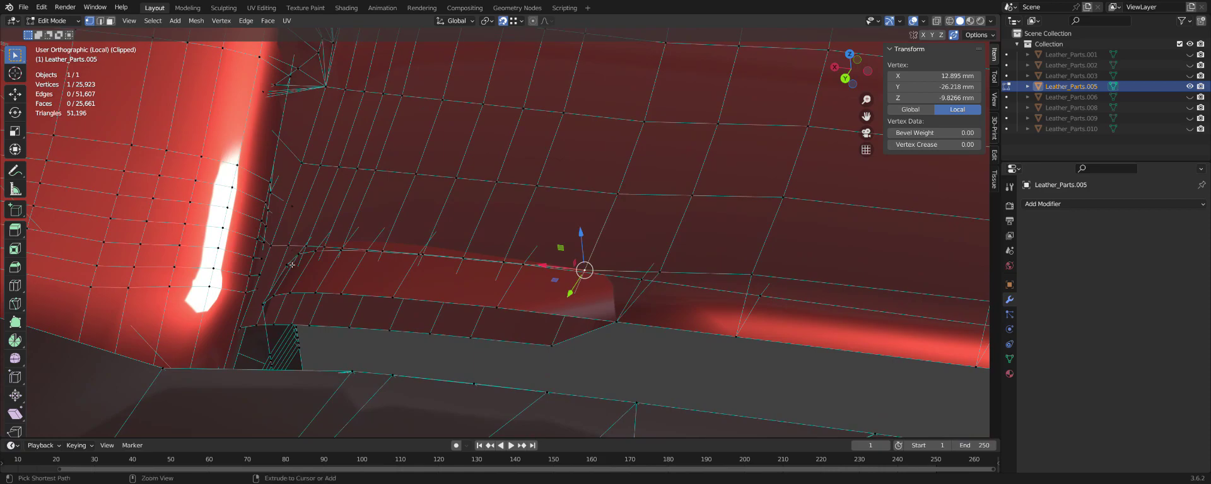
{"action": "left_click", "coordinate": [292, 264], "text": "ctrl"}
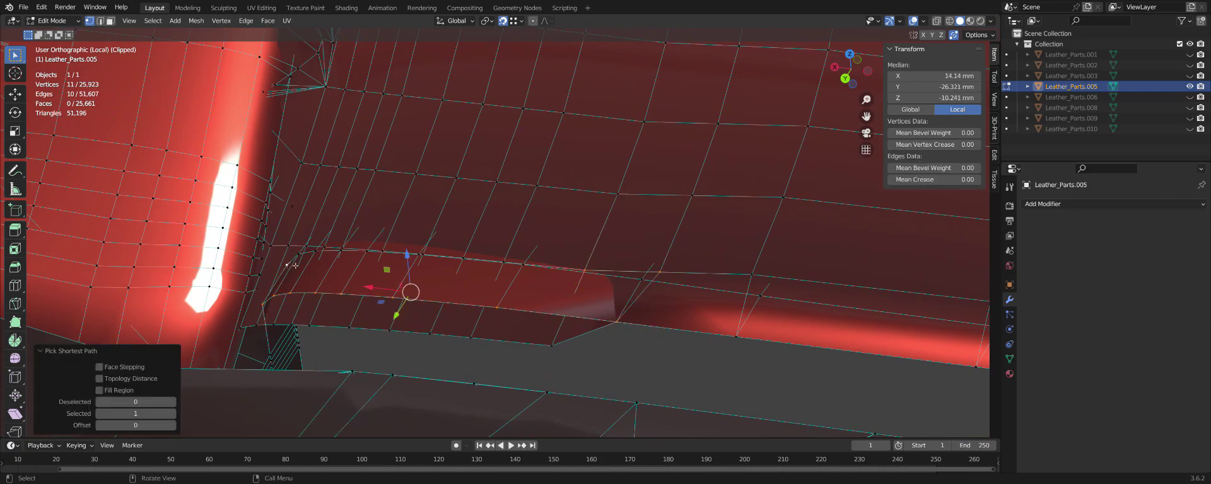
{"action": "left_click", "coordinate": [585, 271]}
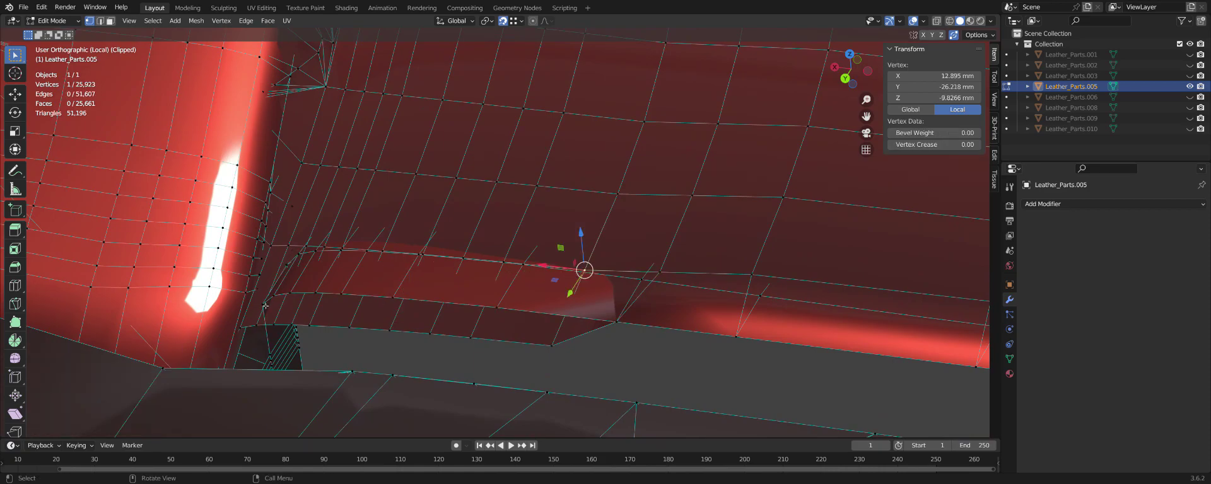
{"action": "left_click", "coordinate": [505, 311], "text": "ctrl"}
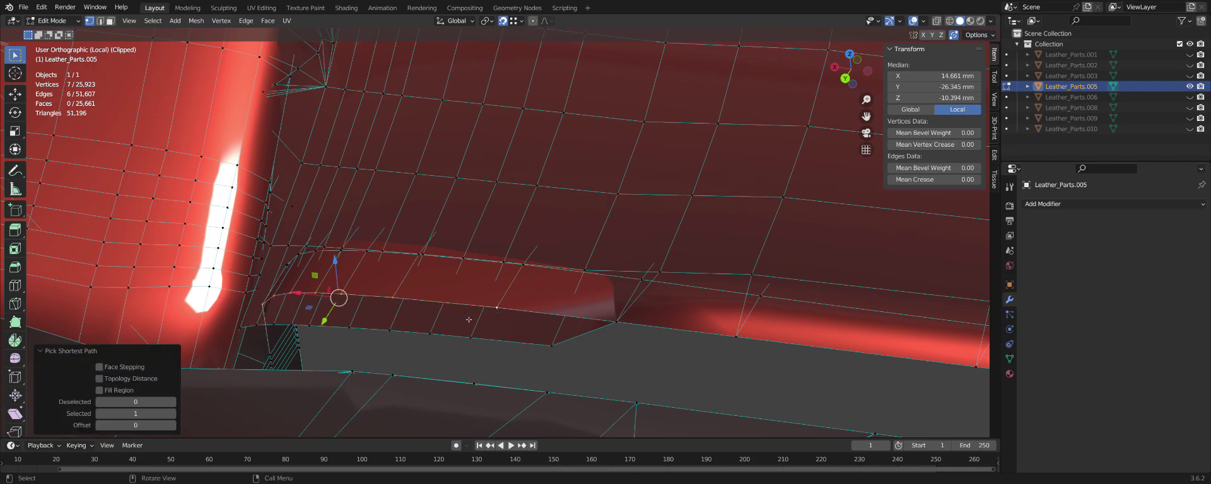
Lower the edge path on Z, grow it to an 8-face strip, and drop the strip 0.215 mm.
{"action": "key", "text": "g"}
{"action": "key", "text": "z"}
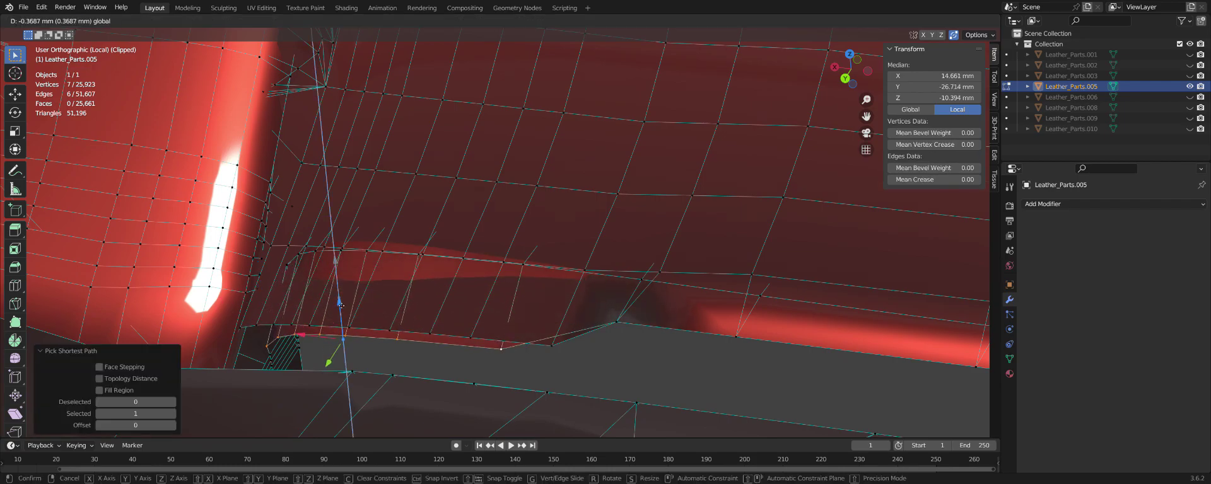
{"action": "left_click", "coordinate": [339, 303]}
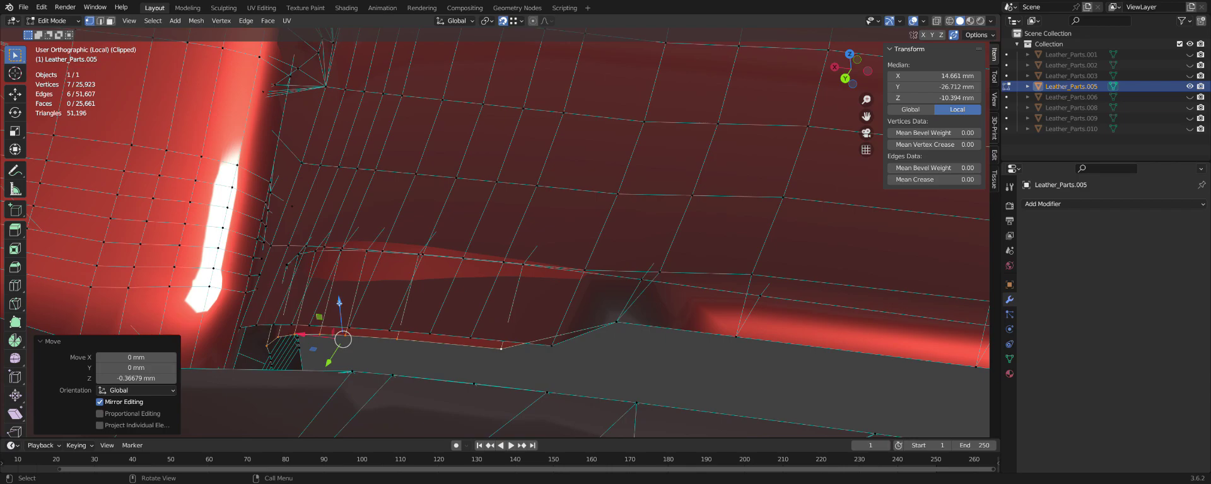
{"action": "key", "text": "ctrl+KP_Add"}
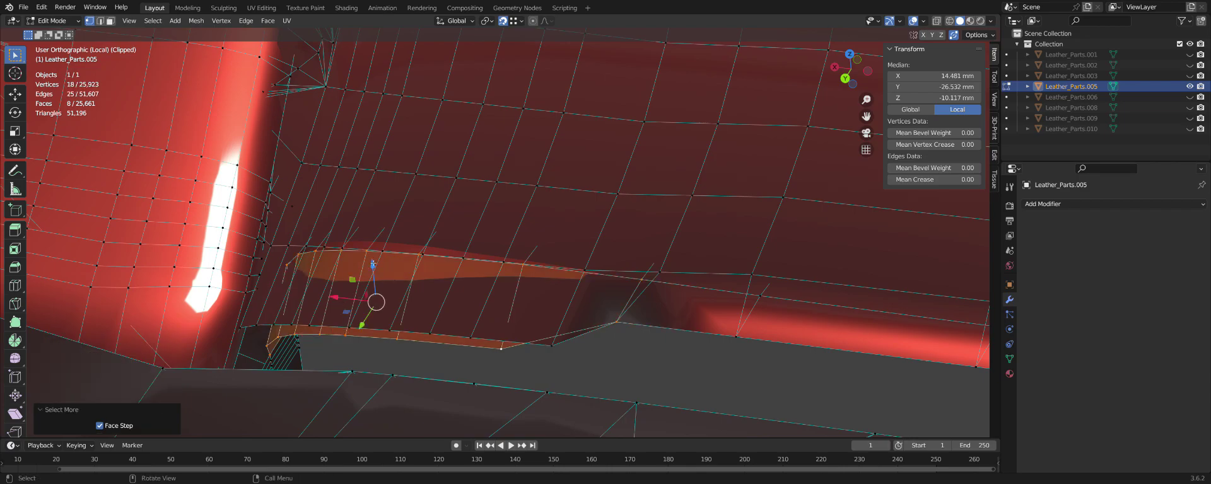
{"action": "left_click_drag", "start_coordinate": [372, 265], "coordinate": [377, 273]}
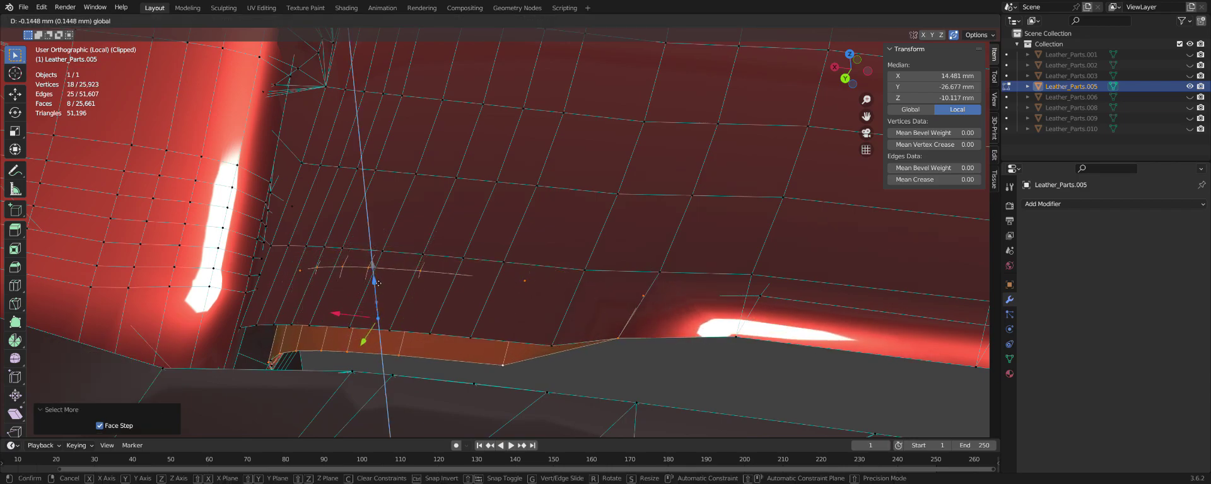
{"action": "left_click", "coordinate": [381, 292]}
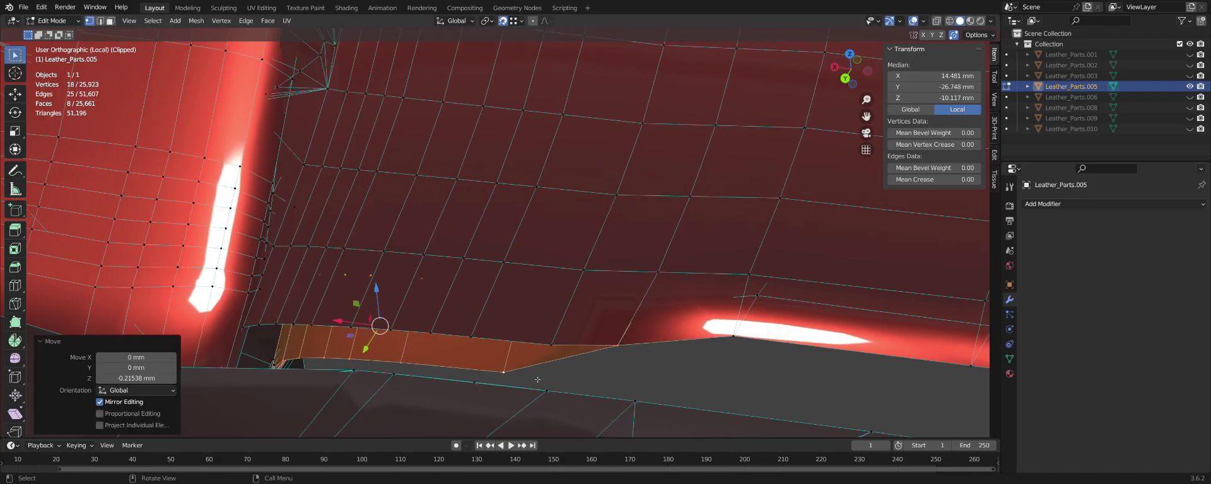
{"action": "mouse_move", "coordinate": [380, 292]}
{"action": "middle_mouse_down"}
{"action": "mouse_move", "coordinate": [538, 357]}
{"action": "mouse_move", "coordinate": [430, 321]}
{"action": "mouse_move", "coordinate": [450, 350]}
{"action": "mouse_move", "coordinate": [653, 334]}
{"action": "middle_mouse_up"}
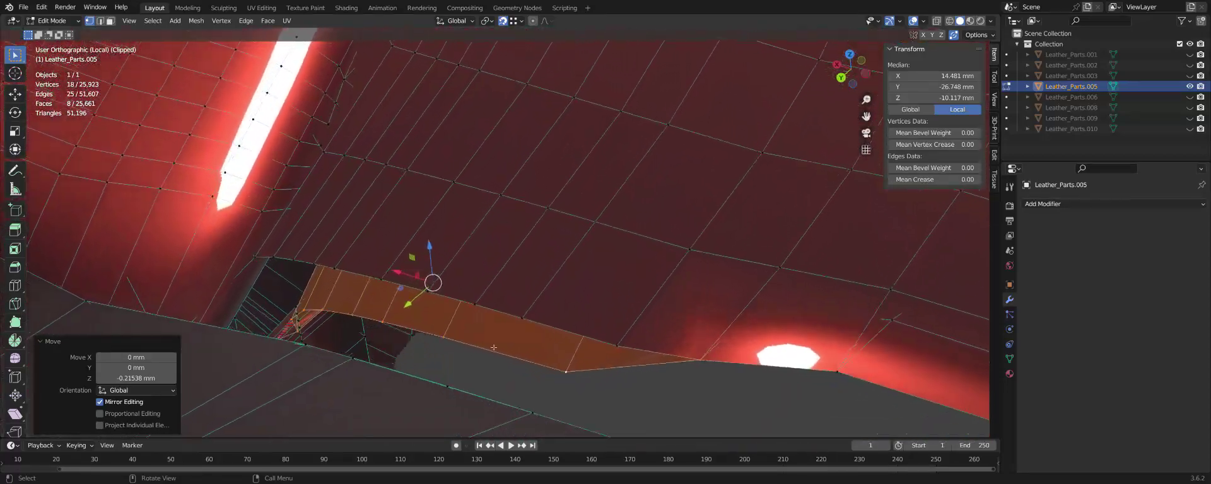
Merge two loose seam vertices into their neighbours, leaving 25,921 vertices.
{"action": "left_click", "coordinate": [629, 326]}
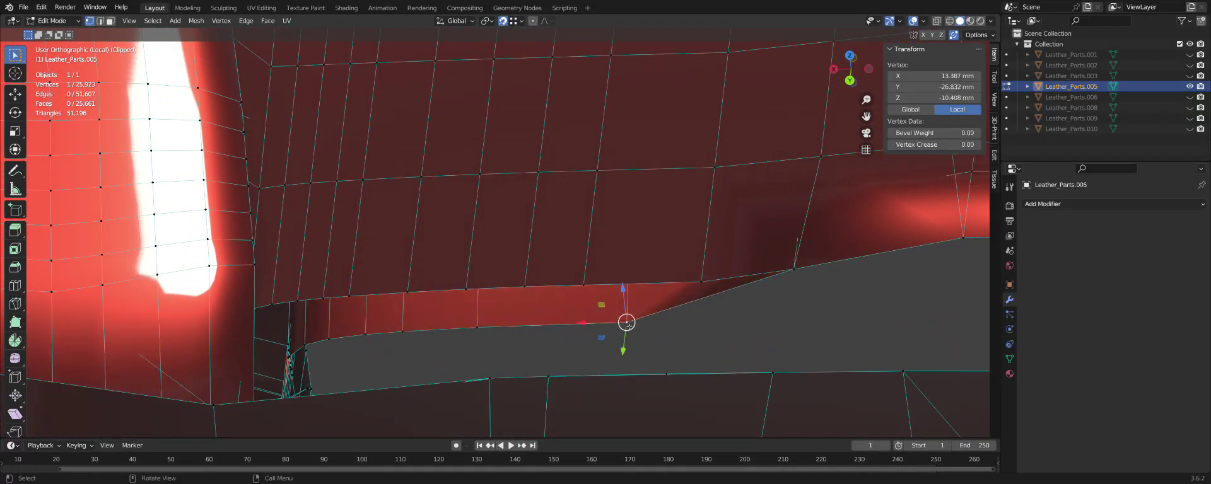
{"action": "left_click", "coordinate": [626, 323]}
{"action": "mouse_move", "coordinate": [626, 322]}
{"action": "middle_mouse_down"}
{"action": "mouse_move", "coordinate": [488, 330]}
{"action": "mouse_move", "coordinate": [525, 351]}
{"action": "mouse_move", "coordinate": [508, 329]}
{"action": "mouse_move", "coordinate": [586, 296]}
{"action": "mouse_move", "coordinate": [564, 307]}
{"action": "middle_mouse_up"}
{"action": "left_click", "coordinate": [475, 373]}
{"action": "left_click", "coordinate": [465, 342]}
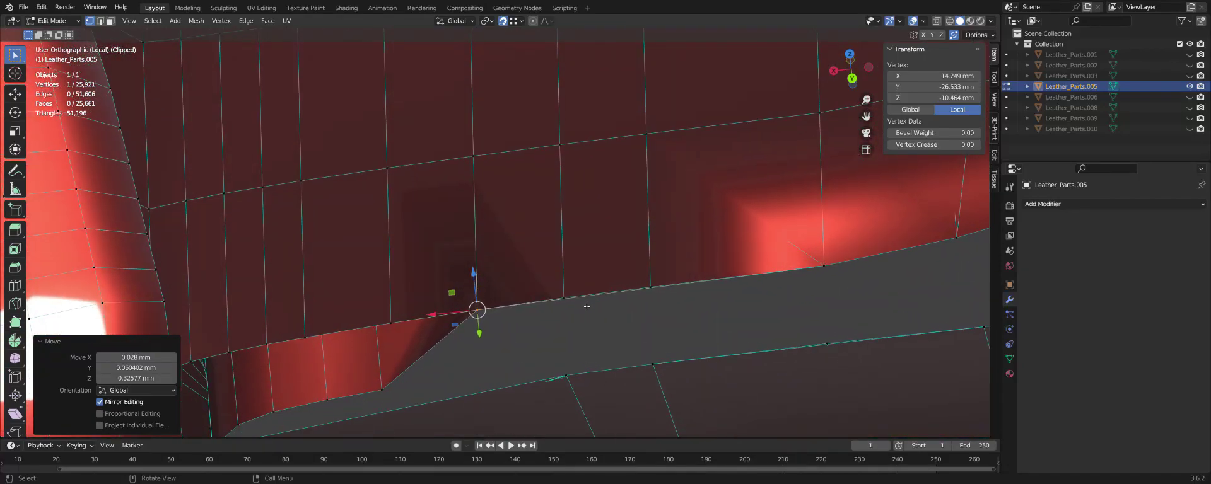
Raise the gap's corner vertex about 0.16 mm to close the opening.
{"action": "key", "text": "alt+a"}
{"action": "left_click", "coordinate": [564, 298]}
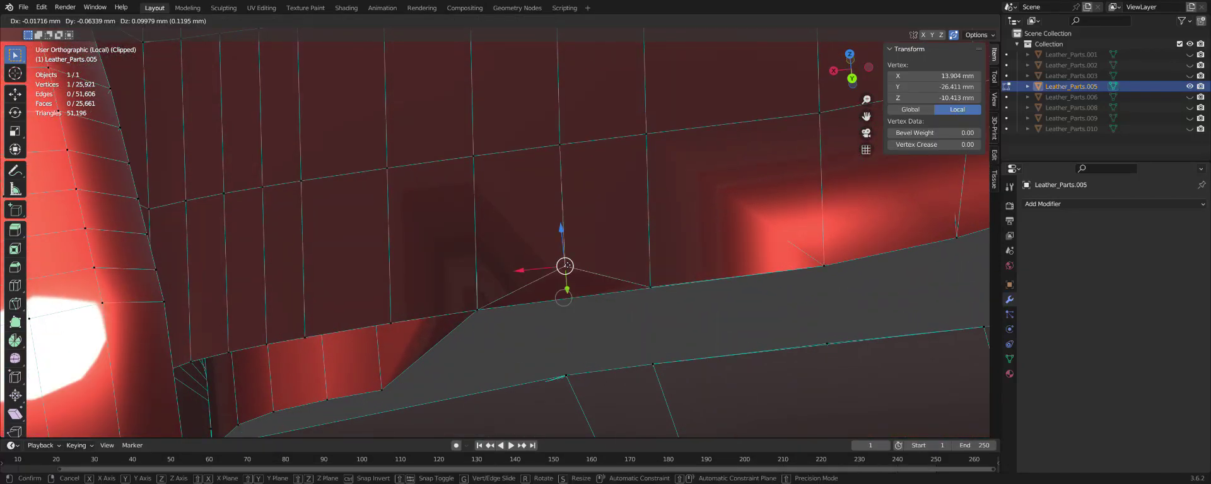
{"action": "left_click", "coordinate": [558, 251]}
{"action": "key", "text": "g"}
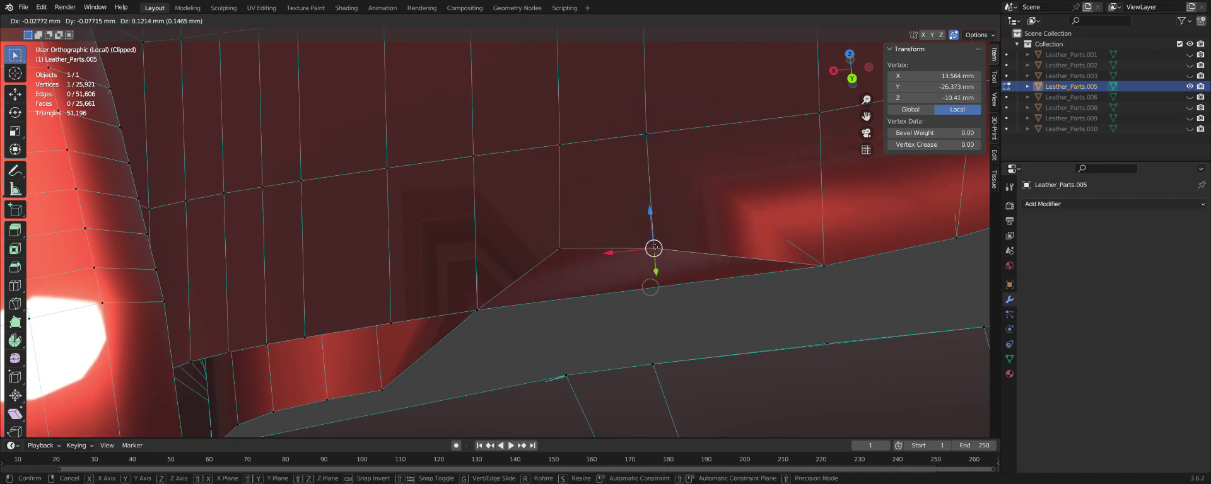
{"action": "left_click", "coordinate": [631, 240]}
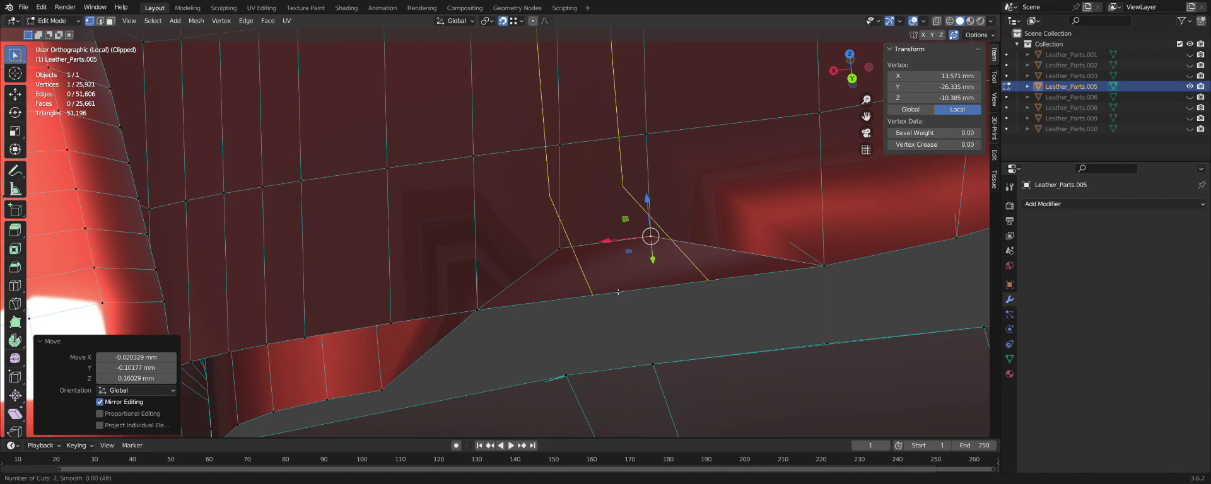
Add two loop cuts across the seam panel and weld two new vertices onto the seam edge.
{"action": "left_click", "coordinate": [618, 292]}
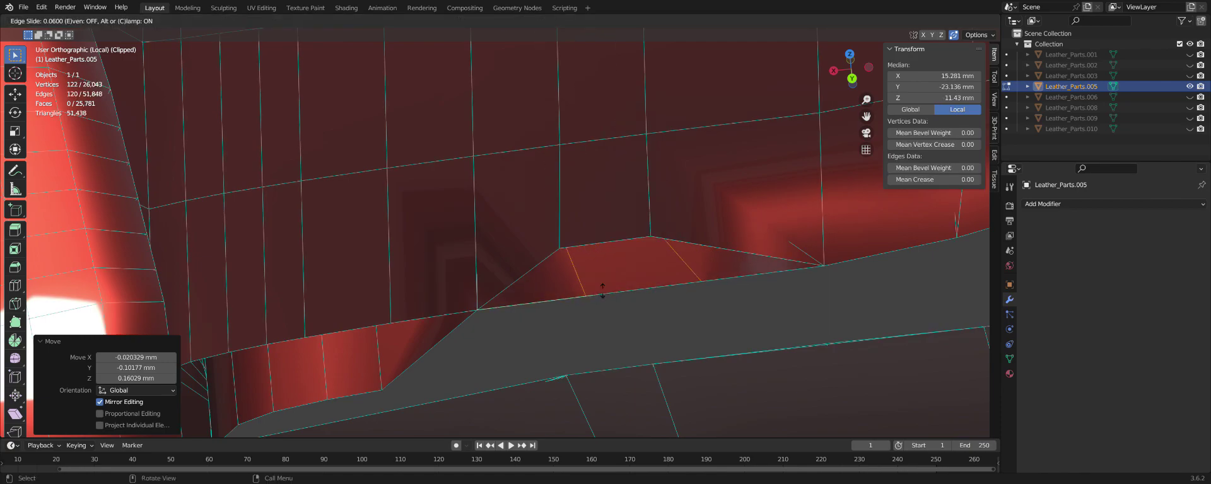
{"action": "left_click", "coordinate": [601, 292]}
{"action": "left_click", "coordinate": [558, 249]}
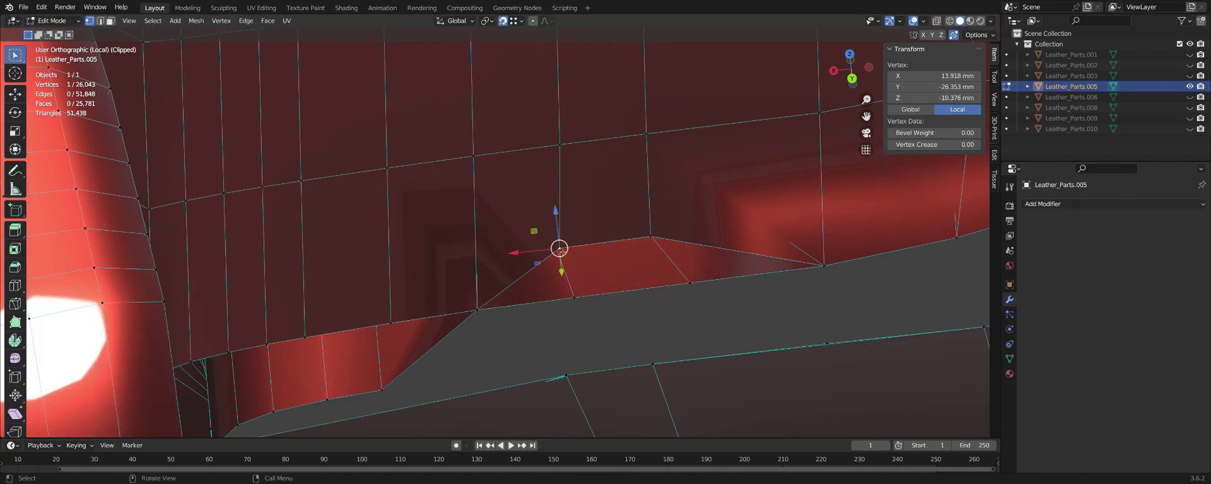
{"action": "key", "text": "g"}
{"action": "left_click", "coordinate": [559, 248]}
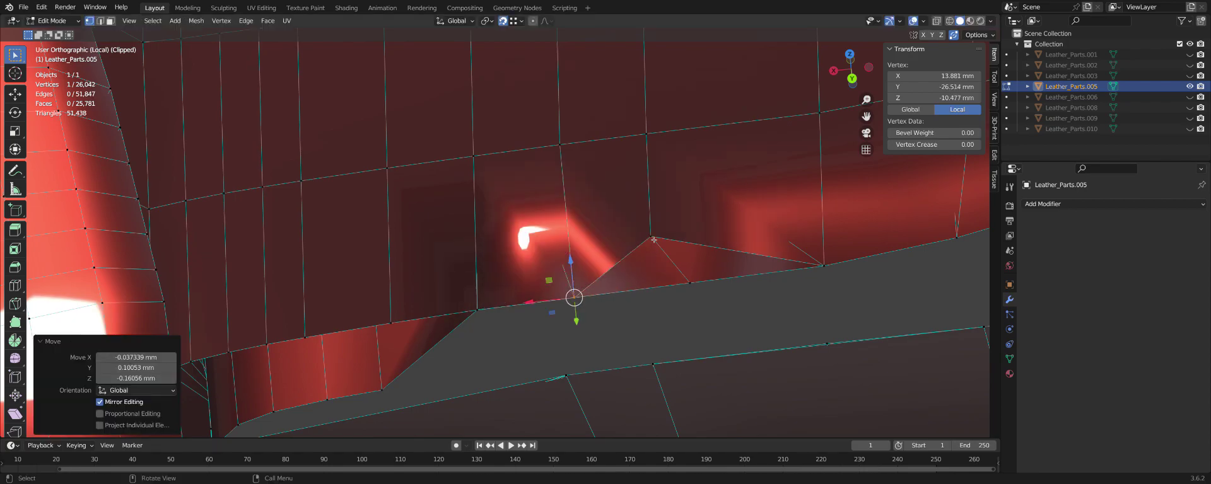
{"action": "left_click", "coordinate": [653, 240]}
{"action": "key", "text": "g"}
{"action": "left_click", "coordinate": [691, 283]}
{"action": "scroll", "coordinate": [727, 300], "scroll_direction": "down", "scroll_amount": 2}
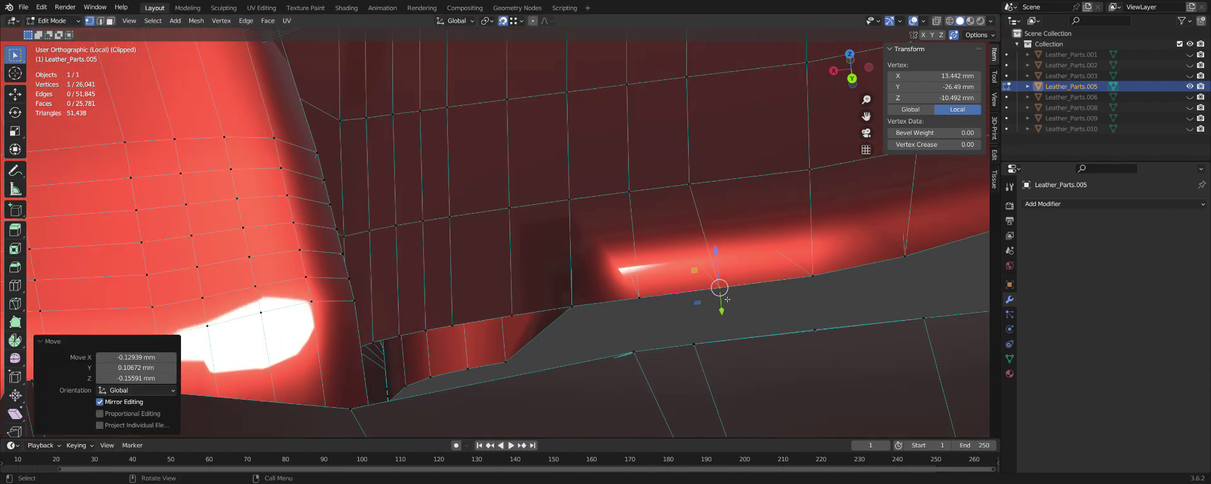
{"action": "scroll", "coordinate": [547, 339], "scroll_direction": "up", "scroll_amount": 2}
Weld the remaining new loop vertices onto the seam, lifting one 0.35 mm to close the gap.
{"action": "left_click", "coordinate": [495, 307]}
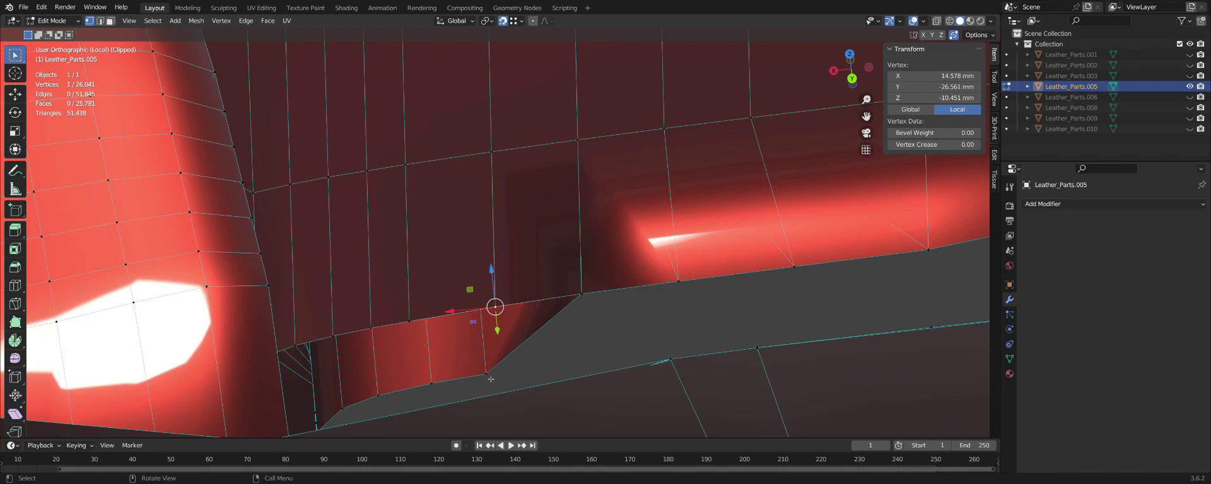
{"action": "key", "text": "g"}
{"action": "left_click", "coordinate": [495, 307]}
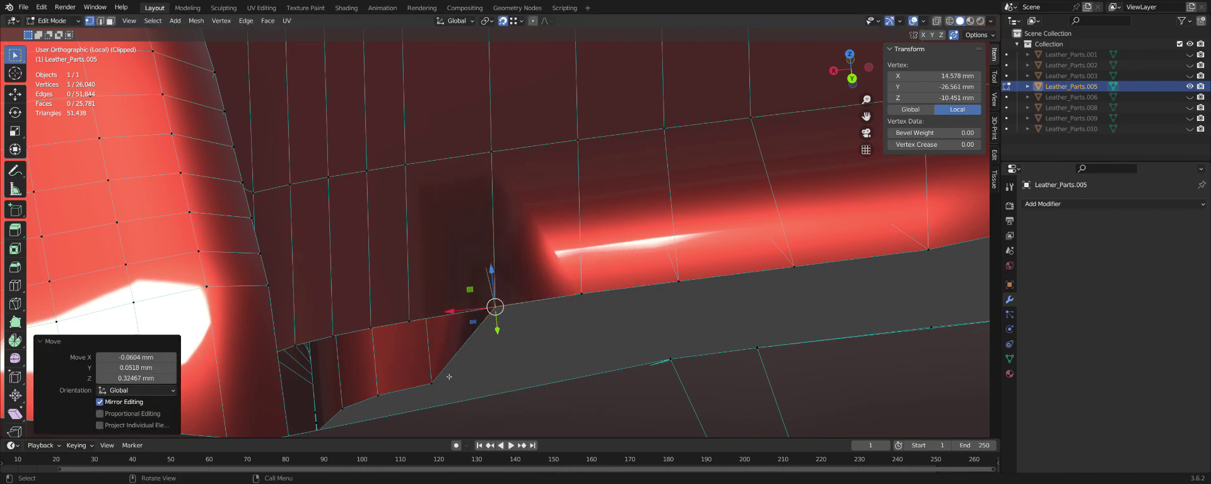
{"action": "left_click", "coordinate": [431, 384]}
{"action": "key", "text": "g"}
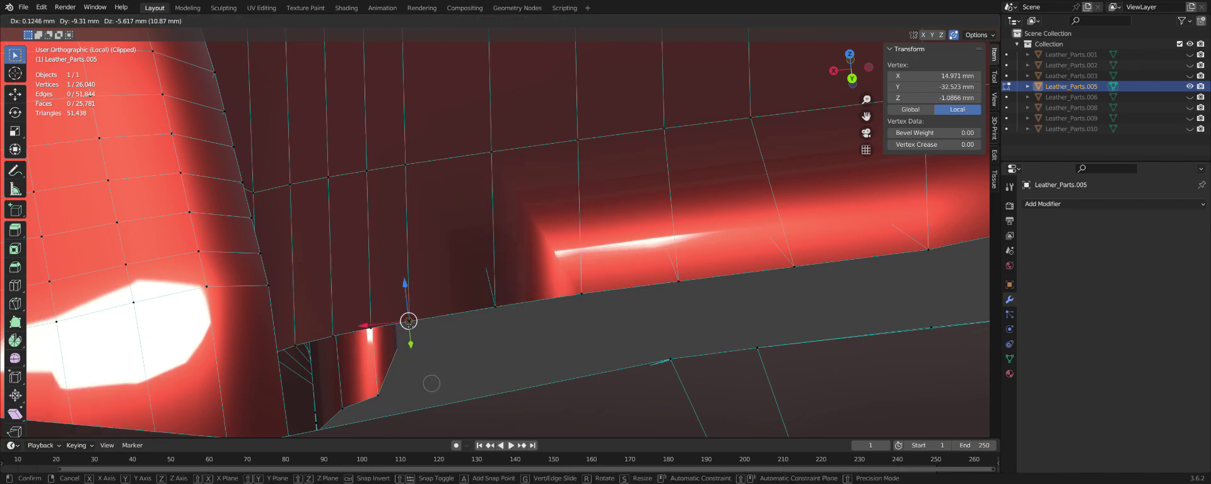
{"action": "left_click", "coordinate": [409, 321]}
{"action": "middle_click_drag", "start_coordinate": [409, 320], "coordinate": [444, 379]}
{"action": "scroll", "coordinate": [444, 378], "scroll_direction": "up", "scroll_amount": 5}
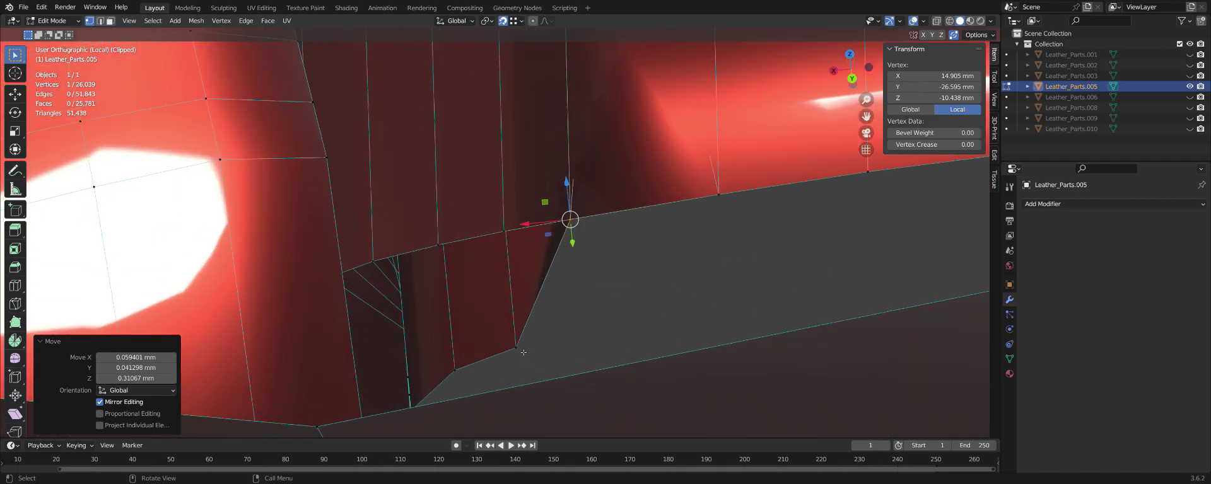
{"action": "key", "text": "g"}
{"action": "left_click", "coordinate": [513, 346]}
{"action": "left_click", "coordinate": [455, 371]}
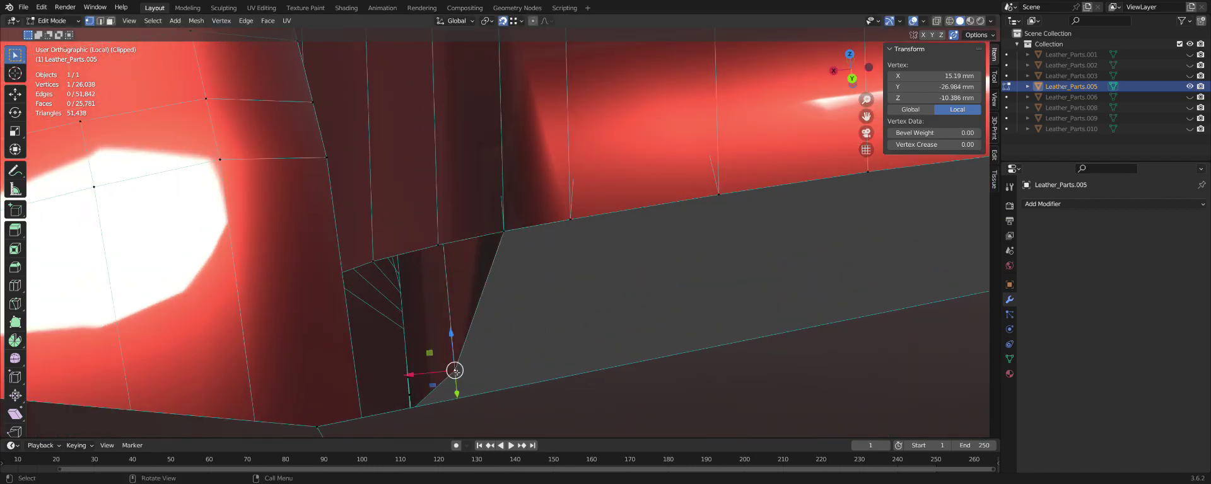
{"action": "key", "text": "g"}
{"action": "left_click", "coordinate": [440, 246]}
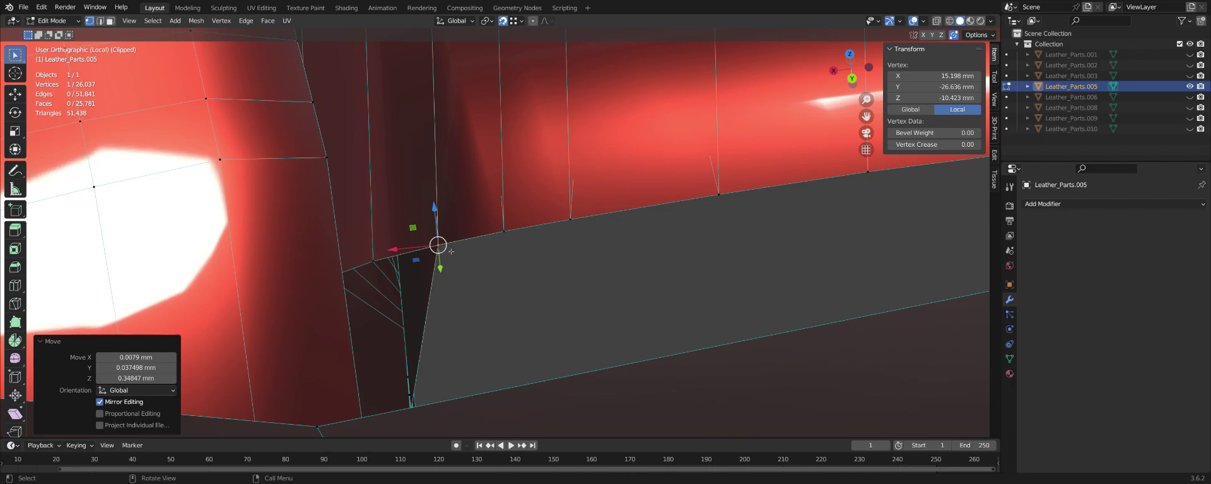
{"action": "mouse_move", "coordinate": [441, 245]}
{"action": "middle_mouse_down"}
{"action": "mouse_move", "coordinate": [618, 278]}
{"action": "mouse_move", "coordinate": [530, 322]}
{"action": "mouse_move", "coordinate": [589, 384]}
{"action": "mouse_move", "coordinate": [613, 324]}
{"action": "middle_mouse_up"}
Move the corner vertex inside the seam opening to its final position.
{"action": "scroll", "coordinate": [630, 316], "scroll_direction": "up", "scroll_amount": 2}
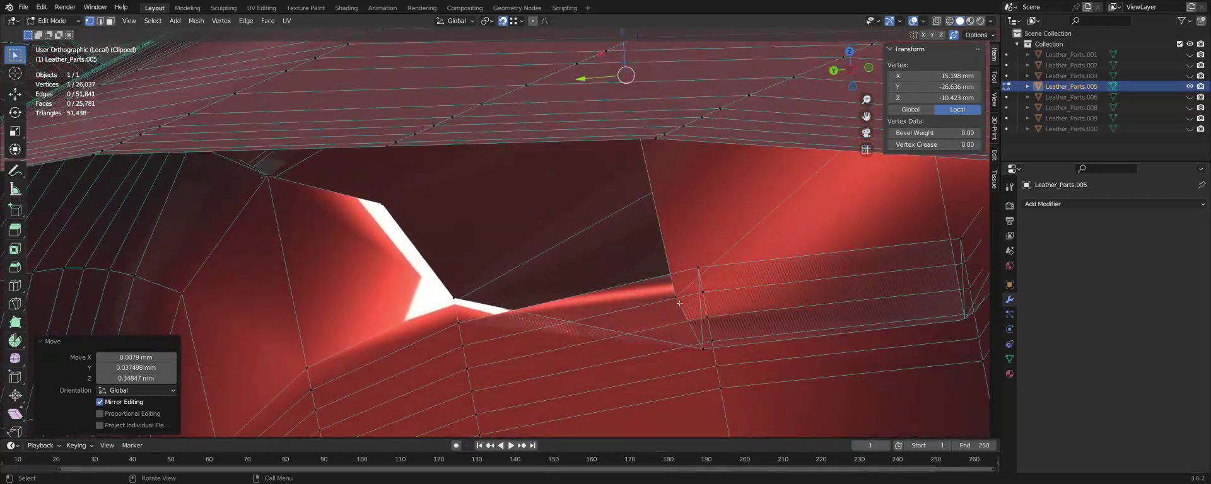
{"action": "left_click_drag", "start_coordinate": [676, 298], "coordinate": [655, 225]}
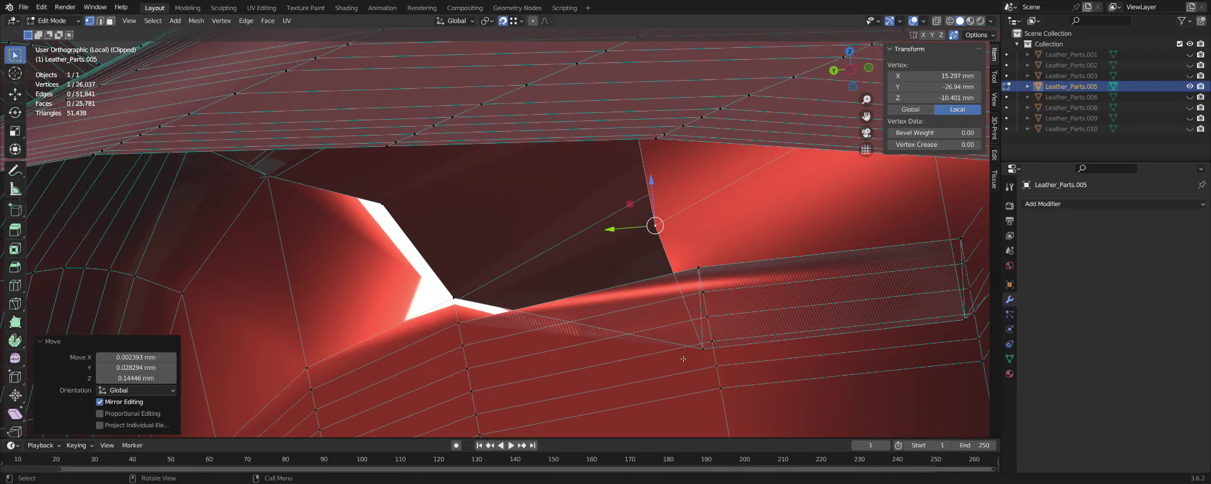
{"action": "key", "text": "g"}
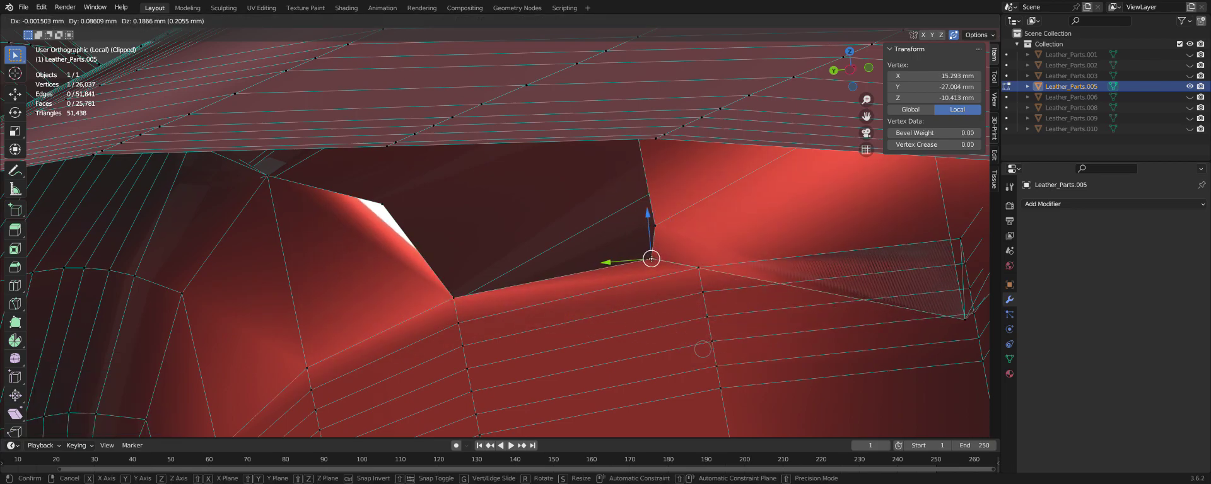
{"action": "left_click", "coordinate": [702, 349]}
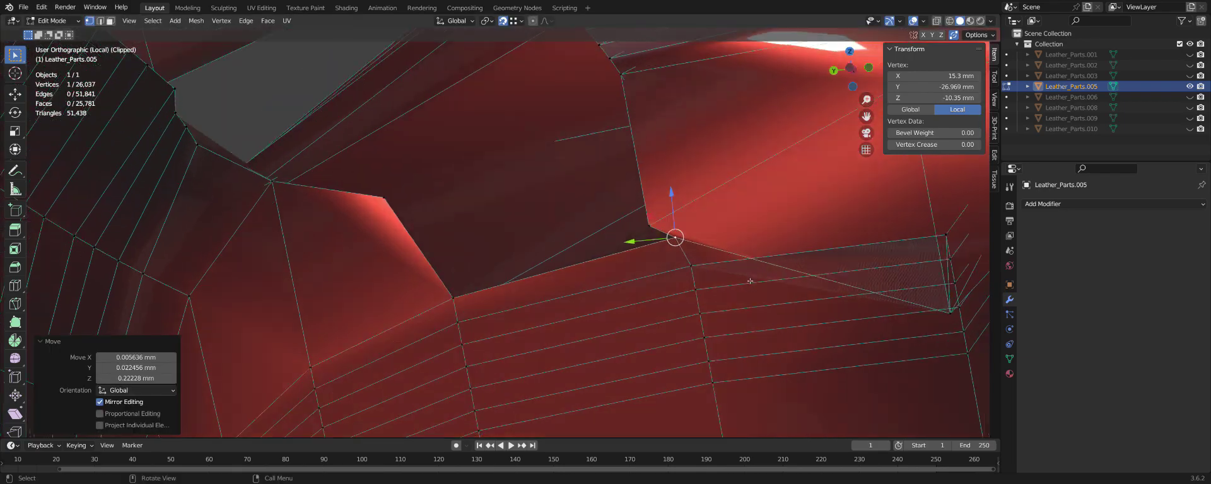
{"action": "middle_click_drag", "start_coordinate": [702, 348], "coordinate": [768, 305]}
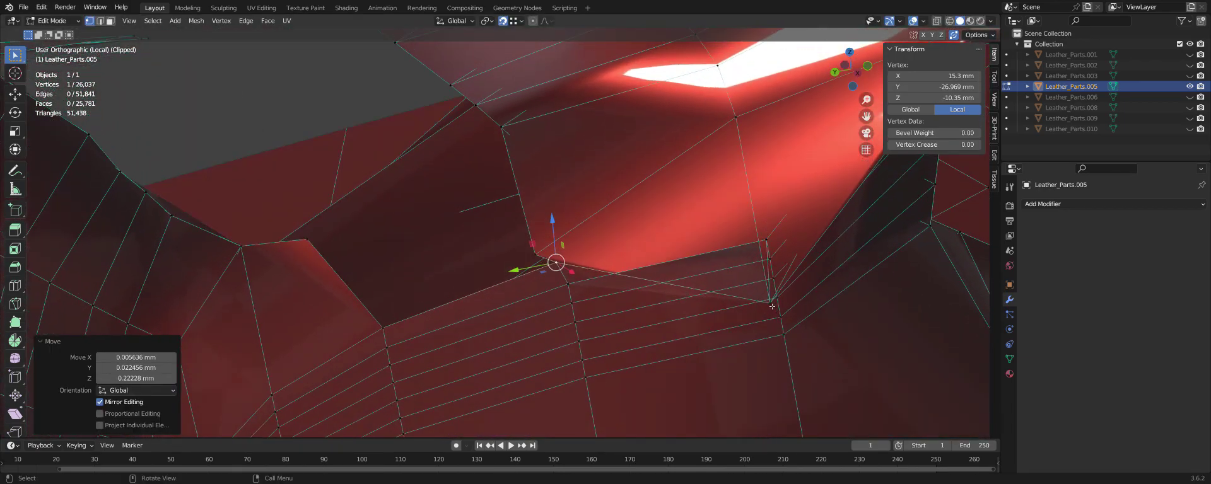
{"action": "left_click", "coordinate": [771, 305]}
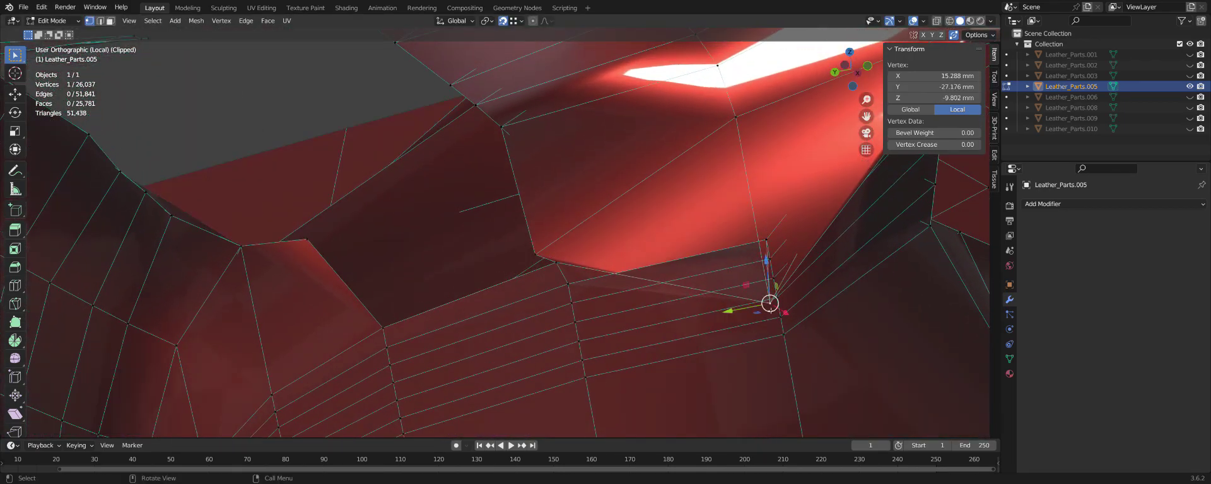
{"action": "left_click", "coordinate": [769, 303]}
{"action": "mouse_move", "coordinate": [770, 304]}
{"action": "middle_mouse_down"}
{"action": "mouse_move", "coordinate": [725, 233]}
{"action": "mouse_move", "coordinate": [778, 273]}
{"action": "mouse_move", "coordinate": [539, 283]}
{"action": "mouse_move", "coordinate": [497, 321]}
{"action": "mouse_move", "coordinate": [456, 236]}
{"action": "middle_mouse_up"}
{"action": "key", "text": "g"}
{"action": "left_click", "coordinate": [755, 224]}
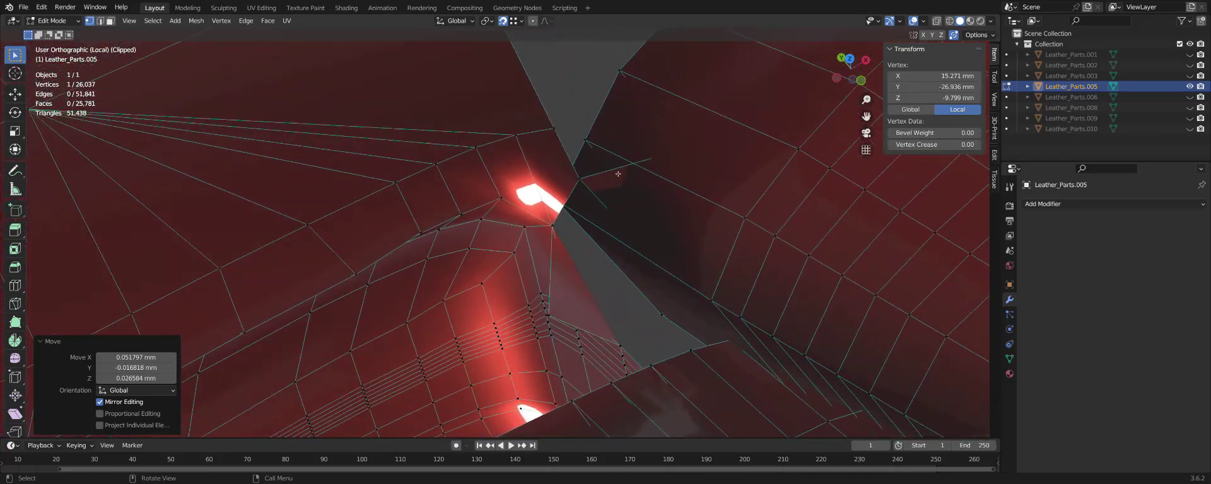
In face select mode, pick the small stray face floating in the gap for deletion.
{"action": "key", "text": "3"}
{"action": "left_click", "coordinate": [593, 185]}
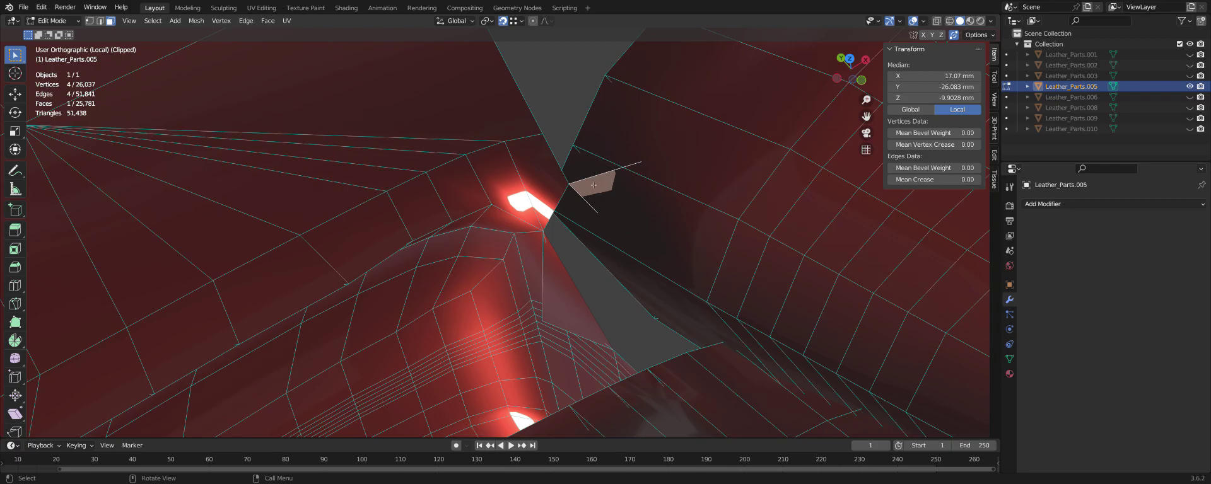
{"action": "mouse_move", "coordinate": [588, 192]}
{"action": "middle_mouse_down"}
{"action": "mouse_move", "coordinate": [681, 135]}
{"action": "mouse_move", "coordinate": [551, 158]}
{"action": "mouse_move", "coordinate": [564, 191]}
{"action": "mouse_move", "coordinate": [526, 266]}
{"action": "mouse_move", "coordinate": [469, 244]}
{"action": "middle_mouse_up"}
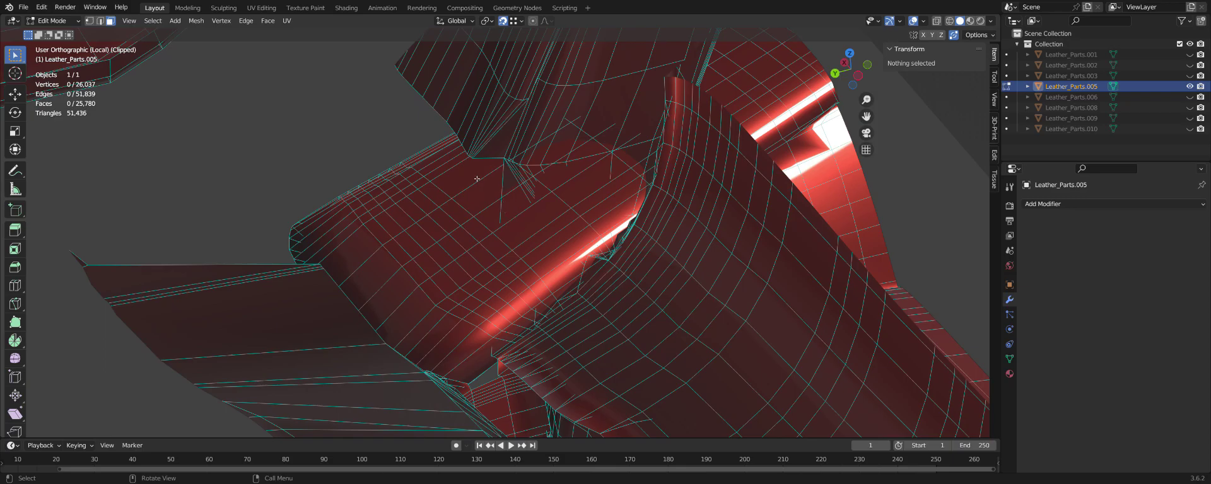
Zoom in on the seam gap of Leather_Parts.005 and select one edge there.
{"action": "mouse_move", "coordinate": [483, 186]}
{"action": "middle_mouse_down"}
{"action": "mouse_move", "coordinate": [456, 332]}
{"action": "mouse_move", "coordinate": [569, 270]}
{"action": "mouse_move", "coordinate": [485, 255]}
{"action": "mouse_move", "coordinate": [490, 273]}
{"action": "mouse_move", "coordinate": [547, 188]}
{"action": "middle_mouse_up"}
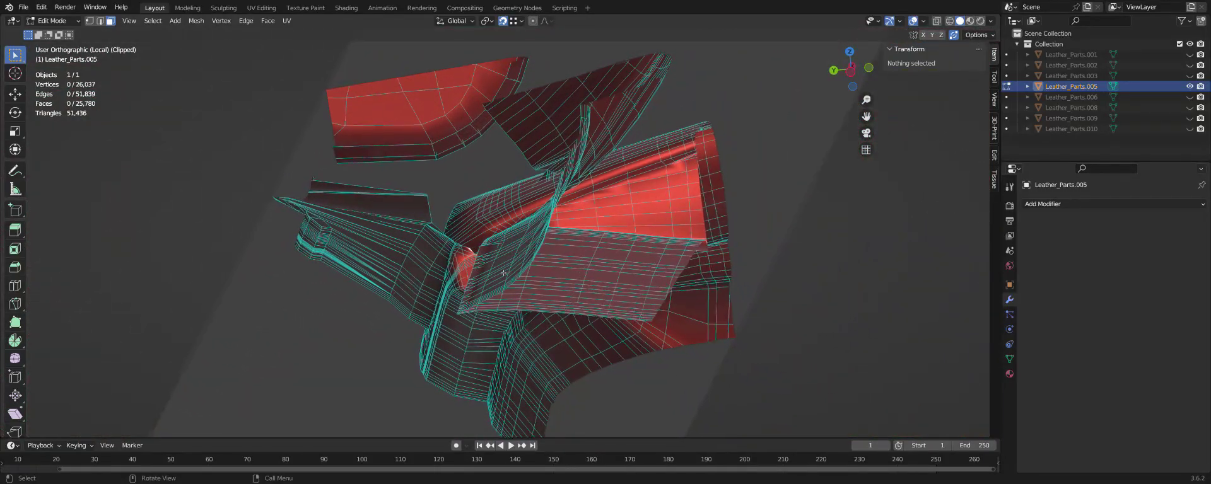
{"action": "scroll", "coordinate": [492, 209], "scroll_direction": "up", "scroll_amount": 3}
{"action": "scroll", "coordinate": [435, 224], "scroll_direction": "up", "scroll_amount": 2}
{"action": "scroll", "coordinate": [449, 228], "scroll_direction": "up", "scroll_amount": 2}
{"action": "middle_click_drag", "start_coordinate": [448, 228], "coordinate": [585, 243], "text": "shift"}
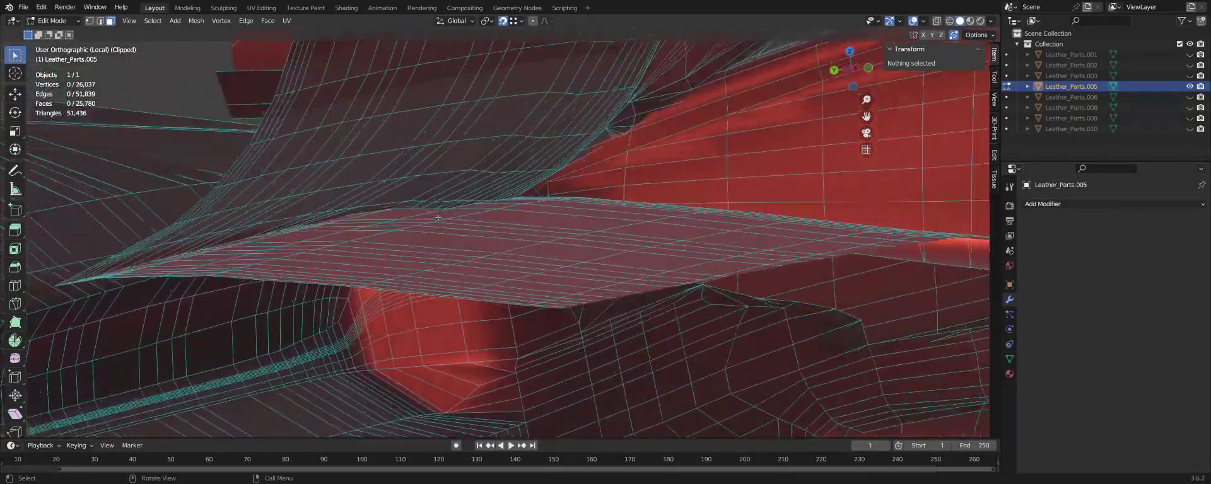
{"action": "scroll", "coordinate": [585, 242], "scroll_direction": "up", "scroll_amount": 3}
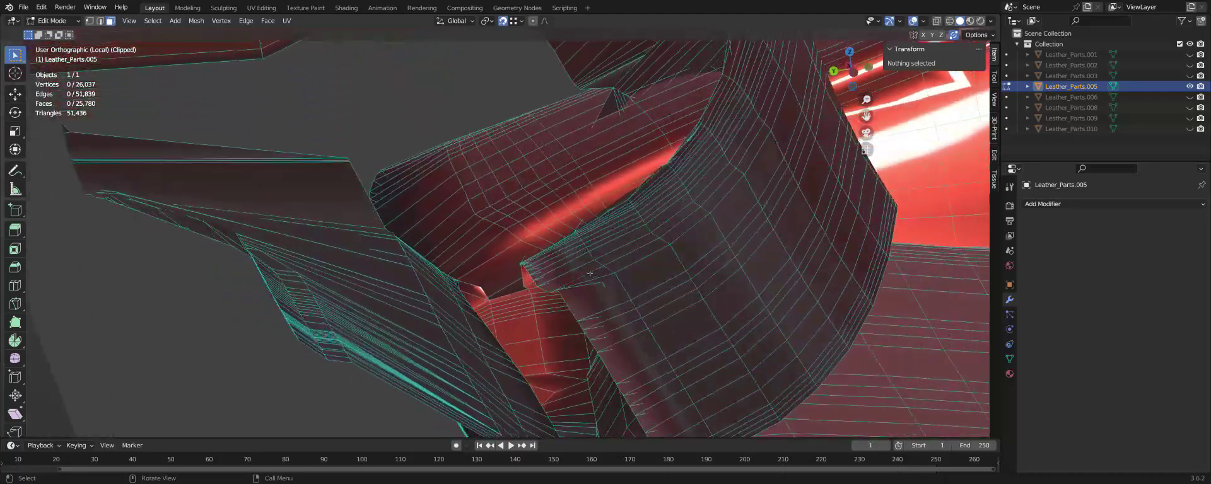
{"action": "middle_click_drag", "start_coordinate": [585, 243], "coordinate": [456, 271], "text": "shift"}
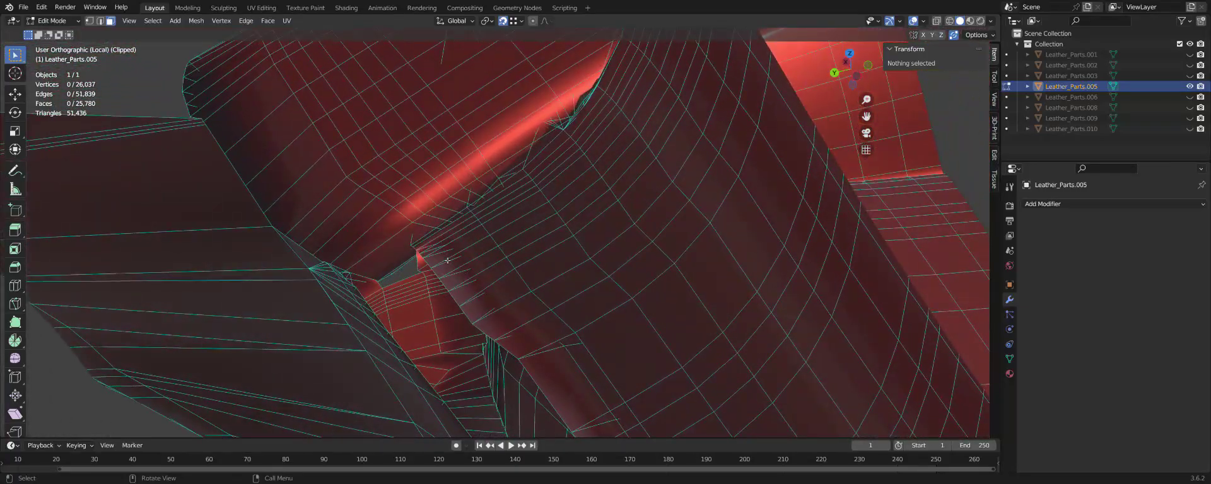
{"action": "left_click", "coordinate": [419, 253]}
{"action": "scroll", "coordinate": [418, 253], "scroll_direction": "down", "scroll_amount": 3}
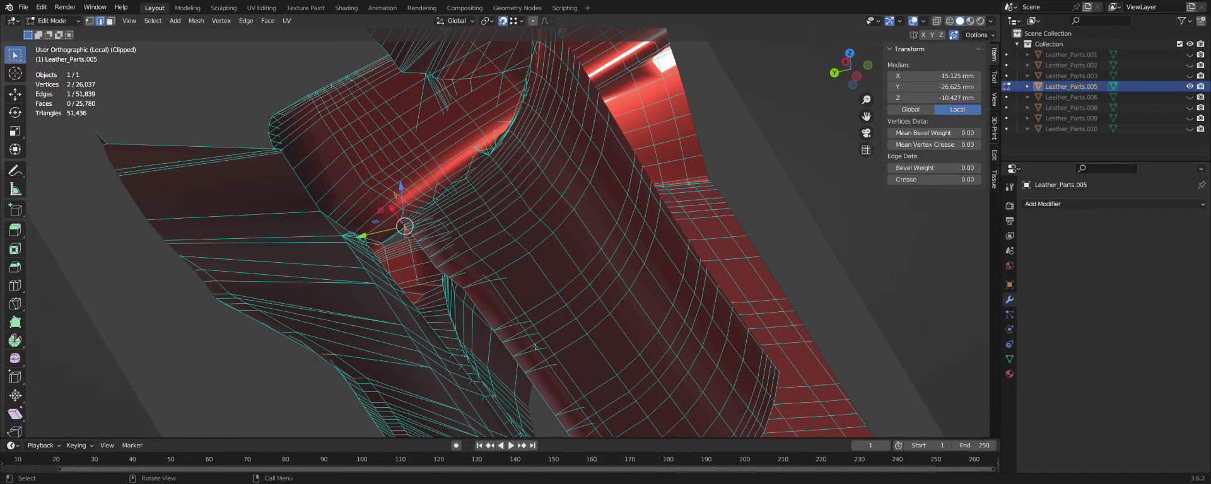
{"action": "scroll", "coordinate": [498, 257], "scroll_direction": "down", "scroll_amount": 3}
{"action": "scroll", "coordinate": [553, 378], "scroll_direction": "up", "scroll_amount": 5}
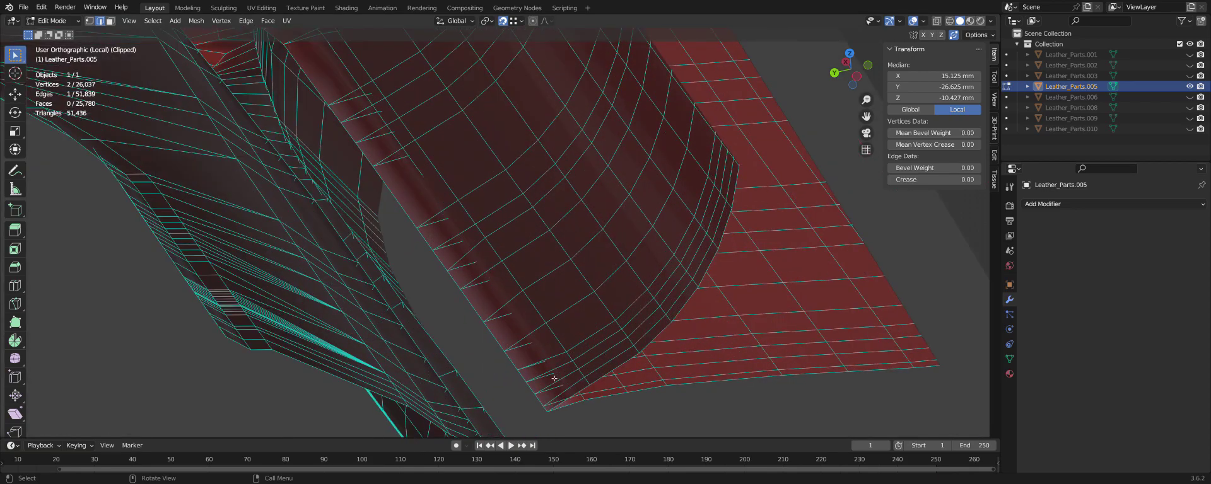
Select the 25-vertex shortest path along the seam and shift it about -0.40392 mm on Y.
{"action": "left_click", "coordinate": [549, 411], "text": "ctrl"}
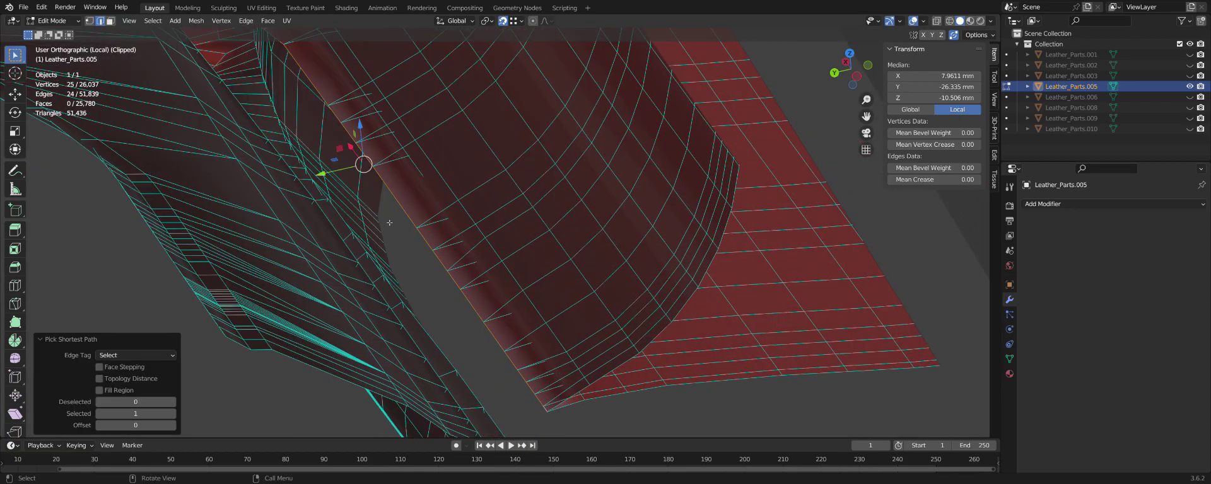
{"action": "left_click_drag", "start_coordinate": [322, 173], "coordinate": [340, 170]}
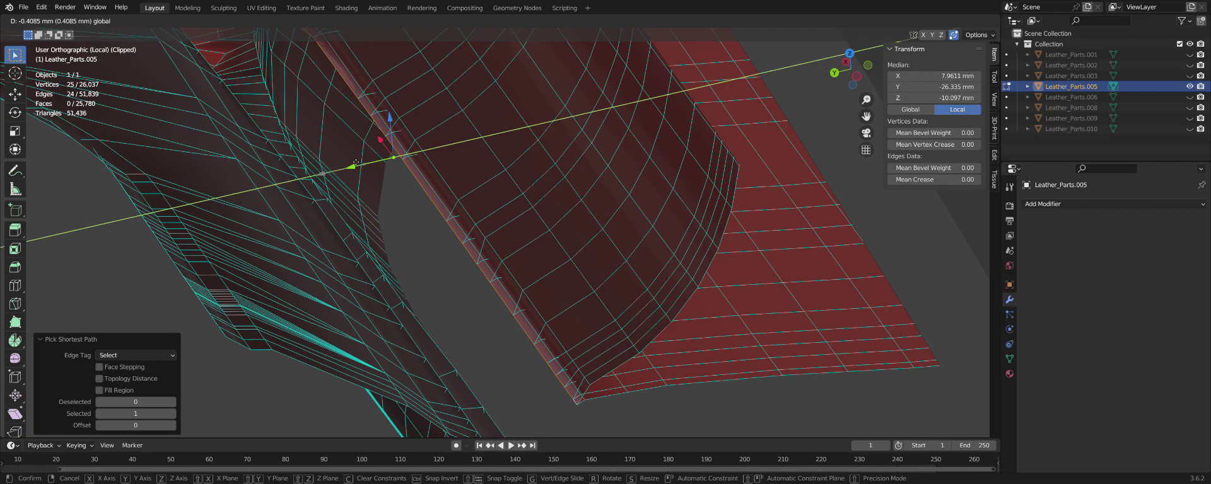
{"action": "left_click", "coordinate": [356, 163]}
{"action": "middle_click_drag", "start_coordinate": [356, 163], "coordinate": [419, 214]}
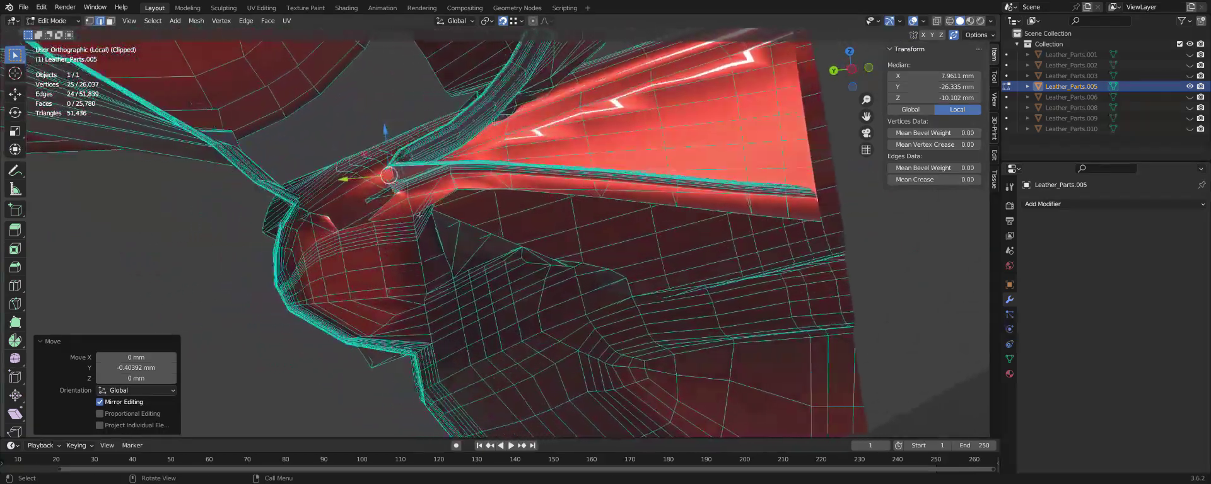
{"action": "scroll", "coordinate": [419, 215], "scroll_direction": "up", "scroll_amount": 2}
{"action": "scroll", "coordinate": [403, 199], "scroll_direction": "up", "scroll_amount": 2}
{"action": "scroll", "coordinate": [386, 183], "scroll_direction": "up", "scroll_amount": 1}
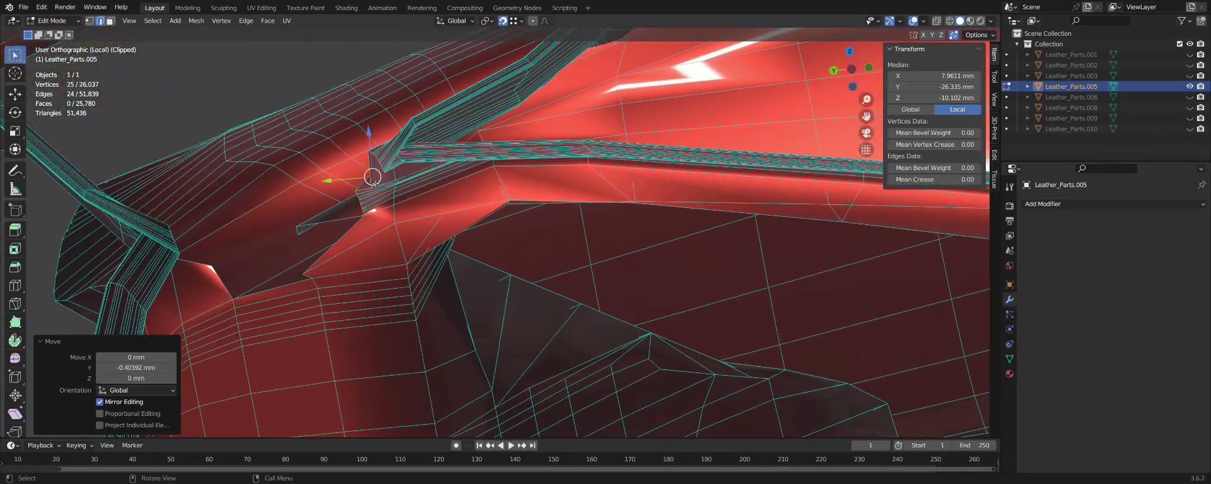
{"action": "scroll", "coordinate": [373, 178], "scroll_direction": "up", "scroll_amount": 2}
{"action": "scroll", "coordinate": [372, 180], "scroll_direction": "up", "scroll_amount": 2}
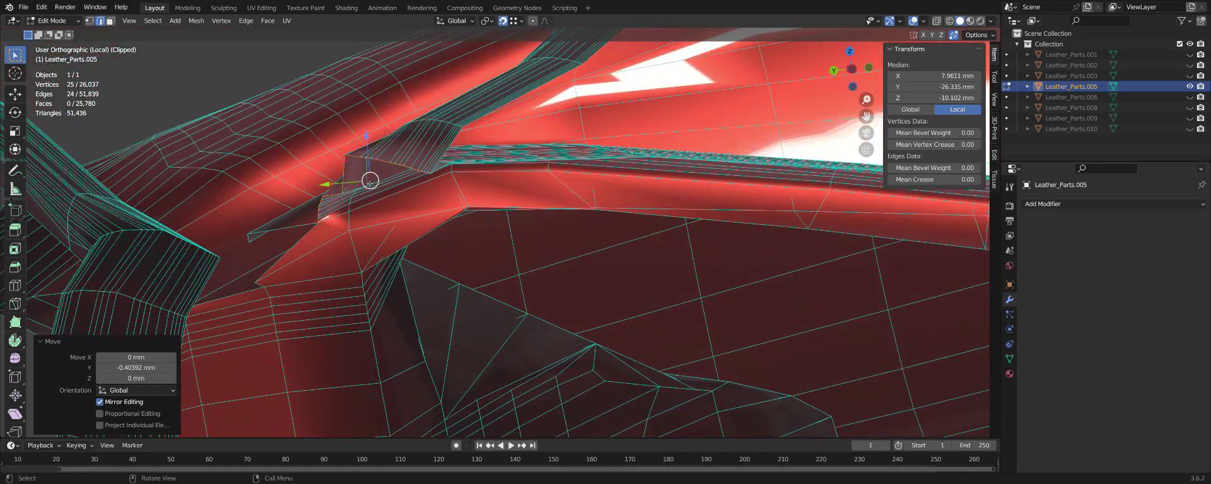
Fine-tune the seam strip about 0.1 mm so the gap between the panels narrows.
{"action": "left_click_drag", "start_coordinate": [370, 182], "coordinate": [372, 177]}
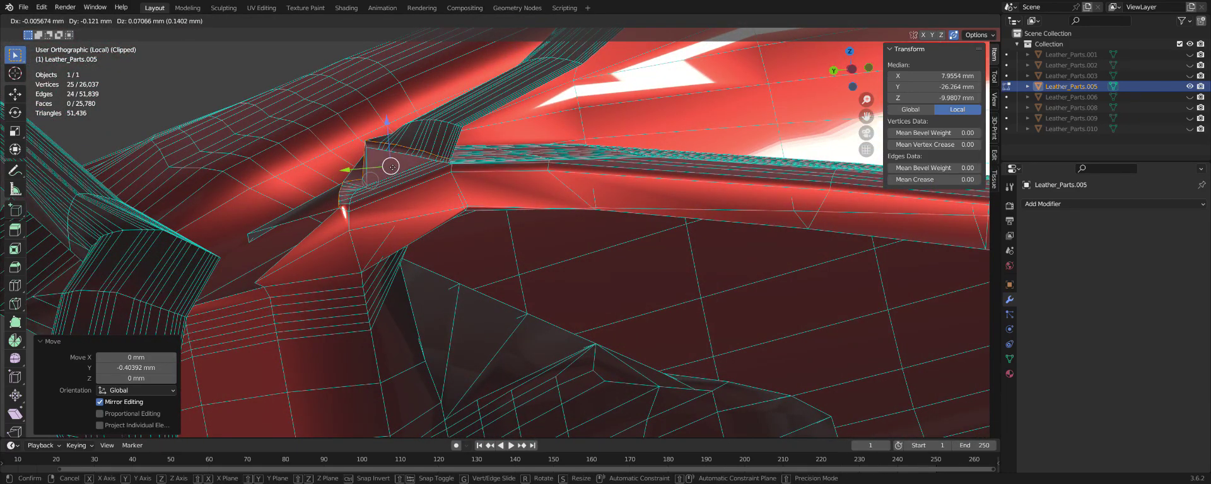
{"action": "left_click_drag", "start_coordinate": [388, 164], "coordinate": [388, 164]}
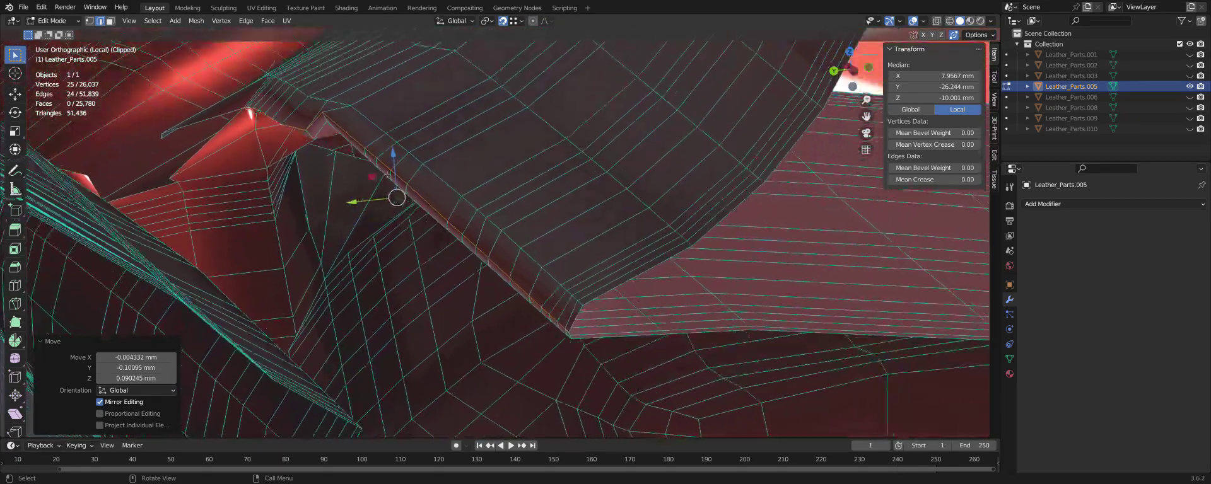
{"action": "scroll", "coordinate": [394, 195], "scroll_direction": "up", "scroll_amount": 3}
{"action": "scroll", "coordinate": [370, 264], "scroll_direction": "up", "scroll_amount": 1}
{"action": "scroll", "coordinate": [366, 277], "scroll_direction": "up", "scroll_amount": 2}
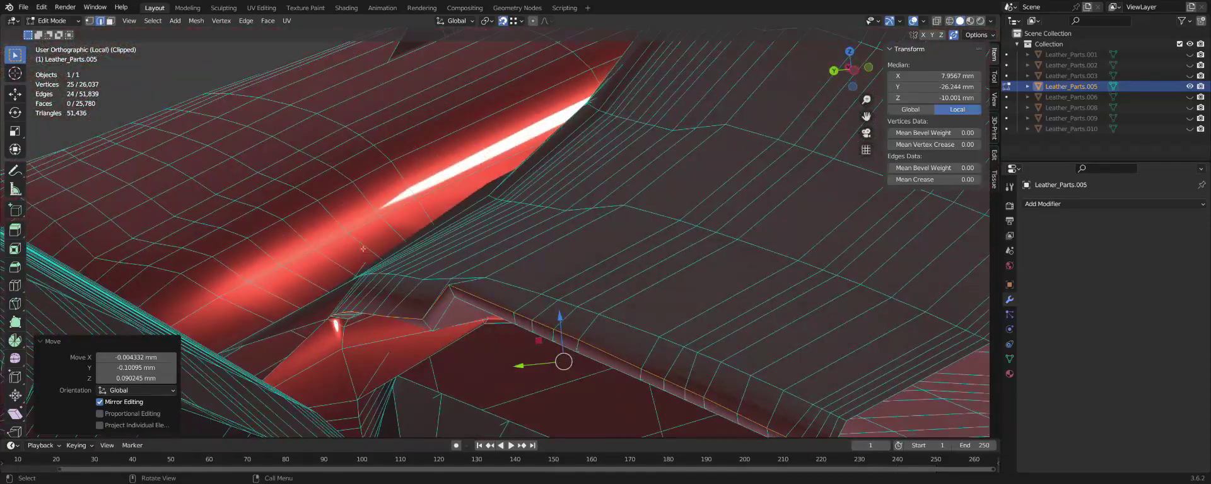
{"action": "scroll", "coordinate": [356, 303], "scroll_direction": "up", "scroll_amount": 3}
{"action": "scroll", "coordinate": [385, 317], "scroll_direction": "down", "scroll_amount": 2}
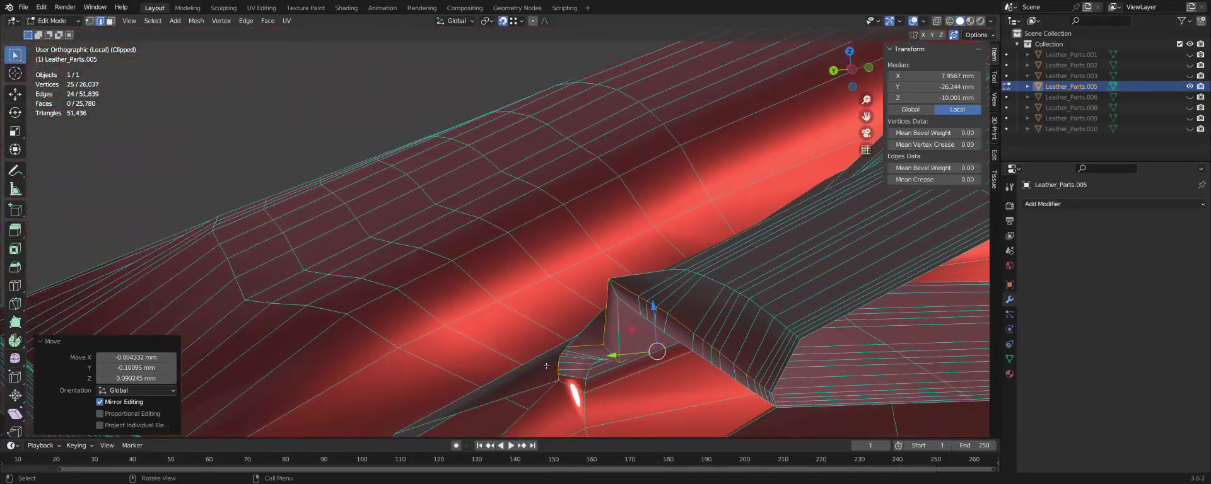
Select the single edge at the gap's end and inspect it from around.
{"action": "left_click", "coordinate": [563, 371]}
{"action": "scroll", "coordinate": [566, 373], "scroll_direction": "up", "scroll_amount": 2}
{"action": "middle_click_drag", "start_coordinate": [576, 370], "coordinate": [539, 354]}
{"action": "middle_click_drag", "start_coordinate": [508, 292], "coordinate": [510, 300]}
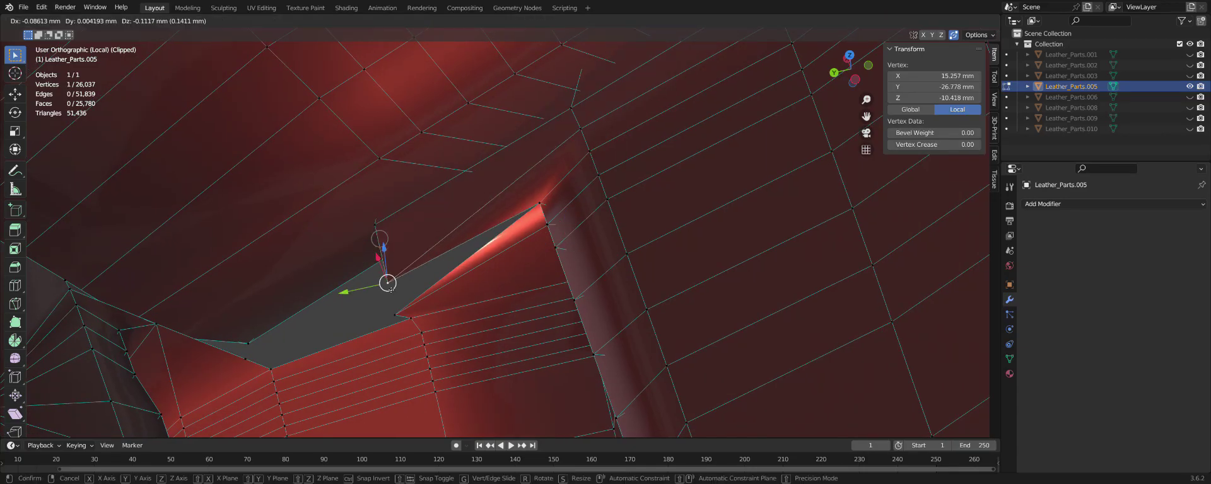
Weld the stray seam vertex onto its neighbour (26,036 vertices) and clear the clipping region with Alt+B.
{"action": "left_click", "coordinate": [379, 238]}
{"action": "middle_click_drag", "start_coordinate": [379, 239], "coordinate": [431, 323]}
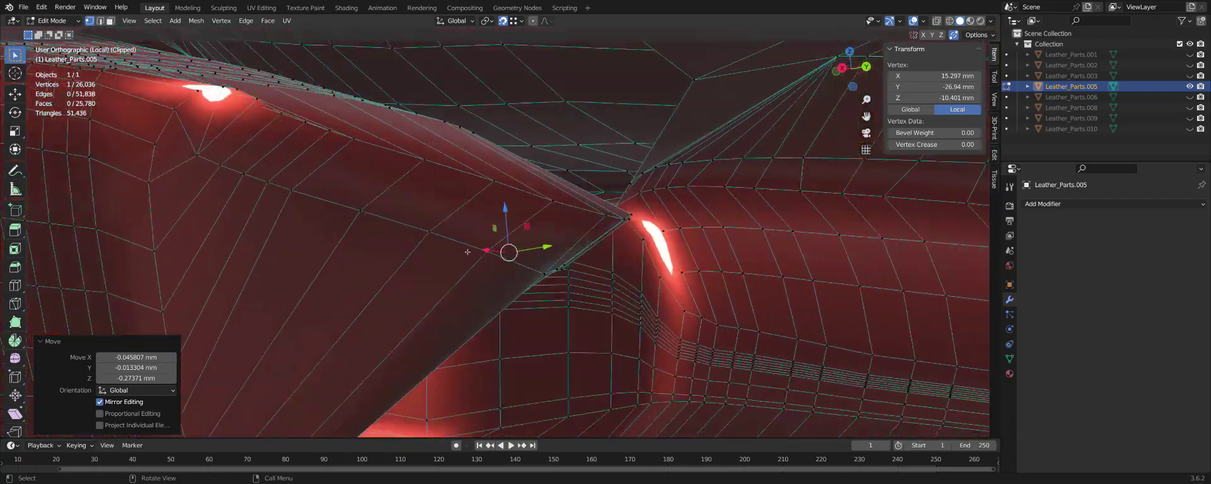
{"action": "middle_click_drag", "start_coordinate": [465, 247], "coordinate": [490, 247]}
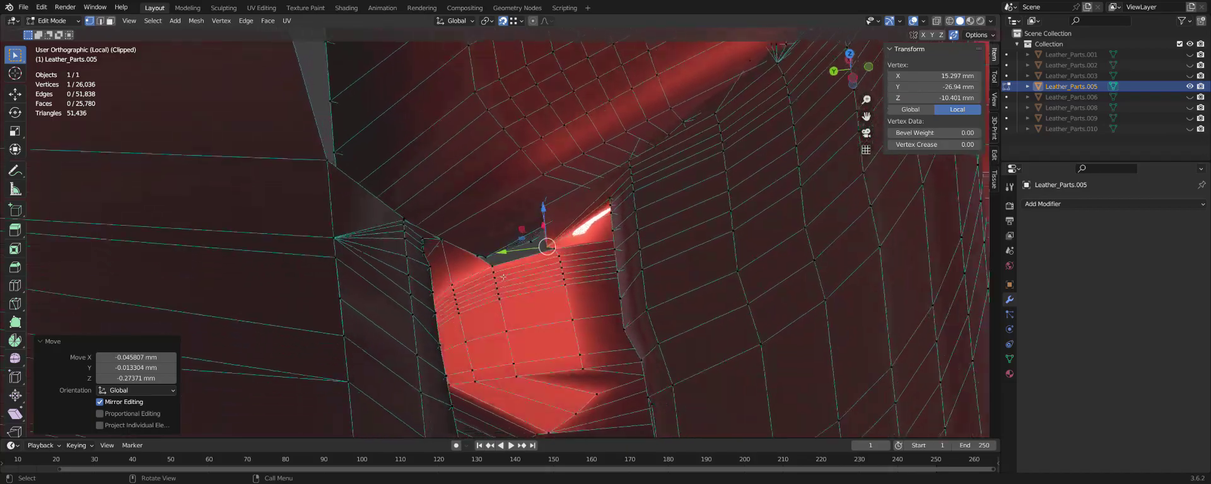
{"action": "mouse_move", "coordinate": [503, 277]}
{"action": "middle_mouse_down"}
{"action": "mouse_move", "coordinate": [486, 244]}
{"action": "mouse_move", "coordinate": [523, 282]}
{"action": "middle_mouse_up"}
{"action": "key", "text": "alt+b"}
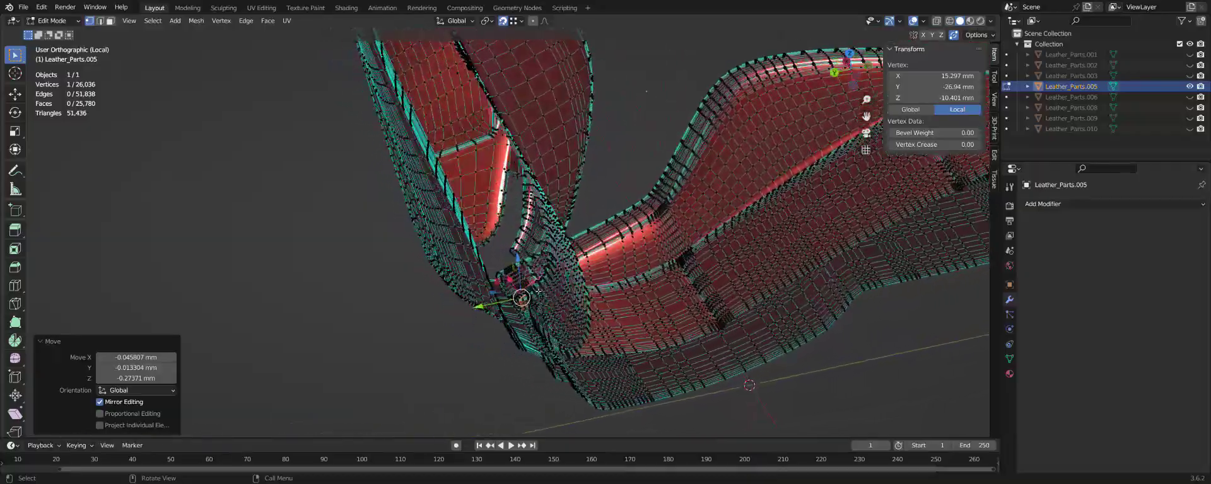
Clip the view to a box around the seat's inner corner.
{"action": "mouse_move", "coordinate": [498, 279]}
{"action": "middle_mouse_down"}
{"action": "mouse_move", "coordinate": [484, 237]}
{"action": "mouse_move", "coordinate": [483, 255]}
{"action": "mouse_move", "coordinate": [401, 311]}
{"action": "middle_mouse_up"}
{"action": "scroll", "coordinate": [485, 237], "scroll_direction": "up", "scroll_amount": 1}
{"action": "scroll", "coordinate": [492, 238], "scroll_direction": "up", "scroll_amount": 1}
{"action": "scroll", "coordinate": [501, 236], "scroll_direction": "up", "scroll_amount": 1}
{"action": "scroll", "coordinate": [511, 236], "scroll_direction": "up", "scroll_amount": 1}
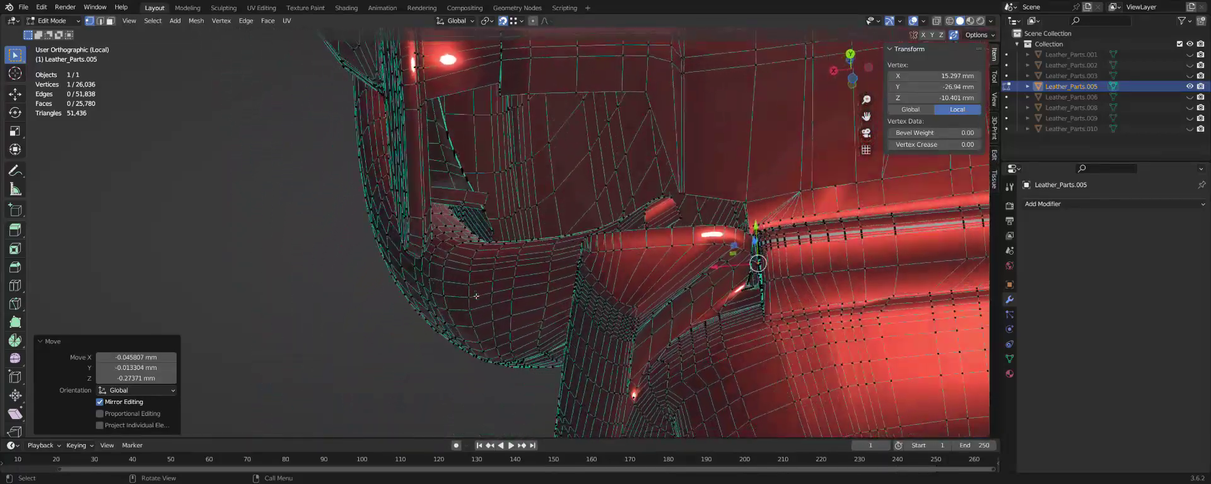
{"action": "mouse_move", "coordinate": [476, 296]}
{"action": "middle_mouse_down"}
{"action": "mouse_move", "coordinate": [606, 268]}
{"action": "mouse_move", "coordinate": [410, 295]}
{"action": "mouse_move", "coordinate": [424, 300]}
{"action": "middle_mouse_up"}
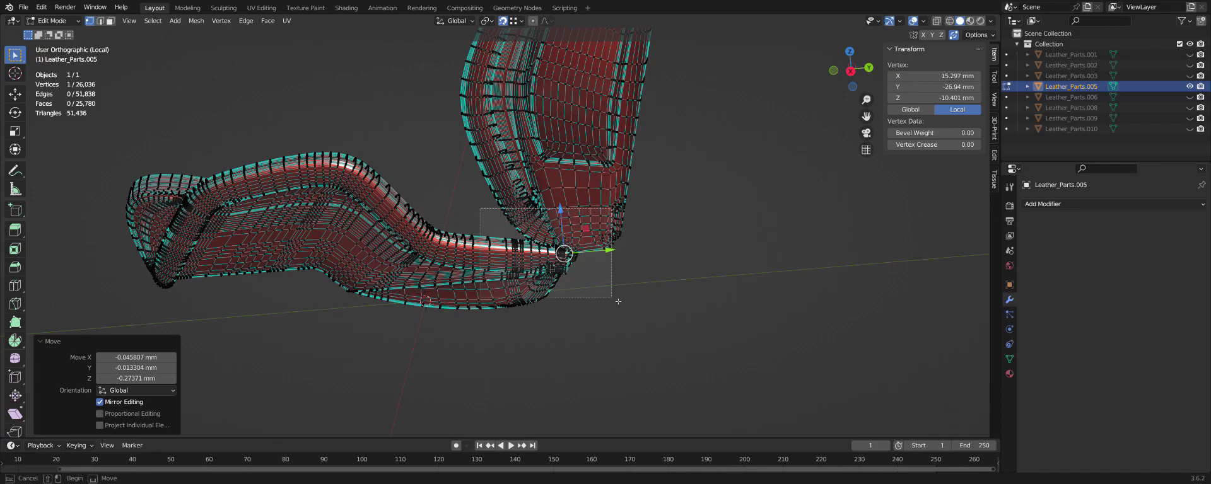
{"action": "left_click_drag", "start_coordinate": [641, 320], "coordinate": [641, 320]}
{"action": "middle_click_drag", "start_coordinate": [641, 320], "coordinate": [638, 312]}
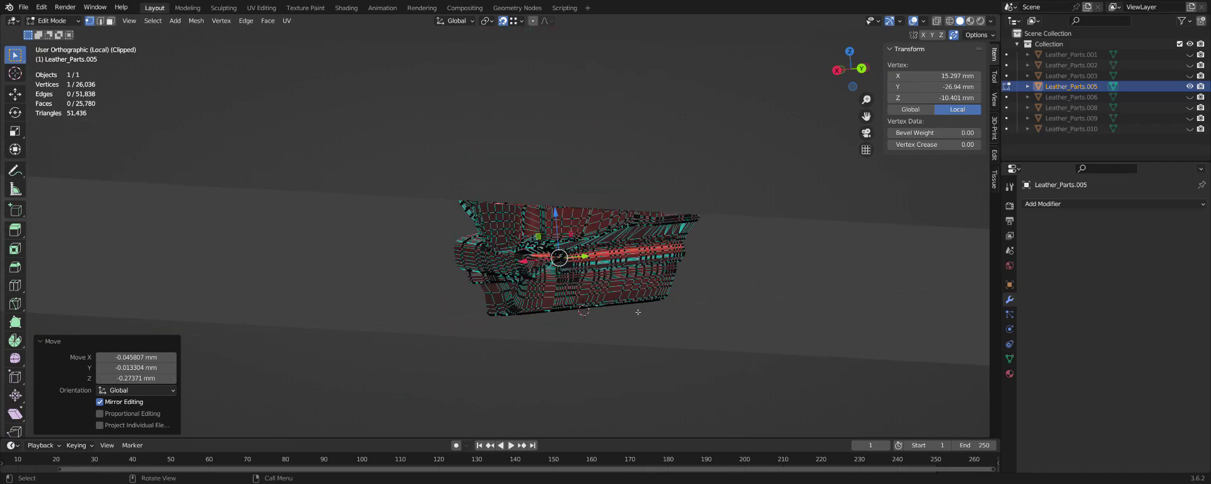
Move the remaining stray vertex onto the corner seam to tighten it.
{"action": "scroll", "coordinate": [585, 263], "scroll_direction": "up", "scroll_amount": 5}
{"action": "scroll", "coordinate": [586, 263], "scroll_direction": "up", "scroll_amount": 3}
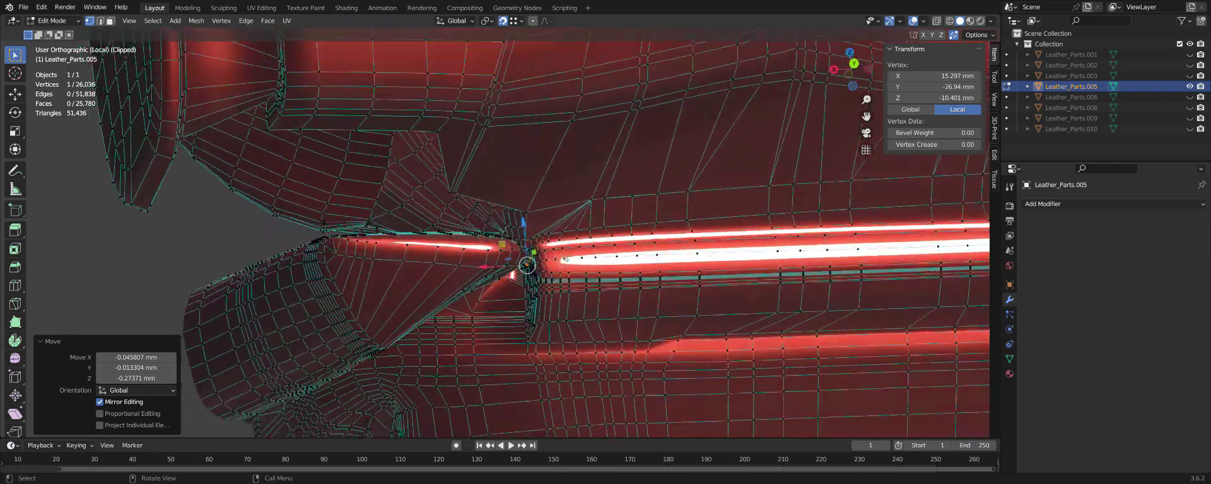
{"action": "mouse_move", "coordinate": [586, 263]}
{"action": "middle_mouse_down"}
{"action": "mouse_move", "coordinate": [491, 99]}
{"action": "mouse_move", "coordinate": [409, 91]}
{"action": "mouse_move", "coordinate": [472, 157]}
{"action": "mouse_move", "coordinate": [545, 298]}
{"action": "mouse_move", "coordinate": [523, 293]}
{"action": "mouse_move", "coordinate": [546, 295]}
{"action": "mouse_move", "coordinate": [536, 302]}
{"action": "middle_mouse_up"}
{"action": "scroll", "coordinate": [536, 189], "scroll_direction": "down", "scroll_amount": 5}
{"action": "scroll", "coordinate": [408, 90], "scroll_direction": "up", "scroll_amount": 3}
{"action": "scroll", "coordinate": [409, 90], "scroll_direction": "up", "scroll_amount": 3}
{"action": "scroll", "coordinate": [546, 295], "scroll_direction": "up", "scroll_amount": 2}
{"action": "scroll", "coordinate": [546, 296], "scroll_direction": "up", "scroll_amount": 2}
{"action": "scroll", "coordinate": [527, 308], "scroll_direction": "up", "scroll_amount": 2}
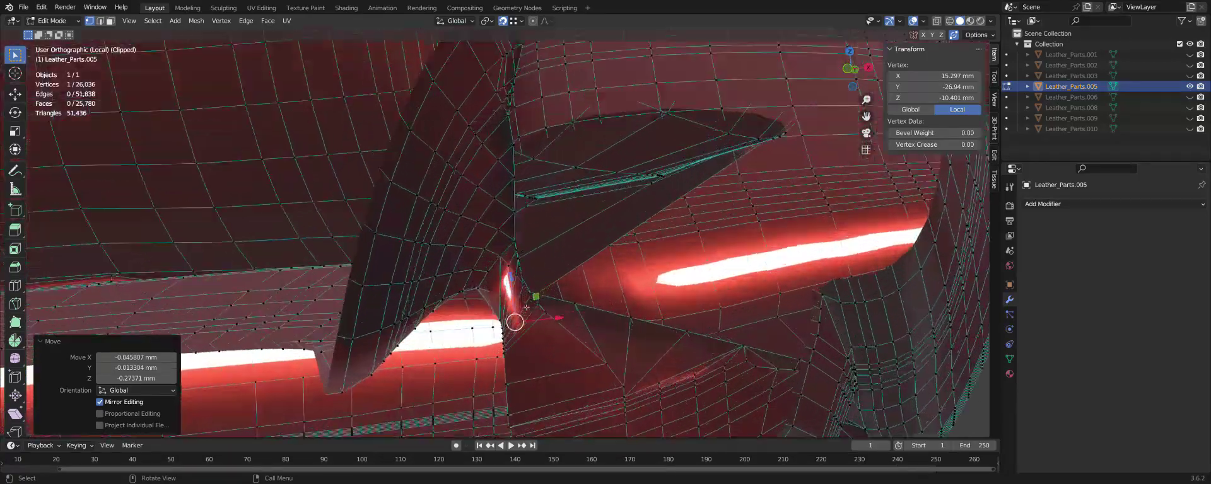
{"action": "scroll", "coordinate": [526, 308], "scroll_direction": "down", "scroll_amount": 2}
{"action": "scroll", "coordinate": [526, 308], "scroll_direction": "down", "scroll_amount": 2}
{"action": "scroll", "coordinate": [527, 308], "scroll_direction": "up", "scroll_amount": 3}
{"action": "scroll", "coordinate": [526, 308], "scroll_direction": "down", "scroll_amount": 1}
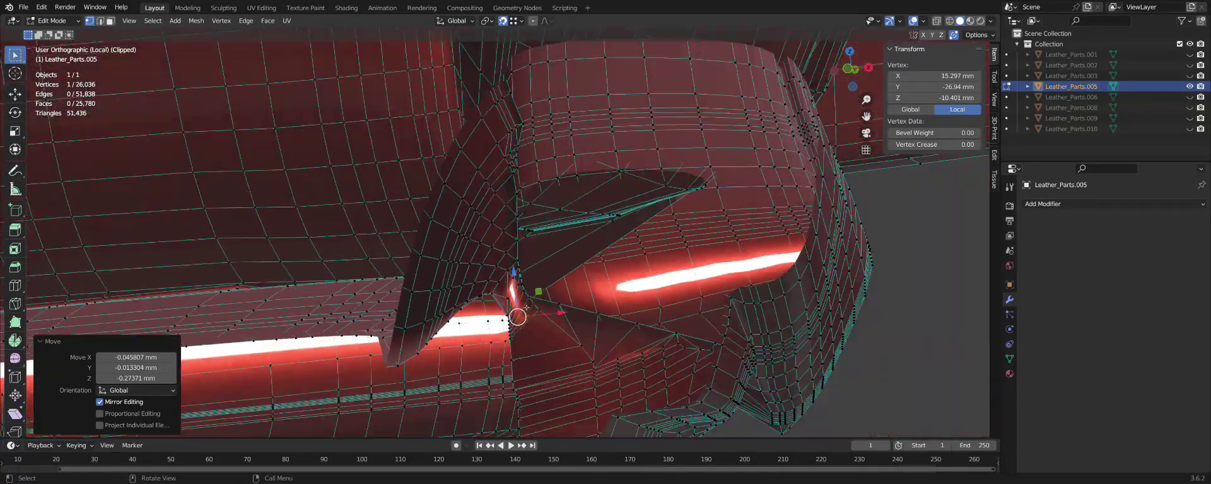
{"action": "scroll", "coordinate": [527, 307], "scroll_direction": "down", "scroll_amount": 3}
{"action": "middle_click_drag", "start_coordinate": [526, 308], "coordinate": [549, 273]}
{"action": "scroll", "coordinate": [527, 308], "scroll_direction": "up", "scroll_amount": 2}
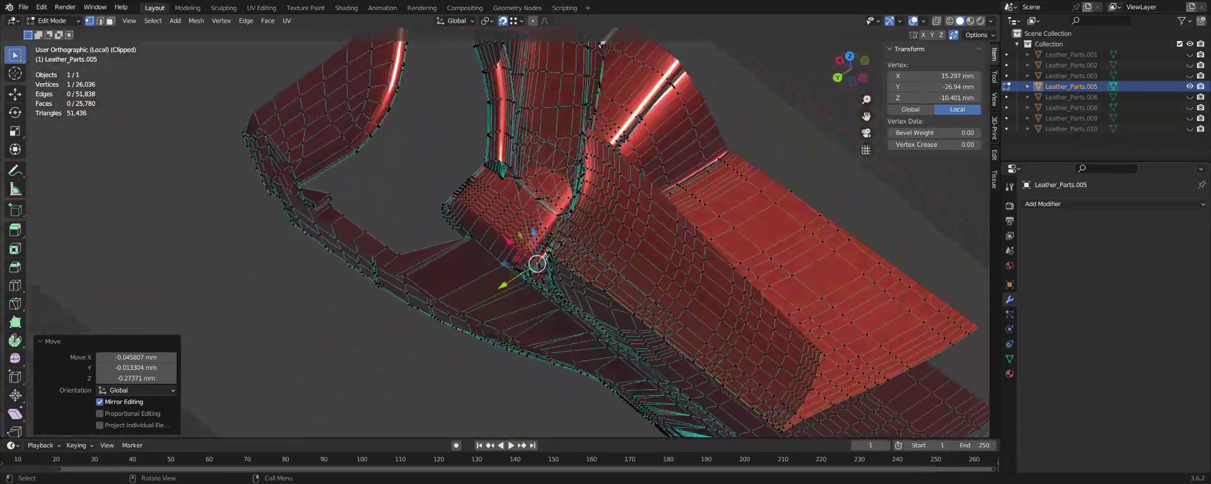
{"action": "scroll", "coordinate": [549, 273], "scroll_direction": "up", "scroll_amount": 3}
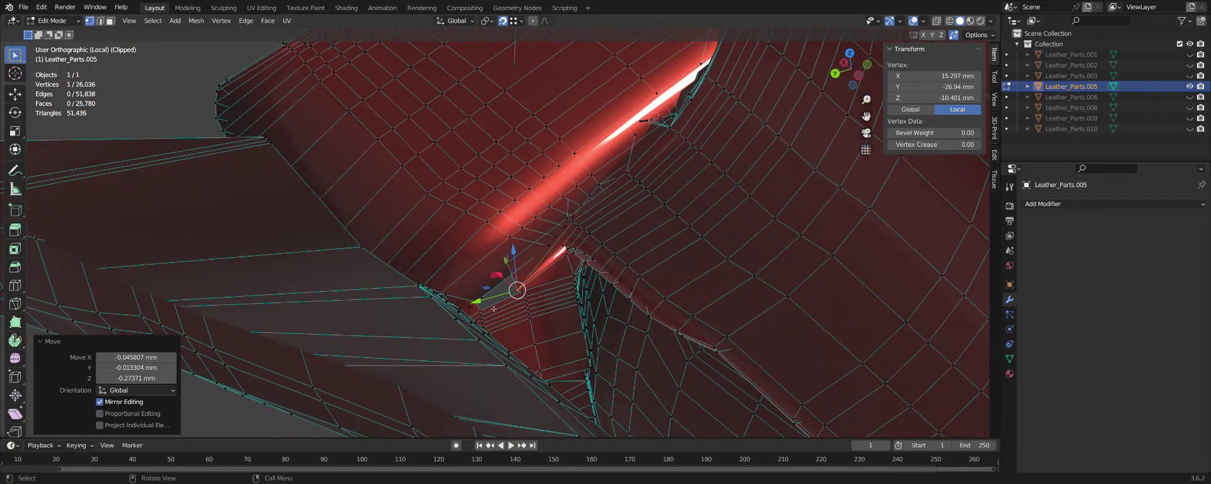
{"action": "mouse_move", "coordinate": [494, 309]}
{"action": "middle_mouse_down"}
{"action": "mouse_move", "coordinate": [503, 293]}
{"action": "mouse_move", "coordinate": [493, 329]}
{"action": "middle_mouse_up"}
{"action": "left_click", "coordinate": [503, 294]}
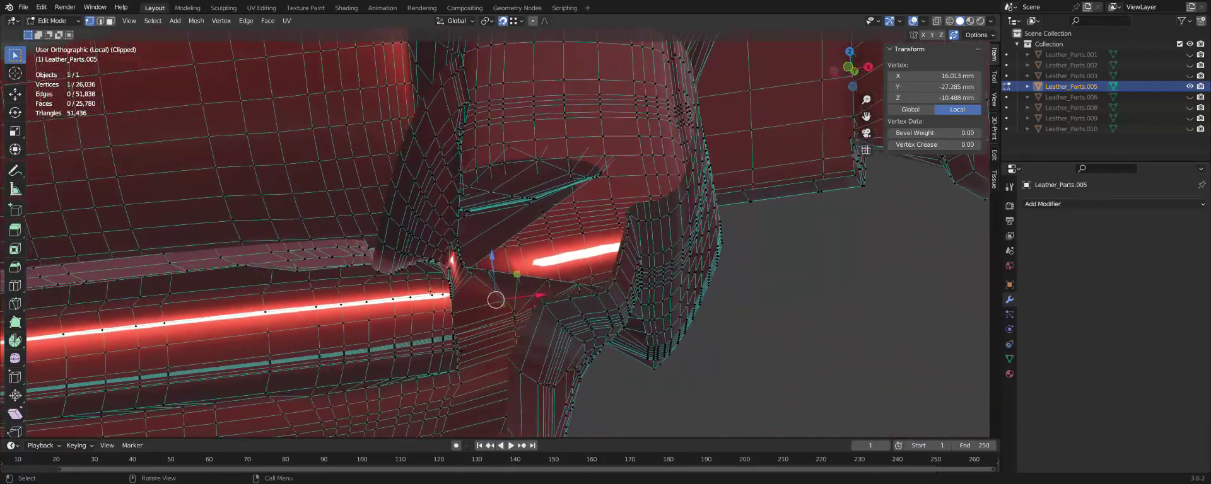
{"action": "middle_click_drag", "start_coordinate": [493, 263], "coordinate": [601, 252]}
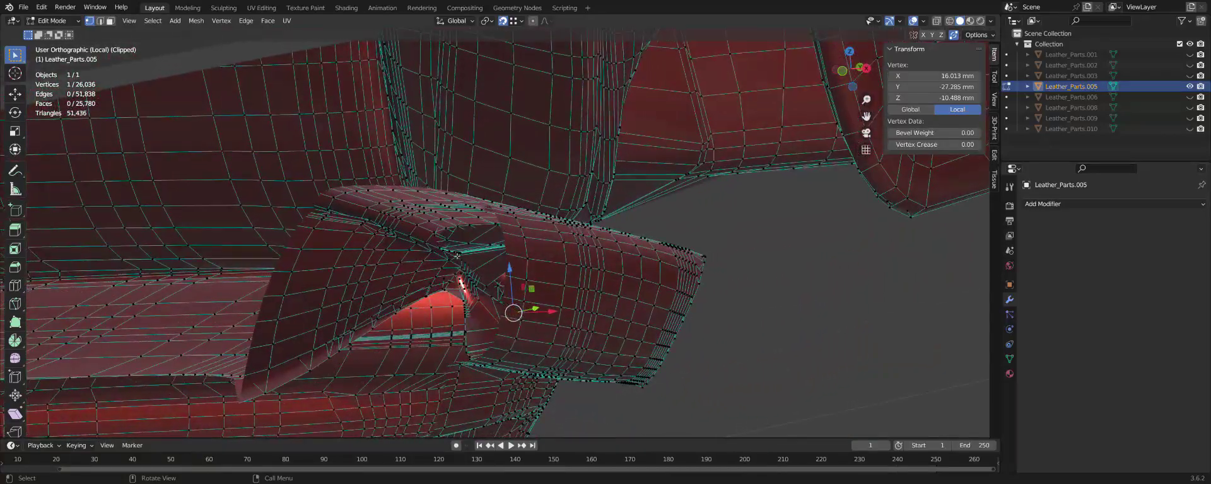
{"action": "mouse_move", "coordinate": [537, 278]}
{"action": "middle_mouse_down"}
{"action": "mouse_move", "coordinate": [592, 213]}
{"action": "mouse_move", "coordinate": [577, 223]}
{"action": "middle_mouse_up"}
In face select mode, select two faces of the stray strip at the seam.
{"action": "key", "text": "3"}
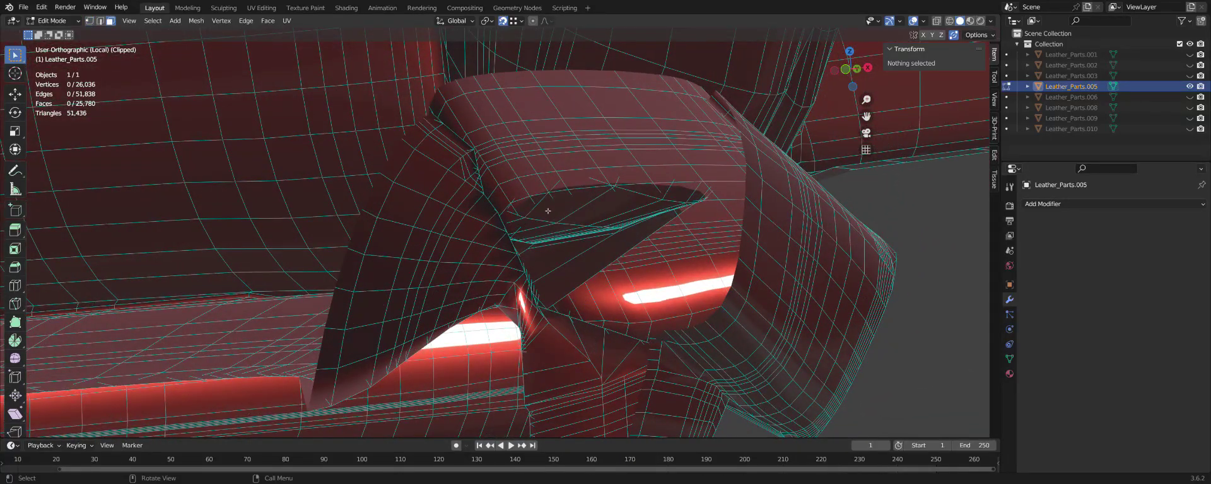
{"action": "left_click", "coordinate": [573, 231]}
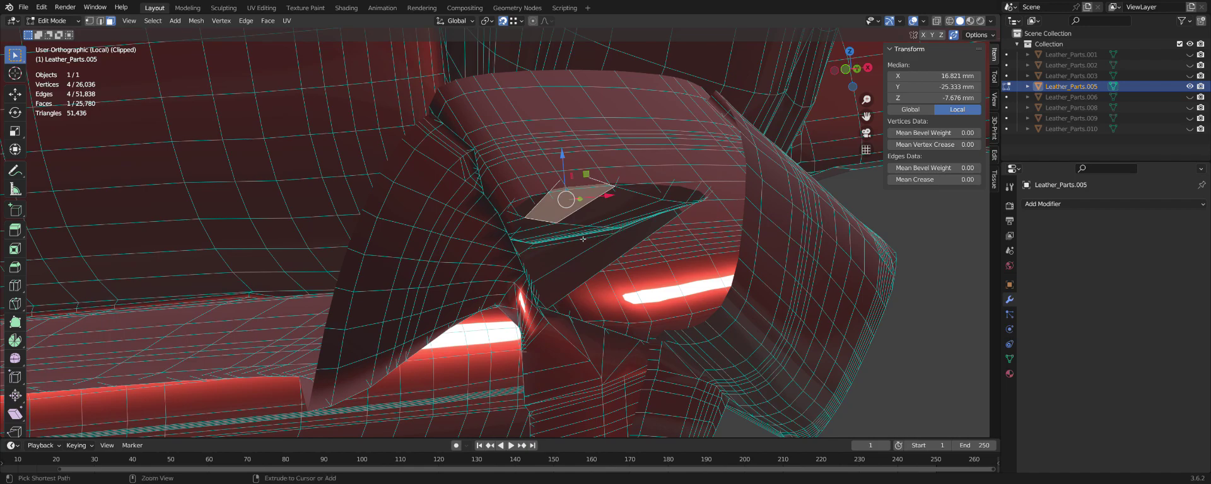
{"action": "left_click", "coordinate": [584, 241], "text": "ctrl"}
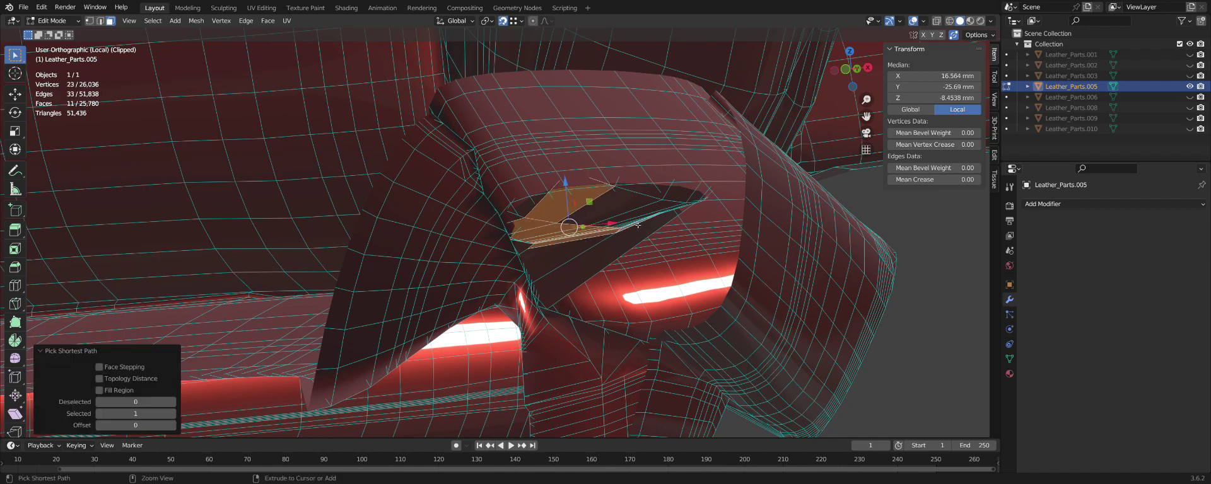
{"action": "mouse_move", "coordinate": [620, 224]}
{"action": "middle_mouse_down"}
{"action": "mouse_move", "coordinate": [590, 222]}
{"action": "mouse_move", "coordinate": [568, 202]}
{"action": "mouse_move", "coordinate": [576, 210]}
{"action": "mouse_move", "coordinate": [575, 194]}
{"action": "middle_mouse_up"}
Lower the selected seam vertices about 0.58 mm, replacing an undone Y-axis move.
{"action": "key", "text": "g"}
{"action": "key", "text": "y"}
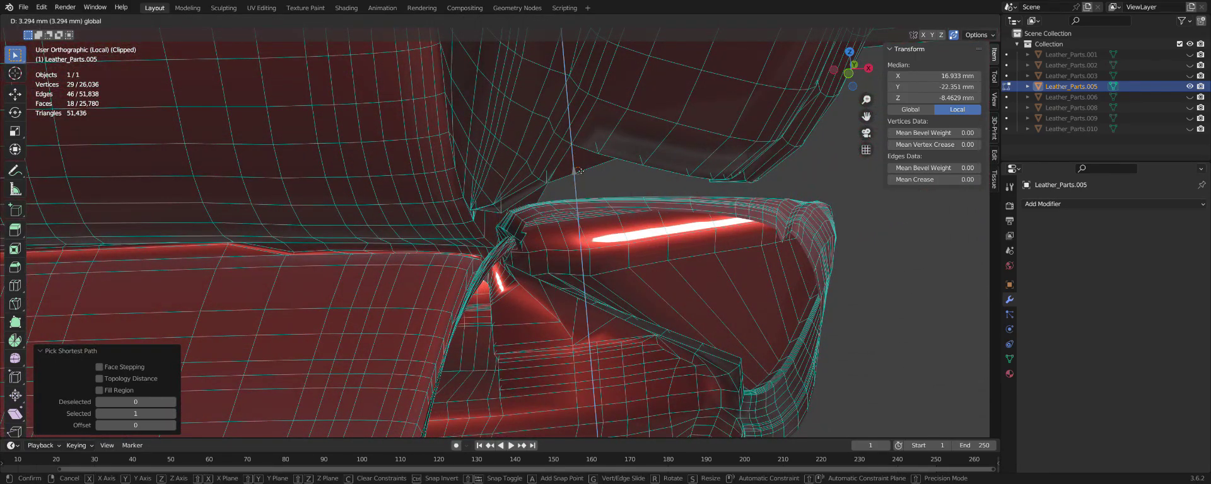
{"action": "left_click", "coordinate": [607, 188]}
{"action": "key", "text": "ctrl+z"}
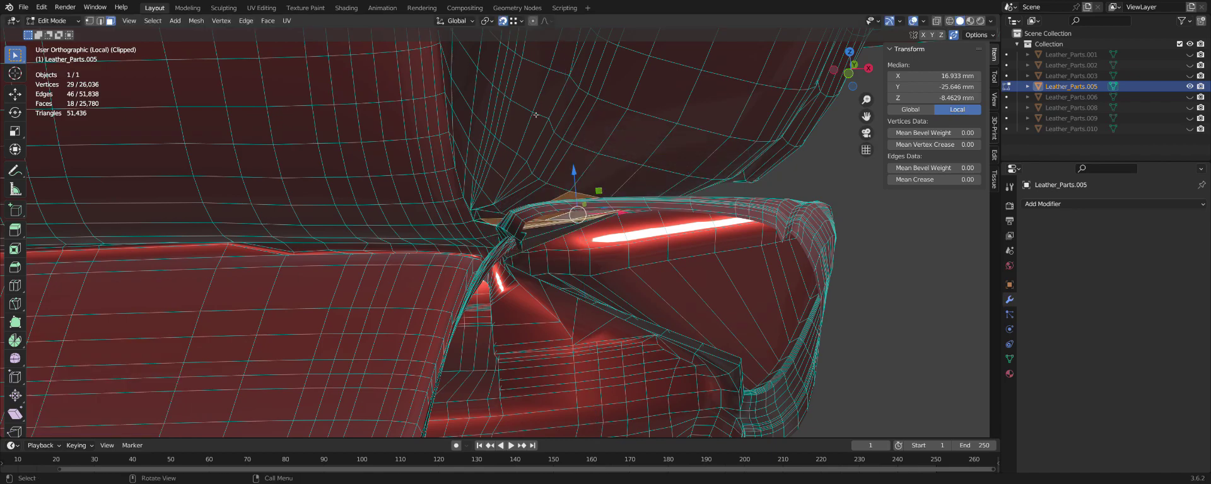
{"action": "left_click_drag", "start_coordinate": [575, 180], "coordinate": [579, 165]}
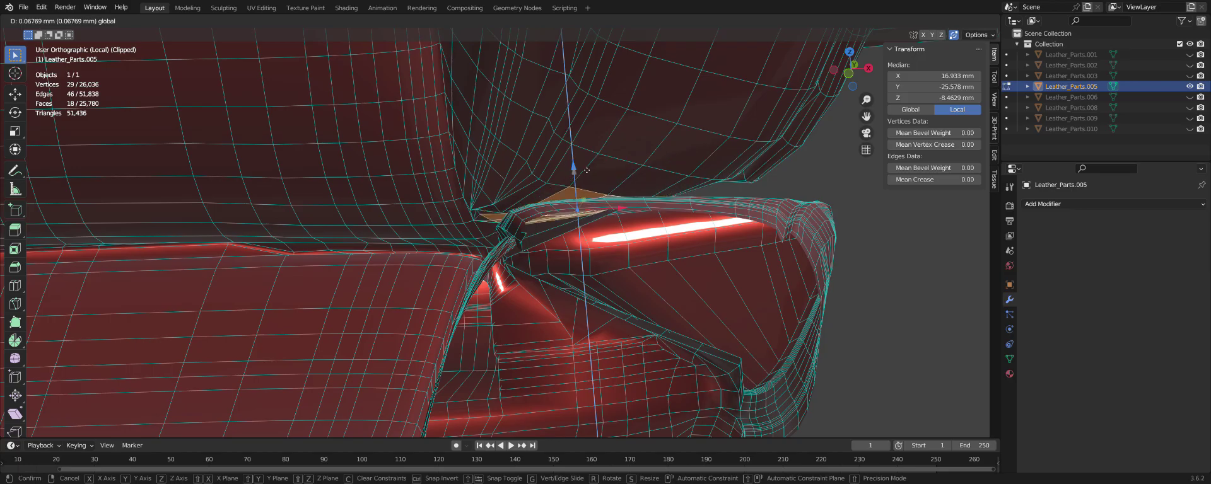
{"action": "left_click", "coordinate": [600, 212]}
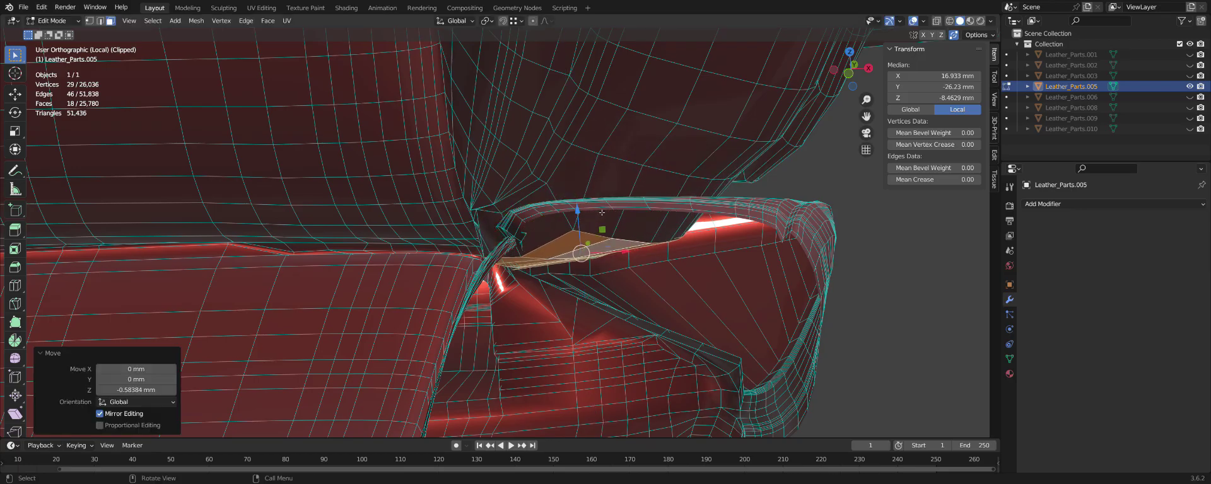
{"action": "mouse_move", "coordinate": [600, 213]}
{"action": "middle_mouse_down"}
{"action": "mouse_move", "coordinate": [456, 236]}
{"action": "mouse_move", "coordinate": [604, 195]}
{"action": "mouse_move", "coordinate": [577, 241]}
{"action": "middle_mouse_up"}
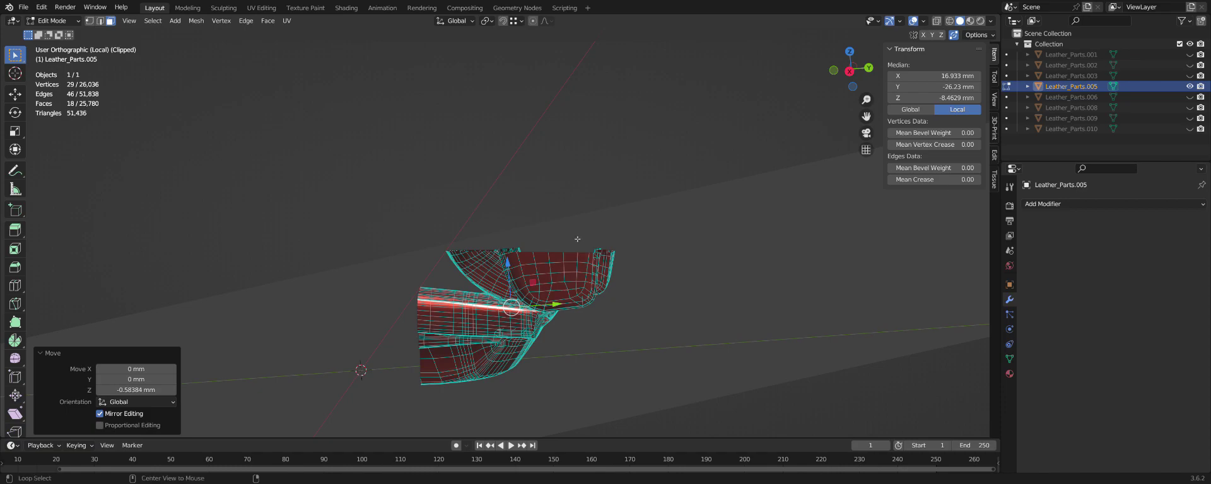
Clip the view to a box around the backrest-seat joint, deselect all, and zoom in.
{"action": "key", "text": "alt+b"}
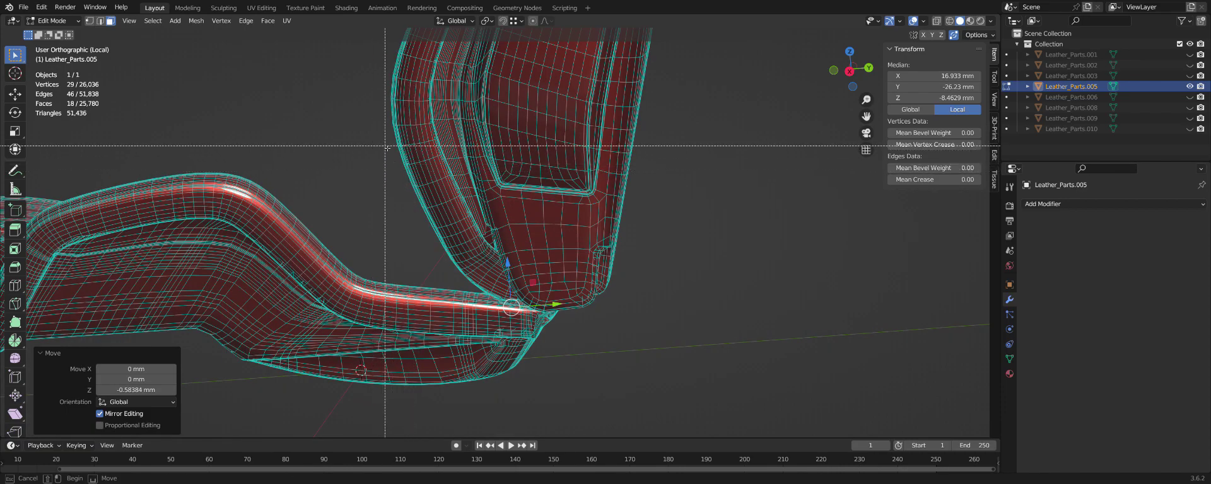
{"action": "mouse_move", "coordinate": [390, 143]}
{"action": "left_mouse_down"}
{"action": "mouse_move", "coordinate": [664, 406]}
{"action": "mouse_move", "coordinate": [652, 412]}
{"action": "left_mouse_up"}
{"action": "middle_click_drag", "start_coordinate": [601, 339], "coordinate": [503, 234]}
{"action": "key", "text": "alt+b"}
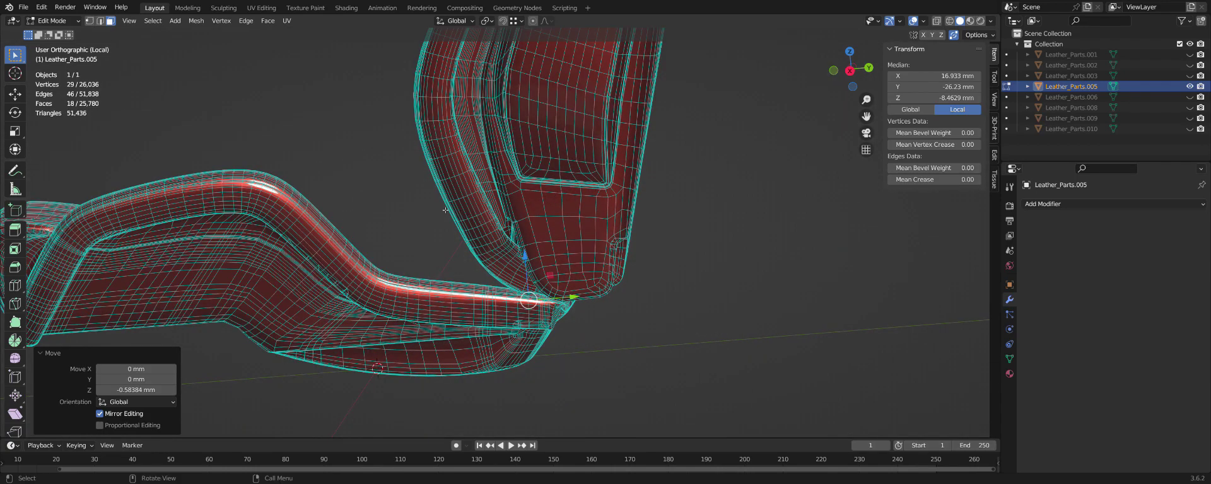
{"action": "left_click_drag", "start_coordinate": [441, 209], "coordinate": [651, 398]}
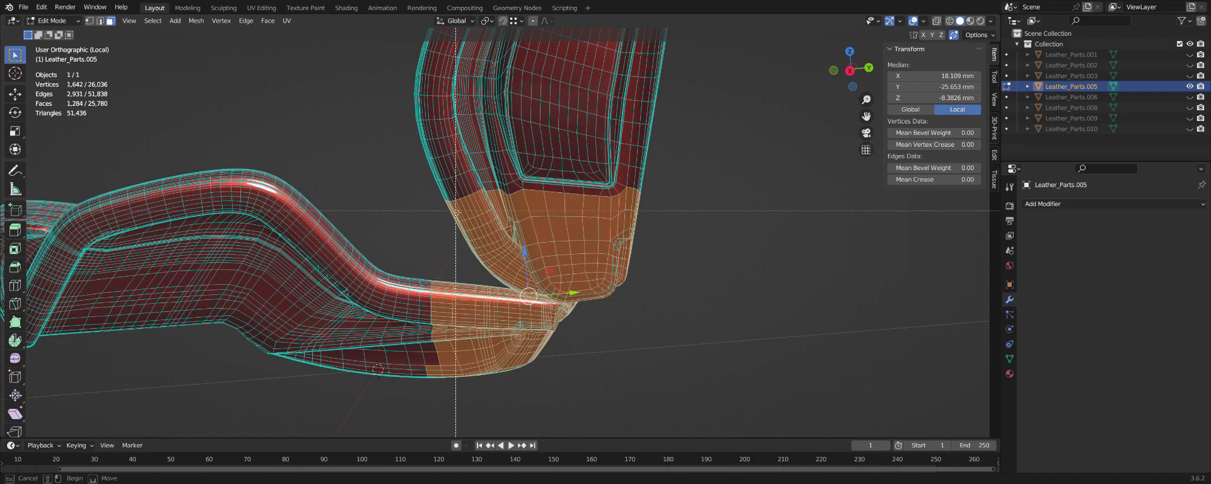
{"action": "left_click_drag", "start_coordinate": [554, 296], "coordinate": [693, 400]}
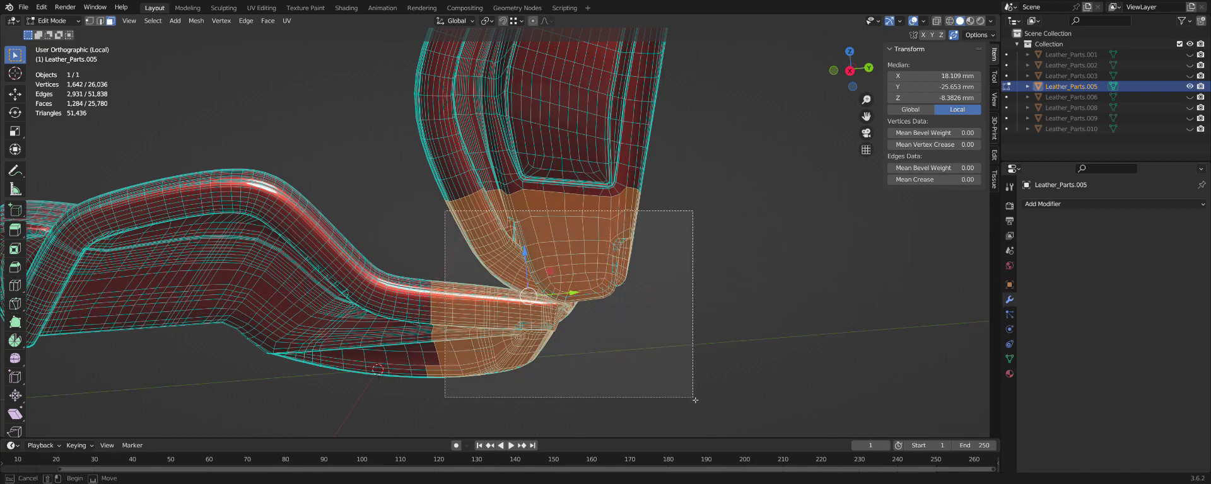
{"action": "mouse_move", "coordinate": [694, 400]}
{"action": "middle_mouse_down"}
{"action": "mouse_move", "coordinate": [493, 250]}
{"action": "mouse_move", "coordinate": [585, 275]}
{"action": "mouse_move", "coordinate": [620, 314]}
{"action": "mouse_move", "coordinate": [593, 301]}
{"action": "mouse_move", "coordinate": [620, 313]}
{"action": "mouse_move", "coordinate": [719, 121]}
{"action": "mouse_move", "coordinate": [585, 149]}
{"action": "mouse_move", "coordinate": [687, 201]}
{"action": "mouse_move", "coordinate": [671, 208]}
{"action": "mouse_move", "coordinate": [603, 200]}
{"action": "mouse_move", "coordinate": [399, 252]}
{"action": "mouse_move", "coordinate": [450, 219]}
{"action": "middle_mouse_up"}
{"action": "key", "text": "alt+a"}
{"action": "scroll", "coordinate": [585, 274], "scroll_direction": "up", "scroll_amount": 4}
{"action": "scroll", "coordinate": [619, 315], "scroll_direction": "up", "scroll_amount": 2}
{"action": "scroll", "coordinate": [584, 149], "scroll_direction": "up", "scroll_amount": 5}
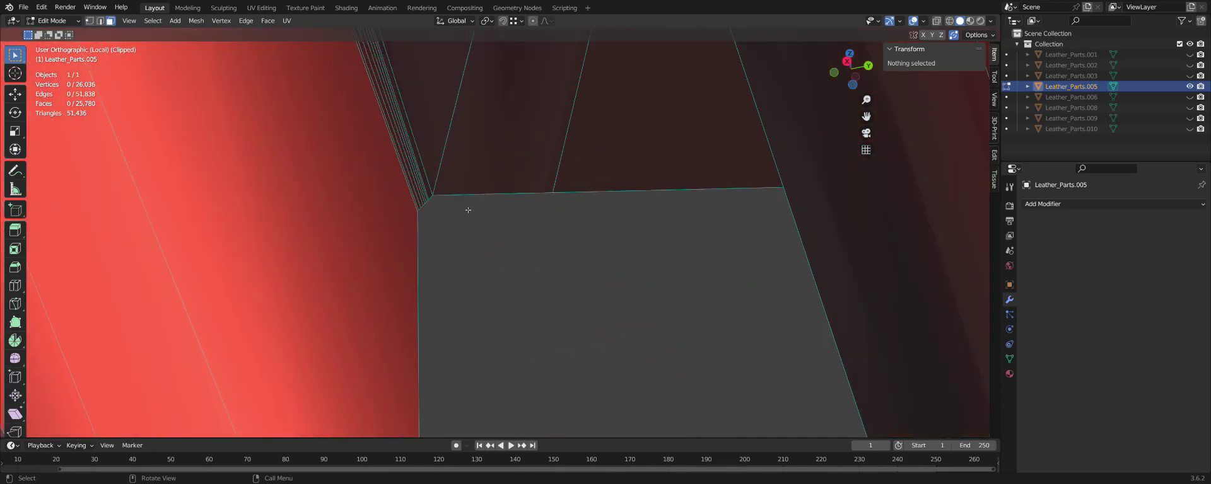
Merge the nine stacked corner vertices At Center, then select the adjacent seam edge.
{"action": "left_click_drag", "start_coordinate": [416, 223], "coordinate": [407, 245]}
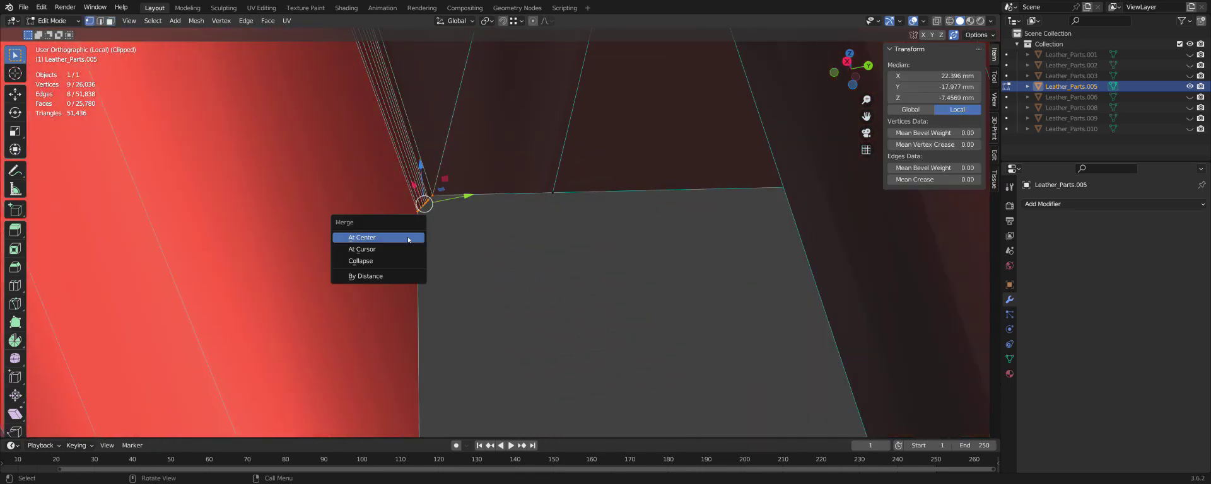
{"action": "left_click", "coordinate": [408, 239]}
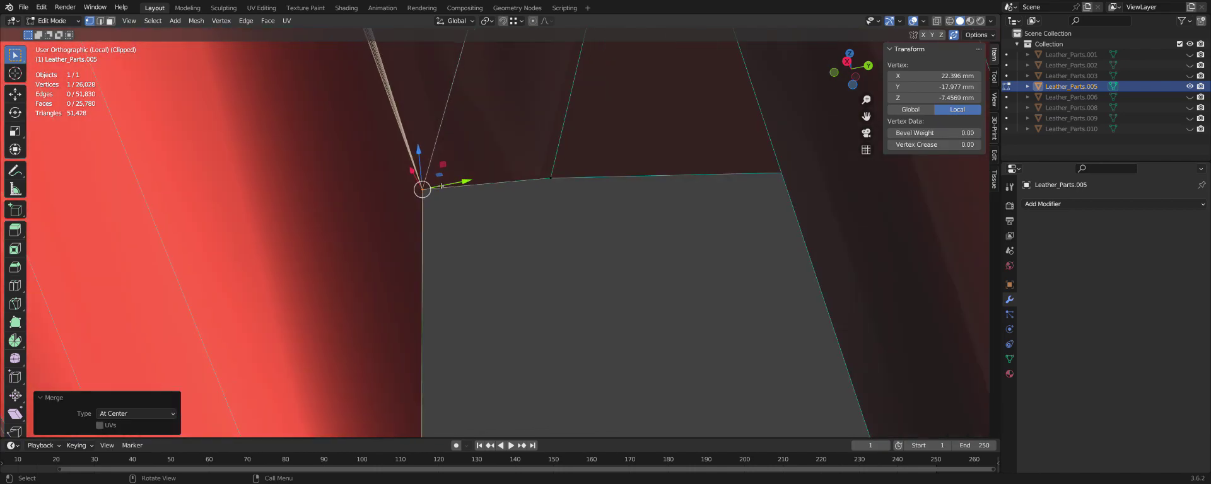
{"action": "scroll", "coordinate": [442, 185], "scroll_direction": "down", "scroll_amount": 3}
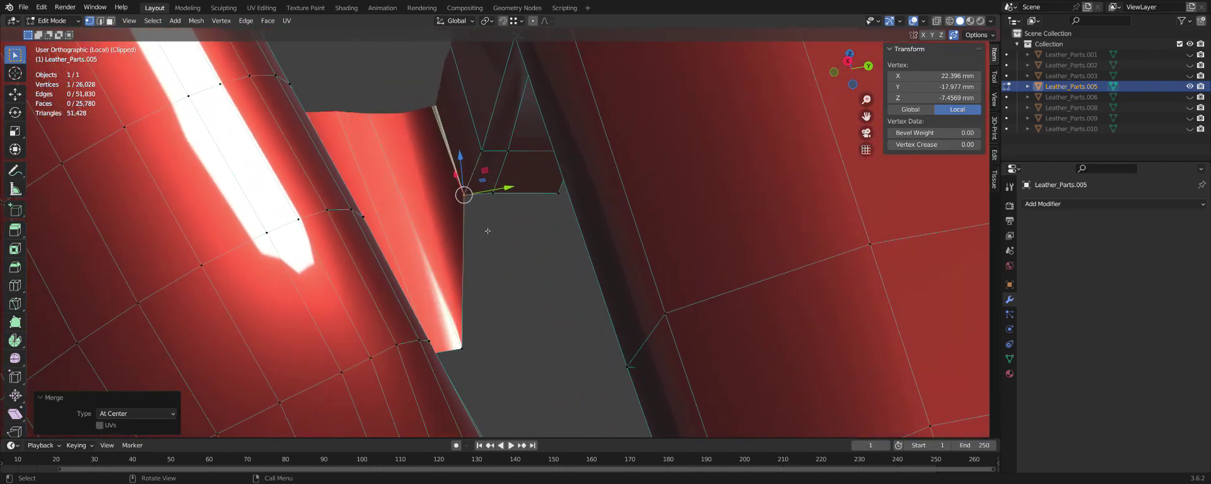
{"action": "scroll", "coordinate": [490, 211], "scroll_direction": "up", "scroll_amount": 3}
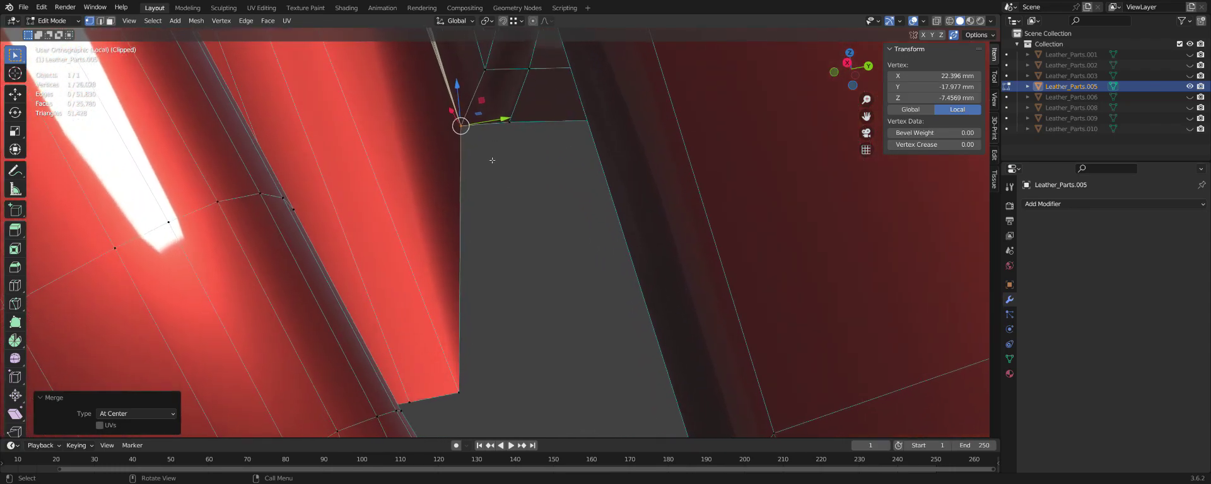
{"action": "left_click", "coordinate": [498, 127]}
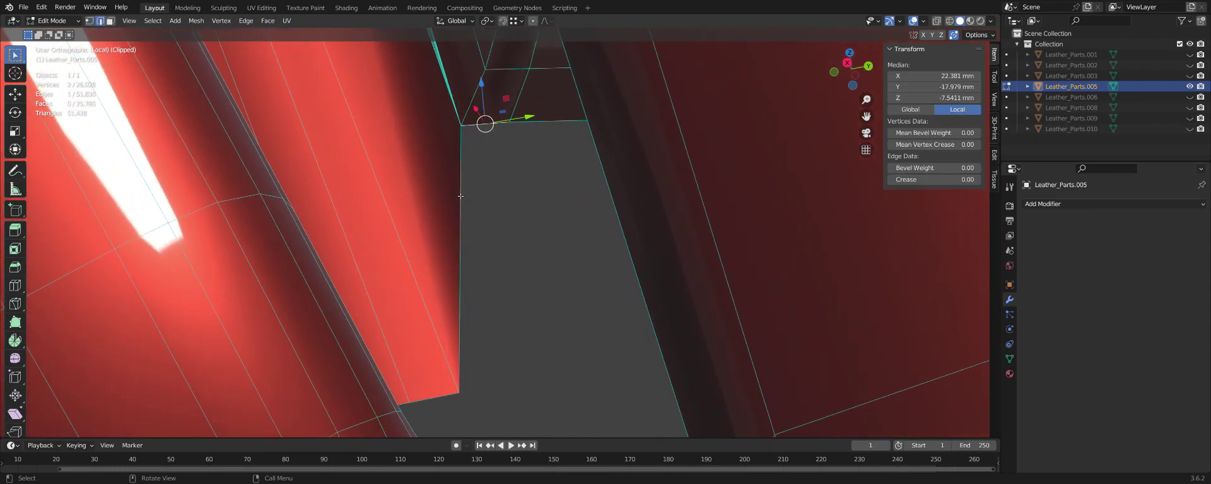
{"action": "mouse_move", "coordinate": [469, 198]}
{"action": "middle_mouse_down"}
{"action": "mouse_move", "coordinate": [473, 241]}
{"action": "mouse_move", "coordinate": [471, 219]}
{"action": "mouse_move", "coordinate": [461, 224]}
{"action": "mouse_move", "coordinate": [514, 162]}
{"action": "mouse_move", "coordinate": [499, 194]}
{"action": "middle_mouse_up"}
{"action": "left_click", "coordinate": [515, 163]}
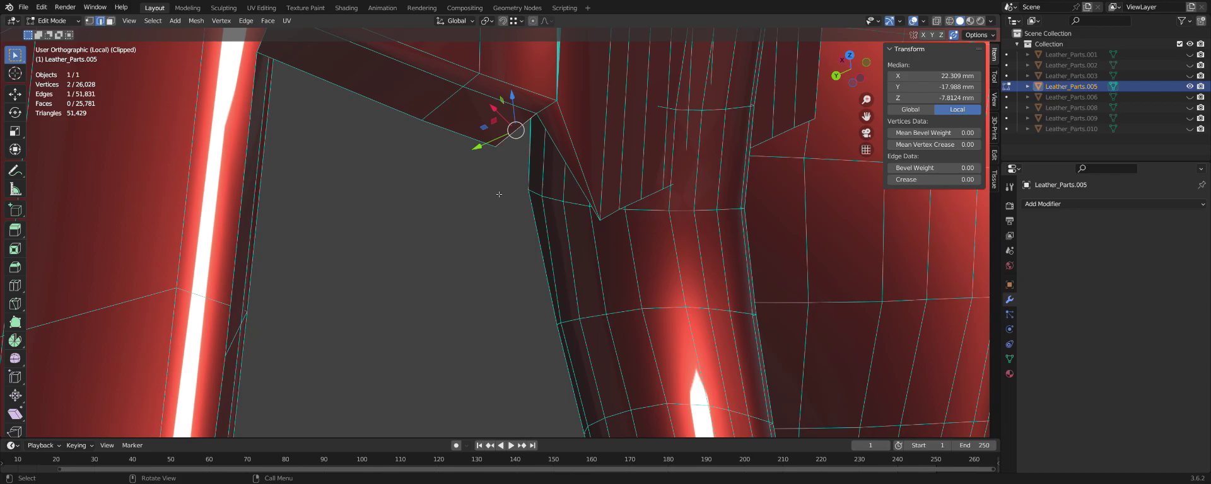
Move the loose corner vertex into place beside the opening.
{"action": "middle_click_drag", "start_coordinate": [498, 194], "coordinate": [486, 156]}
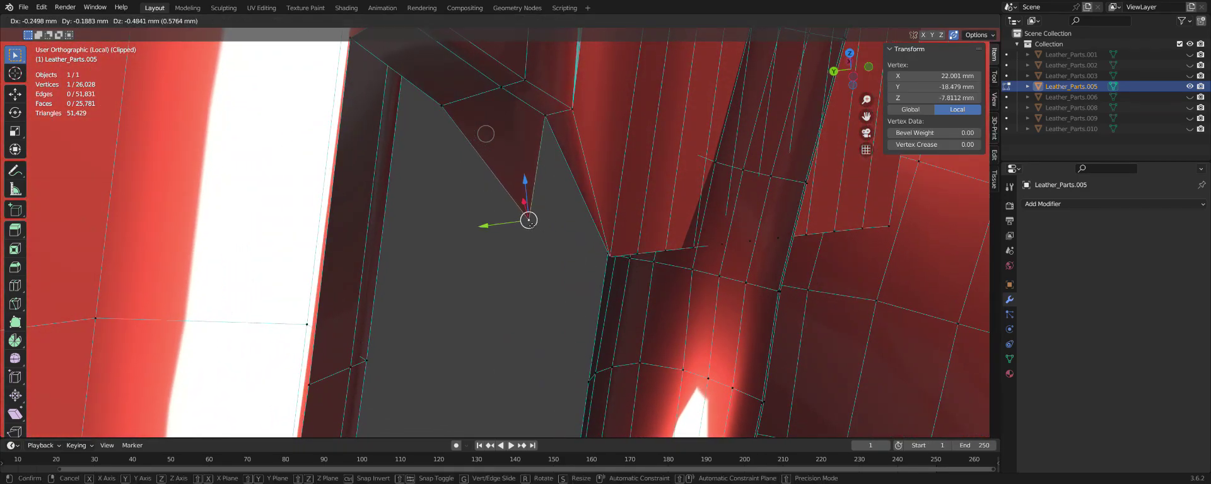
{"action": "left_click", "coordinate": [486, 133]}
{"action": "middle_click_drag", "start_coordinate": [486, 133], "coordinate": [517, 28]}
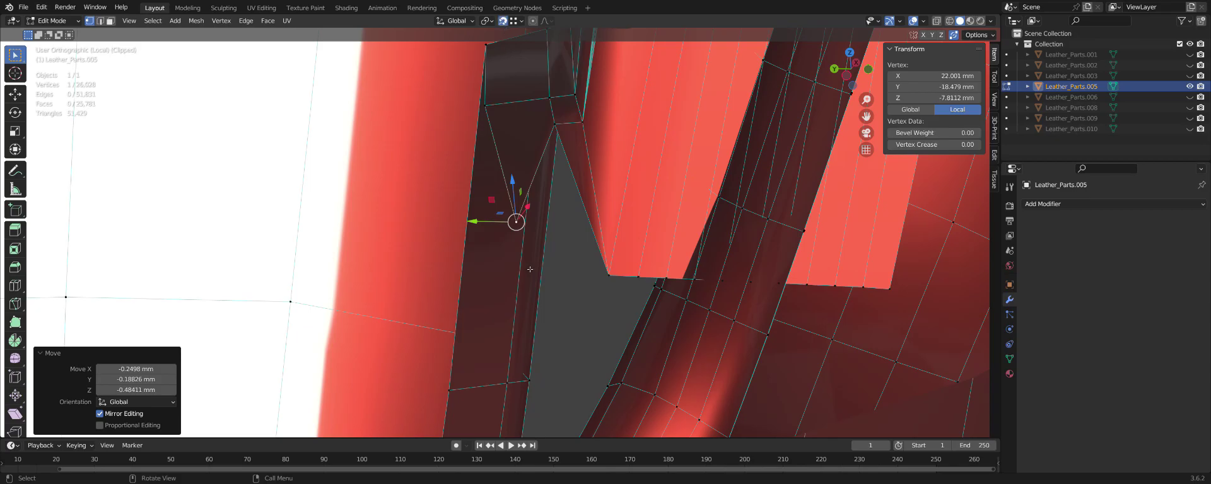
{"action": "left_click", "coordinate": [585, 272]}
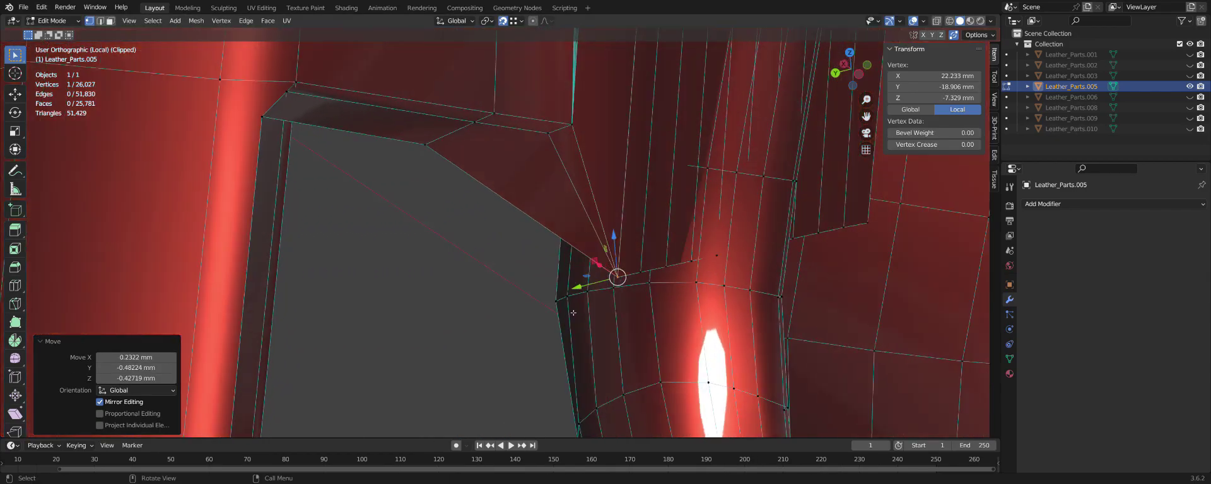
Extrude a vertex from the corner onto the seam with auto-merge, then deselect.
{"action": "mouse_move", "coordinate": [585, 272]}
{"action": "middle_mouse_down"}
{"action": "mouse_move", "coordinate": [532, 295]}
{"action": "mouse_move", "coordinate": [505, 259]}
{"action": "middle_mouse_up"}
{"action": "scroll", "coordinate": [531, 295], "scroll_direction": "up", "scroll_amount": 5}
{"action": "scroll", "coordinate": [532, 295], "scroll_direction": "down", "scroll_amount": 5}
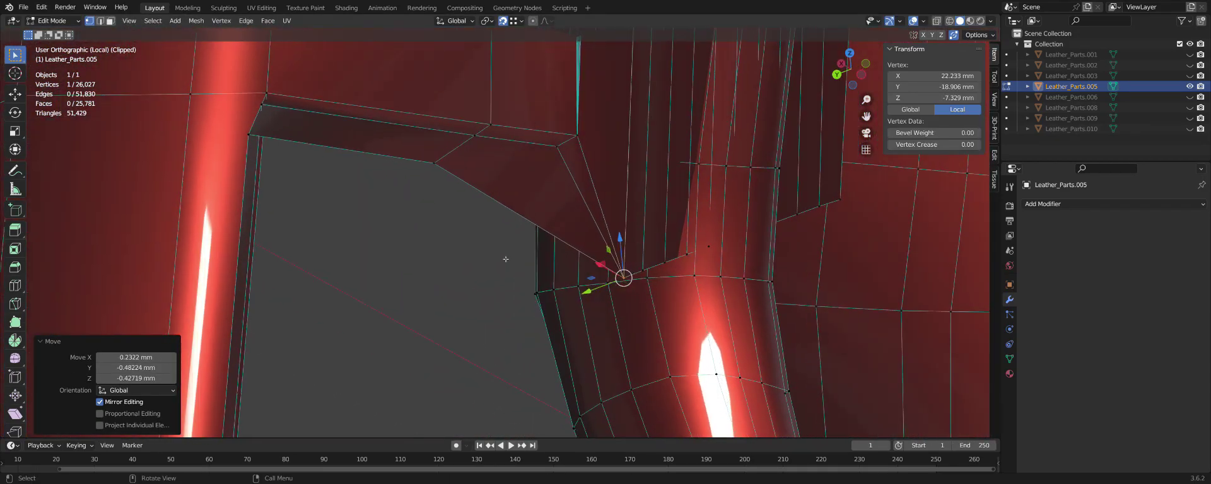
{"action": "right_click", "coordinate": [502, 243], "text": "ctrl"}
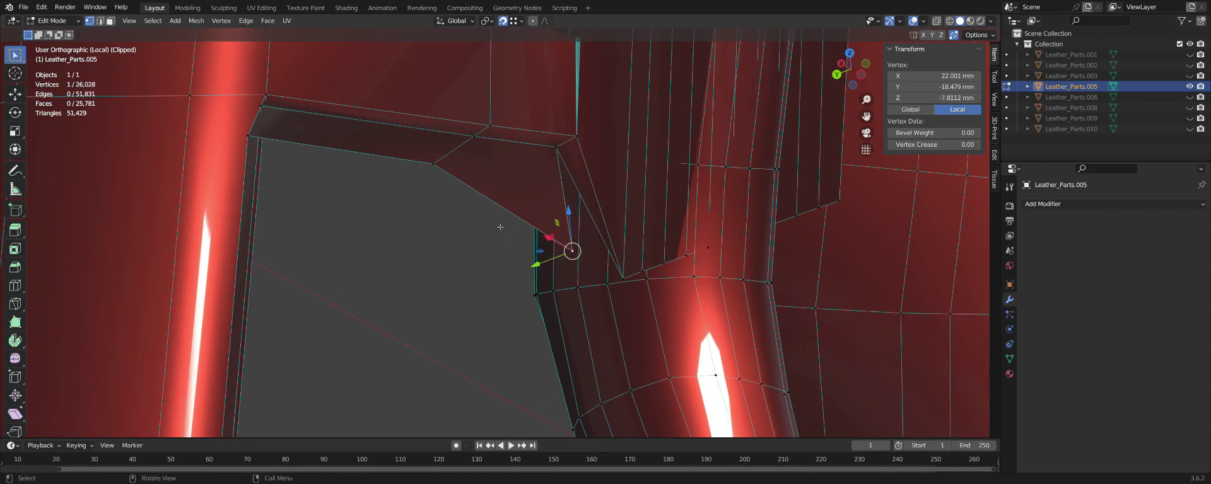
{"action": "middle_click_drag", "start_coordinate": [492, 222], "coordinate": [539, 228]}
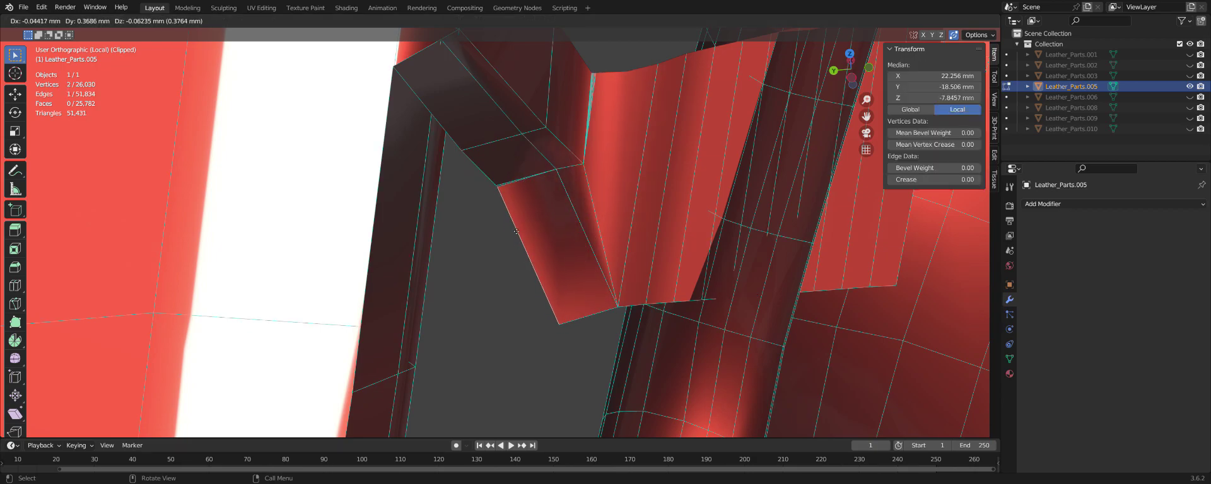
{"action": "left_click", "coordinate": [497, 191]}
{"action": "left_click", "coordinate": [494, 314]}
{"action": "mouse_move", "coordinate": [494, 314]}
{"action": "middle_mouse_down"}
{"action": "mouse_move", "coordinate": [516, 317]}
{"action": "mouse_move", "coordinate": [590, 111]}
{"action": "mouse_move", "coordinate": [594, 188]}
{"action": "mouse_move", "coordinate": [460, 184]}
{"action": "mouse_move", "coordinate": [667, 217]}
{"action": "mouse_move", "coordinate": [645, 230]}
{"action": "mouse_move", "coordinate": [541, 233]}
{"action": "mouse_move", "coordinate": [603, 227]}
{"action": "middle_mouse_up"}
{"action": "scroll", "coordinate": [516, 317], "scroll_direction": "down", "scroll_amount": 3}
{"action": "scroll", "coordinate": [527, 312], "scroll_direction": "down", "scroll_amount": 2}
{"action": "scroll", "coordinate": [527, 311], "scroll_direction": "up", "scroll_amount": 3}
Select the first face of the next stray strip.
{"action": "scroll", "coordinate": [677, 234], "scroll_direction": "up", "scroll_amount": 5}
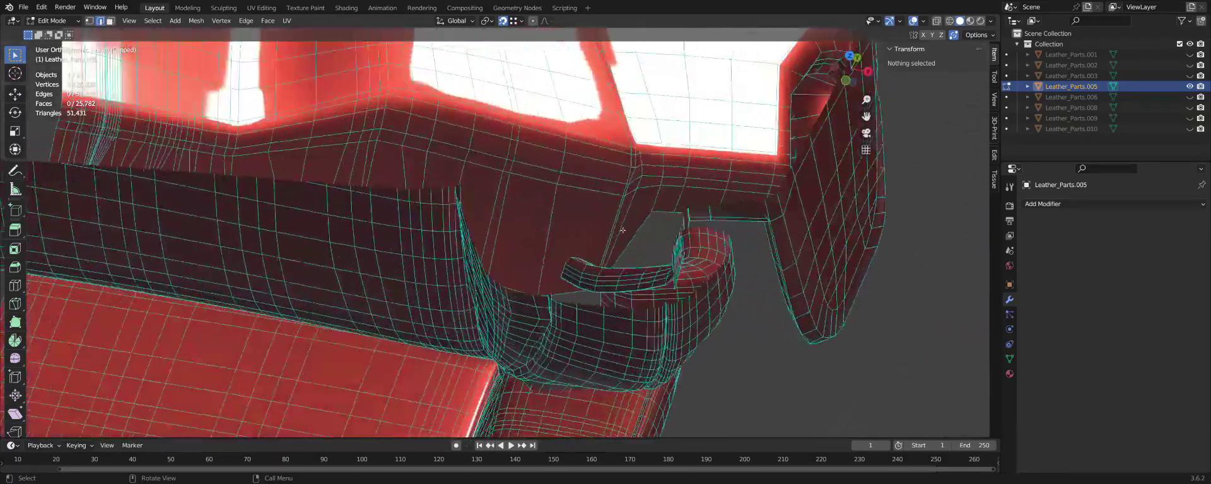
{"action": "scroll", "coordinate": [751, 239], "scroll_direction": "up", "scroll_amount": 4}
{"action": "middle_click_drag", "start_coordinate": [751, 240], "coordinate": [825, 245]}
{"action": "left_click", "coordinate": [889, 286]}
{"action": "mouse_move", "coordinate": [890, 286]}
{"action": "middle_mouse_down"}
{"action": "mouse_move", "coordinate": [800, 256]}
{"action": "mouse_move", "coordinate": [667, 254]}
{"action": "middle_mouse_up"}
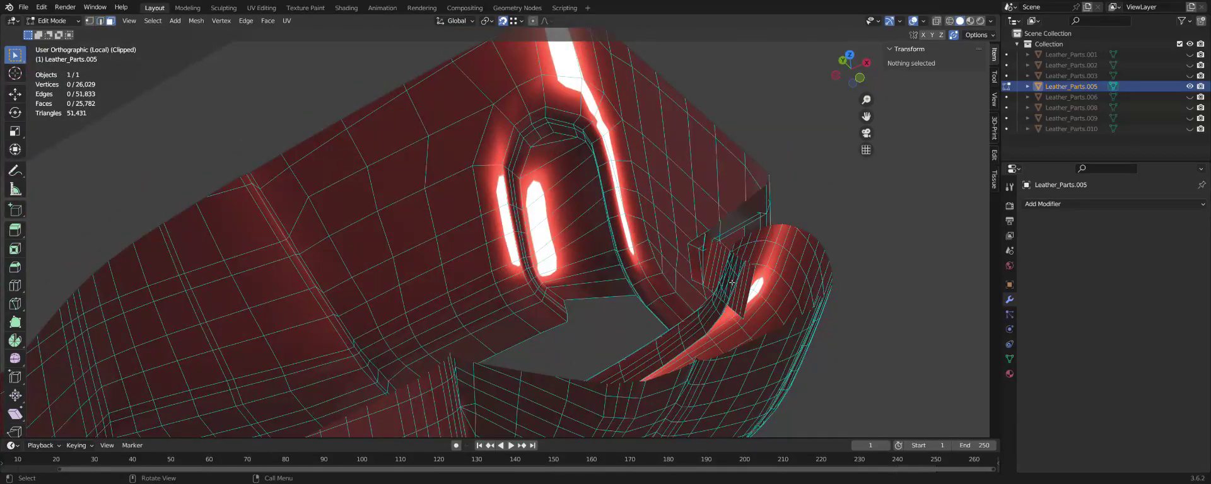
{"action": "scroll", "coordinate": [731, 294], "scroll_direction": "down", "scroll_amount": 4}
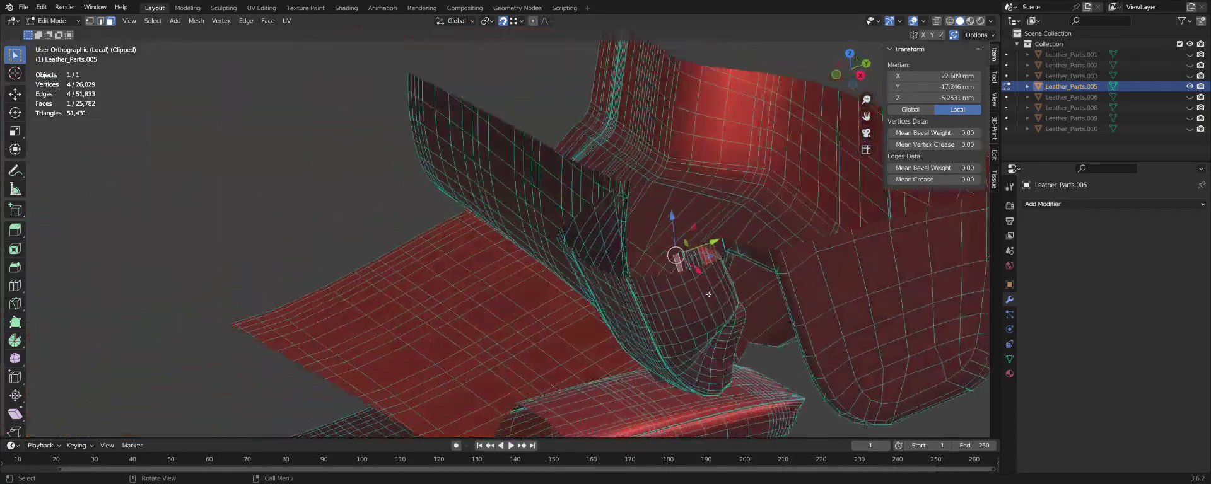
{"action": "middle_click_drag", "start_coordinate": [732, 294], "coordinate": [703, 291]}
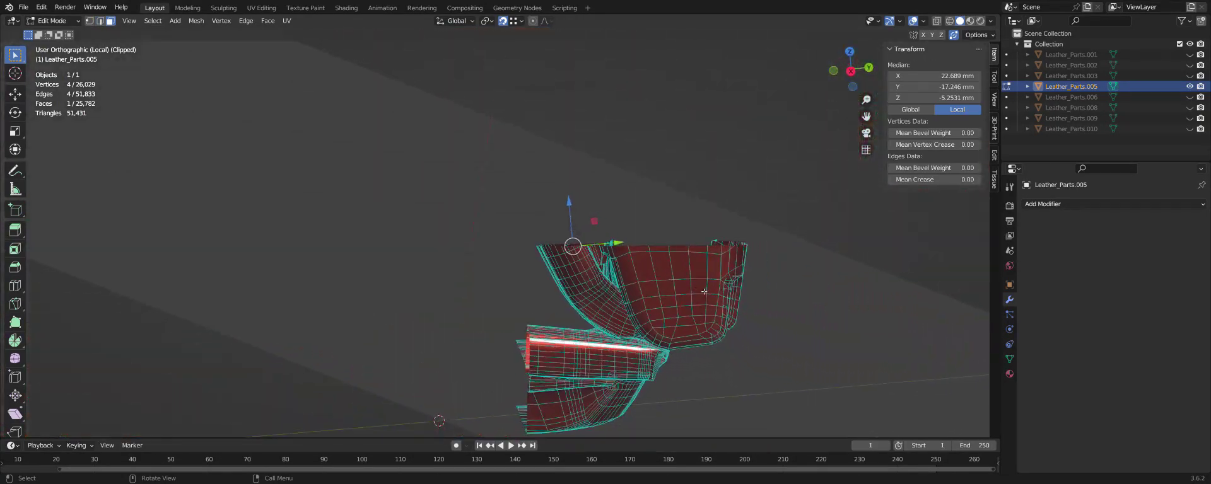
Reset clipping, clip the view to a box around that face, and view it from below.
{"action": "key", "text": "alt+b"}
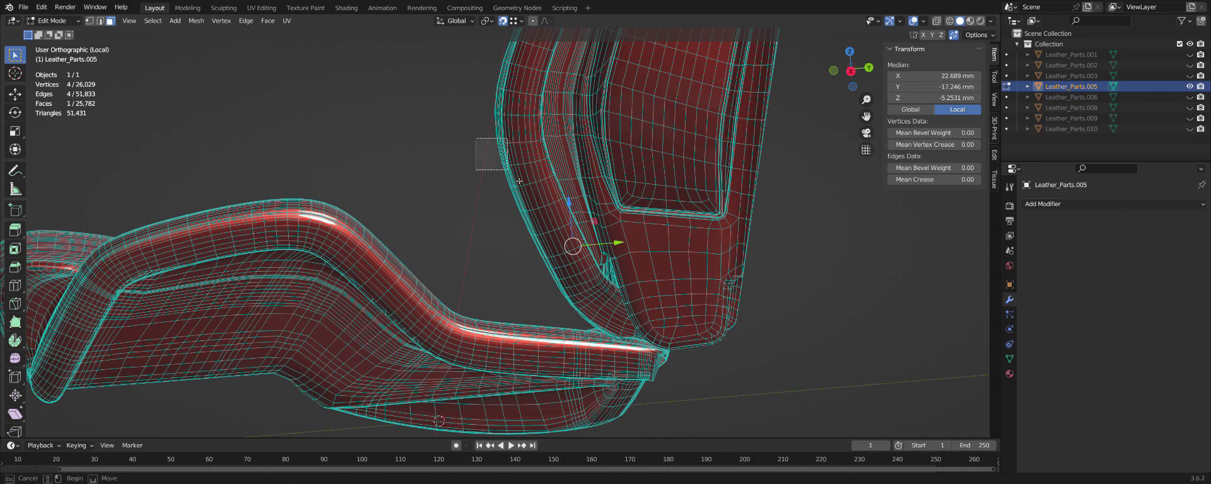
{"action": "left_click_drag", "start_coordinate": [773, 296], "coordinate": [771, 293]}
{"action": "mouse_move", "coordinate": [771, 293]}
{"action": "middle_mouse_down"}
{"action": "mouse_move", "coordinate": [696, 285]}
{"action": "mouse_move", "coordinate": [738, 285]}
{"action": "mouse_move", "coordinate": [816, 162]}
{"action": "mouse_move", "coordinate": [742, 241]}
{"action": "middle_mouse_up"}
{"action": "scroll", "coordinate": [696, 285], "scroll_direction": "up", "scroll_amount": 3}
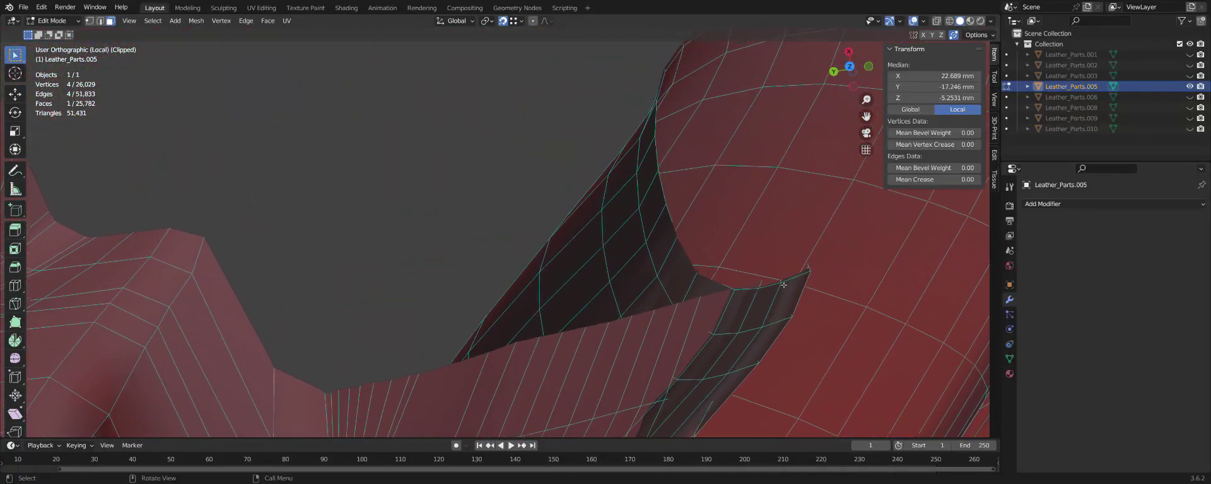
{"action": "scroll", "coordinate": [743, 241], "scroll_direction": "down", "scroll_amount": 2}
{"action": "scroll", "coordinate": [725, 244], "scroll_direction": "down", "scroll_amount": 3}
{"action": "scroll", "coordinate": [699, 246], "scroll_direction": "down", "scroll_amount": 3}
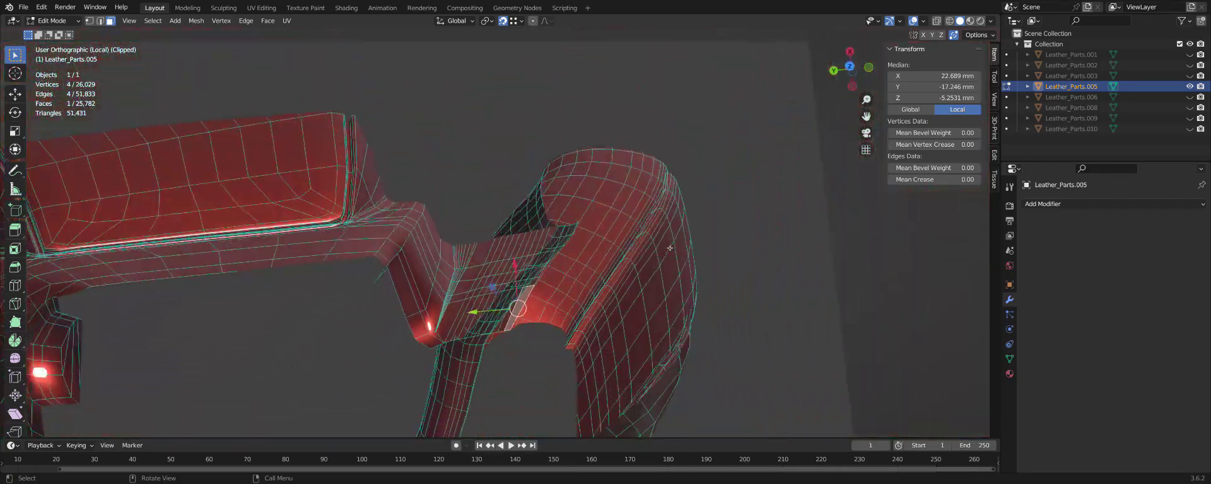
{"action": "scroll", "coordinate": [670, 248], "scroll_direction": "down", "scroll_amount": 1}
{"action": "mouse_move", "coordinate": [670, 247]}
{"action": "middle_mouse_down"}
{"action": "mouse_move", "coordinate": [514, 224]}
{"action": "mouse_move", "coordinate": [568, 253]}
{"action": "middle_mouse_up"}
{"action": "scroll", "coordinate": [700, 232], "scroll_direction": "up", "scroll_amount": 5}
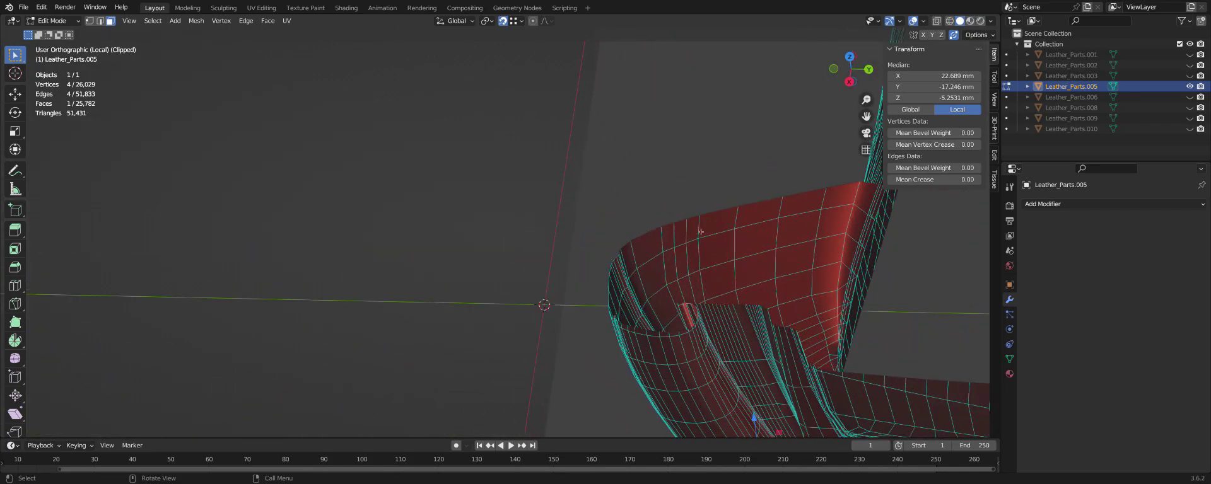
{"action": "middle_click_drag", "start_coordinate": [674, 236], "coordinate": [764, 269]}
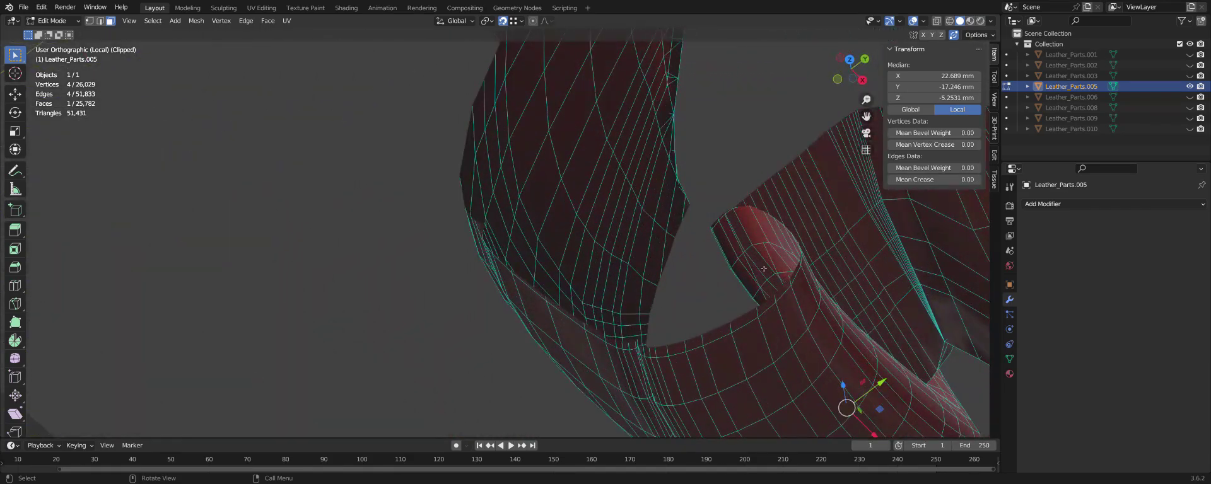
{"action": "scroll", "coordinate": [728, 245], "scroll_direction": "up", "scroll_amount": 2}
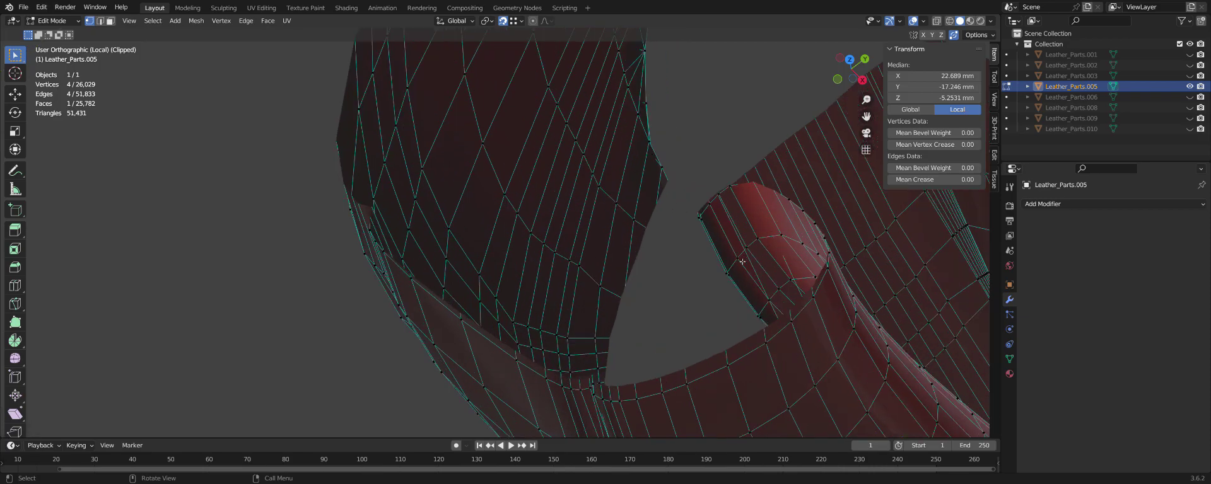
{"action": "scroll", "coordinate": [734, 244], "scroll_direction": "up", "scroll_amount": 2}
{"action": "scroll", "coordinate": [741, 244], "scroll_direction": "up", "scroll_amount": 2}
{"action": "scroll", "coordinate": [747, 243], "scroll_direction": "up", "scroll_amount": 2}
{"action": "mouse_move", "coordinate": [747, 243]}
{"action": "middle_mouse_down"}
{"action": "mouse_move", "coordinate": [633, 205]}
{"action": "mouse_move", "coordinate": [712, 366]}
{"action": "mouse_move", "coordinate": [637, 268]}
{"action": "middle_mouse_up"}
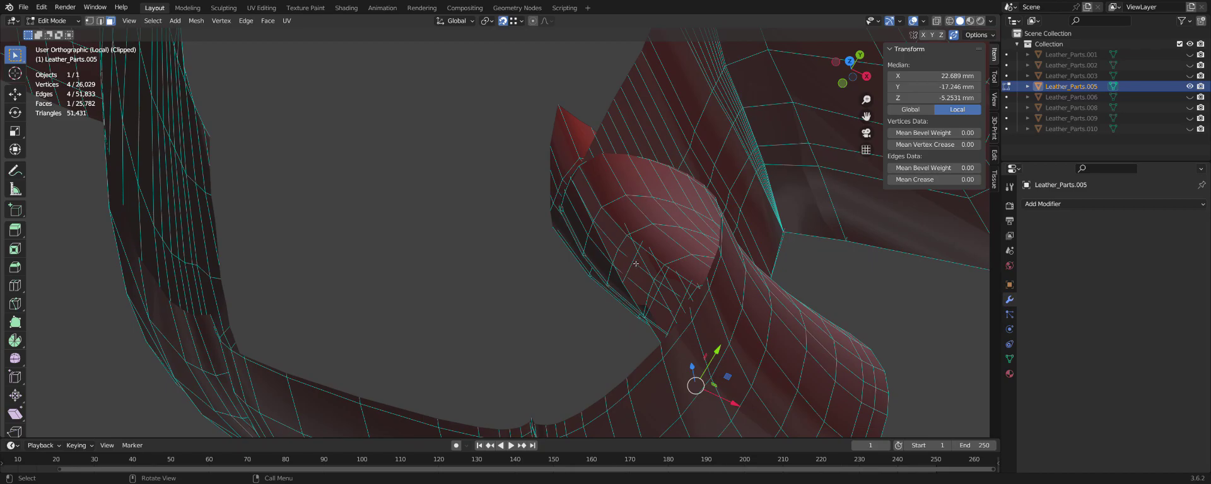
Extend the strip selection and delete its five stray faces.
{"action": "left_click", "coordinate": [632, 261], "text": "ctrl"}
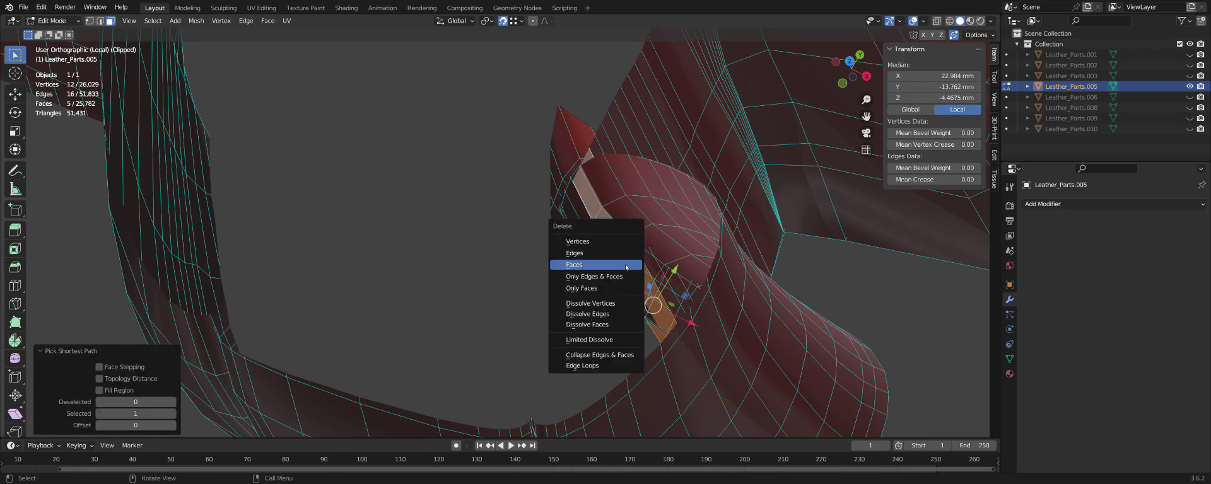
{"action": "left_click", "coordinate": [626, 267]}
{"action": "mouse_move", "coordinate": [579, 248]}
{"action": "middle_mouse_down"}
{"action": "mouse_move", "coordinate": [660, 283]}
{"action": "mouse_move", "coordinate": [774, 234]}
{"action": "mouse_move", "coordinate": [667, 283]}
{"action": "mouse_move", "coordinate": [632, 325]}
{"action": "mouse_move", "coordinate": [637, 354]}
{"action": "middle_mouse_up"}
{"action": "scroll", "coordinate": [718, 259], "scroll_direction": "up", "scroll_amount": 3}
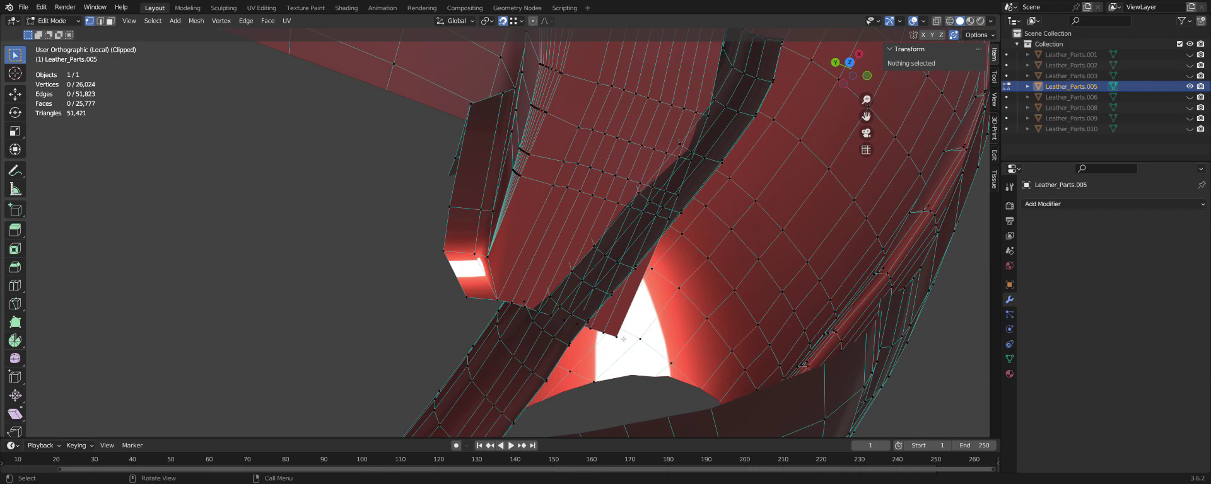
Select the nine-vertex seam path and scale it to 0.364, then deselect all.
{"action": "left_click", "coordinate": [513, 305], "text": "ctrl"}
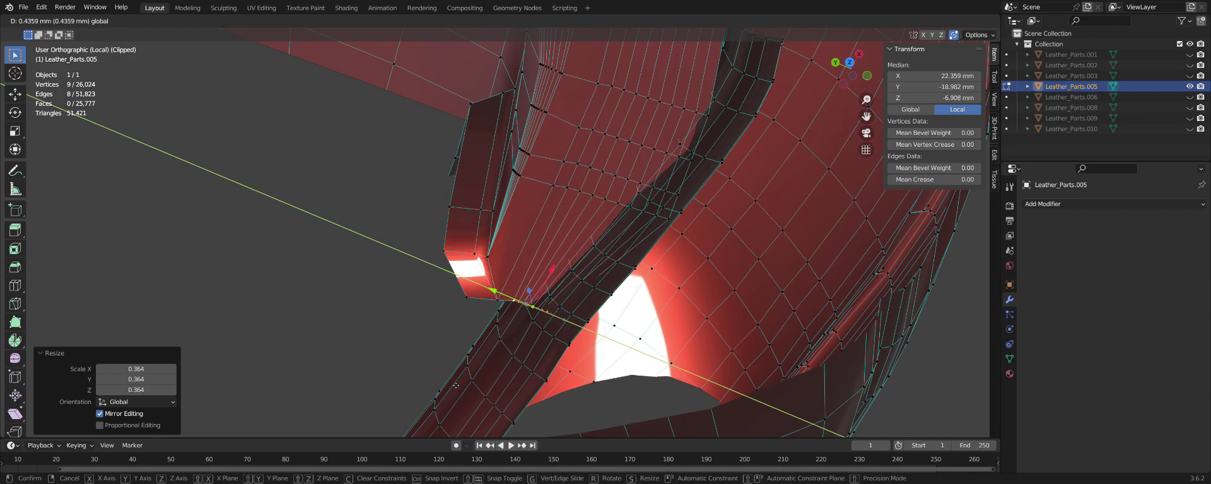
{"action": "left_click", "coordinate": [452, 380]}
{"action": "left_click", "coordinate": [409, 333]}
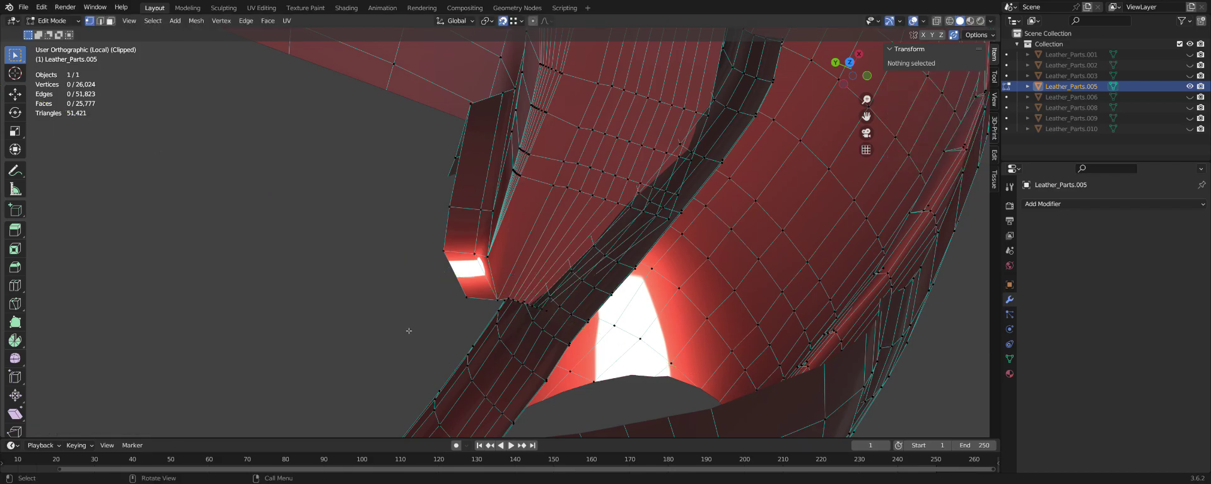
{"action": "mouse_move", "coordinate": [408, 333]}
{"action": "middle_mouse_down"}
{"action": "mouse_move", "coordinate": [551, 293]}
{"action": "mouse_move", "coordinate": [543, 267]}
{"action": "mouse_move", "coordinate": [583, 229]}
{"action": "mouse_move", "coordinate": [581, 280]}
{"action": "middle_mouse_up"}
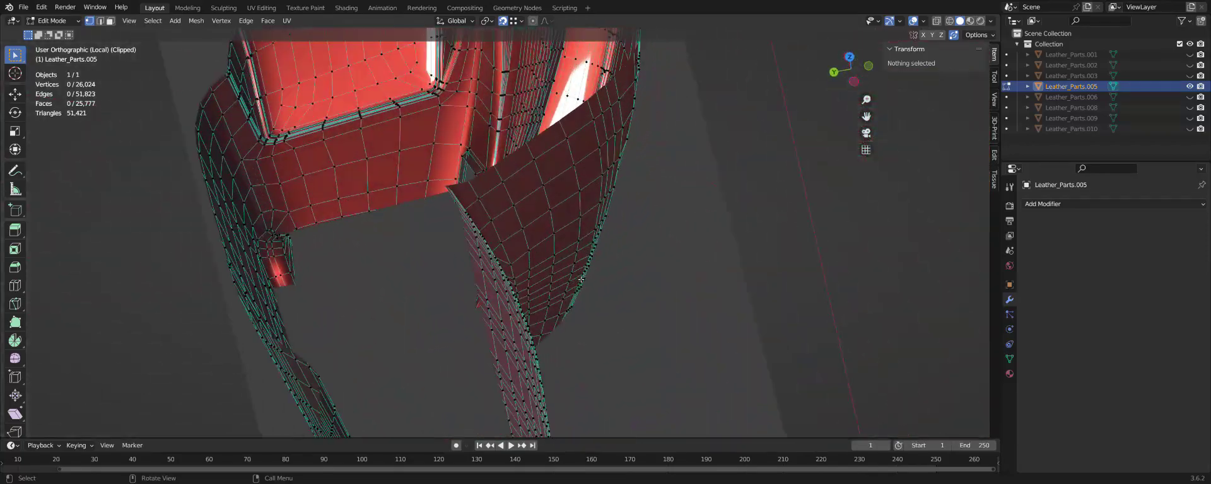
Clear the view clipping so the whole seat shows again.
{"action": "scroll", "coordinate": [581, 280], "scroll_direction": "up", "scroll_amount": 5}
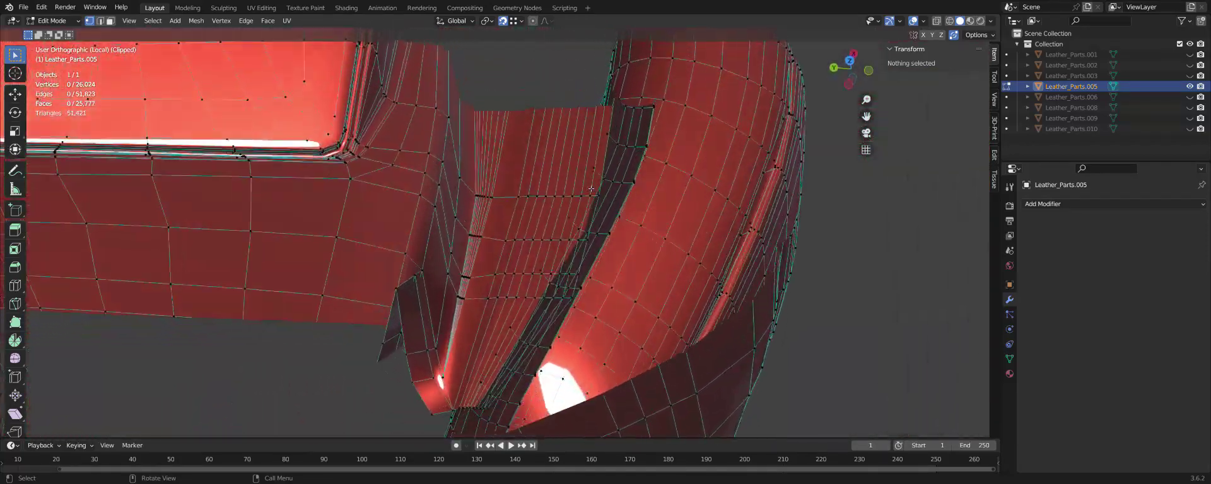
{"action": "middle_click_drag", "start_coordinate": [580, 279], "coordinate": [654, 170]}
{"action": "scroll", "coordinate": [654, 169], "scroll_direction": "down", "scroll_amount": 5}
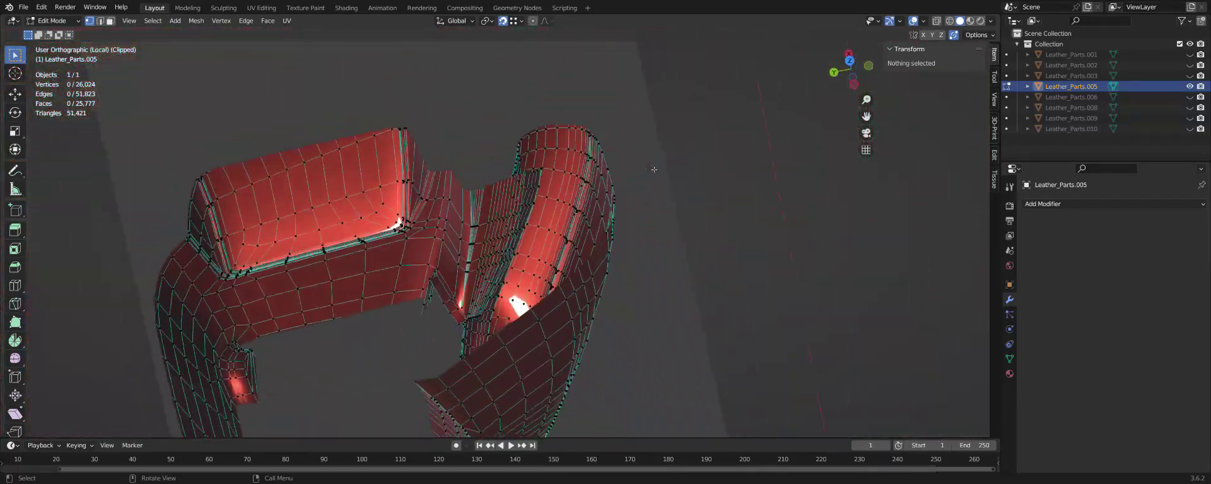
{"action": "key", "text": "alt+b"}
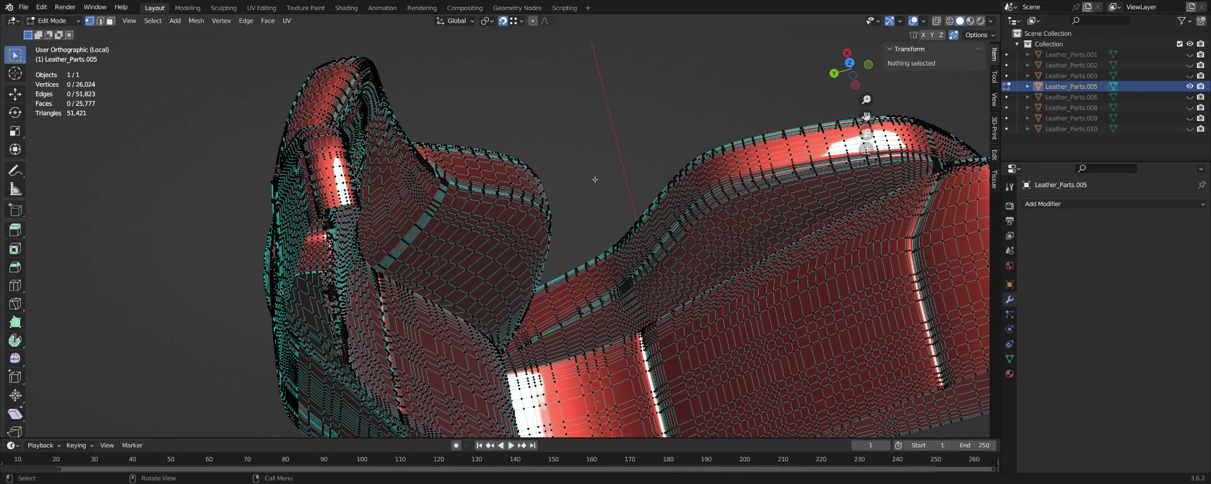
{"action": "scroll", "coordinate": [518, 213], "scroll_direction": "down", "scroll_amount": 3}
{"action": "middle_click_drag", "start_coordinate": [519, 214], "coordinate": [523, 215]}
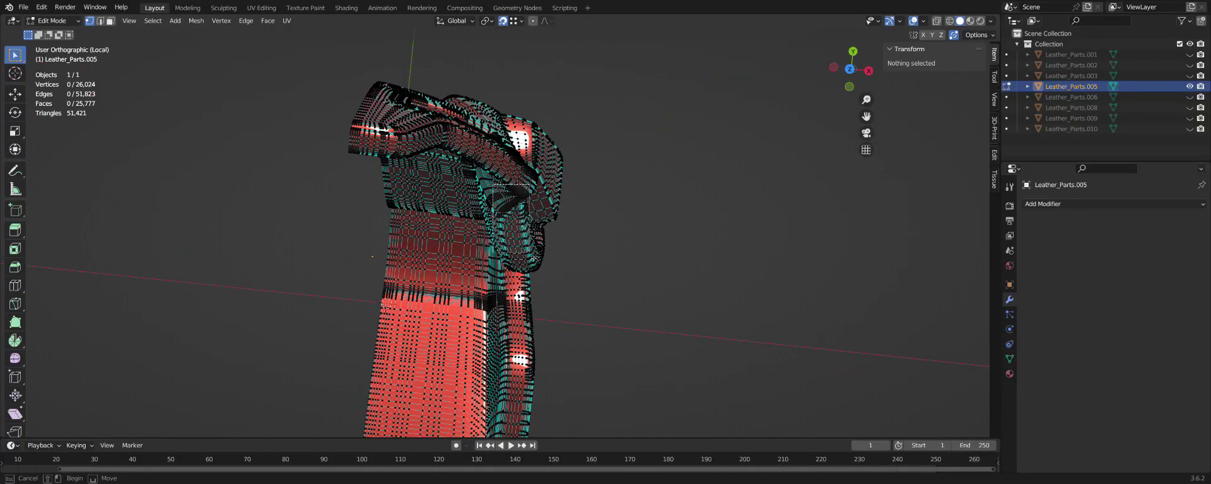
Clip the view to a box around another seat strap and zoom in on it.
{"action": "left_click_drag", "start_coordinate": [569, 297], "coordinate": [561, 289]}
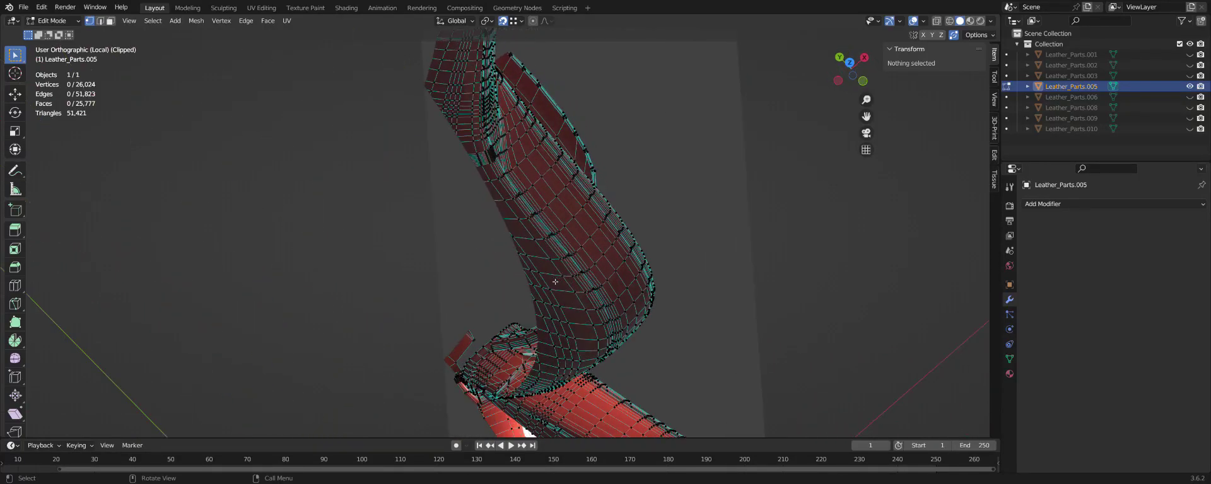
{"action": "middle_click_drag", "start_coordinate": [555, 282], "coordinate": [569, 278]}
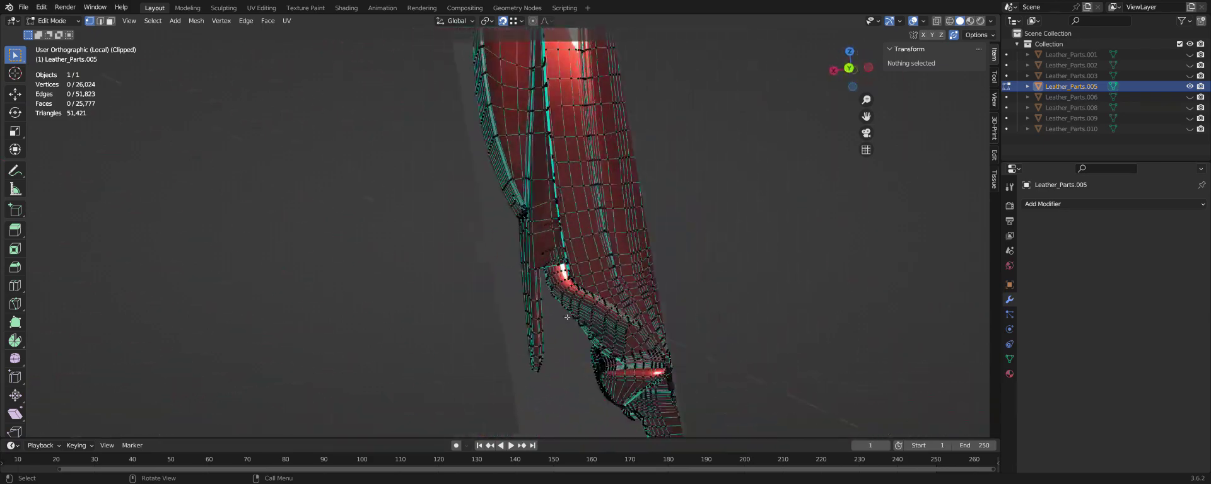
{"action": "scroll", "coordinate": [571, 292], "scroll_direction": "up", "scroll_amount": 3}
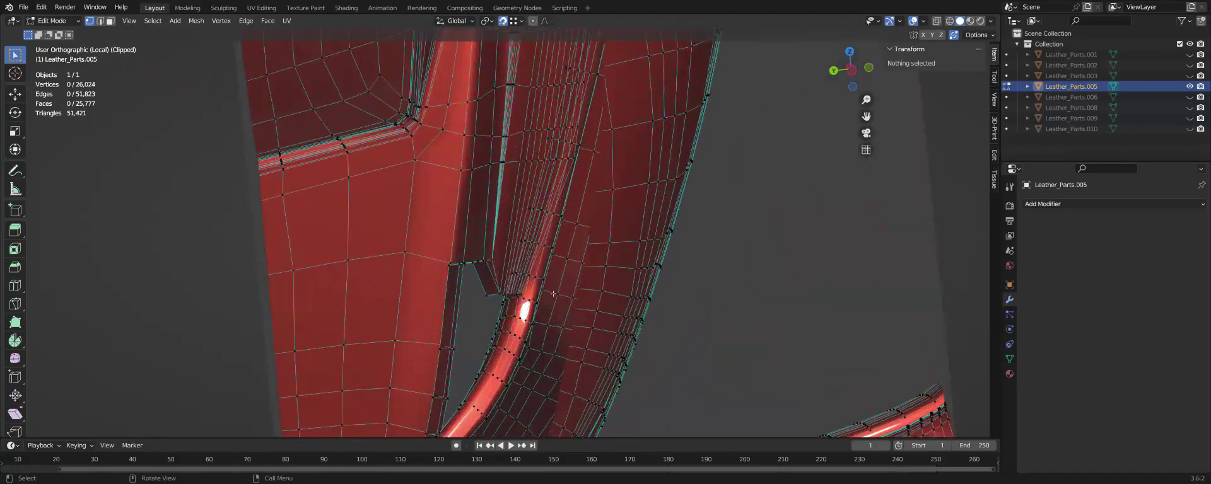
{"action": "scroll", "coordinate": [555, 293], "scroll_direction": "up", "scroll_amount": 2}
{"action": "scroll", "coordinate": [542, 293], "scroll_direction": "up", "scroll_amount": 2}
{"action": "mouse_move", "coordinate": [532, 294]}
{"action": "middle_mouse_down"}
{"action": "mouse_move", "coordinate": [549, 291]}
{"action": "mouse_move", "coordinate": [503, 307]}
{"action": "middle_mouse_up"}
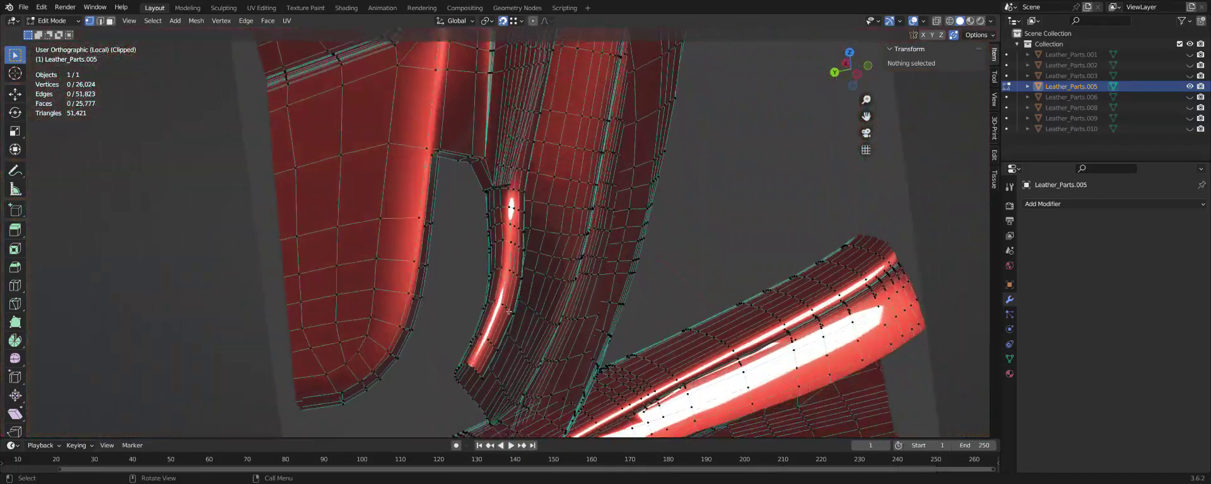
{"action": "scroll", "coordinate": [503, 306], "scroll_direction": "down", "scroll_amount": 2}
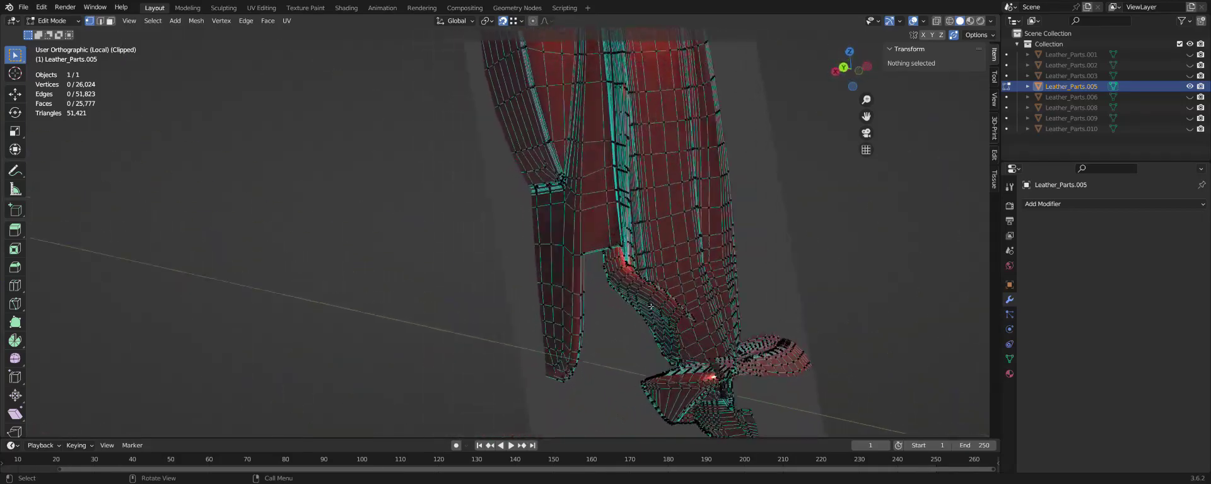
{"action": "scroll", "coordinate": [599, 337], "scroll_direction": "up", "scroll_amount": 3}
Select the stray strip along the strap edge, from the tip face by shortest path.
{"action": "scroll", "coordinate": [630, 344], "scroll_direction": "up", "scroll_amount": 2}
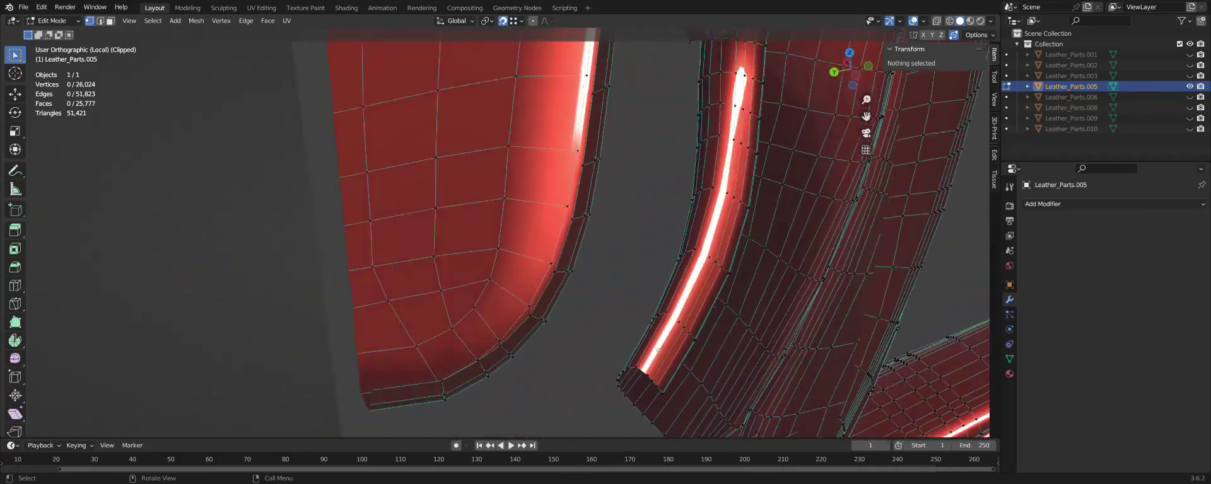
{"action": "scroll", "coordinate": [661, 349], "scroll_direction": "up", "scroll_amount": 2}
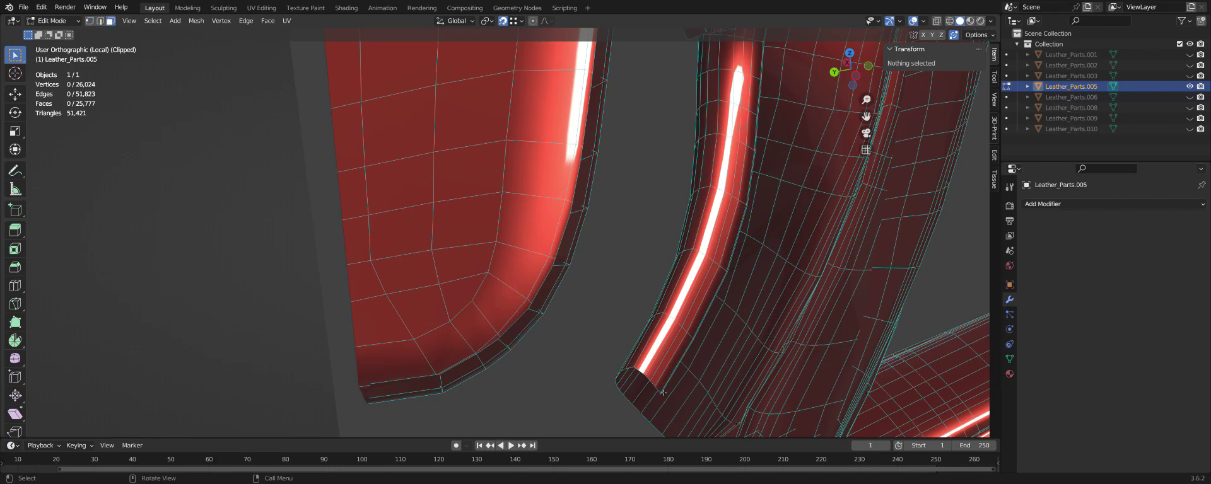
{"action": "scroll", "coordinate": [662, 389], "scroll_direction": "up", "scroll_amount": 2}
{"action": "scroll", "coordinate": [621, 350], "scroll_direction": "up", "scroll_amount": 2}
{"action": "scroll", "coordinate": [578, 310], "scroll_direction": "up", "scroll_amount": 2}
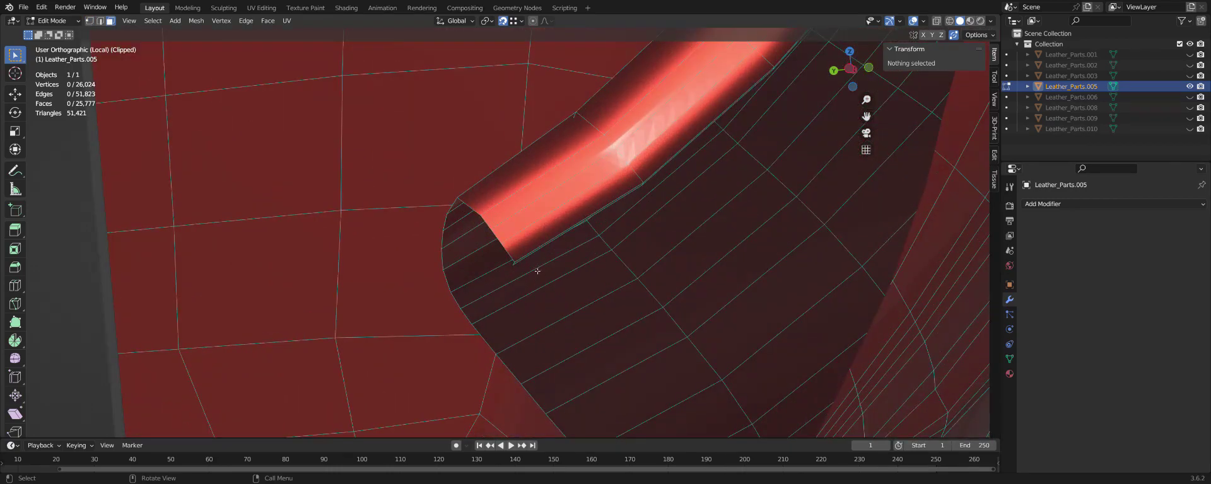
{"action": "scroll", "coordinate": [481, 211], "scroll_direction": "up", "scroll_amount": 2}
{"action": "left_click", "coordinate": [486, 210]}
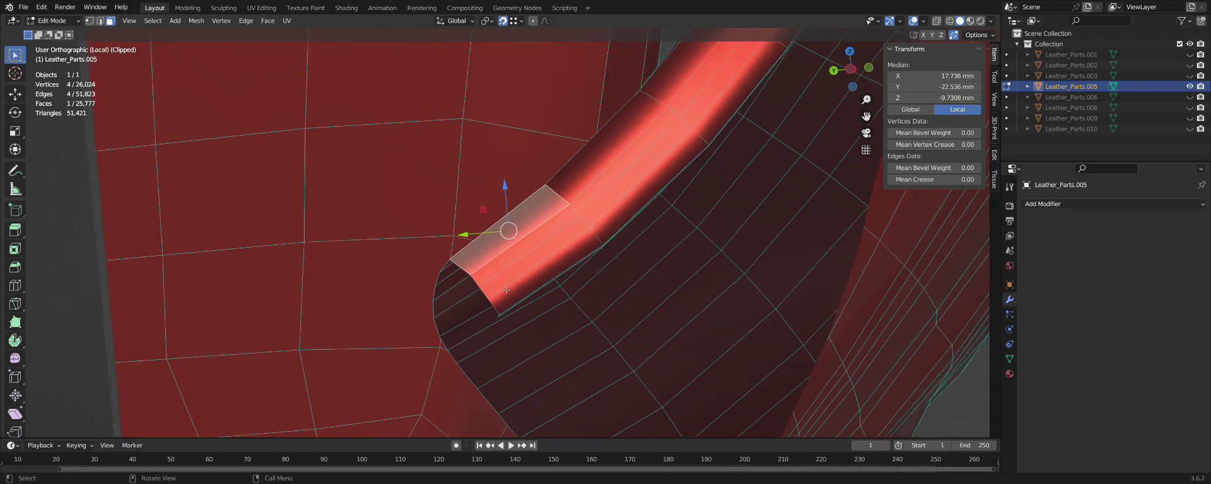
{"action": "middle_click_drag", "start_coordinate": [494, 216], "coordinate": [523, 294]}
{"action": "middle_click_drag", "start_coordinate": [547, 311], "coordinate": [549, 268]}
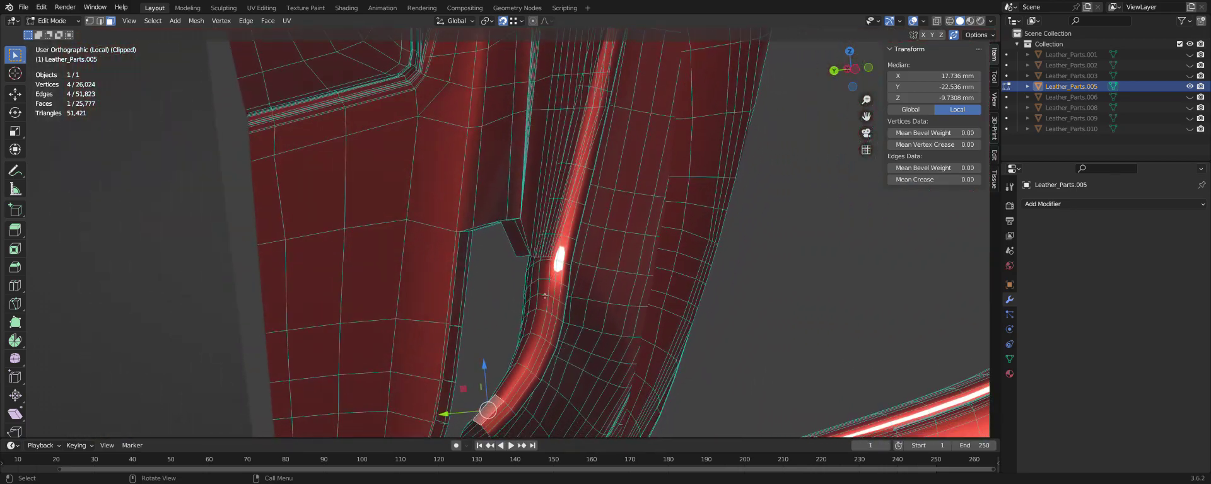
{"action": "left_click", "coordinate": [549, 268], "text": "ctrl"}
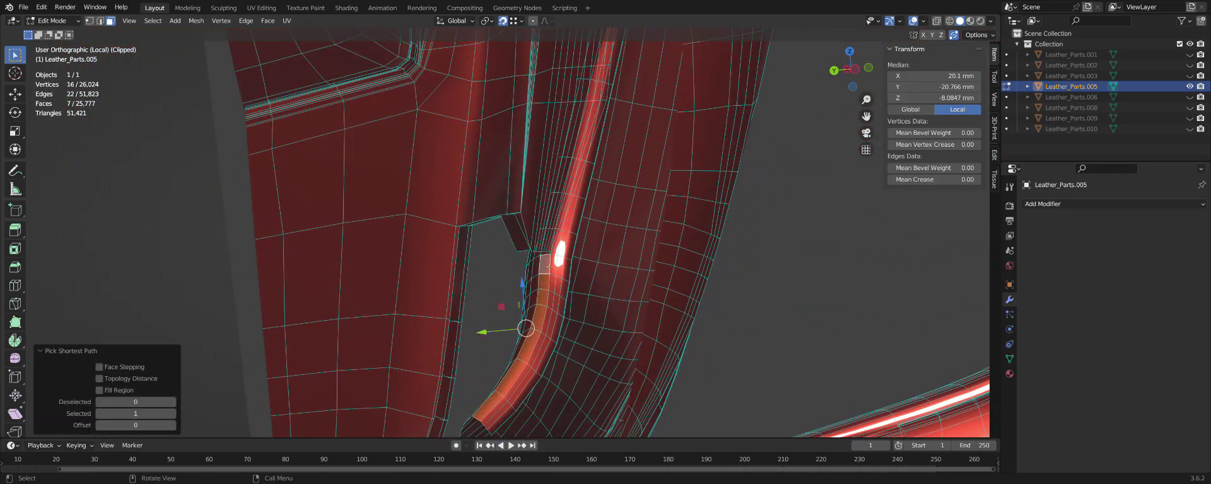
Delete the 11 selected strip faces, leaving 25,766 faces.
{"action": "scroll", "coordinate": [549, 268], "scroll_direction": "up", "scroll_amount": 1}
{"action": "scroll", "coordinate": [542, 284], "scroll_direction": "up", "scroll_amount": 1}
{"action": "scroll", "coordinate": [533, 309], "scroll_direction": "up", "scroll_amount": 1}
{"action": "scroll", "coordinate": [521, 335], "scroll_direction": "up", "scroll_amount": 2}
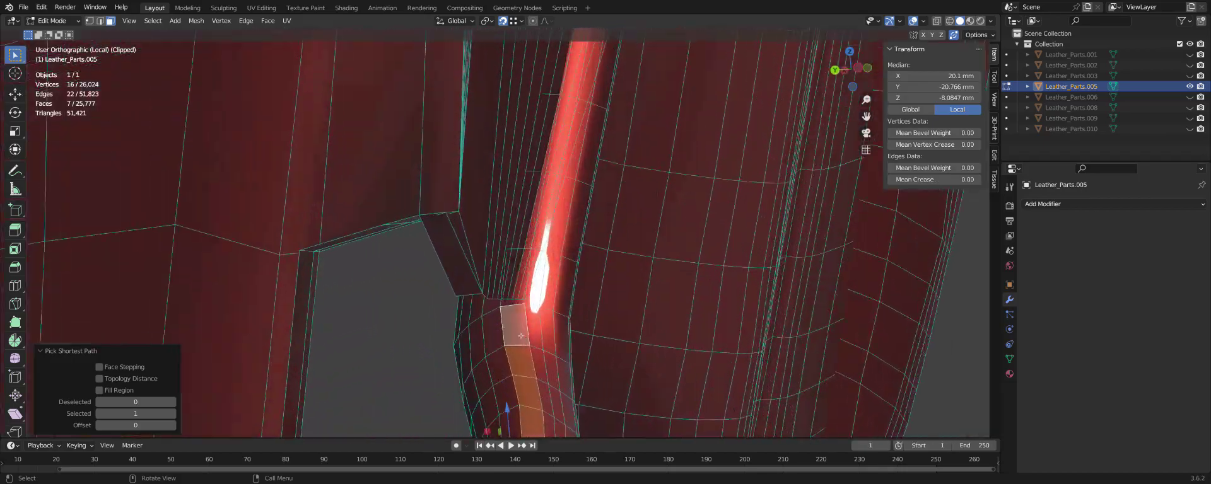
{"action": "mouse_move", "coordinate": [521, 335]}
{"action": "middle_mouse_down"}
{"action": "mouse_move", "coordinate": [542, 307]}
{"action": "mouse_move", "coordinate": [535, 350]}
{"action": "middle_mouse_up"}
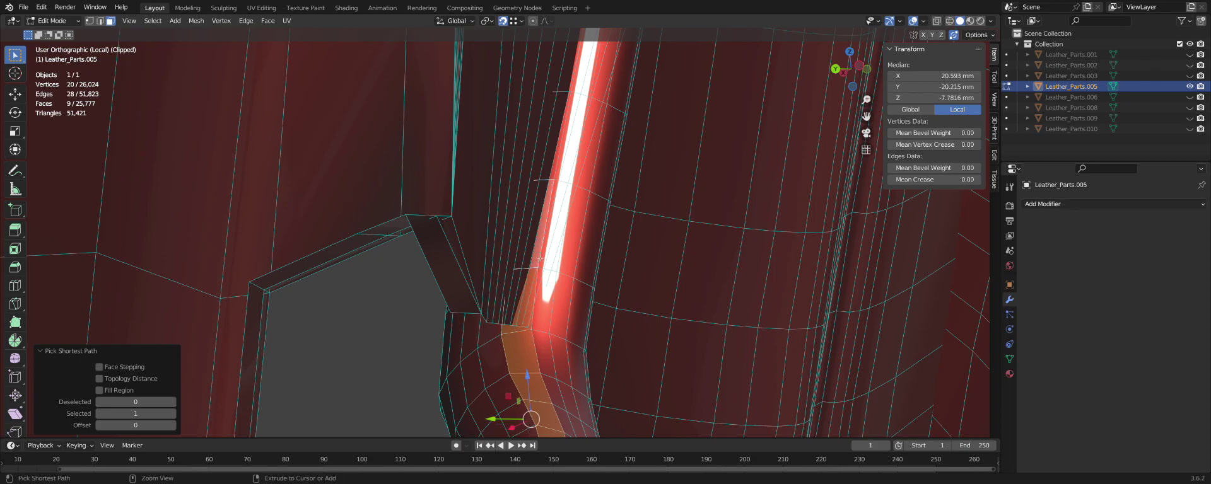
{"action": "scroll", "coordinate": [553, 178], "scroll_direction": "down", "scroll_amount": 3}
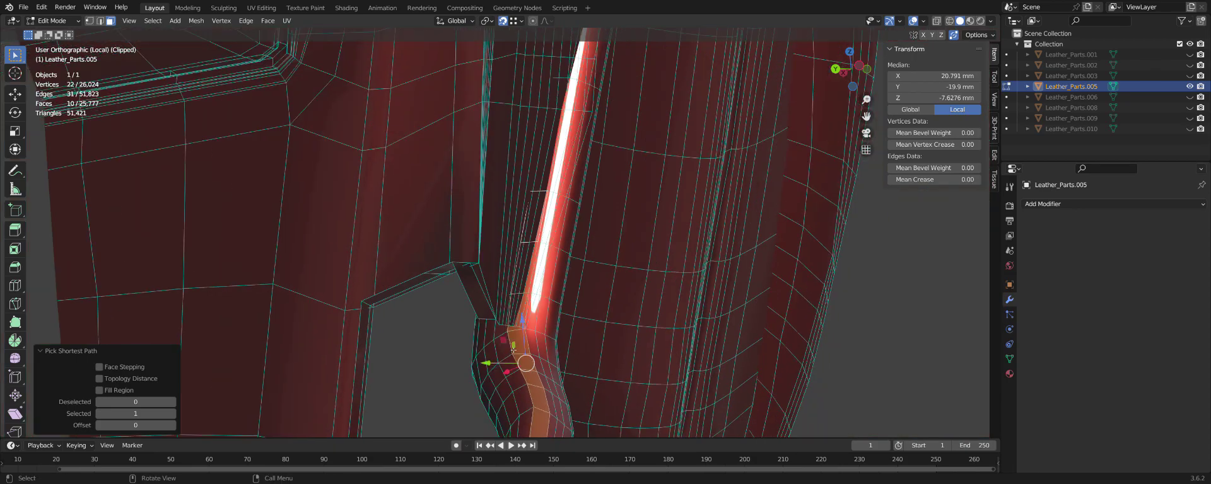
{"action": "middle_click_drag", "start_coordinate": [554, 179], "coordinate": [542, 186]}
{"action": "scroll", "coordinate": [538, 191], "scroll_direction": "up", "scroll_amount": 5}
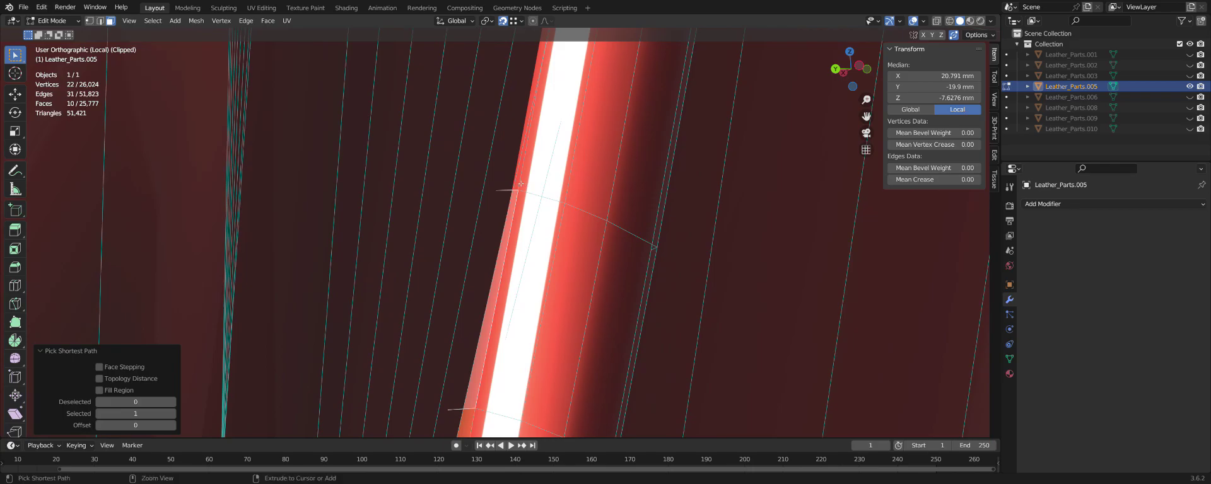
{"action": "scroll", "coordinate": [518, 276], "scroll_direction": "down", "scroll_amount": 3}
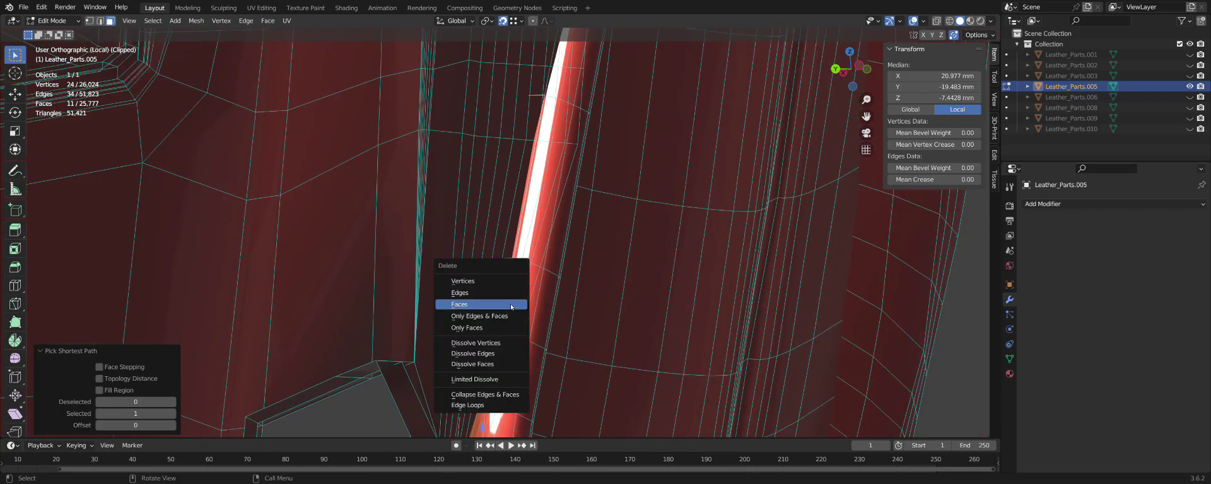
{"action": "left_click", "coordinate": [511, 307]}
{"action": "middle_click_drag", "start_coordinate": [511, 307], "coordinate": [561, 183]}
{"action": "scroll", "coordinate": [561, 183], "scroll_direction": "up", "scroll_amount": 6}
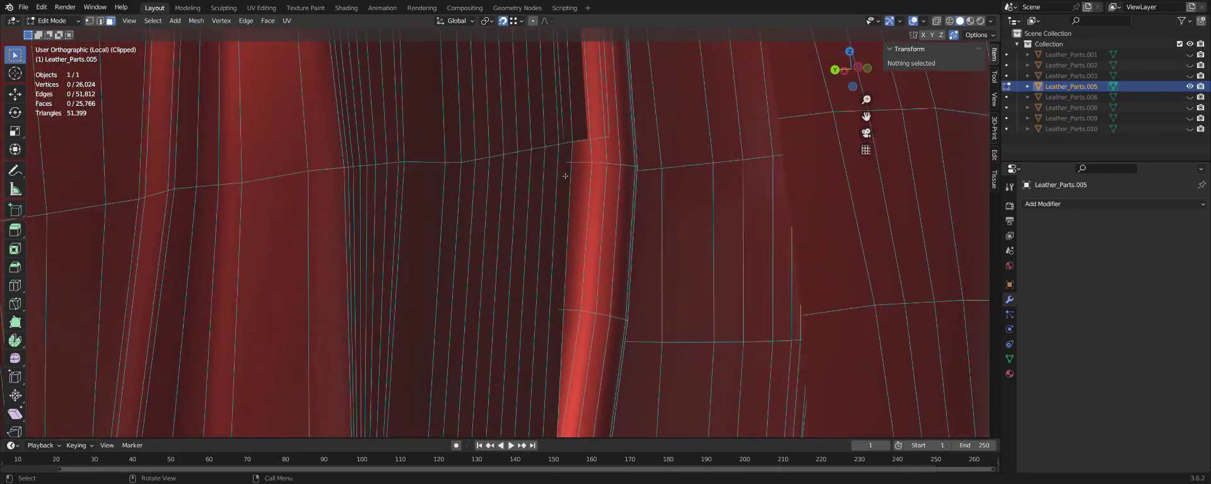
Select a shortest-path run of faces along the next stray strip, undoing overextended selections.
{"action": "left_click", "coordinate": [594, 156]}
{"action": "mouse_move", "coordinate": [594, 155]}
{"action": "middle_mouse_down"}
{"action": "mouse_move", "coordinate": [475, 325]}
{"action": "mouse_move", "coordinate": [579, 164]}
{"action": "middle_mouse_up"}
{"action": "scroll", "coordinate": [581, 163], "scroll_direction": "down", "scroll_amount": 4}
{"action": "scroll", "coordinate": [475, 326], "scroll_direction": "up", "scroll_amount": 1}
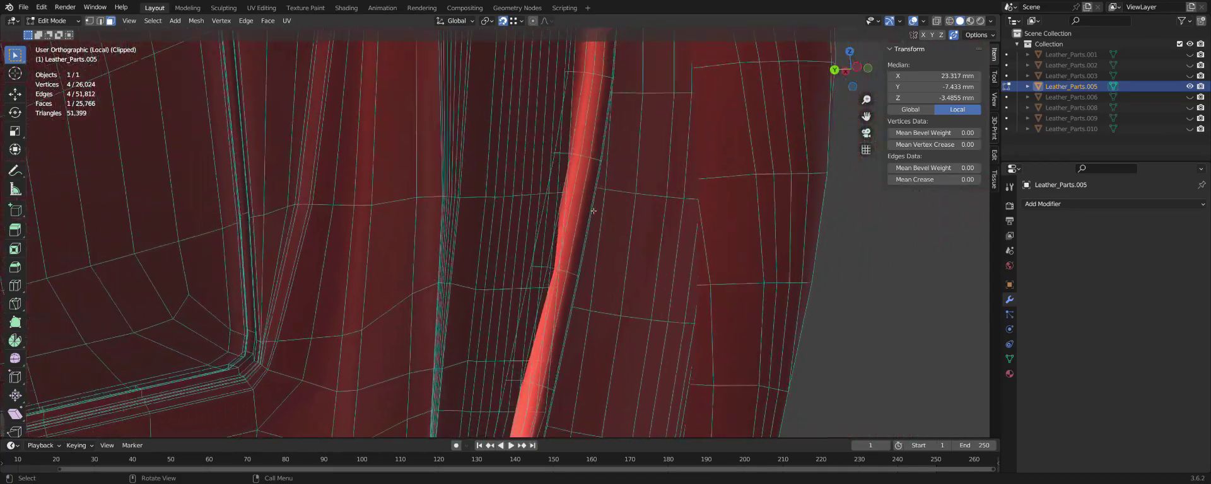
{"action": "scroll", "coordinate": [560, 175], "scroll_direction": "up", "scroll_amount": 1}
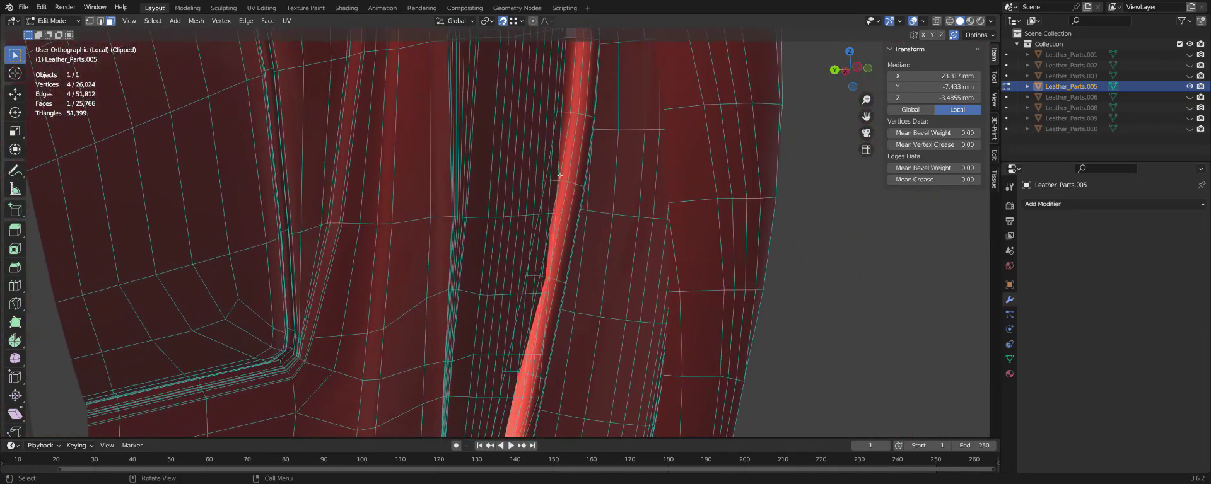
{"action": "left_click", "coordinate": [550, 197], "text": "ctrl"}
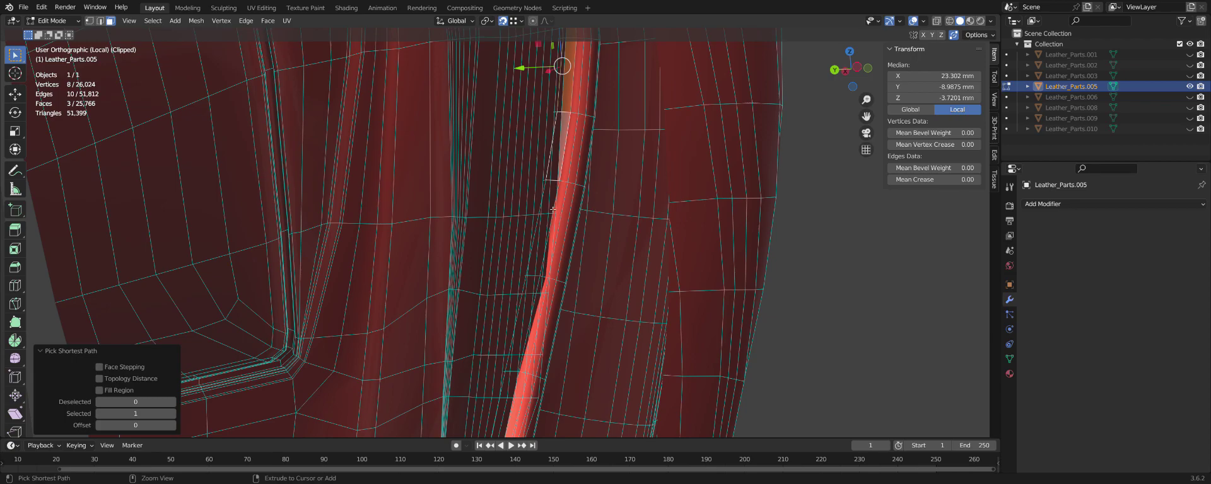
{"action": "key", "text": "ctrl+z"}
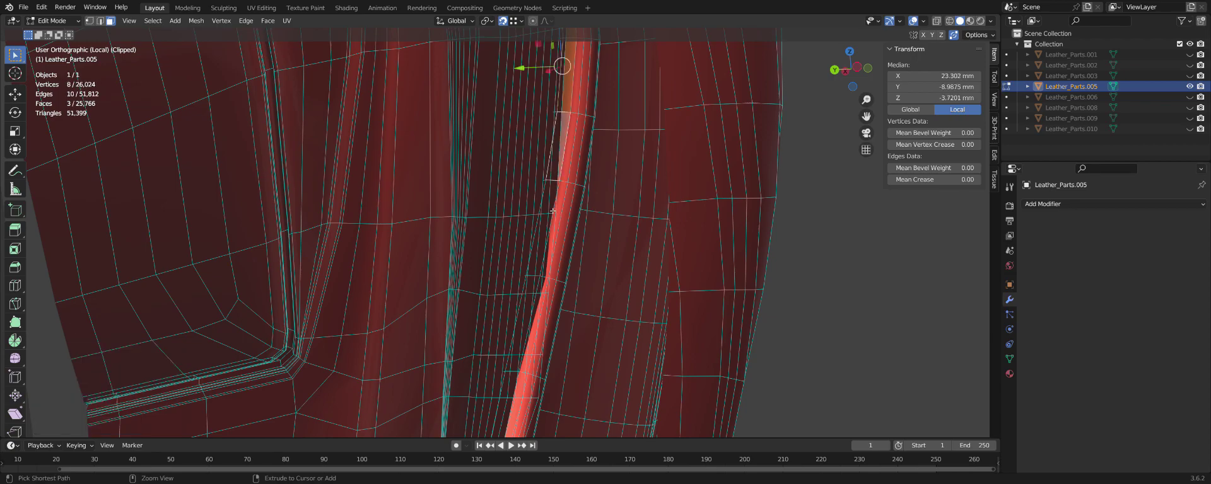
{"action": "scroll", "coordinate": [558, 231], "scroll_direction": "up", "scroll_amount": 1}
{"action": "left_click", "coordinate": [550, 281], "text": "ctrl"}
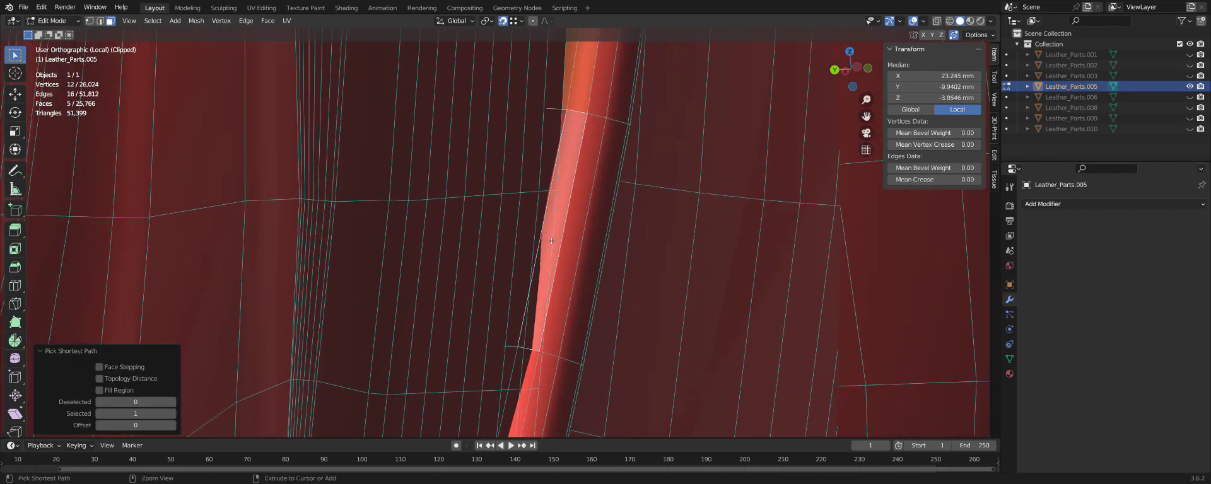
{"action": "scroll", "coordinate": [551, 241], "scroll_direction": "down", "scroll_amount": 1}
{"action": "scroll", "coordinate": [576, 163], "scroll_direction": "down", "scroll_amount": 1}
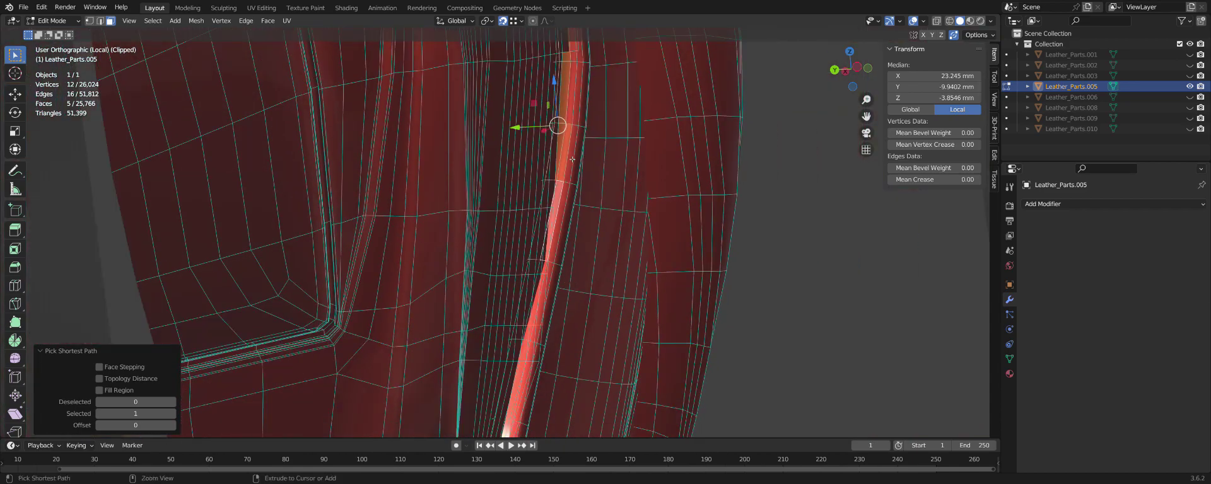
{"action": "key", "text": "ctrl+z"}
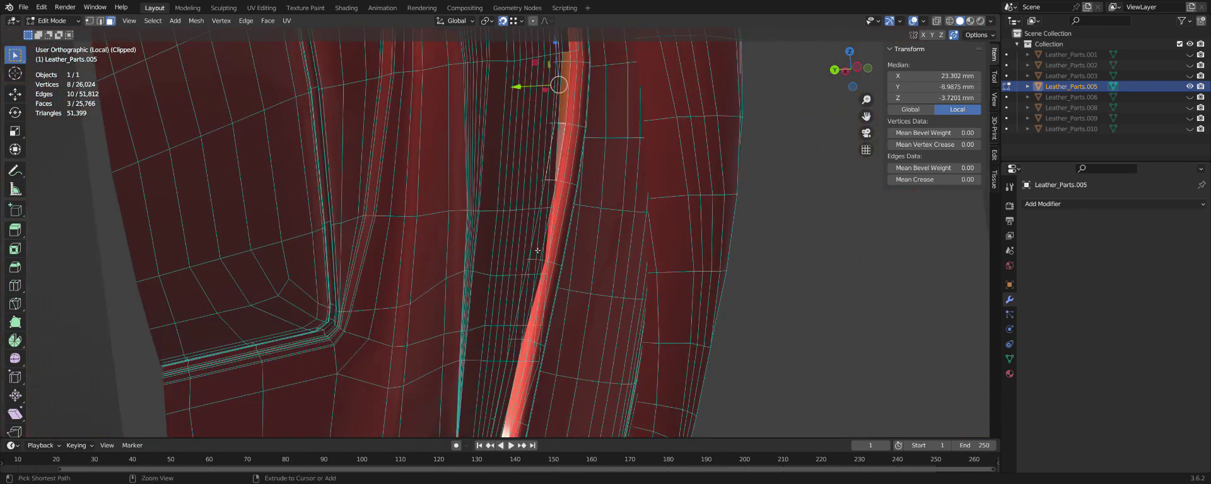
{"action": "left_click", "coordinate": [536, 257], "text": "ctrl"}
{"action": "key", "text": "ctrl+z"}
{"action": "scroll", "coordinate": [536, 257], "scroll_direction": "down", "scroll_amount": 2}
{"action": "scroll", "coordinate": [532, 314], "scroll_direction": "up", "scroll_amount": 3}
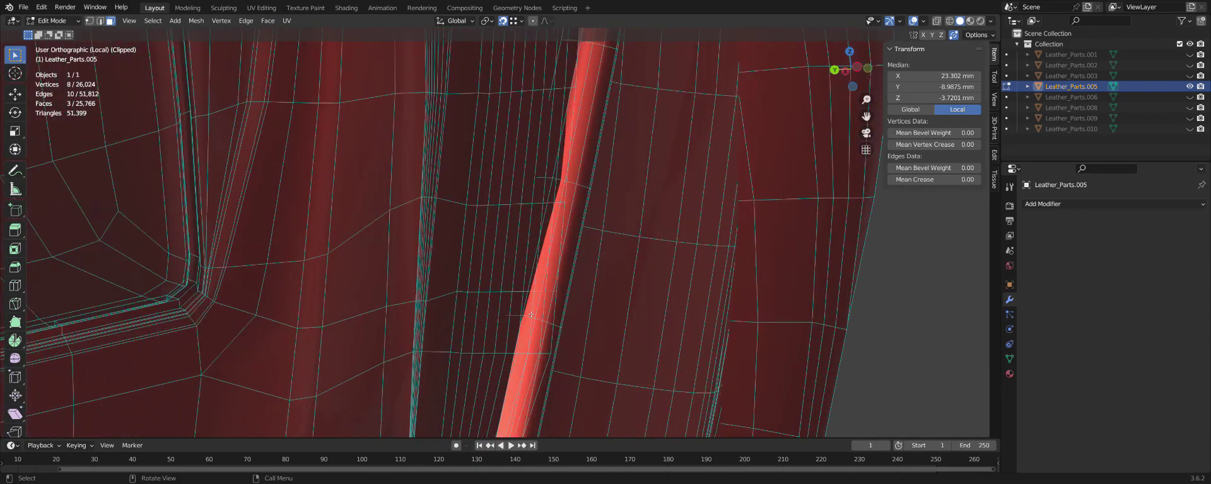
{"action": "key", "text": "ctrl+shift+z"}
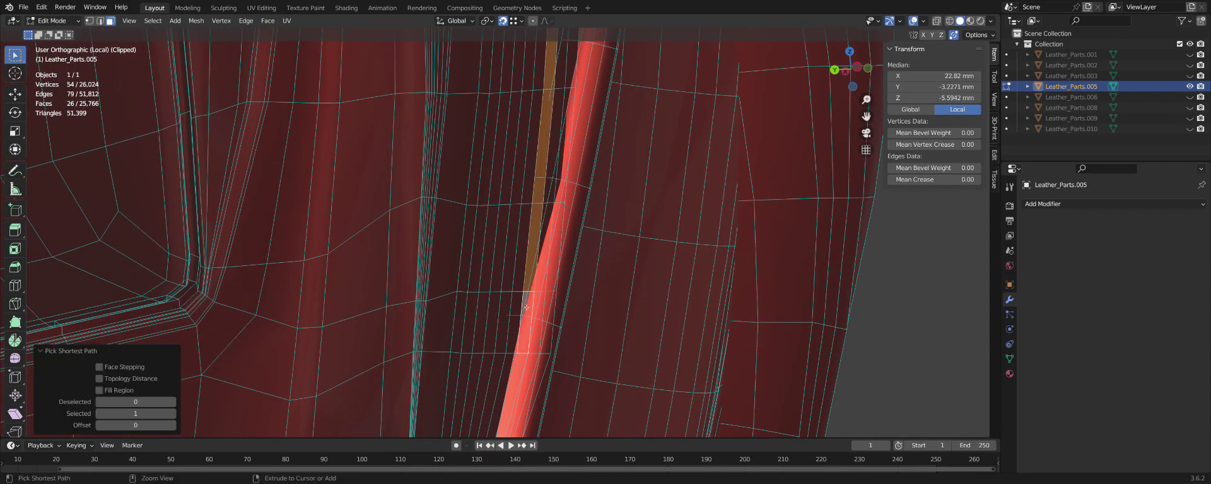
{"action": "scroll", "coordinate": [526, 307], "scroll_direction": "down", "scroll_amount": 3}
{"action": "key", "text": "ctrl+z"}
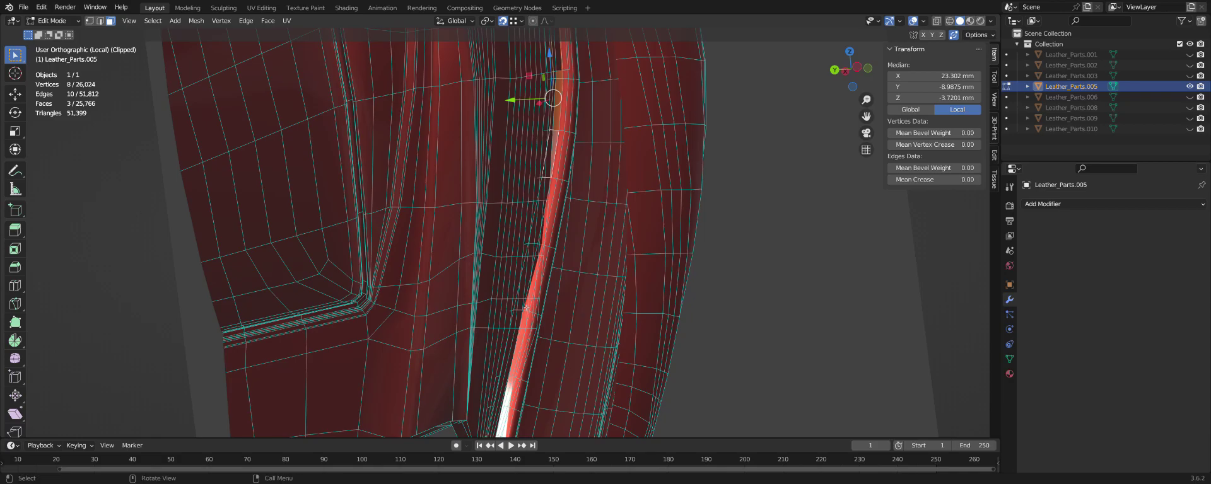
Select the stray strip down the seam and delete its 11 faces.
{"action": "scroll", "coordinate": [526, 308], "scroll_direction": "down", "scroll_amount": 2}
{"action": "scroll", "coordinate": [529, 296], "scroll_direction": "up", "scroll_amount": 4}
{"action": "scroll", "coordinate": [536, 271], "scroll_direction": "down", "scroll_amount": 1}
{"action": "scroll", "coordinate": [546, 246], "scroll_direction": "down", "scroll_amount": 1}
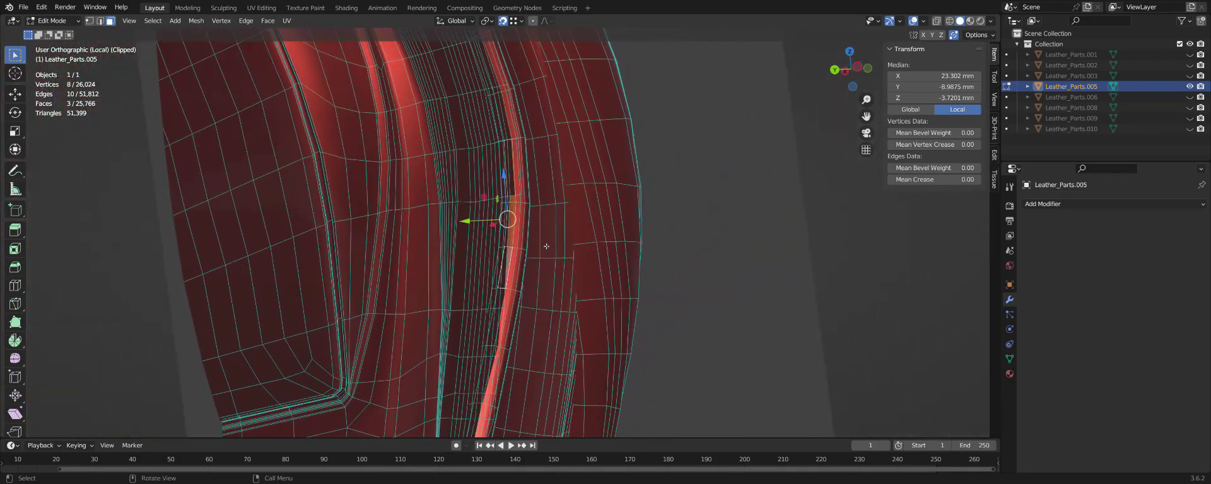
{"action": "scroll", "coordinate": [552, 214], "scroll_direction": "up", "scroll_amount": 2}
{"action": "scroll", "coordinate": [560, 183], "scroll_direction": "up", "scroll_amount": 1}
{"action": "scroll", "coordinate": [563, 169], "scroll_direction": "up", "scroll_amount": 1}
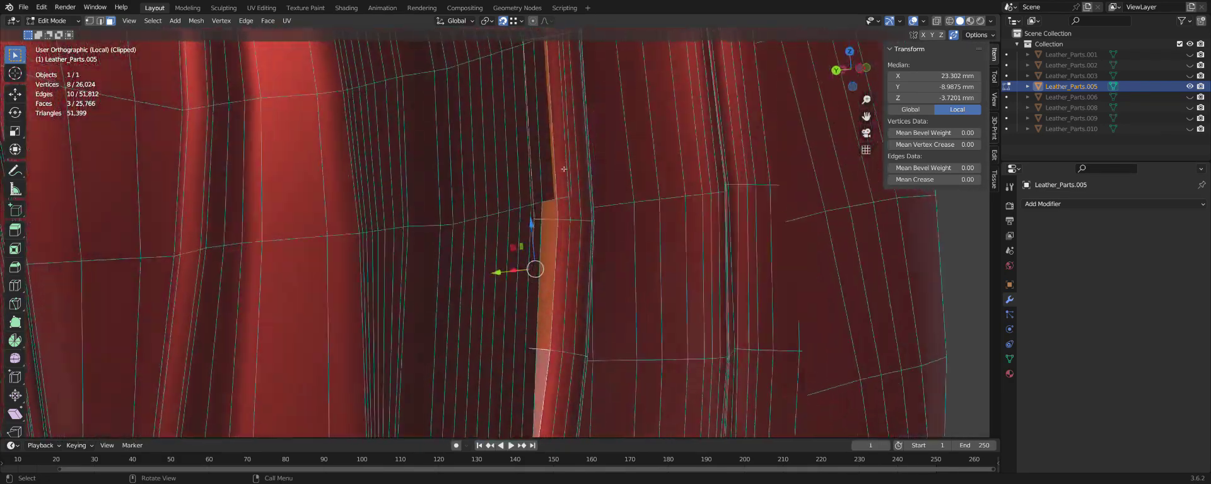
{"action": "middle_click_drag", "start_coordinate": [564, 169], "coordinate": [548, 210]}
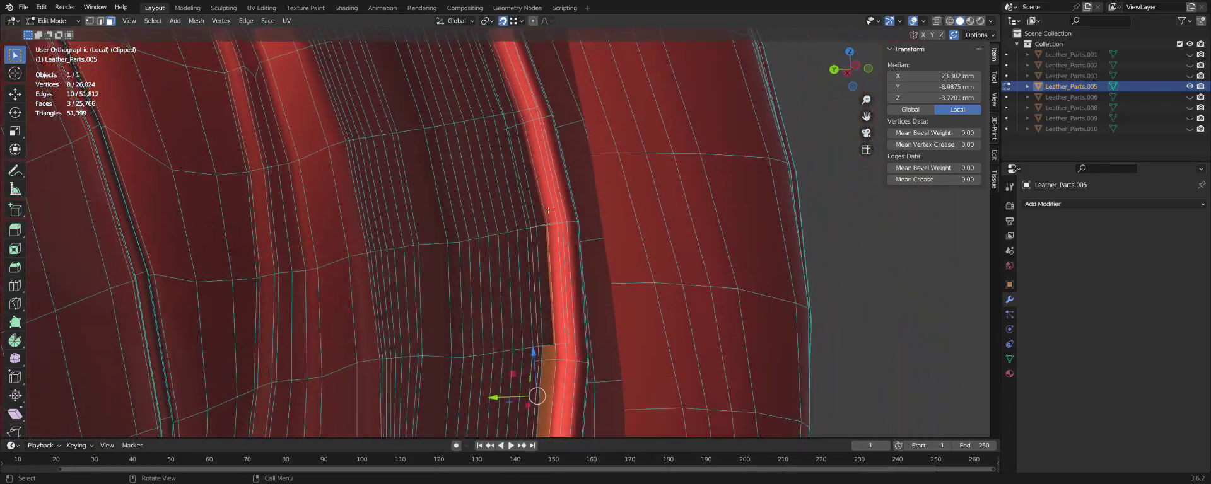
{"action": "scroll", "coordinate": [530, 207], "scroll_direction": "down", "scroll_amount": 2}
{"action": "scroll", "coordinate": [498, 201], "scroll_direction": "down", "scroll_amount": 2}
{"action": "scroll", "coordinate": [466, 194], "scroll_direction": "down", "scroll_amount": 2}
{"action": "scroll", "coordinate": [442, 190], "scroll_direction": "down", "scroll_amount": 1}
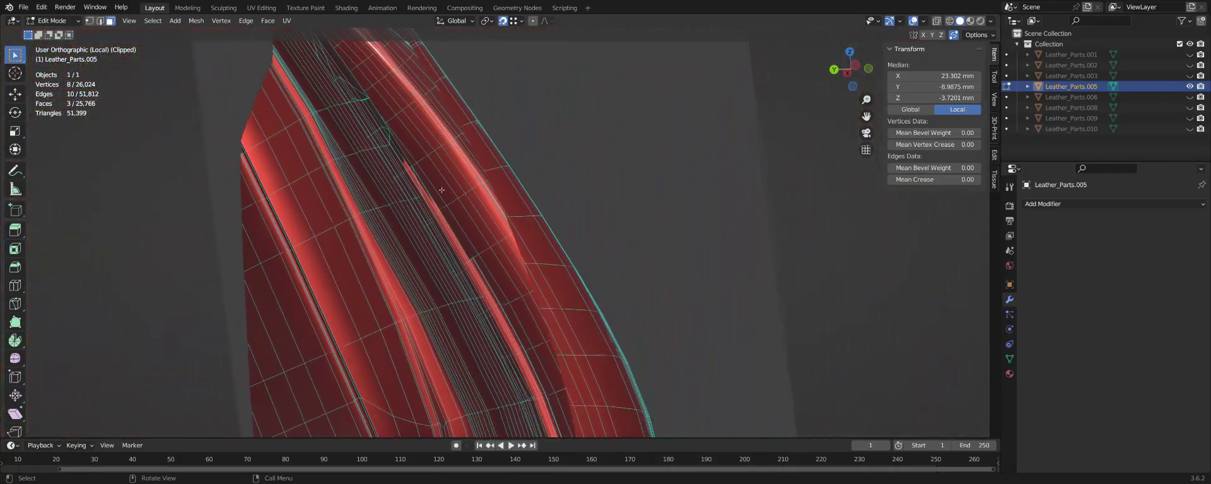
{"action": "scroll", "coordinate": [457, 189], "scroll_direction": "up", "scroll_amount": 2}
{"action": "scroll", "coordinate": [479, 188], "scroll_direction": "up", "scroll_amount": 2}
{"action": "scroll", "coordinate": [505, 186], "scroll_direction": "down", "scroll_amount": 1}
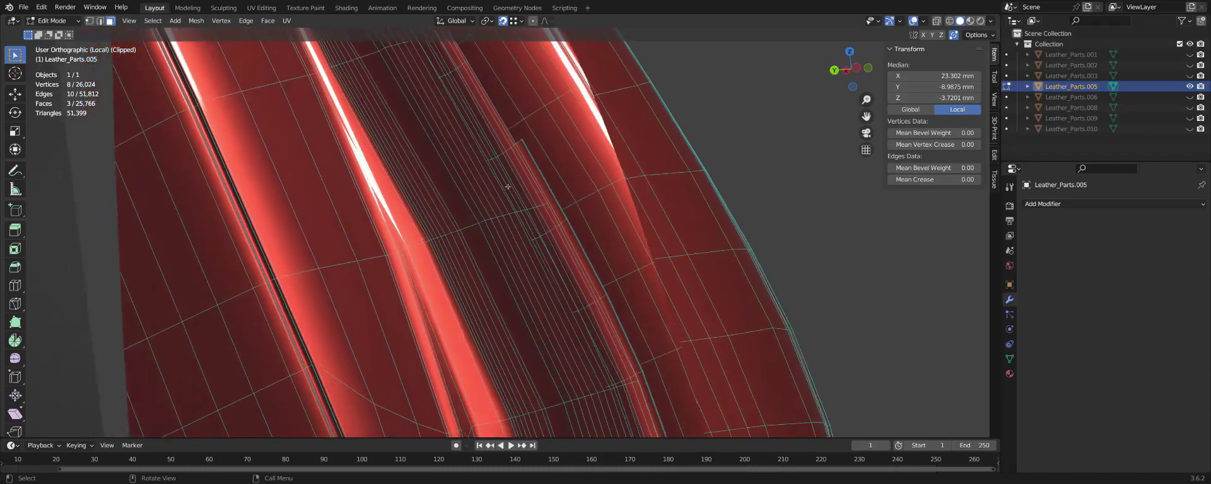
{"action": "scroll", "coordinate": [508, 186], "scroll_direction": "down", "scroll_amount": 1}
{"action": "left_click", "coordinate": [526, 141], "text": "ctrl"}
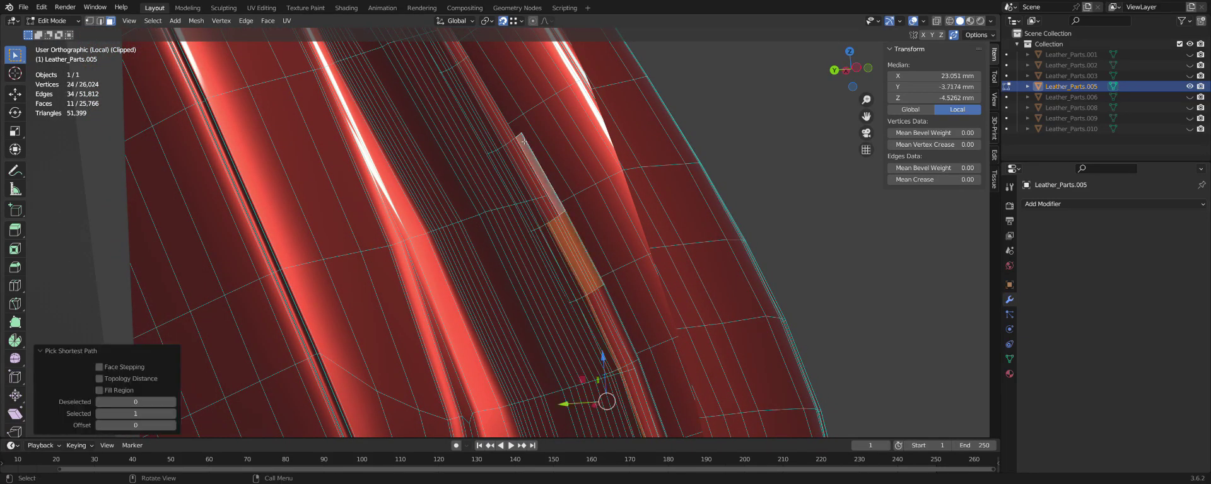
{"action": "left_click", "coordinate": [522, 139]}
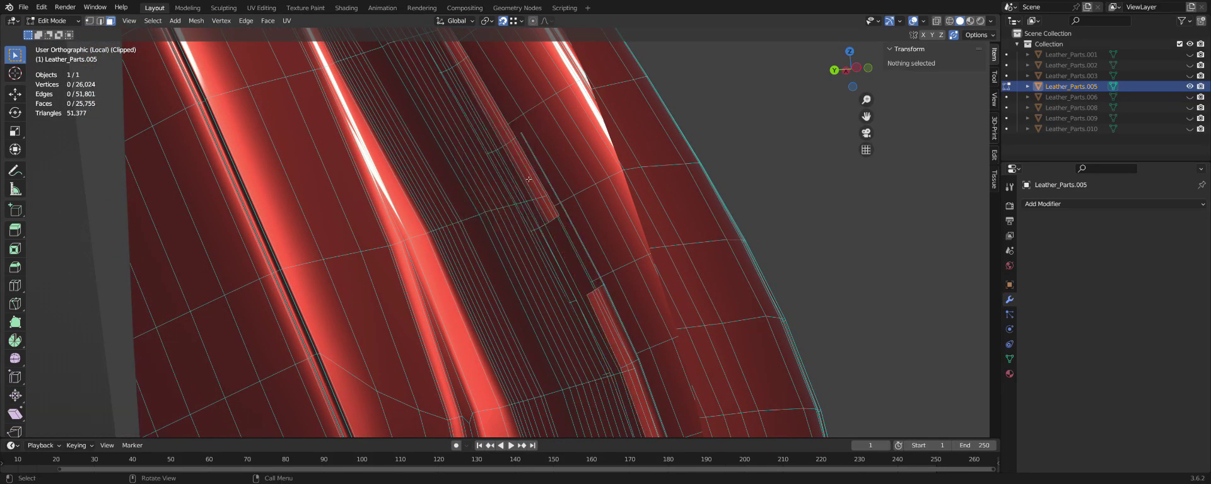
Test linked selection on a small strip, then select a face of the loose strip.
{"action": "middle_click_drag", "start_coordinate": [529, 180], "coordinate": [588, 266], "text": "shift"}
{"action": "left_click", "coordinate": [588, 254]}
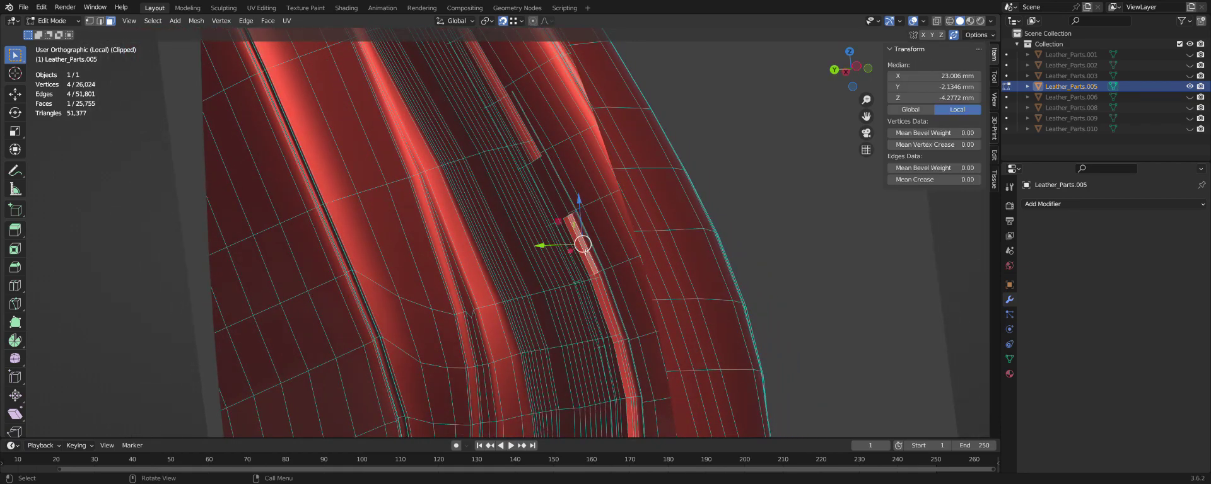
{"action": "key", "text": "l"}
{"action": "left_click", "coordinate": [795, 200]}
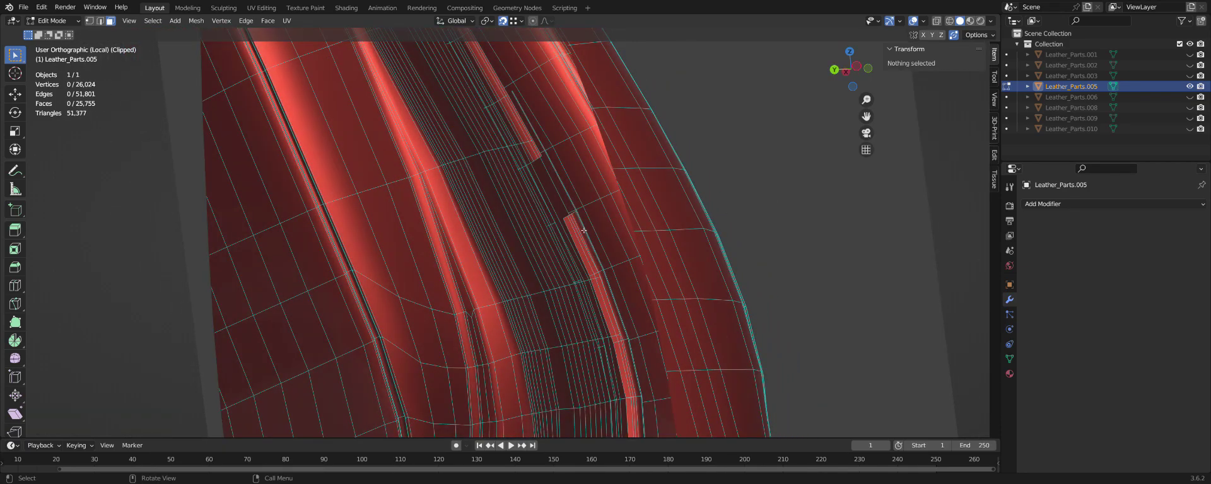
{"action": "left_click", "coordinate": [580, 234]}
{"action": "mouse_move", "coordinate": [580, 234]}
{"action": "middle_mouse_down"}
{"action": "mouse_move", "coordinate": [615, 256]}
{"action": "mouse_move", "coordinate": [590, 263]}
{"action": "middle_mouse_up"}
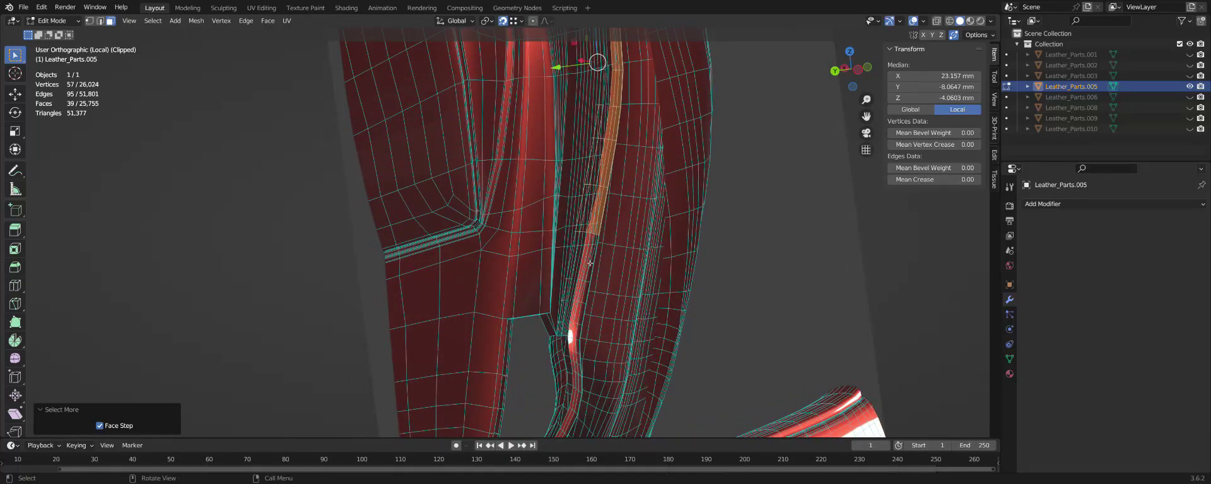
Delete the selected loose strip faces, then try linked selection on the next narrow strip.
{"action": "key", "text": "x"}
{"action": "left_click", "coordinate": [597, 228]}
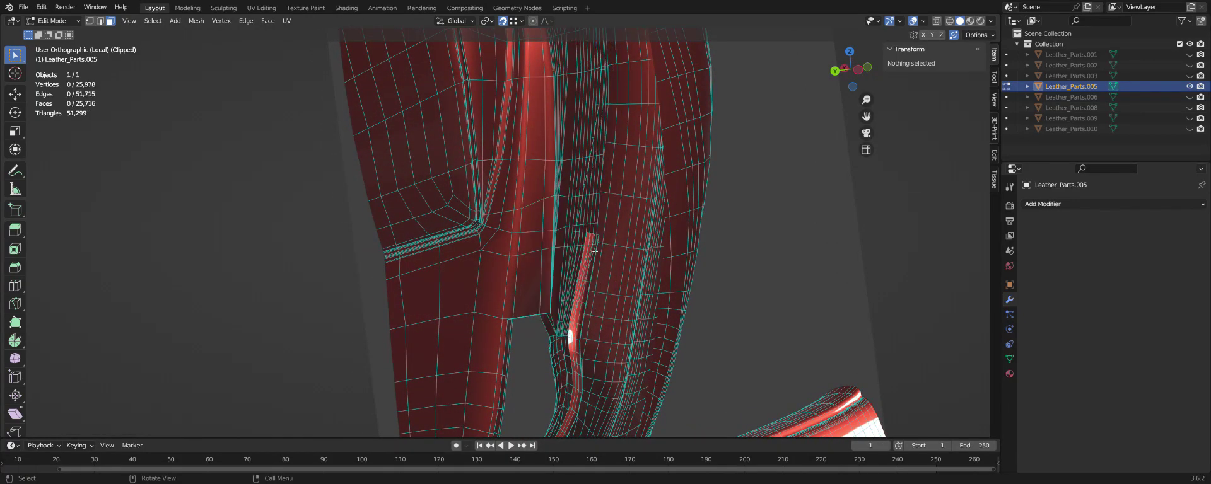
{"action": "left_click", "coordinate": [592, 250]}
{"action": "key", "text": "l"}
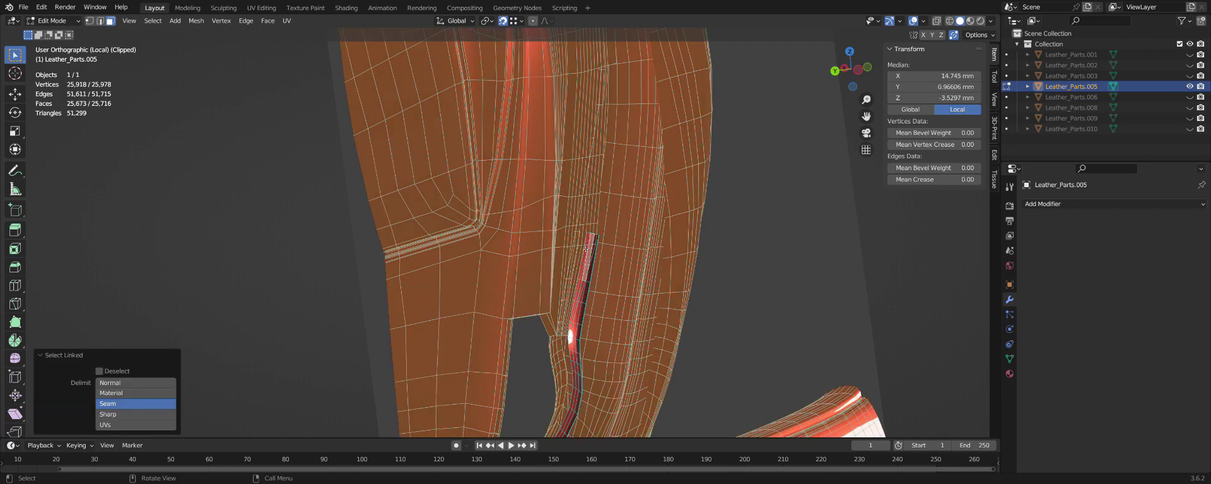
{"action": "left_click", "coordinate": [766, 280]}
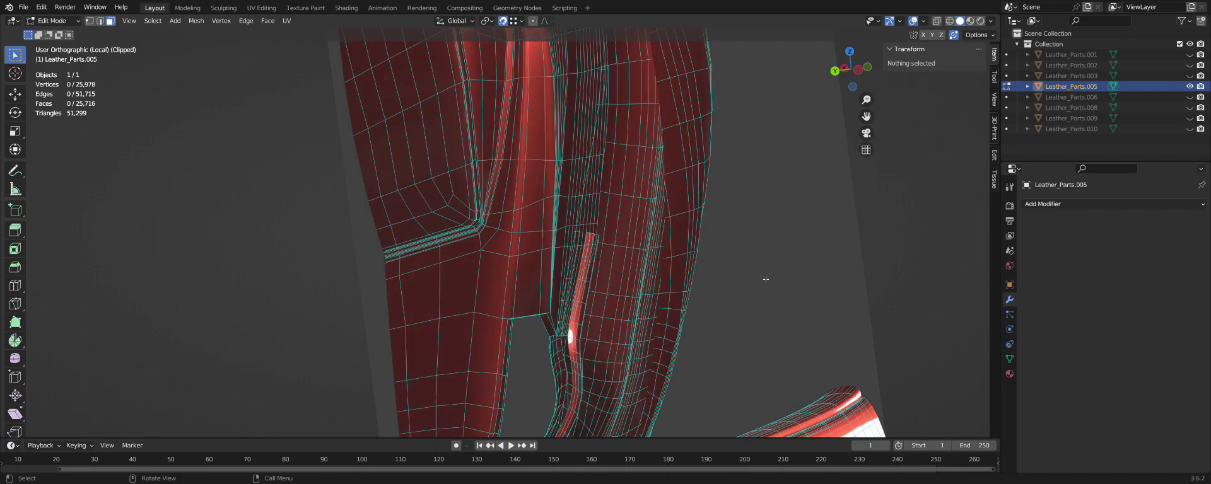
{"action": "left_click", "coordinate": [575, 307]}
{"action": "key", "text": "l"}
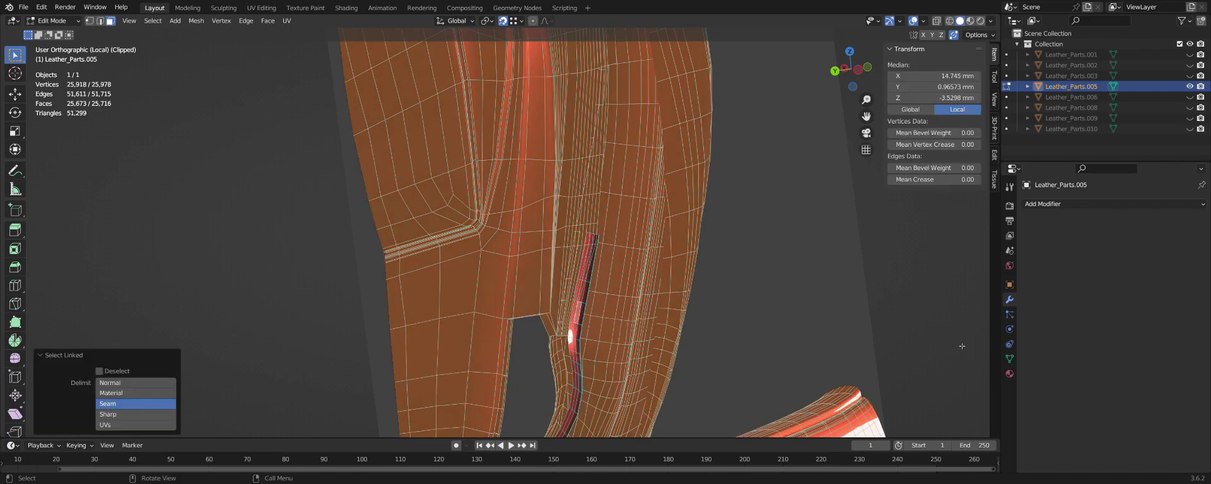
{"action": "left_click", "coordinate": [804, 309]}
Select the remaining narrow strip as linked faces and delete it, leaving 25,672 faces.
{"action": "scroll", "coordinate": [630, 271], "scroll_direction": "up", "scroll_amount": 3}
{"action": "scroll", "coordinate": [514, 261], "scroll_direction": "up", "scroll_amount": 2}
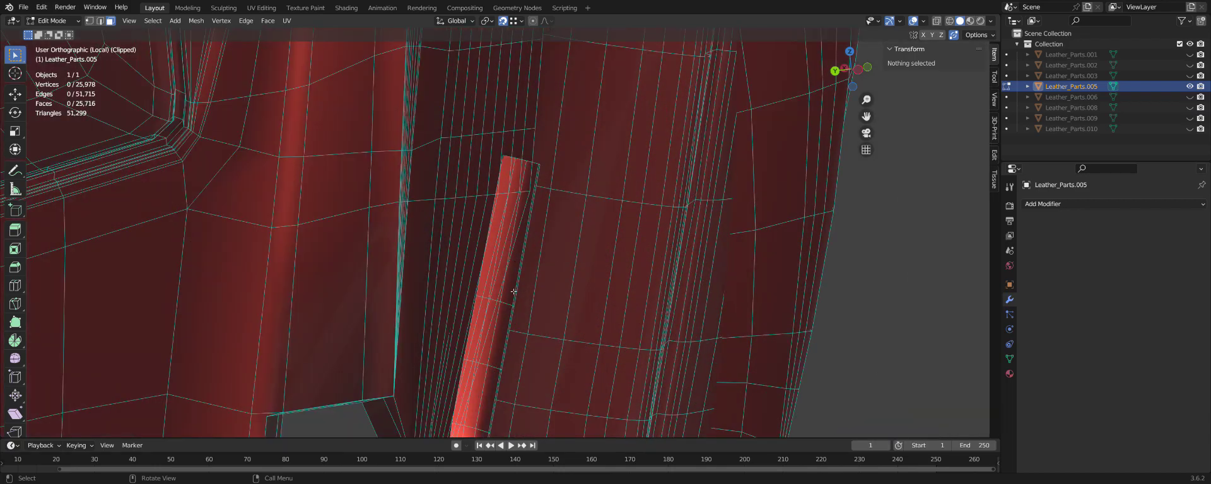
{"action": "left_click", "coordinate": [514, 291]}
{"action": "key", "text": "l"}
{"action": "scroll", "coordinate": [509, 286], "scroll_direction": "down", "scroll_amount": 4}
{"action": "scroll", "coordinate": [514, 279], "scroll_direction": "down", "scroll_amount": 2}
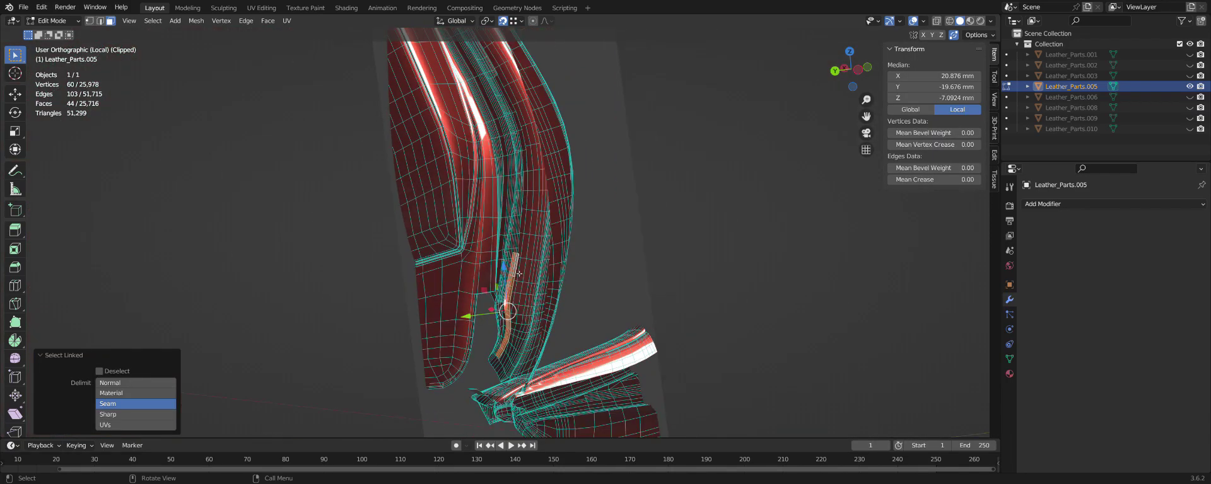
{"action": "left_click", "coordinate": [514, 286]}
{"action": "scroll", "coordinate": [509, 287], "scroll_direction": "up", "scroll_amount": 2}
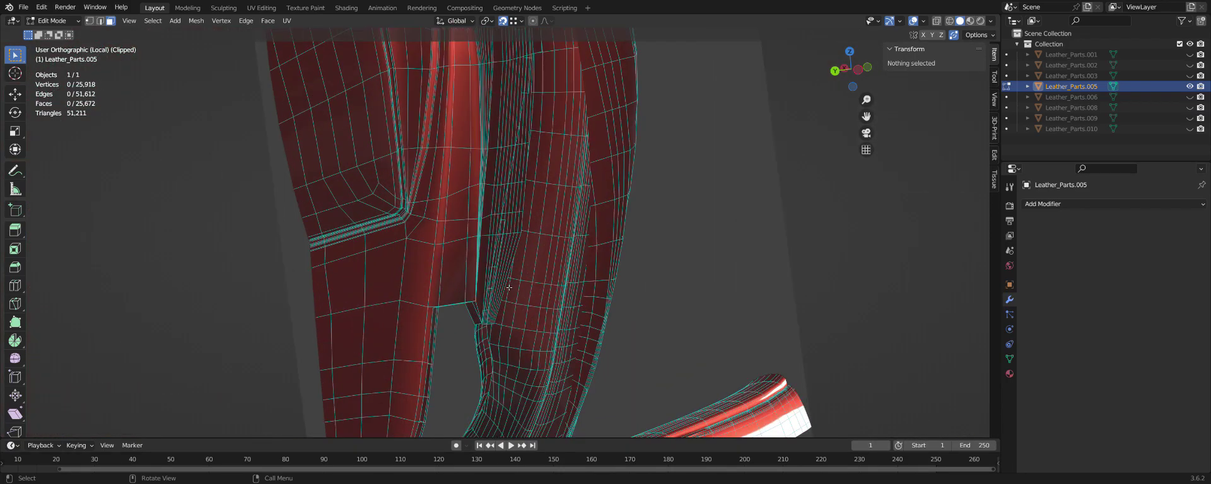
{"action": "scroll", "coordinate": [508, 288], "scroll_direction": "up", "scroll_amount": 2}
{"action": "scroll", "coordinate": [508, 289], "scroll_direction": "up", "scroll_amount": 2}
{"action": "mouse_move", "coordinate": [508, 289]}
{"action": "middle_mouse_down"}
{"action": "mouse_move", "coordinate": [584, 288]}
{"action": "mouse_move", "coordinate": [606, 263]}
{"action": "mouse_move", "coordinate": [610, 278]}
{"action": "mouse_move", "coordinate": [620, 270]}
{"action": "mouse_move", "coordinate": [650, 246]}
{"action": "mouse_move", "coordinate": [682, 150]}
{"action": "mouse_move", "coordinate": [648, 238]}
{"action": "mouse_move", "coordinate": [632, 192]}
{"action": "mouse_move", "coordinate": [650, 276]}
{"action": "mouse_move", "coordinate": [768, 253]}
{"action": "middle_mouse_up"}
Extend the face selection along the next stray strip, then undo the last extension.
{"action": "scroll", "coordinate": [662, 270], "scroll_direction": "up", "scroll_amount": 4}
{"action": "mouse_move", "coordinate": [698, 75]}
{"action": "middle_mouse_down", "text": "shift"}
{"action": "mouse_move", "coordinate": [684, 200]}
{"action": "mouse_move", "coordinate": [741, 258]}
{"action": "middle_mouse_up", "text": "shift"}
{"action": "left_click", "coordinate": [714, 232], "text": "ctrl"}
{"action": "scroll", "coordinate": [759, 292], "scroll_direction": "up", "scroll_amount": 5}
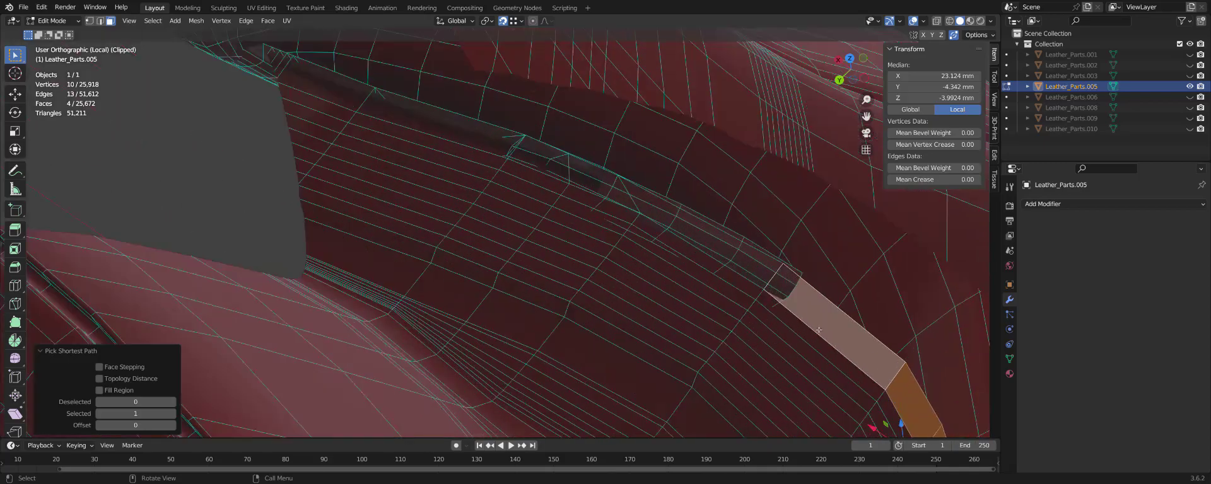
{"action": "middle_click_drag", "start_coordinate": [759, 292], "coordinate": [783, 235]}
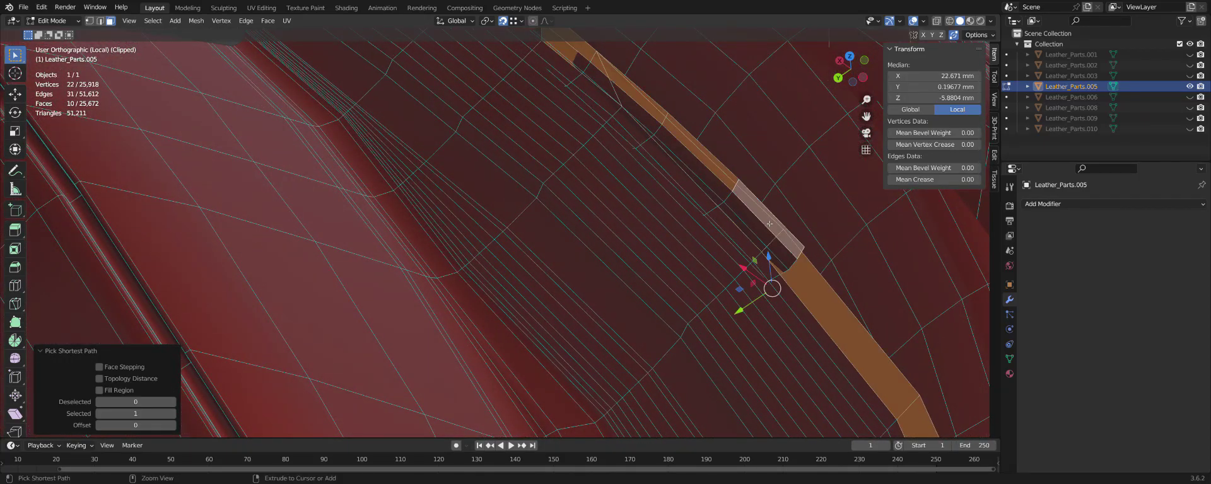
{"action": "key", "text": "ctrl+z"}
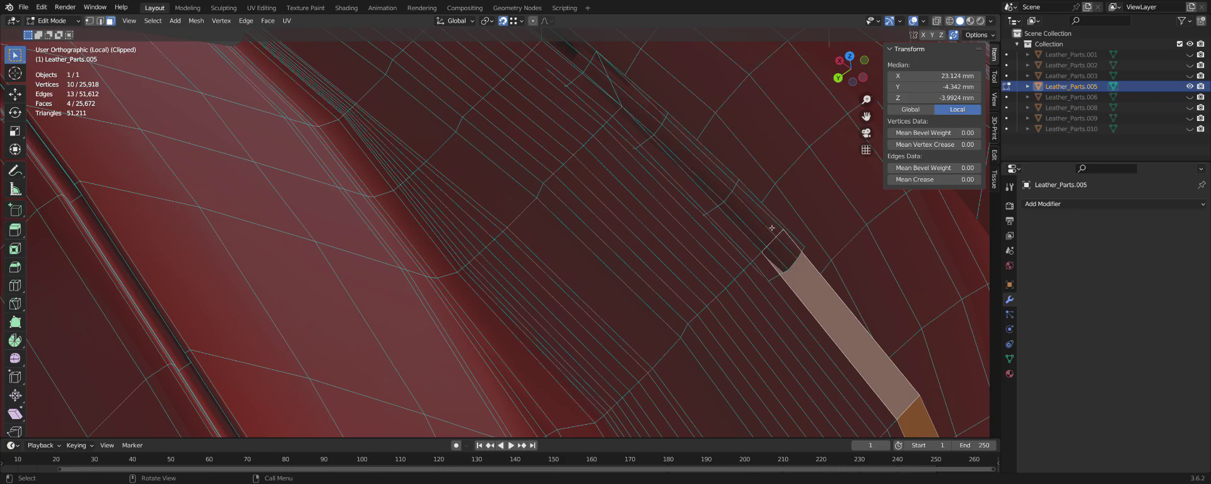
Delete the four selected stray faces from Leather_Parts.005.
{"action": "middle_click_drag", "start_coordinate": [771, 227], "coordinate": [749, 280]}
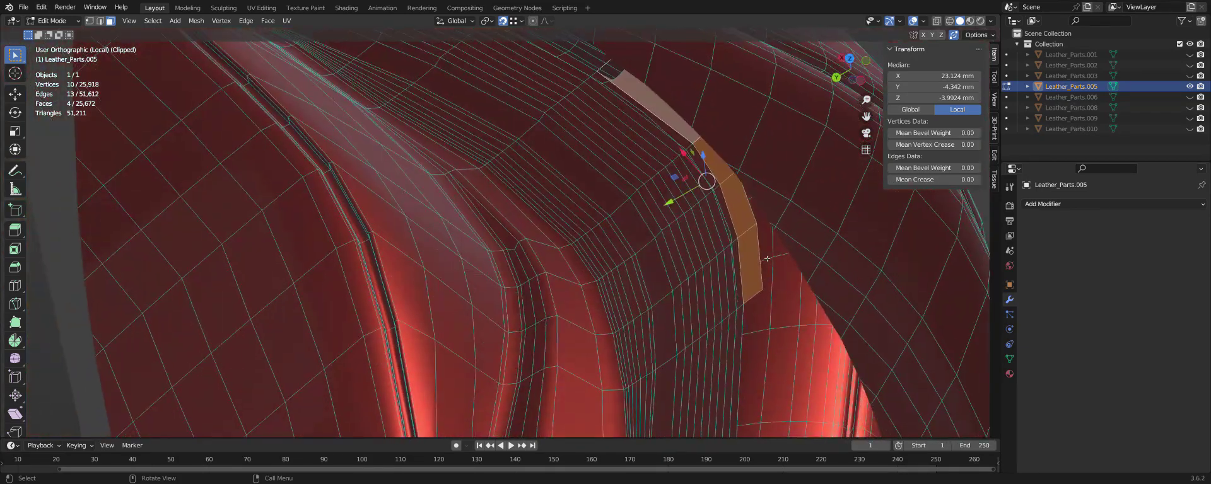
{"action": "left_click", "coordinate": [745, 278]}
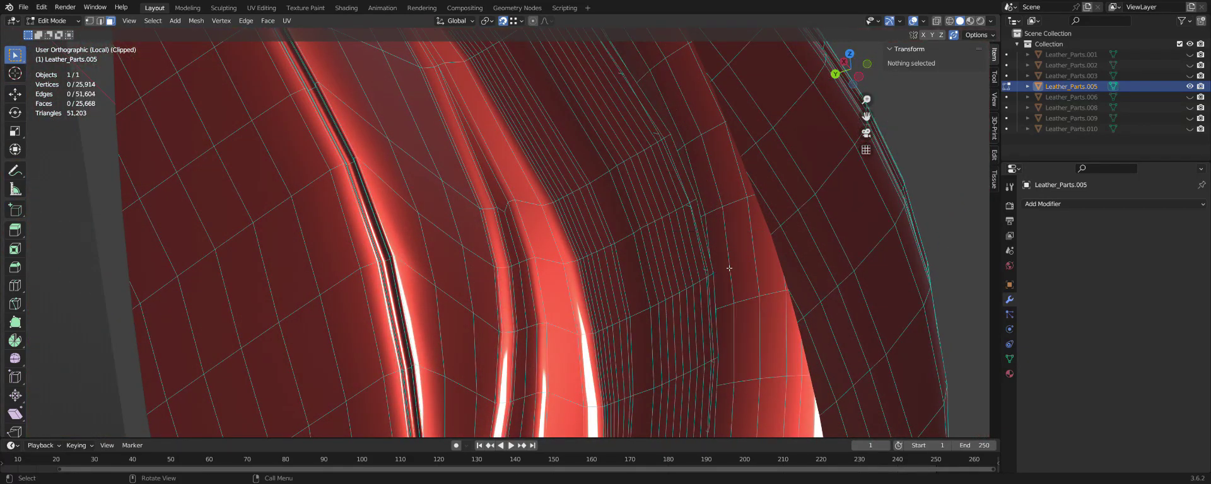
{"action": "middle_click_drag", "start_coordinate": [746, 279], "coordinate": [650, 191]}
{"action": "scroll", "coordinate": [650, 191], "scroll_direction": "up", "scroll_amount": 1}
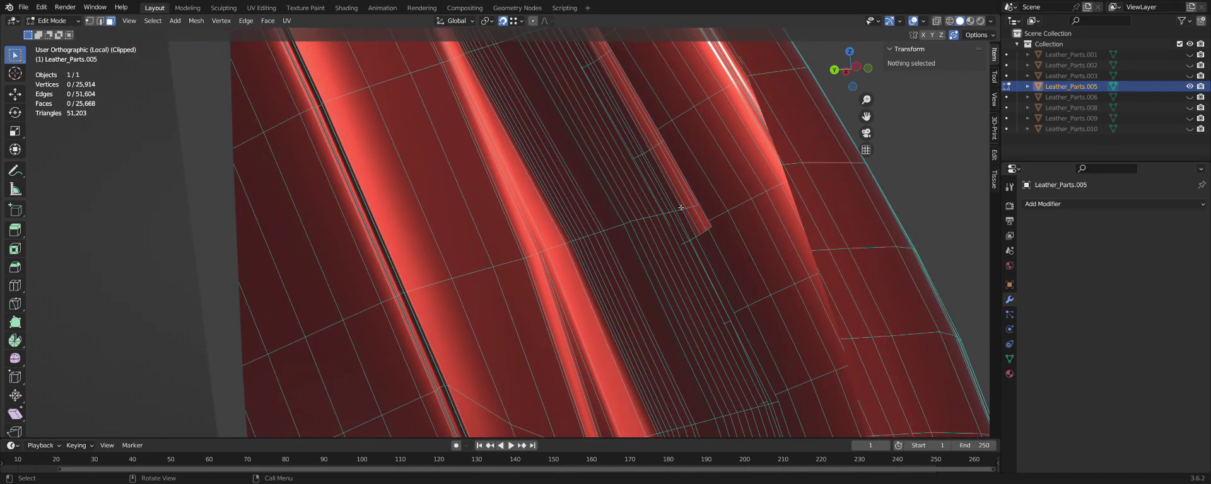
{"action": "mouse_move", "coordinate": [703, 230]}
{"action": "middle_mouse_down"}
{"action": "mouse_move", "coordinate": [608, 132]}
{"action": "mouse_move", "coordinate": [367, 128]}
{"action": "mouse_move", "coordinate": [736, 208]}
{"action": "mouse_move", "coordinate": [521, 162]}
{"action": "mouse_move", "coordinate": [506, 210]}
{"action": "middle_mouse_up"}
Move the loose vertex along Y to X 21.829, Y 8.9086, Z -10.716 mm.
{"action": "scroll", "coordinate": [504, 271], "scroll_direction": "up", "scroll_amount": 2}
{"action": "scroll", "coordinate": [486, 268], "scroll_direction": "up", "scroll_amount": 2}
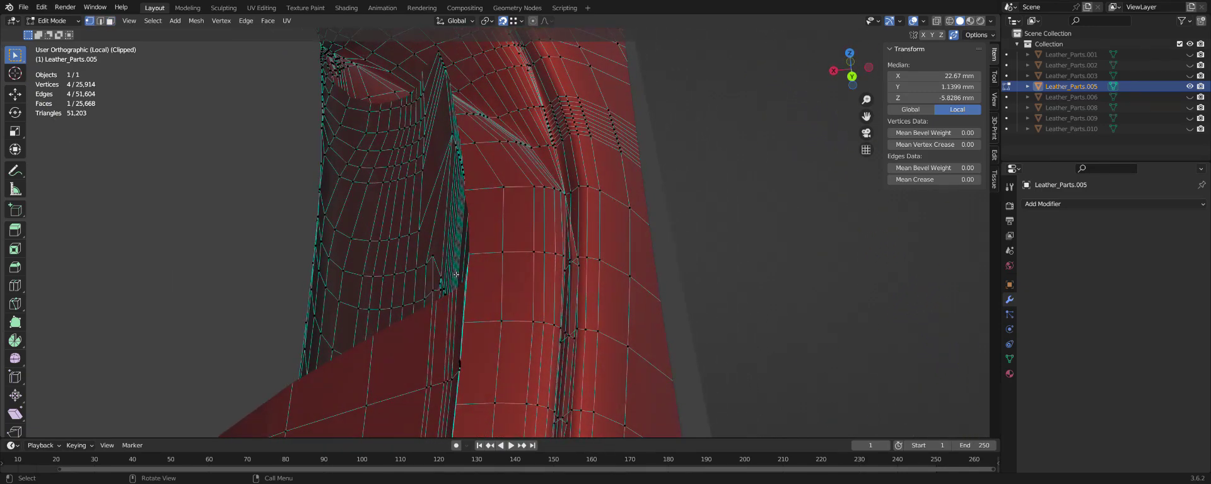
{"action": "scroll", "coordinate": [467, 264], "scroll_direction": "up", "scroll_amount": 2}
{"action": "scroll", "coordinate": [440, 257], "scroll_direction": "up", "scroll_amount": 3}
{"action": "scroll", "coordinate": [422, 227], "scroll_direction": "up", "scroll_amount": 2}
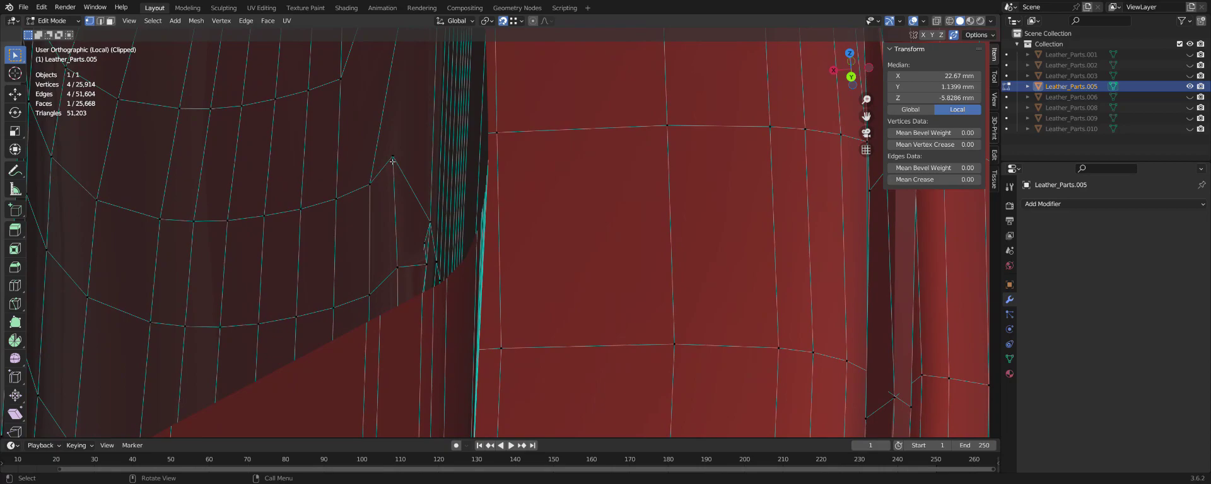
{"action": "left_click", "coordinate": [404, 186]}
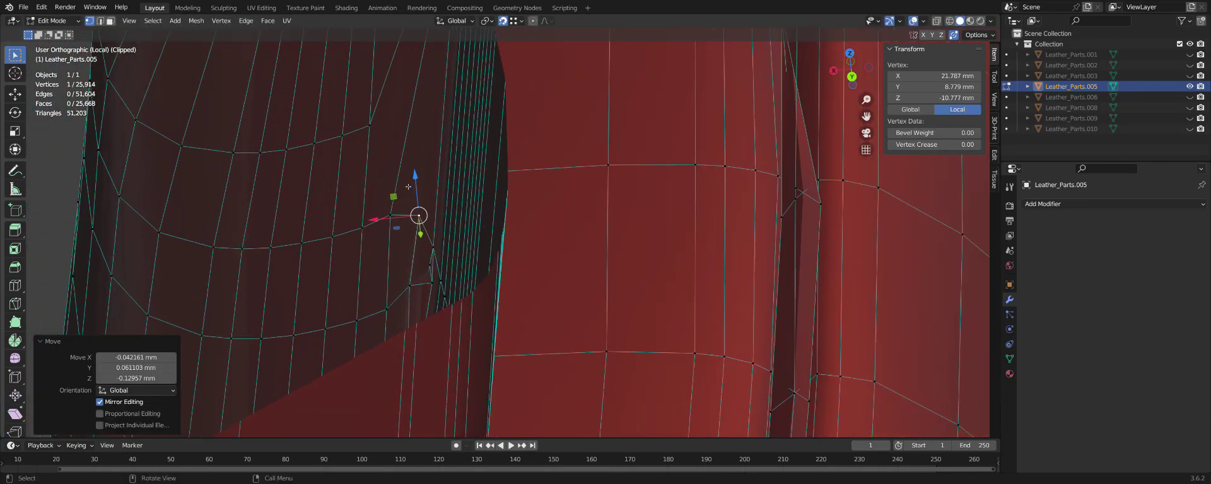
{"action": "middle_click_drag", "start_coordinate": [418, 210], "coordinate": [442, 251]}
{"action": "left_click_drag", "start_coordinate": [449, 260], "coordinate": [433, 231]}
{"action": "mouse_move", "coordinate": [434, 231]}
{"action": "middle_mouse_down"}
{"action": "mouse_move", "coordinate": [509, 287]}
{"action": "mouse_move", "coordinate": [558, 300]}
{"action": "mouse_move", "coordinate": [551, 281]}
{"action": "middle_mouse_up"}
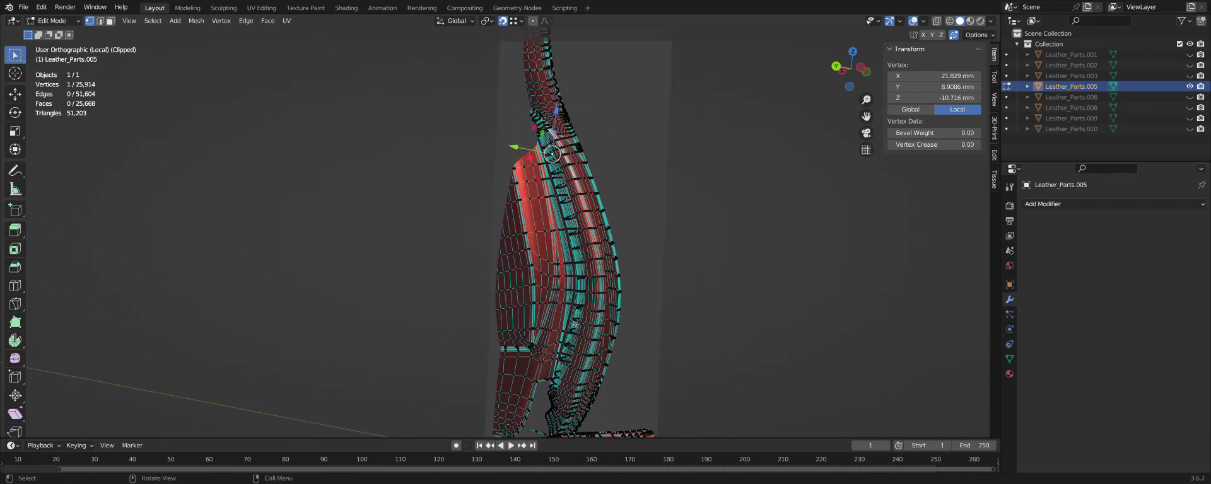
Clear the Alt+B view clipping so the whole seat mesh shows again.
{"action": "key", "text": "alt+b"}
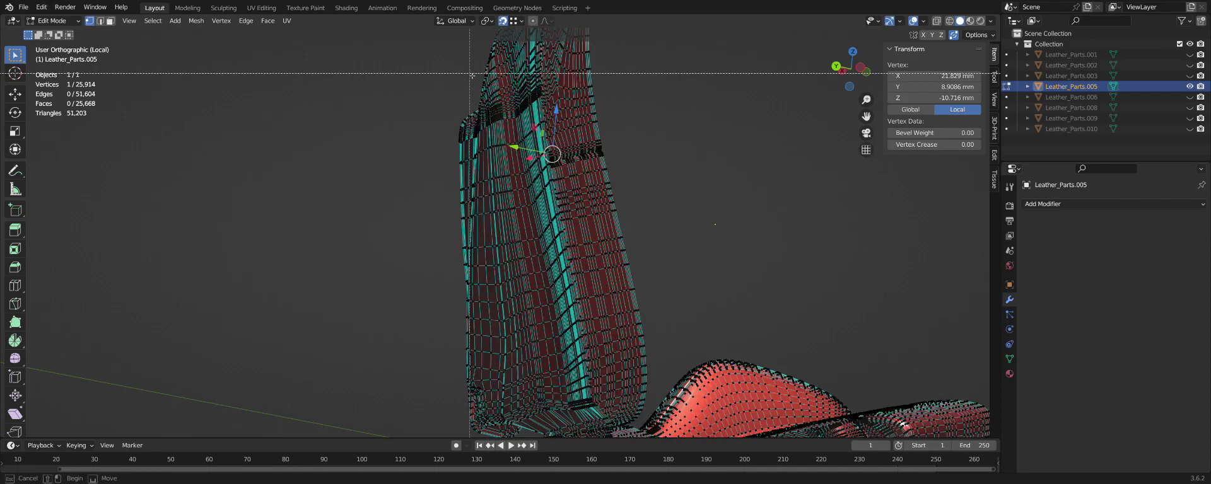
{"action": "left_click_drag", "start_coordinate": [604, 391], "coordinate": [609, 416]}
{"action": "mouse_move", "coordinate": [644, 271]}
{"action": "middle_mouse_down"}
{"action": "mouse_move", "coordinate": [576, 285]}
{"action": "mouse_move", "coordinate": [652, 143]}
{"action": "mouse_move", "coordinate": [482, 272]}
{"action": "middle_mouse_up"}
{"action": "key", "text": "alt+b"}
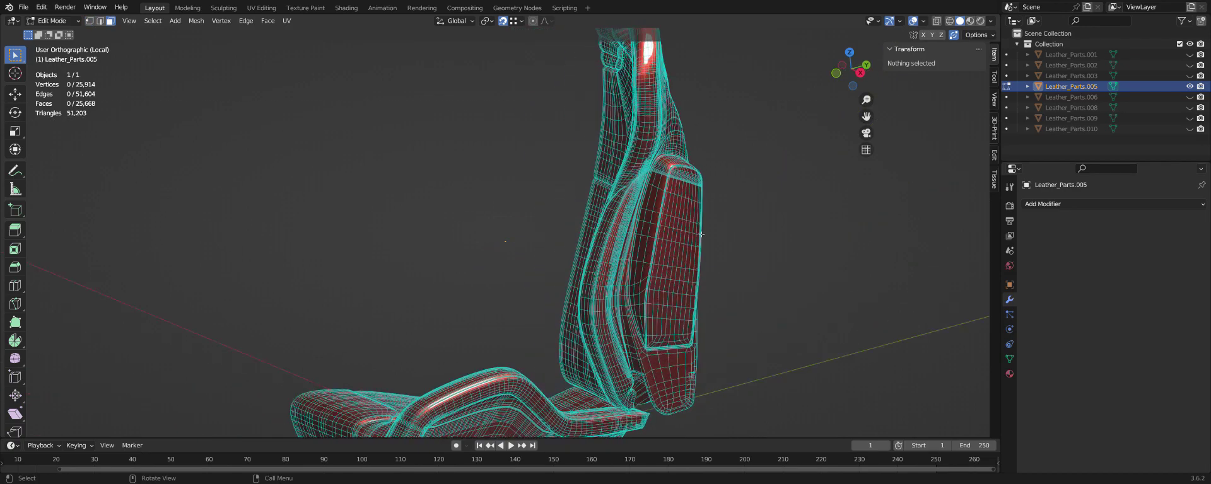
Select a face on the side bolster of the backrest.
{"action": "left_click", "coordinate": [632, 223]}
{"action": "middle_click_drag", "start_coordinate": [632, 223], "coordinate": [648, 229]}
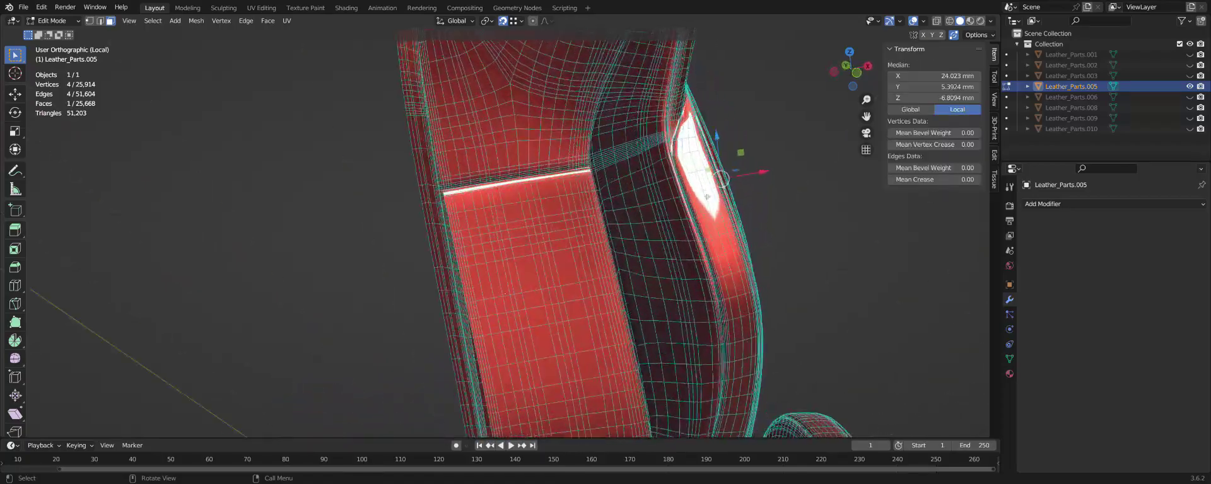
{"action": "mouse_move", "coordinate": [771, 121]}
{"action": "middle_mouse_down"}
{"action": "mouse_move", "coordinate": [630, 80]}
{"action": "mouse_move", "coordinate": [594, 120]}
{"action": "mouse_move", "coordinate": [604, 259]}
{"action": "mouse_move", "coordinate": [643, 204]}
{"action": "mouse_move", "coordinate": [581, 170]}
{"action": "mouse_move", "coordinate": [694, 93]}
{"action": "mouse_move", "coordinate": [645, 112]}
{"action": "middle_mouse_up"}
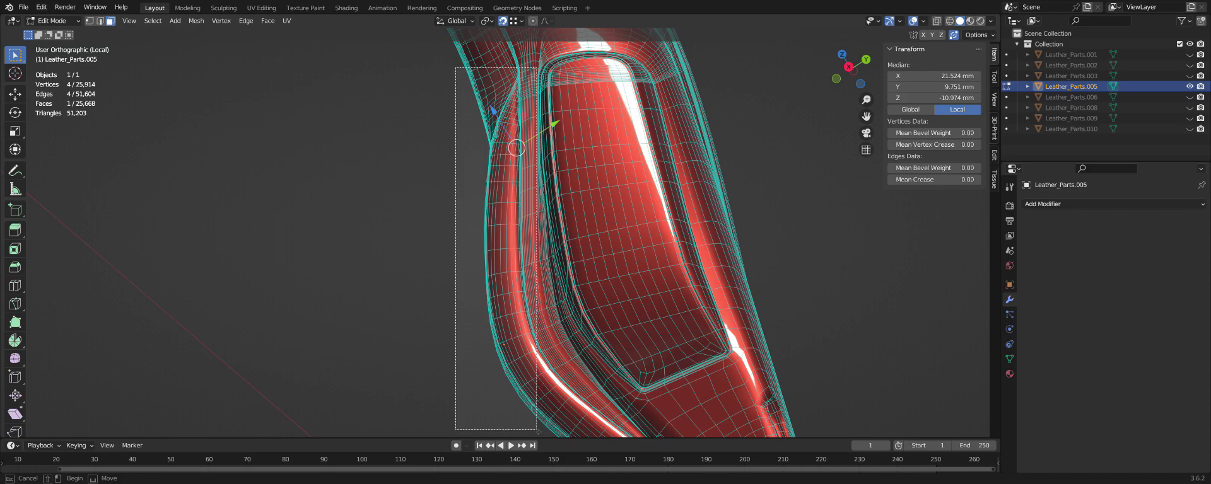
Box-clip the view around the backrest edge to isolate the thin broken strip.
{"action": "middle_click_drag", "start_coordinate": [543, 175], "coordinate": [568, 166]}
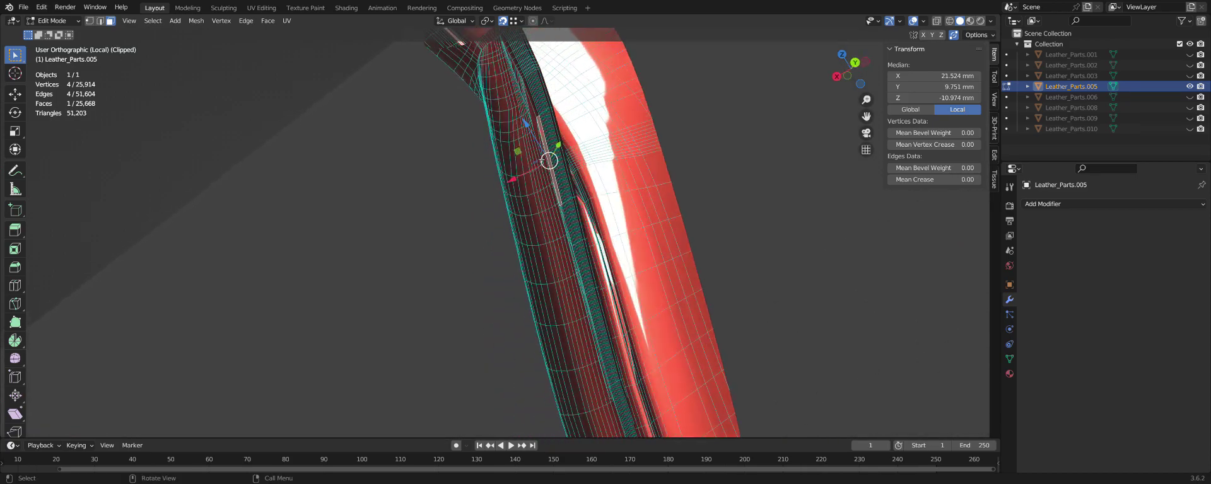
{"action": "scroll", "coordinate": [611, 154], "scroll_direction": "up", "scroll_amount": 4}
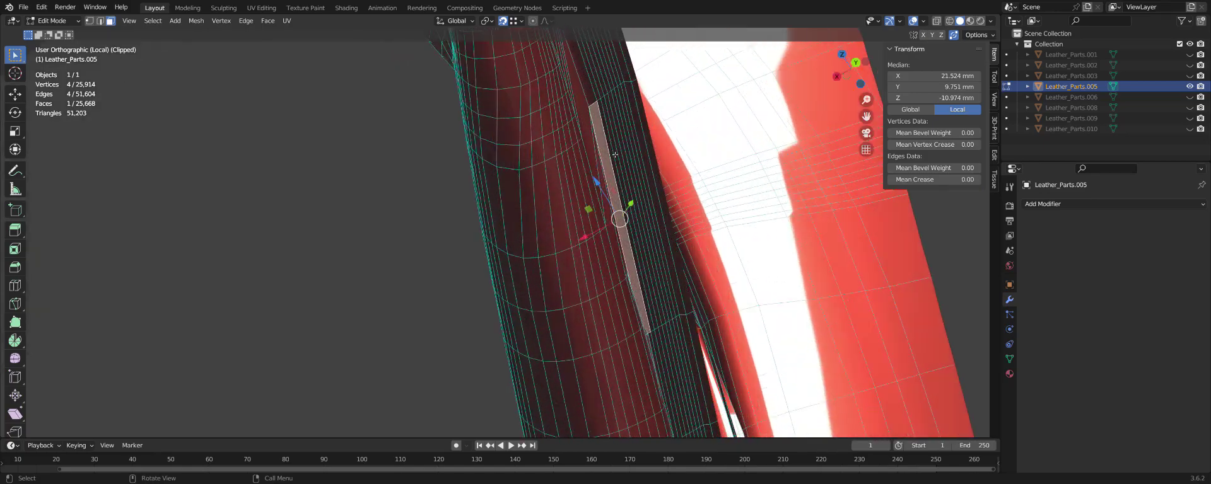
{"action": "middle_click_drag", "start_coordinate": [643, 291], "coordinate": [734, 306]}
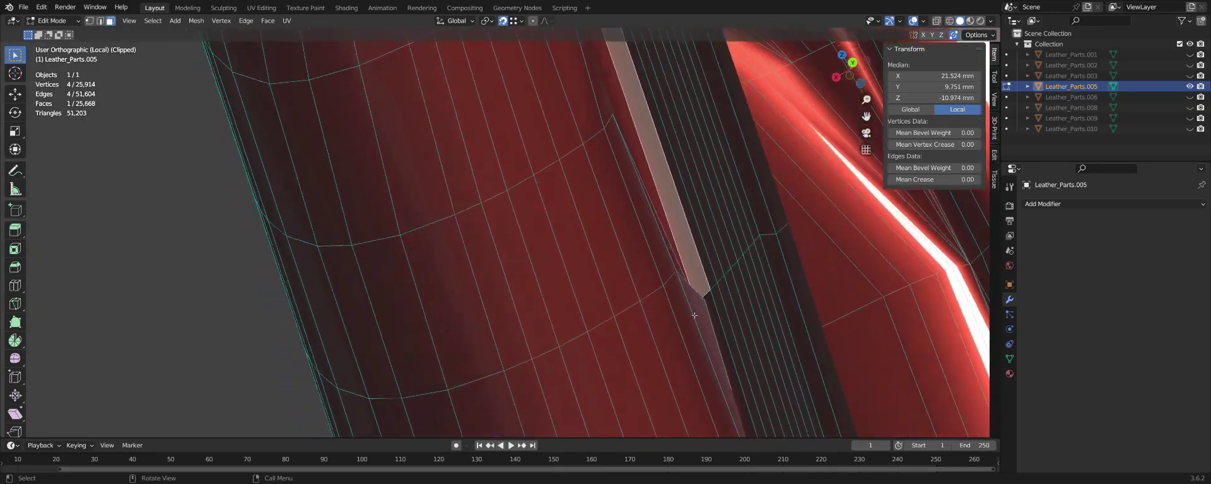
{"action": "scroll", "coordinate": [719, 252], "scroll_direction": "up", "scroll_amount": 4}
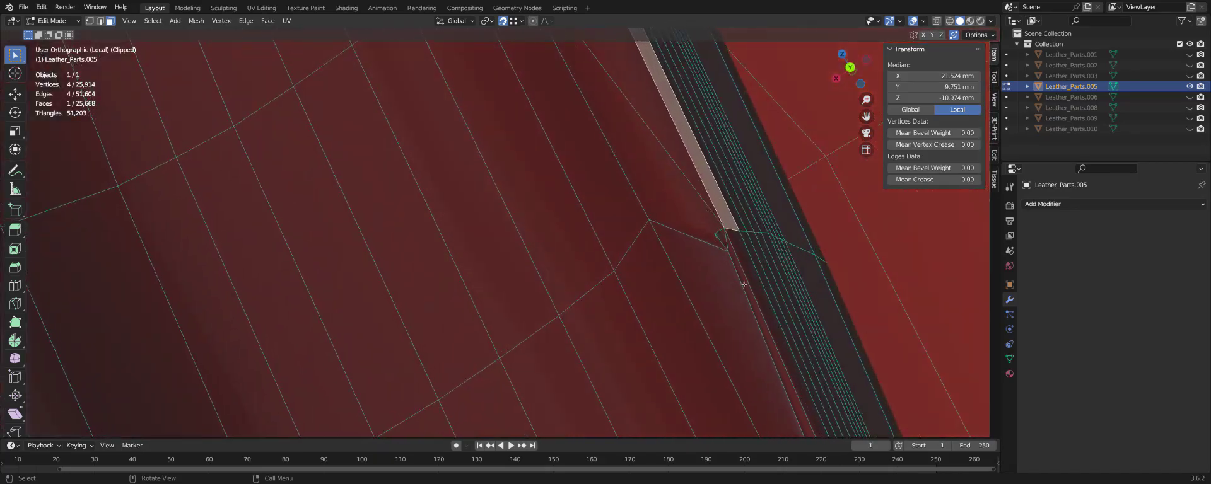
{"action": "scroll", "coordinate": [715, 232], "scroll_direction": "up", "scroll_amount": 2}
{"action": "mouse_move", "coordinate": [730, 225]}
{"action": "middle_mouse_down"}
{"action": "mouse_move", "coordinate": [741, 349]}
{"action": "mouse_move", "coordinate": [718, 277]}
{"action": "mouse_move", "coordinate": [645, 316]}
{"action": "mouse_move", "coordinate": [632, 310]}
{"action": "middle_mouse_up"}
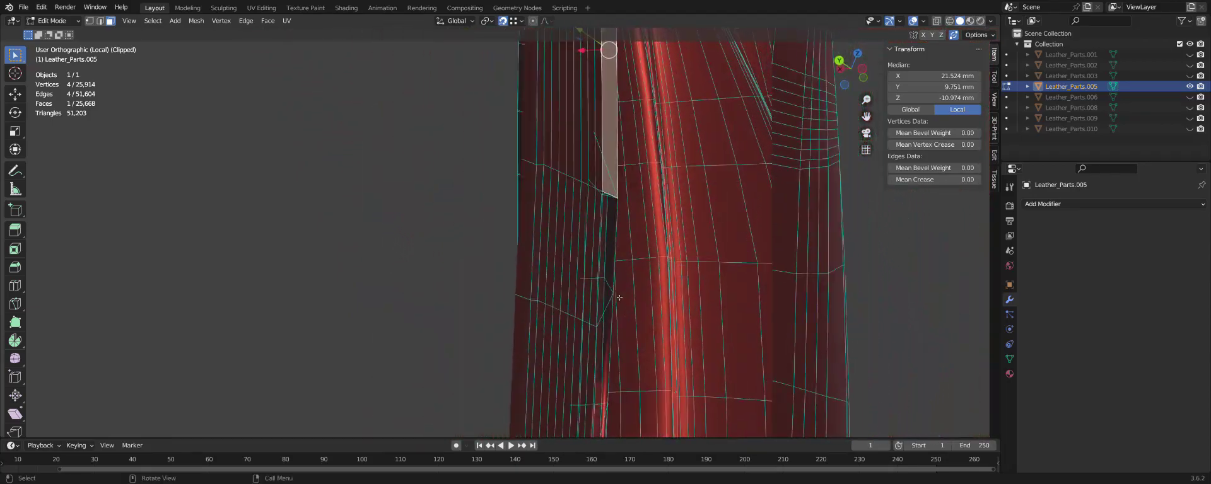
{"action": "mouse_move", "coordinate": [625, 270]}
{"action": "middle_mouse_down"}
{"action": "mouse_move", "coordinate": [643, 275]}
{"action": "mouse_move", "coordinate": [625, 271]}
{"action": "middle_mouse_up"}
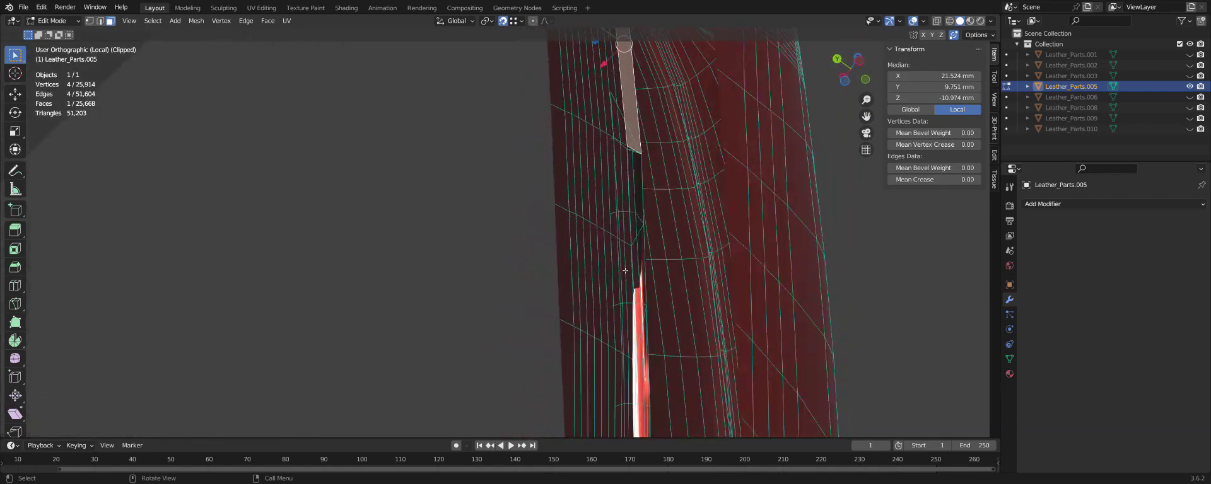
{"action": "mouse_move", "coordinate": [813, 269]}
{"action": "middle_mouse_down"}
{"action": "mouse_move", "coordinate": [543, 265]}
{"action": "mouse_move", "coordinate": [610, 285]}
{"action": "mouse_move", "coordinate": [661, 274]}
{"action": "mouse_move", "coordinate": [665, 251]}
{"action": "middle_mouse_up"}
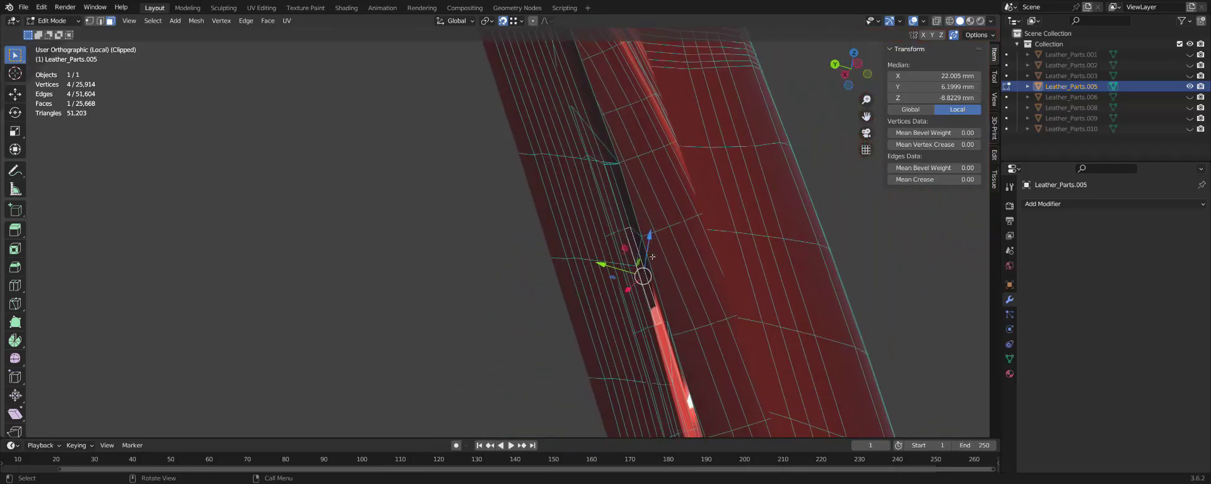
{"action": "middle_click_drag", "start_coordinate": [634, 213], "coordinate": [620, 305]}
Select the seven faces of the broken strip along the backrest edge.
{"action": "left_click", "coordinate": [626, 344], "text": "ctrl"}
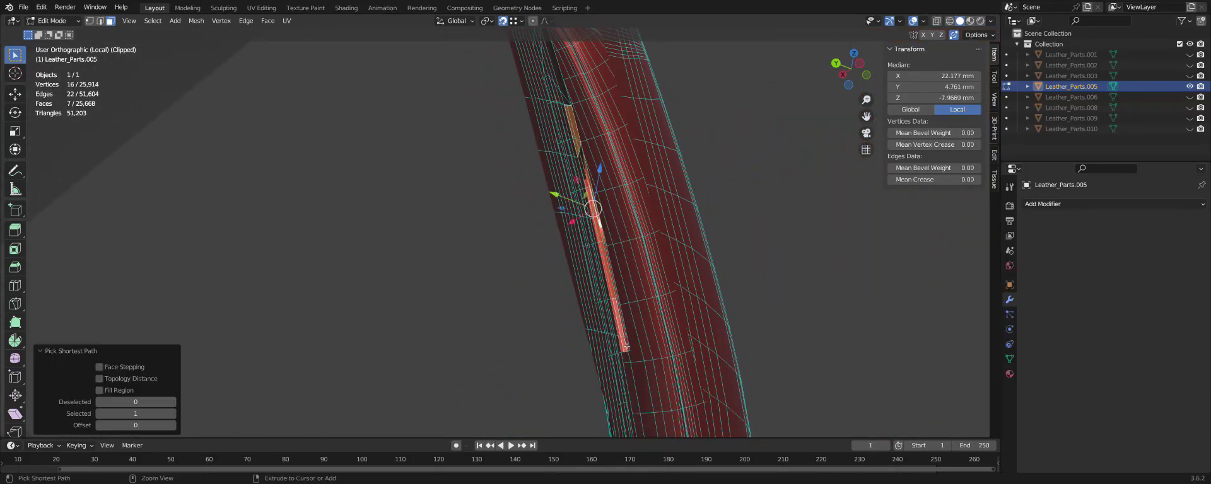
{"action": "scroll", "coordinate": [627, 348], "scroll_direction": "up", "scroll_amount": 2}
{"action": "scroll", "coordinate": [587, 189], "scroll_direction": "up", "scroll_amount": 2}
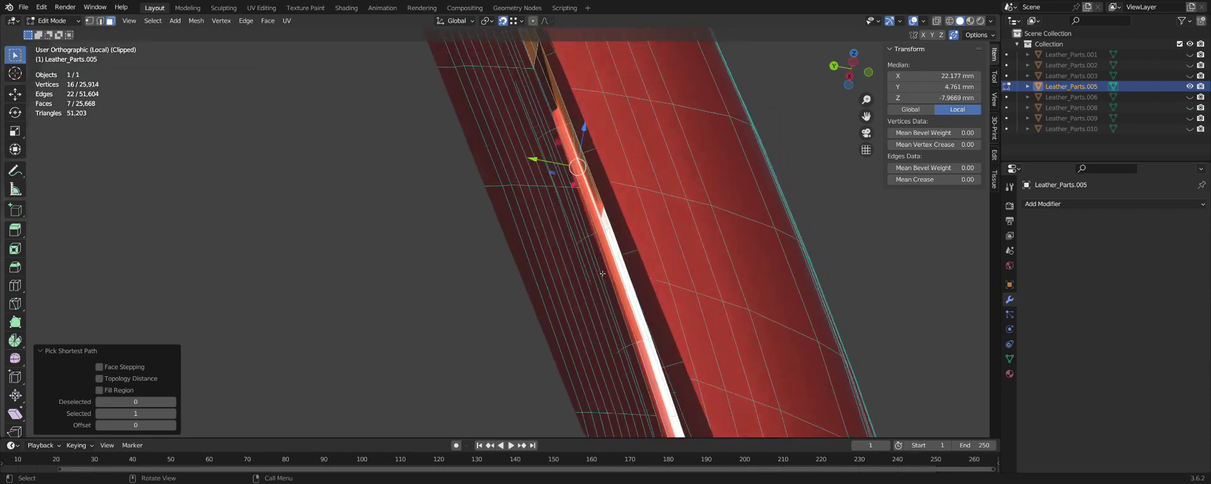
{"action": "scroll", "coordinate": [575, 132], "scroll_direction": "up", "scroll_amount": 2}
{"action": "left_click", "coordinate": [548, 108]}
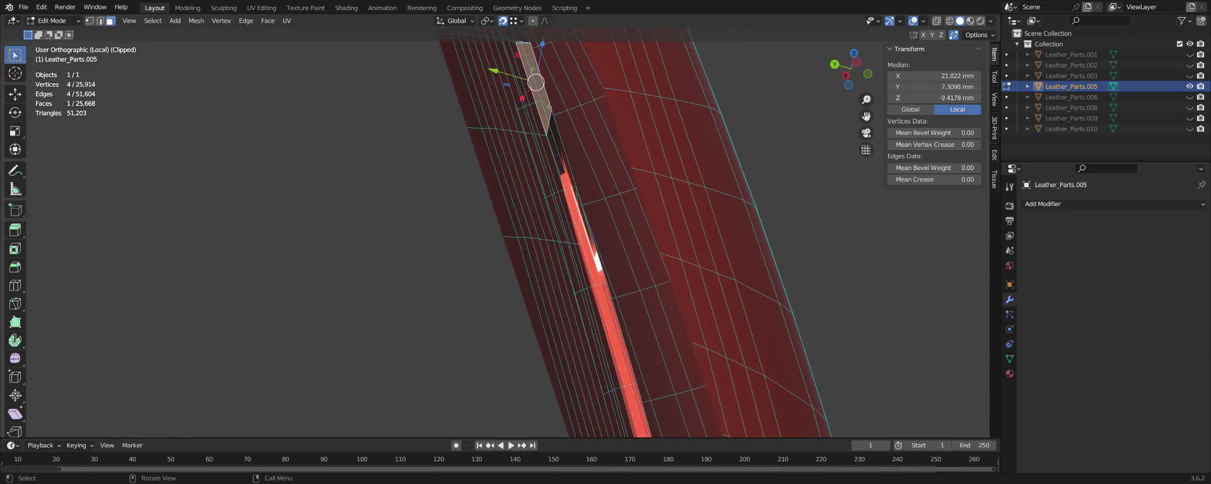
{"action": "left_click", "coordinate": [558, 139], "text": "ctrl"}
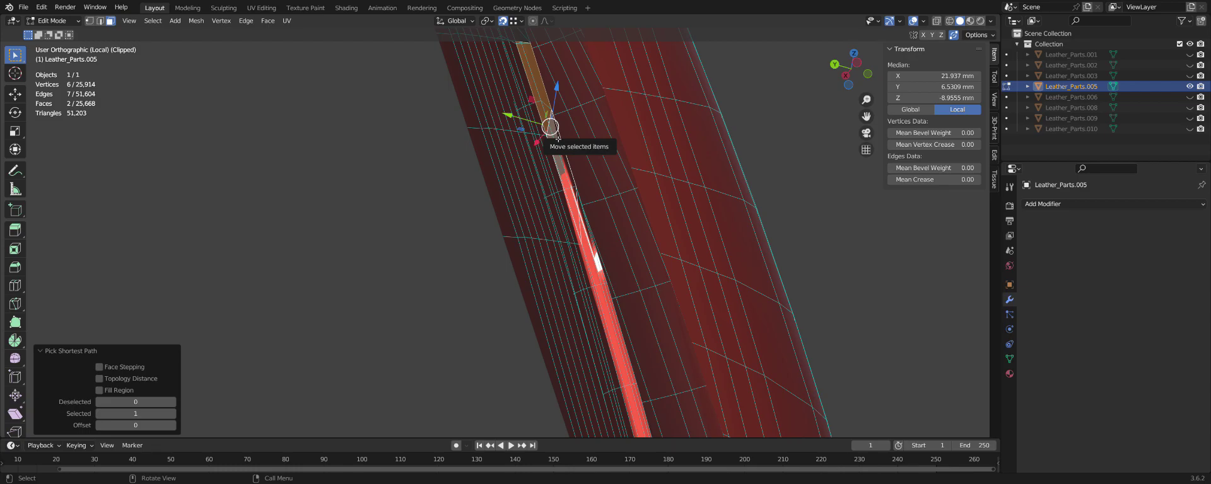
{"action": "scroll", "coordinate": [608, 226], "scroll_direction": "up", "scroll_amount": 3}
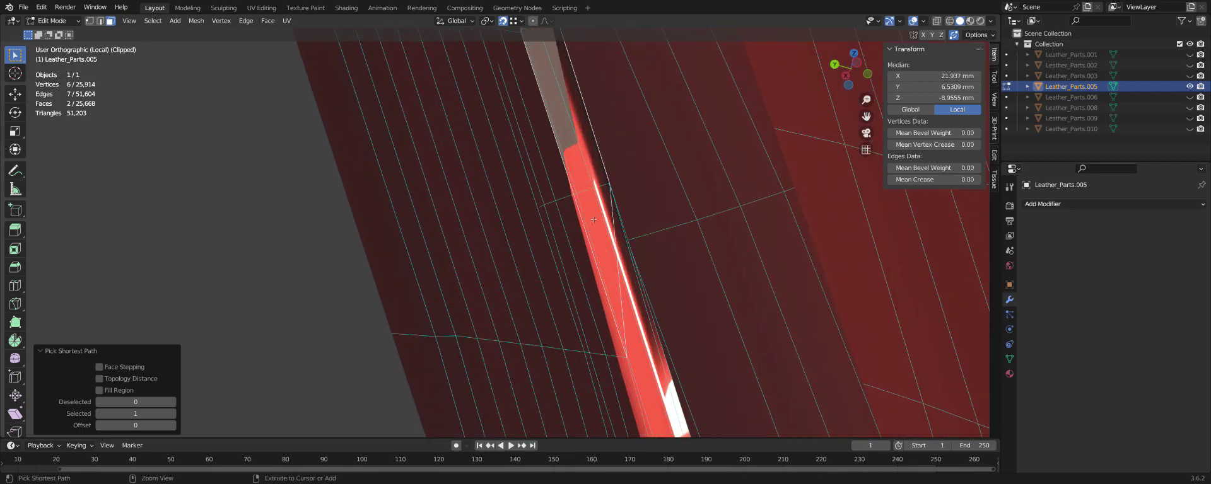
{"action": "scroll", "coordinate": [593, 219], "scroll_direction": "down", "scroll_amount": 3}
{"action": "left_click", "coordinate": [588, 206], "text": "ctrl"}
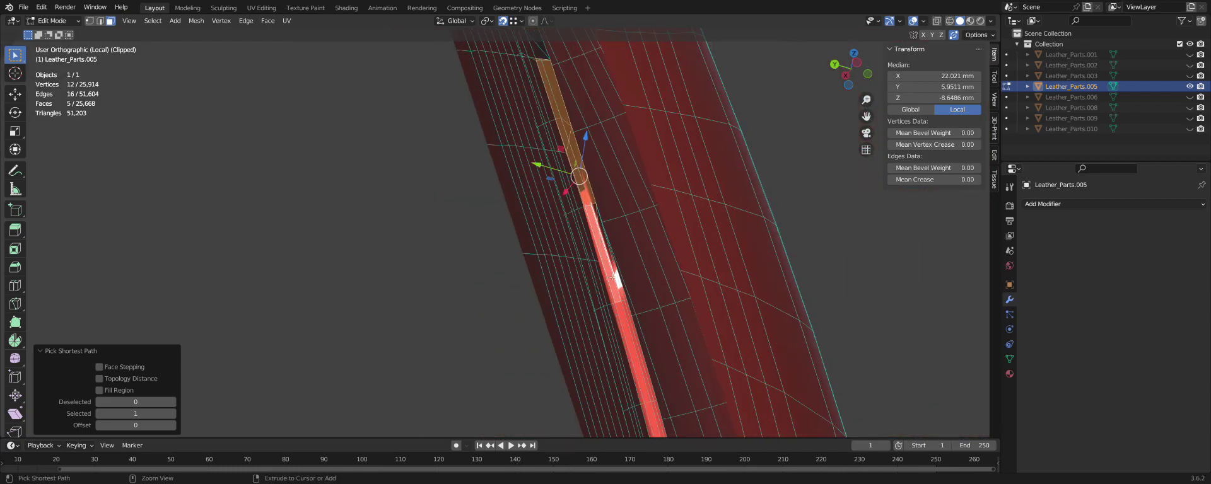
{"action": "left_click", "coordinate": [655, 424], "text": "ctrl"}
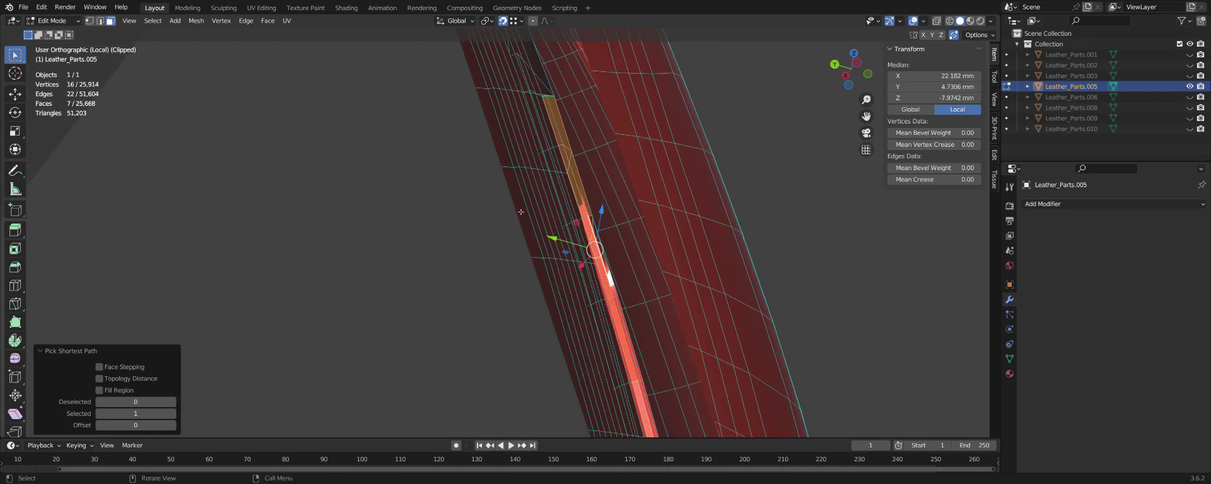
{"action": "middle_click_drag", "start_coordinate": [656, 424], "coordinate": [587, 325]}
Delete the selected strip faces, then the remaining linked broken strip.
{"action": "key", "text": "x"}
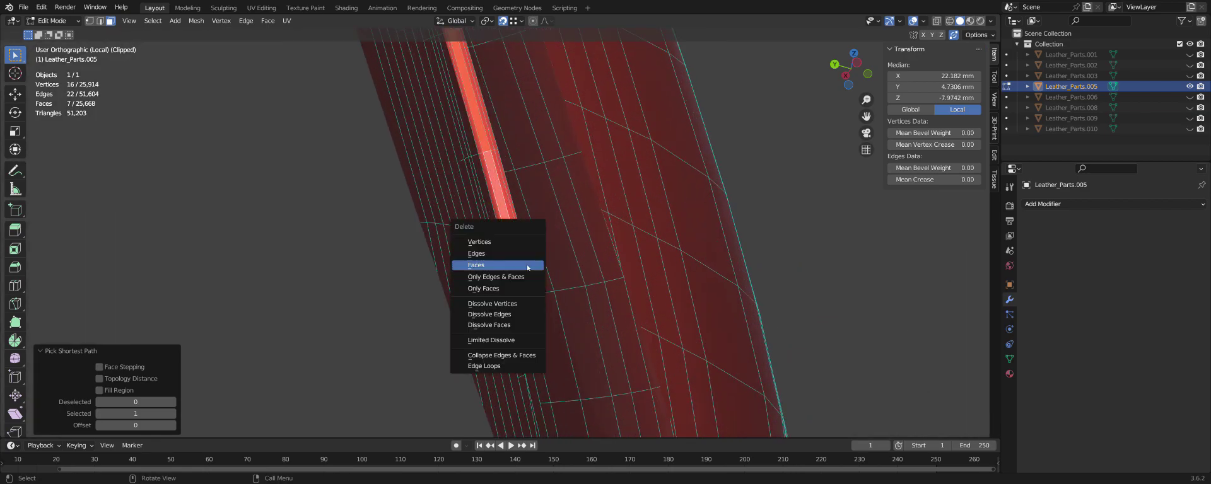
{"action": "left_click", "coordinate": [527, 265]}
{"action": "left_click", "coordinate": [524, 252]}
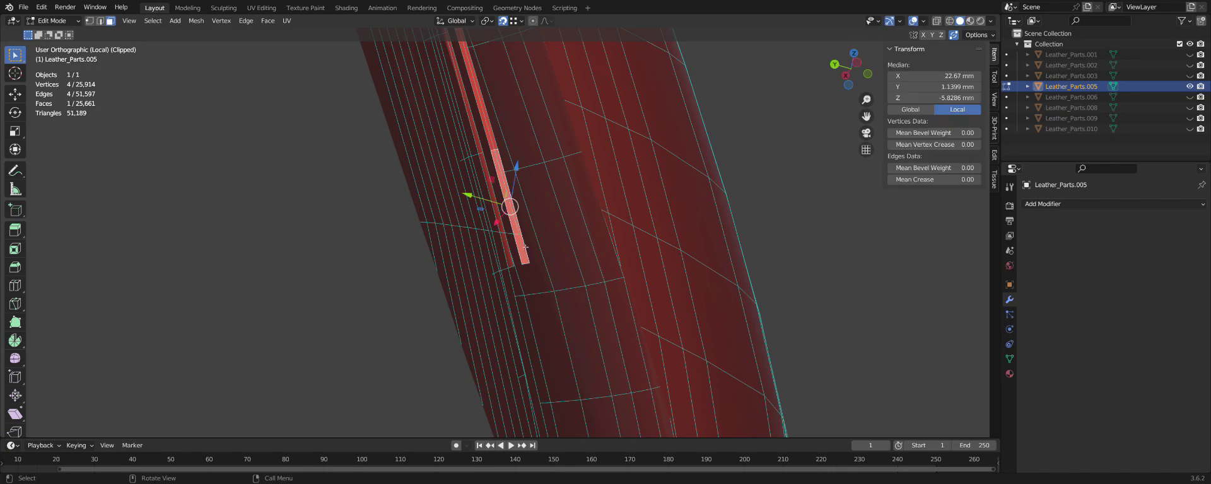
{"action": "key", "text": "ctrl+l"}
{"action": "key", "text": "x"}
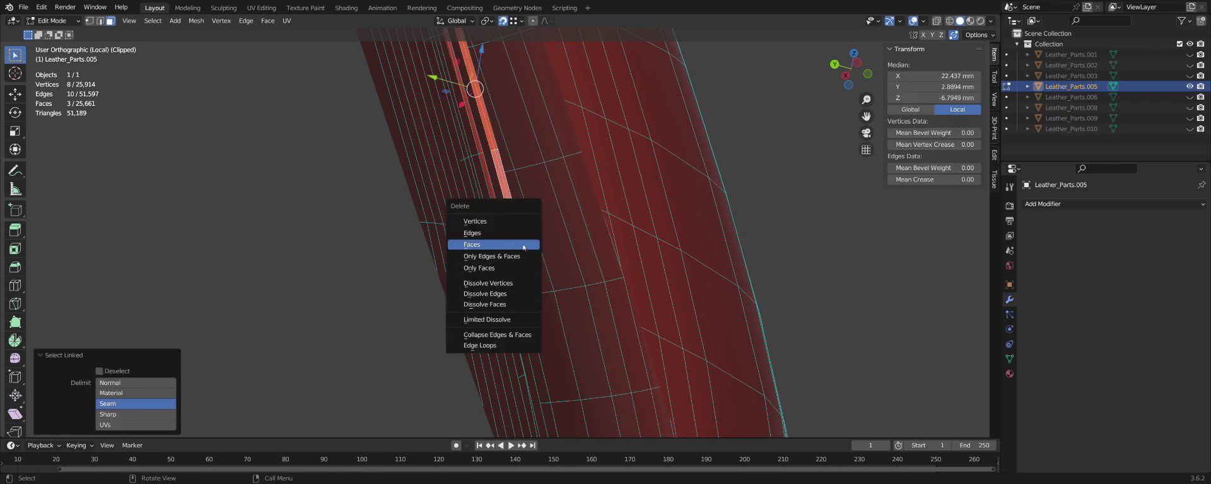
{"action": "left_click", "coordinate": [525, 246]}
Delete the stray sliver face along the seam, leaving 25,657 faces.
{"action": "mouse_move", "coordinate": [525, 247]}
{"action": "middle_mouse_down"}
{"action": "mouse_move", "coordinate": [529, 279]}
{"action": "mouse_move", "coordinate": [536, 240]}
{"action": "middle_mouse_up"}
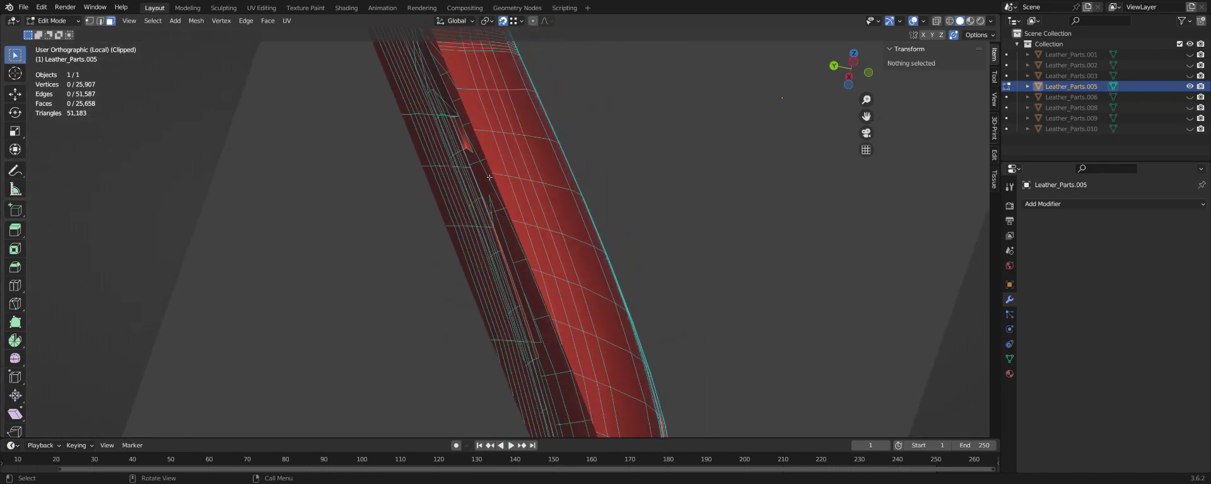
{"action": "scroll", "coordinate": [546, 175], "scroll_direction": "up", "scroll_amount": 4}
{"action": "middle_click_drag", "start_coordinate": [547, 175], "coordinate": [537, 246]}
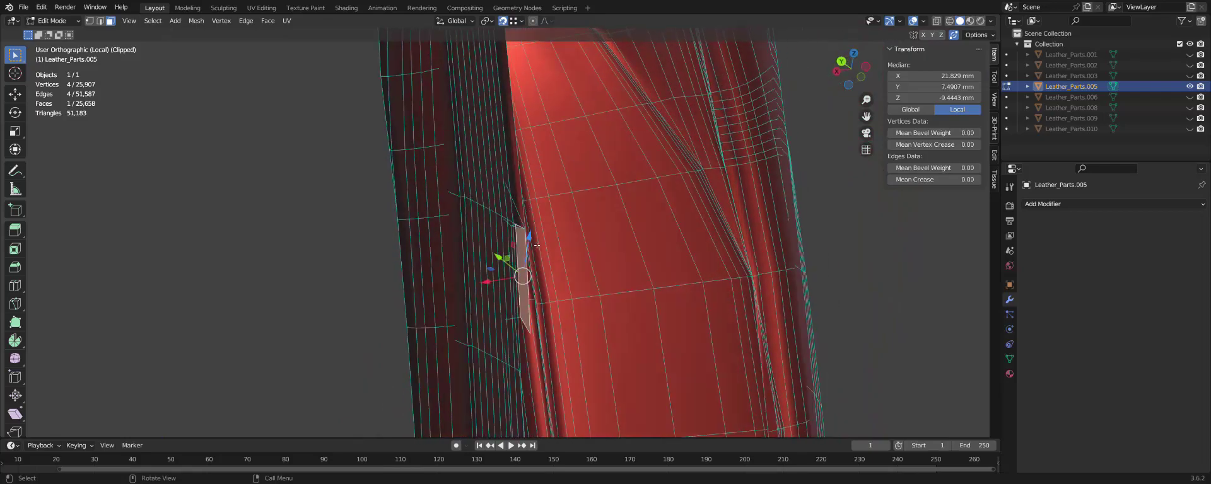
{"action": "left_click", "coordinate": [534, 246]}
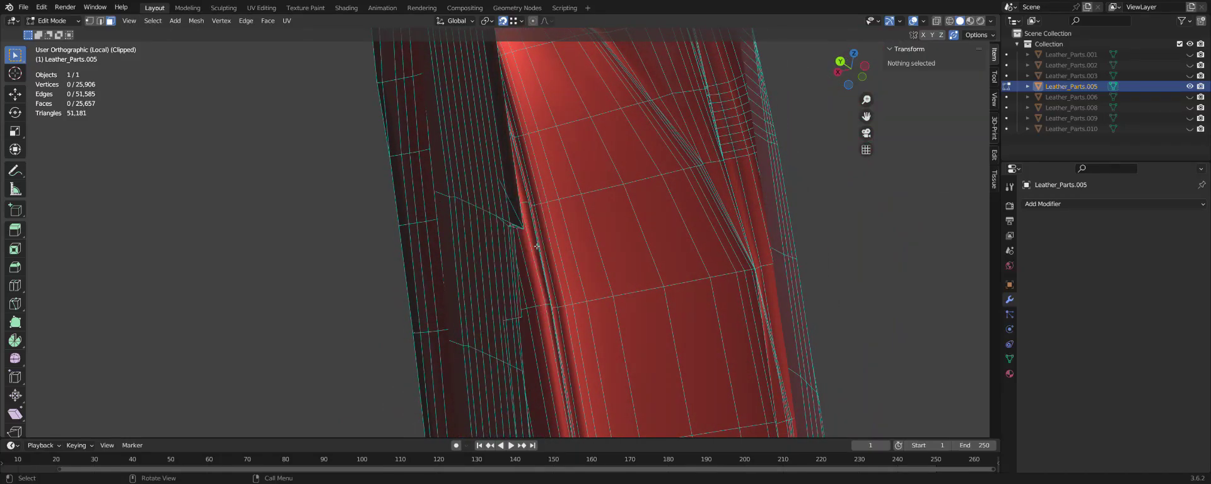
{"action": "mouse_move", "coordinate": [535, 246]}
{"action": "middle_mouse_down"}
{"action": "mouse_move", "coordinate": [533, 233]}
{"action": "mouse_move", "coordinate": [575, 287]}
{"action": "mouse_move", "coordinate": [582, 268]}
{"action": "mouse_move", "coordinate": [592, 273]}
{"action": "mouse_move", "coordinate": [551, 267]}
{"action": "mouse_move", "coordinate": [943, 94]}
{"action": "middle_mouse_up"}
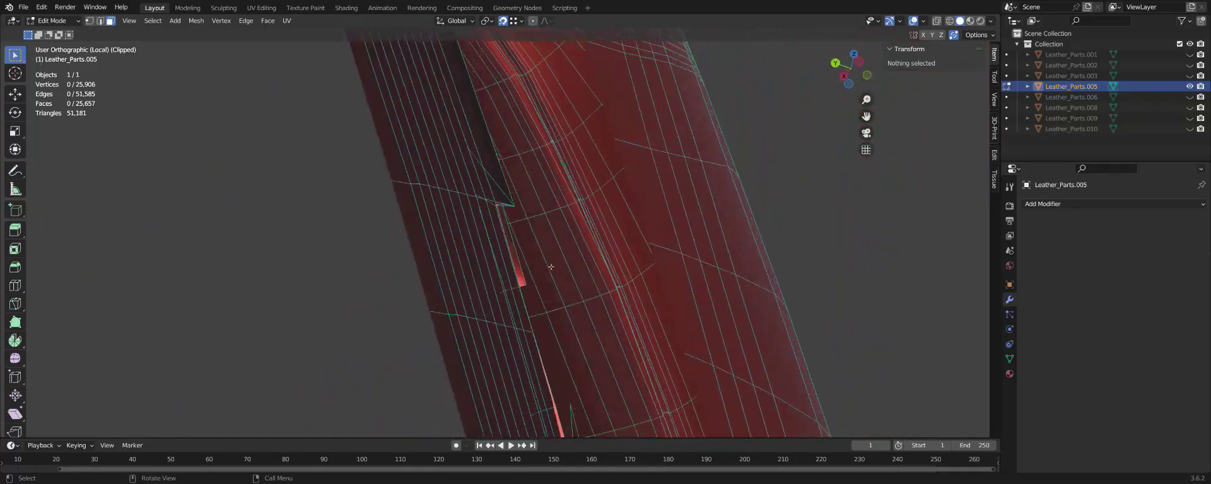
Reposition the stray vertex at the sliver's tip and check it from several sides.
{"action": "scroll", "coordinate": [597, 234], "scroll_direction": "up", "scroll_amount": 3}
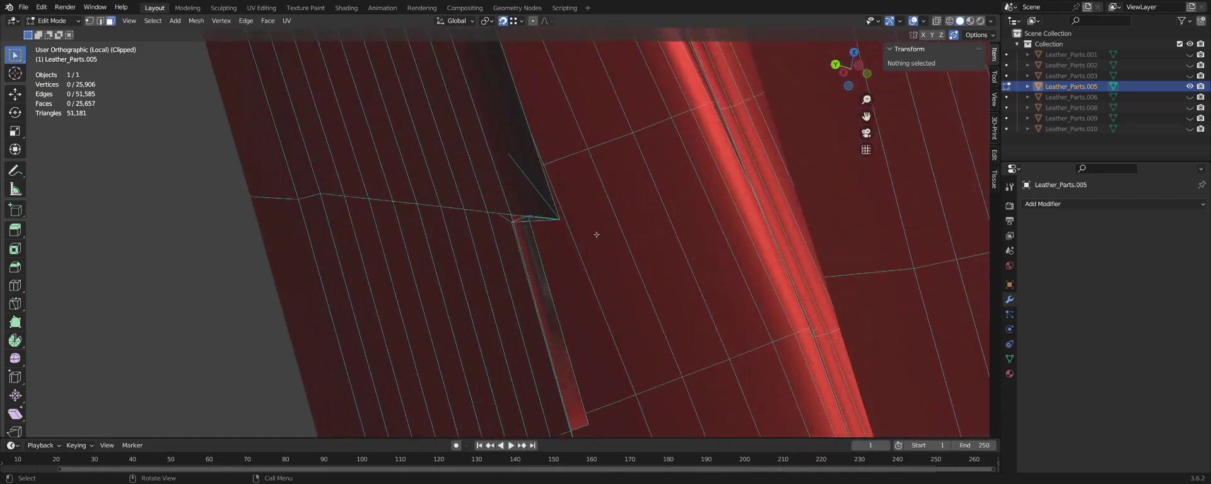
{"action": "left_click", "coordinate": [559, 219]}
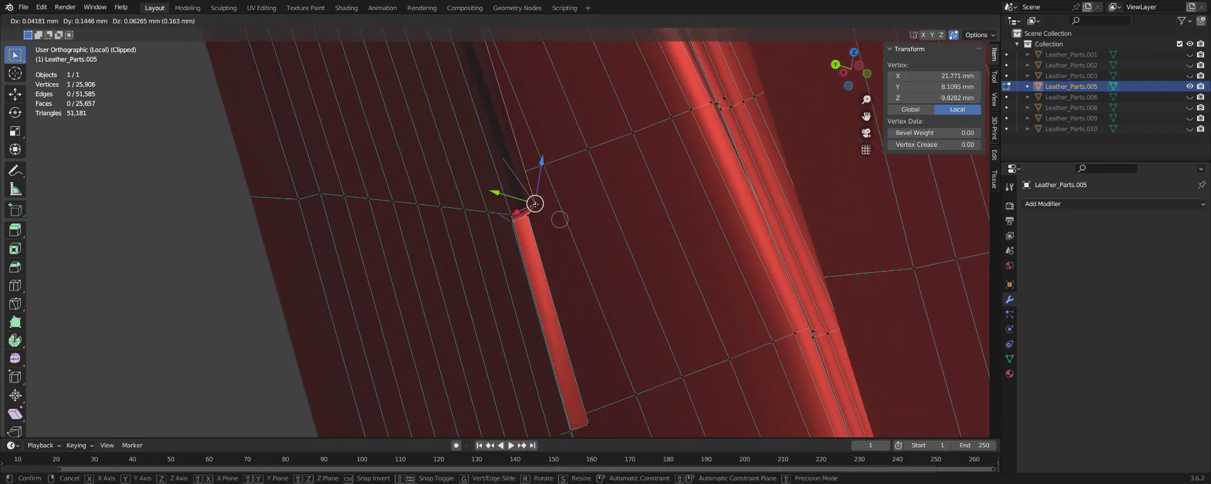
{"action": "left_click", "coordinate": [559, 219]}
{"action": "mouse_move", "coordinate": [559, 219]}
{"action": "middle_mouse_down"}
{"action": "mouse_move", "coordinate": [530, 217]}
{"action": "mouse_move", "coordinate": [551, 220]}
{"action": "middle_mouse_up"}
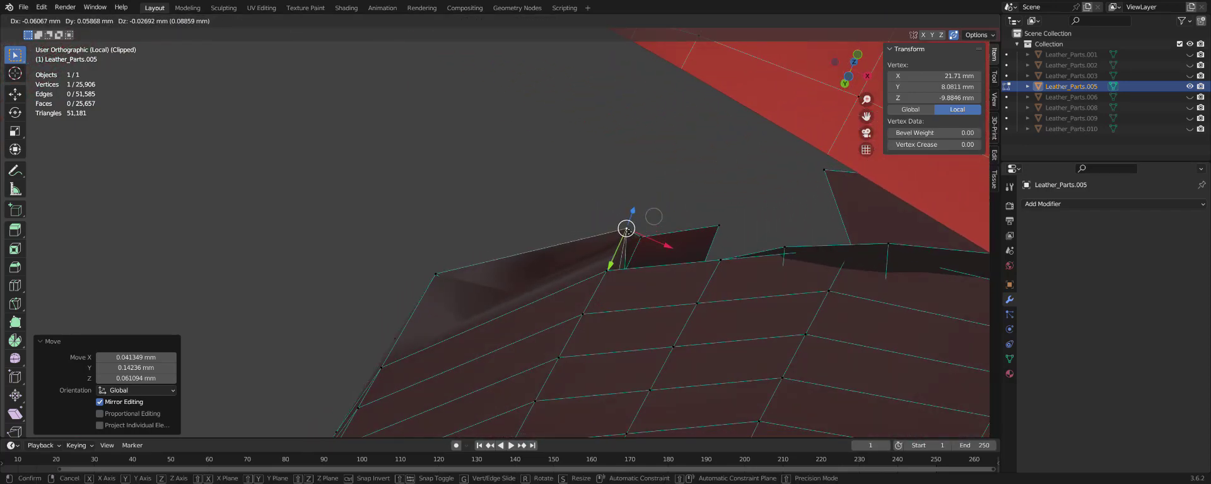
{"action": "mouse_move", "coordinate": [627, 227]}
{"action": "middle_mouse_down"}
{"action": "mouse_move", "coordinate": [675, 229]}
{"action": "mouse_move", "coordinate": [661, 262]}
{"action": "mouse_move", "coordinate": [586, 229]}
{"action": "mouse_move", "coordinate": [523, 246]}
{"action": "middle_mouse_up"}
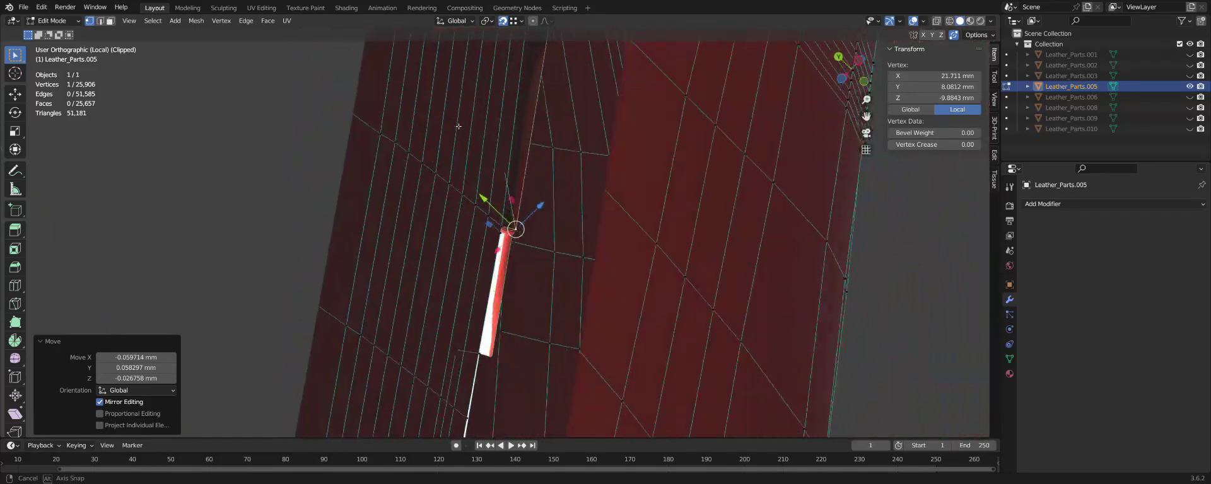
{"action": "middle_click_drag", "start_coordinate": [458, 127], "coordinate": [603, 157]}
{"action": "mouse_move", "coordinate": [673, 119]}
{"action": "middle_mouse_down"}
{"action": "mouse_move", "coordinate": [568, 112]}
{"action": "mouse_move", "coordinate": [643, 145]}
{"action": "middle_mouse_up"}
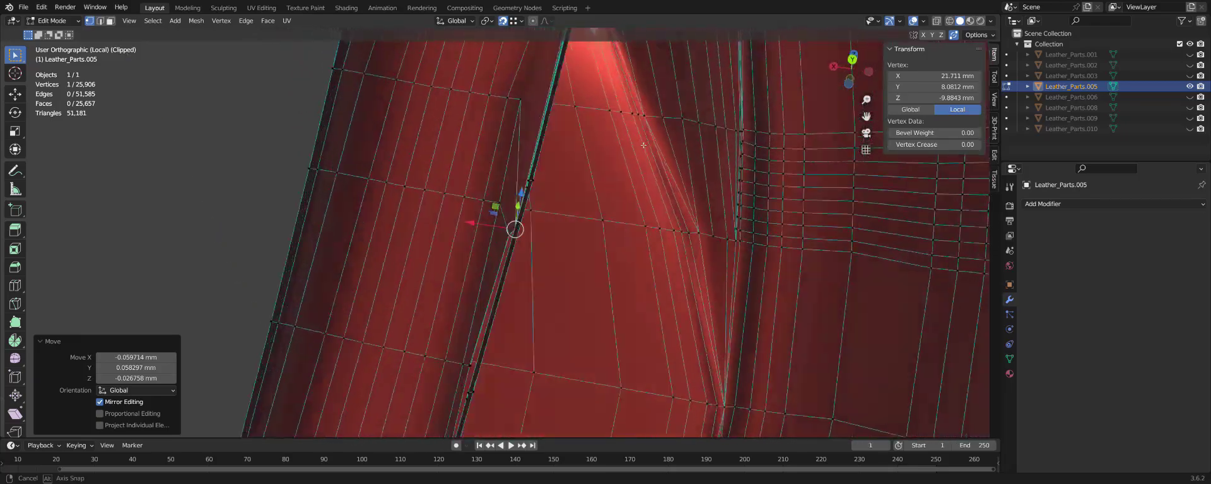
{"action": "middle_click_drag", "start_coordinate": [521, 213], "coordinate": [505, 244]}
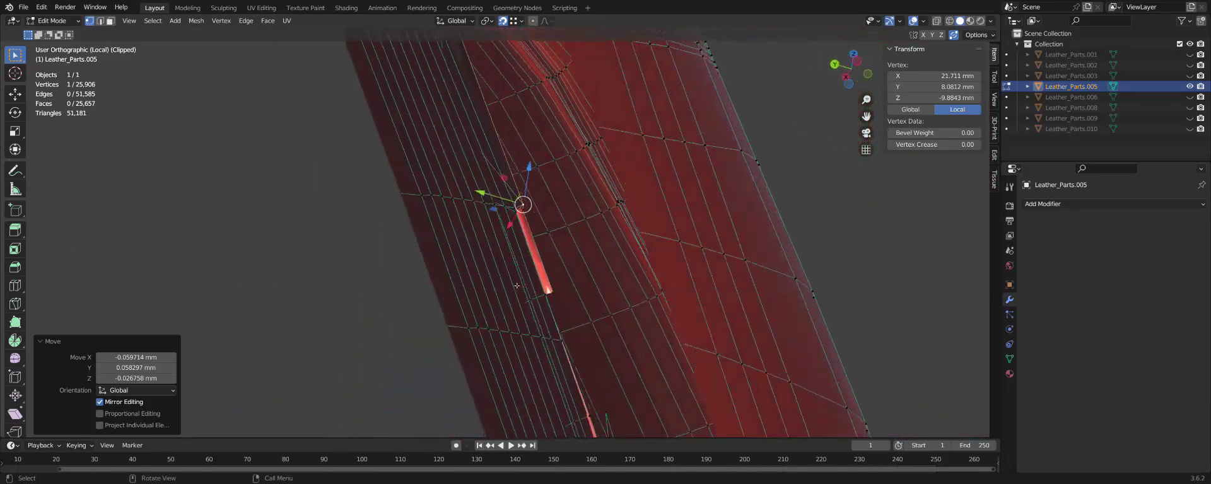
{"action": "mouse_move", "coordinate": [625, 314]}
{"action": "middle_mouse_down"}
{"action": "mouse_move", "coordinate": [592, 355]}
{"action": "mouse_move", "coordinate": [551, 315]}
{"action": "middle_mouse_up"}
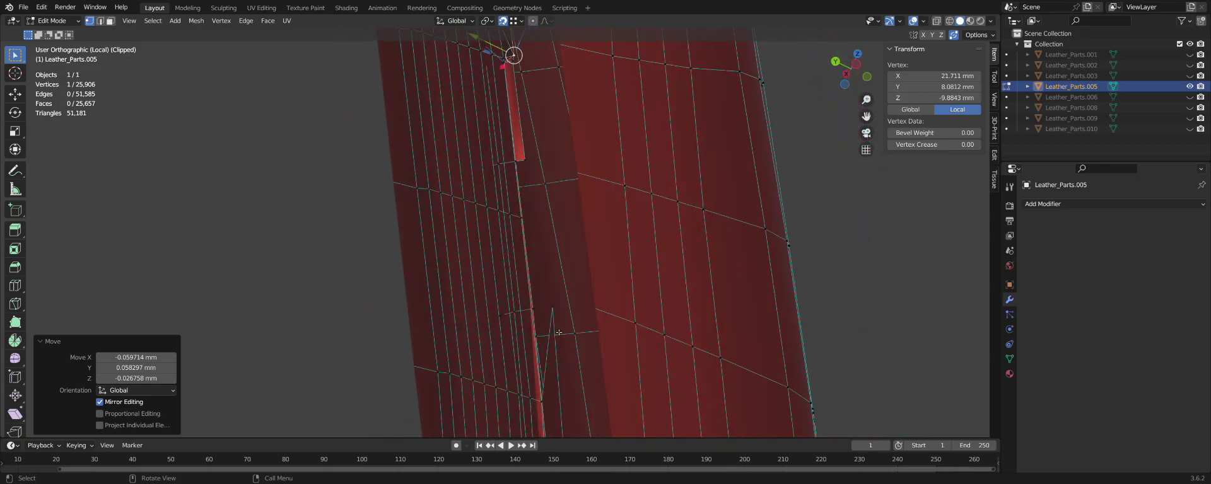
Delete the leftover sliver face and move a seam vertex to X 22.65, Y 1.7831, Z -6.6591 mm.
{"action": "key", "text": "alt+a"}
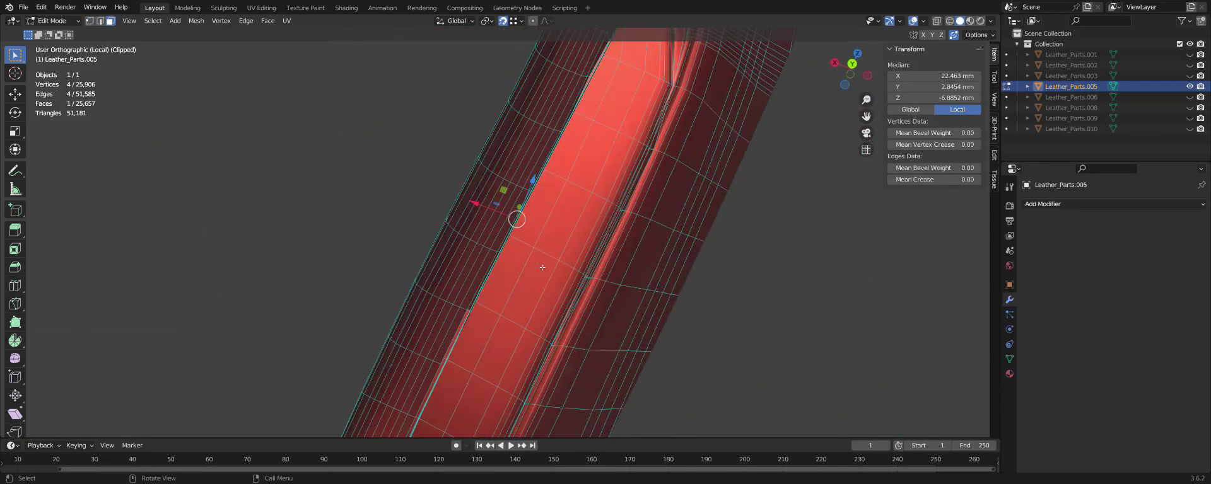
{"action": "middle_click_drag", "start_coordinate": [543, 268], "coordinate": [540, 267]}
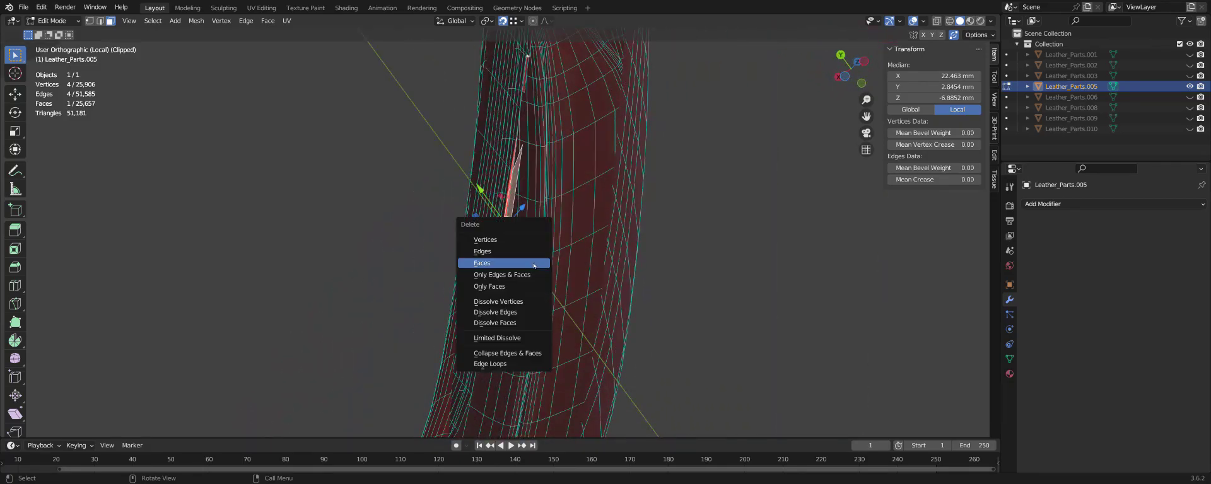
{"action": "middle_click_drag", "start_coordinate": [531, 262], "coordinate": [534, 339]}
{"action": "scroll", "coordinate": [534, 339], "scroll_direction": "up", "scroll_amount": 3}
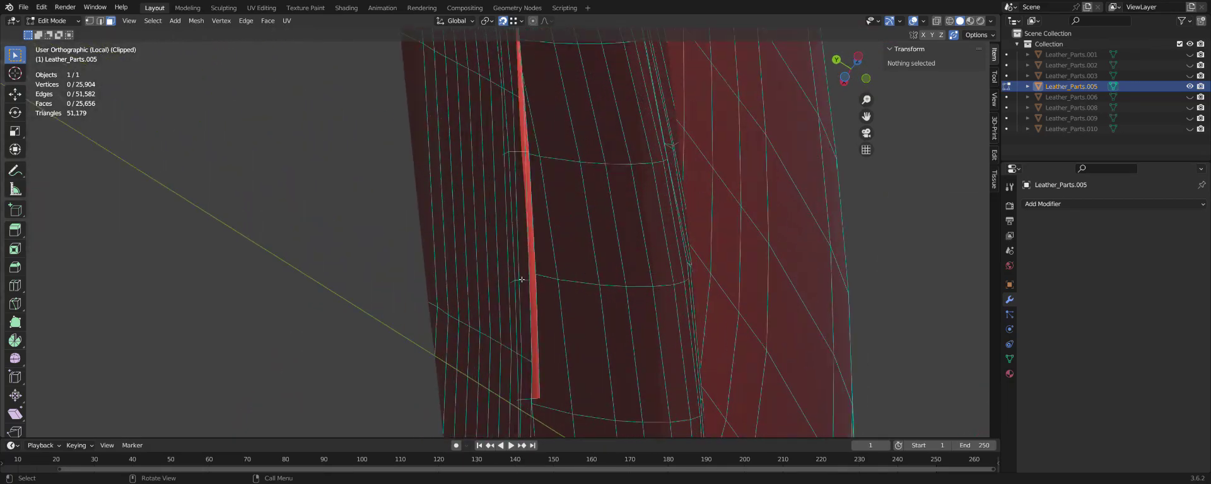
{"action": "left_click", "coordinate": [539, 308]}
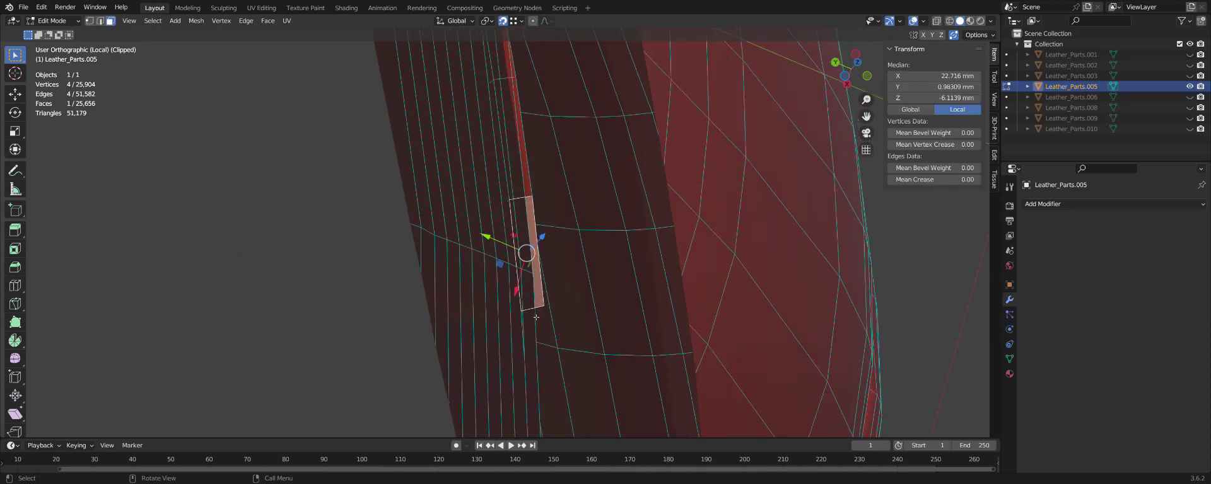
{"action": "mouse_move", "coordinate": [514, 252]}
{"action": "middle_mouse_down"}
{"action": "mouse_move", "coordinate": [526, 180]}
{"action": "mouse_move", "coordinate": [553, 307]}
{"action": "middle_mouse_up"}
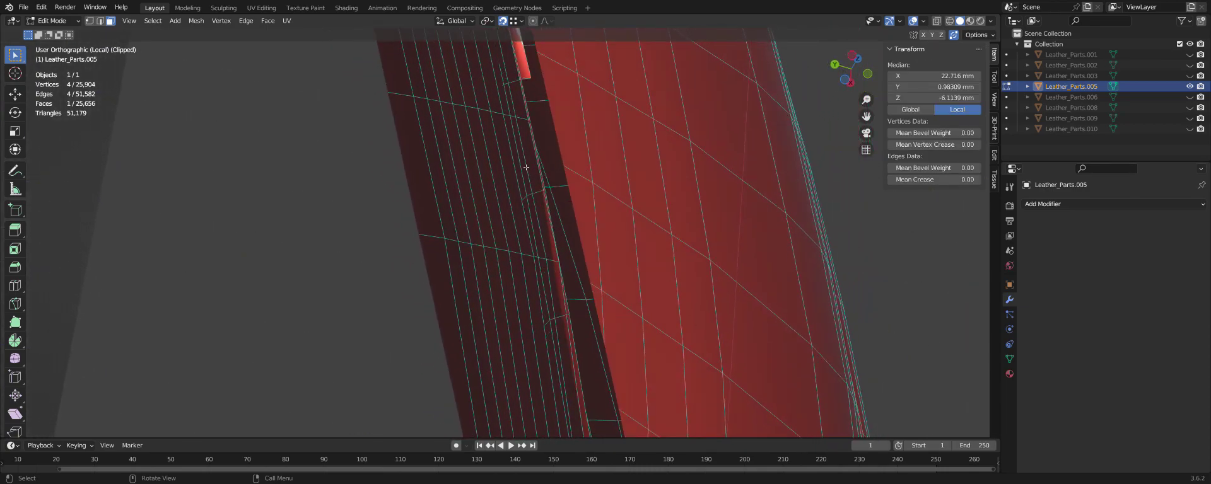
{"action": "scroll", "coordinate": [553, 307], "scroll_direction": "up", "scroll_amount": 4}
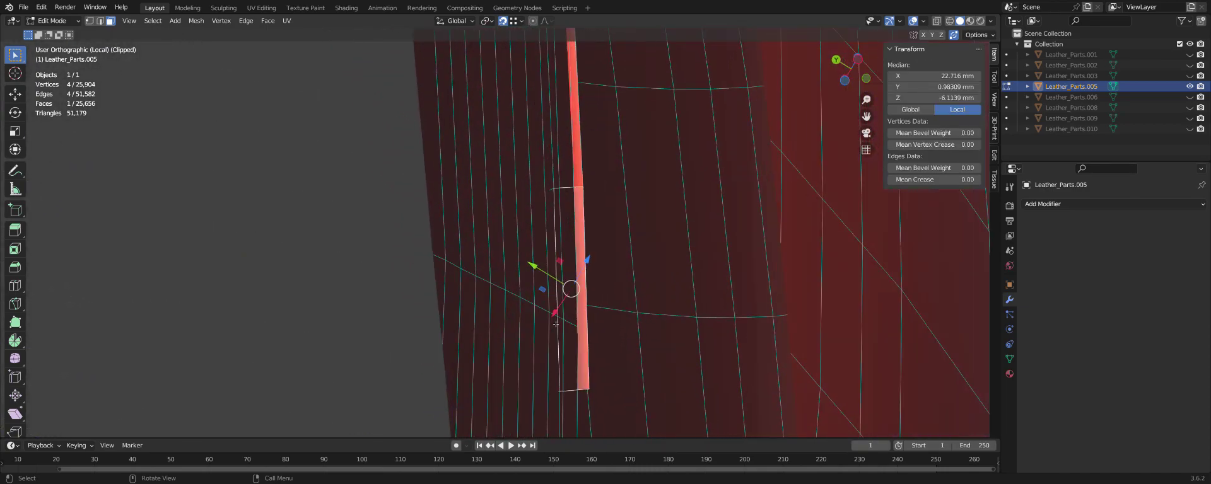
{"action": "left_click", "coordinate": [564, 317]}
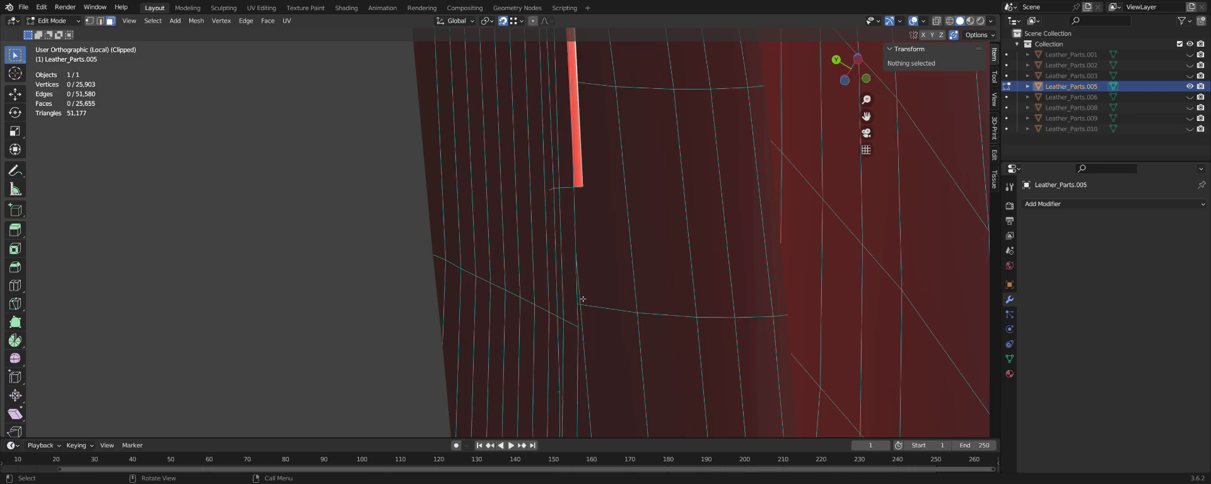
{"action": "mouse_move", "coordinate": [581, 300]}
{"action": "middle_mouse_down"}
{"action": "mouse_move", "coordinate": [558, 208]}
{"action": "mouse_move", "coordinate": [601, 233]}
{"action": "mouse_move", "coordinate": [696, 202]}
{"action": "mouse_move", "coordinate": [725, 216]}
{"action": "mouse_move", "coordinate": [705, 251]}
{"action": "mouse_move", "coordinate": [789, 201]}
{"action": "mouse_move", "coordinate": [692, 126]}
{"action": "mouse_move", "coordinate": [654, 130]}
{"action": "mouse_move", "coordinate": [657, 267]}
{"action": "middle_mouse_up"}
{"action": "left_click", "coordinate": [566, 222]}
{"action": "left_click", "coordinate": [624, 213]}
Nudge the gap's corner vertex and the next seam vertex into place.
{"action": "scroll", "coordinate": [657, 268], "scroll_direction": "up", "scroll_amount": 3}
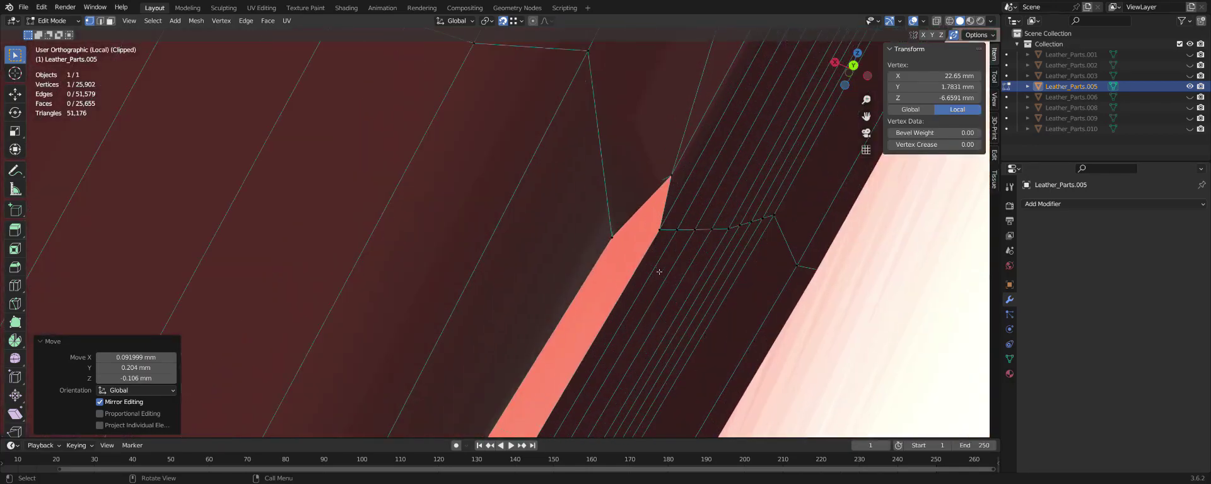
{"action": "left_click", "coordinate": [611, 237]}
{"action": "left_click_drag", "start_coordinate": [591, 214], "coordinate": [588, 210]}
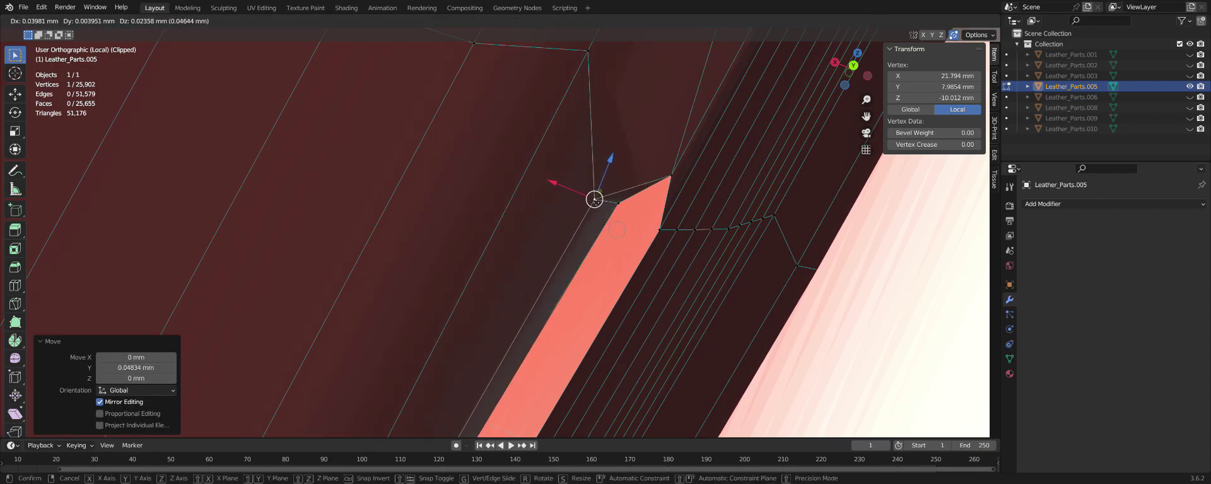
{"action": "left_click", "coordinate": [616, 229]}
{"action": "mouse_move", "coordinate": [616, 228]}
{"action": "middle_mouse_down"}
{"action": "mouse_move", "coordinate": [647, 191]}
{"action": "mouse_move", "coordinate": [632, 194]}
{"action": "middle_mouse_up"}
{"action": "left_click", "coordinate": [631, 195]}
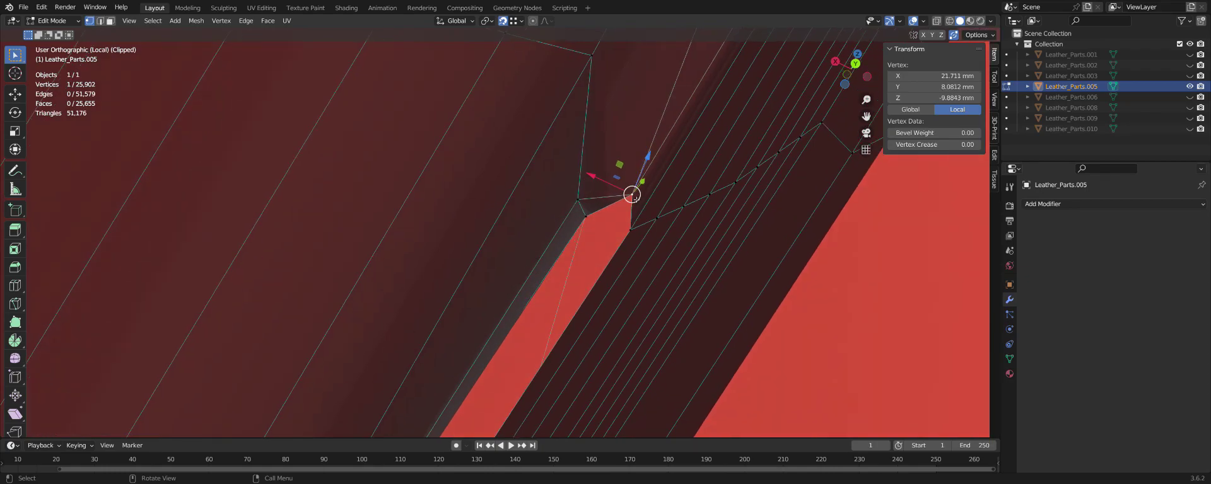
{"action": "left_click", "coordinate": [587, 221]}
{"action": "mouse_move", "coordinate": [586, 221]}
{"action": "middle_mouse_down"}
{"action": "mouse_move", "coordinate": [604, 217]}
{"action": "mouse_move", "coordinate": [531, 230]}
{"action": "middle_mouse_up"}
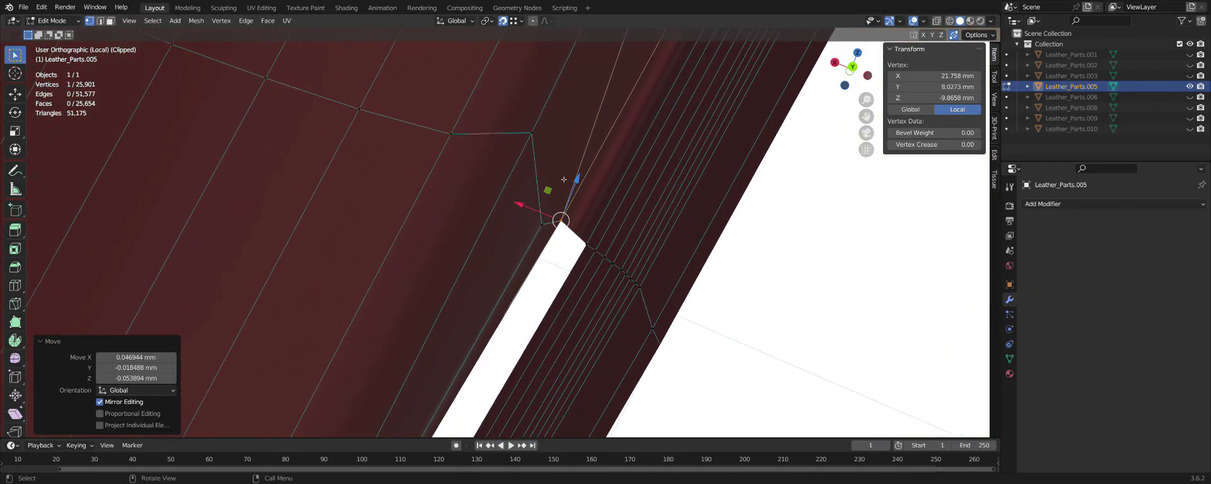
Move the vertex at the sliver's end and select the edge along the seam gap.
{"action": "left_click", "coordinate": [529, 225]}
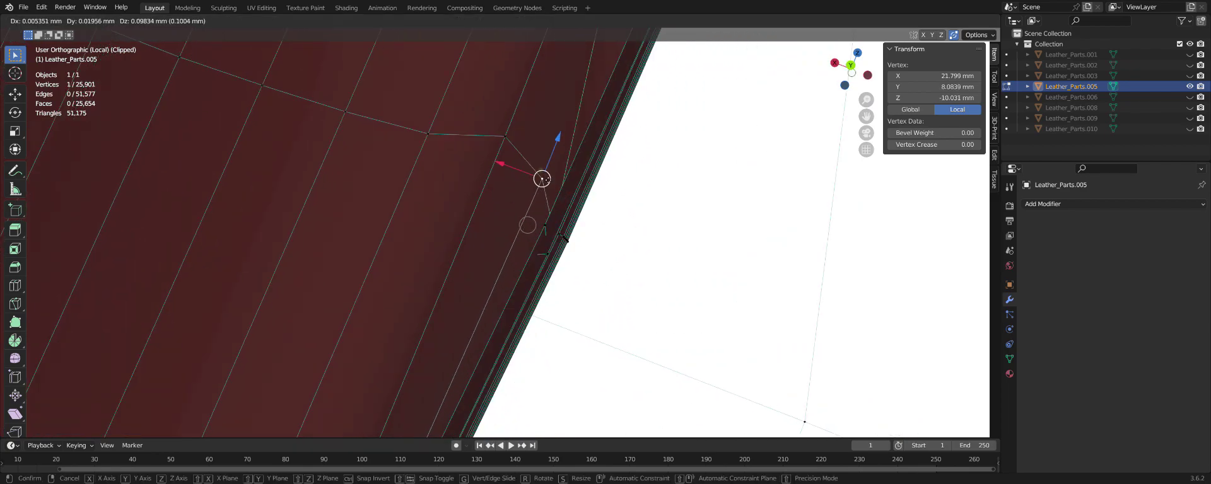
{"action": "left_click", "coordinate": [563, 239]}
{"action": "middle_click_drag", "start_coordinate": [563, 238], "coordinate": [654, 209]}
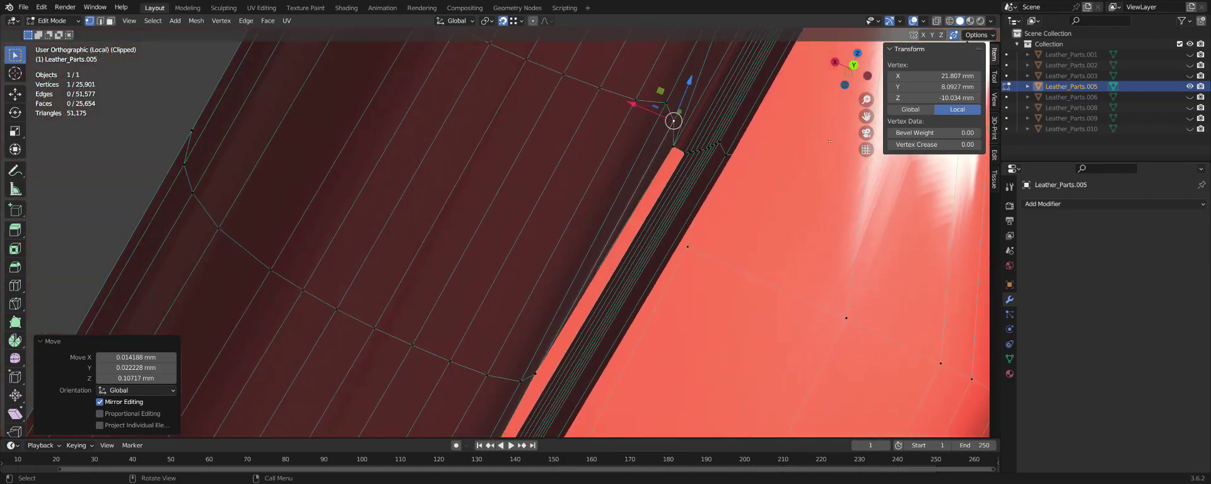
{"action": "middle_click_drag", "start_coordinate": [654, 208], "coordinate": [547, 294]}
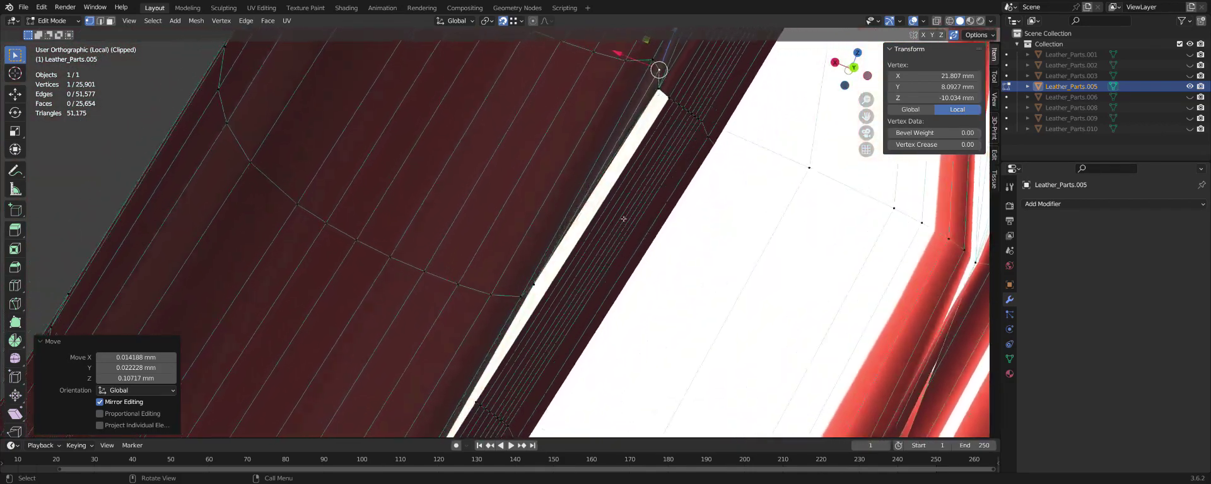
{"action": "scroll", "coordinate": [543, 276], "scroll_direction": "up", "scroll_amount": 3}
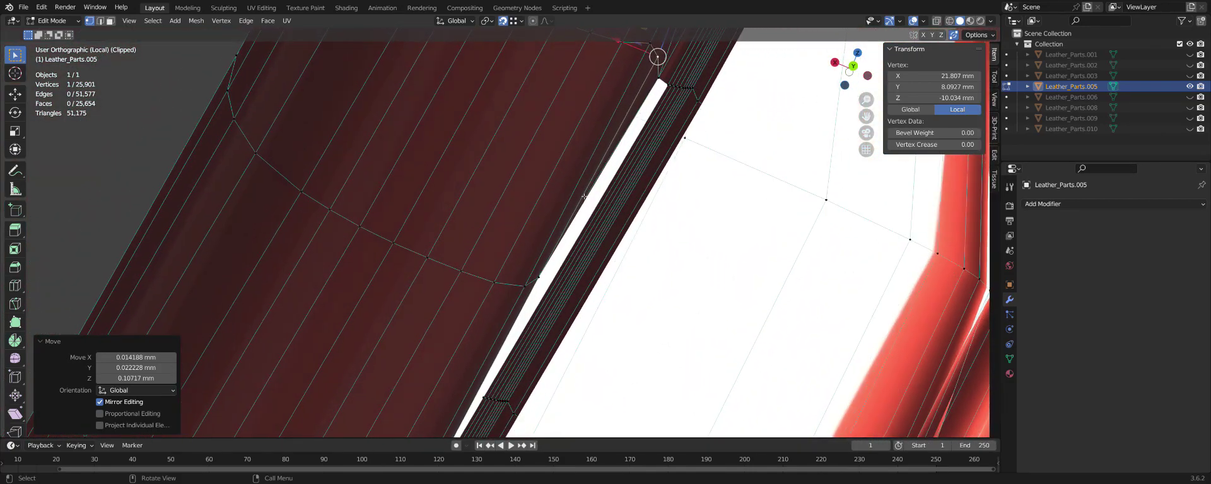
{"action": "left_click", "coordinate": [597, 197]}
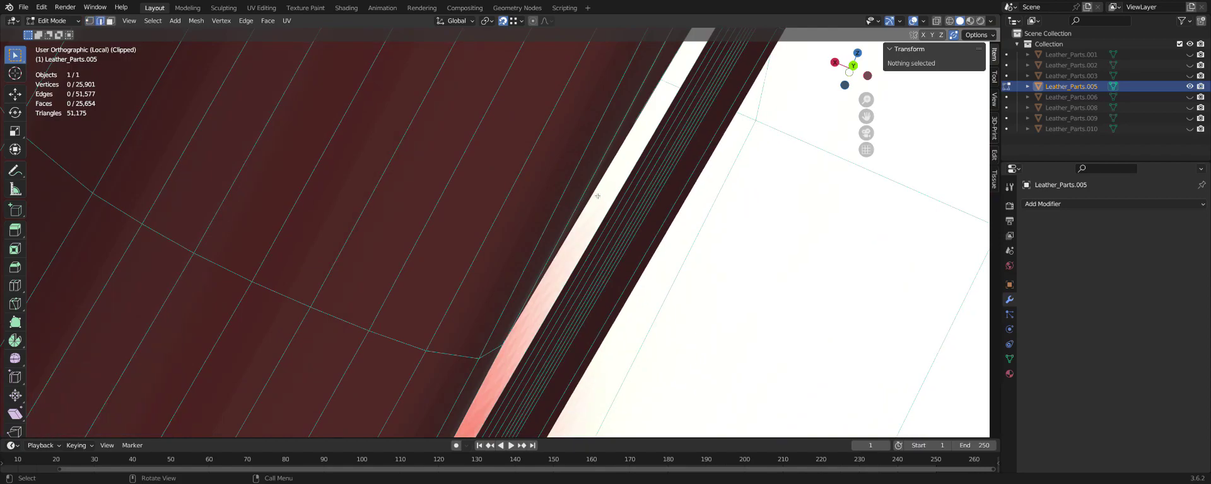
{"action": "left_click", "coordinate": [595, 196]}
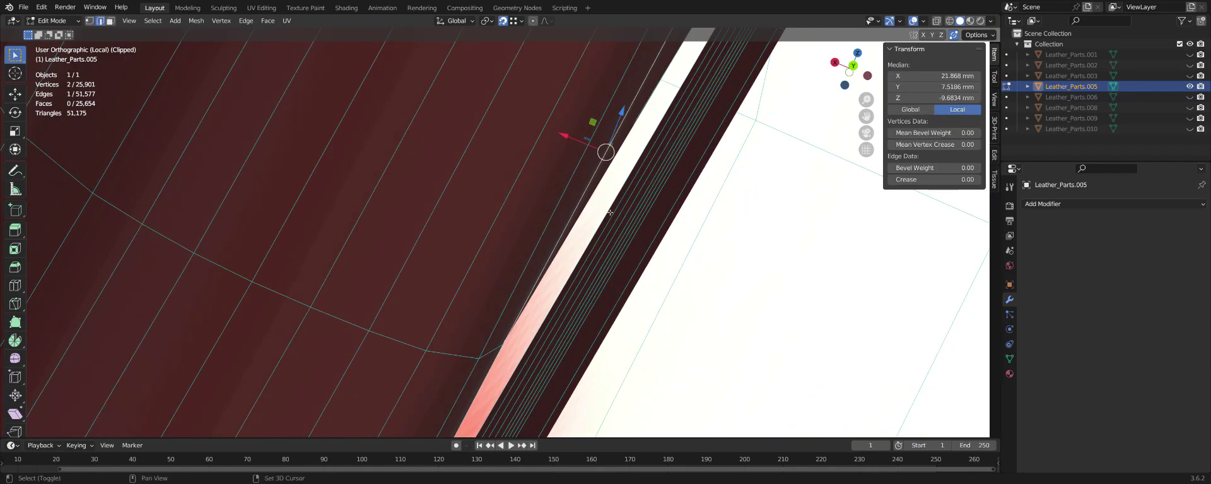
{"action": "middle_click_drag", "start_coordinate": [609, 209], "coordinate": [649, 141]}
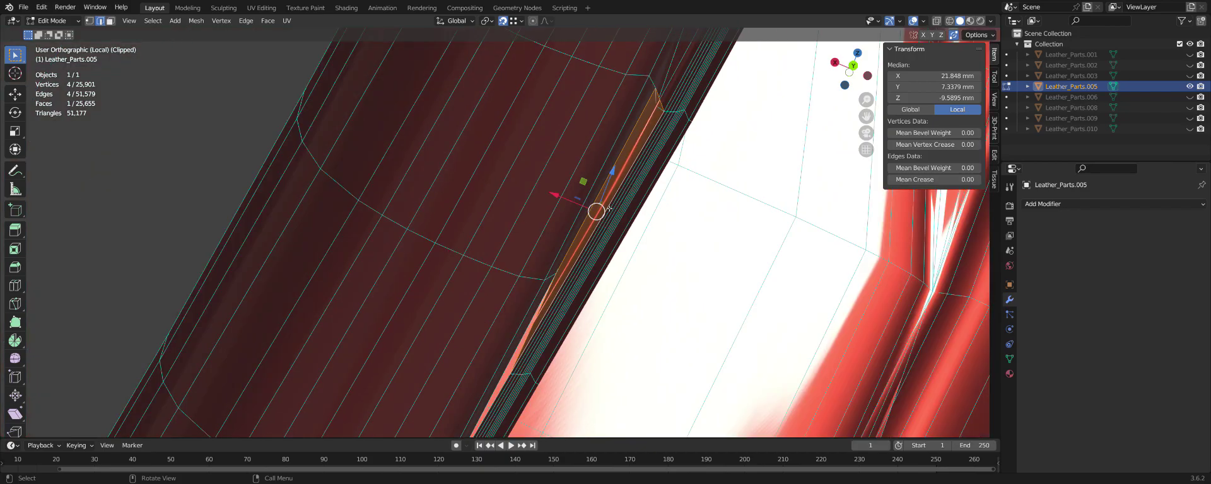
{"action": "scroll", "coordinate": [648, 142], "scroll_direction": "up", "scroll_amount": 5}
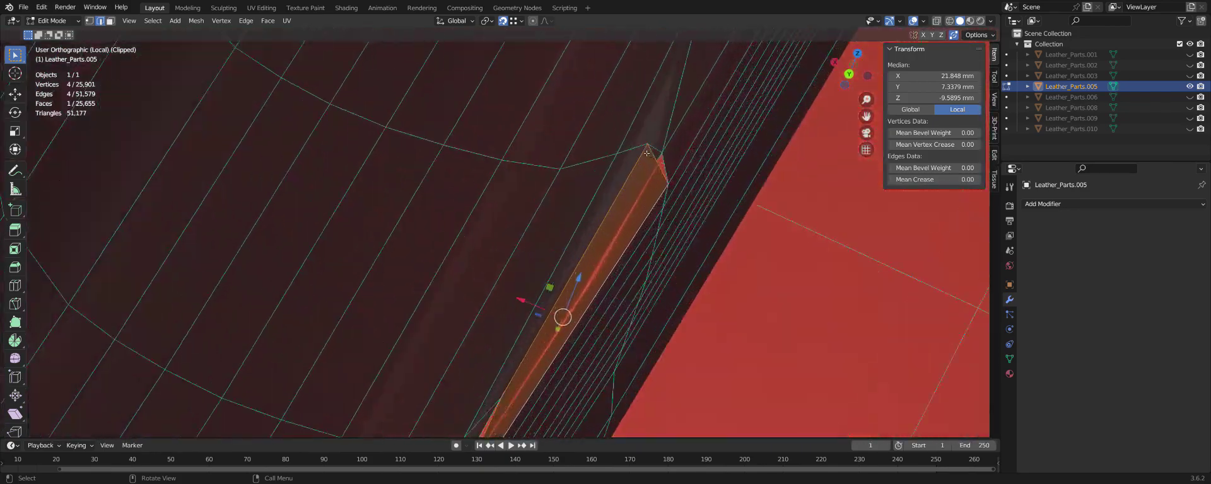
{"action": "key", "text": "ctrl+z"}
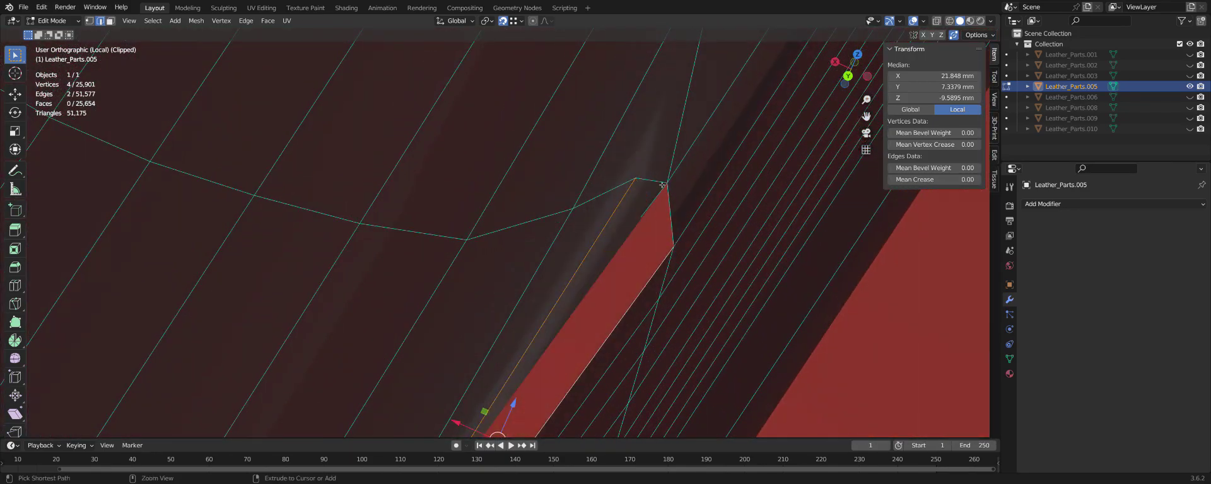
{"action": "mouse_move", "coordinate": [662, 185]}
{"action": "middle_mouse_down"}
{"action": "mouse_move", "coordinate": [588, 202]}
{"action": "mouse_move", "coordinate": [552, 315]}
{"action": "middle_mouse_up"}
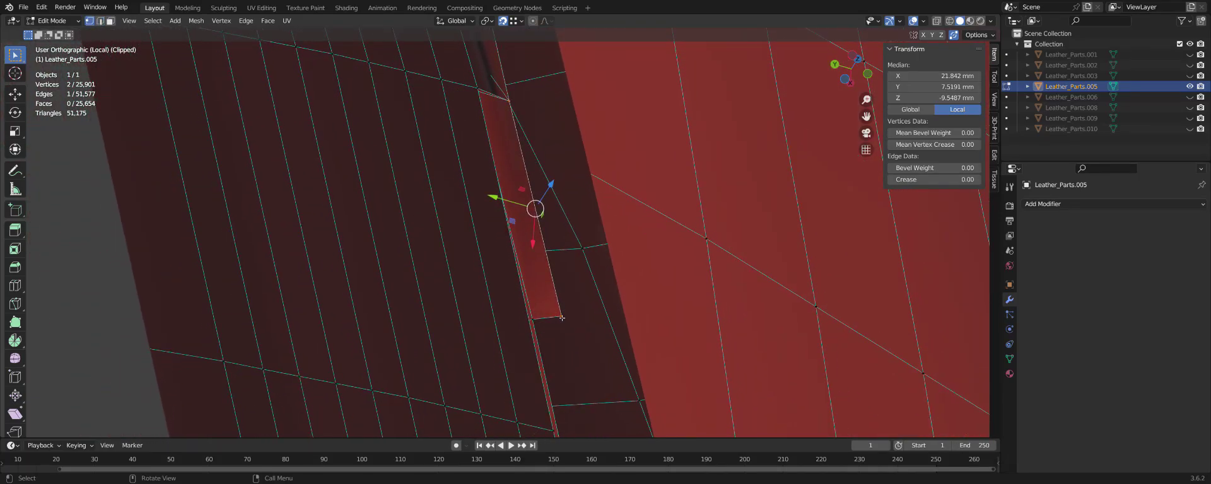
Merge the stray vertex onto its neighbour and select the strip's near-vertical edge.
{"action": "left_click_drag", "start_coordinate": [561, 317], "coordinate": [532, 319]}
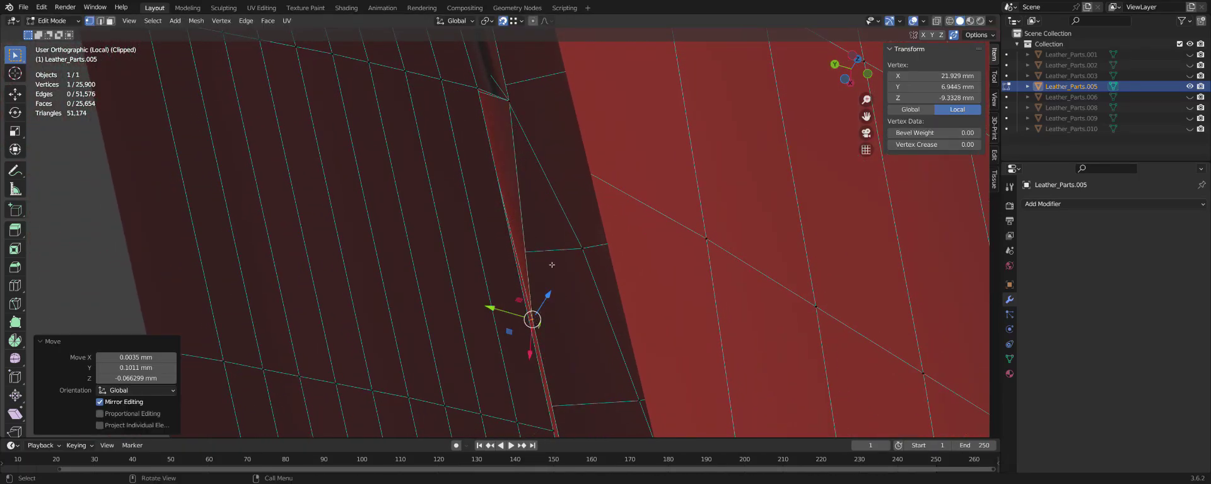
{"action": "middle_click_drag", "start_coordinate": [552, 265], "coordinate": [527, 215]}
{"action": "left_click", "coordinate": [528, 214]}
{"action": "scroll", "coordinate": [509, 173], "scroll_direction": "up", "scroll_amount": 3}
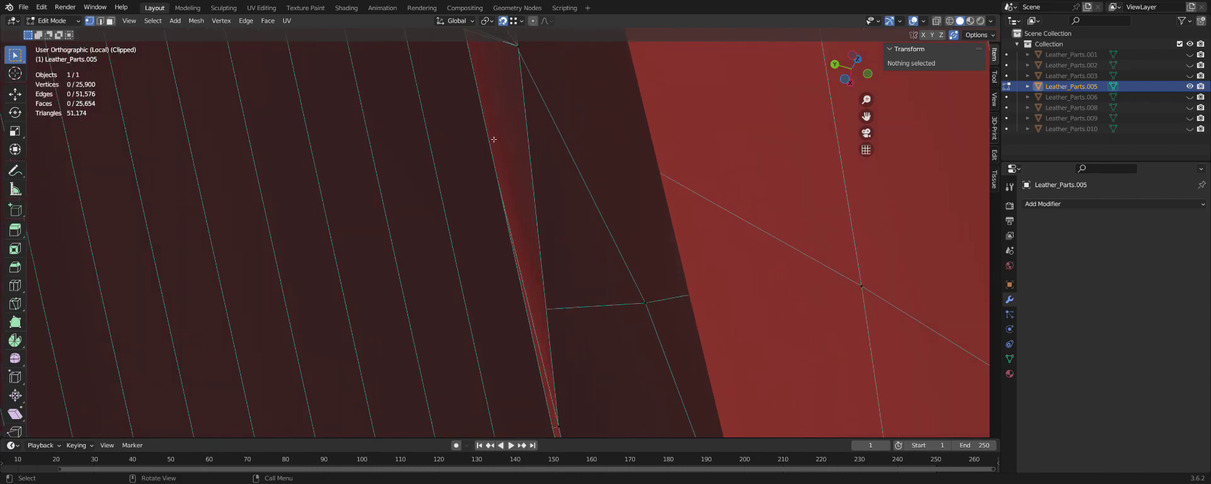
{"action": "left_click", "coordinate": [528, 136]}
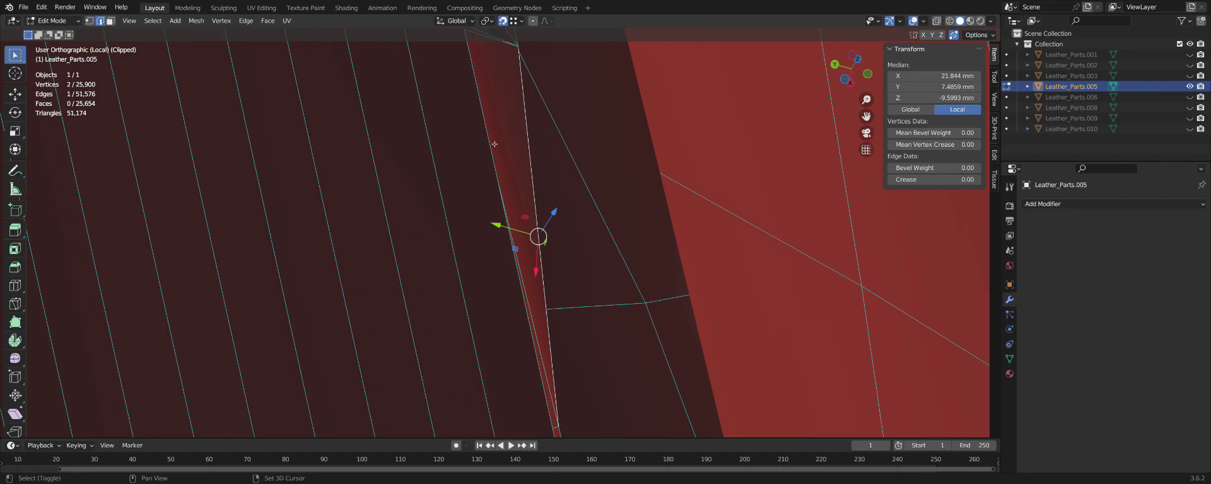
{"action": "mouse_move", "coordinate": [495, 143]}
{"action": "middle_mouse_down"}
{"action": "mouse_move", "coordinate": [529, 56]}
{"action": "mouse_move", "coordinate": [683, 183]}
{"action": "mouse_move", "coordinate": [689, 154]}
{"action": "mouse_move", "coordinate": [652, 195]}
{"action": "mouse_move", "coordinate": [560, 243]}
{"action": "mouse_move", "coordinate": [446, 269]}
{"action": "mouse_move", "coordinate": [447, 297]}
{"action": "mouse_move", "coordinate": [559, 313]}
{"action": "mouse_move", "coordinate": [627, 305]}
{"action": "mouse_move", "coordinate": [645, 309]}
{"action": "mouse_move", "coordinate": [638, 330]}
{"action": "mouse_move", "coordinate": [740, 197]}
{"action": "mouse_move", "coordinate": [820, 220]}
{"action": "mouse_move", "coordinate": [761, 253]}
{"action": "mouse_move", "coordinate": [567, 312]}
{"action": "mouse_move", "coordinate": [603, 267]}
{"action": "middle_mouse_up"}
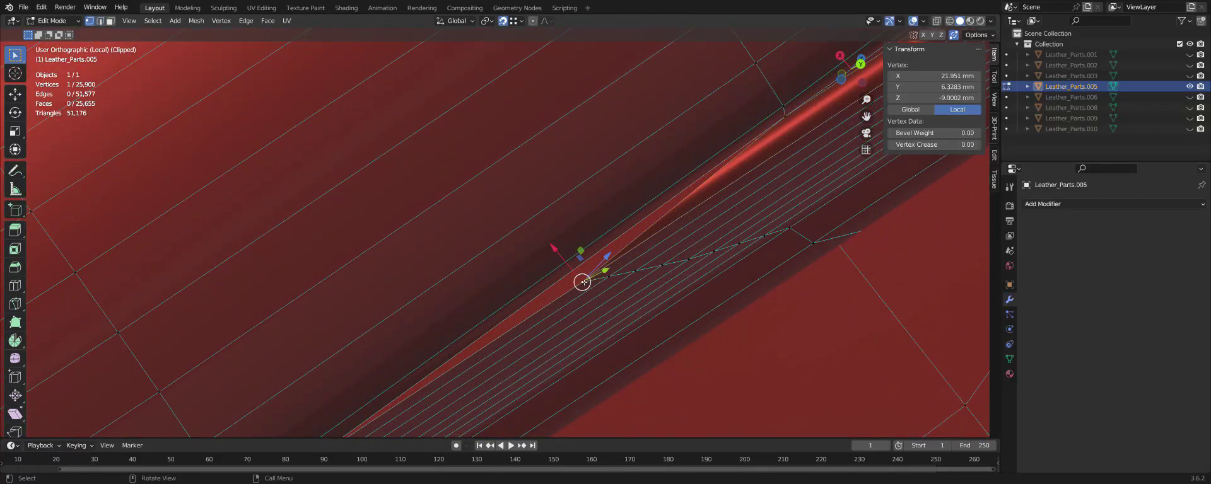
Vertex-slide the stray seam vertices along their edges, one ending at X 22.081, Y 5.3866, Z -0.4174 mm.
{"action": "key", "text": "g"}
{"action": "key", "text": "g"}
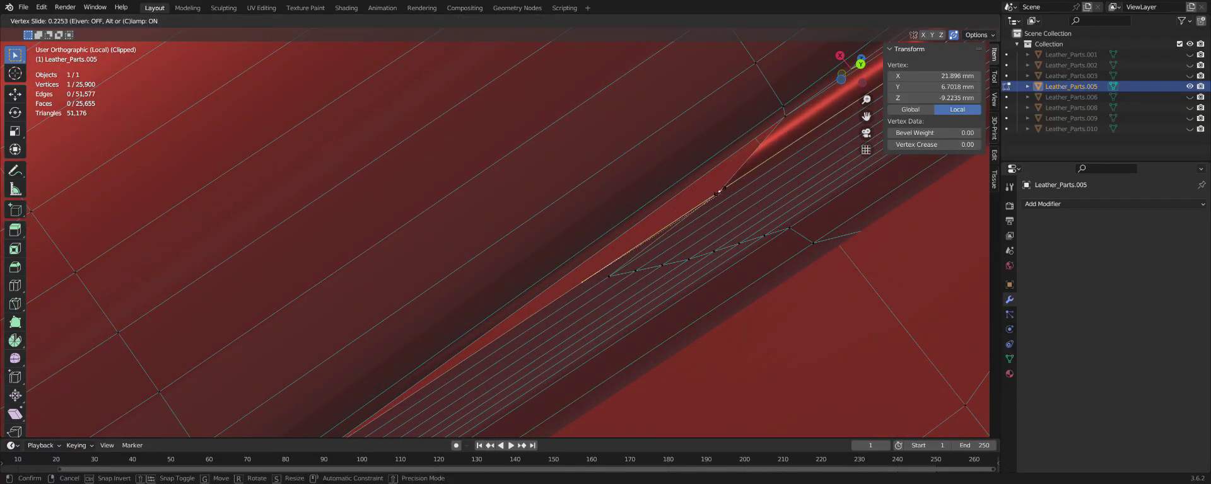
{"action": "left_click", "coordinate": [704, 204]}
{"action": "left_click", "coordinate": [609, 276]}
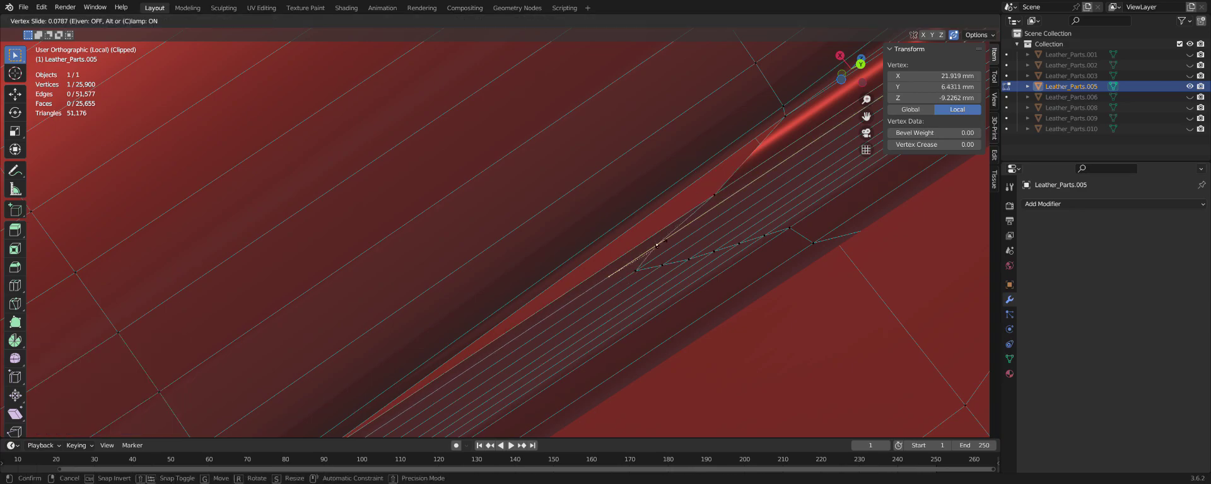
{"action": "left_click", "coordinate": [690, 223]}
{"action": "key", "text": "g"}
{"action": "left_click", "coordinate": [672, 247]}
{"action": "key", "text": "g"}
{"action": "left_click", "coordinate": [672, 255]}
{"action": "mouse_move", "coordinate": [672, 255]}
{"action": "middle_mouse_down"}
{"action": "mouse_move", "coordinate": [627, 249]}
{"action": "mouse_move", "coordinate": [410, 328]}
{"action": "mouse_move", "coordinate": [426, 310]}
{"action": "middle_mouse_up"}
{"action": "left_click", "coordinate": [424, 328]}
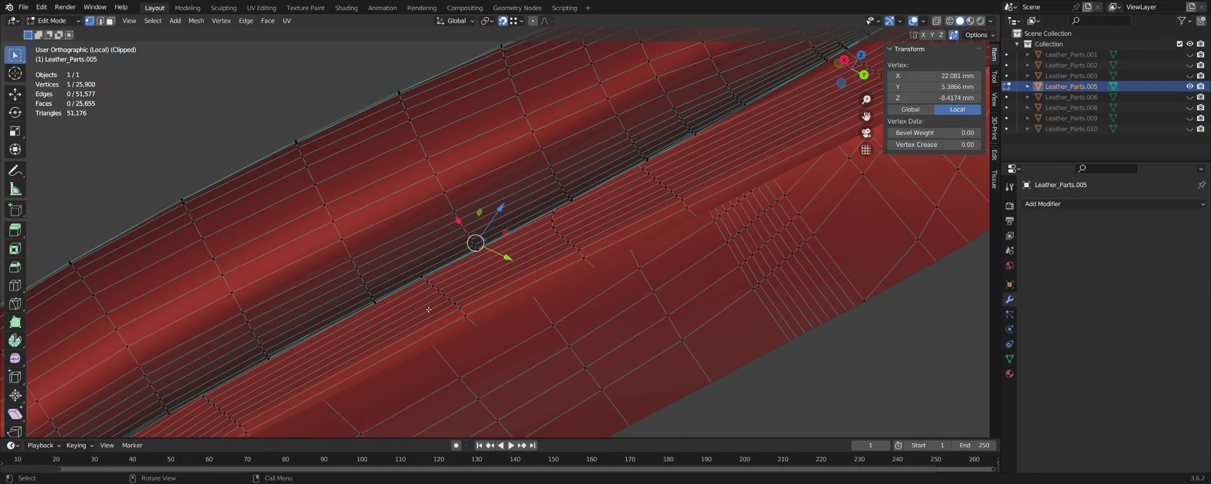
Insert a new edge loop across the leather part.
{"action": "left_click", "coordinate": [503, 281]}
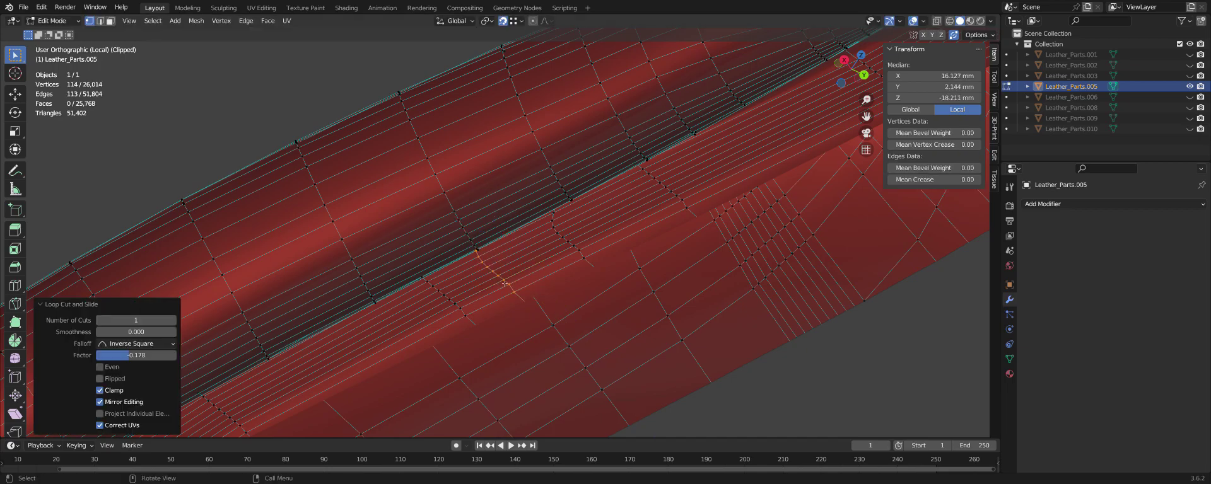
{"action": "scroll", "coordinate": [479, 278], "scroll_direction": "up", "scroll_amount": 3}
{"action": "scroll", "coordinate": [475, 277], "scroll_direction": "up", "scroll_amount": 2}
{"action": "mouse_move", "coordinate": [476, 276]}
{"action": "middle_mouse_down"}
{"action": "mouse_move", "coordinate": [512, 345]}
{"action": "mouse_move", "coordinate": [554, 302]}
{"action": "middle_mouse_up"}
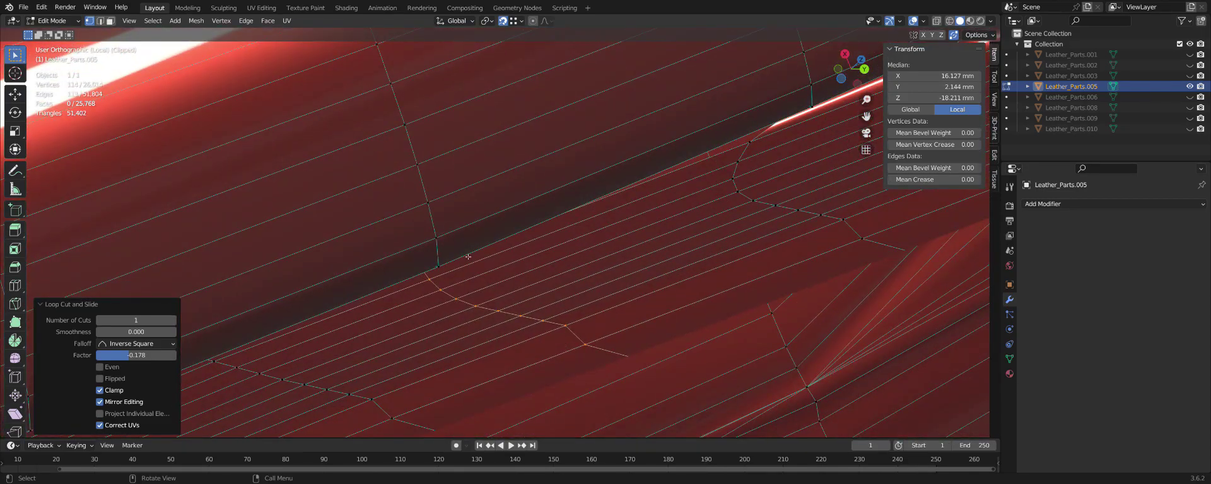
With X-ray on, move a seam vertex about 0.025 mm to X 22.107, Y 5.3961, Z -0.4174 mm.
{"action": "left_click", "coordinate": [439, 266]}
{"action": "middle_click_drag", "start_coordinate": [445, 266], "coordinate": [453, 265]}
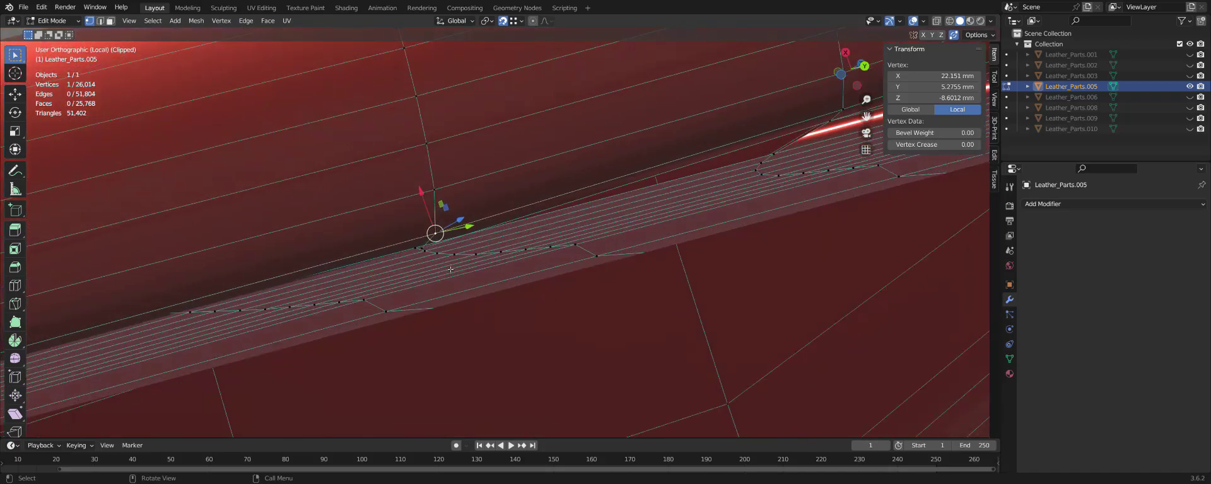
{"action": "scroll", "coordinate": [452, 265], "scroll_direction": "up", "scroll_amount": 1}
{"action": "scroll", "coordinate": [447, 265], "scroll_direction": "up", "scroll_amount": 1}
{"action": "scroll", "coordinate": [442, 264], "scroll_direction": "up", "scroll_amount": 1}
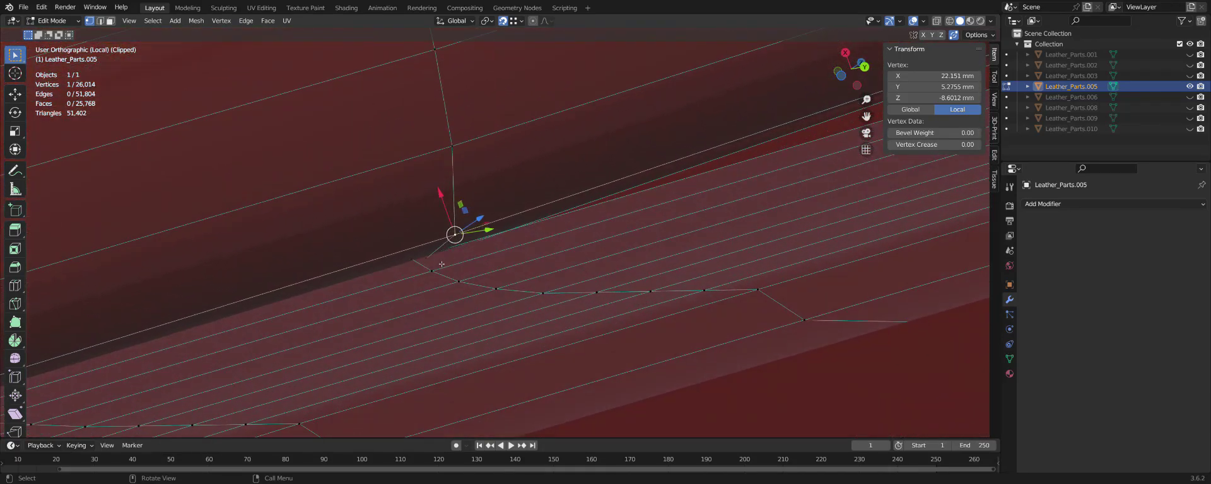
{"action": "scroll", "coordinate": [437, 263], "scroll_direction": "up", "scroll_amount": 1}
{"action": "middle_click_drag", "start_coordinate": [434, 262], "coordinate": [428, 267]}
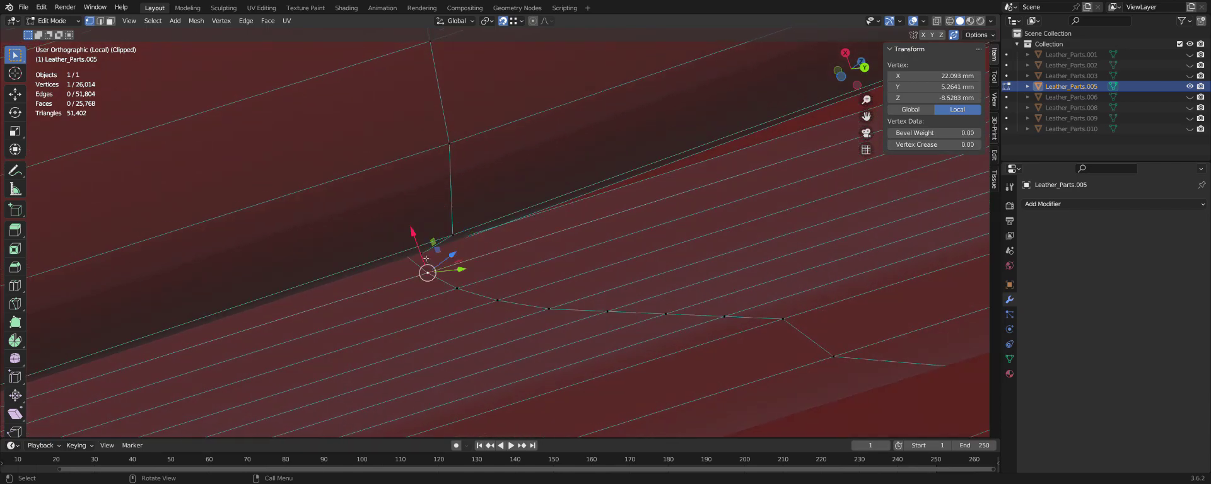
{"action": "key", "text": "alt+z"}
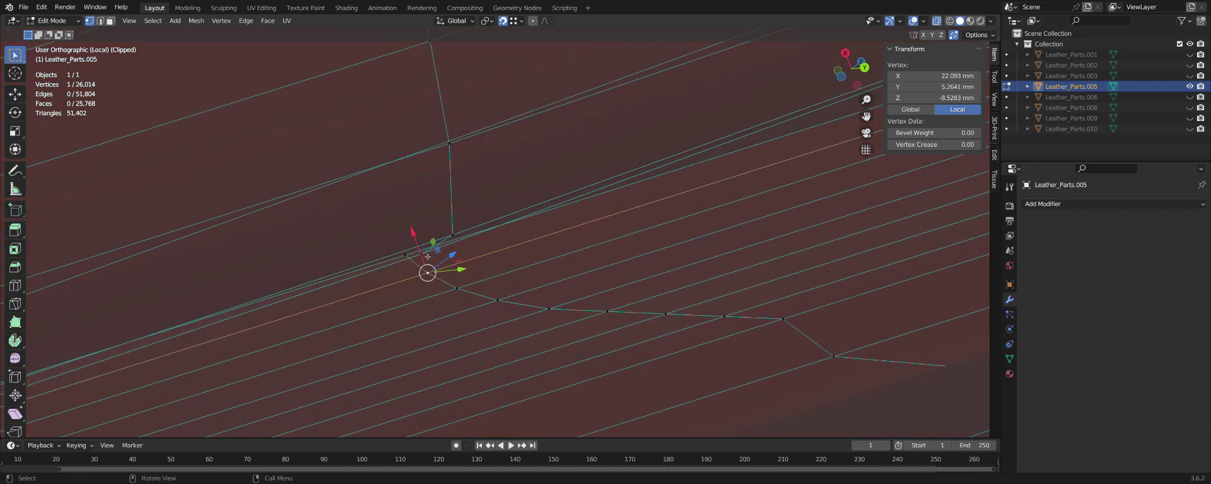
{"action": "left_click_drag", "start_coordinate": [421, 254], "coordinate": [419, 238]}
{"action": "mouse_move", "coordinate": [419, 238]}
{"action": "middle_mouse_down"}
{"action": "mouse_move", "coordinate": [459, 249]}
{"action": "mouse_move", "coordinate": [483, 238]}
{"action": "middle_mouse_up"}
Fill the gap beside the long border edge with a new face.
{"action": "left_click", "coordinate": [483, 239]}
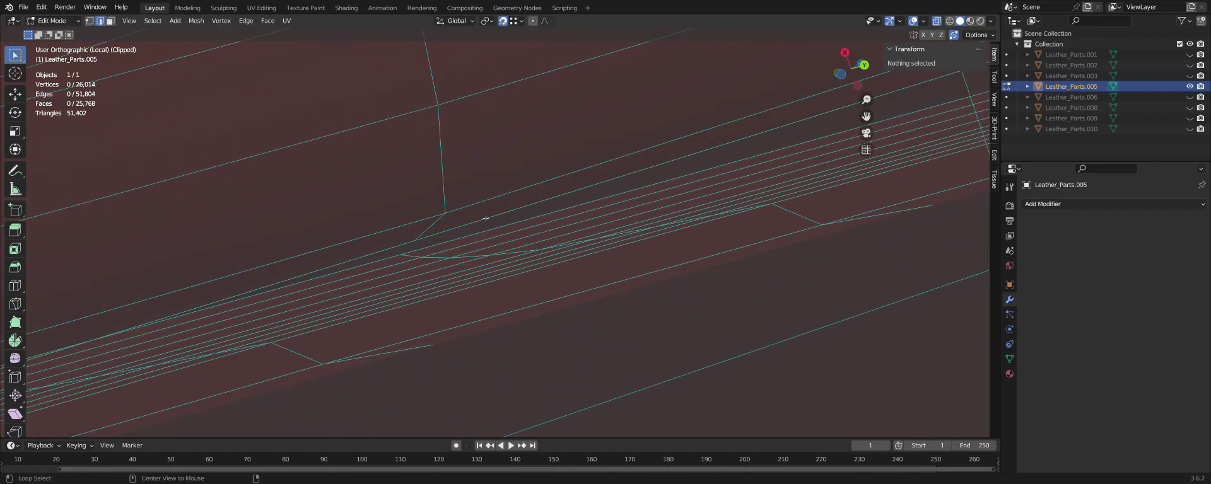
{"action": "left_click", "coordinate": [487, 220], "text": "alt"}
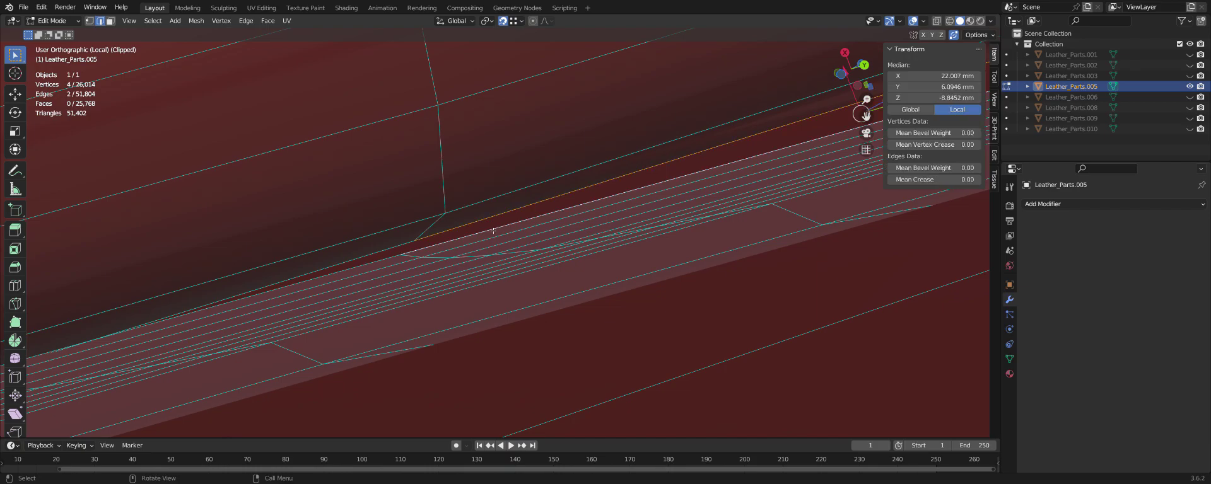
{"action": "key", "text": "f"}
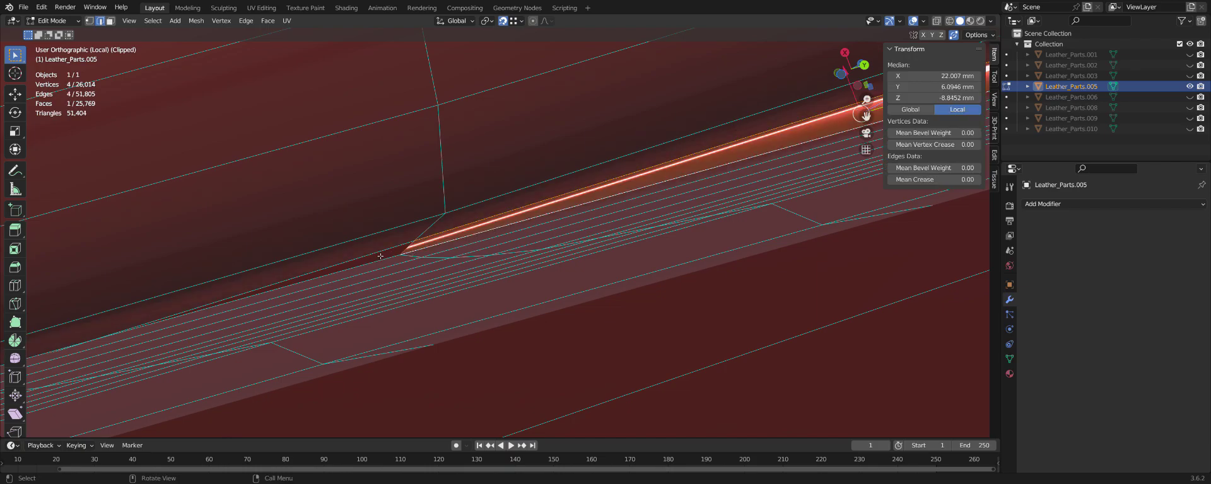
Move an edge near the next gap into place using see-through display.
{"action": "mouse_move", "coordinate": [380, 256]}
{"action": "middle_mouse_down"}
{"action": "mouse_move", "coordinate": [158, 334]}
{"action": "mouse_move", "coordinate": [375, 281]}
{"action": "mouse_move", "coordinate": [446, 304]}
{"action": "mouse_move", "coordinate": [416, 293]}
{"action": "middle_mouse_up"}
{"action": "left_click", "coordinate": [157, 335]}
{"action": "key", "text": "alt+z"}
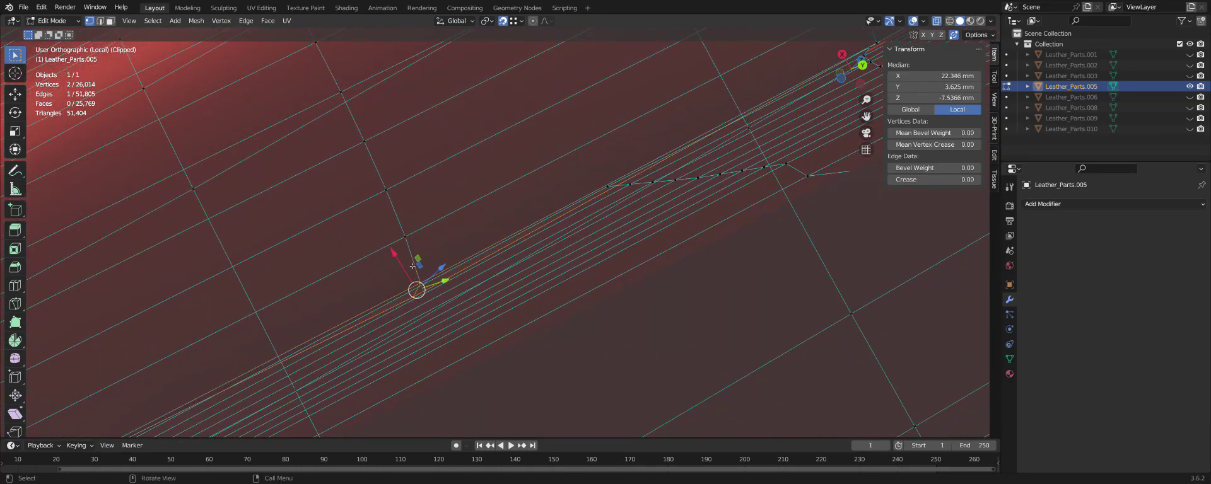
{"action": "left_click", "coordinate": [382, 248]}
{"action": "mouse_move", "coordinate": [381, 247]}
{"action": "middle_mouse_down"}
{"action": "mouse_move", "coordinate": [568, 285]}
{"action": "mouse_move", "coordinate": [625, 277]}
{"action": "mouse_move", "coordinate": [575, 366]}
{"action": "middle_mouse_up"}
{"action": "mouse_move", "coordinate": [687, 245]}
{"action": "middle_mouse_down"}
{"action": "mouse_move", "coordinate": [652, 241]}
{"action": "mouse_move", "coordinate": [540, 295]}
{"action": "middle_mouse_up"}
{"action": "scroll", "coordinate": [539, 296], "scroll_direction": "up", "scroll_amount": 4}
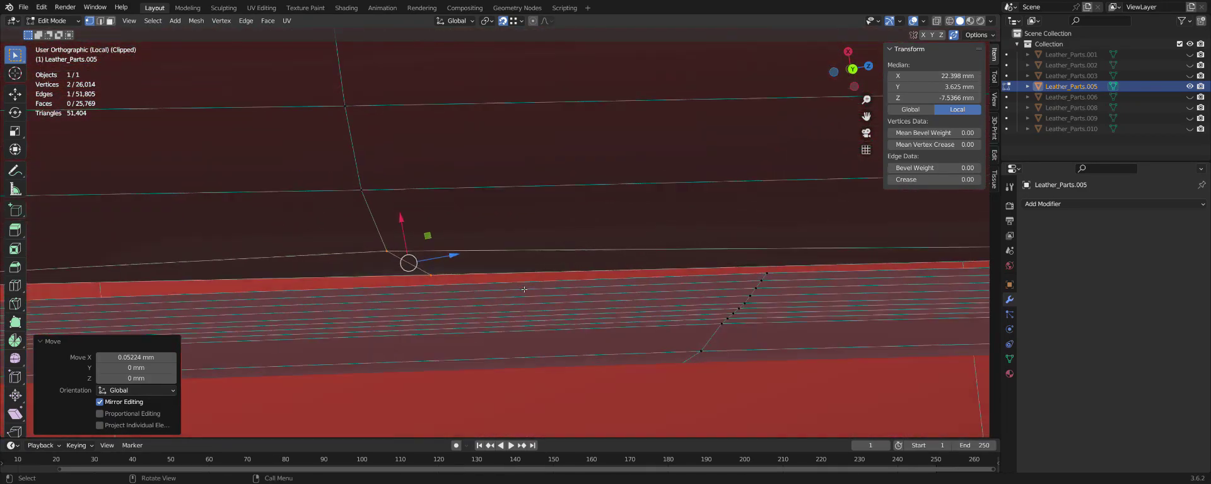
{"action": "scroll", "coordinate": [492, 283], "scroll_direction": "up", "scroll_amount": 2}
{"action": "mouse_move", "coordinate": [478, 280]}
{"action": "middle_mouse_down"}
{"action": "mouse_move", "coordinate": [901, 254]}
{"action": "mouse_move", "coordinate": [693, 202]}
{"action": "mouse_move", "coordinate": [584, 268]}
{"action": "middle_mouse_up"}
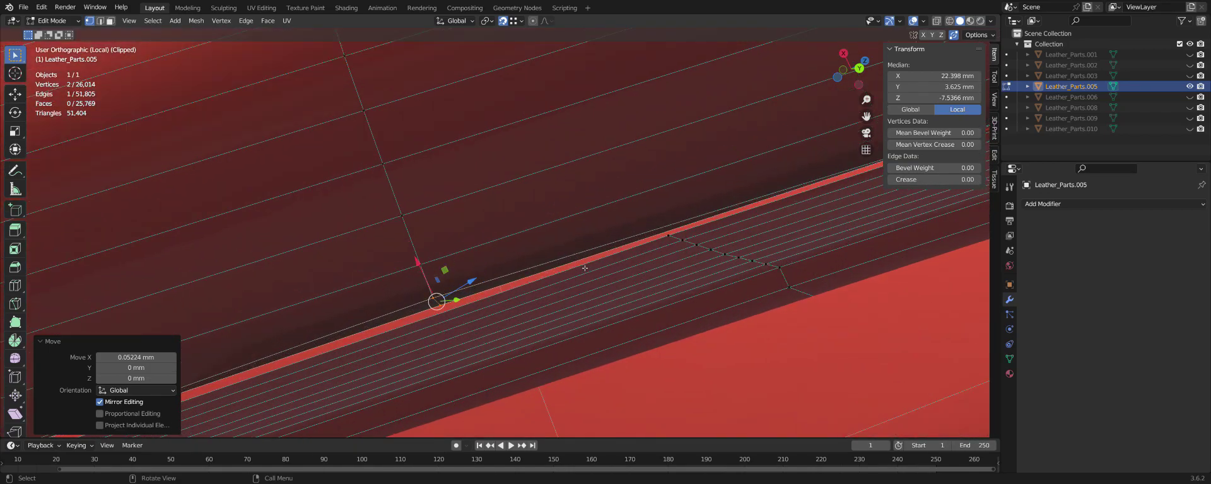
Slide a shortest-path run of edge vertices, plus one more vertex, to straighten the strip.
{"action": "left_click", "coordinate": [670, 237]}
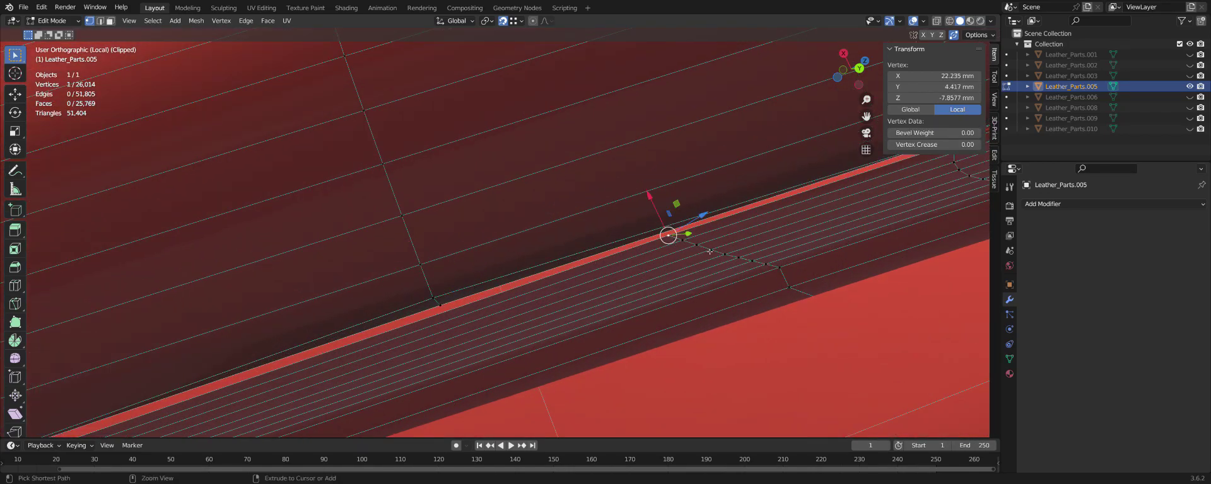
{"action": "left_click", "coordinate": [709, 252], "text": "ctrl"}
{"action": "key", "text": "g"}
{"action": "key", "text": "g"}
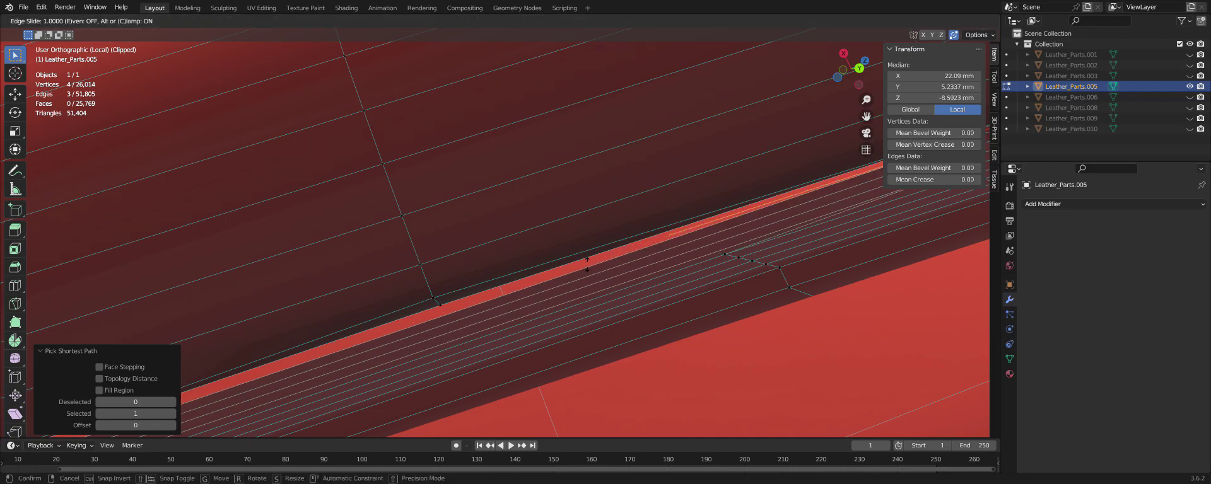
{"action": "left_click", "coordinate": [628, 241]}
{"action": "left_click", "coordinate": [536, 283]}
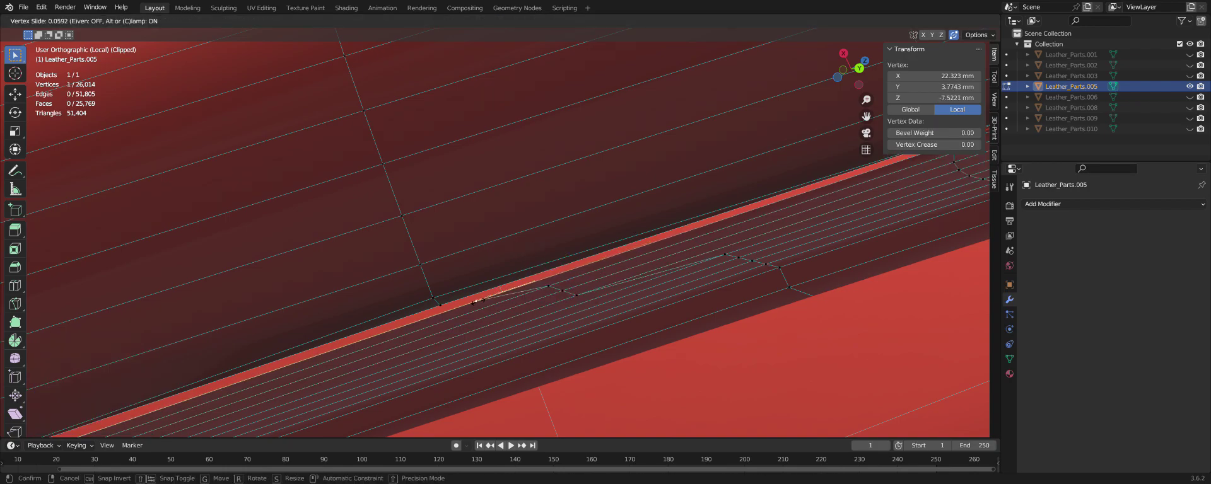
{"action": "left_click", "coordinate": [476, 303]}
In edge select mode, add a new edge loop across the leather strip.
{"action": "key", "text": "2"}
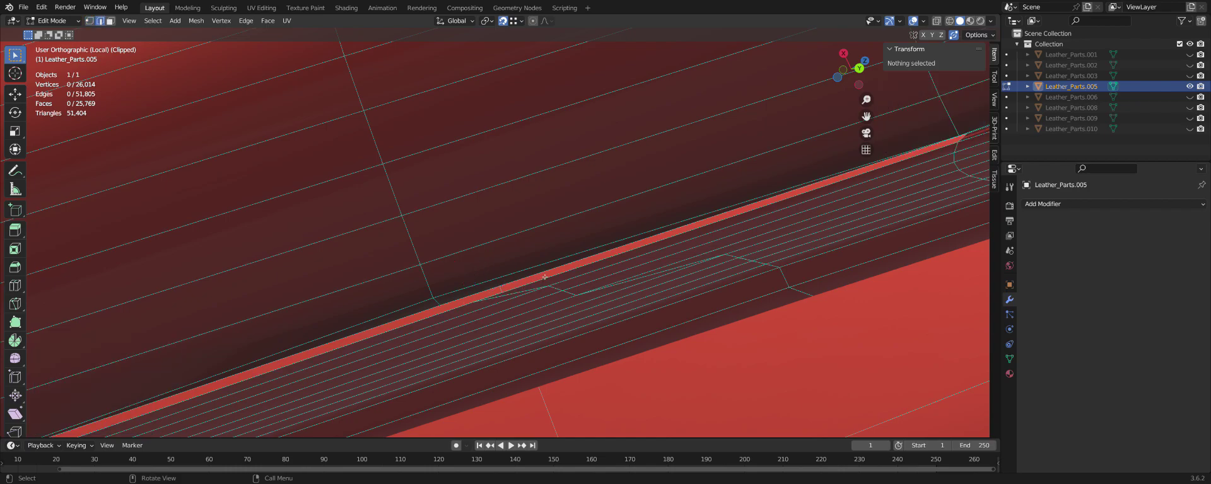
{"action": "left_click", "coordinate": [545, 274]}
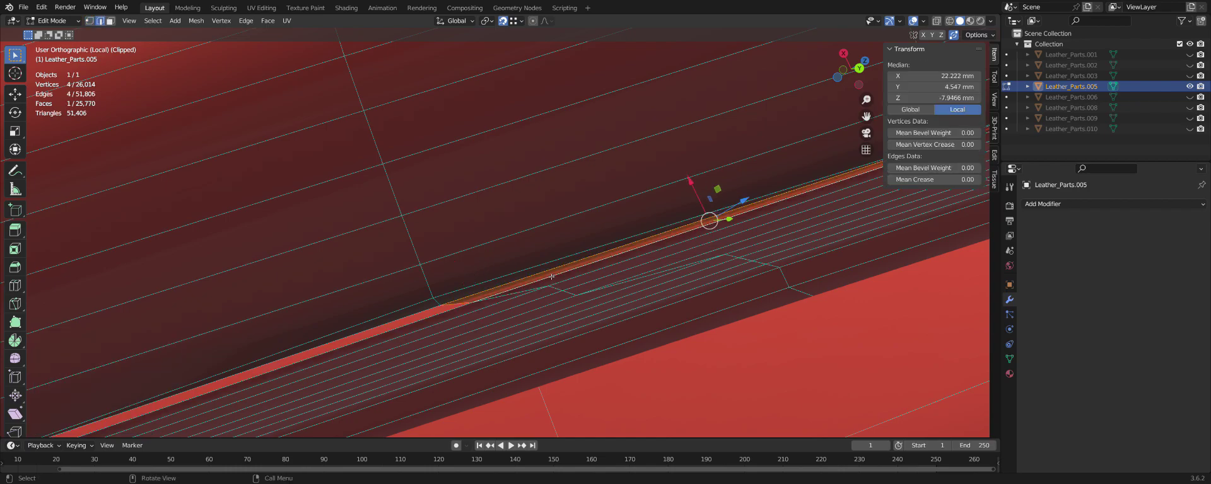
{"action": "mouse_move", "coordinate": [552, 276]}
{"action": "middle_mouse_down"}
{"action": "mouse_move", "coordinate": [517, 241]}
{"action": "mouse_move", "coordinate": [481, 280]}
{"action": "mouse_move", "coordinate": [576, 263]}
{"action": "middle_mouse_up"}
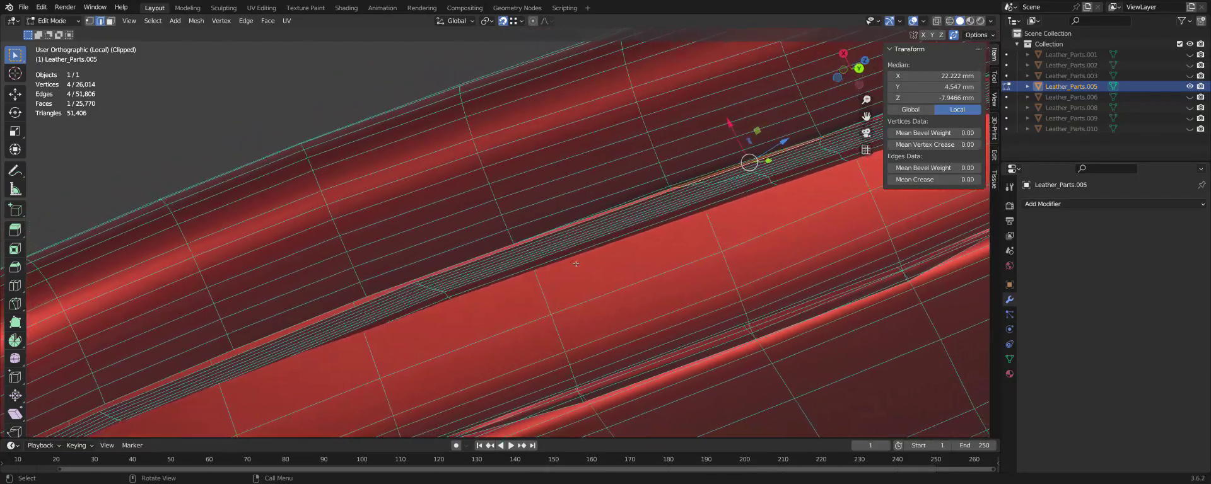
{"action": "scroll", "coordinate": [575, 264], "scroll_direction": "up", "scroll_amount": 3}
{"action": "middle_click_drag", "start_coordinate": [577, 241], "coordinate": [552, 225]}
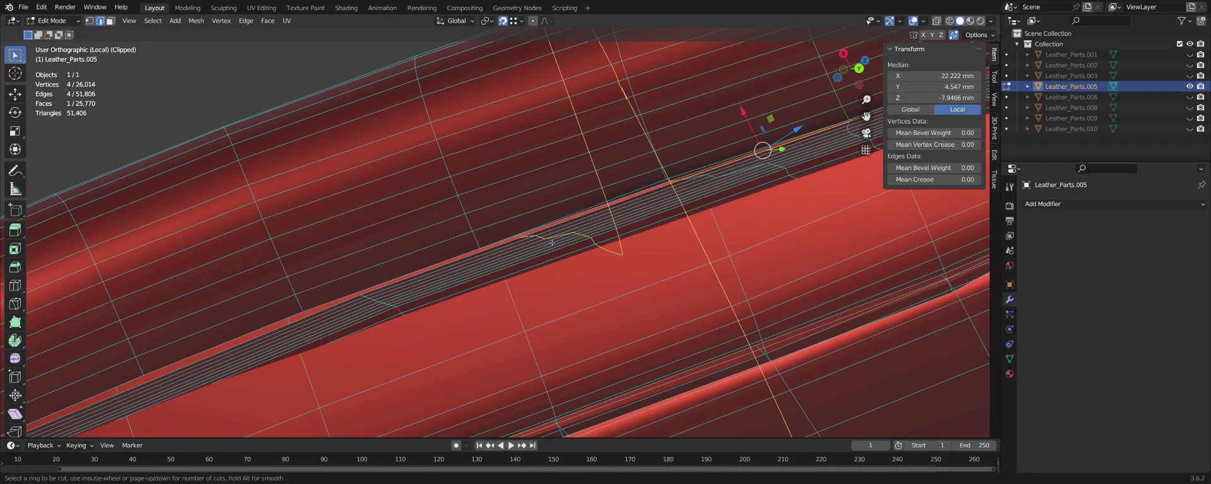
{"action": "left_click", "coordinate": [518, 253]}
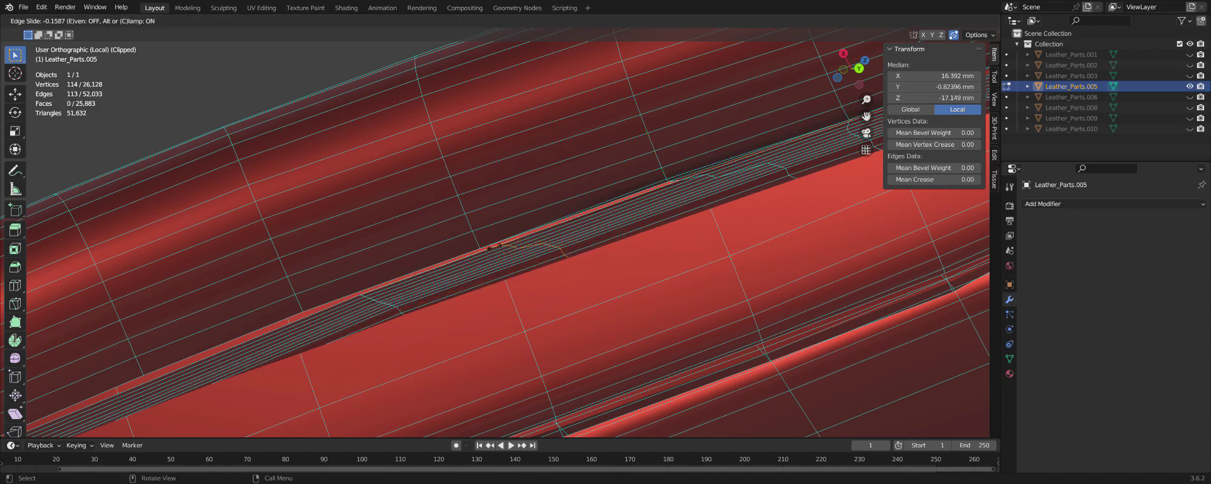
{"action": "left_click", "coordinate": [495, 248]}
{"action": "scroll", "coordinate": [484, 258], "scroll_direction": "up", "scroll_amount": 3}
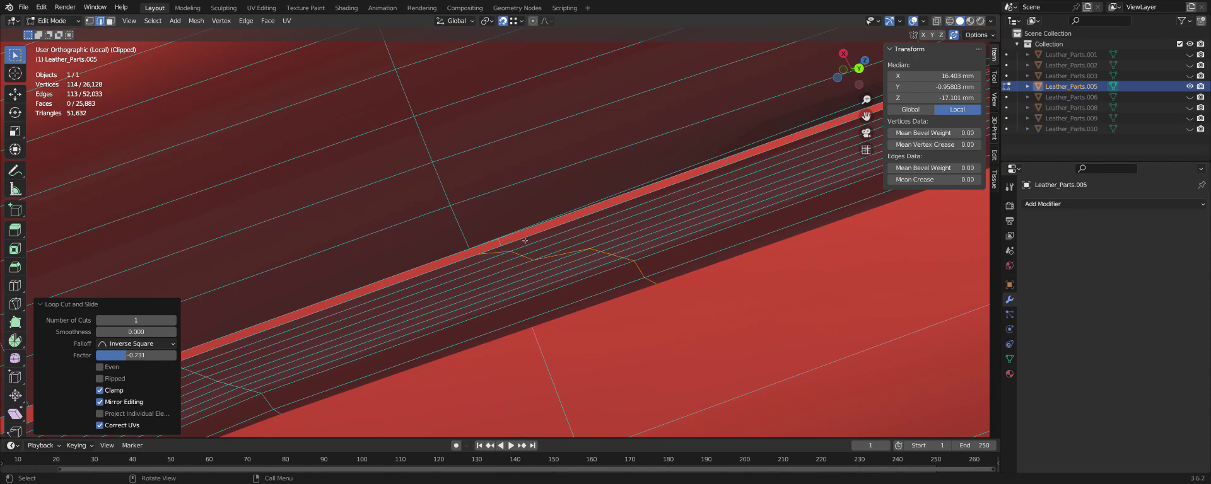
{"action": "middle_click_drag", "start_coordinate": [524, 240], "coordinate": [526, 239]}
{"action": "left_click", "coordinate": [560, 217]}
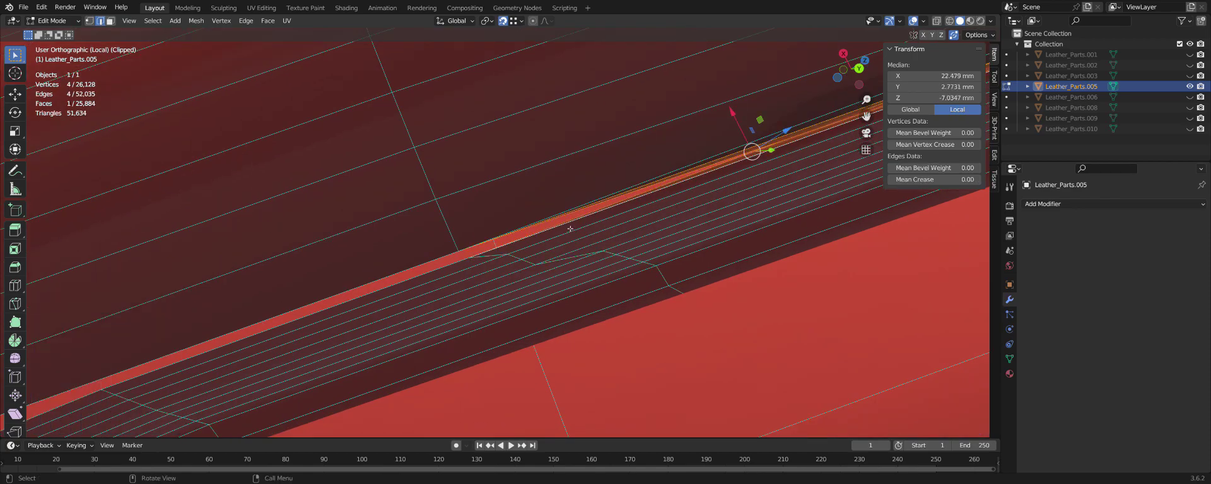
{"action": "mouse_move", "coordinate": [557, 236]}
{"action": "middle_mouse_down"}
{"action": "mouse_move", "coordinate": [657, 278]}
{"action": "mouse_move", "coordinate": [568, 217]}
{"action": "mouse_move", "coordinate": [519, 243]}
{"action": "middle_mouse_up"}
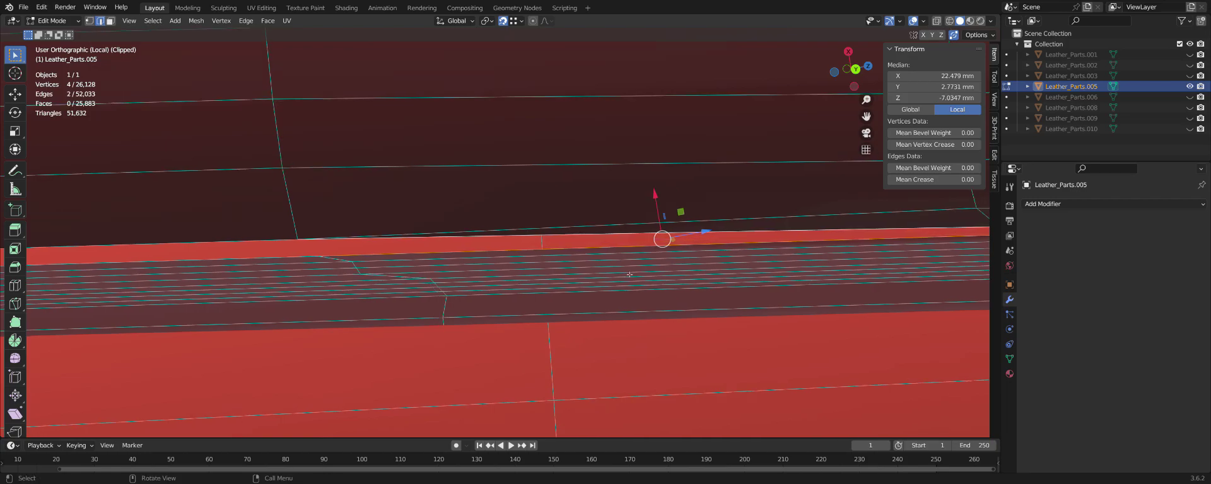
Select the edges around the thin sliver gap and remove the small sliver face.
{"action": "mouse_move", "coordinate": [630, 274]}
{"action": "middle_mouse_down", "text": "shift"}
{"action": "mouse_move", "coordinate": [667, 275]}
{"action": "mouse_move", "coordinate": [453, 262]}
{"action": "middle_mouse_up", "text": "shift"}
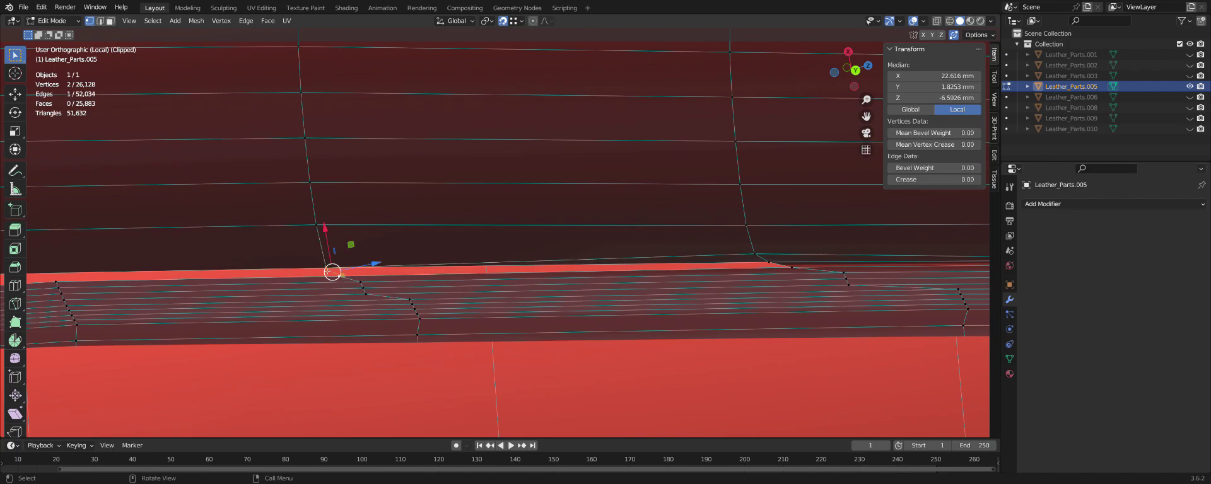
{"action": "scroll", "coordinate": [328, 271], "scroll_direction": "up", "scroll_amount": 2}
{"action": "scroll", "coordinate": [324, 269], "scroll_direction": "up", "scroll_amount": 2}
{"action": "key", "text": "2"}
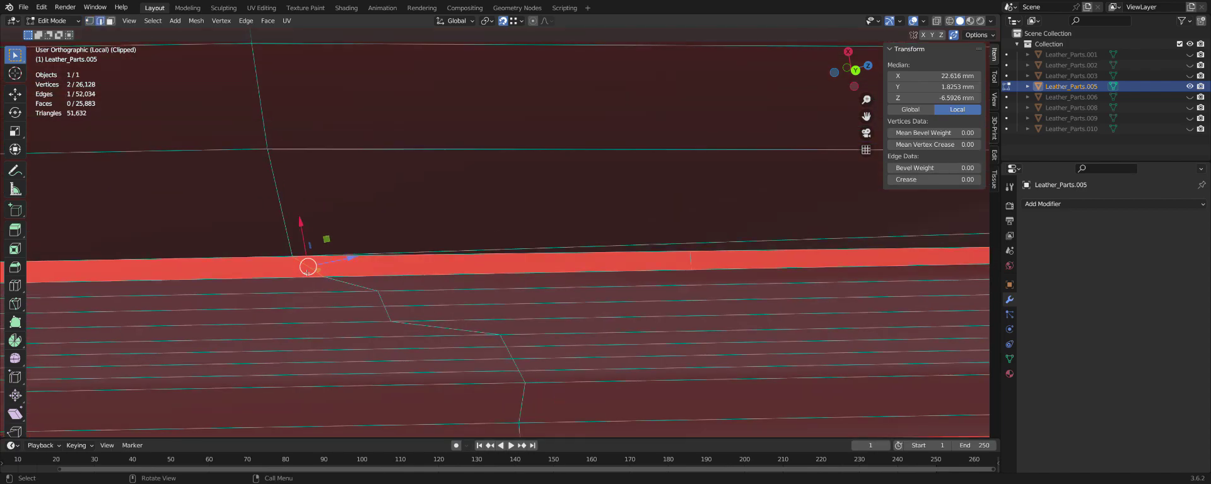
{"action": "scroll", "coordinate": [167, 261], "scroll_direction": "down", "scroll_amount": 2}
{"action": "scroll", "coordinate": [167, 262], "scroll_direction": "down", "scroll_amount": 2}
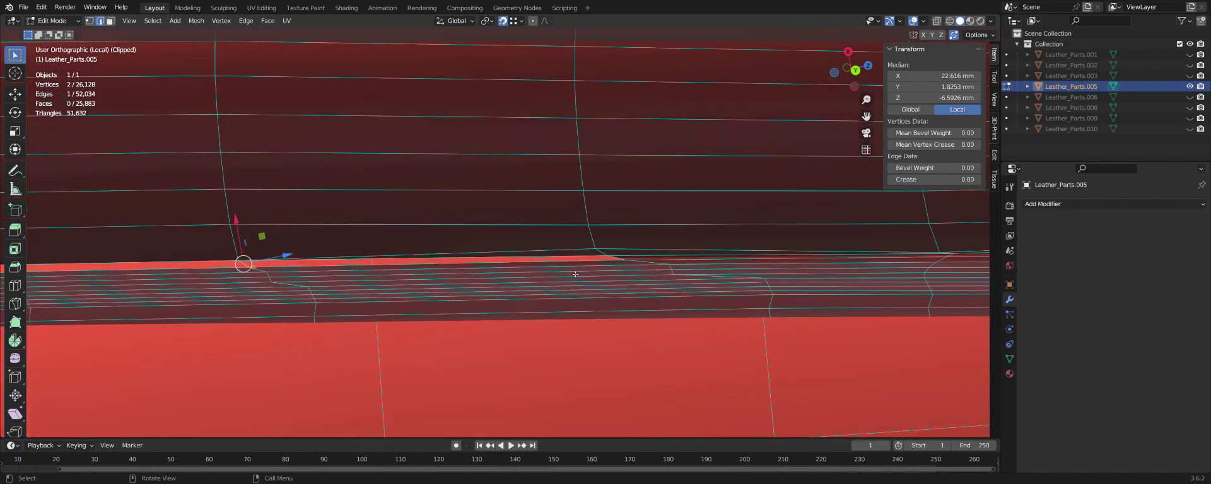
{"action": "scroll", "coordinate": [575, 274], "scroll_direction": "up", "scroll_amount": 2}
{"action": "left_click", "coordinate": [634, 256], "text": "alt"}
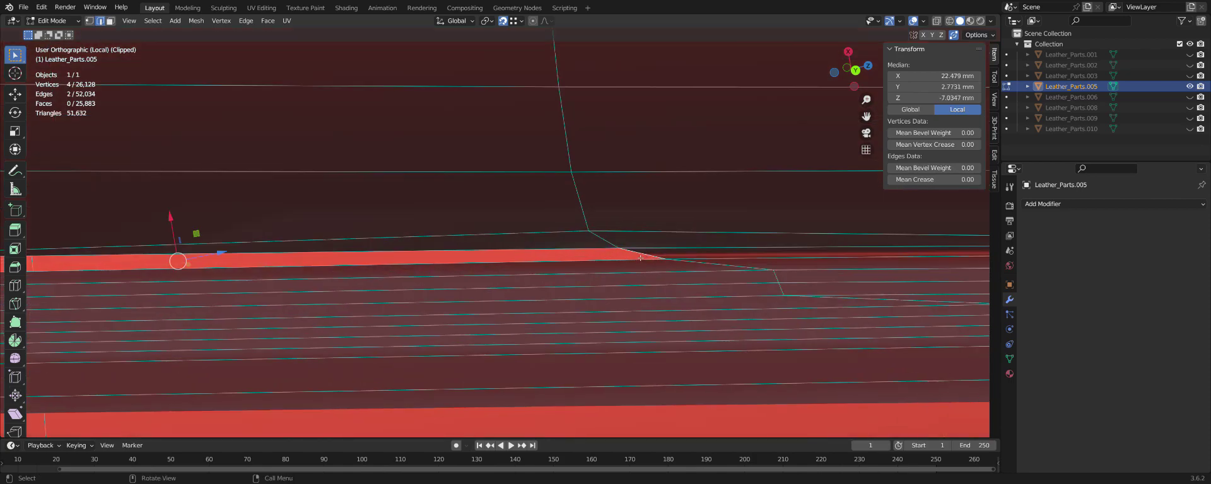
{"action": "scroll", "coordinate": [643, 260], "scroll_direction": "down", "scroll_amount": 2}
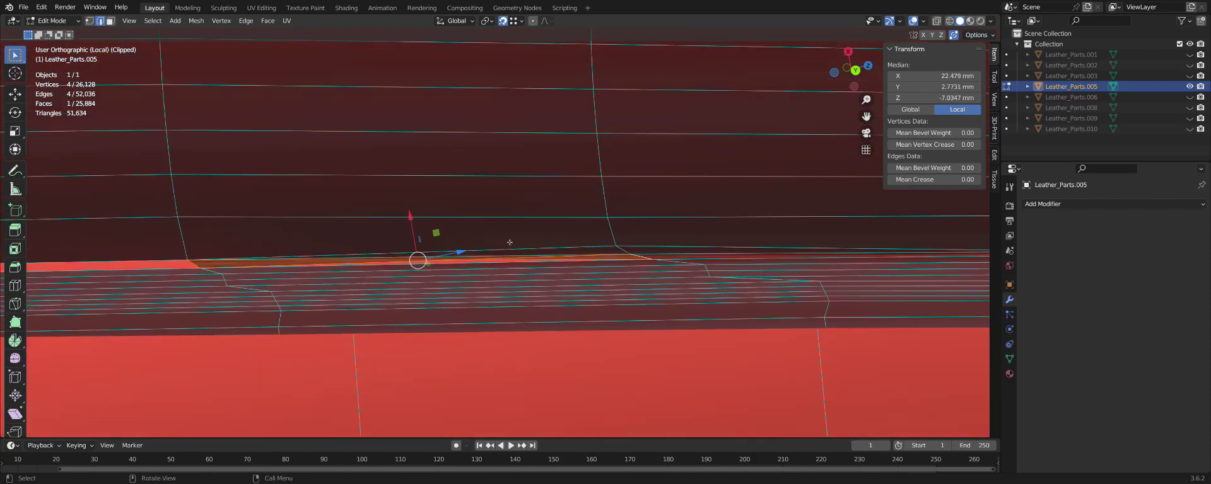
{"action": "scroll", "coordinate": [443, 248], "scroll_direction": "up", "scroll_amount": 3}
{"action": "key", "text": "ctrl+x"}
Nudge the stray border vertex to X 22.67, Y 1.8129, Z -0.5597 mm.
{"action": "middle_click_drag", "start_coordinate": [443, 248], "coordinate": [504, 250], "text": "shift"}
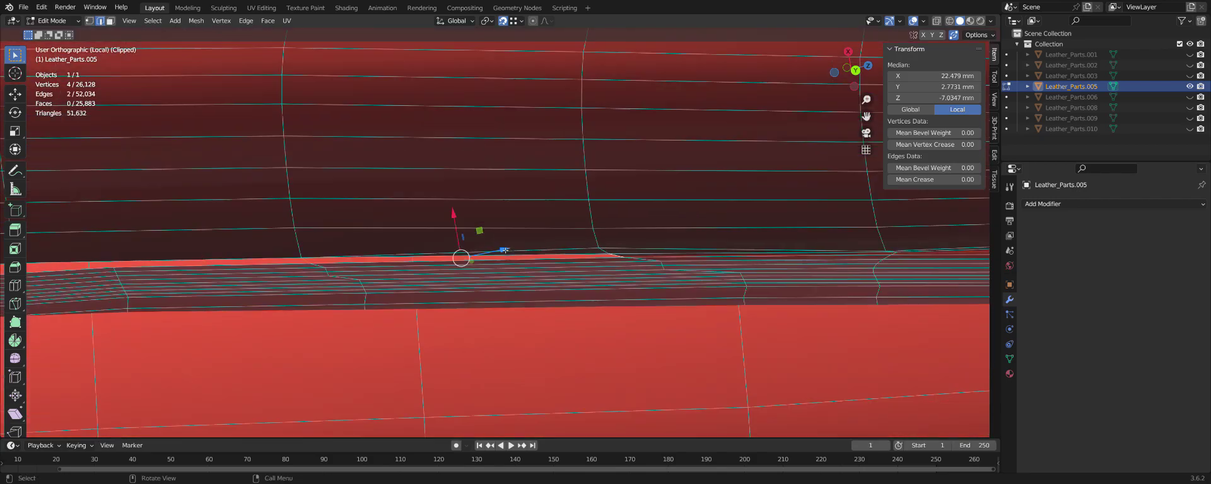
{"action": "mouse_move", "coordinate": [599, 265]}
{"action": "middle_mouse_down"}
{"action": "mouse_move", "coordinate": [392, 266]}
{"action": "mouse_move", "coordinate": [397, 251]}
{"action": "middle_mouse_up"}
{"action": "key", "text": "1"}
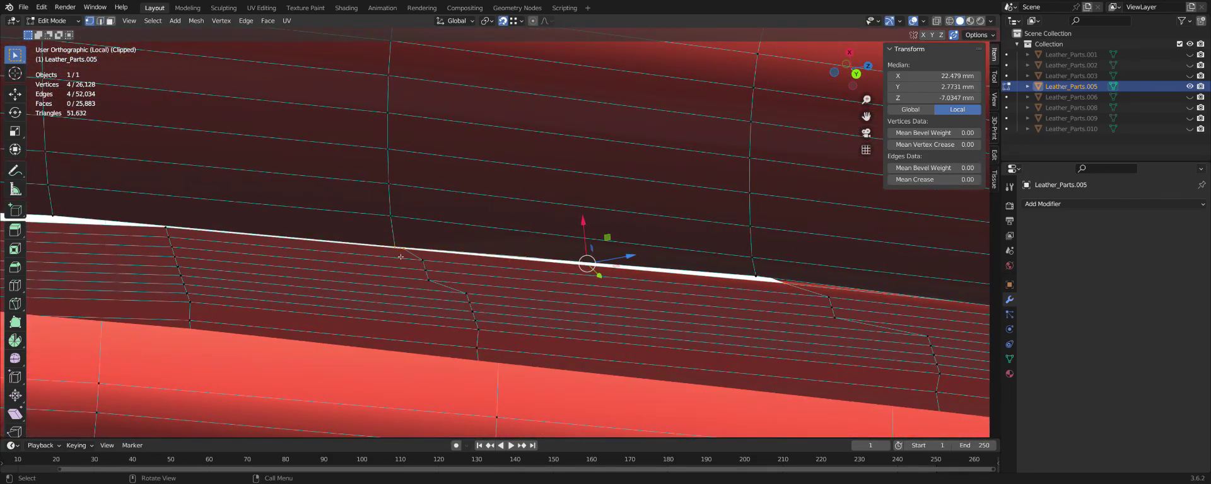
{"action": "left_click", "coordinate": [394, 247]}
{"action": "left_click_drag", "start_coordinate": [395, 247], "coordinate": [400, 242]}
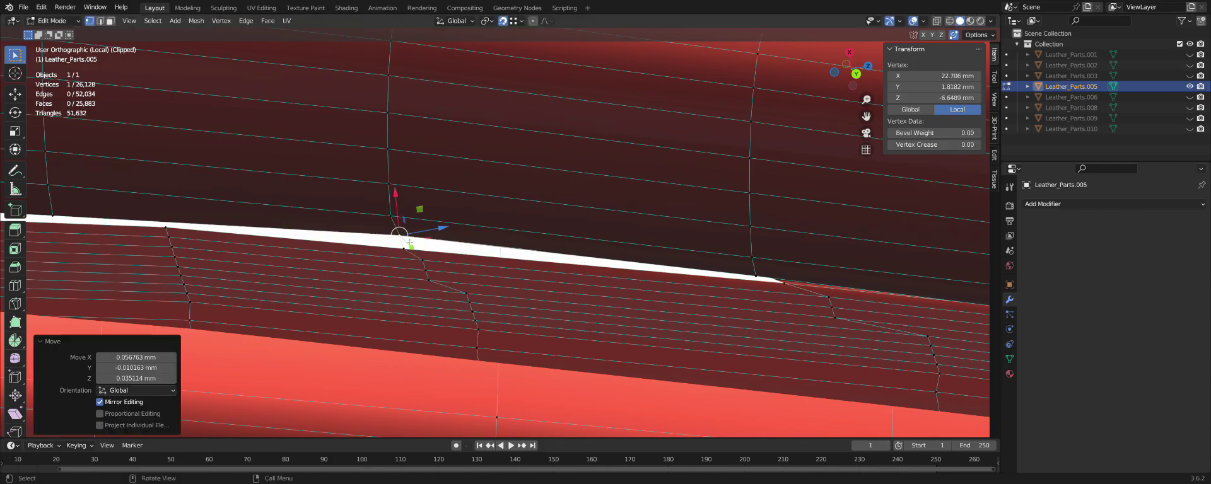
{"action": "mouse_move", "coordinate": [400, 242]}
{"action": "middle_mouse_down"}
{"action": "mouse_move", "coordinate": [412, 257]}
{"action": "mouse_move", "coordinate": [508, 256]}
{"action": "mouse_move", "coordinate": [449, 271]}
{"action": "mouse_move", "coordinate": [328, 255]}
{"action": "mouse_move", "coordinate": [397, 268]}
{"action": "mouse_move", "coordinate": [376, 285]}
{"action": "middle_mouse_up"}
{"action": "key", "text": "g"}
{"action": "left_click", "coordinate": [320, 253]}
Select two strip border edges, undo the sliver fill, and open Viewport Overlays.
{"action": "key", "text": "2"}
{"action": "left_click", "coordinate": [397, 267]}
{"action": "left_click", "coordinate": [378, 306], "text": "shift"}
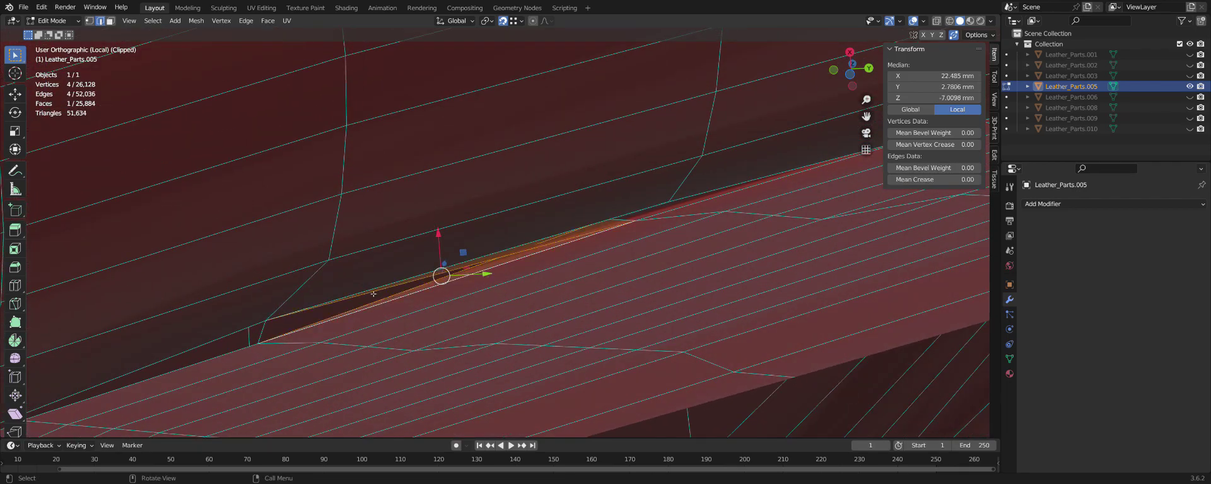
{"action": "mouse_move", "coordinate": [373, 294]}
{"action": "middle_mouse_down"}
{"action": "mouse_move", "coordinate": [328, 304]}
{"action": "mouse_move", "coordinate": [409, 278]}
{"action": "middle_mouse_up"}
{"action": "key", "text": "ctrl+z"}
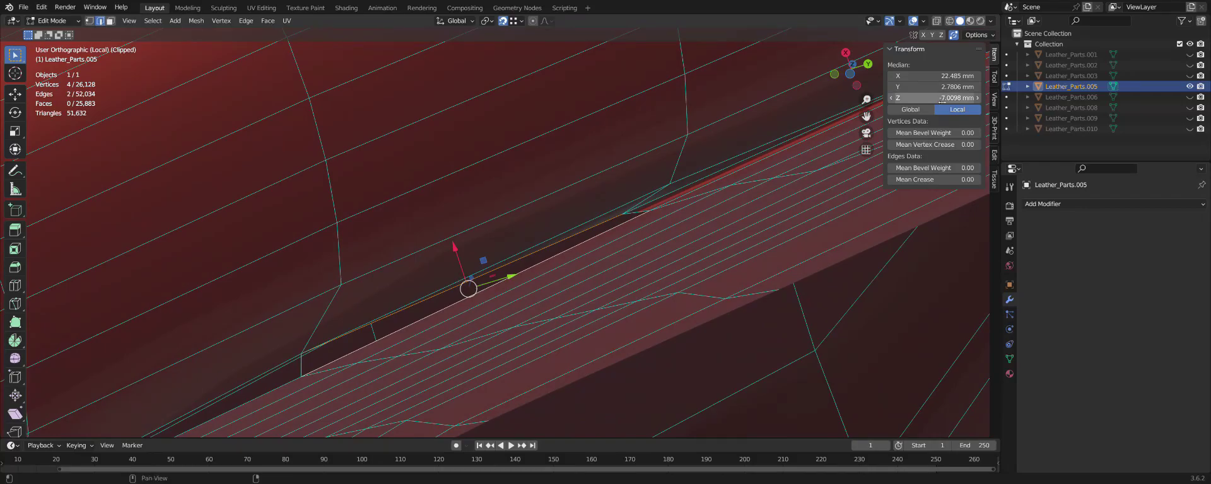
{"action": "left_click", "coordinate": [923, 20]}
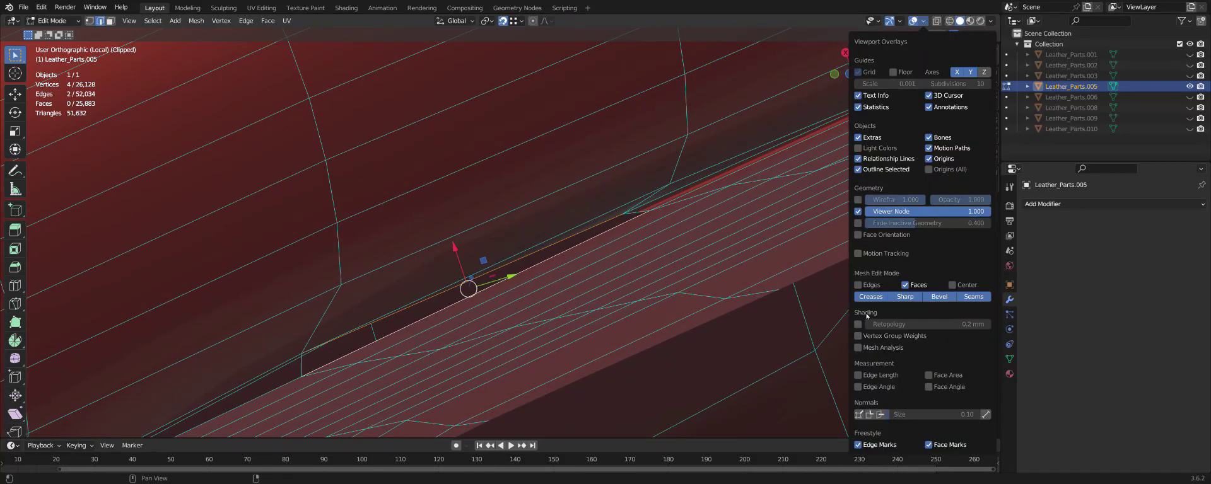
Enable the Face Orientation overlay and fill the red gap with a new face (25,884 faces).
{"action": "left_click", "coordinate": [858, 234]}
{"action": "mouse_move", "coordinate": [756, 265]}
{"action": "middle_mouse_down"}
{"action": "mouse_move", "coordinate": [555, 262]}
{"action": "mouse_move", "coordinate": [665, 268]}
{"action": "mouse_move", "coordinate": [503, 346]}
{"action": "mouse_move", "coordinate": [386, 328]}
{"action": "middle_mouse_up"}
{"action": "scroll", "coordinate": [386, 329], "scroll_direction": "up", "scroll_amount": 1}
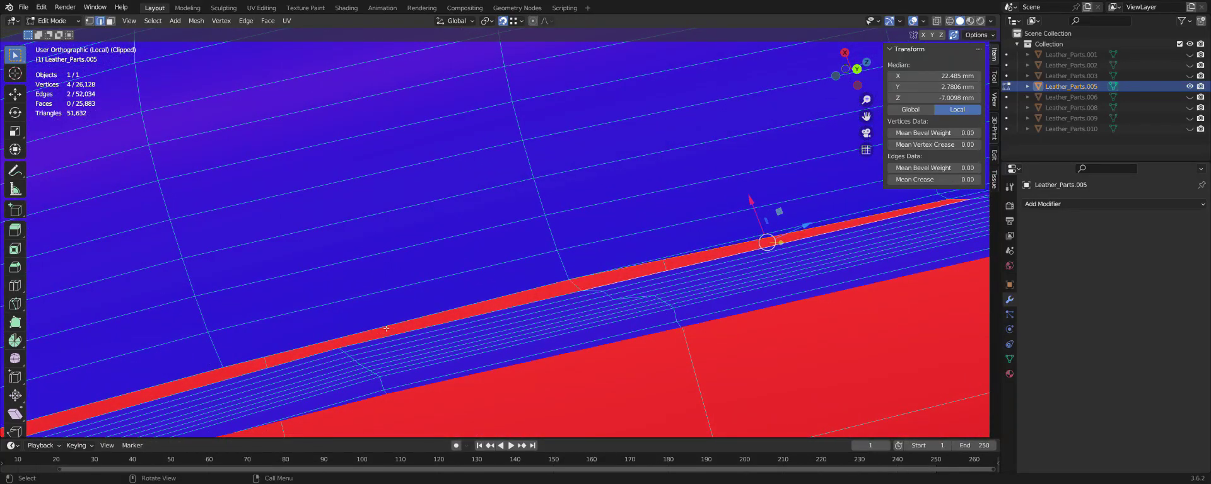
{"action": "left_click", "coordinate": [386, 329], "text": "alt"}
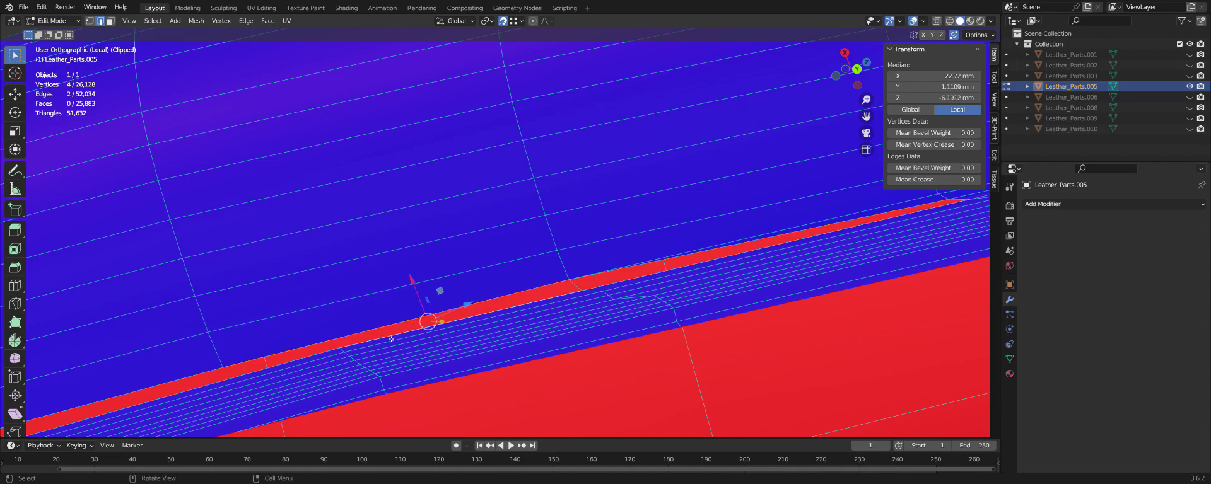
{"action": "key", "text": "f"}
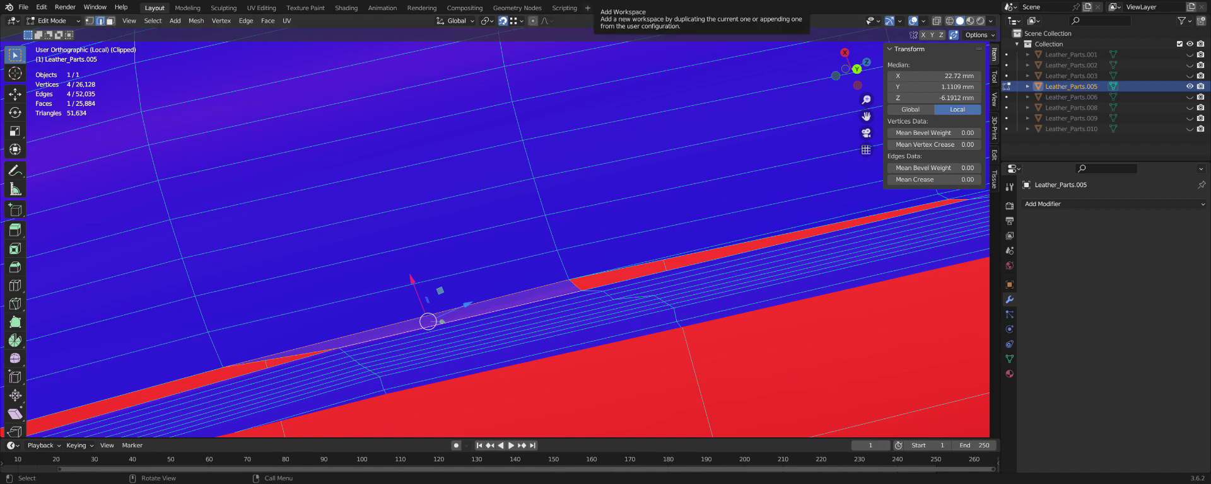
Try filling a face between the red strip's opposite border edges, then undo it.
{"action": "scroll", "coordinate": [569, 245], "scroll_direction": "up", "scroll_amount": 2}
{"action": "scroll", "coordinate": [569, 245], "scroll_direction": "up", "scroll_amount": 1}
{"action": "middle_click_drag", "start_coordinate": [570, 245], "coordinate": [765, 245]}
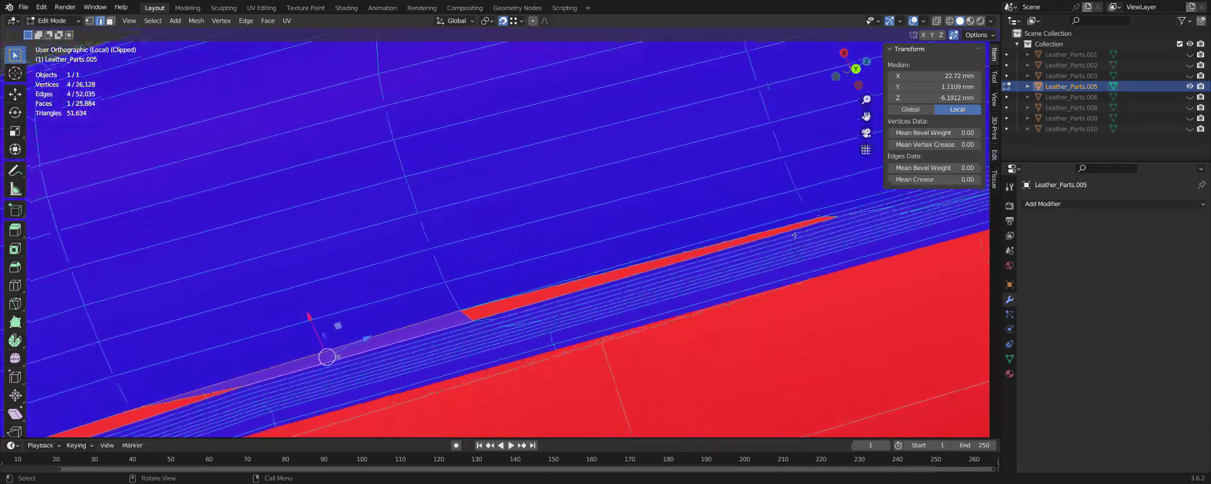
{"action": "scroll", "coordinate": [686, 250], "scroll_direction": "up", "scroll_amount": 1}
{"action": "left_click", "coordinate": [688, 259]}
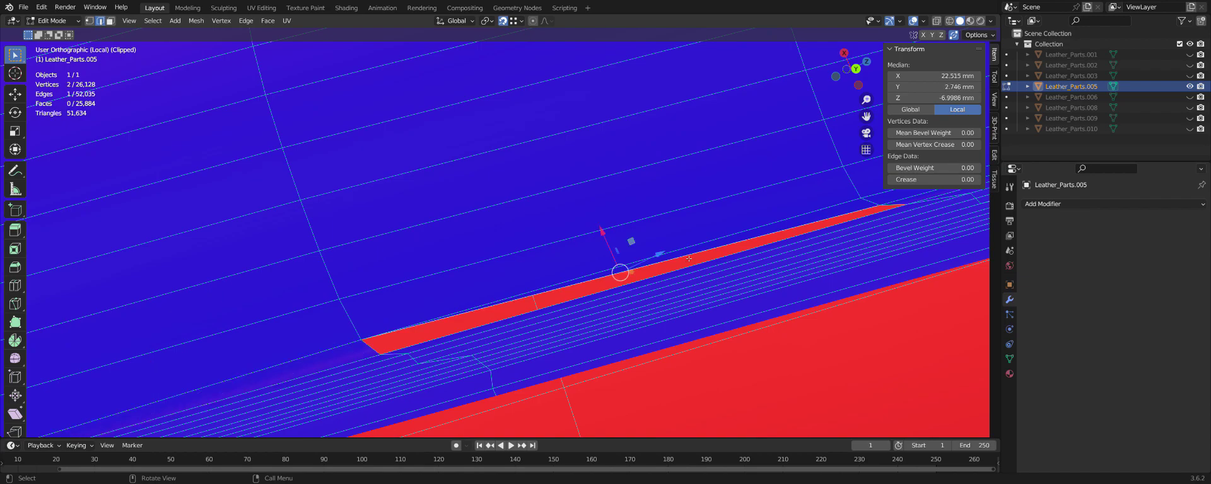
{"action": "left_click", "coordinate": [597, 294], "text": "shift"}
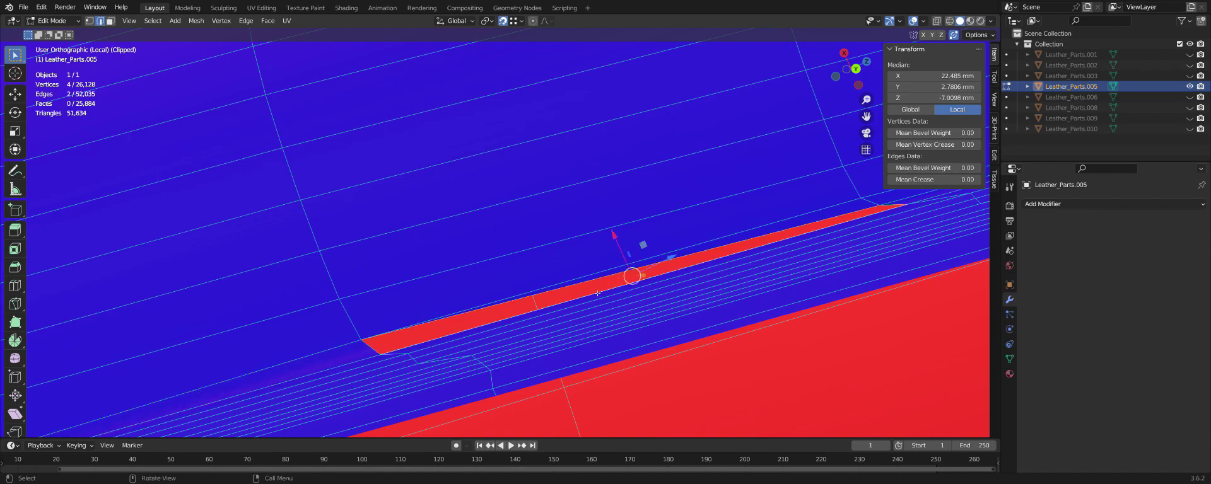
{"action": "key", "text": "f"}
{"action": "key", "text": "ctrl+z"}
Fill the red strip with a face from its tip edge along the border.
{"action": "left_click", "coordinate": [377, 355]}
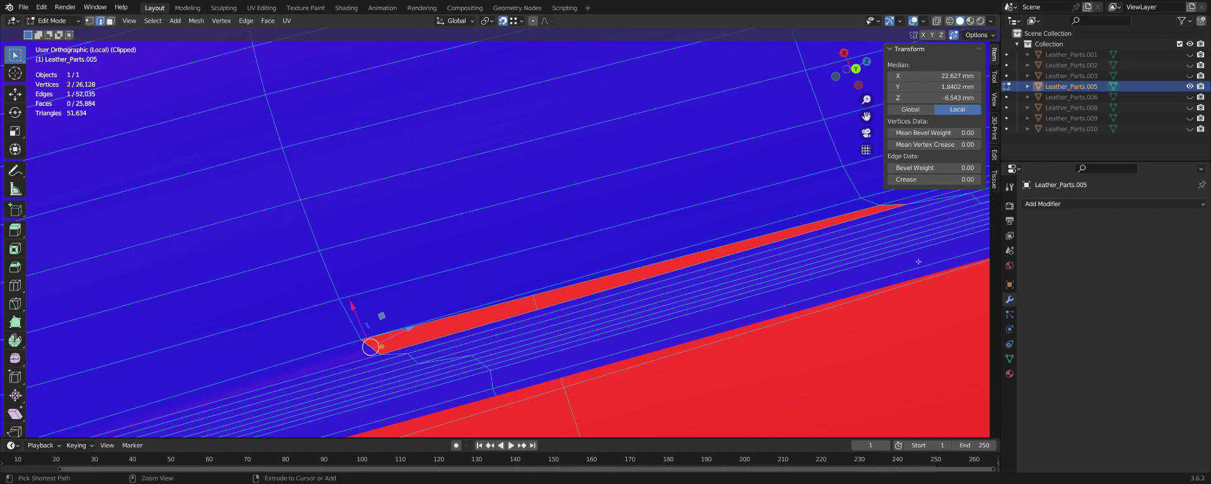
{"action": "left_click", "coordinate": [899, 206], "text": "ctrl"}
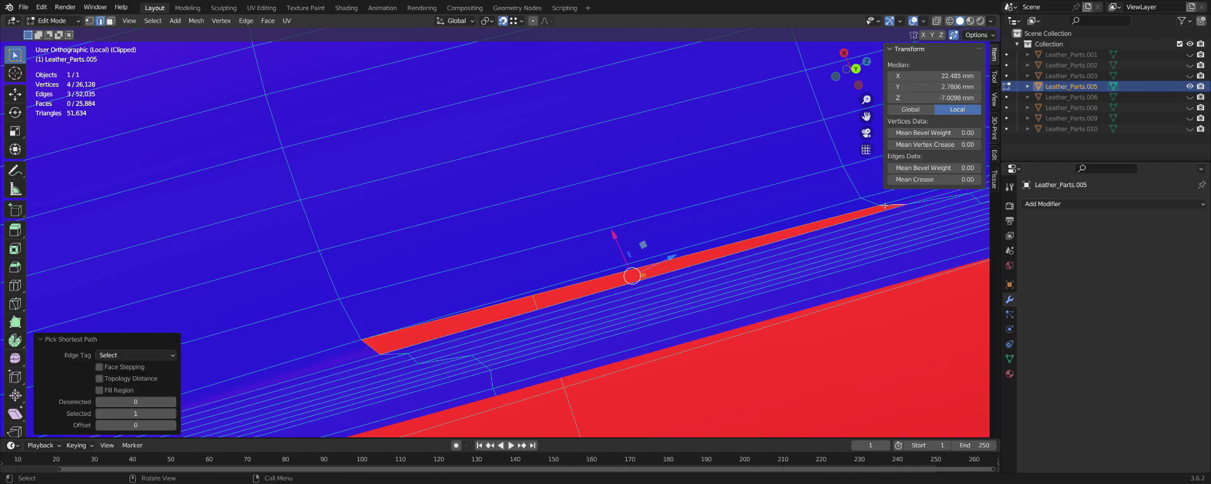
{"action": "key", "text": "f"}
{"action": "mouse_move", "coordinate": [765, 234]}
{"action": "middle_mouse_down"}
{"action": "mouse_move", "coordinate": [483, 304]}
{"action": "mouse_move", "coordinate": [664, 259]}
{"action": "middle_mouse_up"}
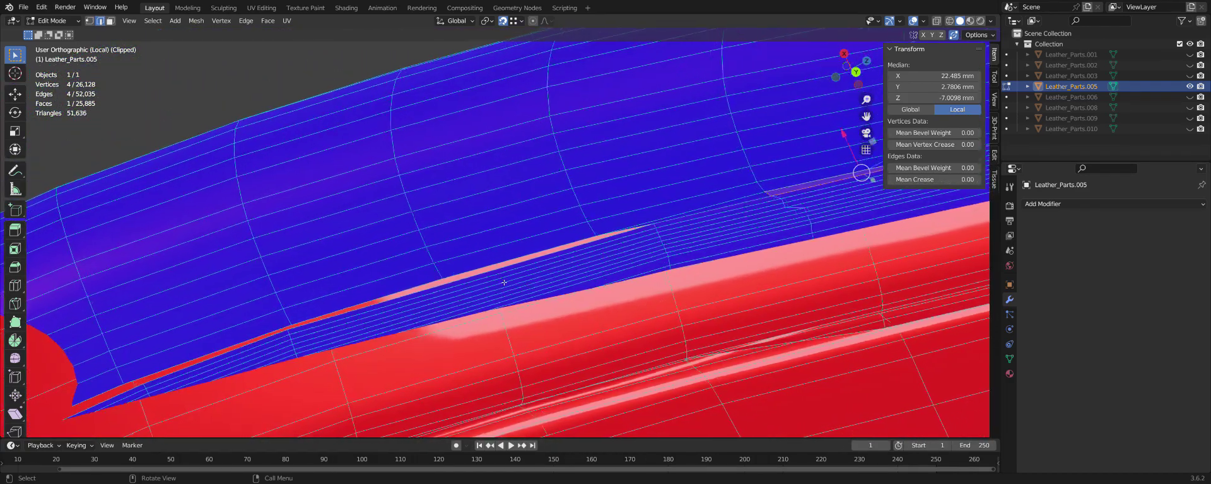
Slide the strip's tip vertex back along its edge.
{"action": "key", "text": "1"}
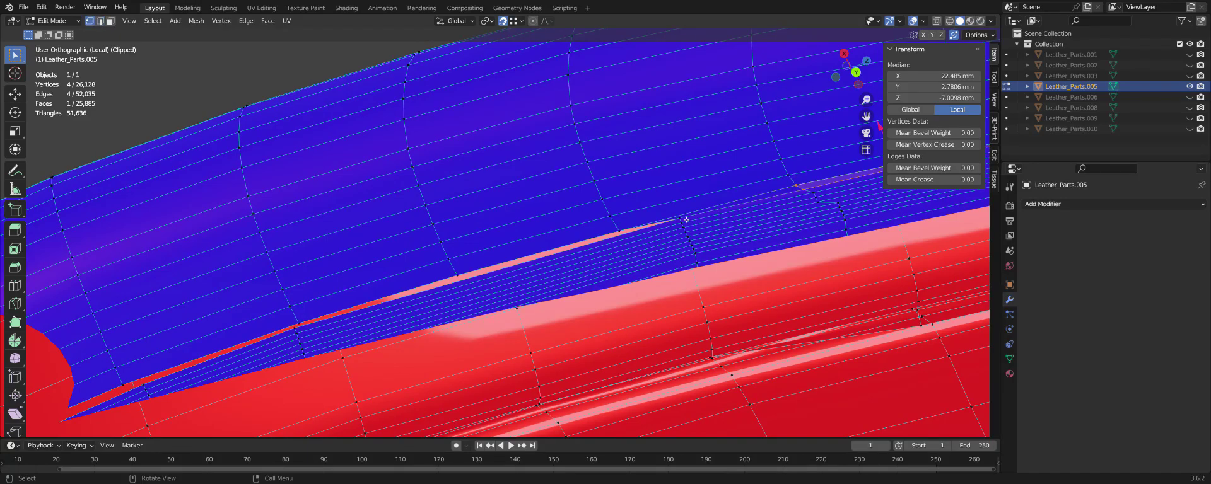
{"action": "left_click", "coordinate": [680, 219]}
{"action": "key", "text": "shift+v"}
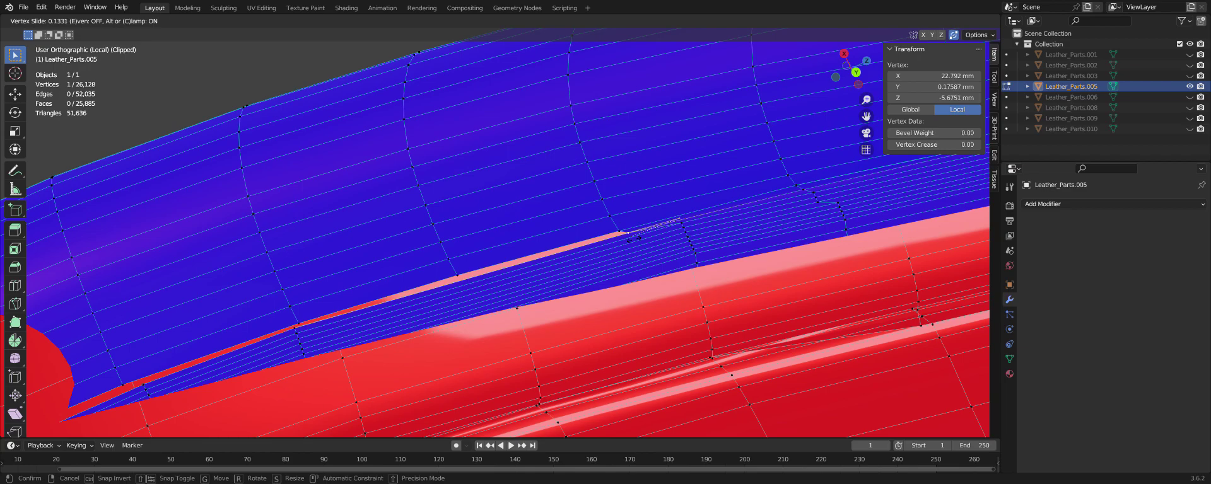
{"action": "scroll", "coordinate": [633, 238], "scroll_direction": "up", "scroll_amount": 2}
{"action": "scroll", "coordinate": [633, 235], "scroll_direction": "up", "scroll_amount": 1}
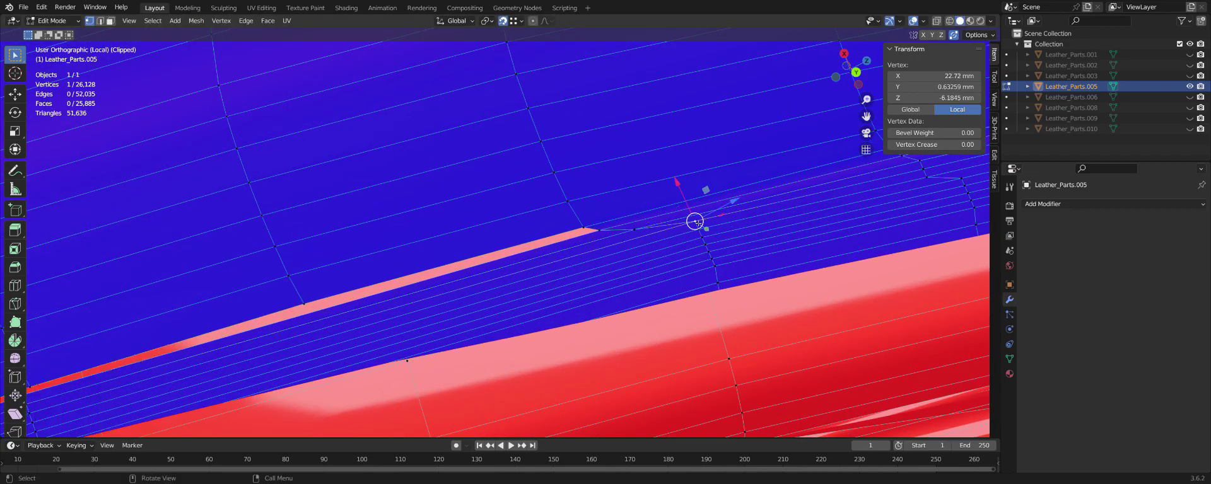
{"action": "left_click", "coordinate": [670, 229]}
{"action": "mouse_move", "coordinate": [669, 229]}
{"action": "middle_mouse_down"}
{"action": "mouse_move", "coordinate": [628, 267]}
{"action": "mouse_move", "coordinate": [555, 260]}
{"action": "middle_mouse_up"}
Cut a new edge loop across the surface, then move and revert one of its vertices.
{"action": "key", "text": "ctrl+r"}
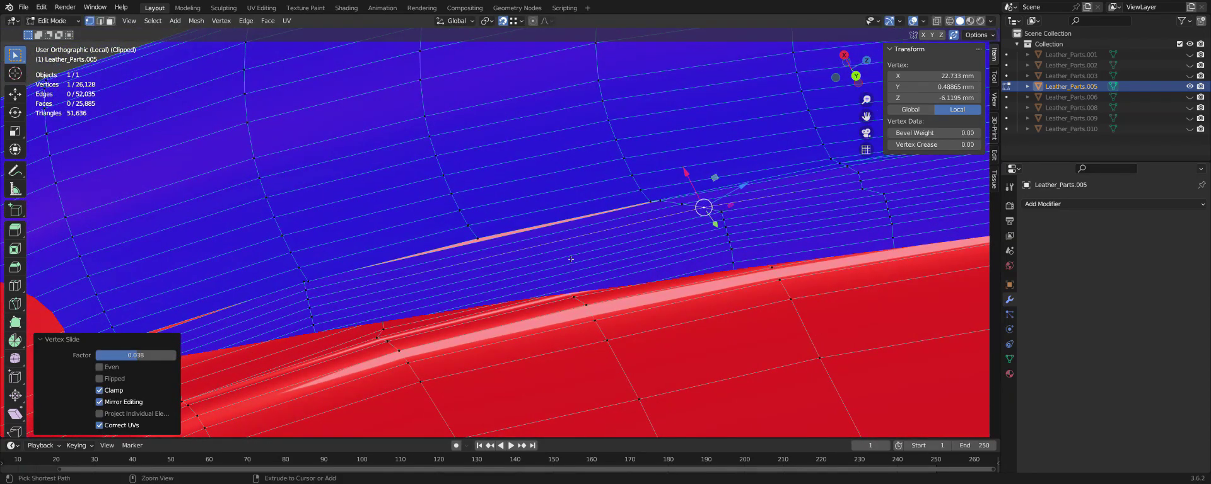
{"action": "left_click", "coordinate": [536, 262]}
{"action": "left_click", "coordinate": [544, 256]}
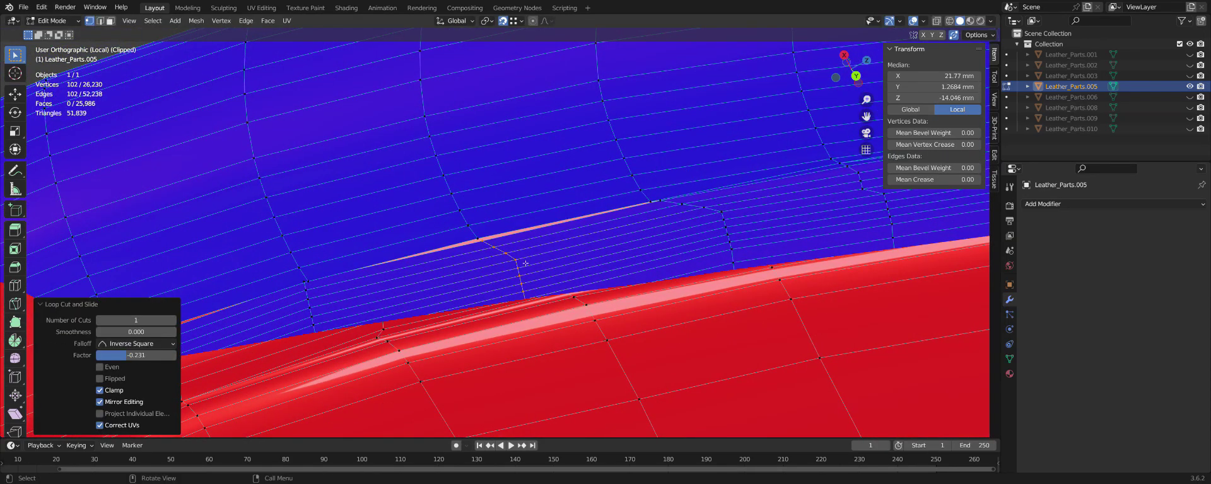
{"action": "scroll", "coordinate": [525, 263], "scroll_direction": "up", "scroll_amount": 3}
{"action": "scroll", "coordinate": [504, 259], "scroll_direction": "up", "scroll_amount": 3}
{"action": "left_click", "coordinate": [445, 244]}
{"action": "key", "text": "g"}
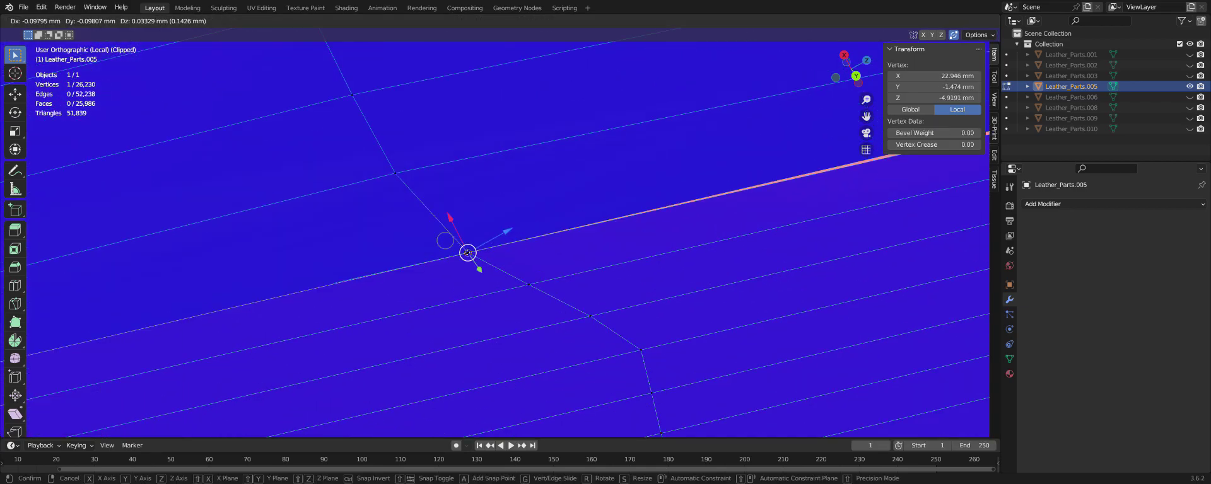
{"action": "left_click", "coordinate": [445, 240]}
{"action": "middle_click_drag", "start_coordinate": [444, 240], "coordinate": [797, 177]}
{"action": "mouse_move", "coordinate": [593, 235]}
{"action": "middle_mouse_down"}
{"action": "mouse_move", "coordinate": [382, 286]}
{"action": "mouse_move", "coordinate": [744, 232]}
{"action": "middle_mouse_up"}
{"action": "key", "text": "ctrl+z"}
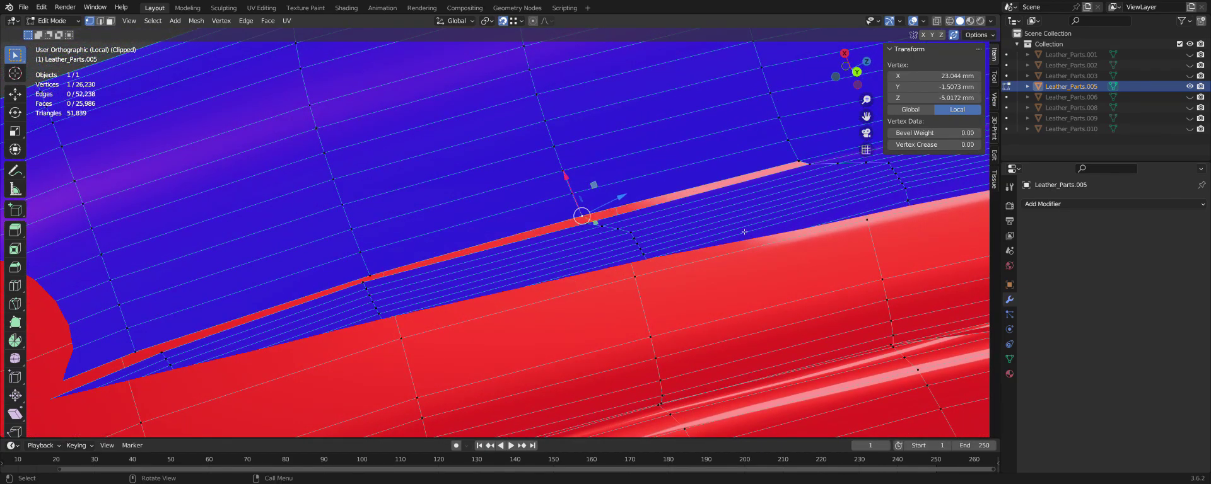
{"action": "scroll", "coordinate": [631, 190], "scroll_direction": "up", "scroll_amount": 3}
Fill the remaining thin red gaps with faces between edge pairs (25,989 faces).
{"action": "left_click", "coordinate": [600, 179]}
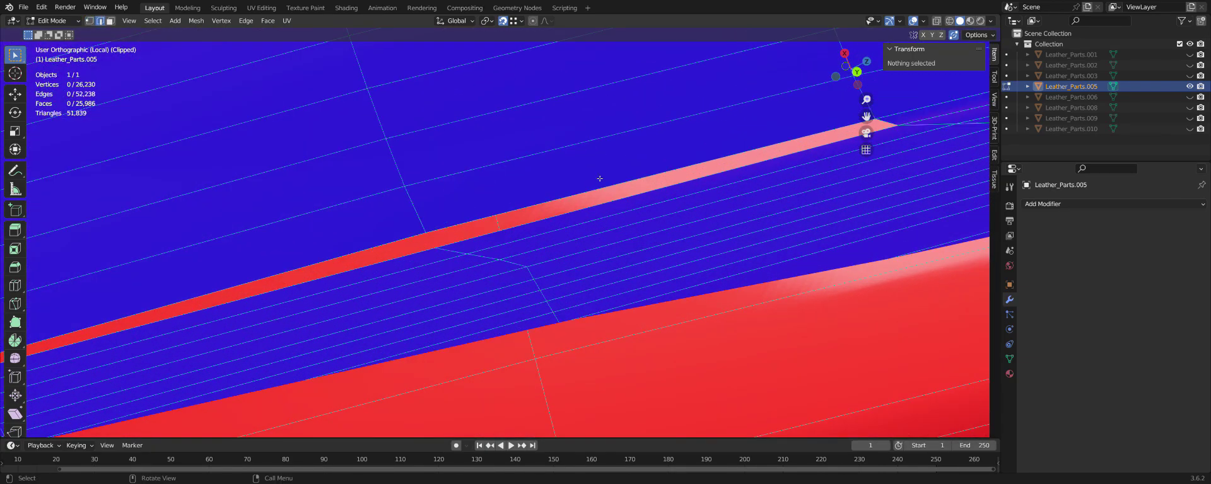
{"action": "left_click", "coordinate": [611, 205]}
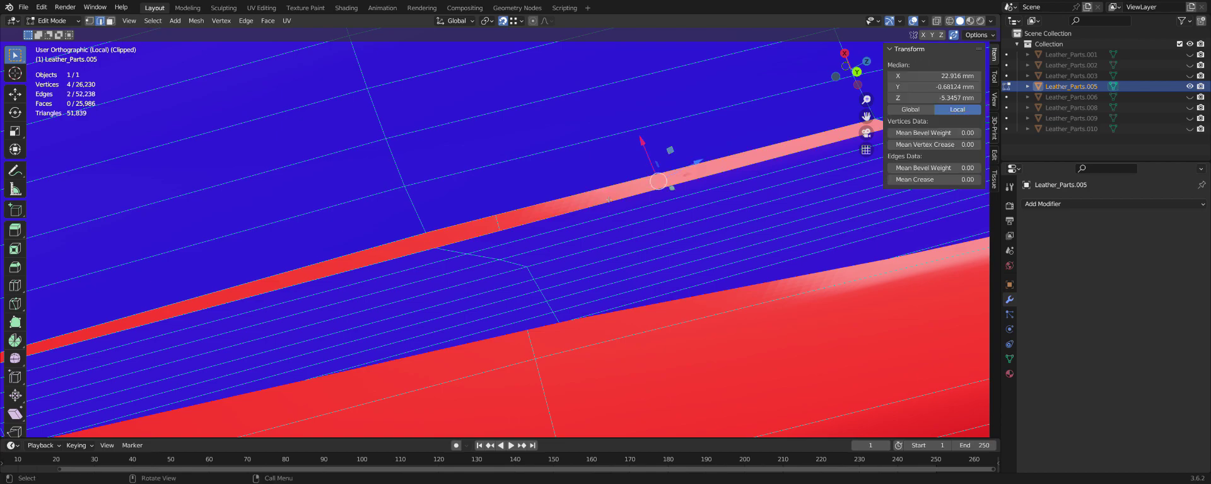
{"action": "key", "text": "f"}
{"action": "key", "text": "f"}
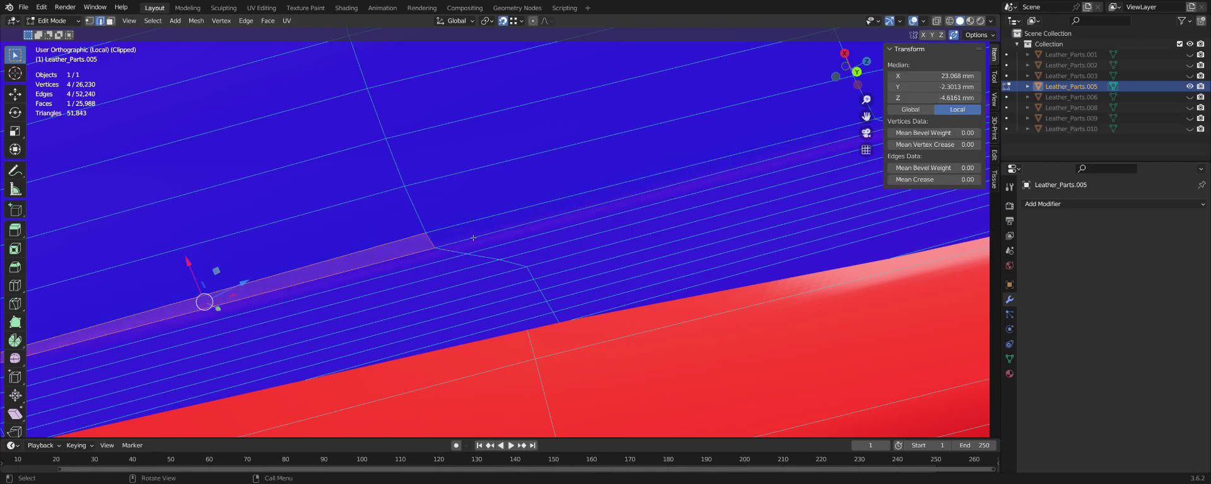
{"action": "middle_click_drag", "start_coordinate": [354, 250], "coordinate": [268, 312], "text": "shift"}
{"action": "left_click", "coordinate": [144, 338]}
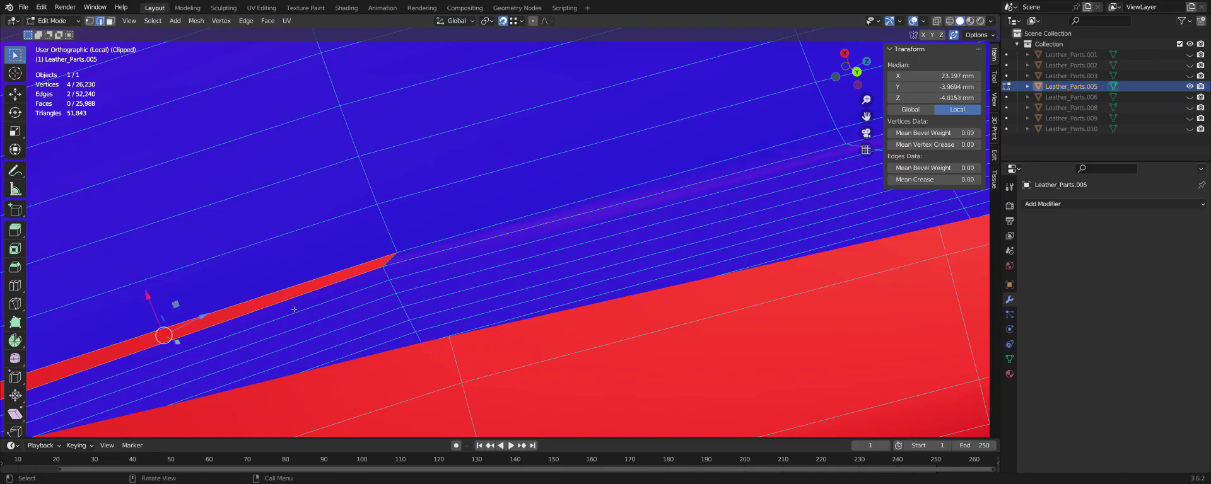
{"action": "middle_click_drag", "start_coordinate": [144, 338], "coordinate": [387, 278], "text": "shift"}
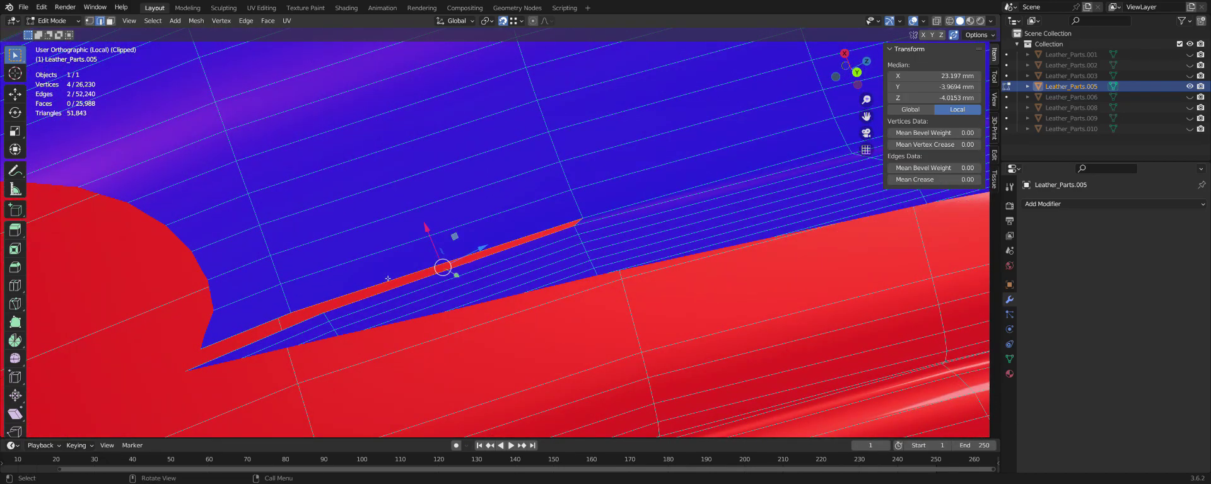
{"action": "key", "text": "f"}
{"action": "scroll", "coordinate": [397, 277], "scroll_direction": "down", "scroll_amount": 3}
{"action": "scroll", "coordinate": [416, 275], "scroll_direction": "down", "scroll_amount": 2}
Turn off the Face Orientation overlay so the leather shows its red shading again.
{"action": "scroll", "coordinate": [428, 273], "scroll_direction": "down", "scroll_amount": 1}
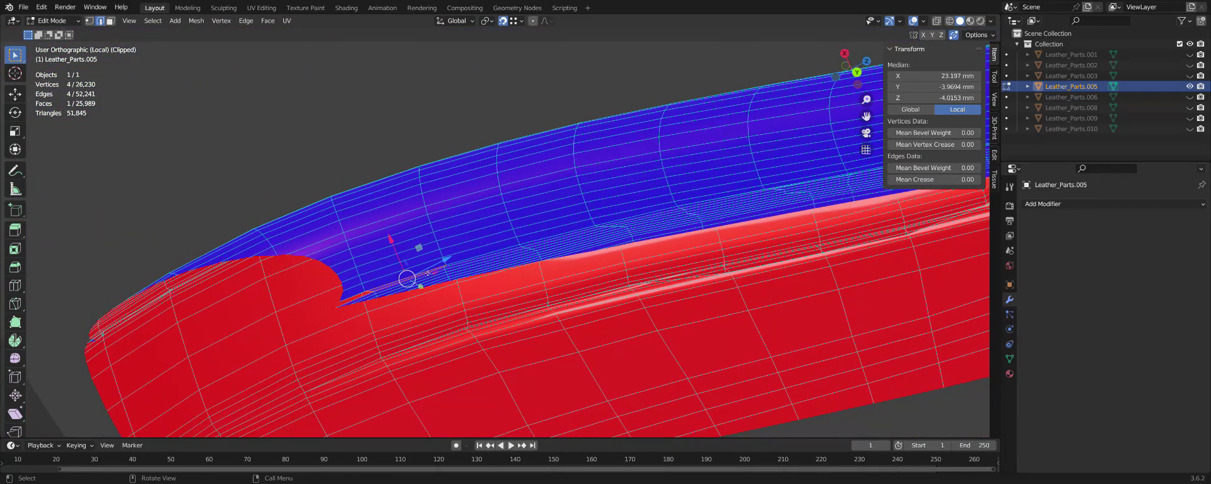
{"action": "mouse_move", "coordinate": [427, 273]}
{"action": "middle_mouse_down"}
{"action": "mouse_move", "coordinate": [490, 225]}
{"action": "mouse_move", "coordinate": [715, 284]}
{"action": "mouse_move", "coordinate": [517, 344]}
{"action": "mouse_move", "coordinate": [573, 283]}
{"action": "mouse_move", "coordinate": [515, 220]}
{"action": "mouse_move", "coordinate": [587, 214]}
{"action": "mouse_move", "coordinate": [817, 45]}
{"action": "middle_mouse_up"}
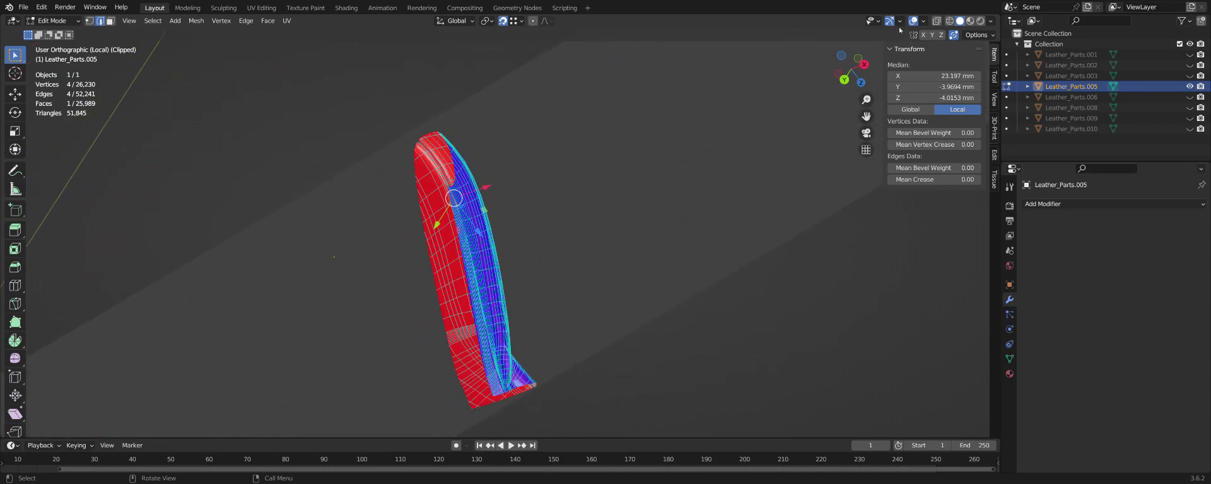
{"action": "left_click", "coordinate": [923, 21]}
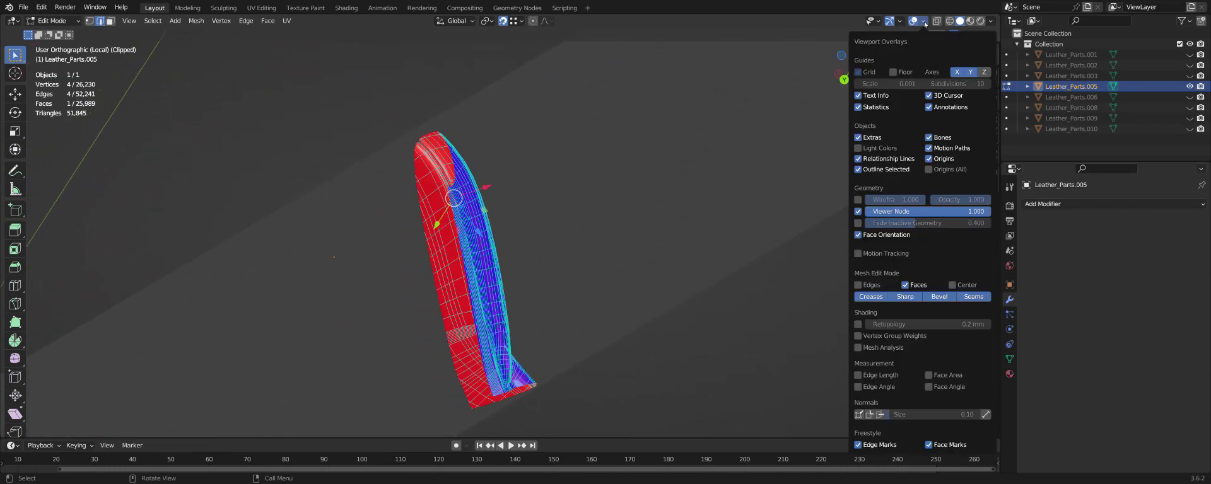
{"action": "left_click", "coordinate": [858, 234]}
{"action": "mouse_move", "coordinate": [630, 246]}
{"action": "middle_mouse_down"}
{"action": "mouse_move", "coordinate": [558, 237]}
{"action": "mouse_move", "coordinate": [577, 271]}
{"action": "mouse_move", "coordinate": [606, 275]}
{"action": "mouse_move", "coordinate": [522, 309]}
{"action": "middle_mouse_up"}
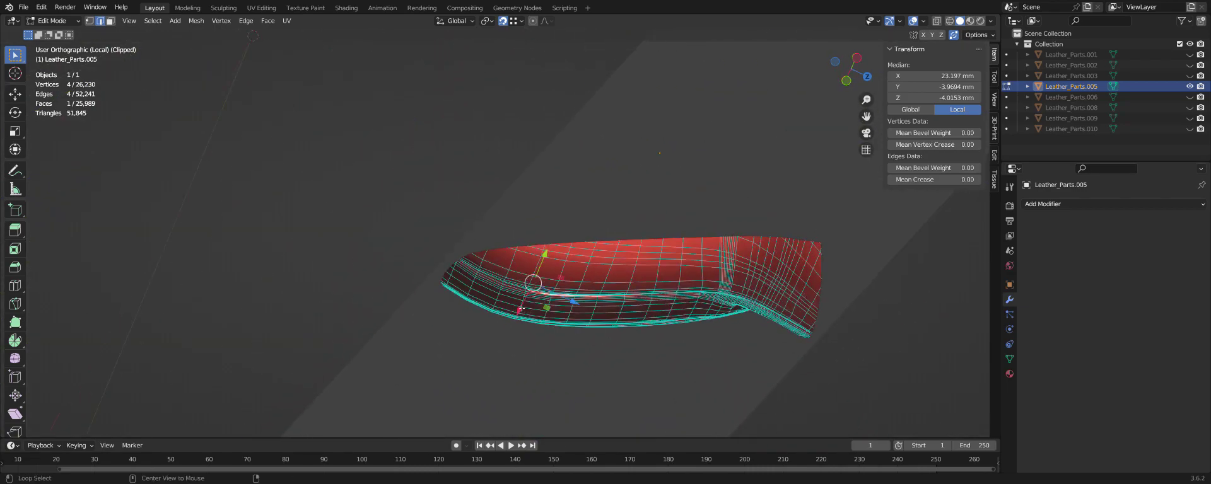
Select a strip face, clear the clipping, and Alt+B clip the view around the backrest.
{"action": "key", "text": "3"}
{"action": "left_click", "coordinate": [598, 277]}
{"action": "key", "text": "alt+b"}
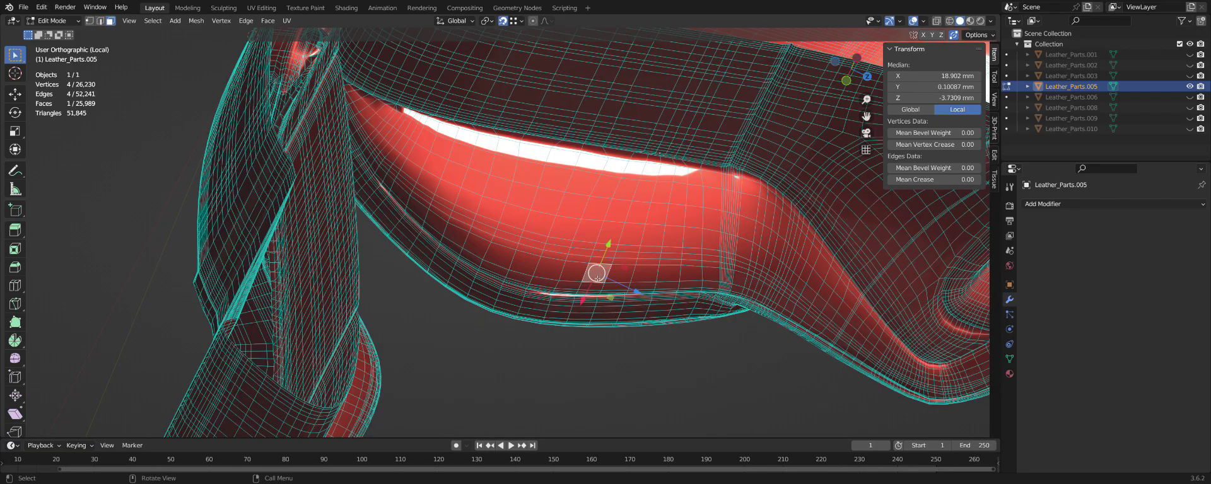
{"action": "scroll", "coordinate": [597, 278], "scroll_direction": "down", "scroll_amount": 4}
{"action": "mouse_move", "coordinate": [593, 276]}
{"action": "middle_mouse_down"}
{"action": "mouse_move", "coordinate": [537, 259]}
{"action": "mouse_move", "coordinate": [701, 239]}
{"action": "mouse_move", "coordinate": [454, 224]}
{"action": "mouse_move", "coordinate": [443, 202]}
{"action": "middle_mouse_up"}
{"action": "scroll", "coordinate": [700, 239], "scroll_direction": "up", "scroll_amount": 3}
{"action": "mouse_move", "coordinate": [423, 116]}
{"action": "left_mouse_down"}
{"action": "mouse_move", "coordinate": [487, 354]}
{"action": "mouse_move", "coordinate": [513, 407]}
{"action": "left_mouse_up"}
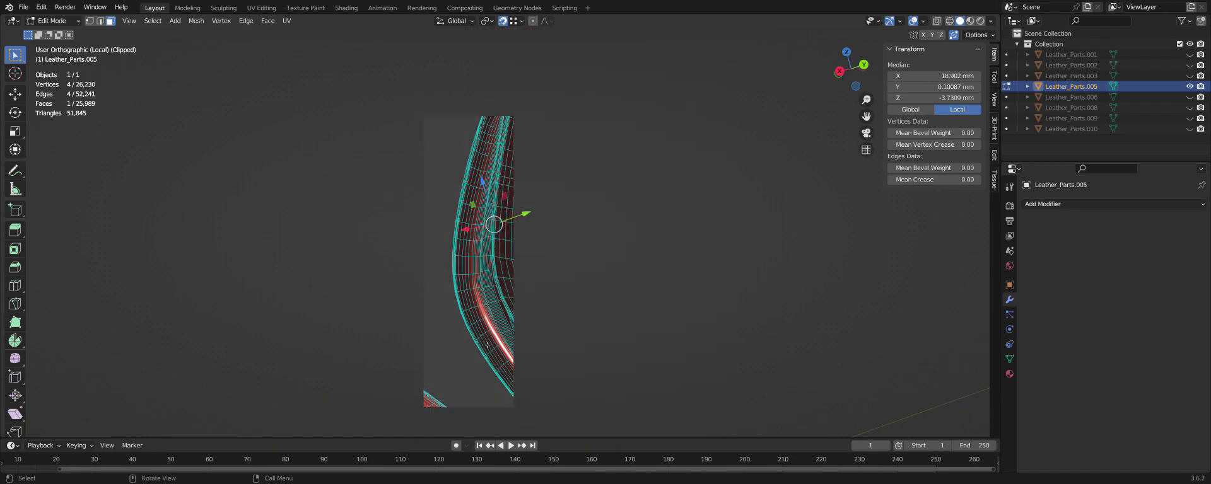
{"action": "middle_click_drag", "start_coordinate": [487, 344], "coordinate": [498, 309]}
{"action": "scroll", "coordinate": [498, 309], "scroll_direction": "up", "scroll_amount": 2}
{"action": "scroll", "coordinate": [504, 284], "scroll_direction": "up", "scroll_amount": 2}
{"action": "scroll", "coordinate": [507, 274], "scroll_direction": "up", "scroll_amount": 2}
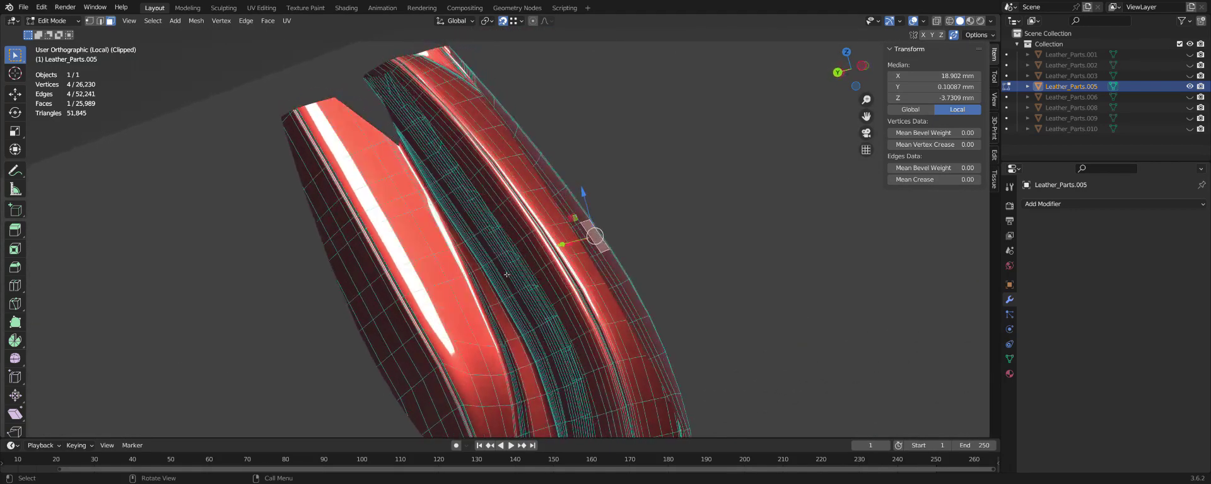
{"action": "mouse_move", "coordinate": [506, 275]}
{"action": "middle_mouse_down"}
{"action": "mouse_move", "coordinate": [534, 267]}
{"action": "mouse_move", "coordinate": [641, 288]}
{"action": "mouse_move", "coordinate": [698, 197]}
{"action": "mouse_move", "coordinate": [617, 228]}
{"action": "mouse_move", "coordinate": [562, 169]}
{"action": "middle_mouse_up"}
{"action": "scroll", "coordinate": [641, 288], "scroll_direction": "up", "scroll_amount": 3}
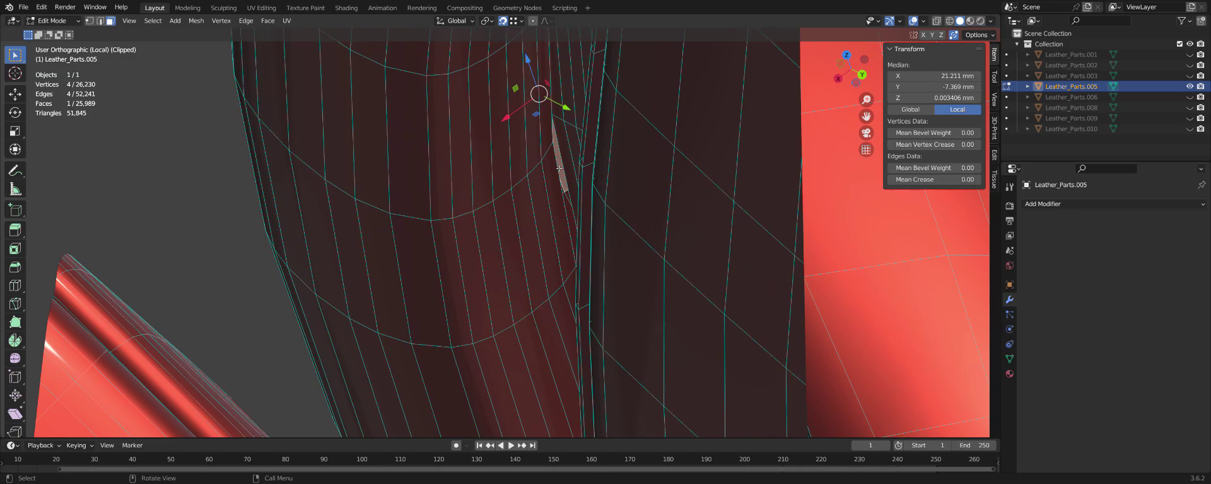
Fill a new face across the backrest split and inspect the remaining gap (25,995 faces).
{"action": "mouse_move", "coordinate": [582, 191]}
{"action": "middle_mouse_down"}
{"action": "mouse_move", "coordinate": [561, 189]}
{"action": "mouse_move", "coordinate": [603, 193]}
{"action": "mouse_move", "coordinate": [543, 233]}
{"action": "mouse_move", "coordinate": [557, 230]}
{"action": "mouse_move", "coordinate": [550, 210]}
{"action": "mouse_move", "coordinate": [396, 200]}
{"action": "middle_mouse_up"}
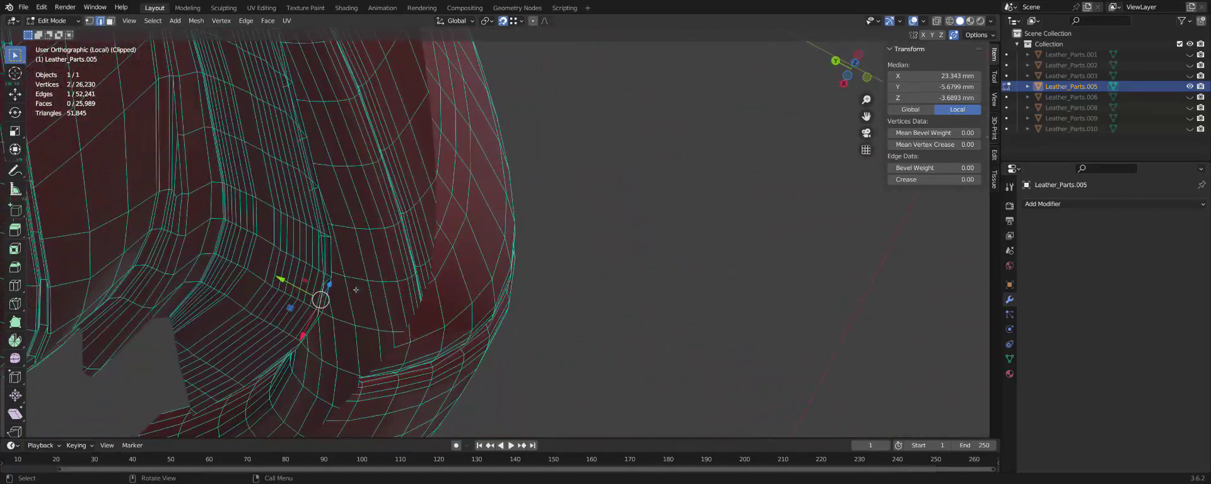
{"action": "mouse_move", "coordinate": [351, 289]}
{"action": "middle_mouse_down"}
{"action": "mouse_move", "coordinate": [420, 271]}
{"action": "mouse_move", "coordinate": [445, 350]}
{"action": "mouse_move", "coordinate": [422, 276]}
{"action": "middle_mouse_up"}
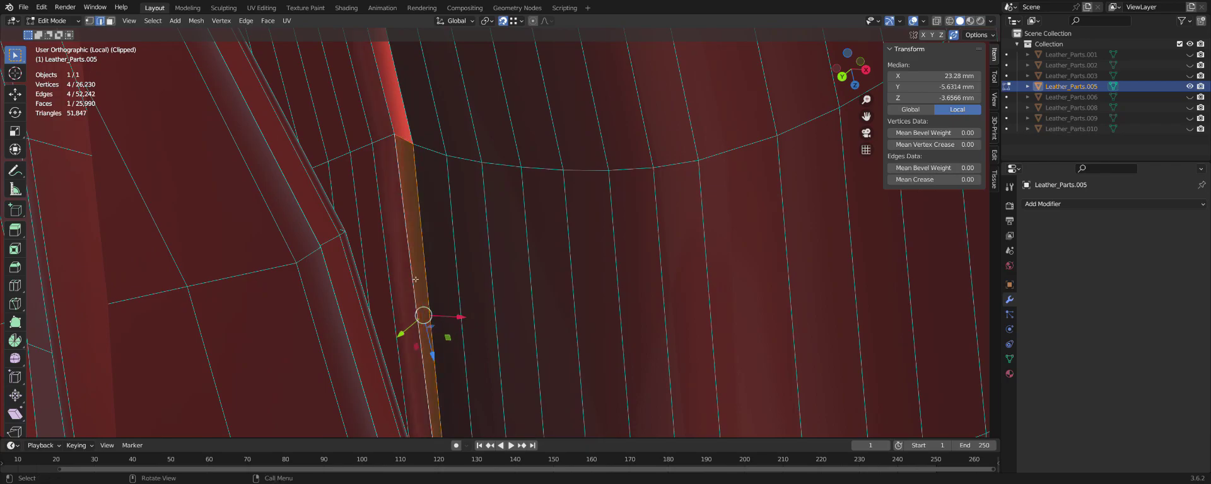
{"action": "middle_click_drag", "start_coordinate": [416, 279], "coordinate": [411, 176]}
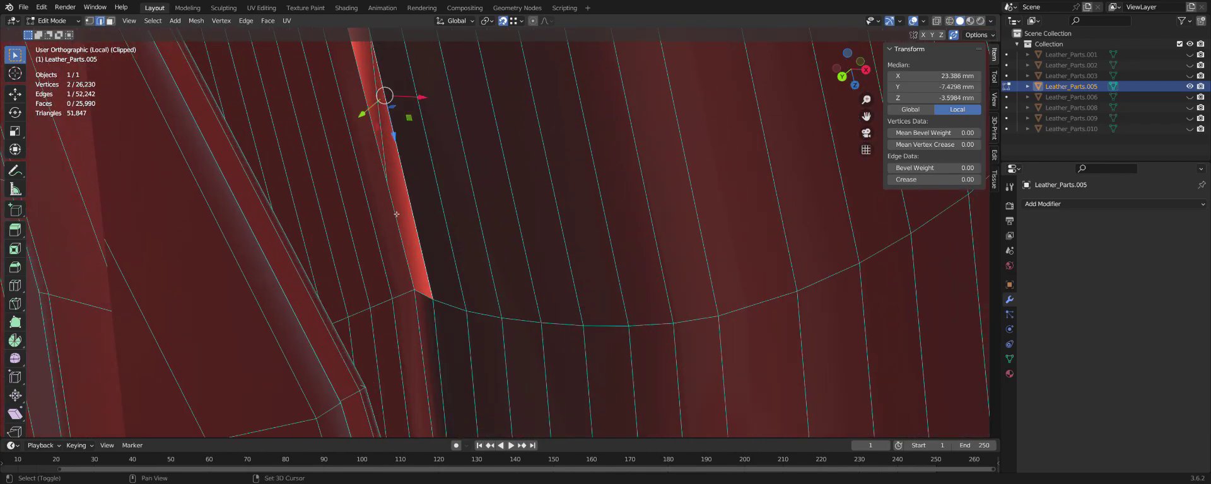
{"action": "key", "text": "f"}
{"action": "middle_click_drag", "start_coordinate": [397, 215], "coordinate": [413, 146]}
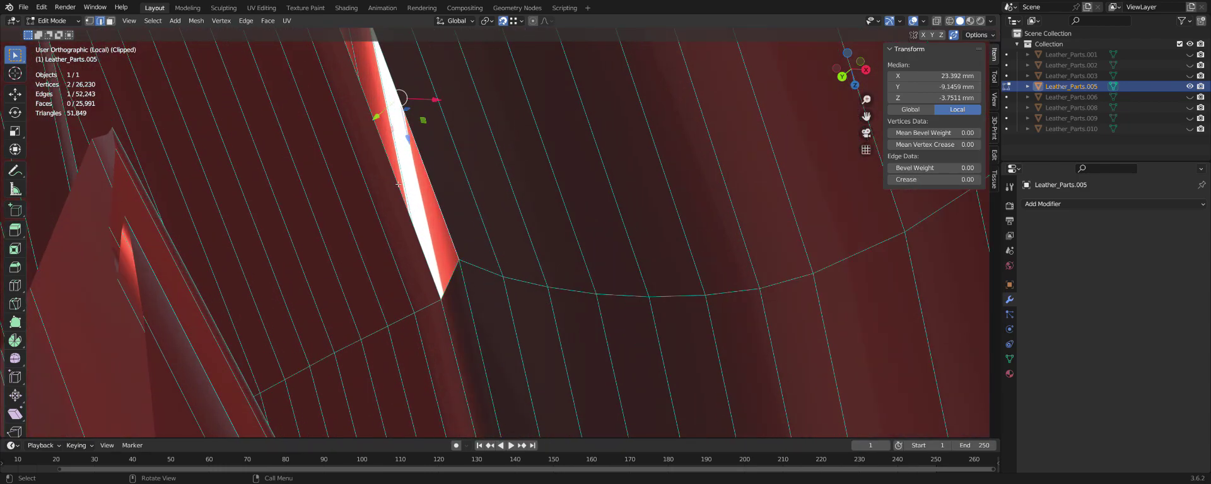
{"action": "scroll", "coordinate": [397, 177], "scroll_direction": "down", "scroll_amount": 5}
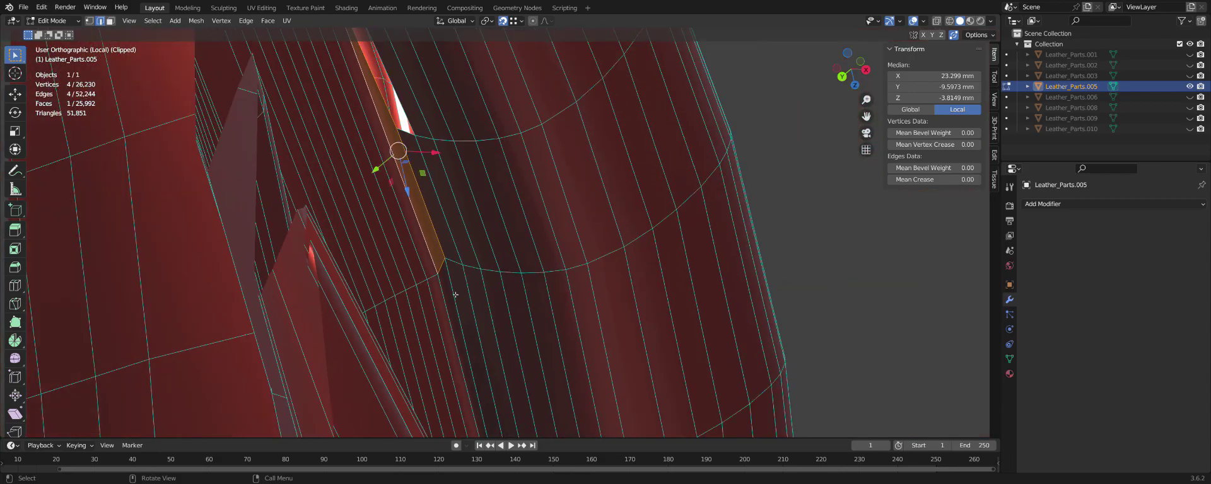
{"action": "mouse_move", "coordinate": [405, 195]}
{"action": "middle_mouse_down"}
{"action": "mouse_move", "coordinate": [433, 193]}
{"action": "mouse_move", "coordinate": [457, 284]}
{"action": "mouse_move", "coordinate": [457, 257]}
{"action": "middle_mouse_up"}
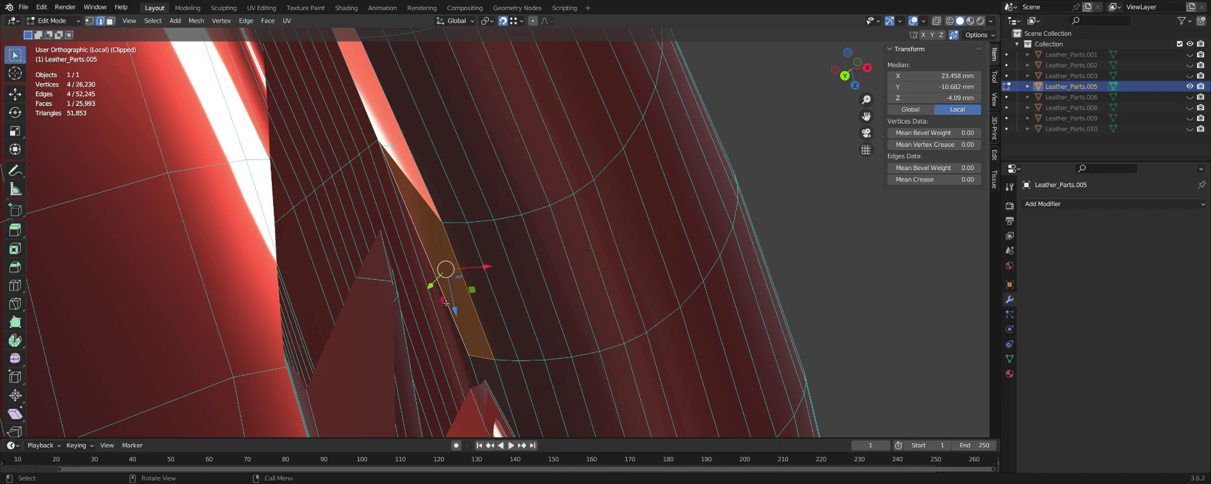
{"action": "middle_click_drag", "start_coordinate": [446, 304], "coordinate": [419, 250]}
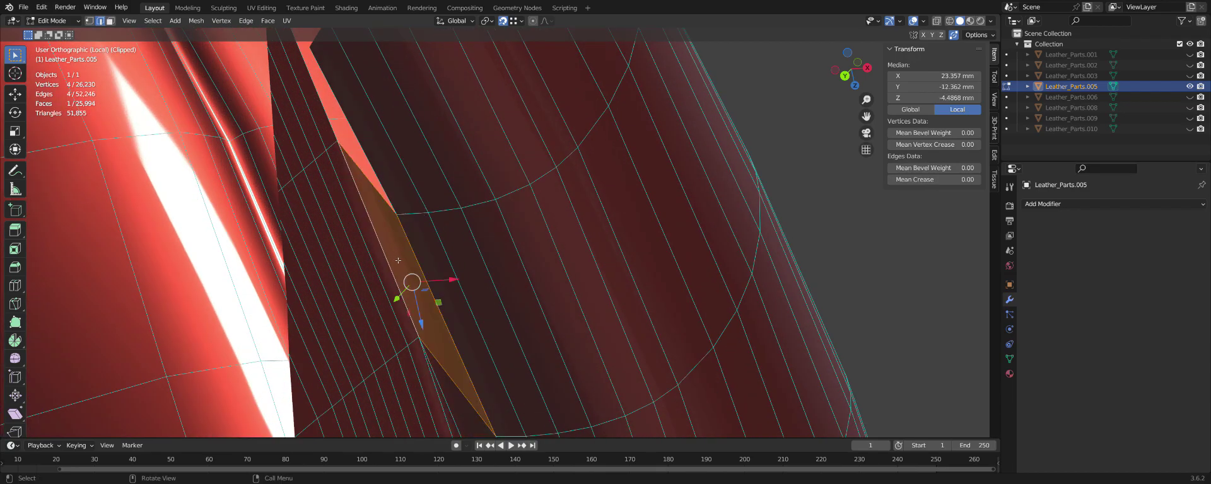
{"action": "middle_click_drag", "start_coordinate": [398, 261], "coordinate": [379, 249]}
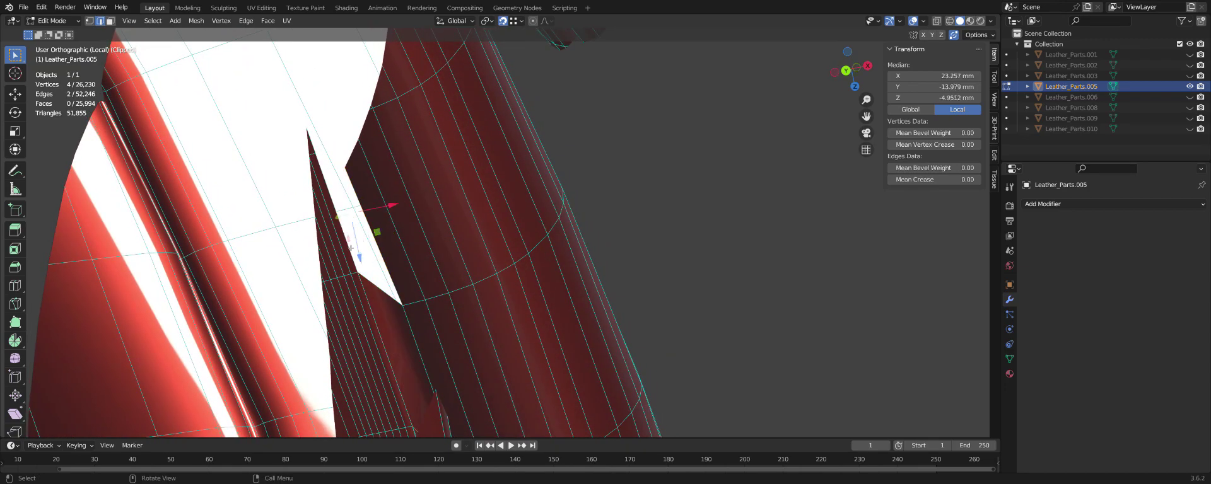
{"action": "mouse_move", "coordinate": [365, 268]}
{"action": "middle_mouse_down"}
{"action": "mouse_move", "coordinate": [377, 287]}
{"action": "mouse_move", "coordinate": [650, 244]}
{"action": "mouse_move", "coordinate": [473, 276]}
{"action": "mouse_move", "coordinate": [470, 260]}
{"action": "middle_mouse_up"}
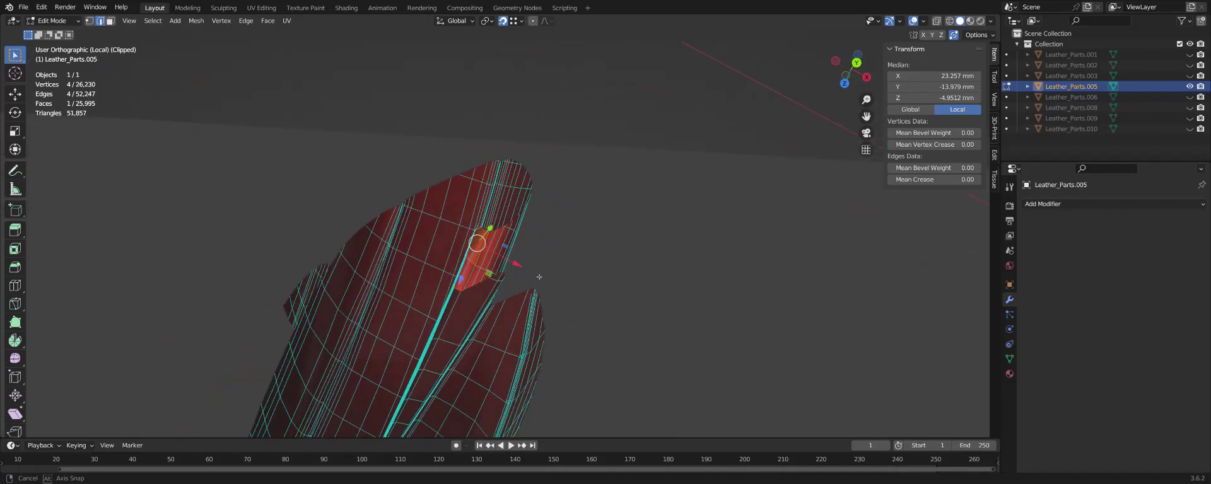
Re-clip around the backrest and merge the stray vertex onto its neighbour (26,229 vertices).
{"action": "key", "text": "alt+b"}
{"action": "scroll", "coordinate": [553, 265], "scroll_direction": "up", "scroll_amount": 3}
{"action": "mouse_move", "coordinate": [548, 258]}
{"action": "middle_mouse_down"}
{"action": "mouse_move", "coordinate": [511, 135]}
{"action": "mouse_move", "coordinate": [507, 161]}
{"action": "middle_mouse_up"}
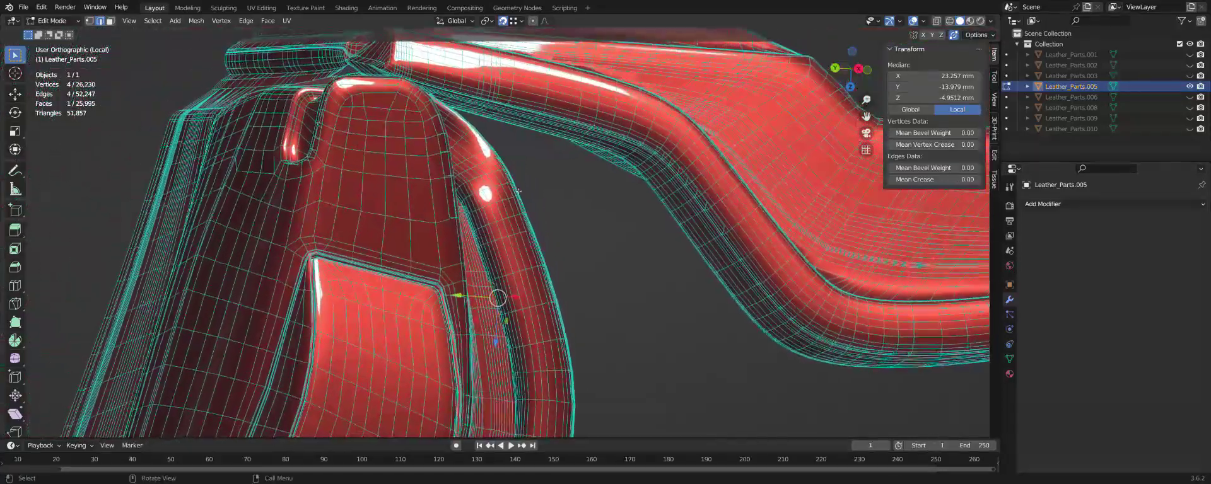
{"action": "middle_click_drag", "start_coordinate": [507, 160], "coordinate": [519, 192]}
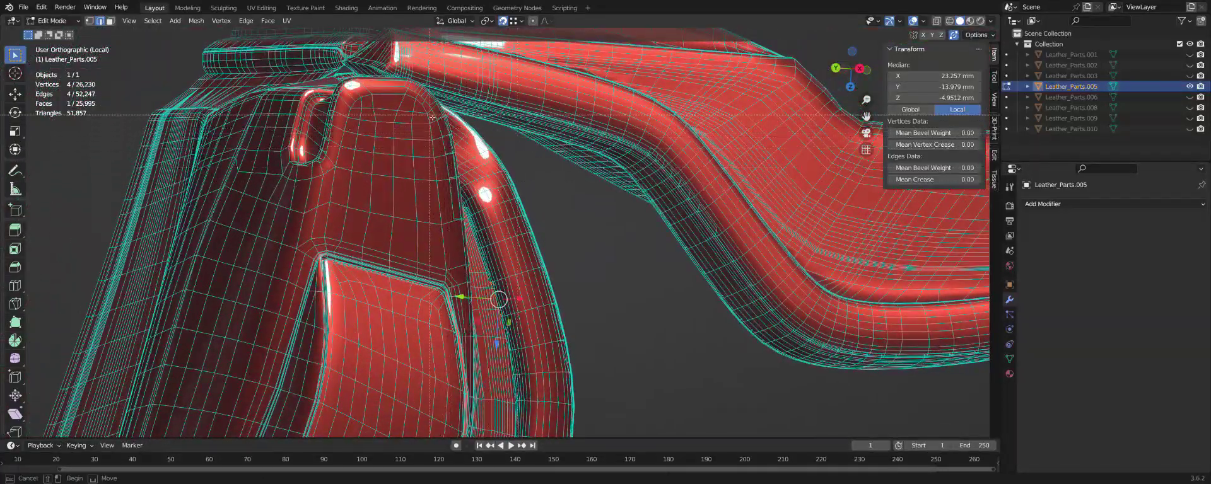
{"action": "left_click_drag", "start_coordinate": [554, 321], "coordinate": [553, 323]}
{"action": "mouse_move", "coordinate": [554, 322]}
{"action": "middle_mouse_down"}
{"action": "mouse_move", "coordinate": [523, 319]}
{"action": "mouse_move", "coordinate": [520, 297]}
{"action": "mouse_move", "coordinate": [539, 289]}
{"action": "mouse_move", "coordinate": [571, 327]}
{"action": "middle_mouse_up"}
{"action": "scroll", "coordinate": [556, 320], "scroll_direction": "up", "scroll_amount": 3}
{"action": "scroll", "coordinate": [556, 319], "scroll_direction": "up", "scroll_amount": 3}
{"action": "left_click", "coordinate": [544, 317]}
Switch to edge select and orbit around the selected edge to inspect the gap.
{"action": "key", "text": "2"}
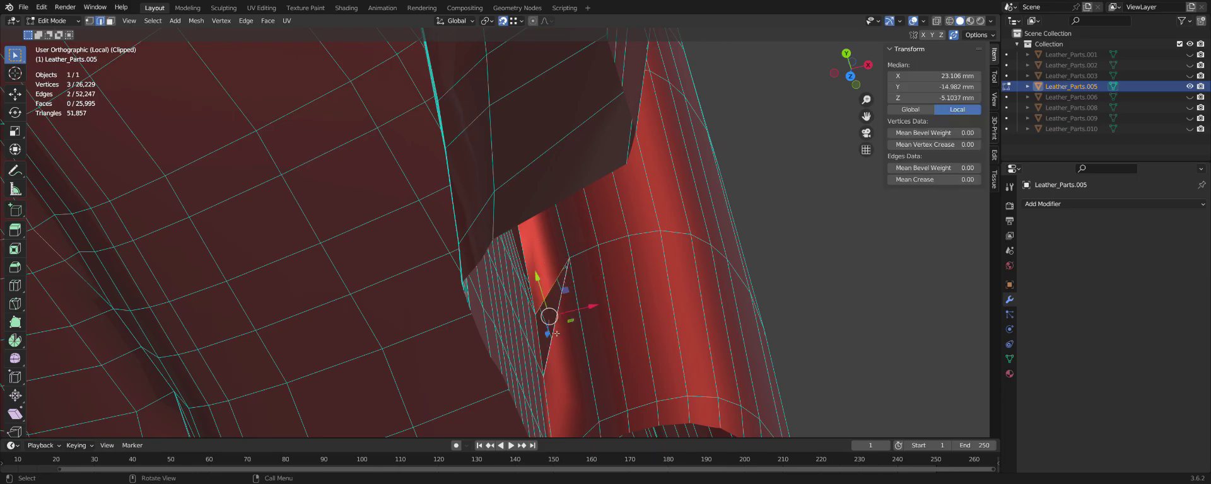
{"action": "mouse_move", "coordinate": [567, 334]}
{"action": "middle_mouse_down"}
{"action": "mouse_move", "coordinate": [528, 278]}
{"action": "mouse_move", "coordinate": [494, 319]}
{"action": "mouse_move", "coordinate": [495, 298]}
{"action": "mouse_move", "coordinate": [508, 302]}
{"action": "middle_mouse_up"}
{"action": "middle_click_drag", "start_coordinate": [673, 294], "coordinate": [603, 290]}
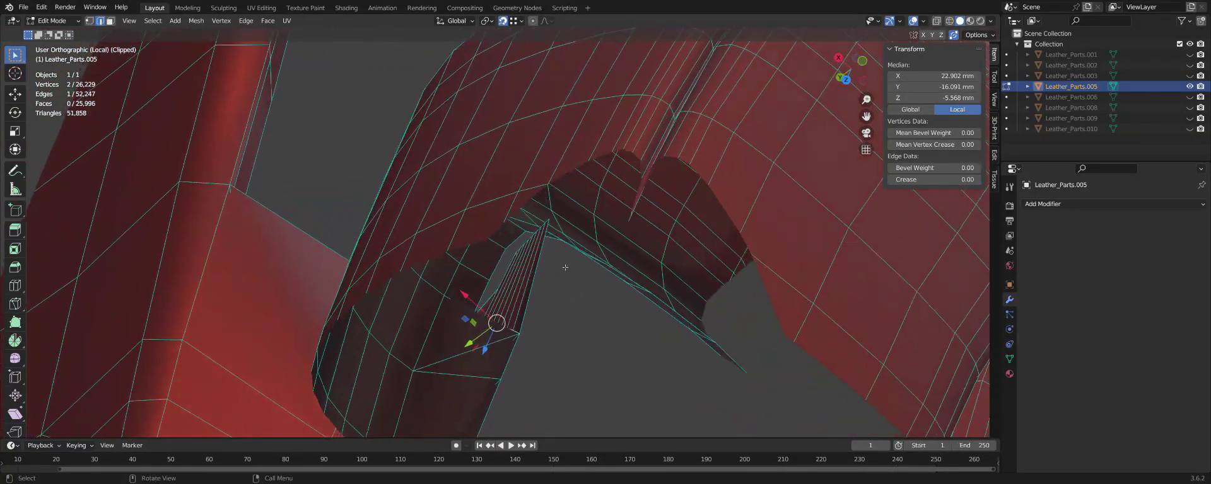
{"action": "scroll", "coordinate": [530, 267], "scroll_direction": "up", "scroll_amount": 4}
{"action": "mouse_move", "coordinate": [511, 291]}
{"action": "middle_mouse_down"}
{"action": "mouse_move", "coordinate": [561, 287]}
{"action": "mouse_move", "coordinate": [512, 291]}
{"action": "middle_mouse_up"}
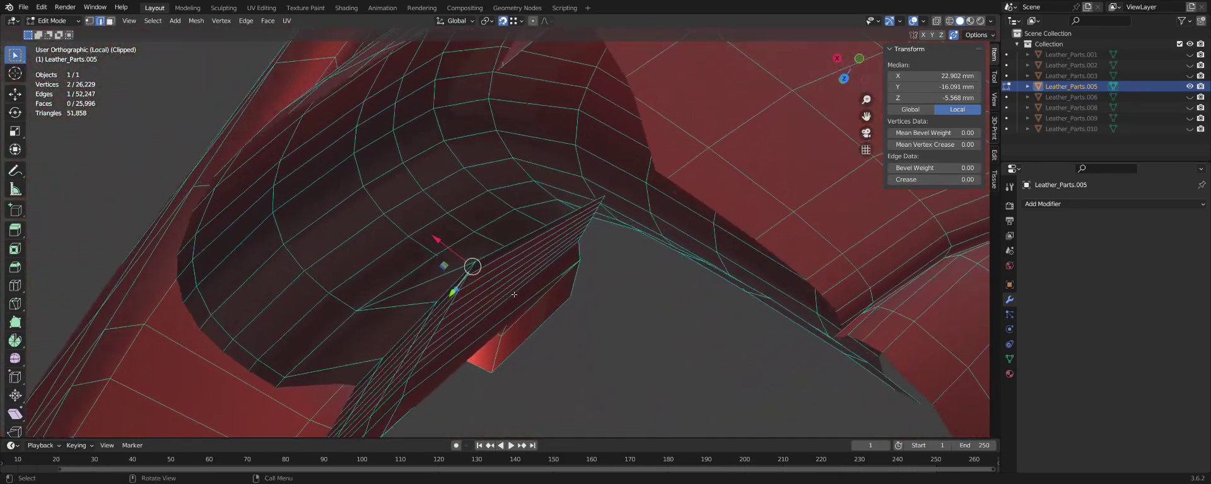
{"action": "mouse_move", "coordinate": [480, 271]}
{"action": "middle_mouse_down"}
{"action": "mouse_move", "coordinate": [465, 253]}
{"action": "mouse_move", "coordinate": [531, 251]}
{"action": "mouse_move", "coordinate": [544, 266]}
{"action": "middle_mouse_up"}
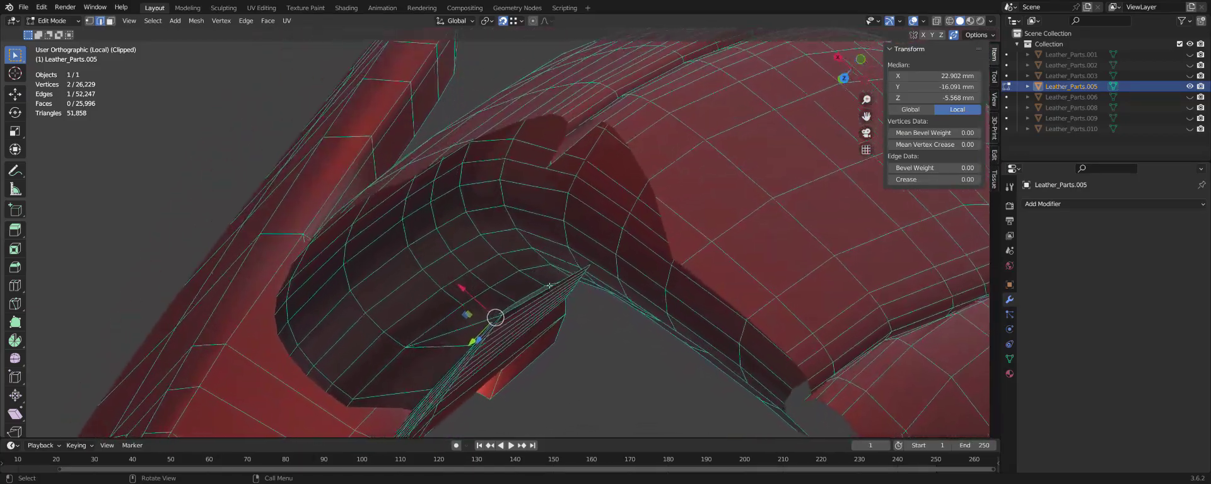
{"action": "middle_click_drag", "start_coordinate": [575, 319], "coordinate": [573, 322]}
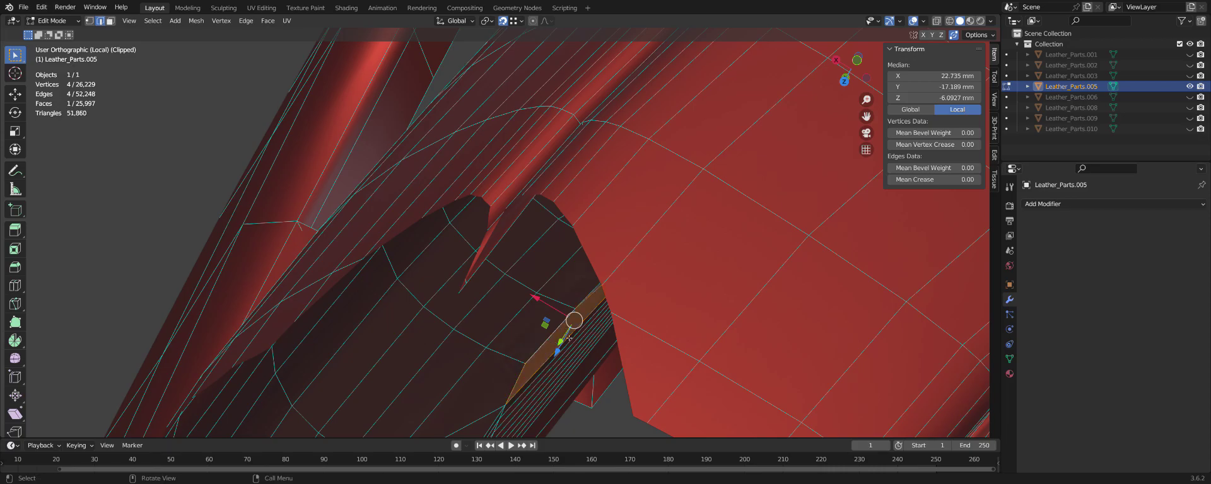
{"action": "mouse_move", "coordinate": [569, 338]}
{"action": "middle_mouse_down"}
{"action": "mouse_move", "coordinate": [614, 275]}
{"action": "mouse_move", "coordinate": [604, 290]}
{"action": "middle_mouse_up"}
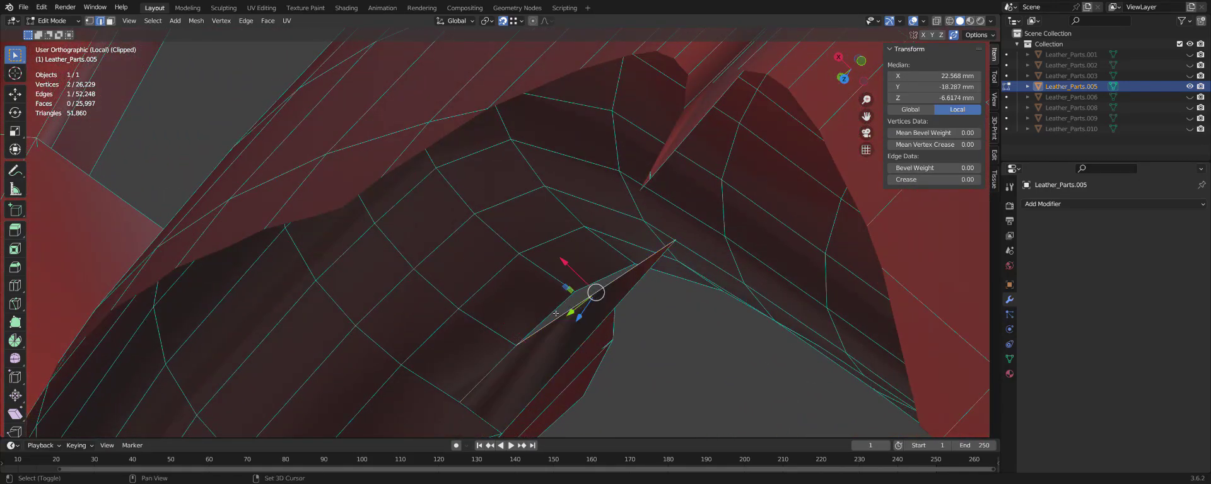
{"action": "mouse_move", "coordinate": [651, 323]}
{"action": "middle_mouse_down"}
{"action": "mouse_move", "coordinate": [618, 258]}
{"action": "mouse_move", "coordinate": [664, 277]}
{"action": "mouse_move", "coordinate": [530, 194]}
{"action": "mouse_move", "coordinate": [608, 202]}
{"action": "mouse_move", "coordinate": [703, 243]}
{"action": "middle_mouse_up"}
{"action": "scroll", "coordinate": [703, 243], "scroll_direction": "up", "scroll_amount": 1}
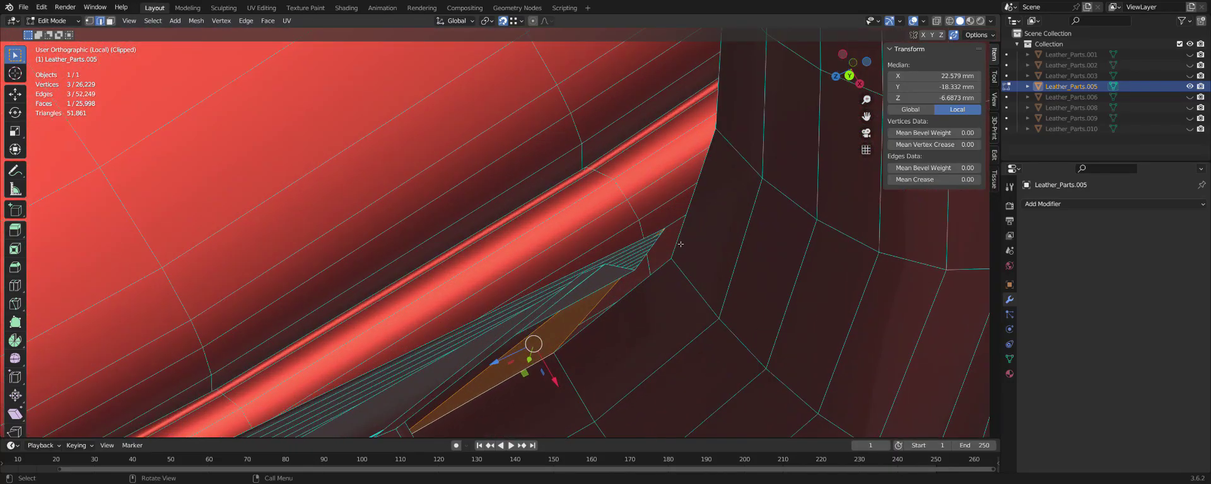
{"action": "scroll", "coordinate": [678, 239], "scroll_direction": "up", "scroll_amount": 1}
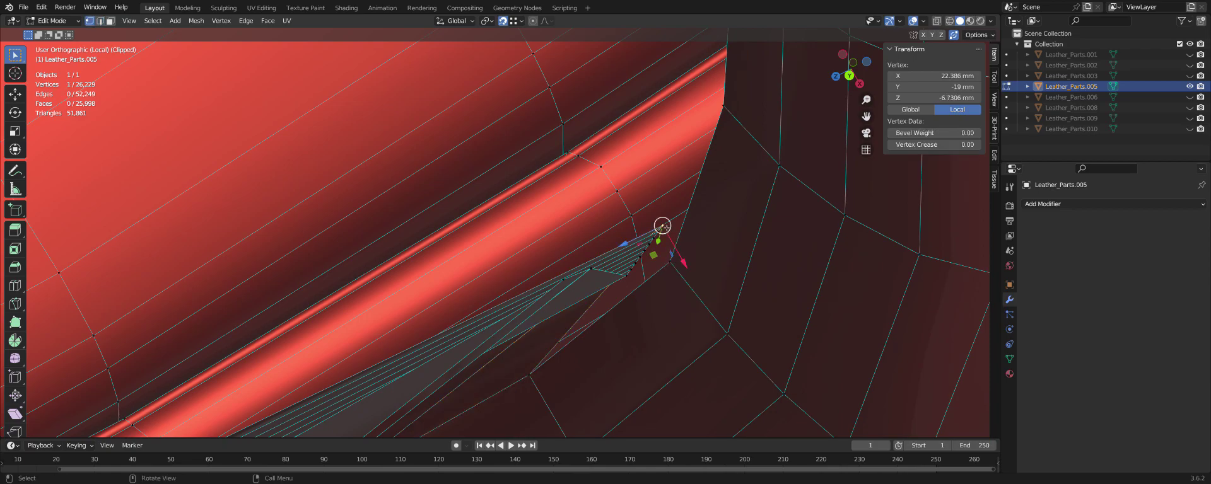
Nudge the stray vertex slightly down so it lines up with the gap's edge.
{"action": "left_click_drag", "start_coordinate": [670, 251], "coordinate": [670, 261]}
{"action": "mouse_move", "coordinate": [667, 290]}
{"action": "middle_mouse_down"}
{"action": "mouse_move", "coordinate": [684, 279]}
{"action": "mouse_move", "coordinate": [636, 374]}
{"action": "mouse_move", "coordinate": [620, 262]}
{"action": "mouse_move", "coordinate": [636, 274]}
{"action": "mouse_move", "coordinate": [602, 263]}
{"action": "middle_mouse_up"}
{"action": "scroll", "coordinate": [601, 263], "scroll_direction": "up", "scroll_amount": 3}
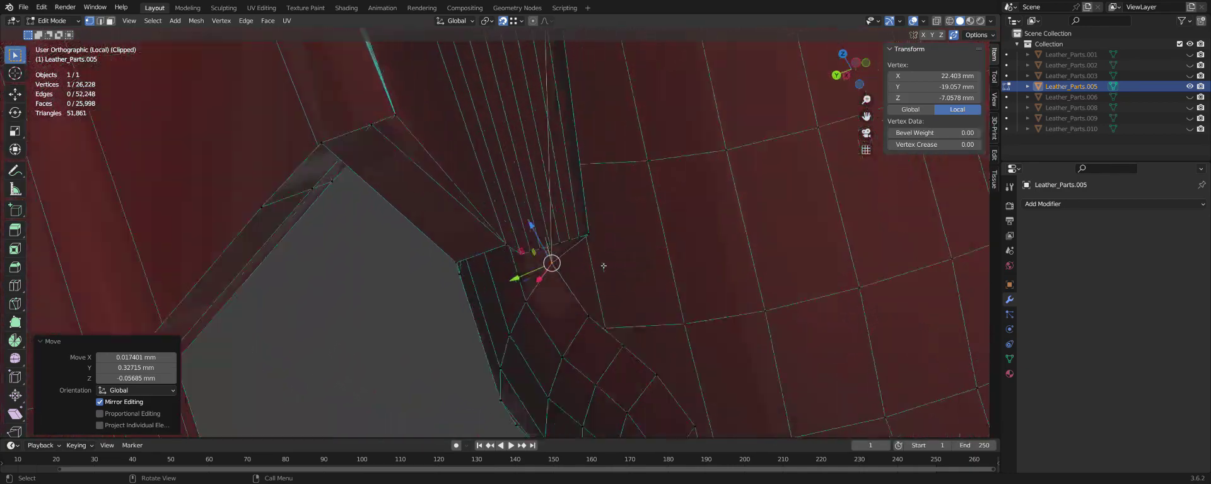
{"action": "scroll", "coordinate": [589, 263], "scroll_direction": "up", "scroll_amount": 2}
Merge the loose vertices at the gap's corner At Center.
{"action": "left_click", "coordinate": [540, 239]}
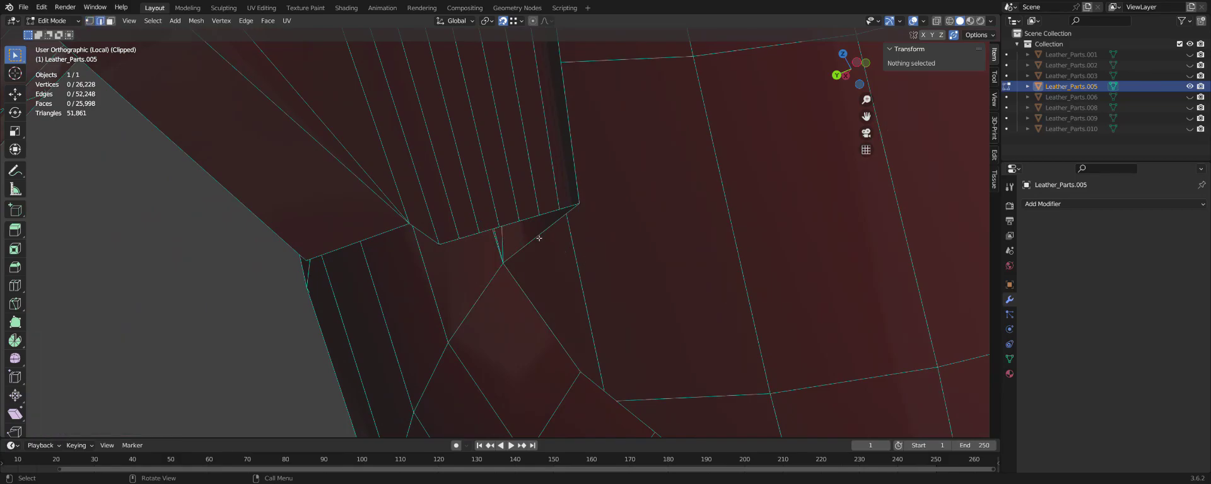
{"action": "left_click", "coordinate": [539, 239], "text": "shift"}
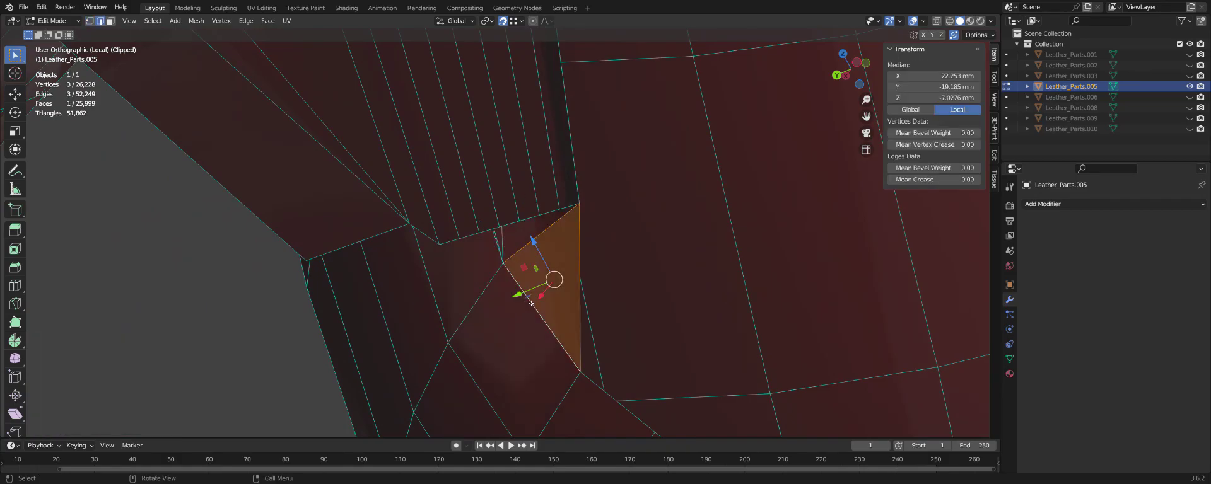
{"action": "mouse_move", "coordinate": [531, 303]}
{"action": "middle_mouse_down"}
{"action": "mouse_move", "coordinate": [542, 287]}
{"action": "mouse_move", "coordinate": [505, 244]}
{"action": "mouse_move", "coordinate": [536, 241]}
{"action": "middle_mouse_up"}
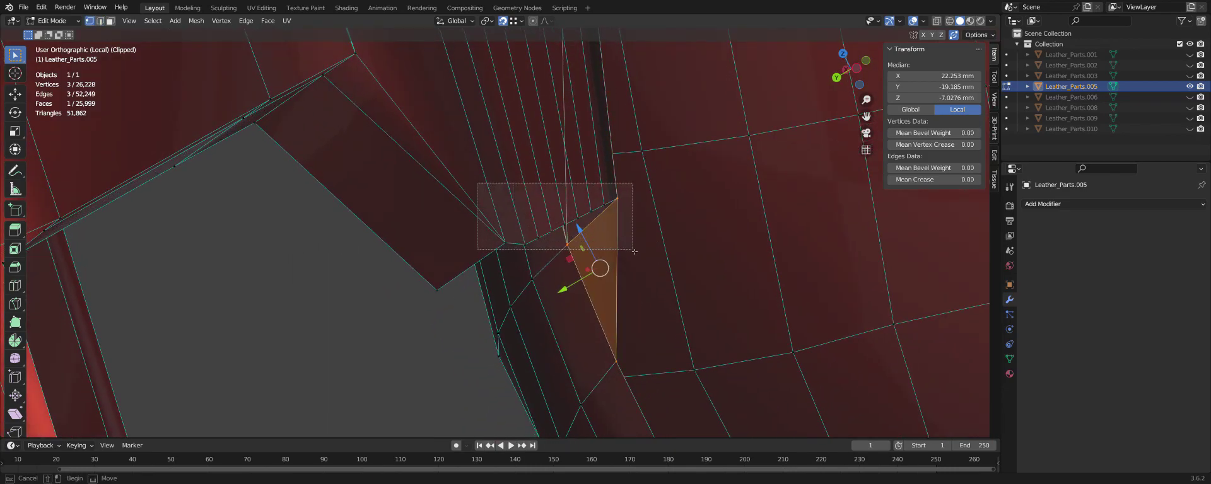
{"action": "middle_click_drag", "start_coordinate": [735, 304], "coordinate": [695, 328]}
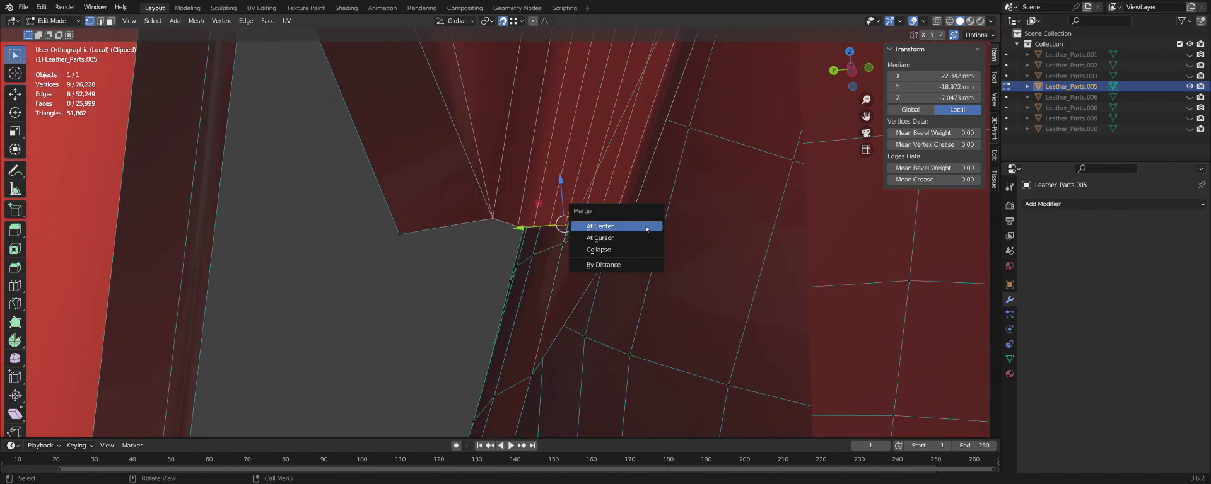
{"action": "left_click", "coordinate": [646, 229]}
Drop another stray vertex onto its neighbour at X 21.977, Y -19.503, Z -7.2319 mm.
{"action": "mouse_move", "coordinate": [608, 247]}
{"action": "middle_mouse_down"}
{"action": "mouse_move", "coordinate": [737, 182]}
{"action": "mouse_move", "coordinate": [708, 176]}
{"action": "mouse_move", "coordinate": [630, 203]}
{"action": "mouse_move", "coordinate": [619, 224]}
{"action": "mouse_move", "coordinate": [509, 239]}
{"action": "mouse_move", "coordinate": [421, 228]}
{"action": "middle_mouse_up"}
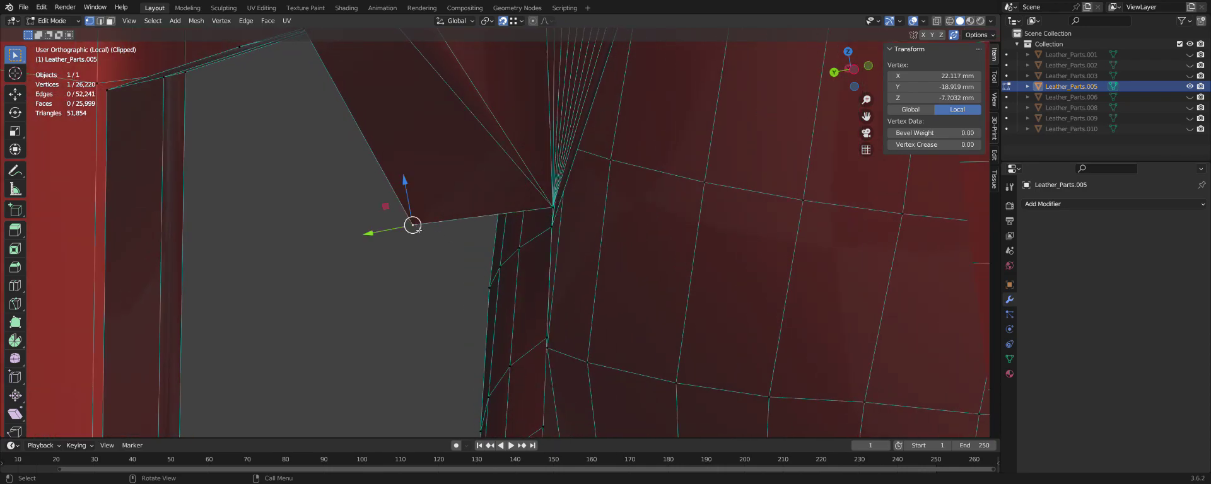
{"action": "left_click", "coordinate": [412, 225]}
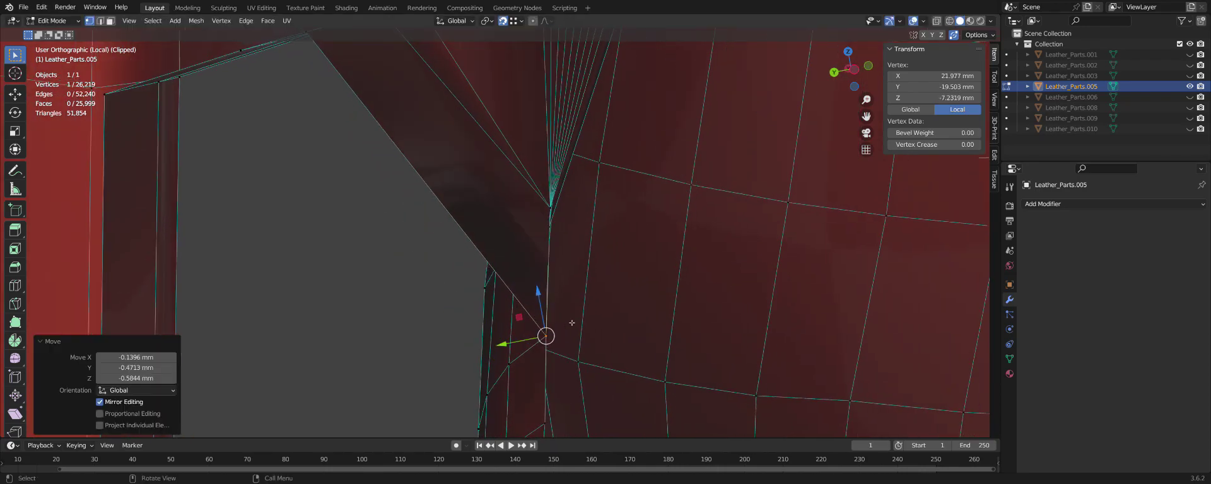
{"action": "mouse_move", "coordinate": [413, 225]}
{"action": "middle_mouse_down"}
{"action": "mouse_move", "coordinate": [528, 311]}
{"action": "mouse_move", "coordinate": [562, 286]}
{"action": "mouse_move", "coordinate": [569, 252]}
{"action": "middle_mouse_up"}
Zoom in on the seat fold and move a different stray vertex into place.
{"action": "middle_click_drag", "start_coordinate": [570, 253], "coordinate": [569, 252]}
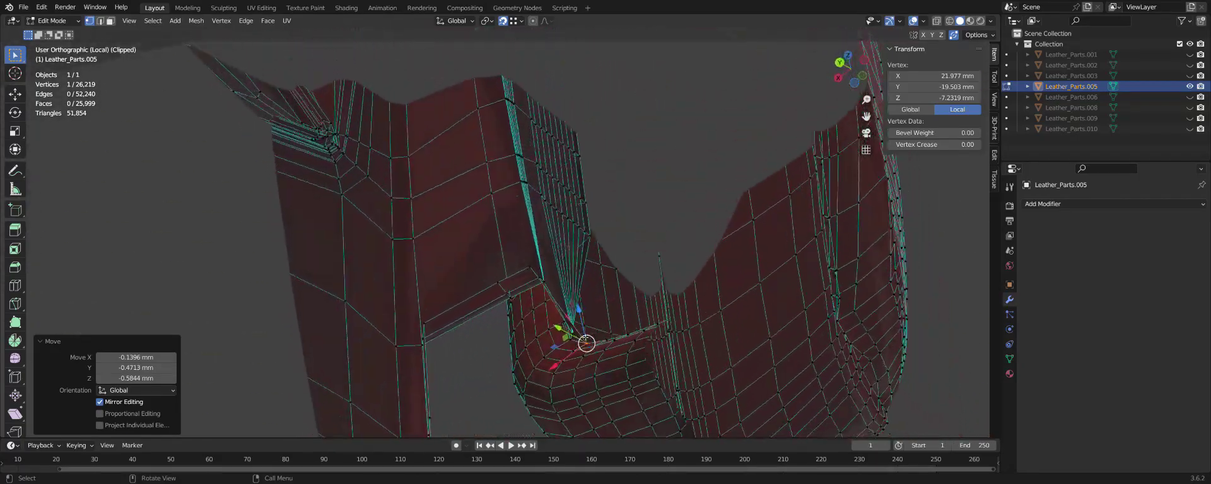
{"action": "mouse_move", "coordinate": [586, 343]}
{"action": "middle_mouse_down"}
{"action": "mouse_move", "coordinate": [526, 287]}
{"action": "mouse_move", "coordinate": [554, 285]}
{"action": "mouse_move", "coordinate": [526, 264]}
{"action": "middle_mouse_up"}
{"action": "scroll", "coordinate": [585, 343], "scroll_direction": "up", "scroll_amount": 2}
{"action": "scroll", "coordinate": [586, 344], "scroll_direction": "up", "scroll_amount": 2}
{"action": "scroll", "coordinate": [586, 345], "scroll_direction": "up", "scroll_amount": 2}
{"action": "left_click", "coordinate": [527, 288]}
{"action": "left_click", "coordinate": [526, 287]}
Snap the vertex onto its neighbour and close the small gap, reaching 26,000 faces.
{"action": "middle_click_drag", "start_coordinate": [486, 223], "coordinate": [465, 240]}
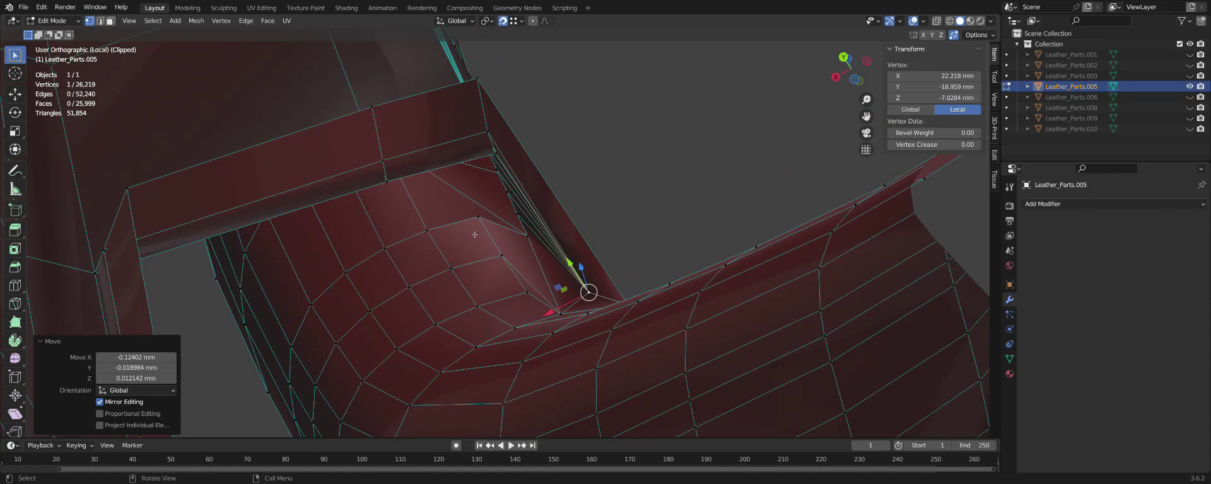
{"action": "left_click", "coordinate": [434, 247]}
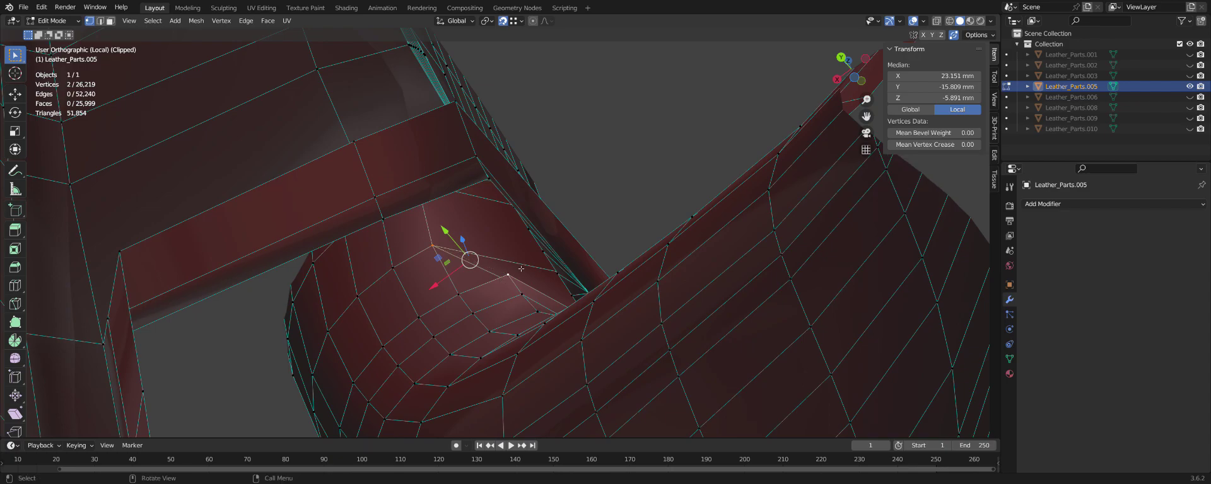
{"action": "mouse_move", "coordinate": [514, 292]}
{"action": "middle_mouse_down"}
{"action": "mouse_move", "coordinate": [500, 304]}
{"action": "mouse_move", "coordinate": [553, 322]}
{"action": "middle_mouse_up"}
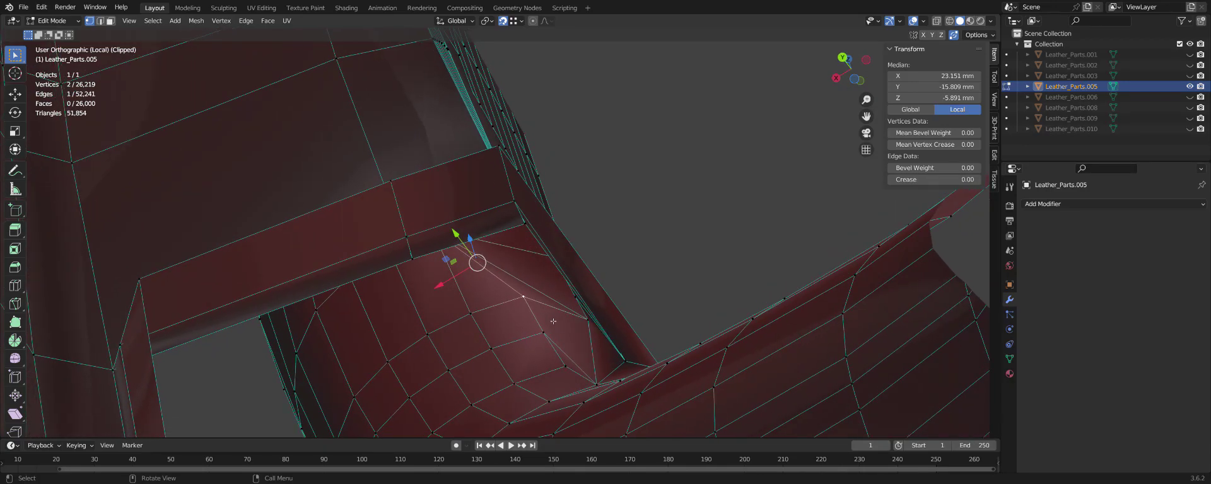
{"action": "mouse_move", "coordinate": [553, 321]}
{"action": "middle_mouse_down"}
{"action": "mouse_move", "coordinate": [562, 349]}
{"action": "mouse_move", "coordinate": [536, 326]}
{"action": "mouse_move", "coordinate": [568, 307]}
{"action": "middle_mouse_up"}
{"action": "middle_click_drag", "start_coordinate": [602, 251], "coordinate": [609, 244]}
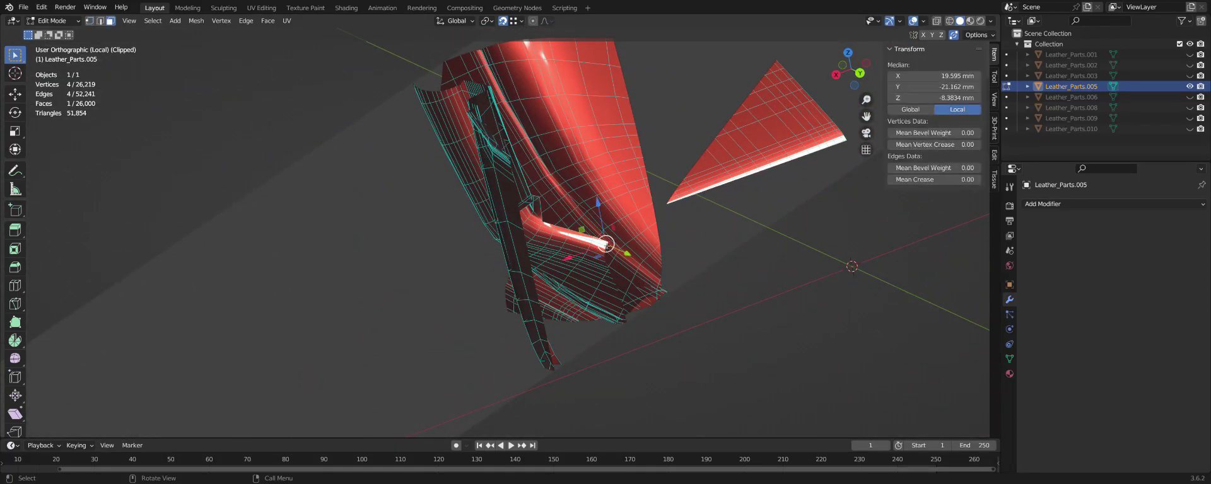
Clear the clipping and delete the 25-face patch near the backrest seam, leaving 25,975 faces.
{"action": "key", "text": "alt+b"}
{"action": "scroll", "coordinate": [604, 244], "scroll_direction": "up", "scroll_amount": 8}
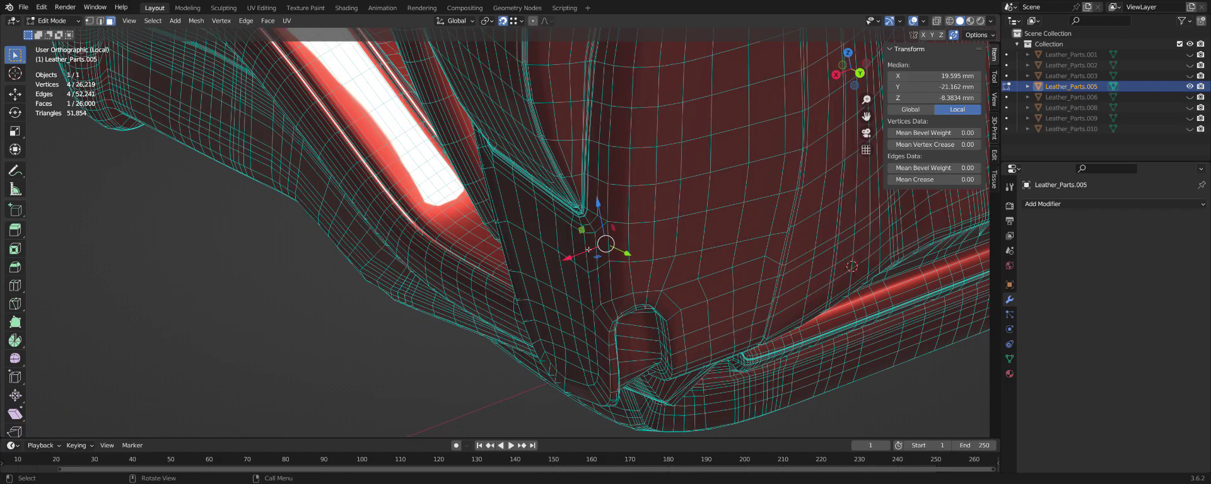
{"action": "middle_click_drag", "start_coordinate": [589, 249], "coordinate": [494, 164]}
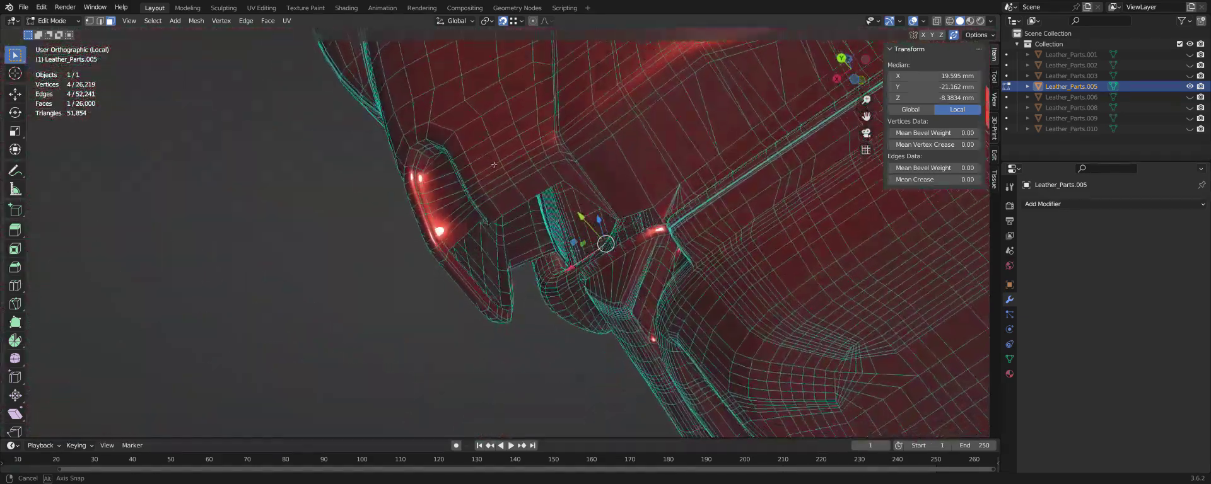
{"action": "mouse_move", "coordinate": [564, 198]}
{"action": "middle_mouse_down"}
{"action": "mouse_move", "coordinate": [672, 347]}
{"action": "mouse_move", "coordinate": [589, 360]}
{"action": "mouse_move", "coordinate": [649, 352]}
{"action": "mouse_move", "coordinate": [633, 314]}
{"action": "middle_mouse_up"}
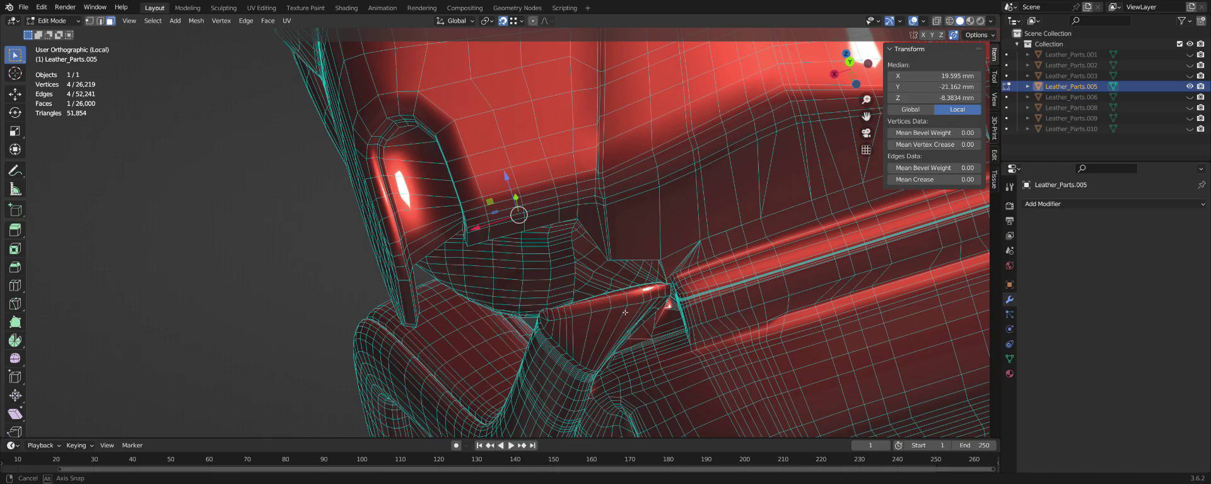
{"action": "middle_click_drag", "start_coordinate": [625, 312], "coordinate": [570, 294]}
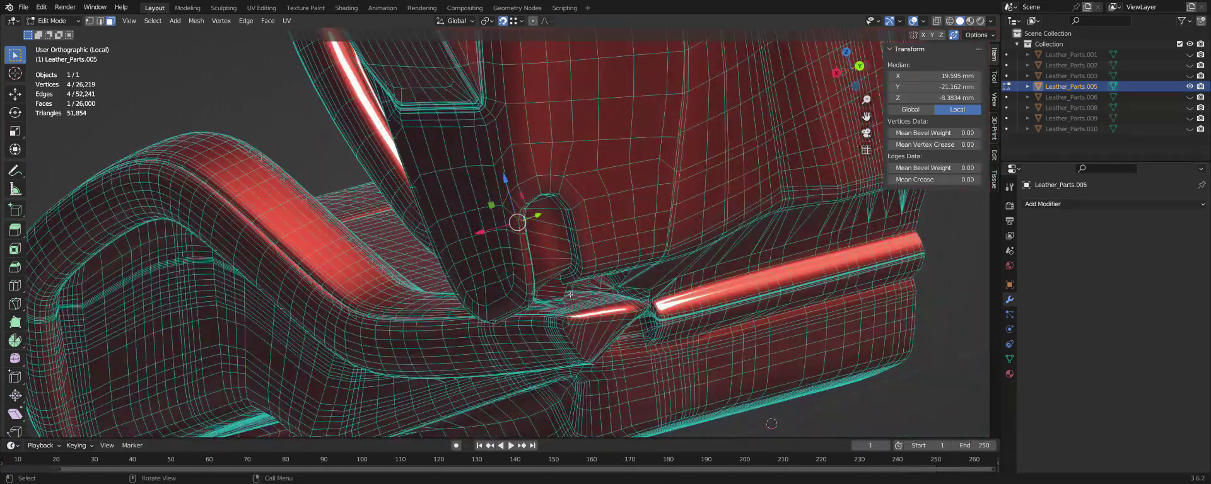
{"action": "scroll", "coordinate": [604, 312], "scroll_direction": "up", "scroll_amount": 1}
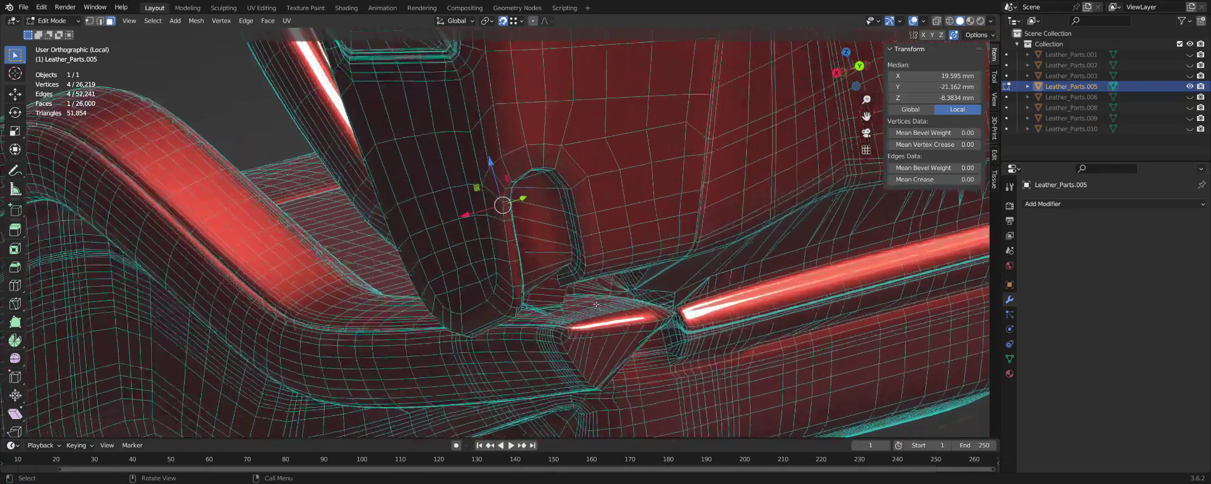
{"action": "scroll", "coordinate": [592, 310], "scroll_direction": "up", "scroll_amount": 3}
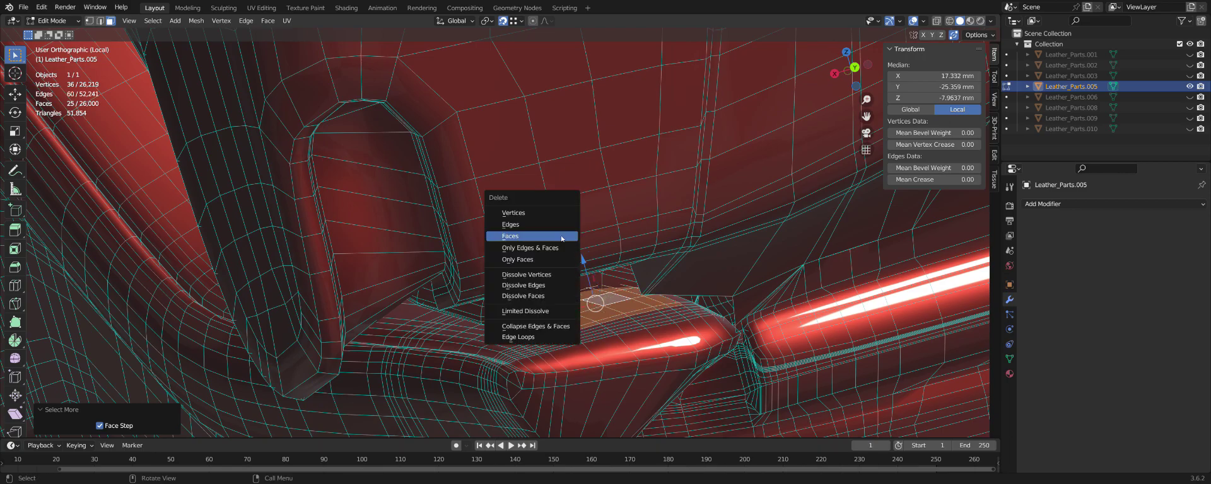
{"action": "left_click", "coordinate": [561, 237]}
{"action": "mouse_move", "coordinate": [615, 316]}
{"action": "middle_mouse_down"}
{"action": "mouse_move", "coordinate": [621, 296]}
{"action": "mouse_move", "coordinate": [664, 317]}
{"action": "mouse_move", "coordinate": [582, 310]}
{"action": "mouse_move", "coordinate": [556, 338]}
{"action": "middle_mouse_up"}
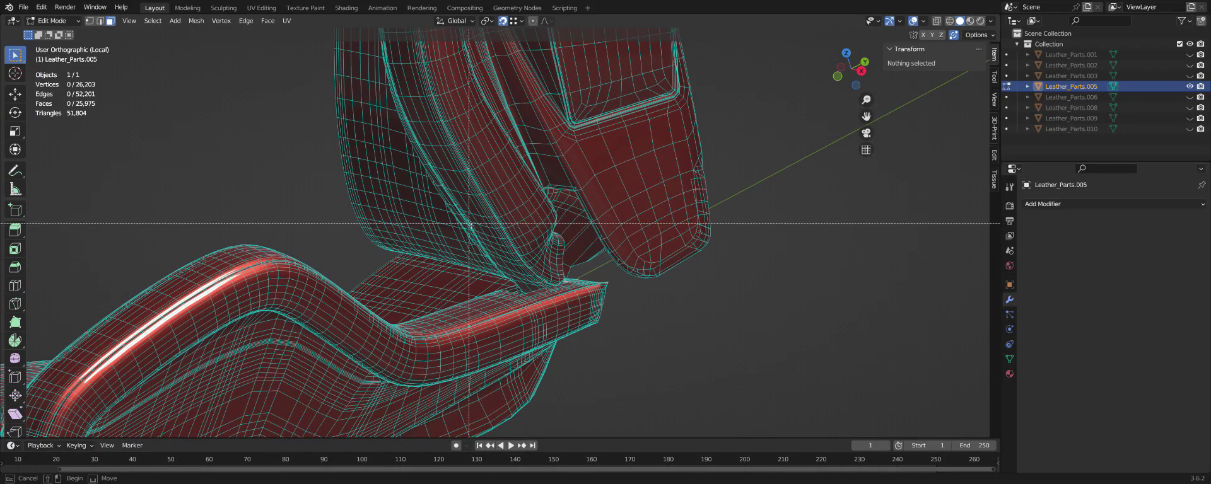
Clip the view to a box around the hole and zoom into the inner fold's surface.
{"action": "left_click_drag", "start_coordinate": [689, 375], "coordinate": [686, 372]}
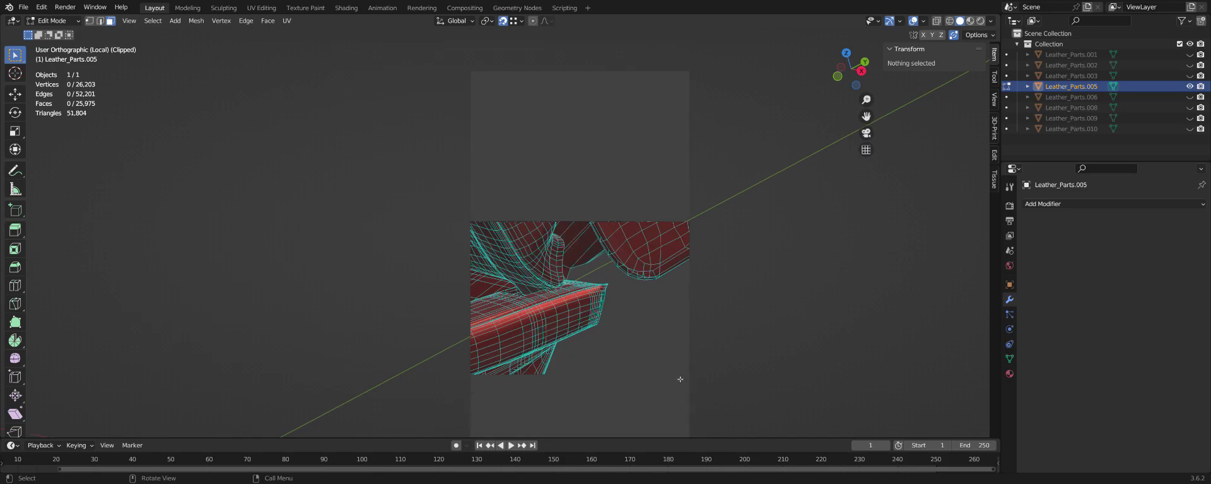
{"action": "mouse_move", "coordinate": [687, 372]}
{"action": "middle_mouse_down"}
{"action": "mouse_move", "coordinate": [599, 321]}
{"action": "mouse_move", "coordinate": [597, 265]}
{"action": "mouse_move", "coordinate": [607, 275]}
{"action": "mouse_move", "coordinate": [549, 356]}
{"action": "mouse_move", "coordinate": [555, 301]}
{"action": "mouse_move", "coordinate": [733, 234]}
{"action": "mouse_move", "coordinate": [651, 205]}
{"action": "middle_mouse_up"}
{"action": "scroll", "coordinate": [614, 270], "scroll_direction": "up", "scroll_amount": 5}
{"action": "scroll", "coordinate": [549, 356], "scroll_direction": "up", "scroll_amount": 2}
{"action": "scroll", "coordinate": [550, 356], "scroll_direction": "up", "scroll_amount": 2}
{"action": "scroll", "coordinate": [556, 301], "scroll_direction": "up", "scroll_amount": 2}
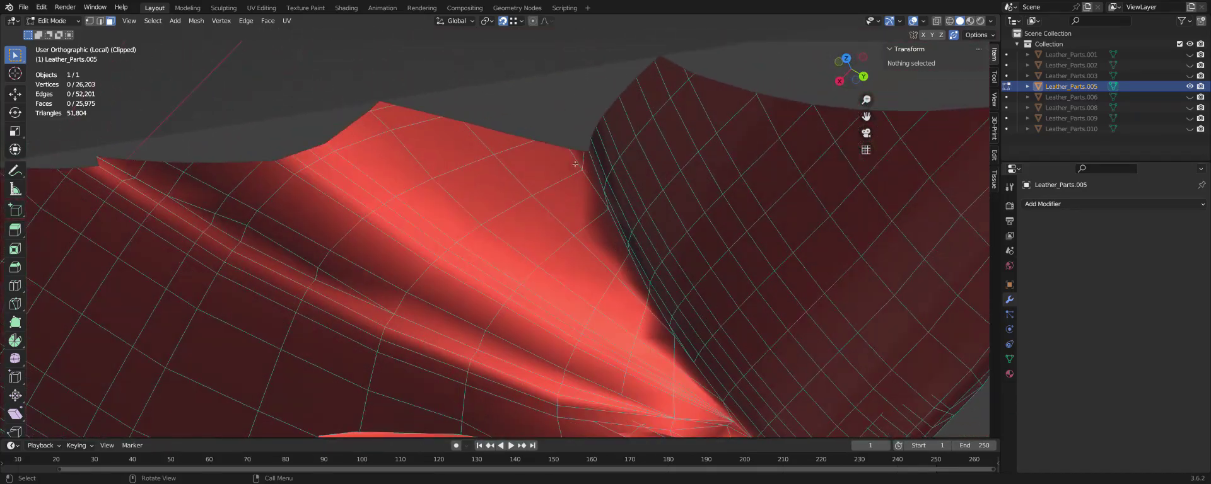
{"action": "mouse_move", "coordinate": [586, 165]}
{"action": "middle_mouse_down"}
{"action": "mouse_move", "coordinate": [660, 300]}
{"action": "mouse_move", "coordinate": [623, 258]}
{"action": "mouse_move", "coordinate": [566, 336]}
{"action": "middle_mouse_up"}
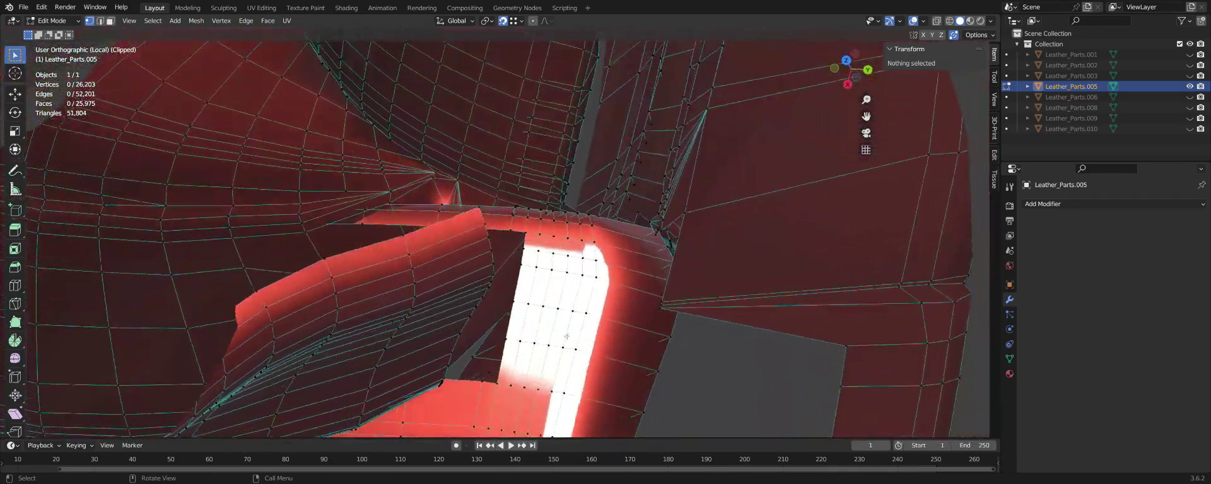
{"action": "mouse_move", "coordinate": [612, 259]}
{"action": "middle_mouse_down"}
{"action": "mouse_move", "coordinate": [520, 303]}
{"action": "mouse_move", "coordinate": [535, 262]}
{"action": "mouse_move", "coordinate": [508, 284]}
{"action": "mouse_move", "coordinate": [458, 290]}
{"action": "mouse_move", "coordinate": [421, 250]}
{"action": "middle_mouse_up"}
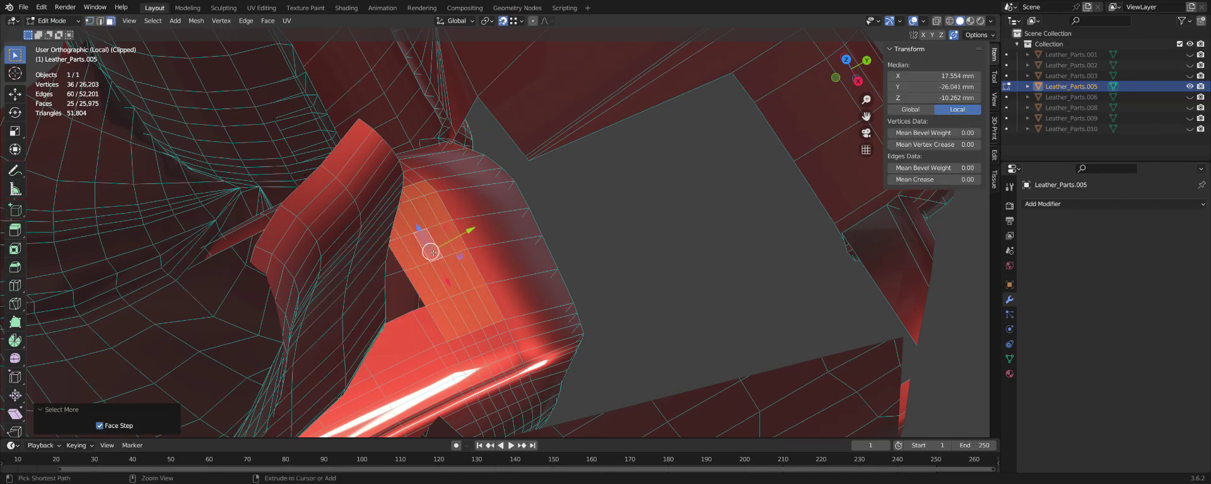
Delete the 25-face patch, then the five-face strip, dropping the mesh to 25,945 faces.
{"action": "left_click", "coordinate": [419, 333]}
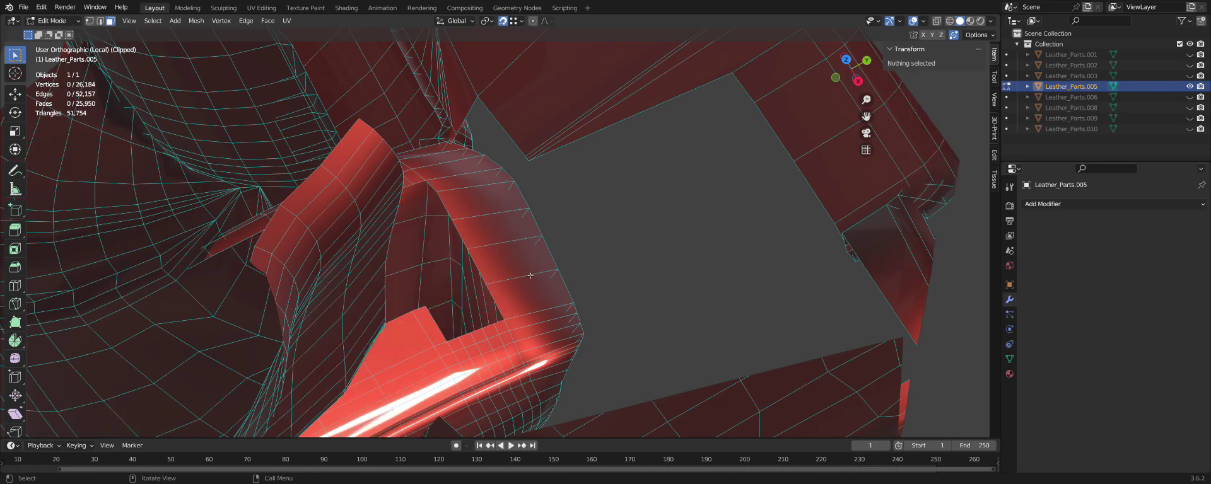
{"action": "middle_click_drag", "start_coordinate": [530, 276], "coordinate": [474, 167]}
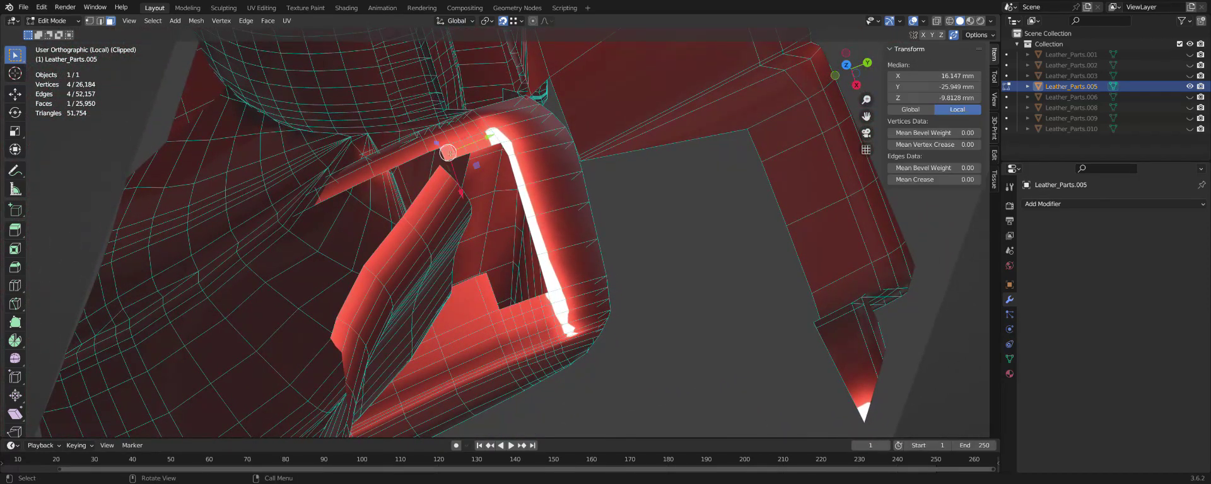
{"action": "left_click", "coordinate": [491, 140]}
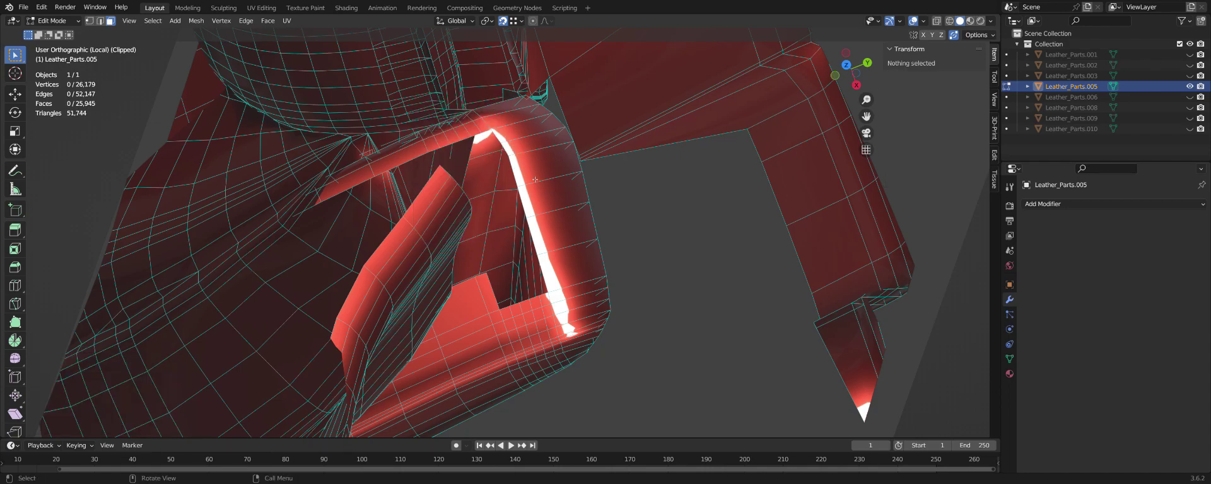
{"action": "mouse_move", "coordinate": [560, 287]}
{"action": "middle_mouse_down"}
{"action": "mouse_move", "coordinate": [525, 357]}
{"action": "mouse_move", "coordinate": [511, 295]}
{"action": "mouse_move", "coordinate": [640, 269]}
{"action": "mouse_move", "coordinate": [593, 262]}
{"action": "mouse_move", "coordinate": [558, 310]}
{"action": "mouse_move", "coordinate": [351, 348]}
{"action": "mouse_move", "coordinate": [350, 323]}
{"action": "mouse_move", "coordinate": [710, 268]}
{"action": "middle_mouse_up"}
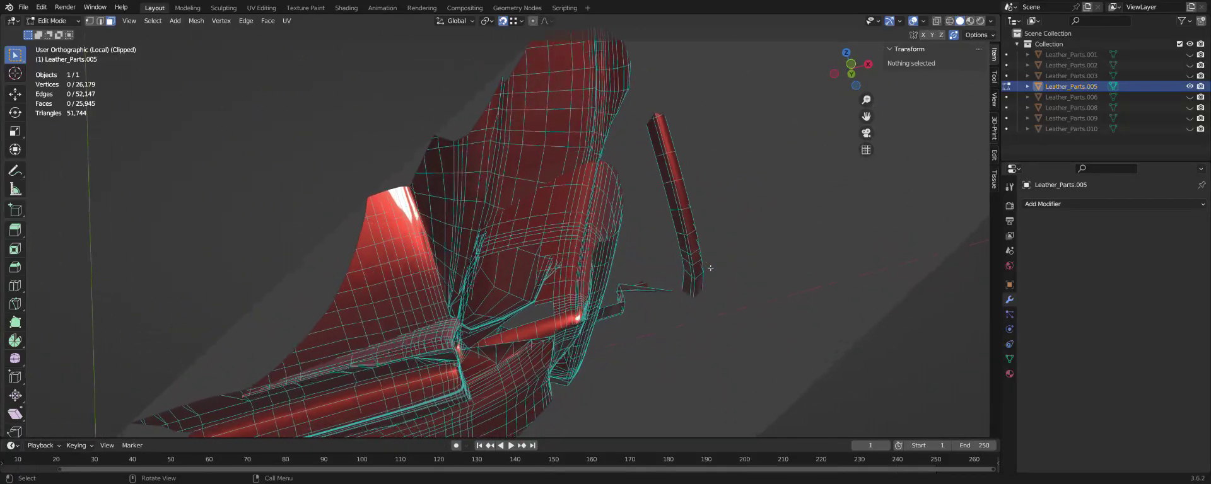
Delete the first selected strip of overlapping faces, opening a hole.
{"action": "scroll", "coordinate": [710, 268], "scroll_direction": "up", "scroll_amount": 1}
{"action": "scroll", "coordinate": [710, 268], "scroll_direction": "up", "scroll_amount": 2}
{"action": "scroll", "coordinate": [710, 268], "scroll_direction": "up", "scroll_amount": 1}
{"action": "scroll", "coordinate": [709, 268], "scroll_direction": "up", "scroll_amount": 1}
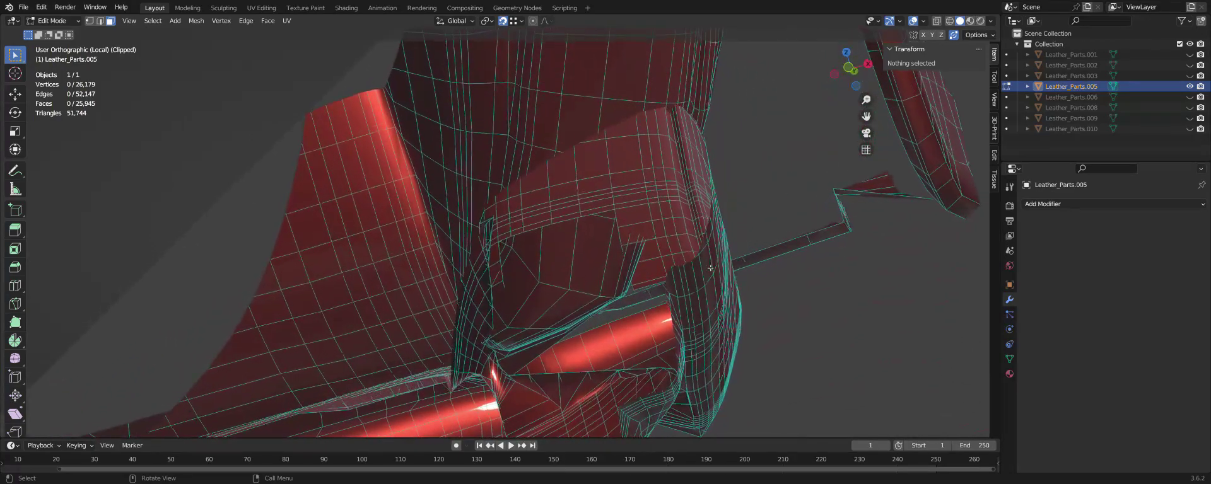
{"action": "scroll", "coordinate": [533, 277], "scroll_direction": "up", "scroll_amount": 2}
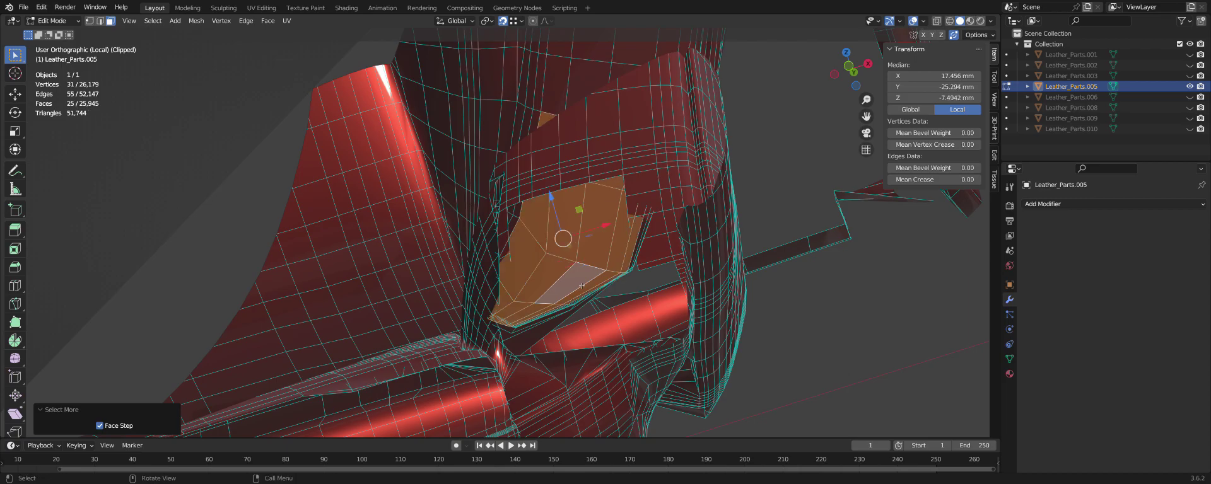
{"action": "left_click", "coordinate": [580, 286]}
{"action": "mouse_move", "coordinate": [580, 286]}
{"action": "middle_mouse_down"}
{"action": "mouse_move", "coordinate": [595, 284]}
{"action": "mouse_move", "coordinate": [557, 83]}
{"action": "mouse_move", "coordinate": [560, 158]}
{"action": "middle_mouse_up"}
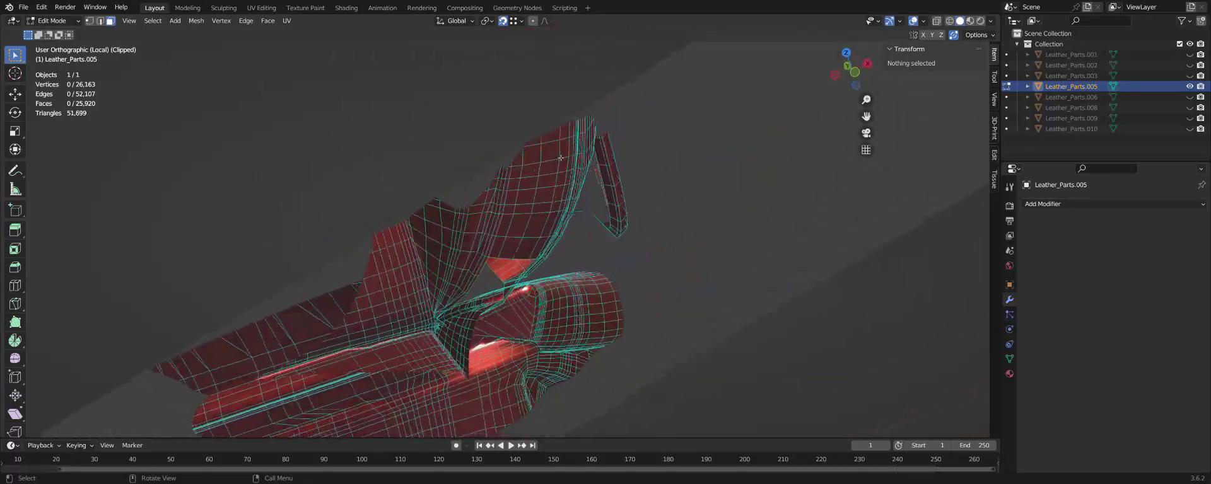
{"action": "middle_click_drag", "start_coordinate": [550, 196], "coordinate": [580, 255]}
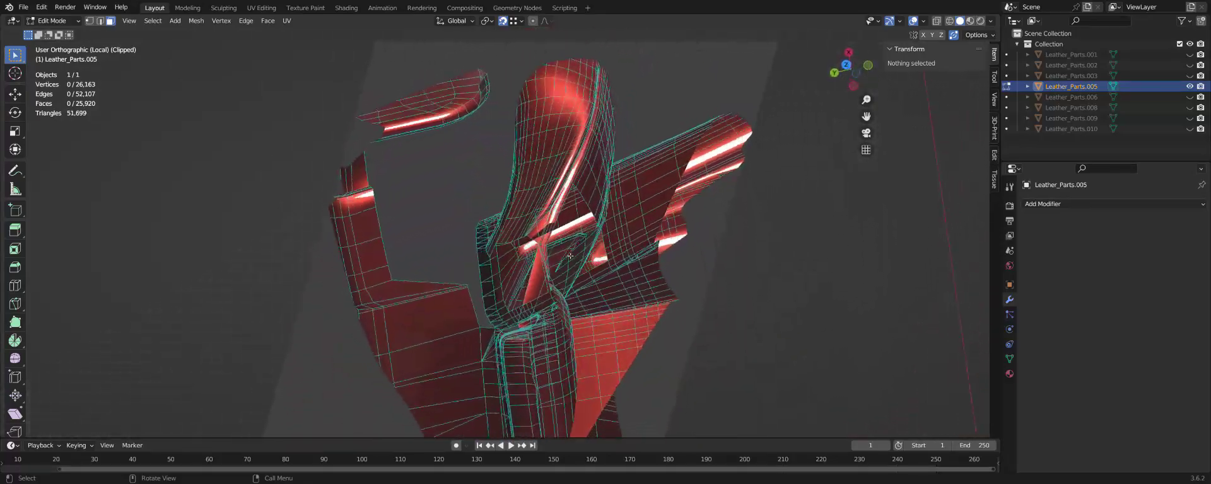
{"action": "scroll", "coordinate": [580, 255], "scroll_direction": "up", "scroll_amount": 5}
{"action": "scroll", "coordinate": [605, 265], "scroll_direction": "up", "scroll_amount": 3}
Select a path of six faces along the overlap and delete them.
{"action": "left_click", "coordinate": [639, 283]}
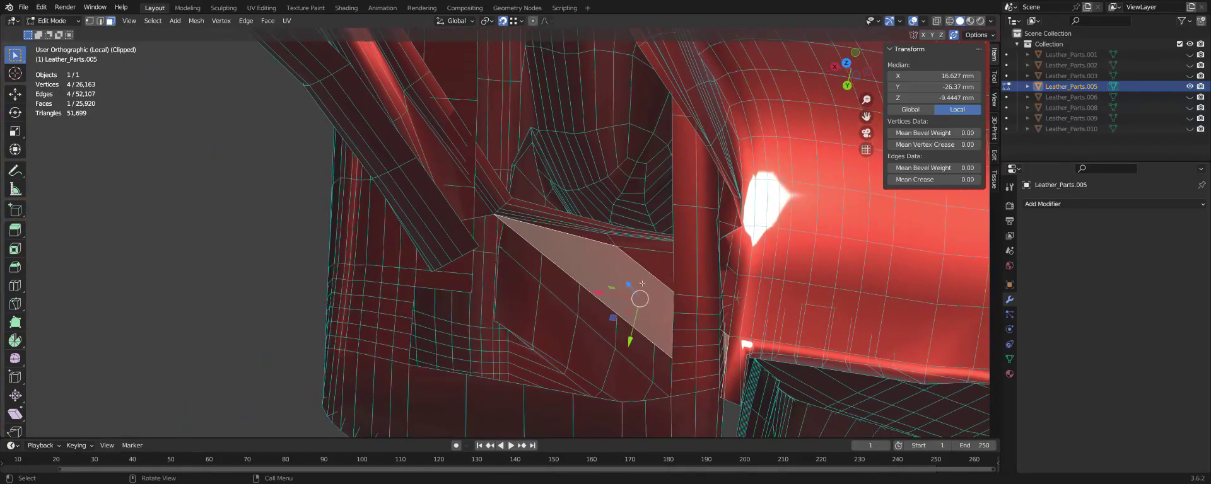
{"action": "mouse_move", "coordinate": [642, 283]}
{"action": "middle_mouse_down"}
{"action": "mouse_move", "coordinate": [670, 284]}
{"action": "mouse_move", "coordinate": [636, 290]}
{"action": "mouse_move", "coordinate": [554, 262]}
{"action": "mouse_move", "coordinate": [543, 252]}
{"action": "mouse_move", "coordinate": [551, 238]}
{"action": "middle_mouse_up"}
{"action": "left_click", "coordinate": [538, 249]}
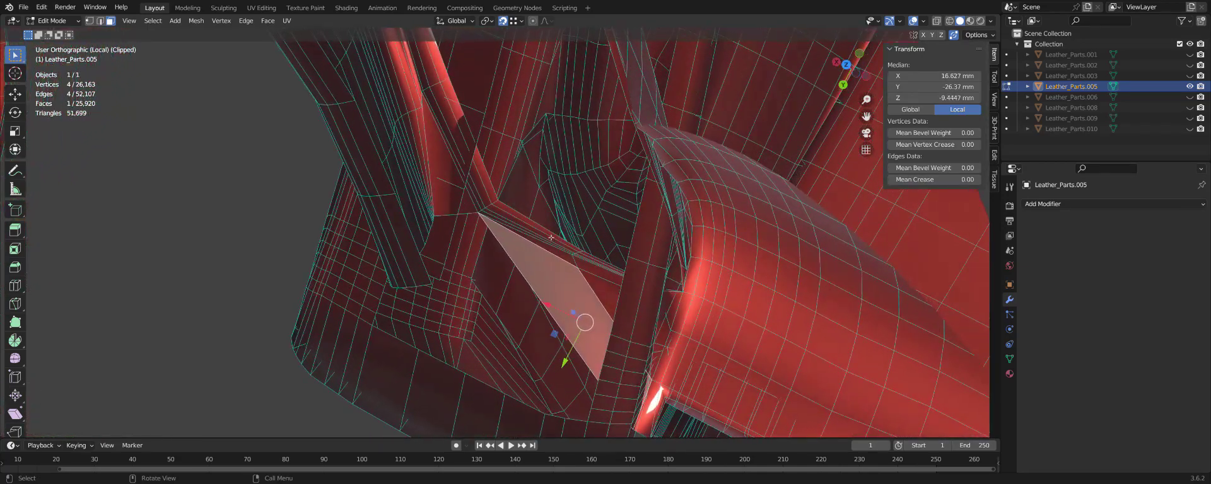
{"action": "left_click", "coordinate": [551, 237], "text": "ctrl"}
{"action": "left_click", "coordinate": [552, 232]}
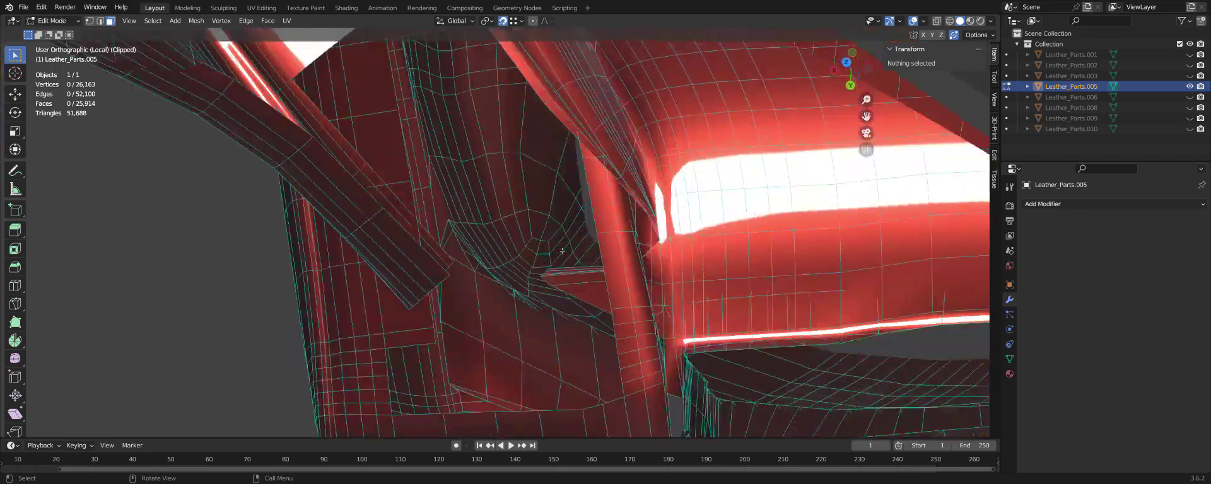
{"action": "mouse_move", "coordinate": [561, 251]}
{"action": "middle_mouse_down"}
{"action": "mouse_move", "coordinate": [565, 298]}
{"action": "mouse_move", "coordinate": [554, 304]}
{"action": "middle_mouse_up"}
Delete another six-face strip and the leftover triangle, leaving 25,906 faces.
{"action": "left_click", "coordinate": [565, 297]}
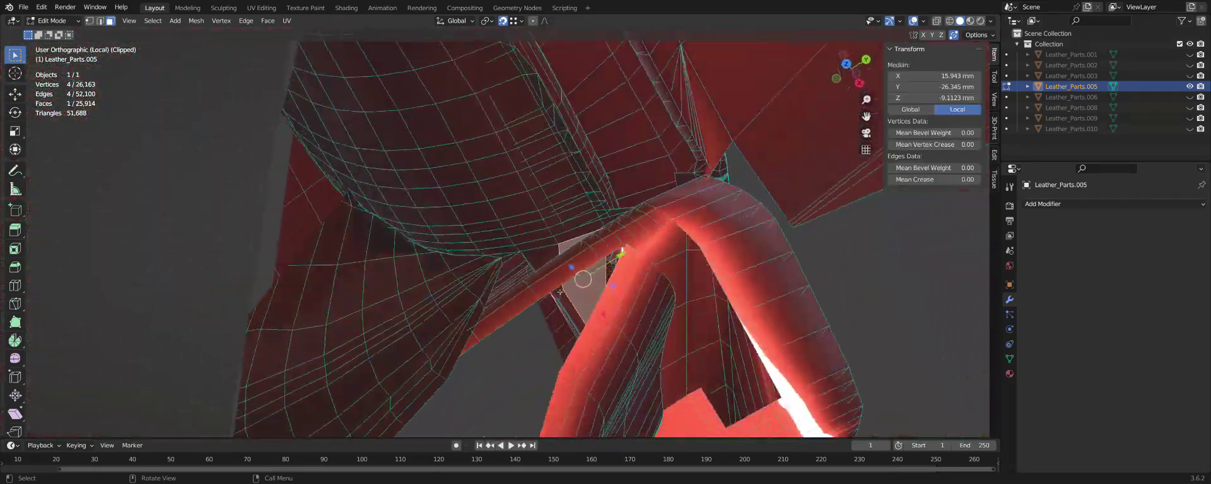
{"action": "middle_click_drag", "start_coordinate": [555, 292], "coordinate": [567, 271]}
{"action": "scroll", "coordinate": [604, 306], "scroll_direction": "up", "scroll_amount": 5}
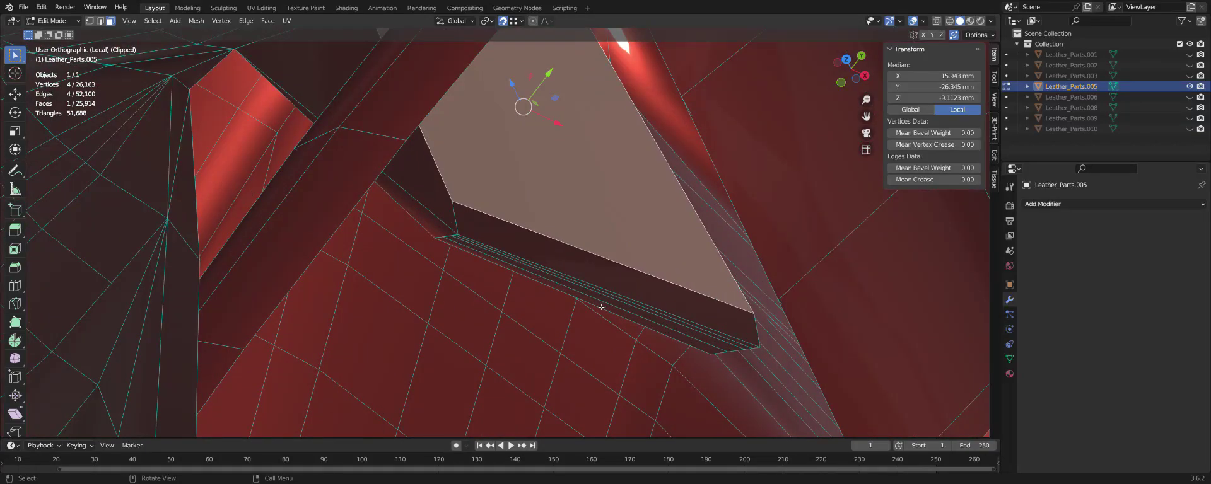
{"action": "left_click", "coordinate": [601, 307], "text": "ctrl"}
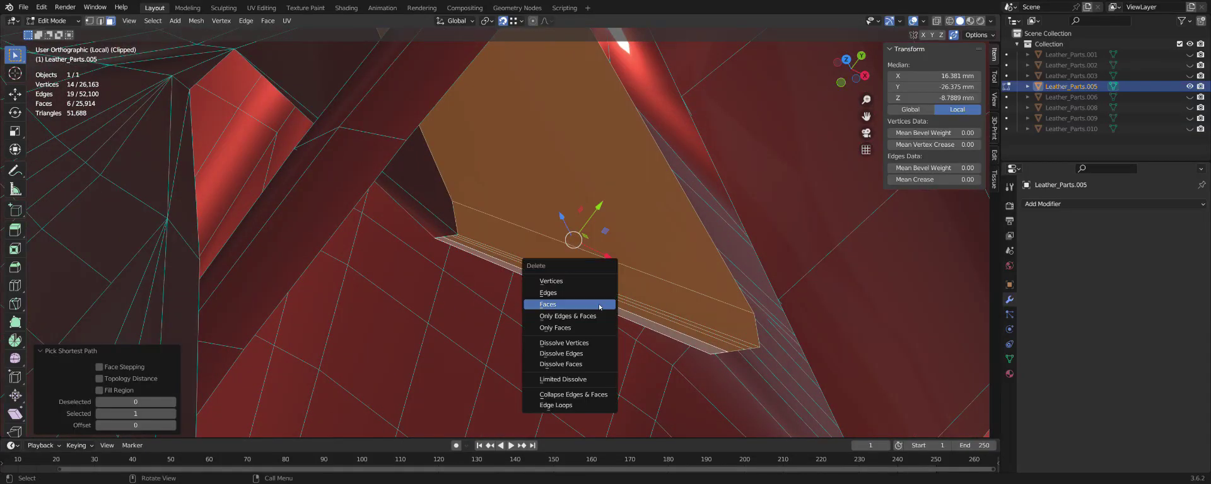
{"action": "left_click", "coordinate": [600, 305]}
{"action": "left_click", "coordinate": [438, 203]}
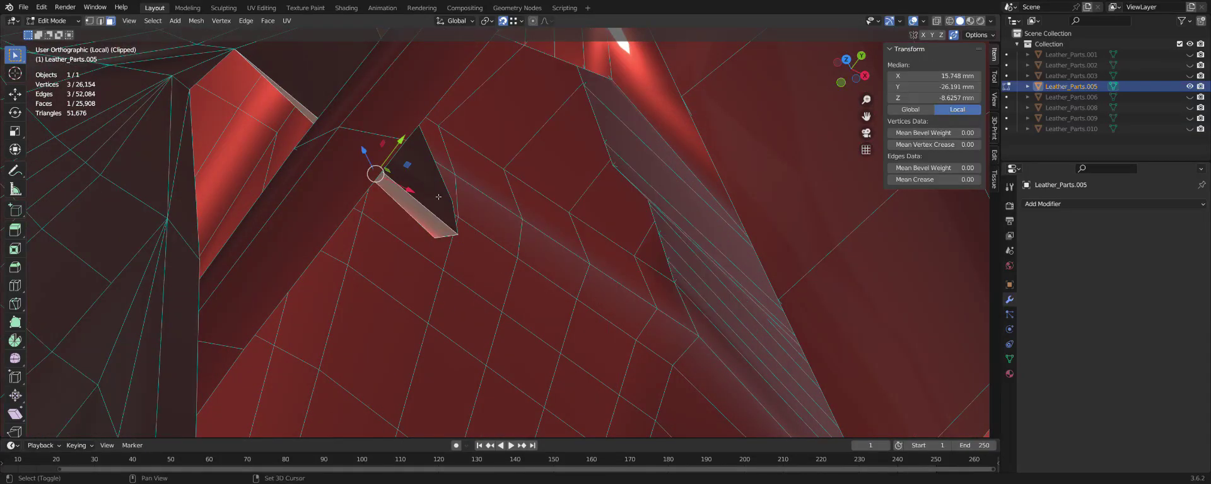
{"action": "left_click", "coordinate": [437, 194]}
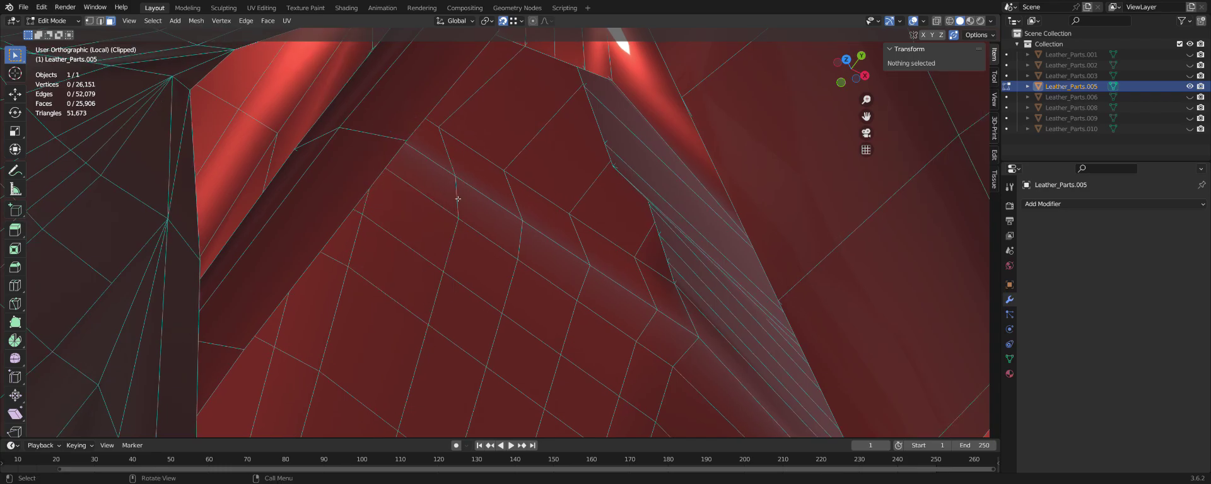
{"action": "mouse_move", "coordinate": [437, 195]}
{"action": "middle_mouse_down"}
{"action": "mouse_move", "coordinate": [458, 199]}
{"action": "mouse_move", "coordinate": [488, 326]}
{"action": "mouse_move", "coordinate": [513, 303]}
{"action": "middle_mouse_up"}
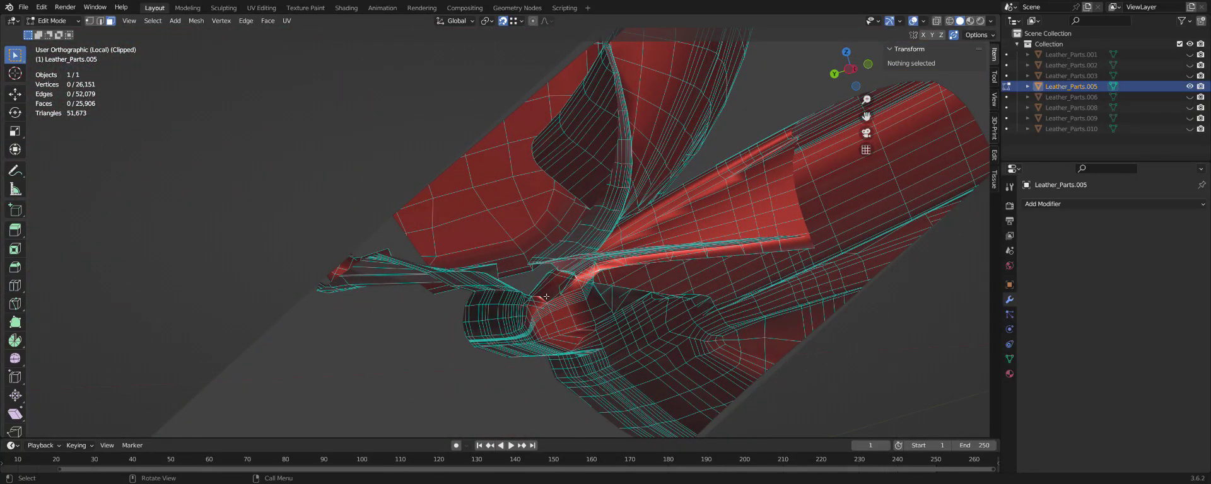
Drop the first two stray vertices onto their neighbours so they merge.
{"action": "mouse_move", "coordinate": [550, 294]}
{"action": "middle_mouse_down"}
{"action": "mouse_move", "coordinate": [597, 147]}
{"action": "mouse_move", "coordinate": [503, 185]}
{"action": "mouse_move", "coordinate": [500, 208]}
{"action": "middle_mouse_up"}
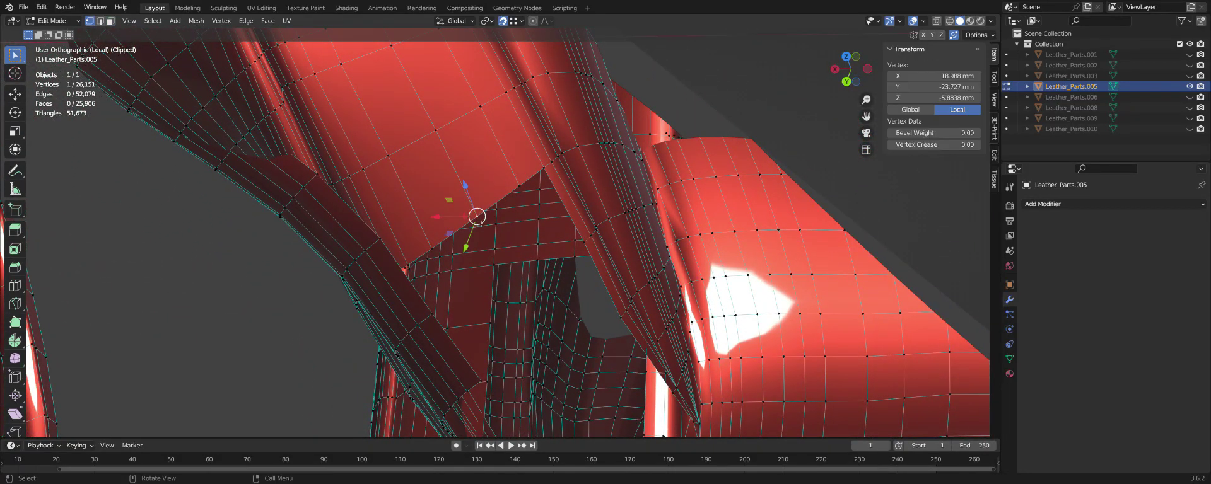
{"action": "mouse_move", "coordinate": [478, 216]}
{"action": "left_mouse_down"}
{"action": "mouse_move", "coordinate": [494, 247]}
{"action": "mouse_move", "coordinate": [486, 265]}
{"action": "left_mouse_up"}
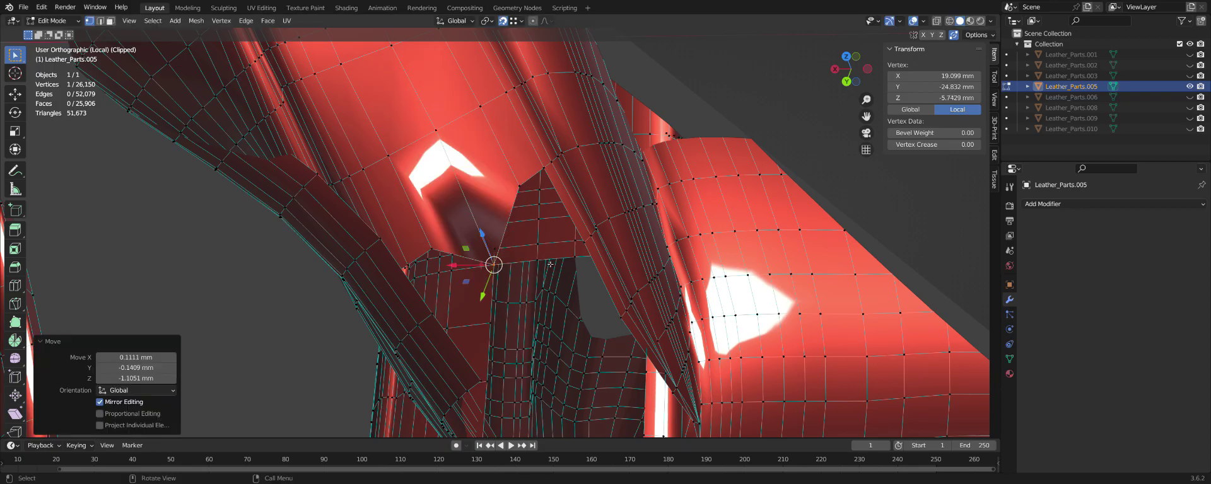
{"action": "middle_click_drag", "start_coordinate": [486, 264], "coordinate": [517, 166]}
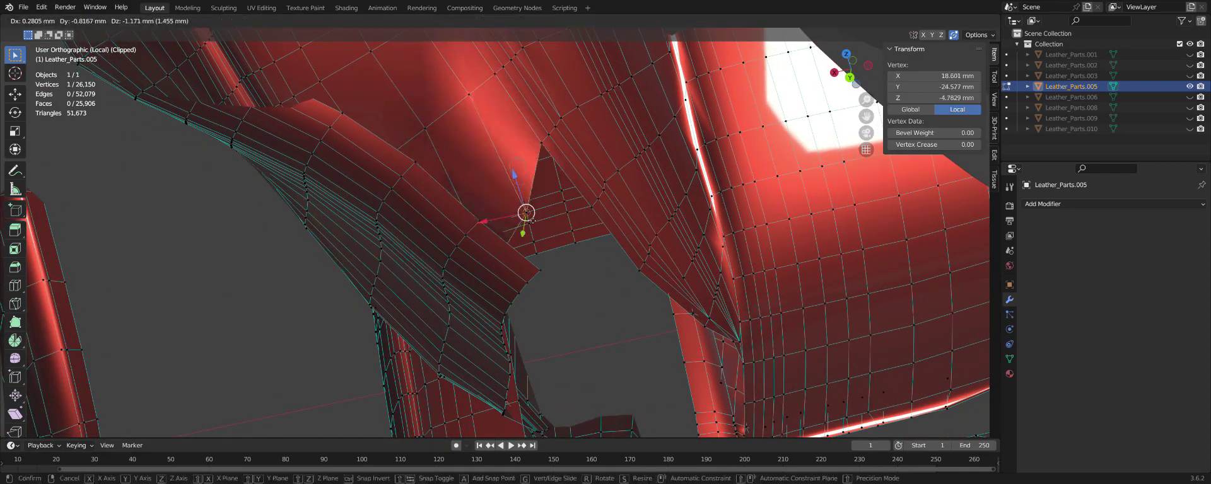
{"action": "left_click_drag", "start_coordinate": [541, 256], "coordinate": [538, 256]}
{"action": "middle_click_drag", "start_coordinate": [537, 255], "coordinate": [540, 155]}
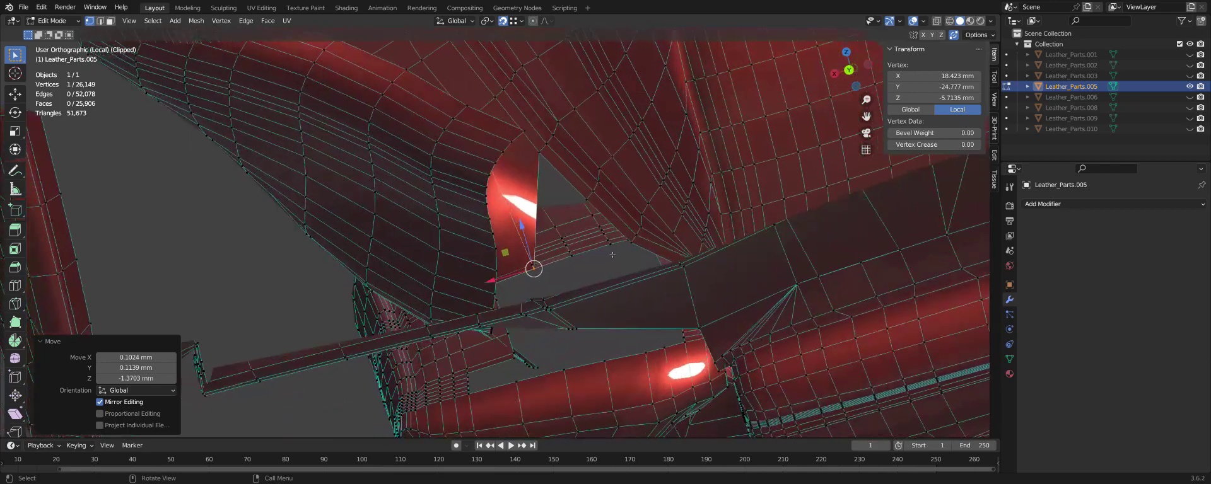
{"action": "left_click", "coordinate": [540, 155]}
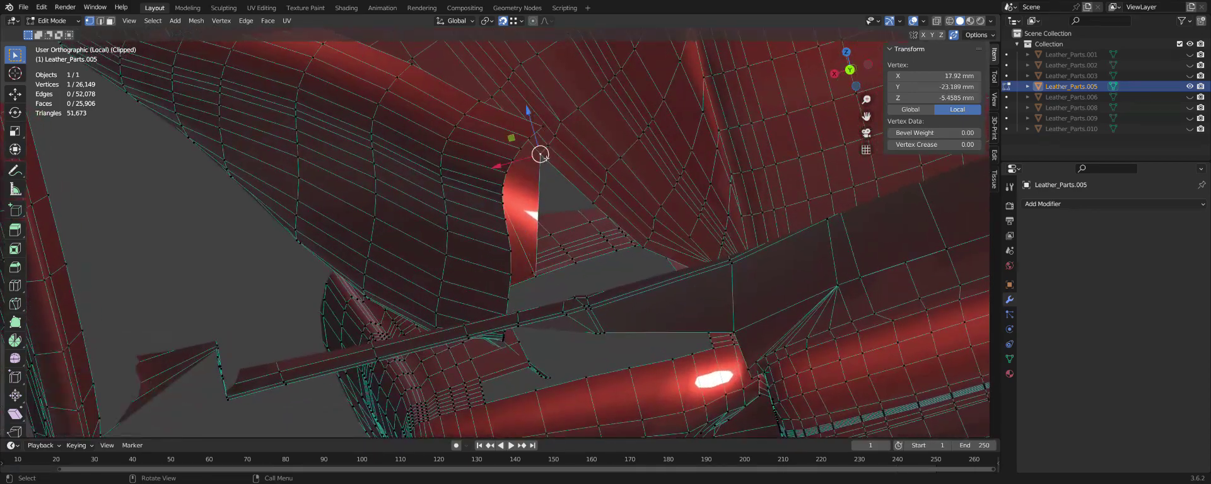
{"action": "left_click", "coordinate": [575, 262]}
{"action": "scroll", "coordinate": [573, 262], "scroll_direction": "up", "scroll_amount": 5}
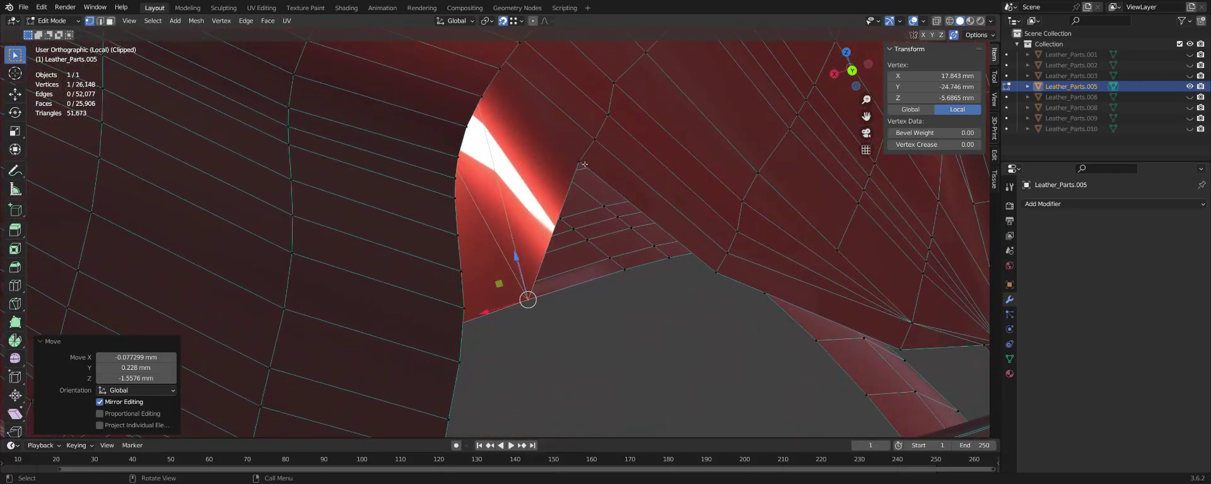
Merge the next pair of stray vertices into their neighbouring vertices.
{"action": "left_click", "coordinate": [580, 163]}
{"action": "left_click", "coordinate": [634, 276]}
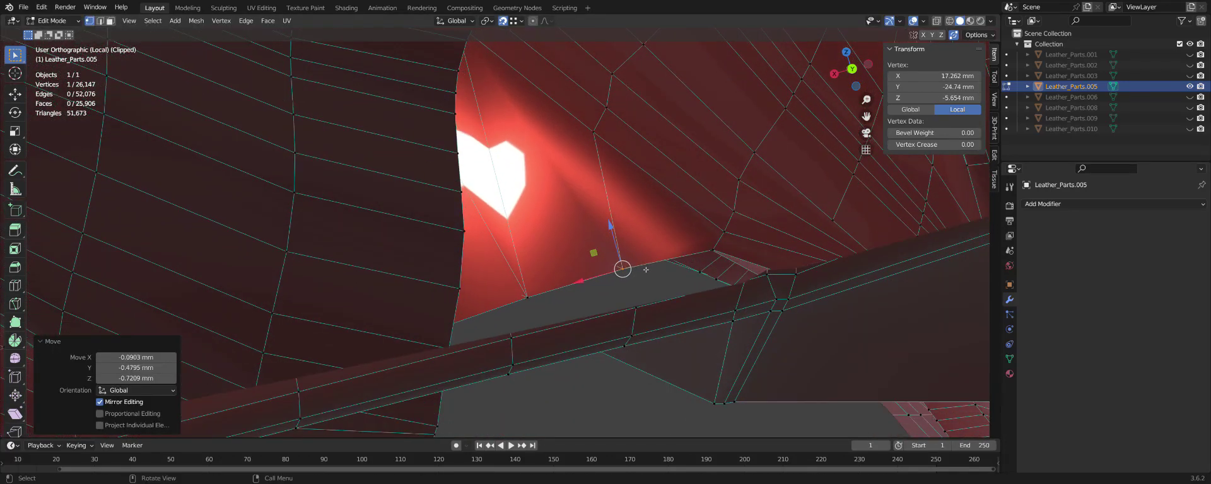
{"action": "mouse_move", "coordinate": [633, 275]}
{"action": "middle_mouse_down"}
{"action": "mouse_move", "coordinate": [737, 201]}
{"action": "mouse_move", "coordinate": [723, 210]}
{"action": "mouse_move", "coordinate": [798, 208]}
{"action": "mouse_move", "coordinate": [837, 179]}
{"action": "middle_mouse_up"}
{"action": "left_click", "coordinate": [737, 201]}
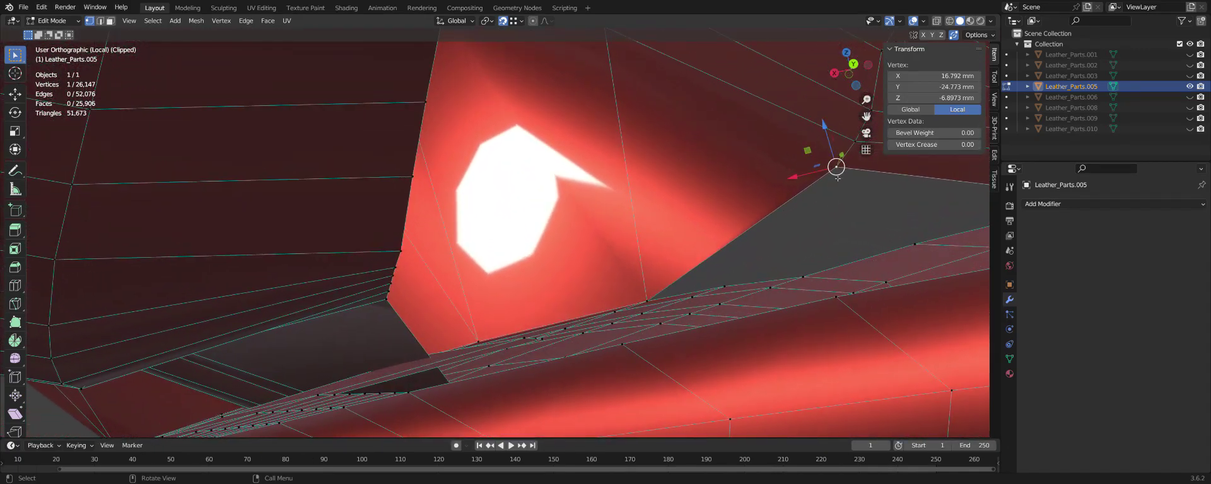
{"action": "left_click", "coordinate": [725, 281]}
{"action": "mouse_move", "coordinate": [725, 281]}
{"action": "middle_mouse_down"}
{"action": "mouse_move", "coordinate": [862, 257]}
{"action": "mouse_move", "coordinate": [808, 269]}
{"action": "mouse_move", "coordinate": [798, 255]}
{"action": "mouse_move", "coordinate": [603, 246]}
{"action": "middle_mouse_up"}
Move the remaining stray vertices, ending at X 16.547, Y -25.001, Z -0.5678 mm with 26,144 vertices.
{"action": "left_click", "coordinate": [791, 255]}
{"action": "left_click", "coordinate": [792, 255]}
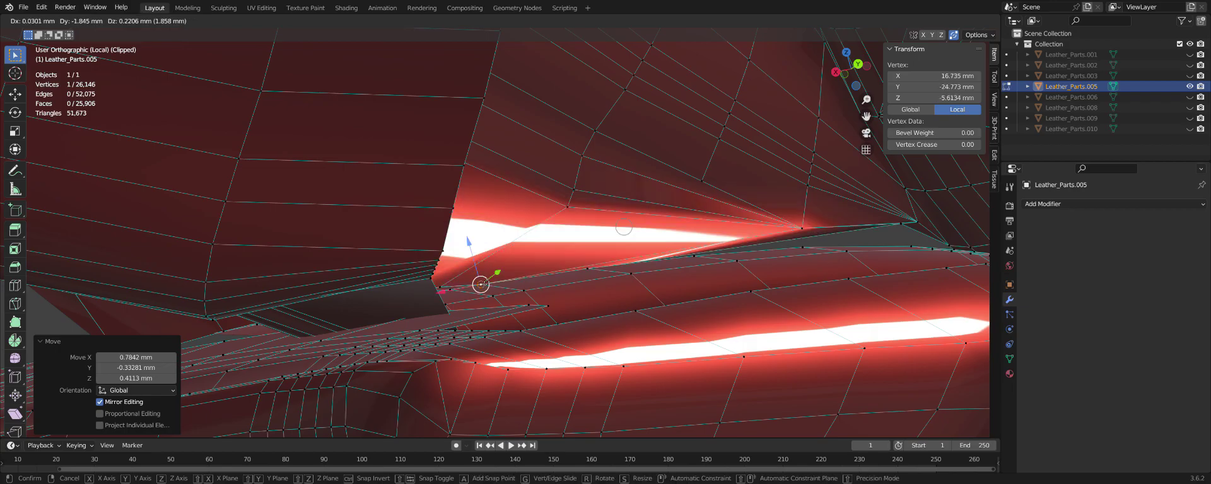
{"action": "left_click", "coordinate": [624, 228]}
{"action": "mouse_move", "coordinate": [624, 228]}
{"action": "middle_mouse_down"}
{"action": "mouse_move", "coordinate": [585, 296]}
{"action": "mouse_move", "coordinate": [877, 266]}
{"action": "middle_mouse_up"}
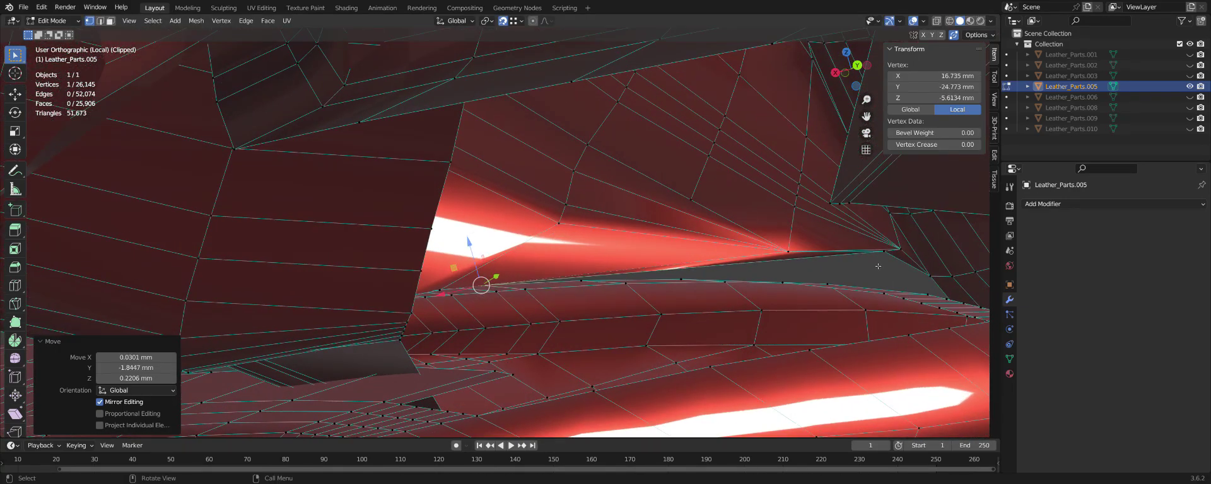
{"action": "left_click", "coordinate": [884, 252]}
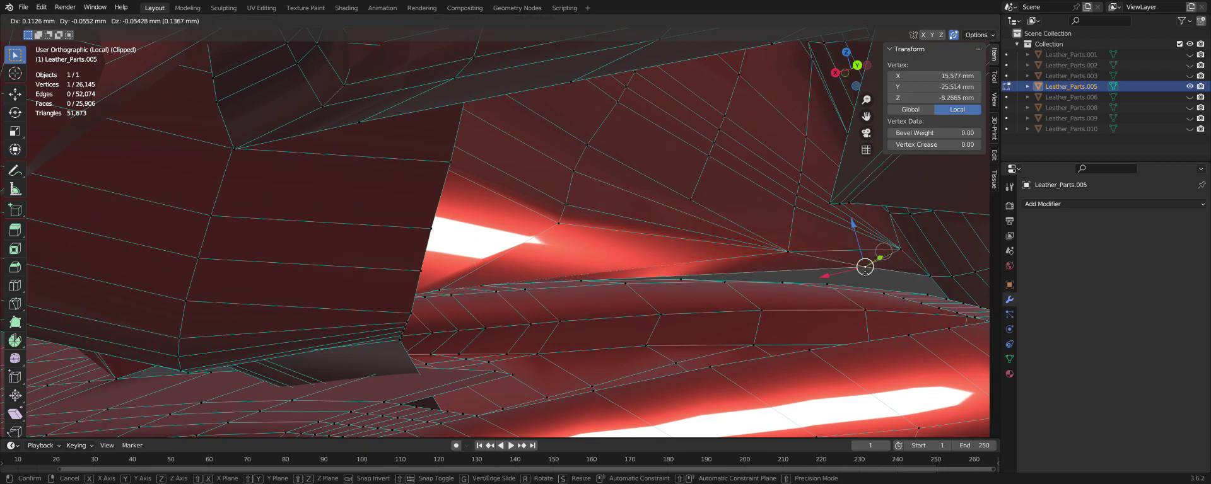
{"action": "left_click", "coordinate": [849, 267]}
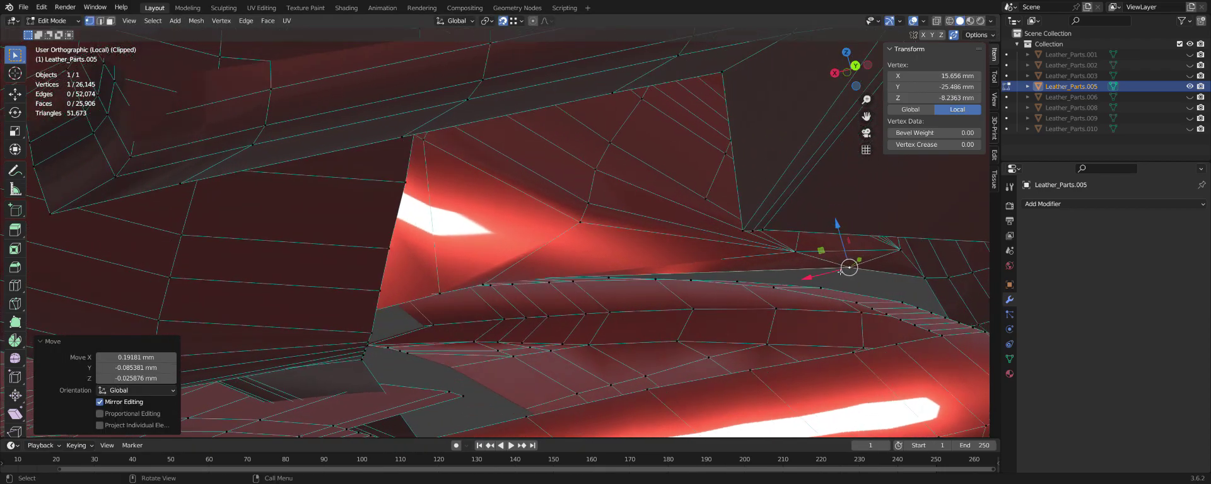
{"action": "mouse_move", "coordinate": [849, 268]}
{"action": "middle_mouse_down"}
{"action": "mouse_move", "coordinate": [820, 287]}
{"action": "mouse_move", "coordinate": [527, 273]}
{"action": "mouse_move", "coordinate": [756, 283]}
{"action": "mouse_move", "coordinate": [743, 335]}
{"action": "mouse_move", "coordinate": [787, 336]}
{"action": "mouse_move", "coordinate": [660, 349]}
{"action": "middle_mouse_up"}
{"action": "left_click", "coordinate": [795, 285]}
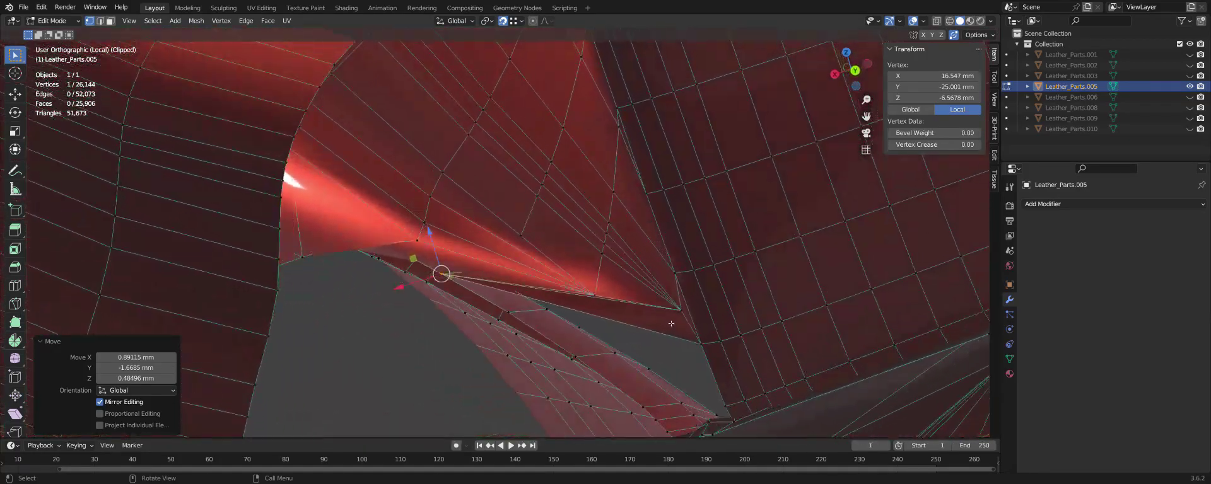
Grab the selected vertex and drop it onto its neighbour, then reposition another.
{"action": "key", "text": "g"}
{"action": "left_click", "coordinate": [681, 365]}
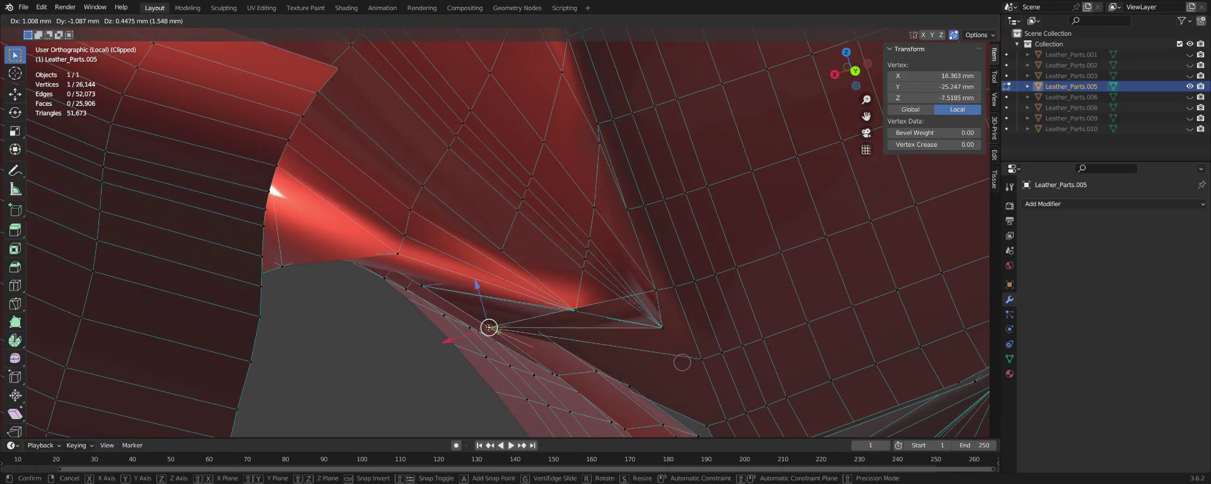
{"action": "left_click", "coordinate": [682, 363]}
{"action": "middle_click_drag", "start_coordinate": [682, 363], "coordinate": [574, 315]}
{"action": "left_click", "coordinate": [574, 314]}
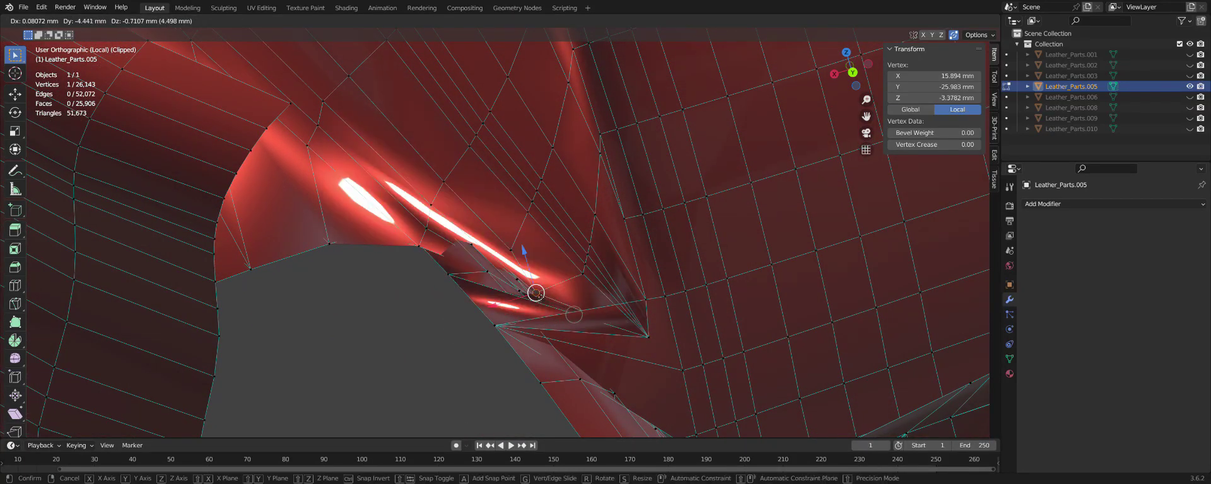
{"action": "left_click", "coordinate": [554, 303]}
{"action": "middle_click_drag", "start_coordinate": [554, 302], "coordinate": [548, 269]}
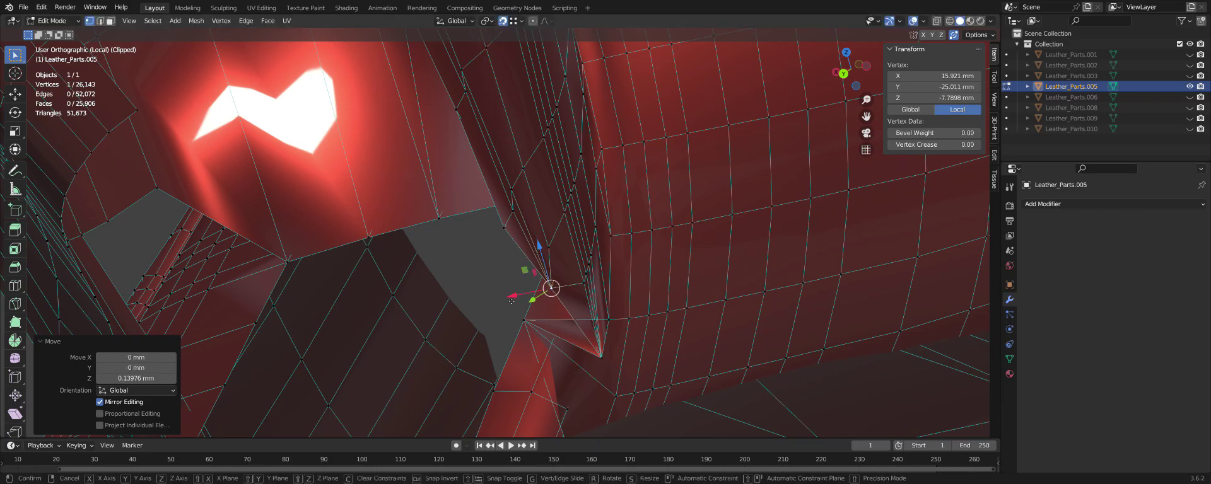
Move the next stray vertex constrained to the X axis.
{"action": "key", "text": "g"}
{"action": "key", "text": "x"}
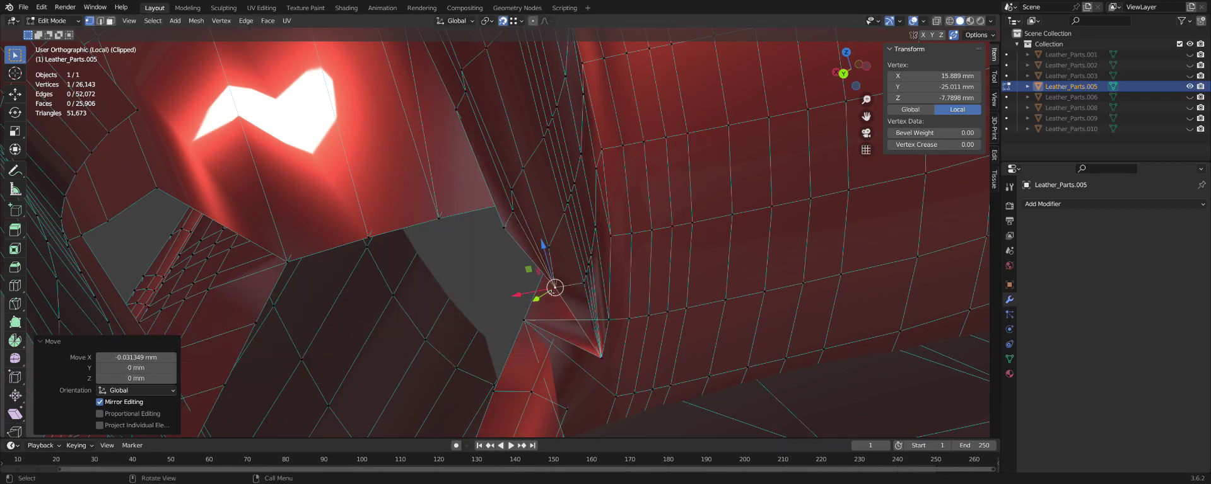
{"action": "left_click", "coordinate": [520, 289]}
{"action": "mouse_move", "coordinate": [520, 289]}
{"action": "middle_mouse_down"}
{"action": "mouse_move", "coordinate": [554, 313]}
{"action": "mouse_move", "coordinate": [551, 335]}
{"action": "mouse_move", "coordinate": [550, 318]}
{"action": "mouse_move", "coordinate": [580, 306]}
{"action": "mouse_move", "coordinate": [508, 358]}
{"action": "mouse_move", "coordinate": [713, 276]}
{"action": "middle_mouse_up"}
Move the tip vertex into its new position.
{"action": "key", "text": "g"}
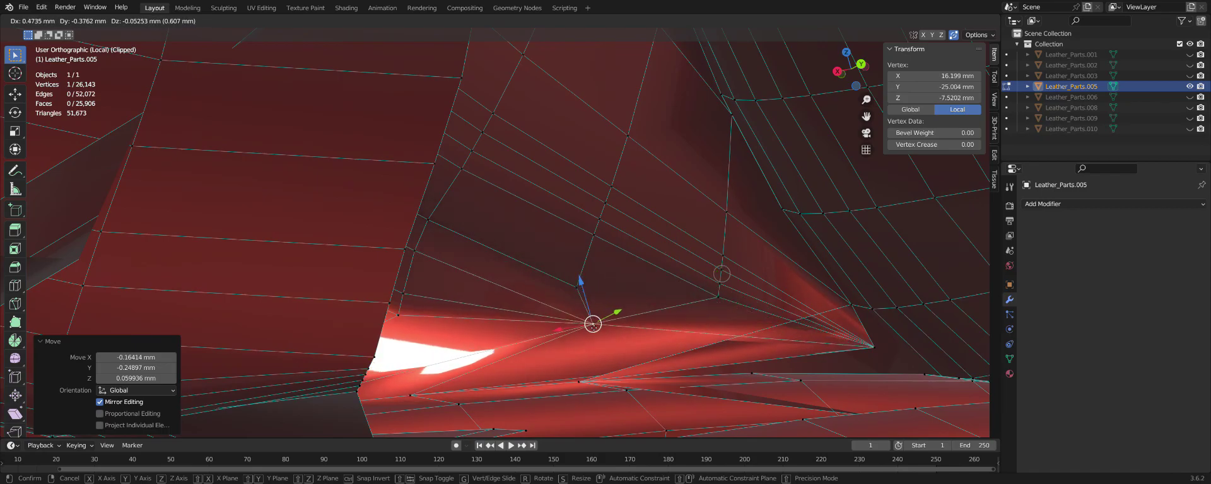
{"action": "mouse_move", "coordinate": [597, 323]}
{"action": "middle_mouse_down"}
{"action": "mouse_move", "coordinate": [570, 322]}
{"action": "mouse_move", "coordinate": [569, 348]}
{"action": "mouse_move", "coordinate": [683, 356]}
{"action": "middle_mouse_up"}
{"action": "middle_click_drag", "start_coordinate": [731, 378], "coordinate": [729, 369]}
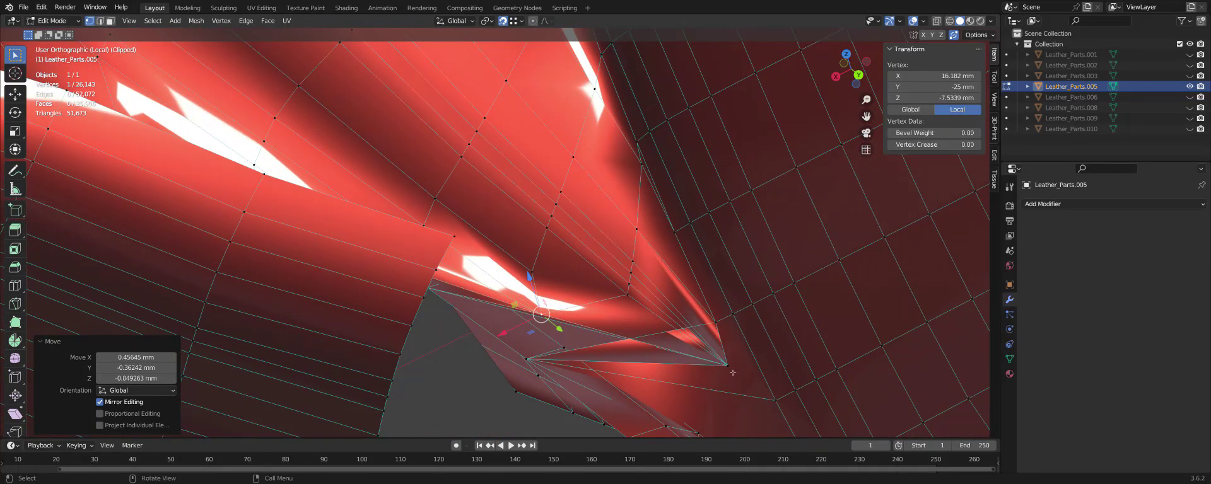
{"action": "left_click", "coordinate": [727, 365]}
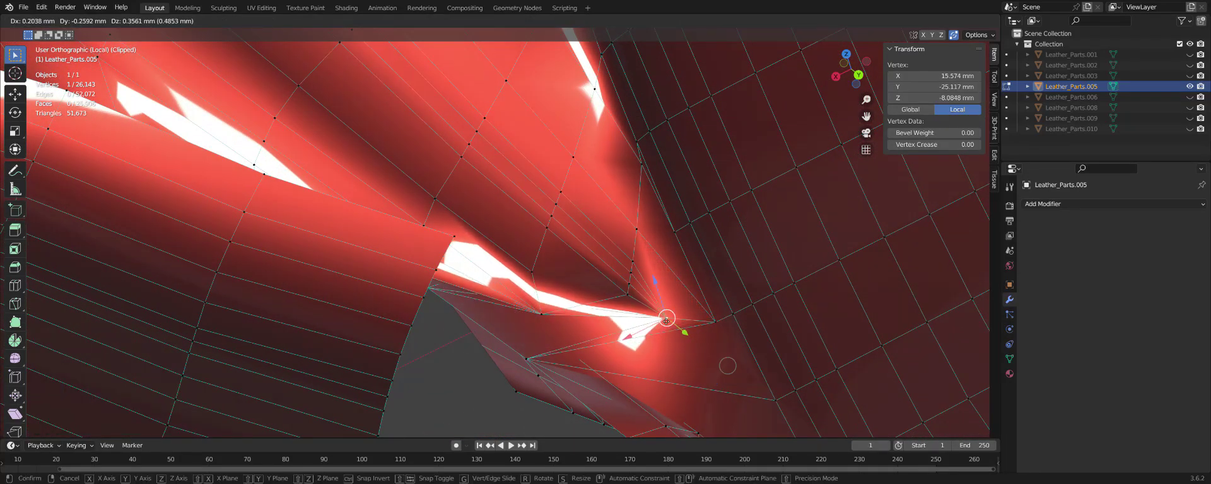
{"action": "left_click", "coordinate": [727, 366]}
{"action": "middle_click_drag", "start_coordinate": [727, 366], "coordinate": [631, 344]}
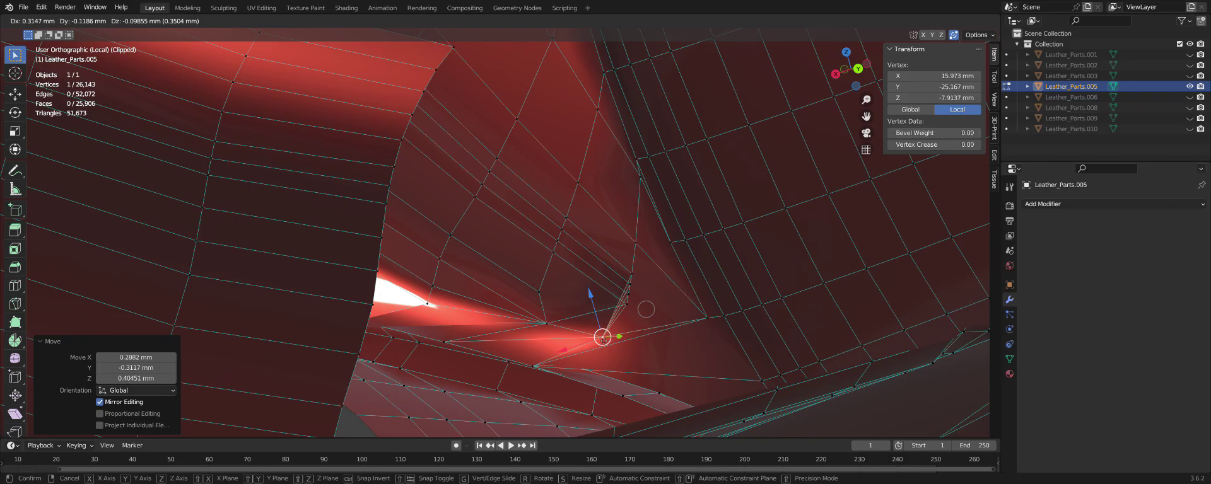
{"action": "left_click", "coordinate": [640, 325]}
{"action": "mouse_move", "coordinate": [640, 326]}
{"action": "middle_mouse_down"}
{"action": "mouse_move", "coordinate": [607, 366]}
{"action": "mouse_move", "coordinate": [574, 348]}
{"action": "mouse_move", "coordinate": [569, 301]}
{"action": "mouse_move", "coordinate": [556, 333]}
{"action": "mouse_move", "coordinate": [566, 313]}
{"action": "middle_mouse_up"}
Merge one more stray vertex into its neighbour, reaching 26,142 vertices.
{"action": "left_click", "coordinate": [569, 302]}
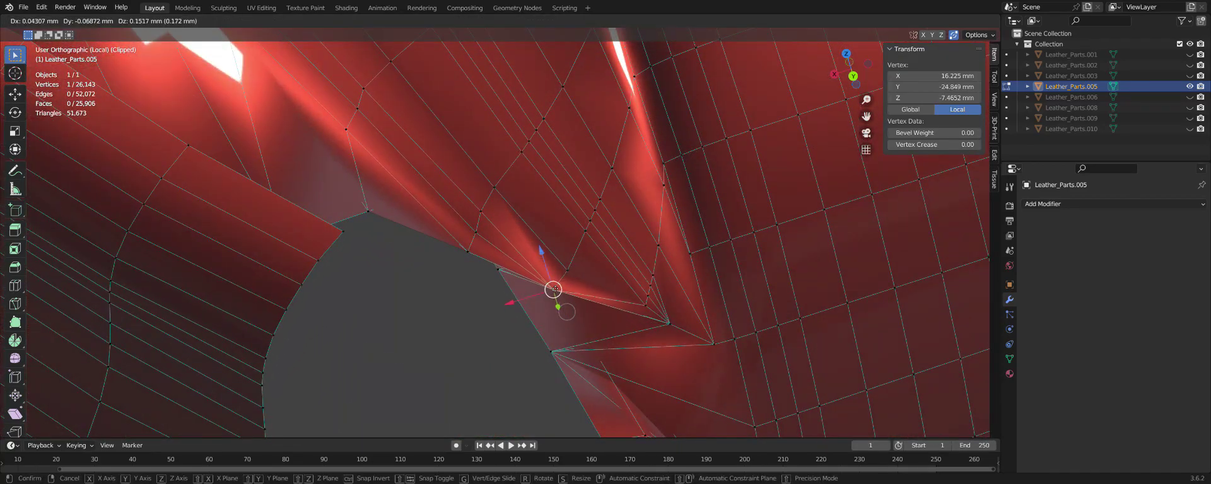
{"action": "left_click", "coordinate": [554, 277]}
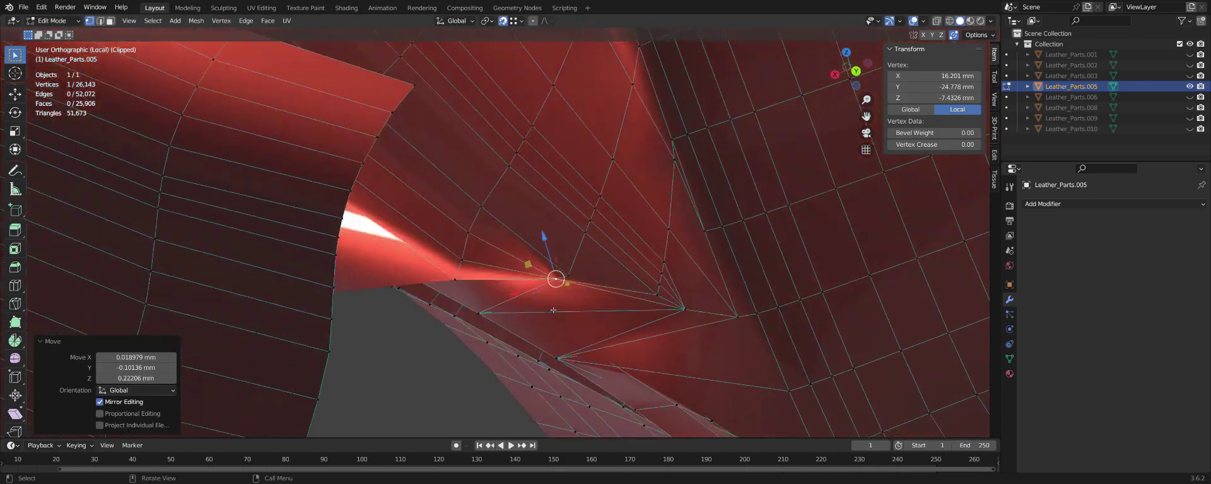
{"action": "mouse_move", "coordinate": [553, 311]}
{"action": "middle_mouse_down"}
{"action": "mouse_move", "coordinate": [576, 303]}
{"action": "mouse_move", "coordinate": [567, 323]}
{"action": "middle_mouse_up"}
{"action": "left_click", "coordinate": [572, 300]}
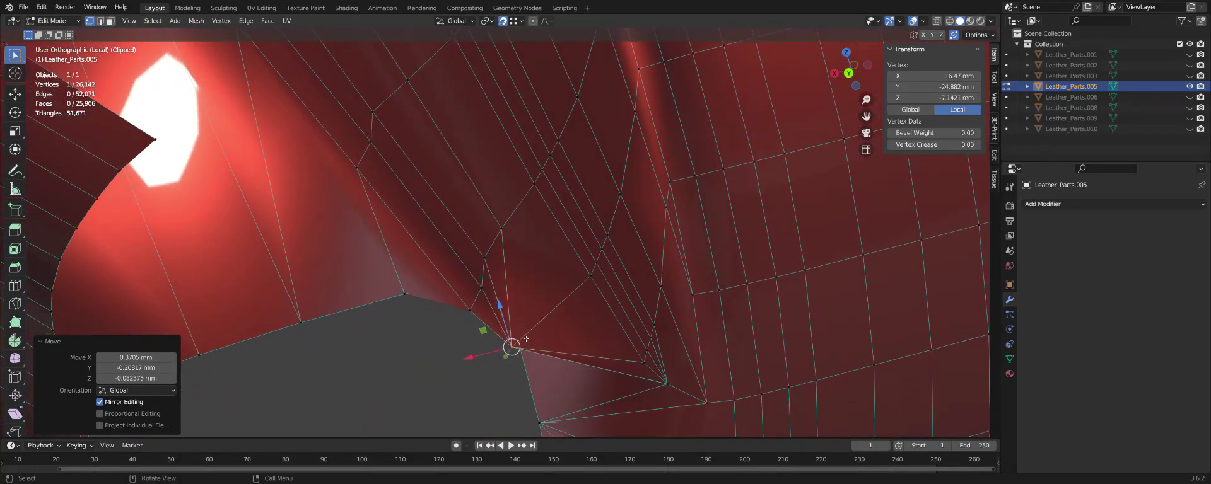
{"action": "mouse_move", "coordinate": [536, 312]}
{"action": "middle_mouse_down"}
{"action": "mouse_move", "coordinate": [468, 338]}
{"action": "mouse_move", "coordinate": [481, 350]}
{"action": "mouse_move", "coordinate": [617, 358]}
{"action": "mouse_move", "coordinate": [568, 352]}
{"action": "mouse_move", "coordinate": [613, 332]}
{"action": "middle_mouse_up"}
{"action": "left_click", "coordinate": [482, 328]}
Nudge the first four seam vertices slightly into line beside the adjoining edge.
{"action": "left_click", "coordinate": [613, 331]}
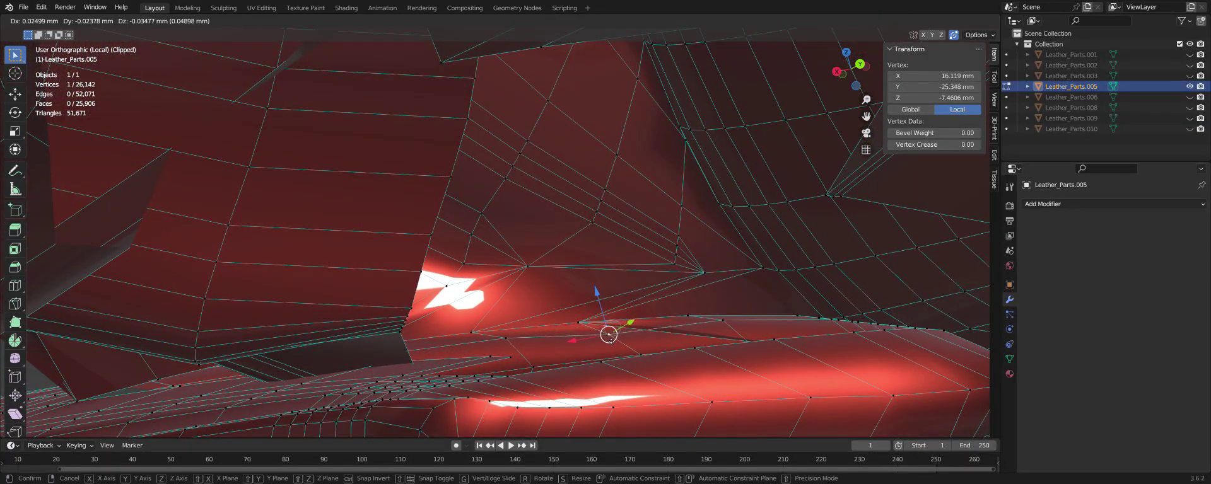
{"action": "left_click", "coordinate": [608, 343]}
{"action": "left_click", "coordinate": [506, 338]}
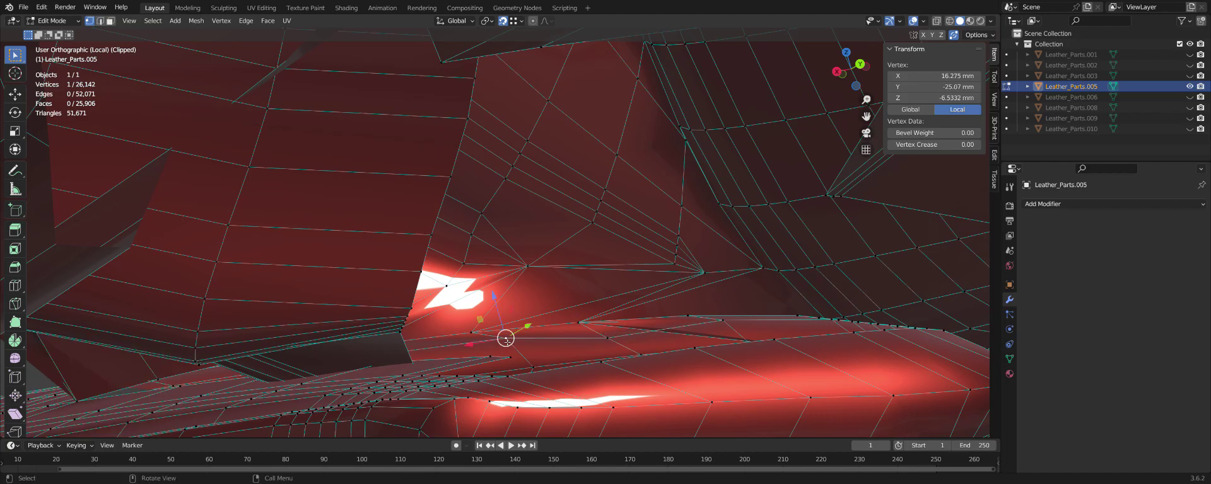
{"action": "left_click", "coordinate": [505, 347]}
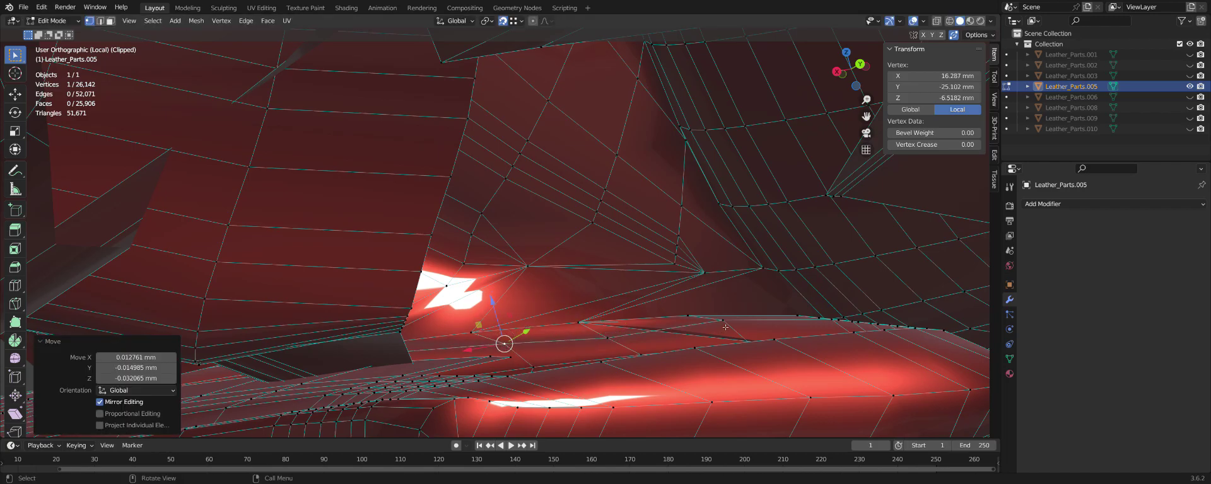
{"action": "left_click", "coordinate": [723, 322]}
{"action": "left_click", "coordinate": [720, 332]}
{"action": "middle_click_drag", "start_coordinate": [719, 332], "coordinate": [879, 330]}
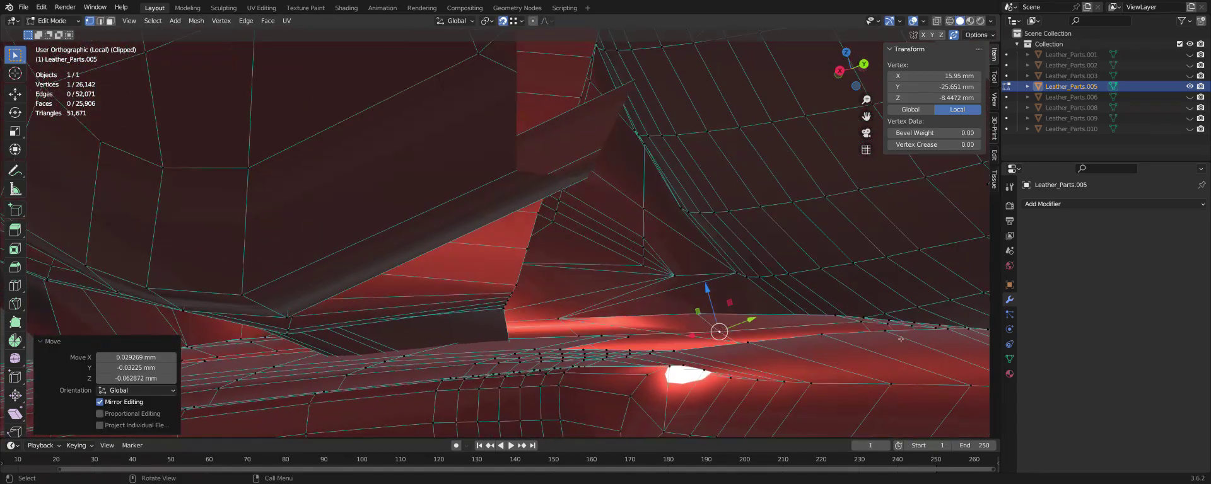
{"action": "left_click", "coordinate": [872, 329]}
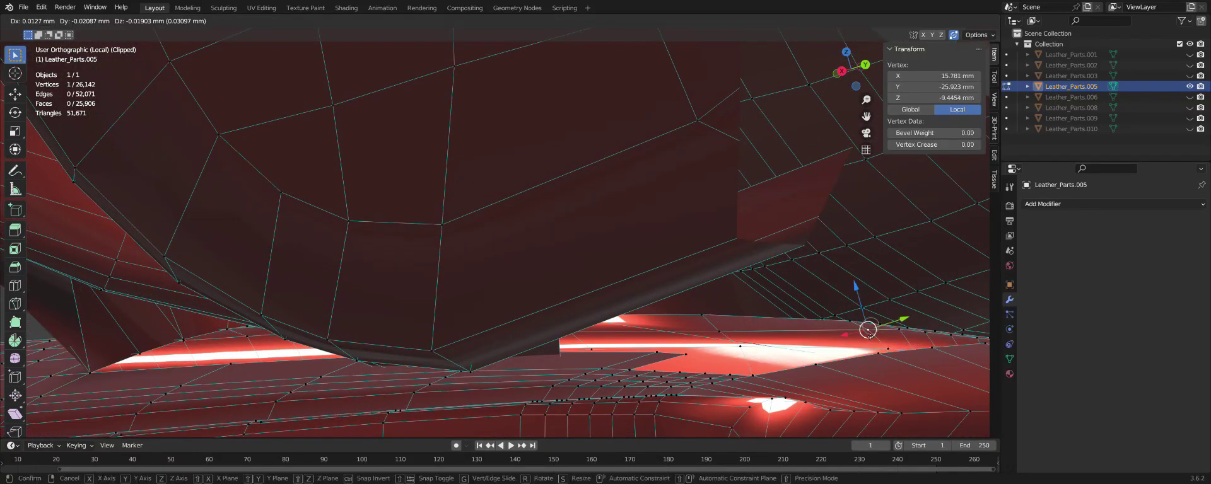
{"action": "left_click", "coordinate": [870, 341]}
{"action": "mouse_move", "coordinate": [869, 342]}
{"action": "middle_mouse_down"}
{"action": "mouse_move", "coordinate": [841, 336]}
{"action": "mouse_move", "coordinate": [856, 338]}
{"action": "mouse_move", "coordinate": [832, 315]}
{"action": "middle_mouse_up"}
Reposition four more vertices further along the torn seam.
{"action": "left_click", "coordinate": [824, 307]}
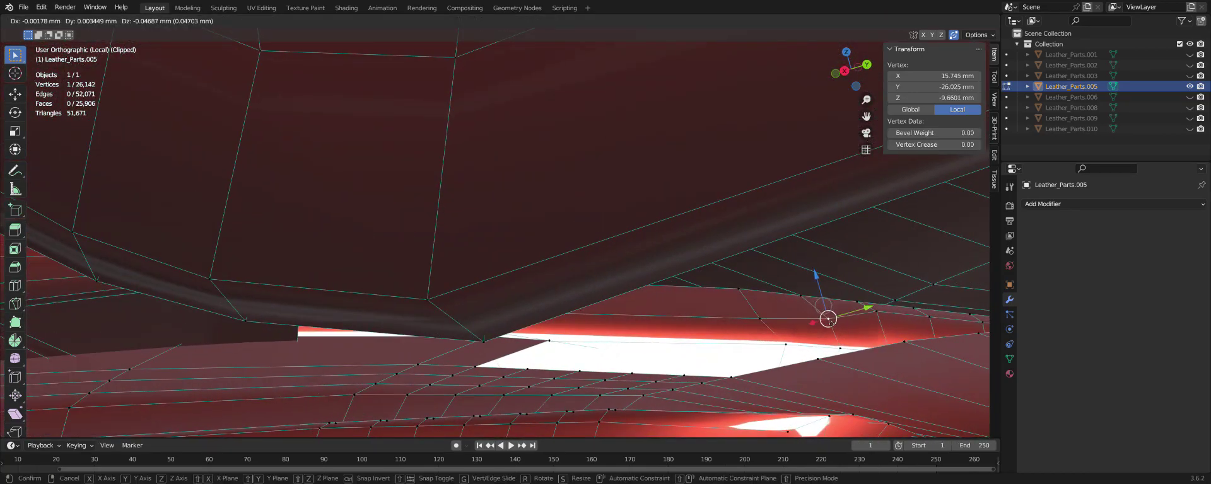
{"action": "left_click", "coordinate": [828, 319]}
{"action": "left_click", "coordinate": [875, 310]}
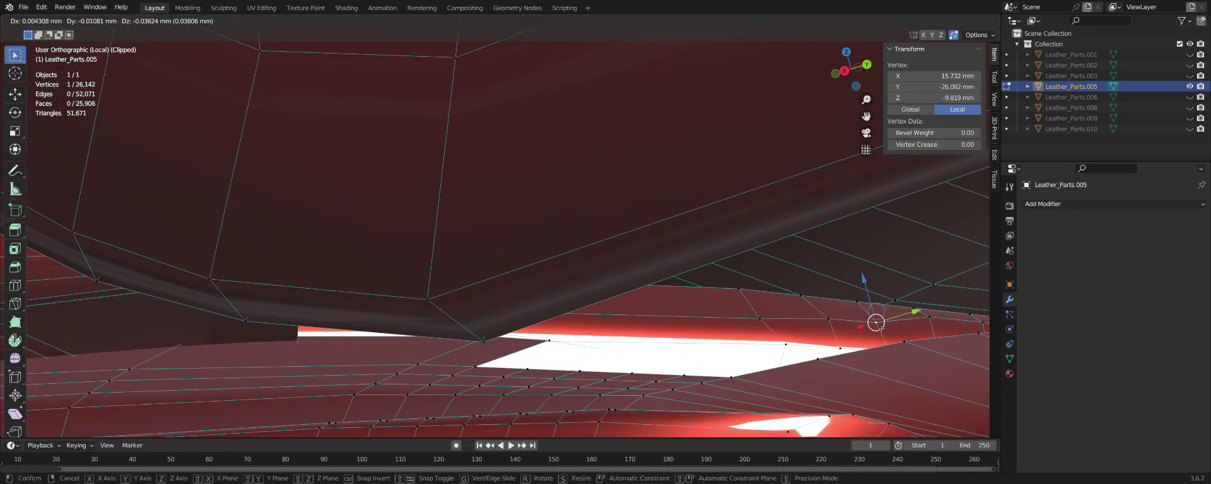
{"action": "left_click", "coordinate": [876, 322]}
{"action": "middle_click_drag", "start_coordinate": [875, 322], "coordinate": [769, 319]}
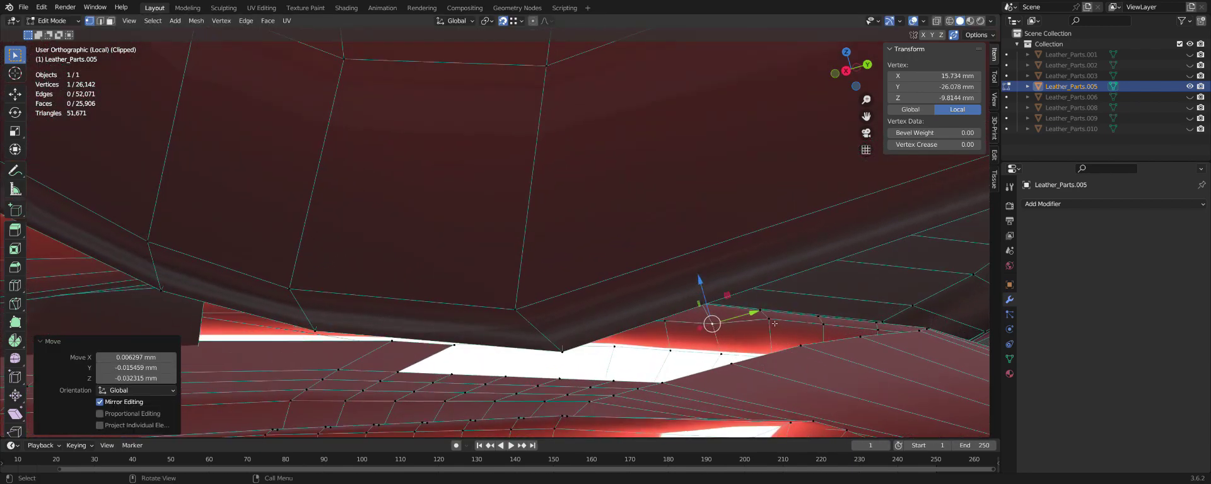
{"action": "left_click", "coordinate": [769, 320]}
{"action": "left_click", "coordinate": [769, 331]}
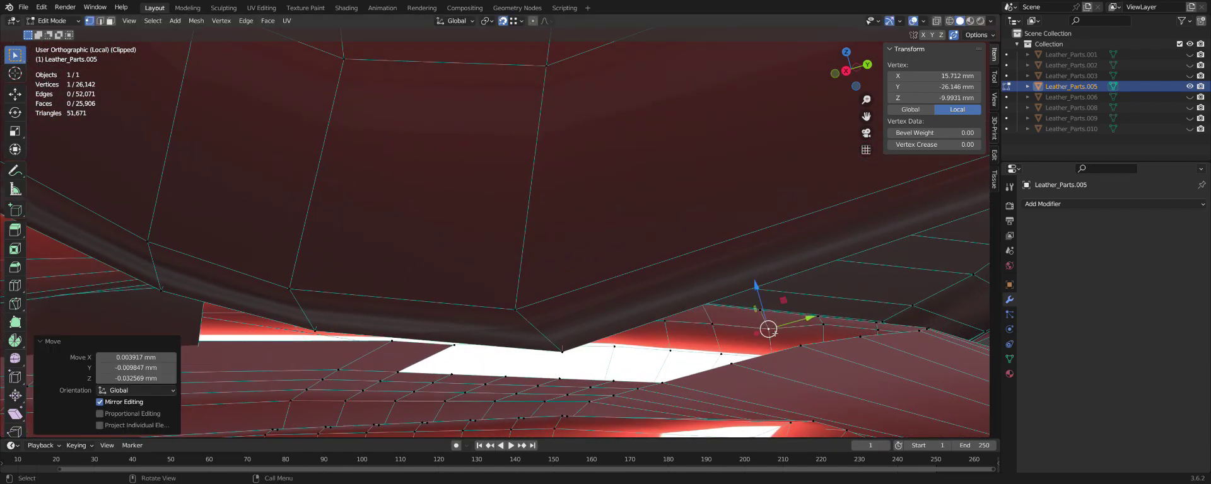
{"action": "left_click", "coordinate": [824, 325]}
{"action": "left_click", "coordinate": [831, 344]}
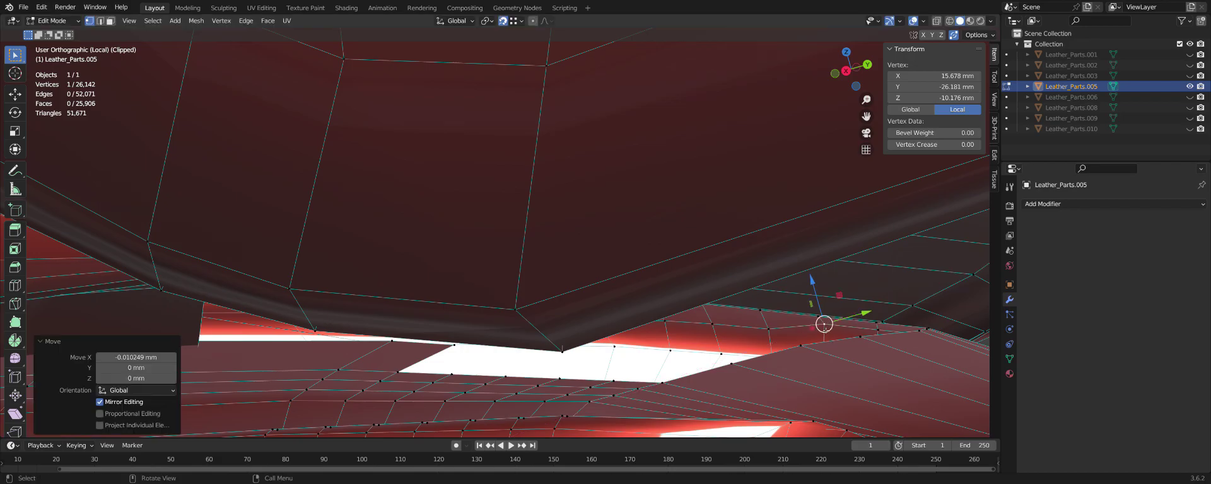
{"action": "middle_click_drag", "start_coordinate": [826, 337], "coordinate": [829, 341]}
Pull one last seam vertex down to X 15.672, Y -26.279, Z -10.339 mm.
{"action": "left_click", "coordinate": [884, 337]}
{"action": "mouse_move", "coordinate": [884, 338]}
{"action": "left_mouse_down"}
{"action": "mouse_move", "coordinate": [886, 355]}
{"action": "mouse_move", "coordinate": [893, 346]}
{"action": "left_mouse_up"}
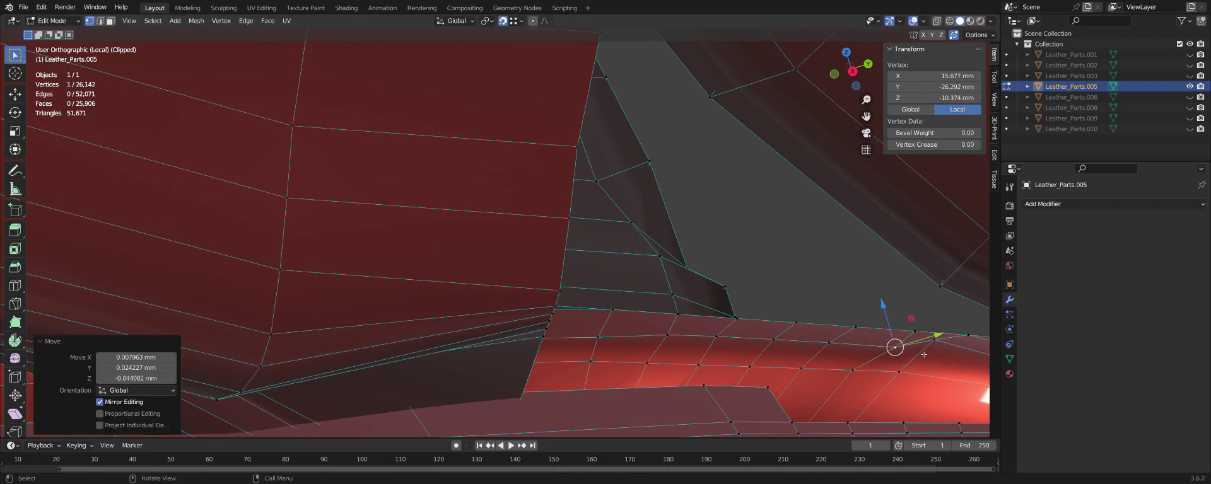
{"action": "middle_click_drag", "start_coordinate": [893, 346], "coordinate": [930, 340]}
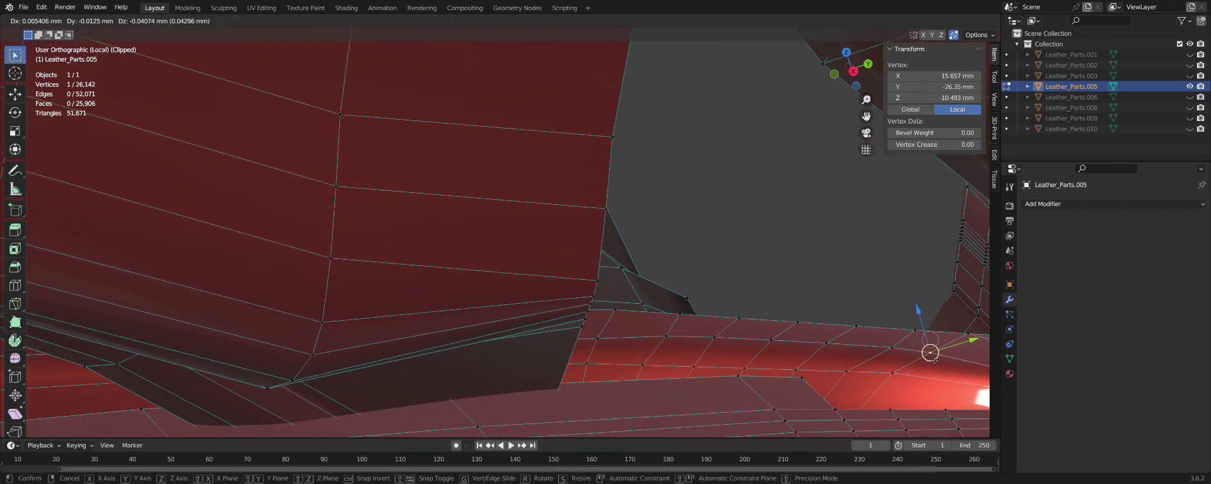
{"action": "left_click_drag", "start_coordinate": [929, 353], "coordinate": [891, 349]}
{"action": "left_click", "coordinate": [880, 346]}
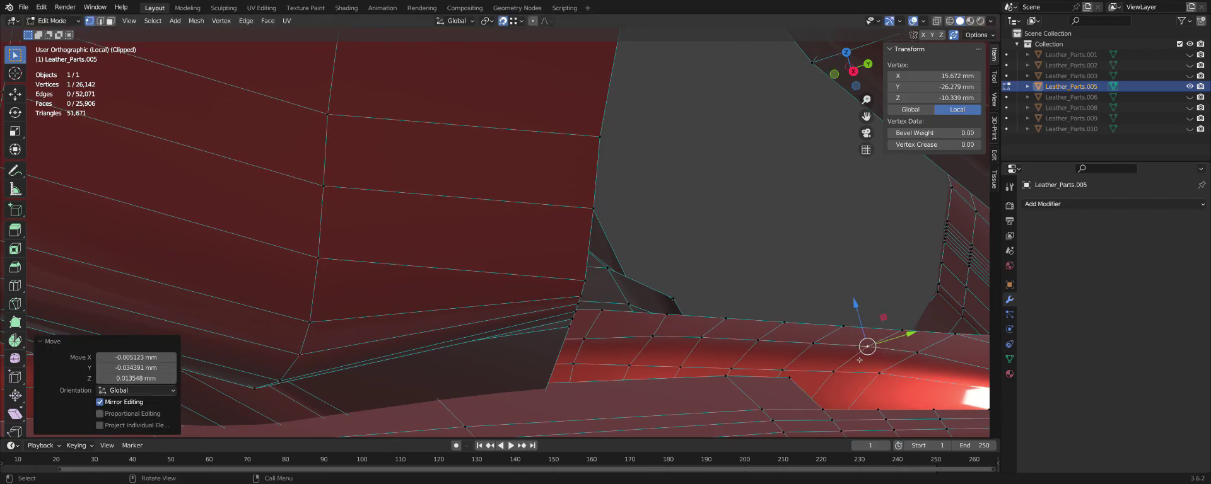
{"action": "mouse_move", "coordinate": [881, 347]}
{"action": "middle_mouse_down"}
{"action": "mouse_move", "coordinate": [864, 367]}
{"action": "mouse_move", "coordinate": [832, 366]}
{"action": "middle_mouse_up"}
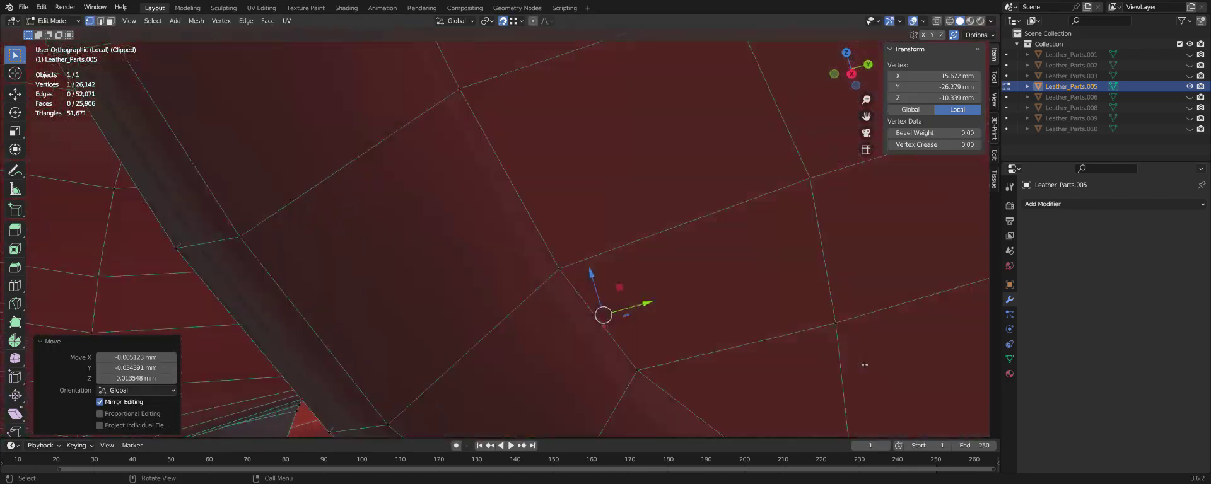
{"action": "scroll", "coordinate": [742, 351], "scroll_direction": "up", "scroll_amount": 2}
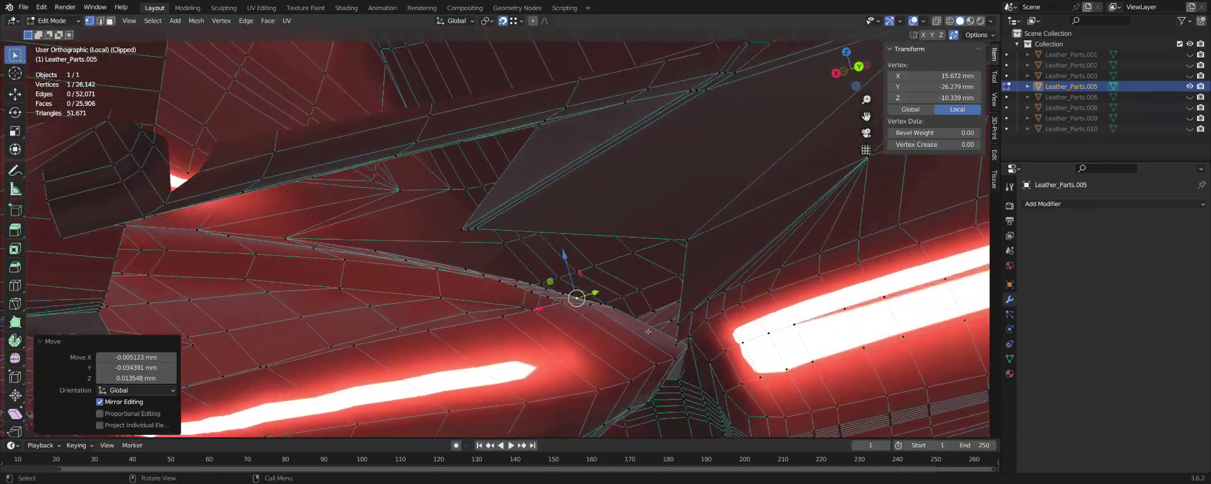
{"action": "scroll", "coordinate": [548, 285], "scroll_direction": "up", "scroll_amount": 3}
{"action": "mouse_move", "coordinate": [548, 285]}
{"action": "middle_mouse_down"}
{"action": "mouse_move", "coordinate": [622, 281]}
{"action": "mouse_move", "coordinate": [595, 264]}
{"action": "mouse_move", "coordinate": [582, 278]}
{"action": "mouse_move", "coordinate": [458, 287]}
{"action": "middle_mouse_up"}
Merge the first five stray vertices near the fold into their neighbours.
{"action": "left_click", "coordinate": [457, 286]}
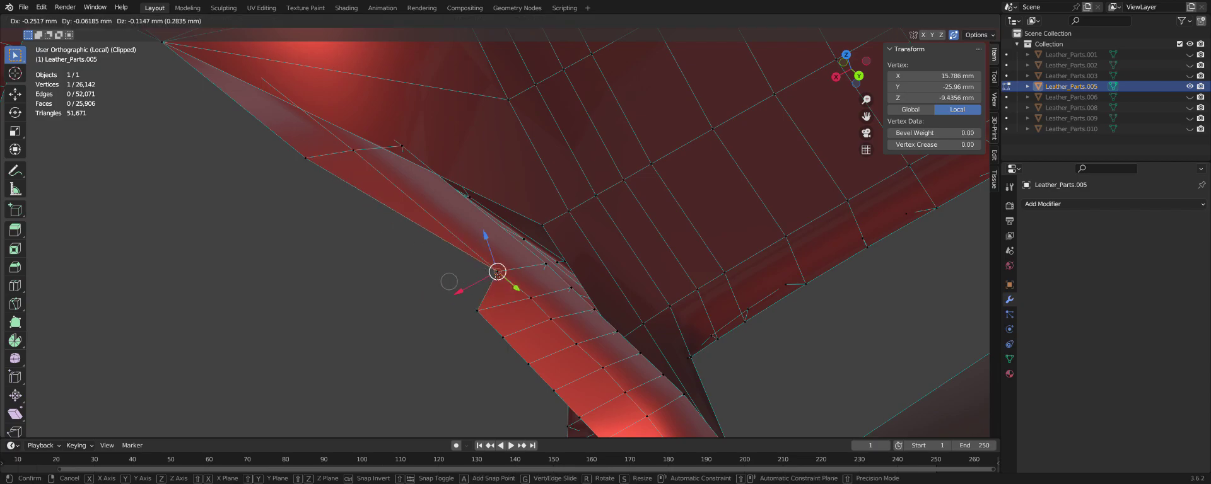
{"action": "left_click", "coordinate": [511, 293]}
{"action": "left_click", "coordinate": [479, 313]}
{"action": "key", "text": "g"}
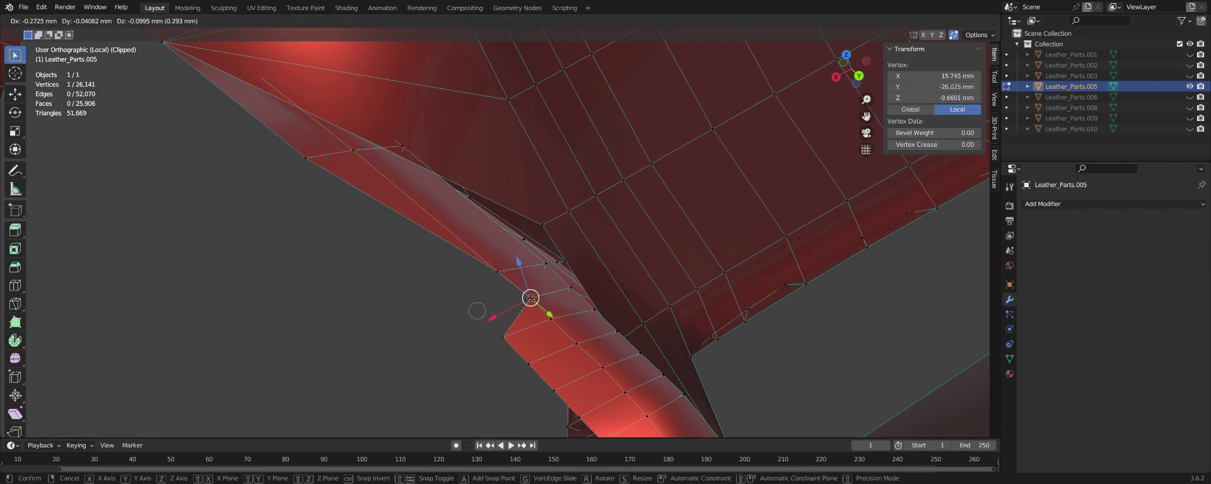
{"action": "left_click", "coordinate": [476, 311]}
{"action": "left_click", "coordinate": [502, 338]}
{"action": "left_click", "coordinate": [551, 320]}
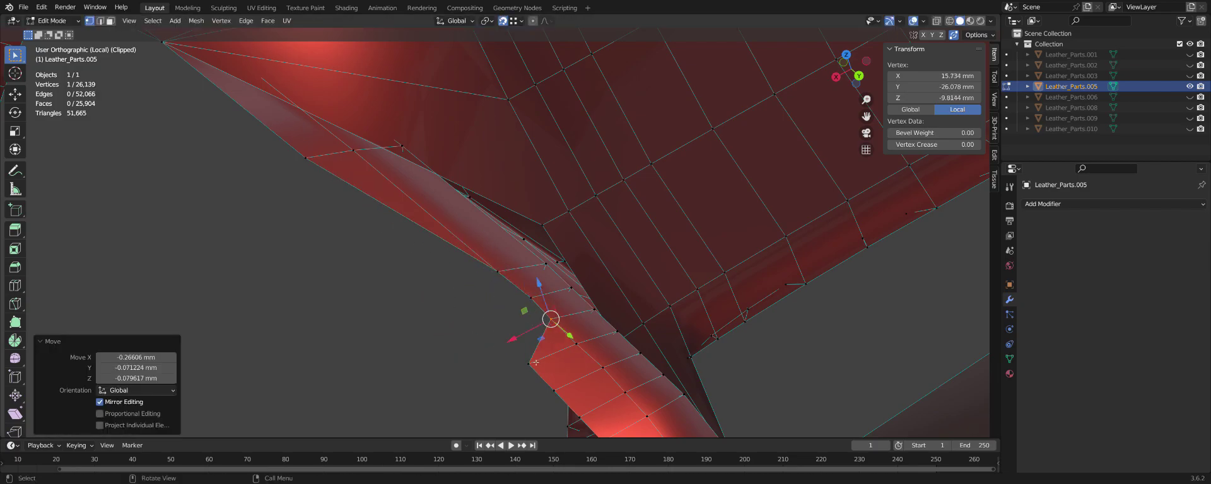
{"action": "left_click", "coordinate": [528, 364]}
{"action": "left_click", "coordinate": [569, 348]}
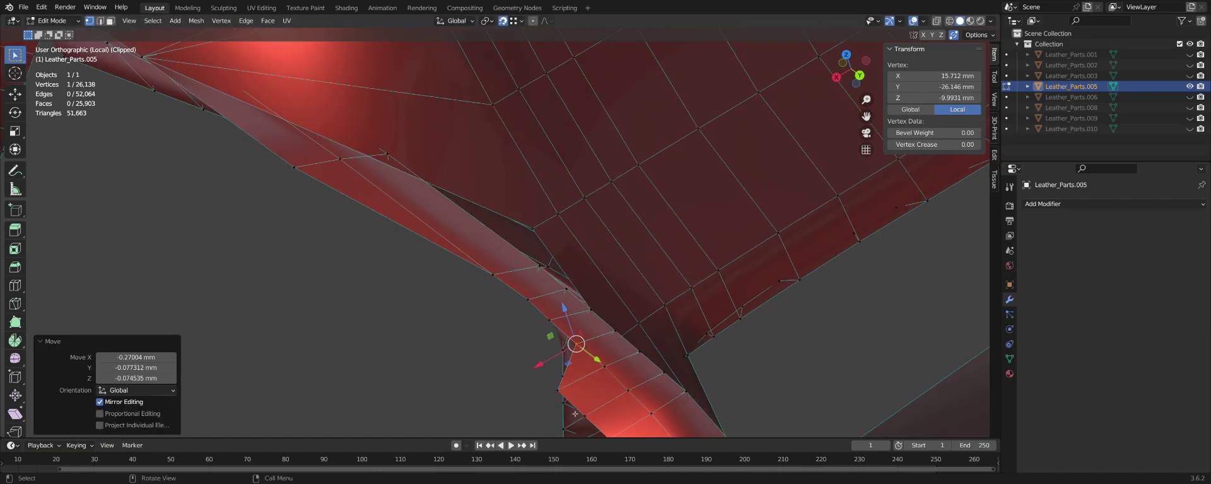
{"action": "mouse_move", "coordinate": [569, 348]}
{"action": "middle_mouse_down"}
{"action": "mouse_move", "coordinate": [574, 412]}
{"action": "mouse_move", "coordinate": [517, 397]}
{"action": "middle_mouse_up"}
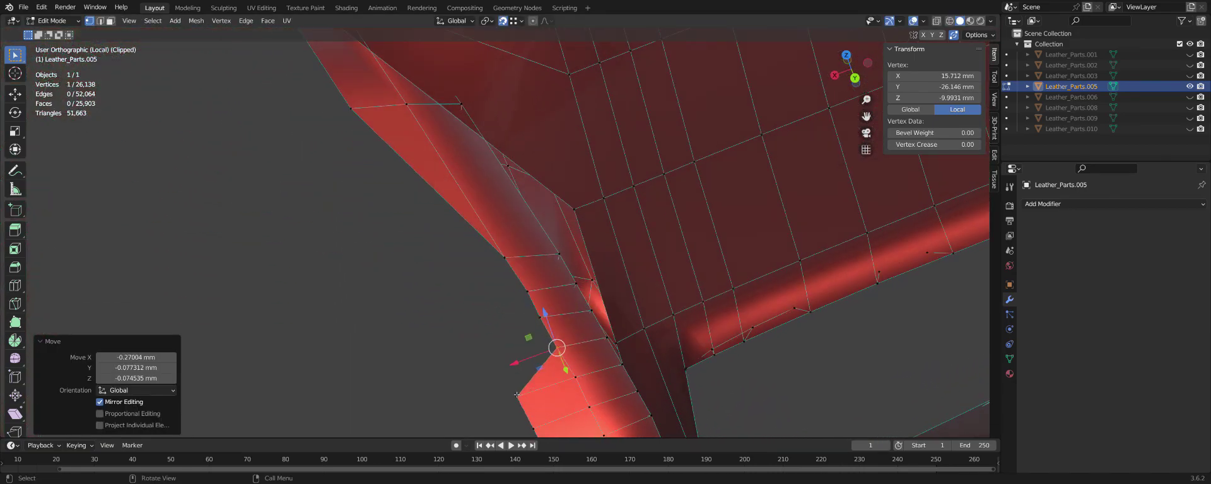
{"action": "left_click", "coordinate": [517, 397]}
{"action": "left_click", "coordinate": [574, 379]}
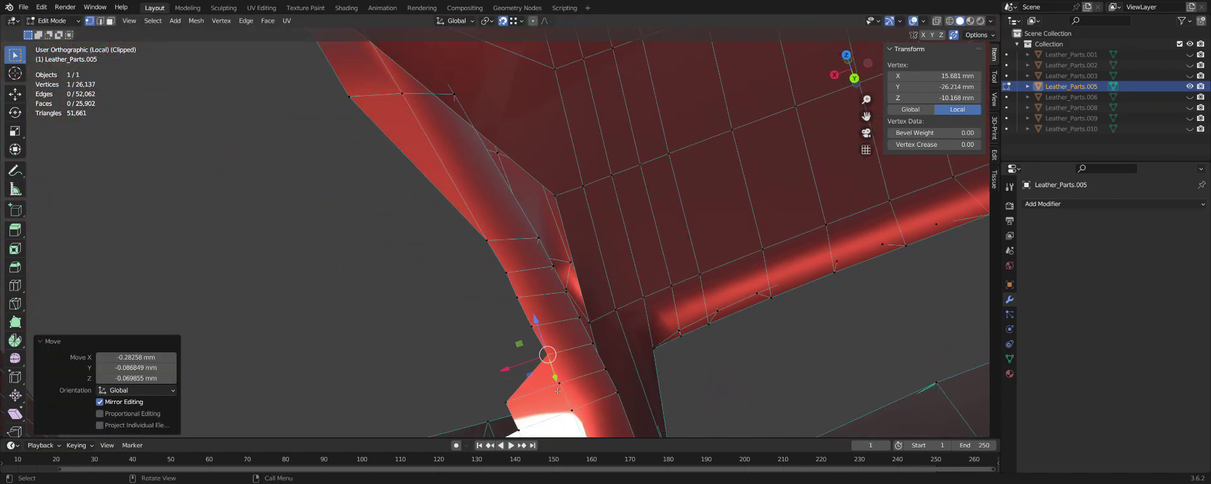
Merge the remaining three stray vertices, bringing the mesh to 26,134 vertices.
{"action": "mouse_move", "coordinate": [574, 379]}
{"action": "middle_mouse_down"}
{"action": "mouse_move", "coordinate": [496, 349]}
{"action": "mouse_move", "coordinate": [576, 349]}
{"action": "mouse_move", "coordinate": [364, 307]}
{"action": "middle_mouse_up"}
{"action": "left_click", "coordinate": [468, 361]}
{"action": "left_click", "coordinate": [517, 349]}
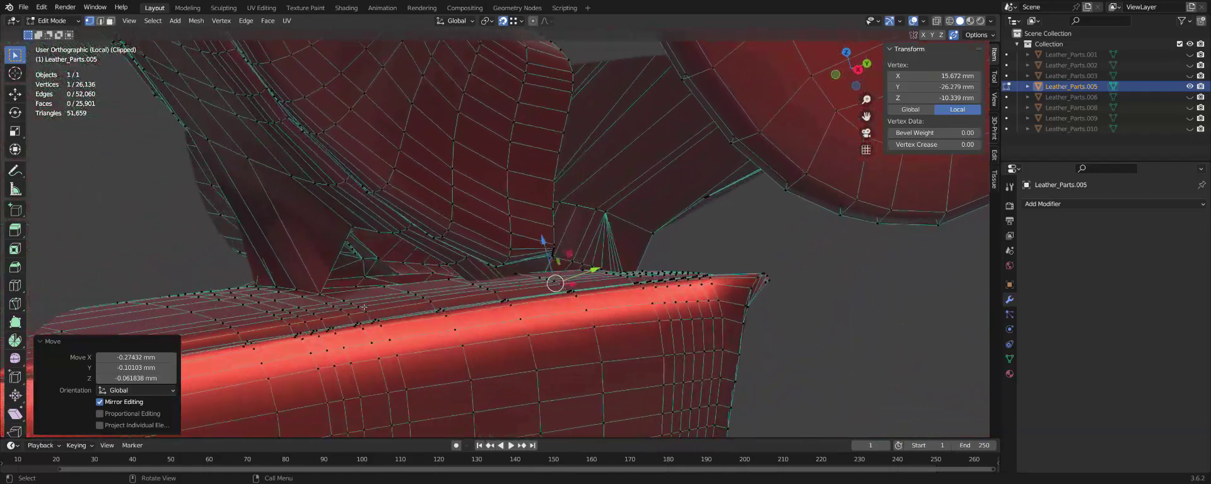
{"action": "scroll", "coordinate": [364, 307], "scroll_direction": "up", "scroll_amount": 3}
{"action": "left_click", "coordinate": [363, 289]}
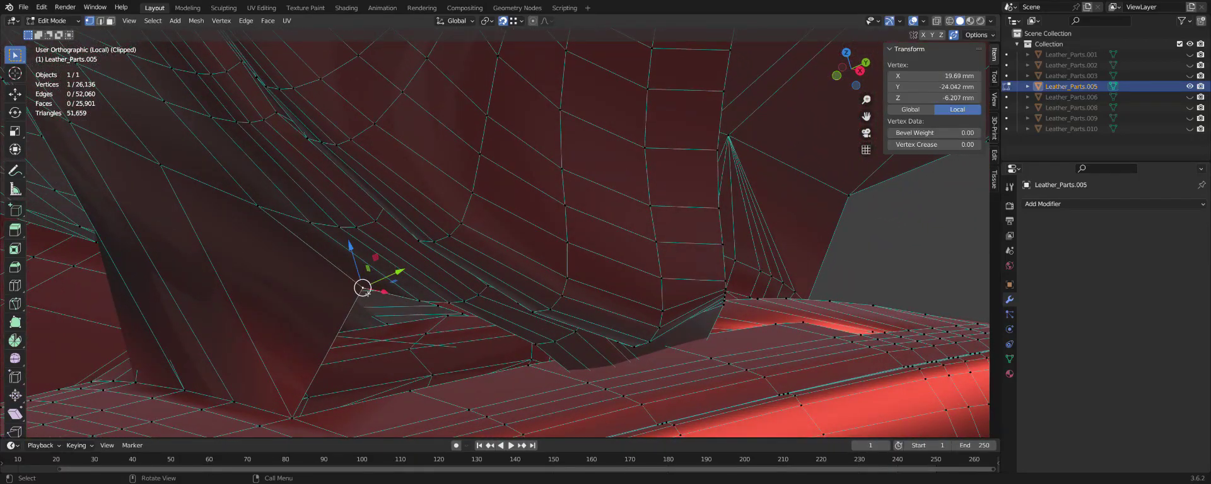
{"action": "middle_click_drag", "start_coordinate": [366, 292], "coordinate": [368, 284]}
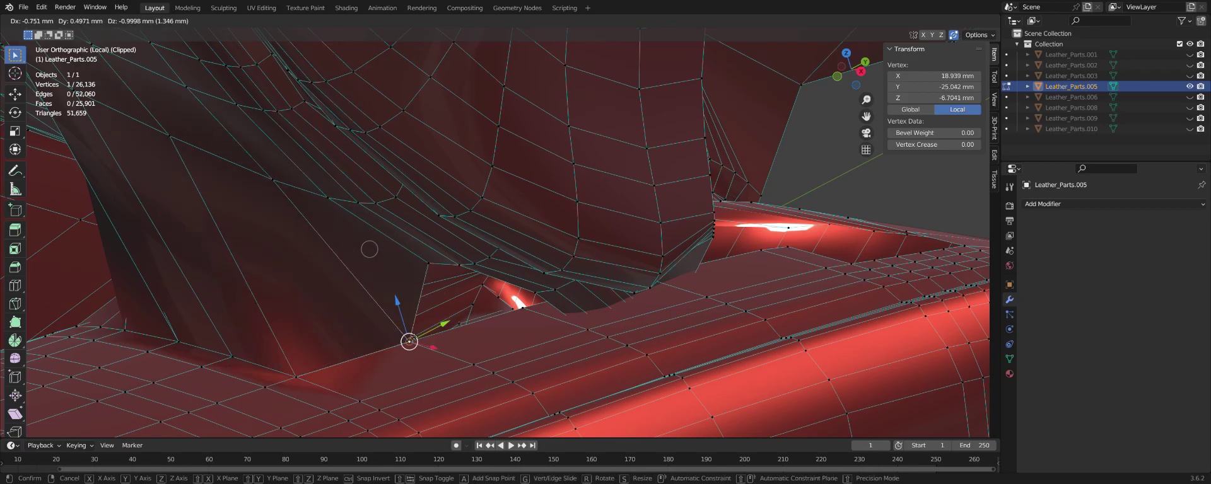
{"action": "left_click", "coordinate": [450, 355]}
{"action": "left_click", "coordinate": [430, 213]}
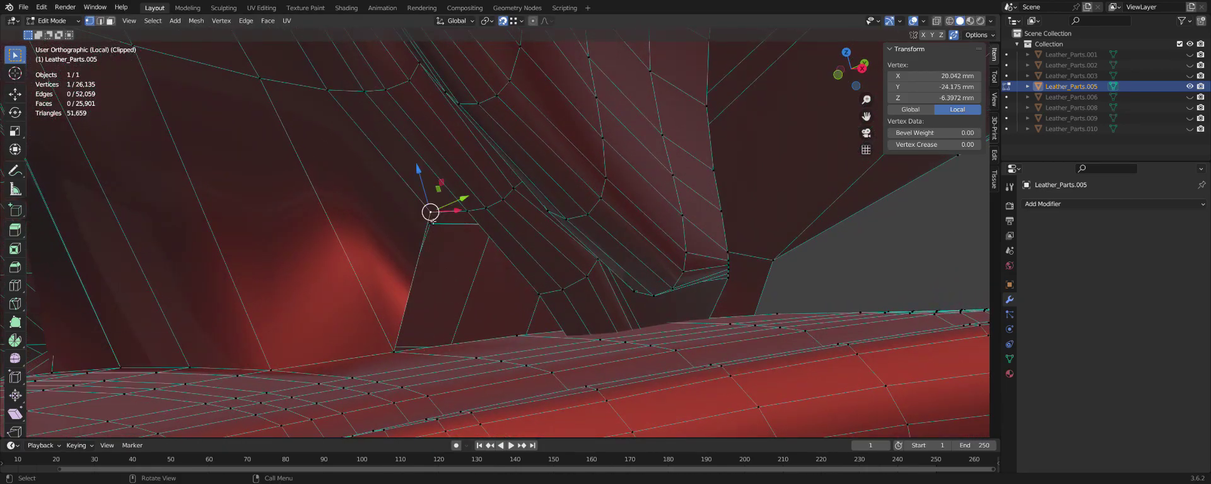
{"action": "middle_click_drag", "start_coordinate": [452, 242], "coordinate": [501, 294]}
{"action": "left_click", "coordinate": [483, 277]}
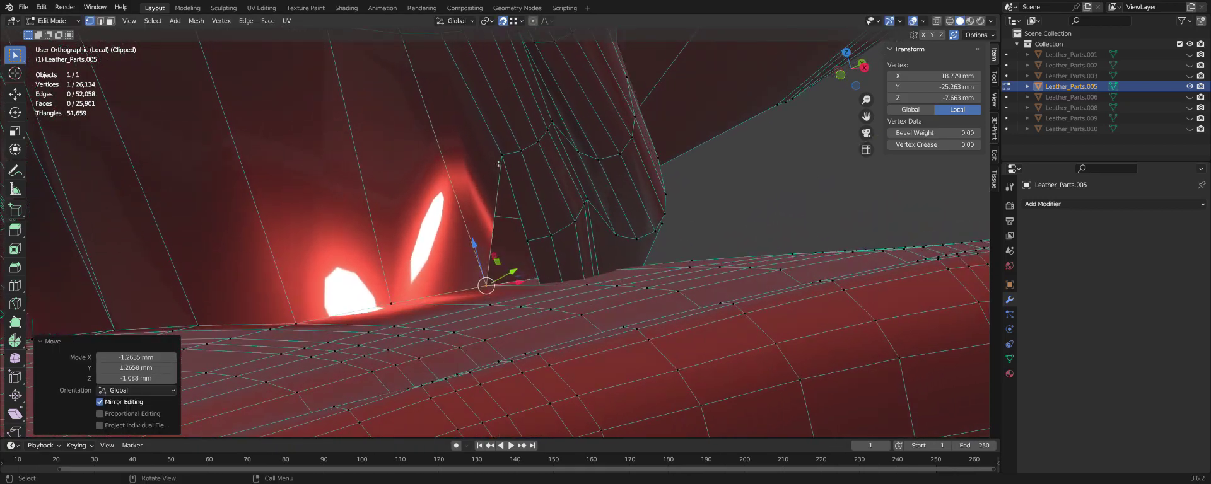
{"action": "mouse_move", "coordinate": [498, 164]}
{"action": "middle_mouse_down"}
{"action": "mouse_move", "coordinate": [526, 282]}
{"action": "mouse_move", "coordinate": [497, 278]}
{"action": "mouse_move", "coordinate": [429, 331]}
{"action": "mouse_move", "coordinate": [461, 349]}
{"action": "middle_mouse_up"}
Select the thin five-face sliver in face mode and delete it, leaving 25,896 faces.
{"action": "left_click", "coordinate": [492, 238]}
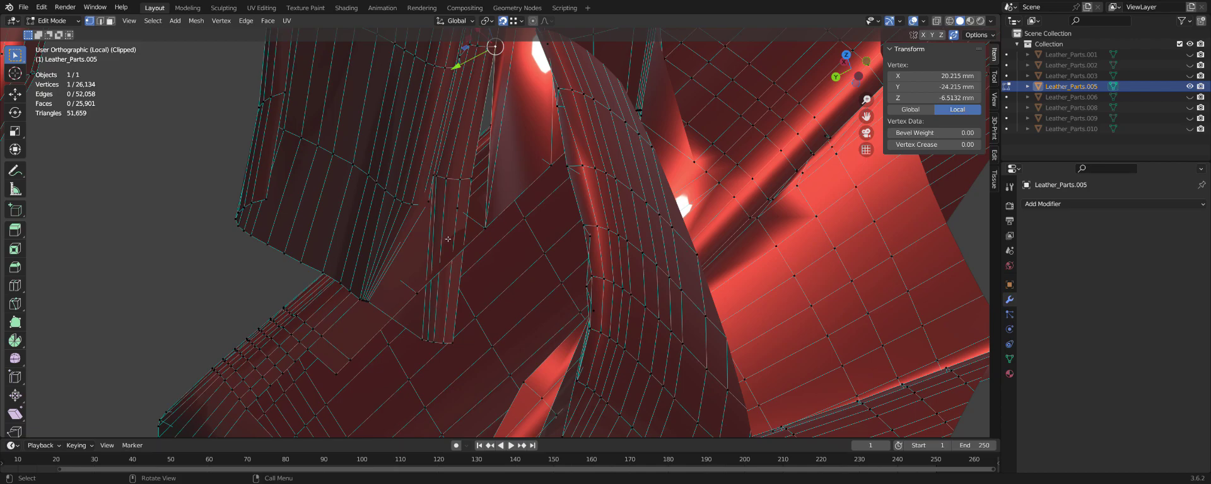
{"action": "key", "text": "3"}
{"action": "left_click", "coordinate": [455, 314]}
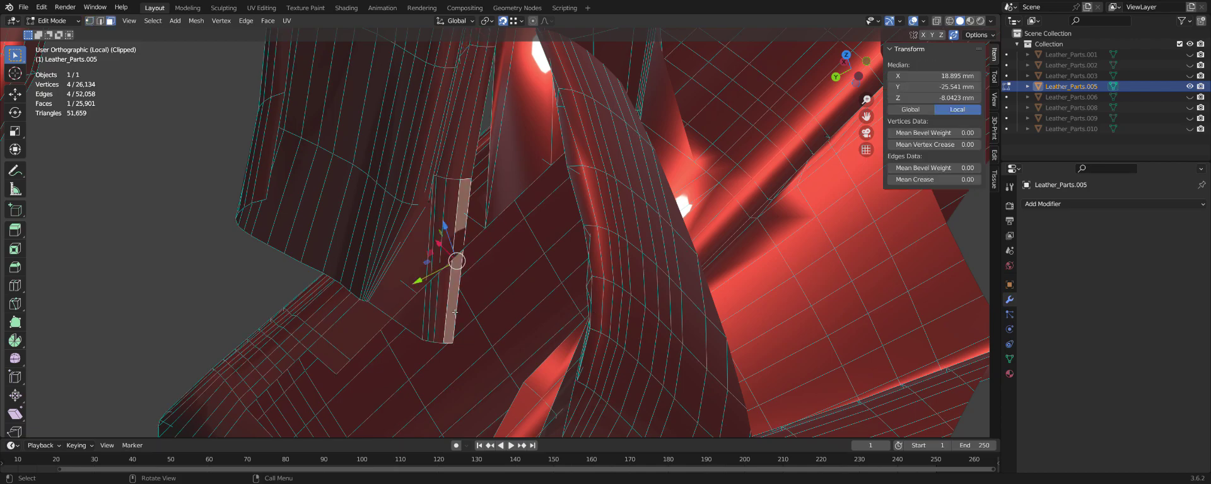
{"action": "left_click", "coordinate": [400, 303], "text": "ctrl"}
{"action": "key", "text": "x"}
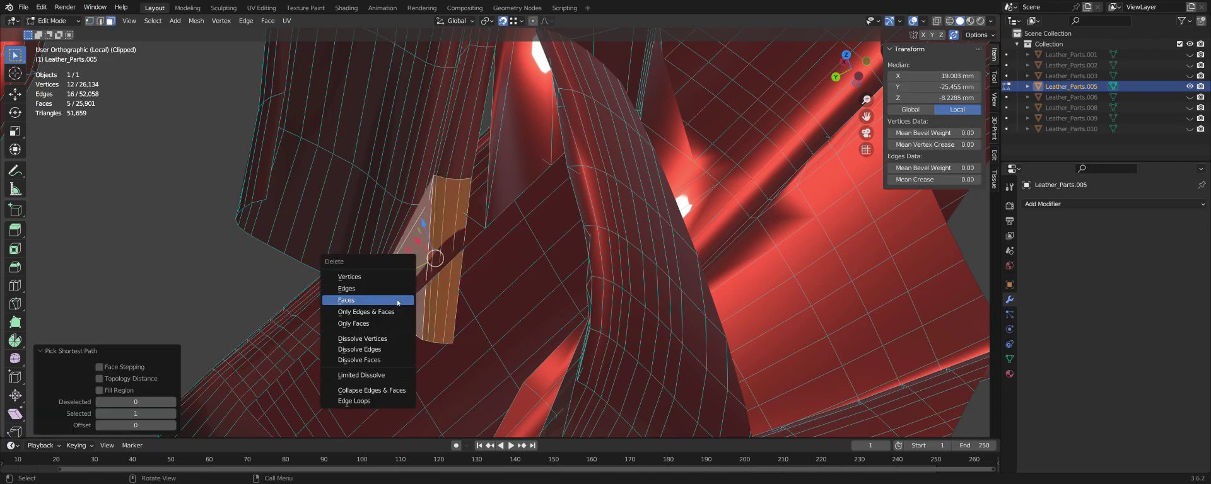
{"action": "left_click", "coordinate": [397, 300]}
{"action": "mouse_move", "coordinate": [447, 174]}
{"action": "middle_mouse_down"}
{"action": "mouse_move", "coordinate": [492, 107]}
{"action": "mouse_move", "coordinate": [488, 217]}
{"action": "mouse_move", "coordinate": [447, 231]}
{"action": "mouse_move", "coordinate": [513, 108]}
{"action": "middle_mouse_up"}
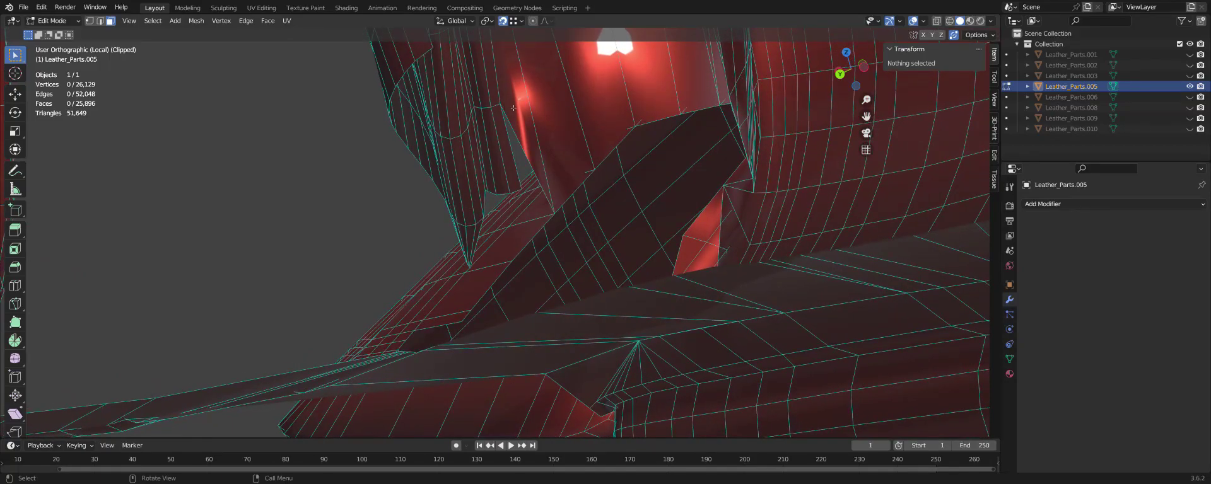
Move the first stray vertices onto neighbouring vertices so they merge.
{"action": "left_click", "coordinate": [505, 106]}
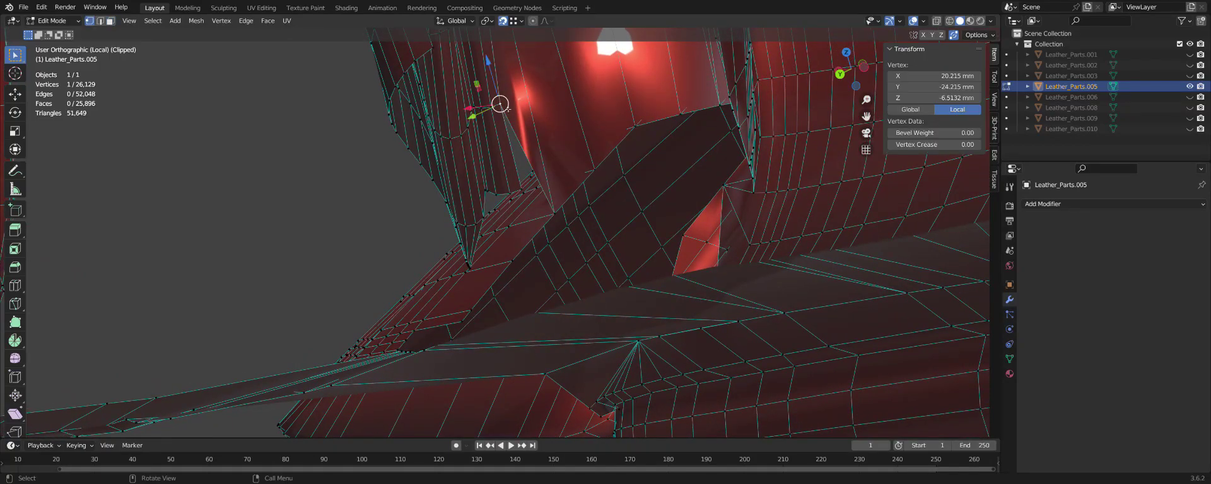
{"action": "left_click", "coordinate": [499, 104]}
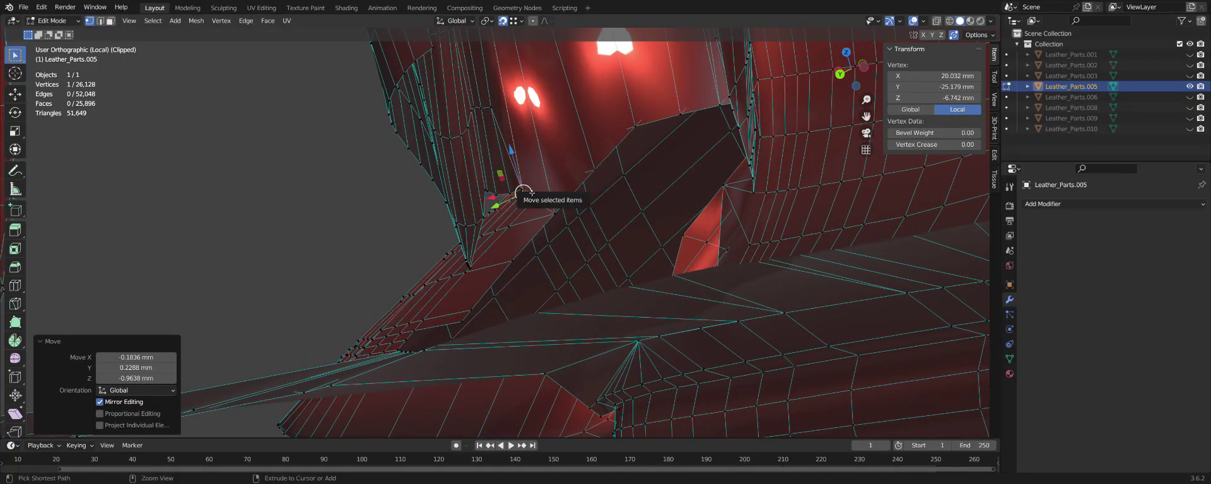
{"action": "right_click", "coordinate": [499, 105], "text": "ctrl"}
{"action": "mouse_move", "coordinate": [534, 167]}
{"action": "middle_mouse_down"}
{"action": "mouse_move", "coordinate": [469, 70]}
{"action": "mouse_move", "coordinate": [486, 259]}
{"action": "middle_mouse_up"}
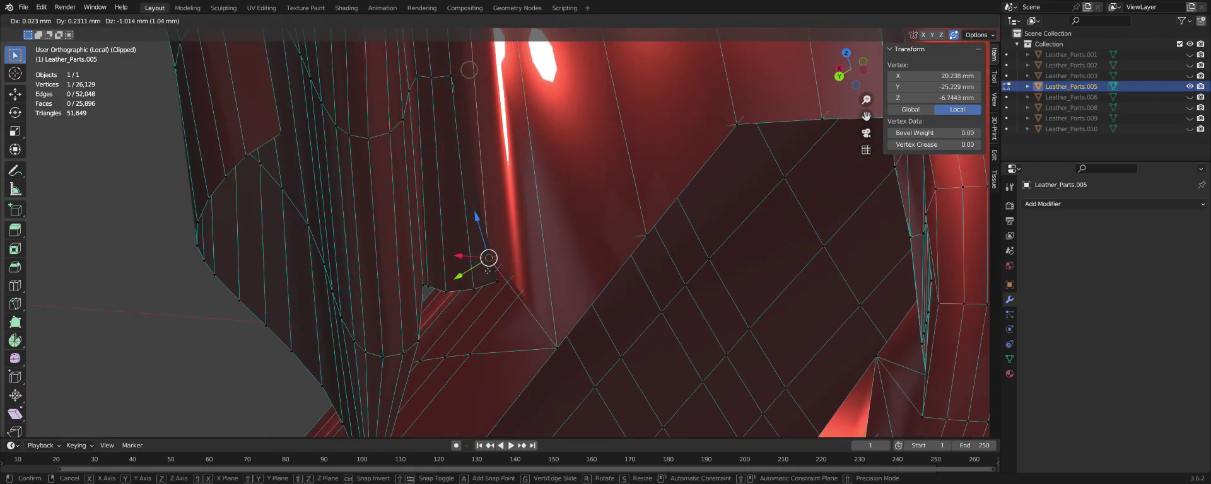
{"action": "left_click_drag", "start_coordinate": [487, 271], "coordinate": [494, 279]}
{"action": "mouse_move", "coordinate": [494, 279]}
{"action": "middle_mouse_down"}
{"action": "mouse_move", "coordinate": [501, 309]}
{"action": "mouse_move", "coordinate": [508, 215]}
{"action": "middle_mouse_up"}
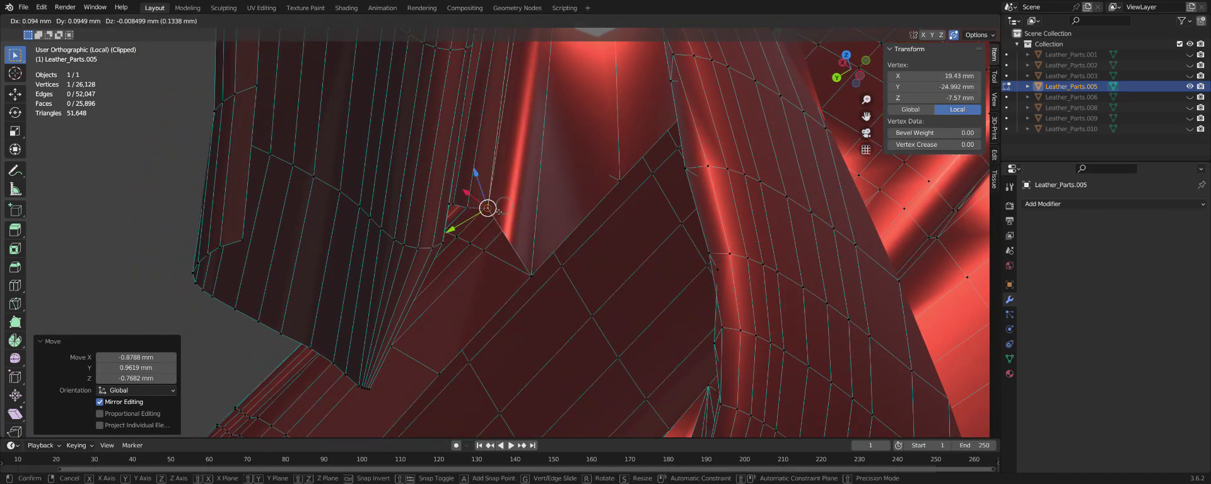
{"action": "left_click", "coordinate": [466, 208]}
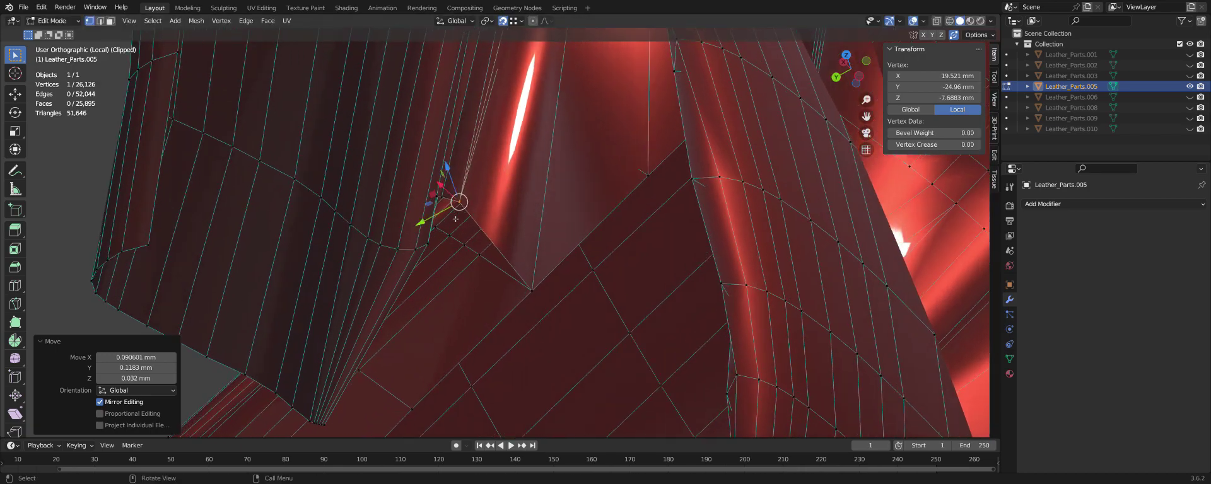
{"action": "scroll", "coordinate": [445, 189], "scroll_direction": "up", "scroll_amount": 3}
{"action": "scroll", "coordinate": [438, 173], "scroll_direction": "up", "scroll_amount": 2}
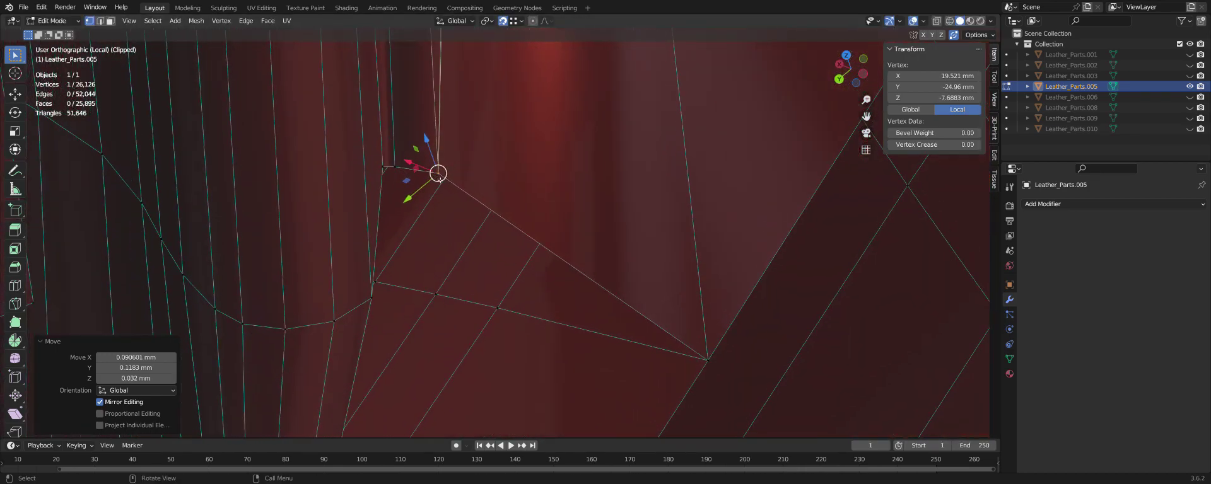
{"action": "left_click", "coordinate": [386, 167]}
{"action": "middle_click_drag", "start_coordinate": [386, 167], "coordinate": [393, 171]}
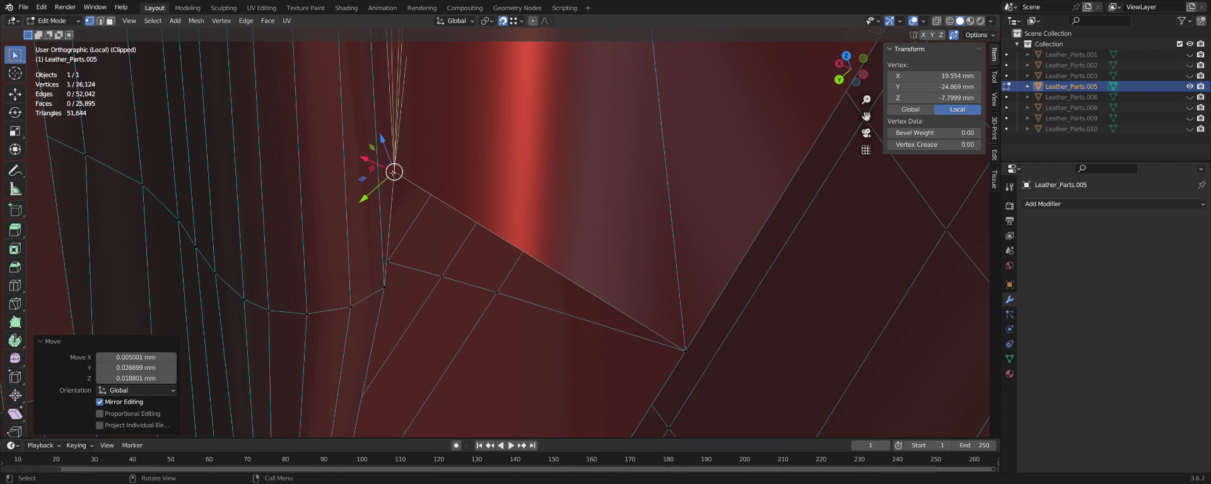
{"action": "left_click", "coordinate": [383, 296]}
{"action": "middle_click_drag", "start_coordinate": [383, 296], "coordinate": [435, 141]}
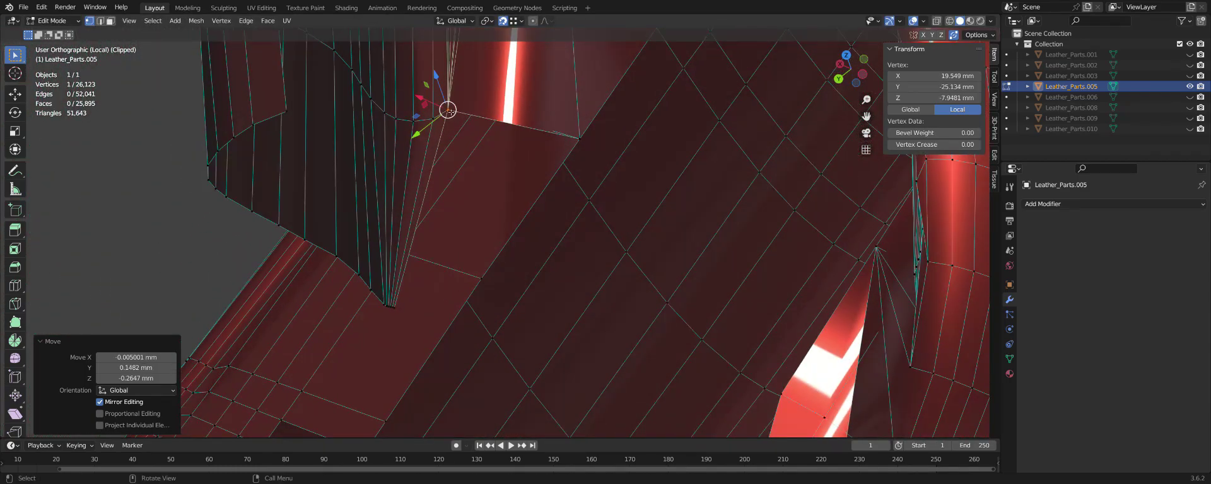
{"action": "left_click", "coordinate": [447, 110]}
{"action": "mouse_move", "coordinate": [447, 110]}
{"action": "middle_mouse_down"}
{"action": "mouse_move", "coordinate": [512, 271]}
{"action": "mouse_move", "coordinate": [495, 192]}
{"action": "mouse_move", "coordinate": [481, 294]}
{"action": "mouse_move", "coordinate": [466, 278]}
{"action": "middle_mouse_up"}
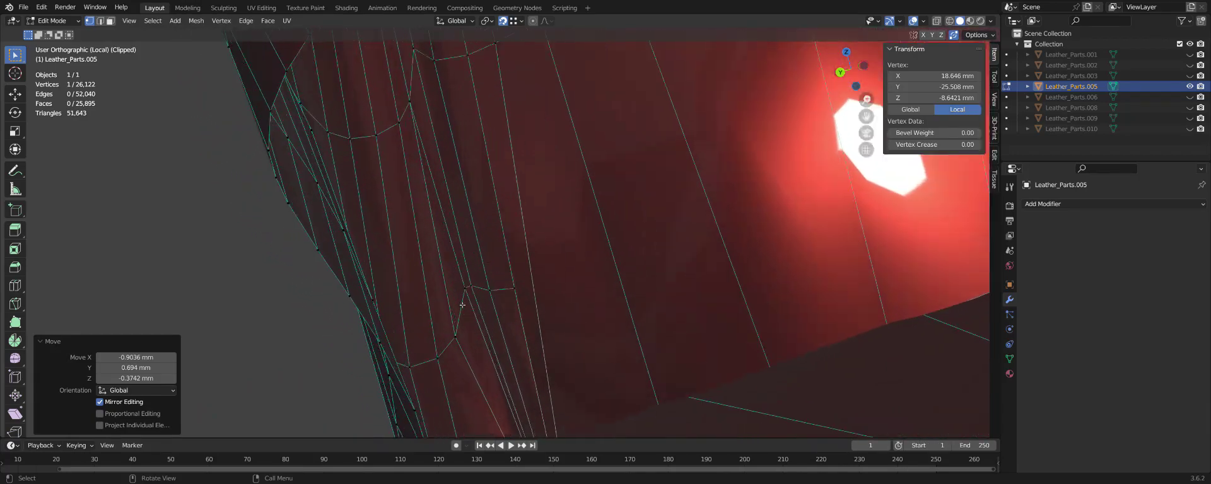
Snap three more stray vertices onto their neighbours, welding them with Auto Merge.
{"action": "left_click", "coordinate": [468, 278]}
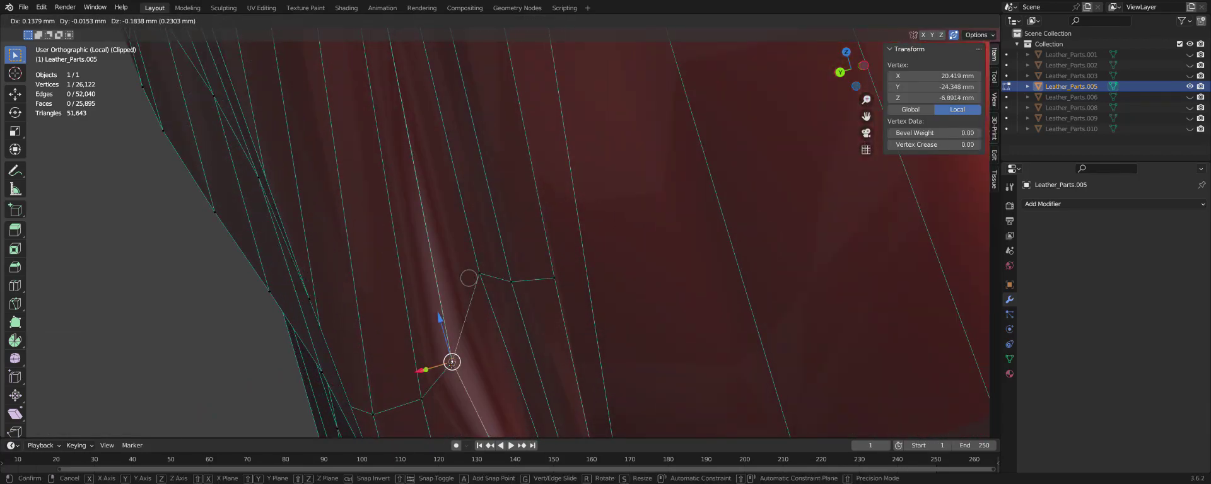
{"action": "left_click", "coordinate": [468, 278]}
{"action": "middle_click_drag", "start_coordinate": [468, 278], "coordinate": [519, 372]}
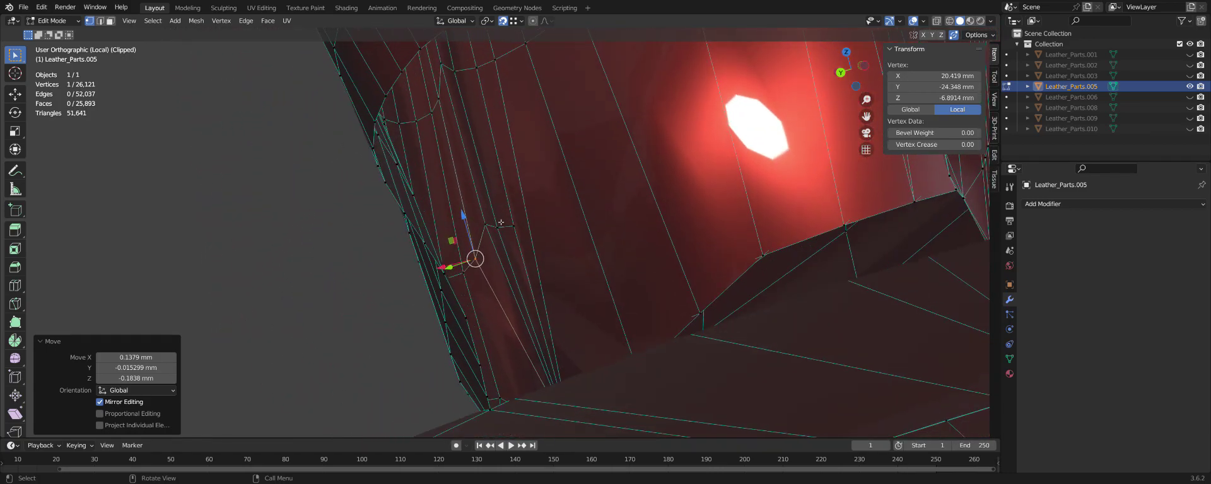
{"action": "scroll", "coordinate": [501, 223], "scroll_direction": "up", "scroll_amount": 2}
{"action": "key", "text": "g"}
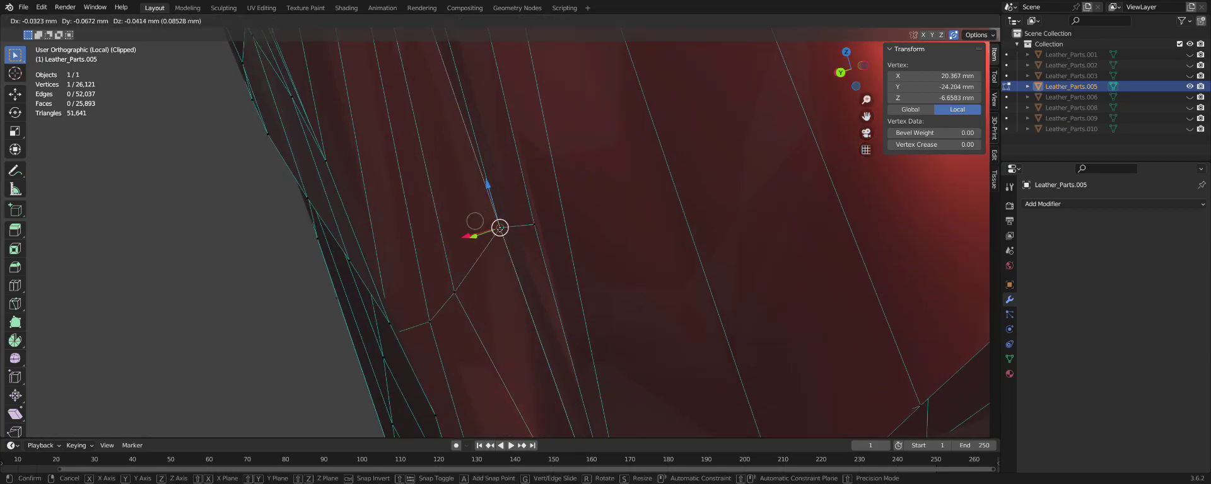
{"action": "left_click", "coordinate": [500, 229]}
{"action": "middle_click_drag", "start_coordinate": [499, 228], "coordinate": [422, 101]}
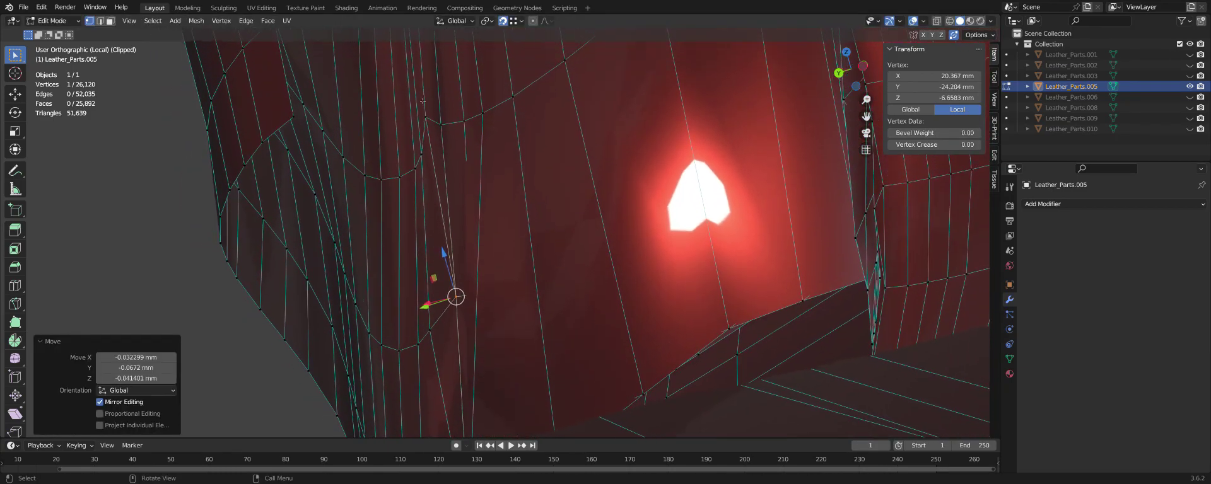
{"action": "key", "text": "g"}
{"action": "left_click", "coordinate": [435, 131]}
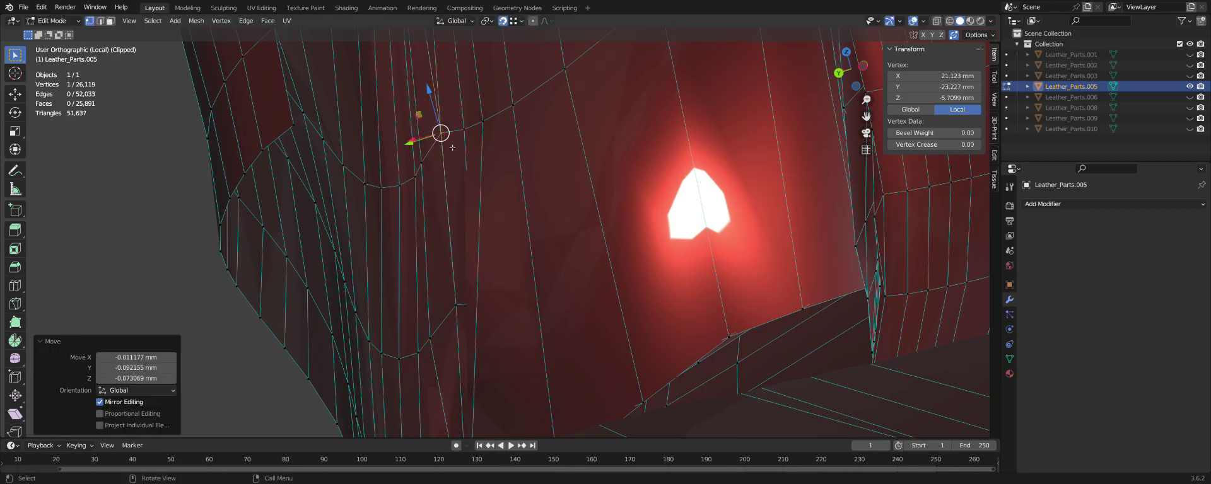
{"action": "mouse_move", "coordinate": [435, 132]}
{"action": "middle_mouse_down"}
{"action": "mouse_move", "coordinate": [454, 200]}
{"action": "mouse_move", "coordinate": [533, 271]}
{"action": "mouse_move", "coordinate": [479, 241]}
{"action": "mouse_move", "coordinate": [483, 250]}
{"action": "middle_mouse_up"}
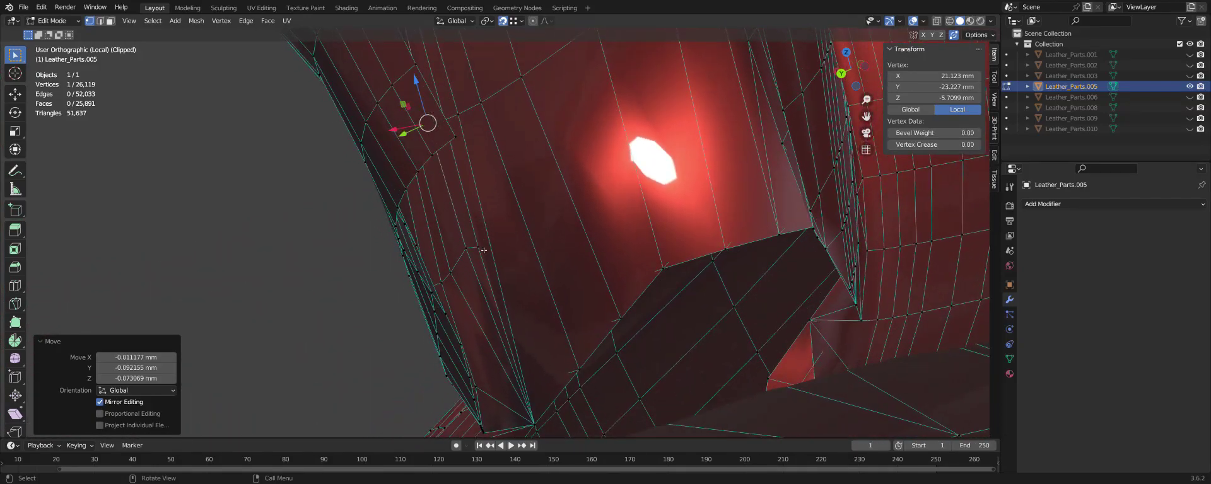
Select a shortest edge path along the hole's edge between two vertices.
{"action": "left_click", "coordinate": [480, 248]}
{"action": "left_click", "coordinate": [464, 114], "text": "ctrl"}
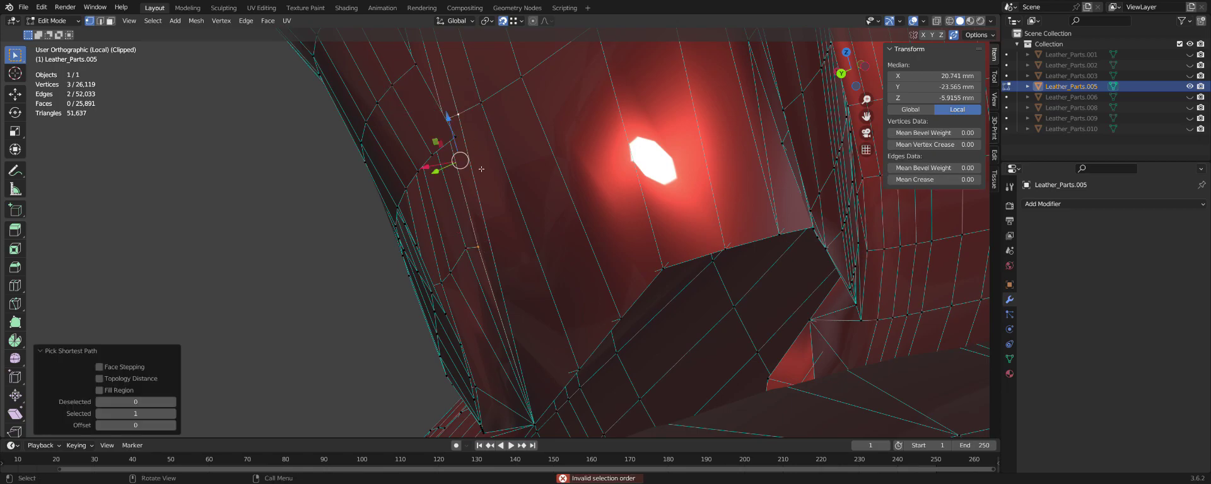
{"action": "middle_click_drag", "start_coordinate": [481, 169], "coordinate": [481, 184]}
{"action": "left_click", "coordinate": [469, 127]}
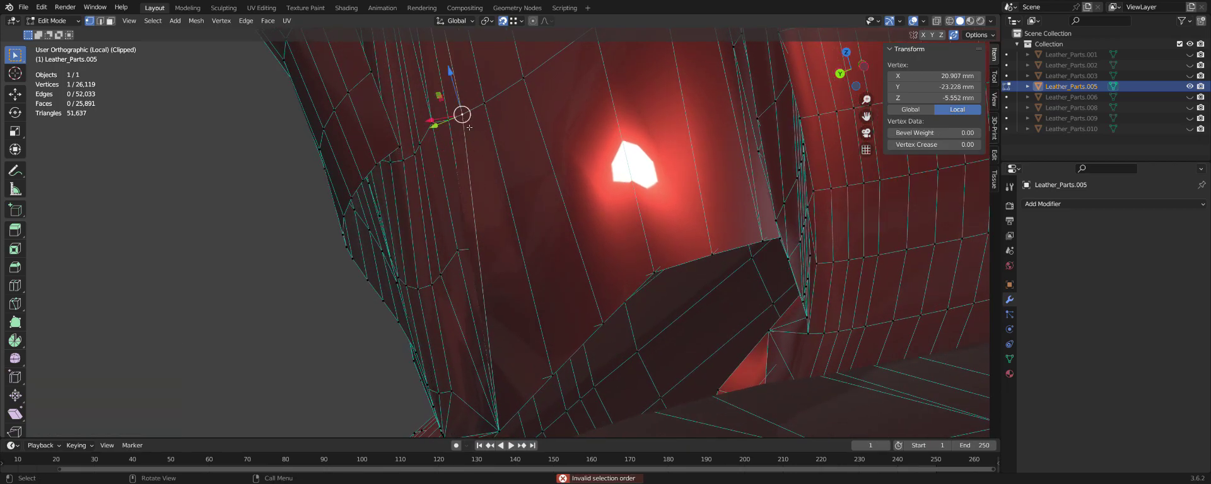
{"action": "left_click", "coordinate": [459, 251], "text": "ctrl"}
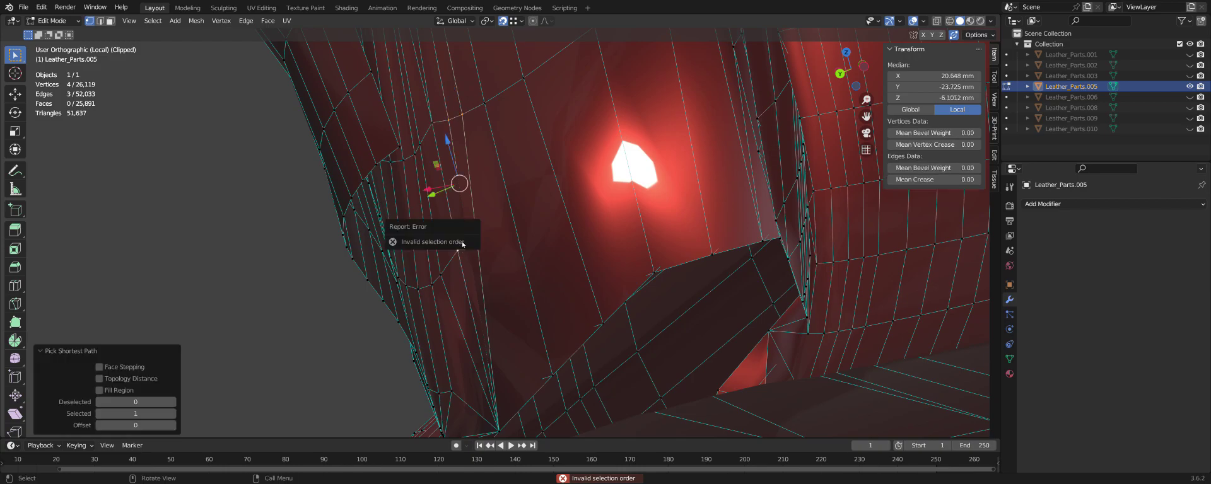
{"action": "middle_click_drag", "start_coordinate": [497, 254], "coordinate": [459, 125]}
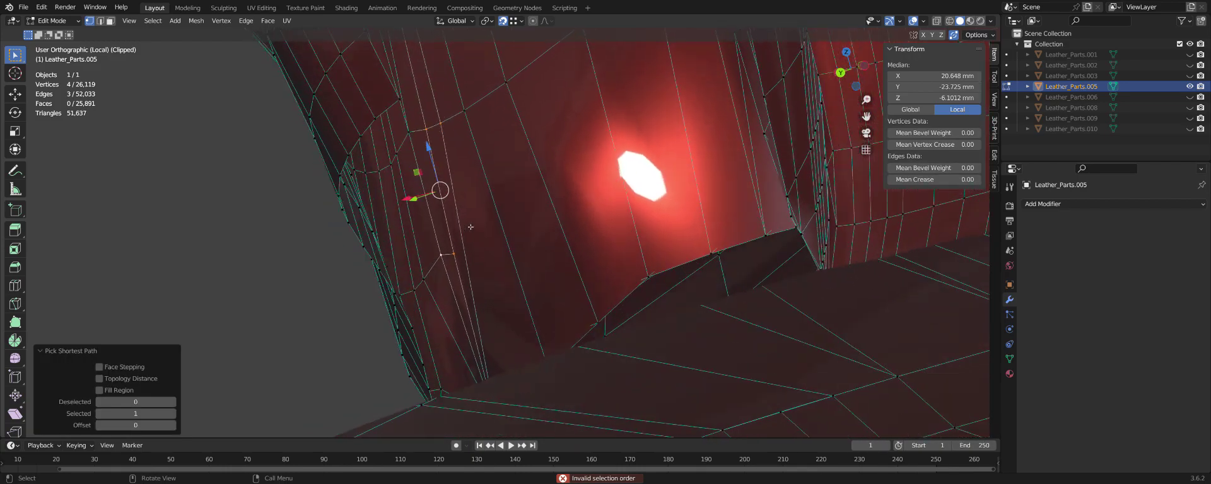
{"action": "left_click", "coordinate": [458, 125]}
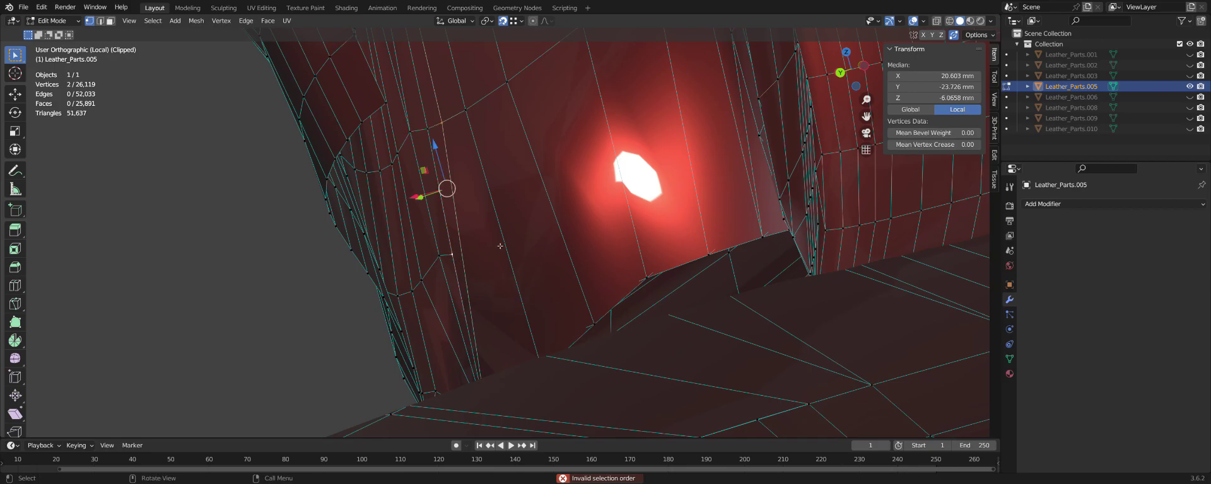
{"action": "mouse_move", "coordinate": [486, 241]}
{"action": "middle_mouse_down"}
{"action": "mouse_move", "coordinate": [495, 251]}
{"action": "mouse_move", "coordinate": [443, 282]}
{"action": "middle_mouse_up"}
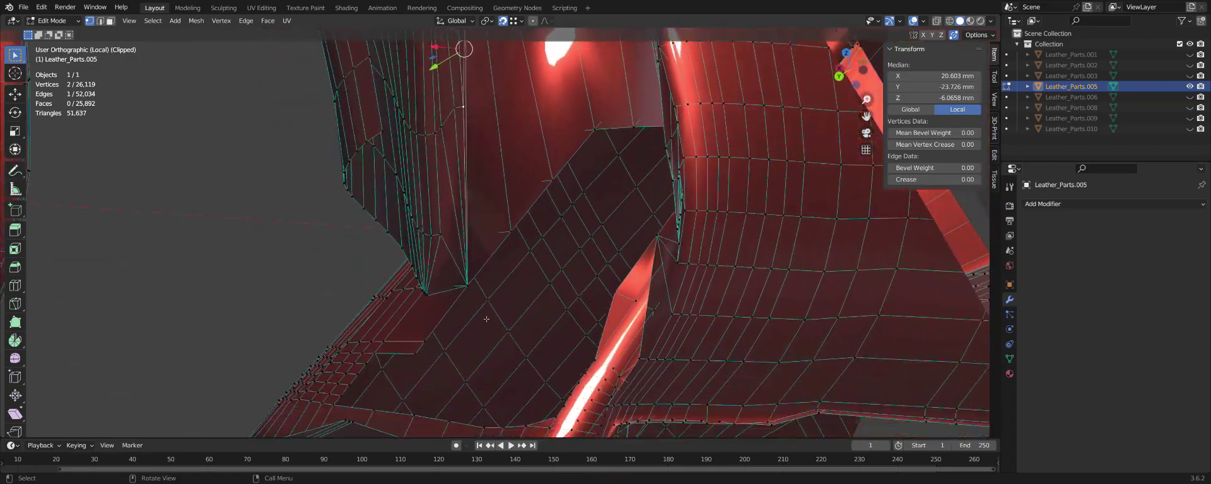
Merge a stray corner vertex and collapse a cluster of five close vertices at their centre.
{"action": "scroll", "coordinate": [444, 282], "scroll_direction": "up", "scroll_amount": 3}
{"action": "scroll", "coordinate": [414, 284], "scroll_direction": "up", "scroll_amount": 2}
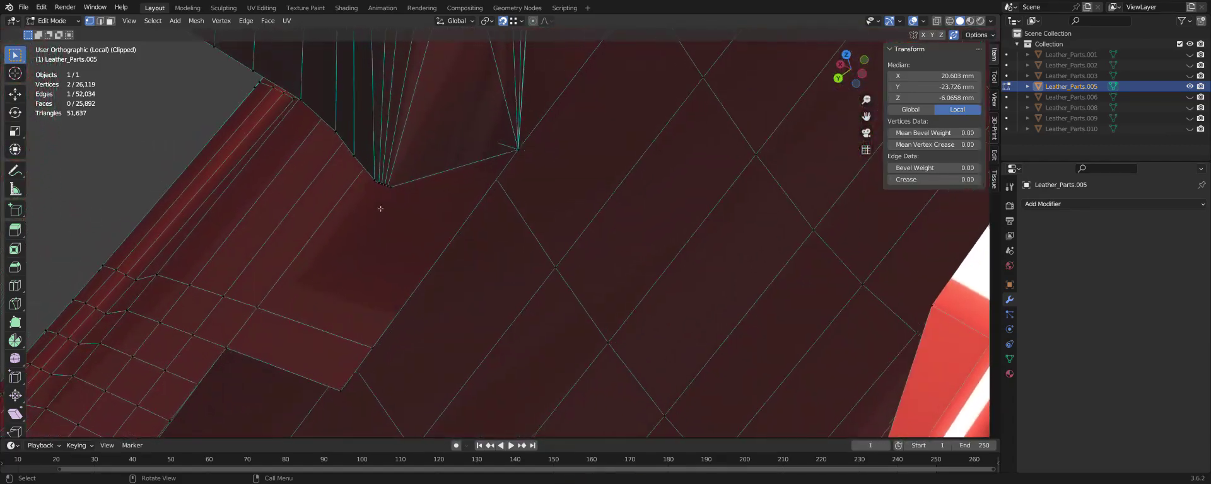
{"action": "scroll", "coordinate": [379, 203], "scroll_direction": "up", "scroll_amount": 1}
{"action": "scroll", "coordinate": [396, 196], "scroll_direction": "up", "scroll_amount": 2}
{"action": "scroll", "coordinate": [324, 150], "scroll_direction": "up", "scroll_amount": 1}
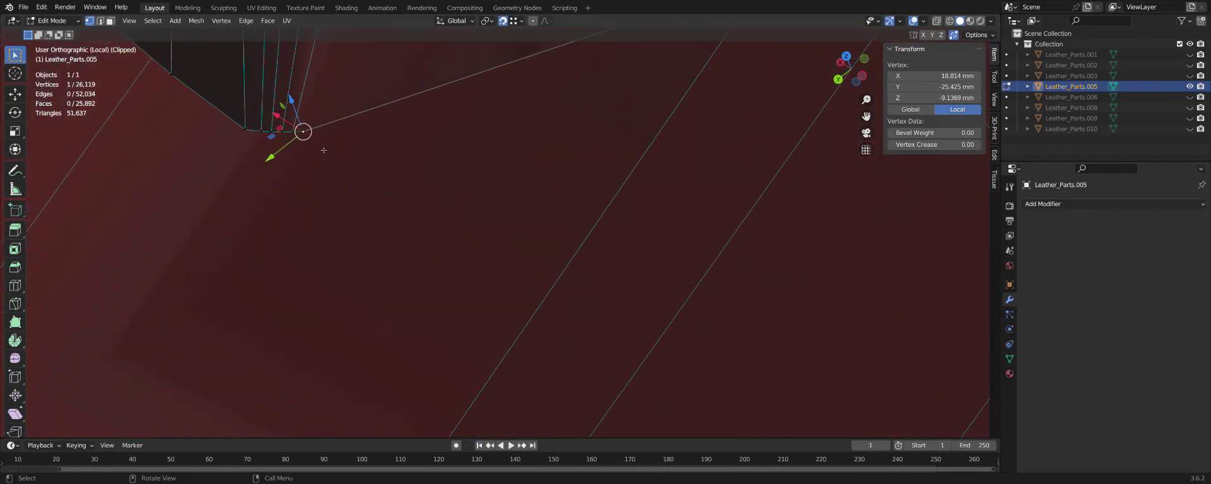
{"action": "left_click_drag", "start_coordinate": [303, 132], "coordinate": [292, 126]}
{"action": "mouse_move", "coordinate": [319, 168]}
{"action": "middle_mouse_down"}
{"action": "mouse_move", "coordinate": [358, 196]}
{"action": "mouse_move", "coordinate": [430, 172]}
{"action": "mouse_move", "coordinate": [419, 173]}
{"action": "middle_mouse_up"}
{"action": "left_click_drag", "start_coordinate": [487, 202], "coordinate": [491, 205]}
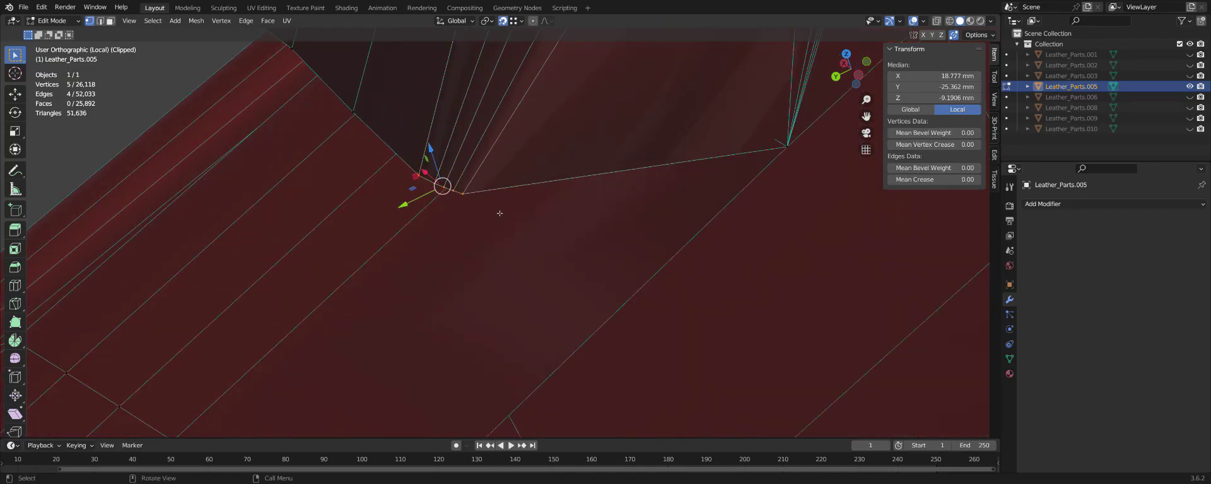
{"action": "left_click", "coordinate": [501, 202]}
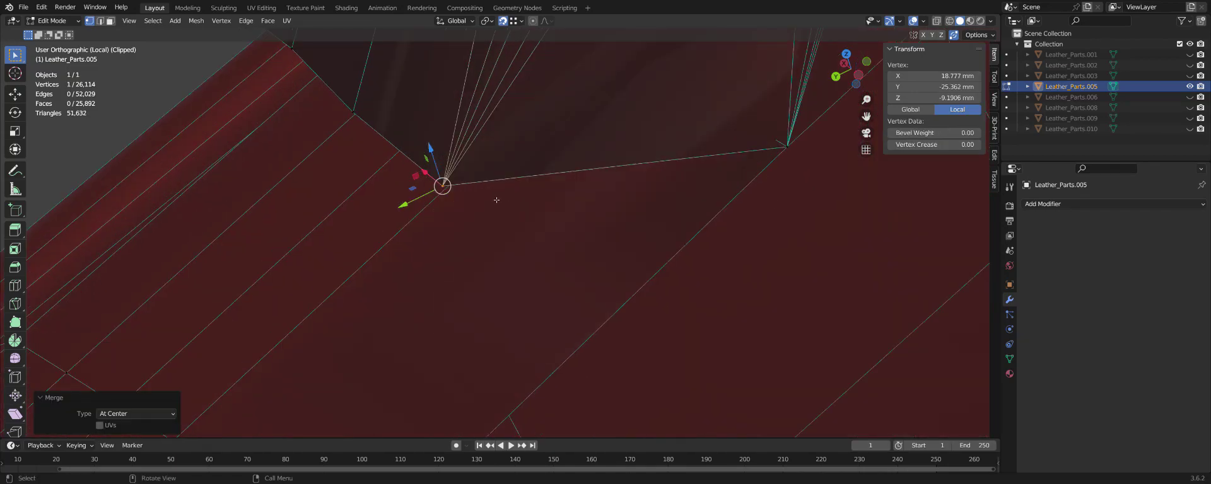
{"action": "mouse_move", "coordinate": [466, 167]}
{"action": "middle_mouse_down"}
{"action": "mouse_move", "coordinate": [496, 143]}
{"action": "mouse_move", "coordinate": [456, 297]}
{"action": "mouse_move", "coordinate": [488, 205]}
{"action": "mouse_move", "coordinate": [470, 208]}
{"action": "middle_mouse_up"}
Nudge the corner vertex into place and add the hole's other corner vertex to the selection.
{"action": "left_click", "coordinate": [457, 301]}
{"action": "key", "text": "g"}
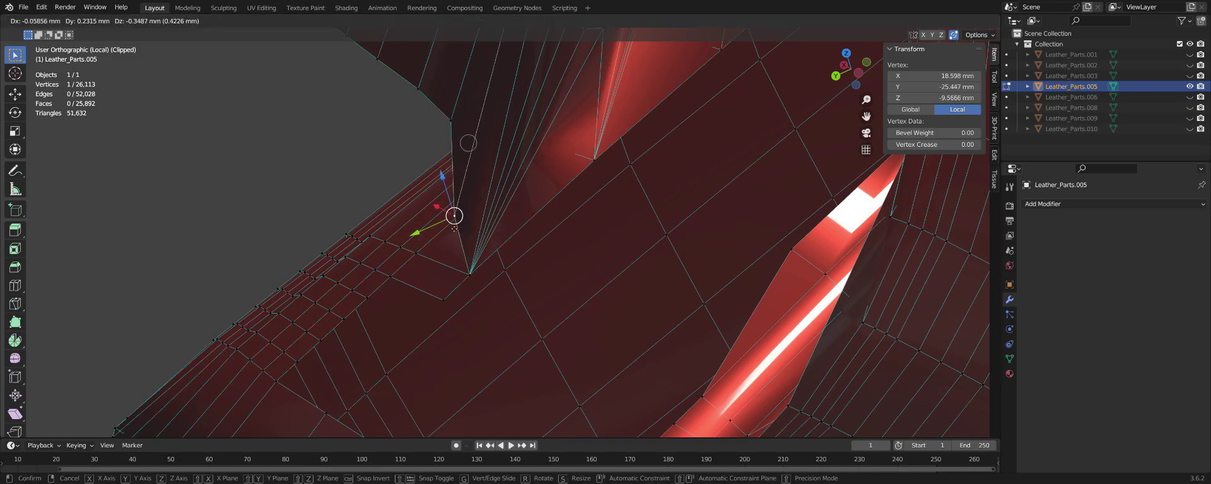
{"action": "left_click", "coordinate": [468, 143]}
{"action": "mouse_move", "coordinate": [468, 143]}
{"action": "middle_mouse_down"}
{"action": "mouse_move", "coordinate": [424, 309]}
{"action": "mouse_move", "coordinate": [404, 242]}
{"action": "middle_mouse_up"}
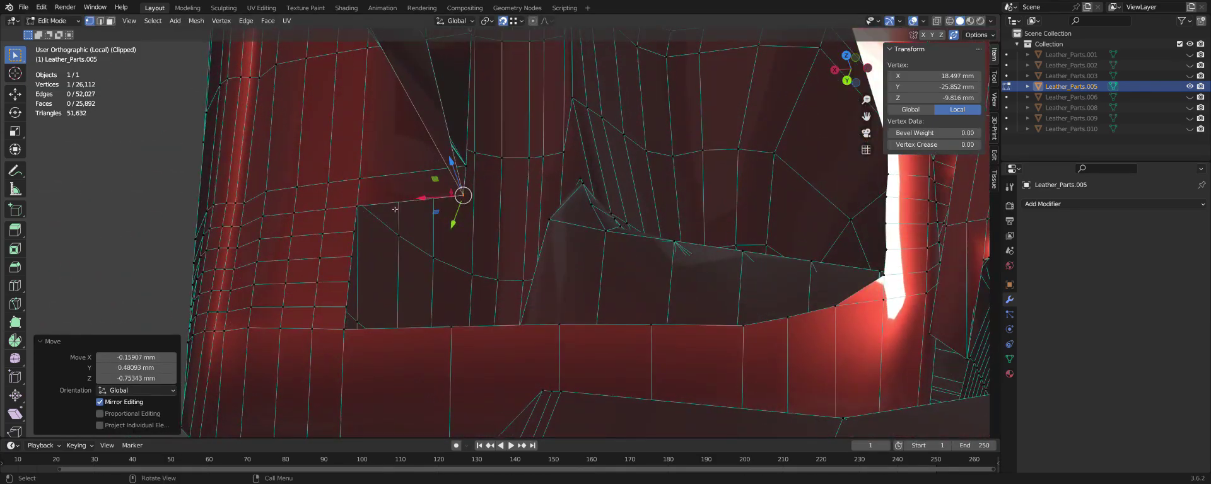
{"action": "left_click", "coordinate": [358, 205], "text": "ctrl"}
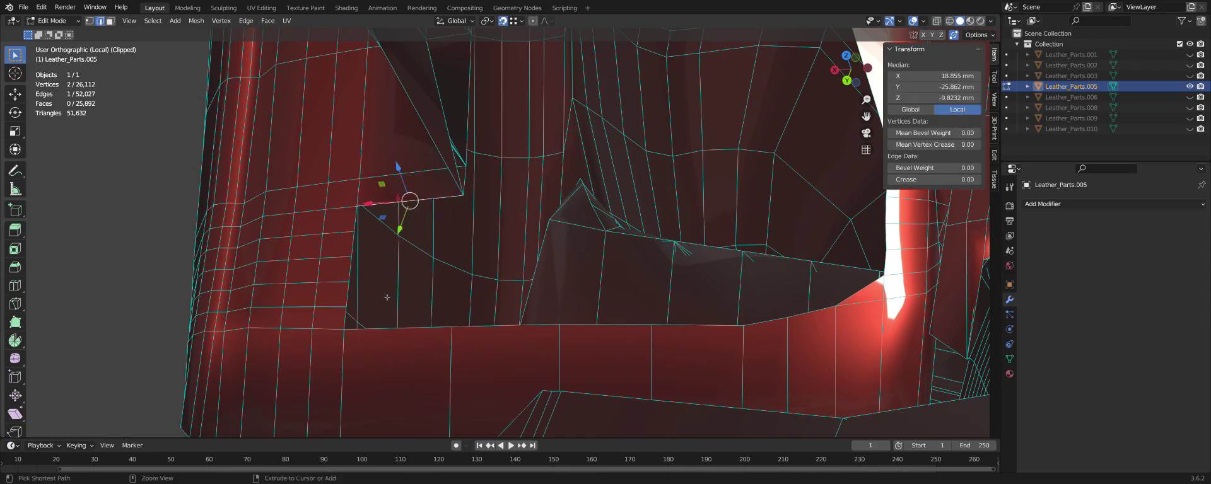
Select the hole's border edges and fill the square hole with a new face.
{"action": "left_click", "coordinate": [388, 328], "text": "ctrl"}
{"action": "key", "text": "ctrl+z"}
{"action": "key", "text": "f"}
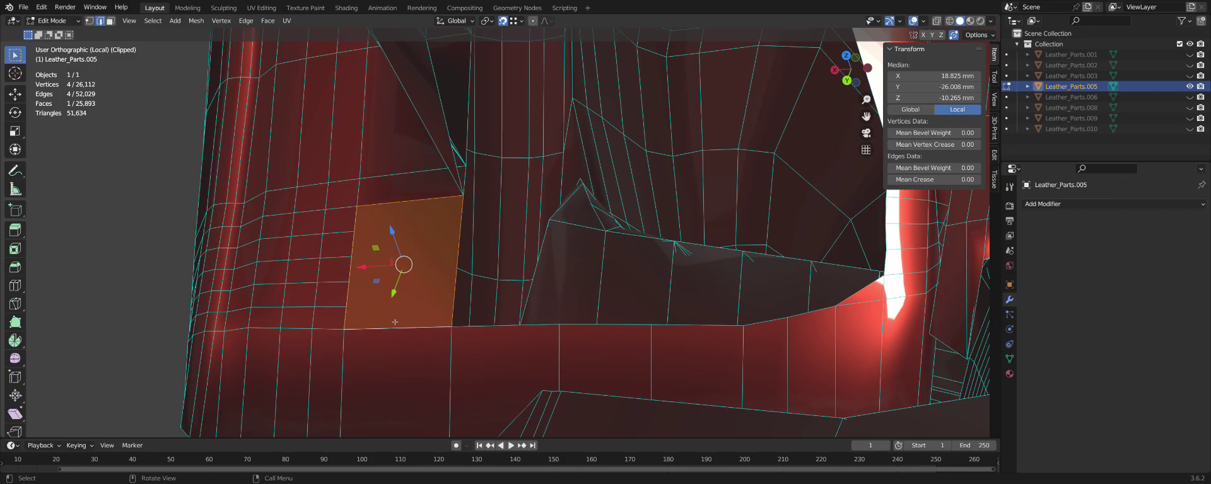
{"action": "middle_click_drag", "start_coordinate": [464, 254], "coordinate": [353, 307]}
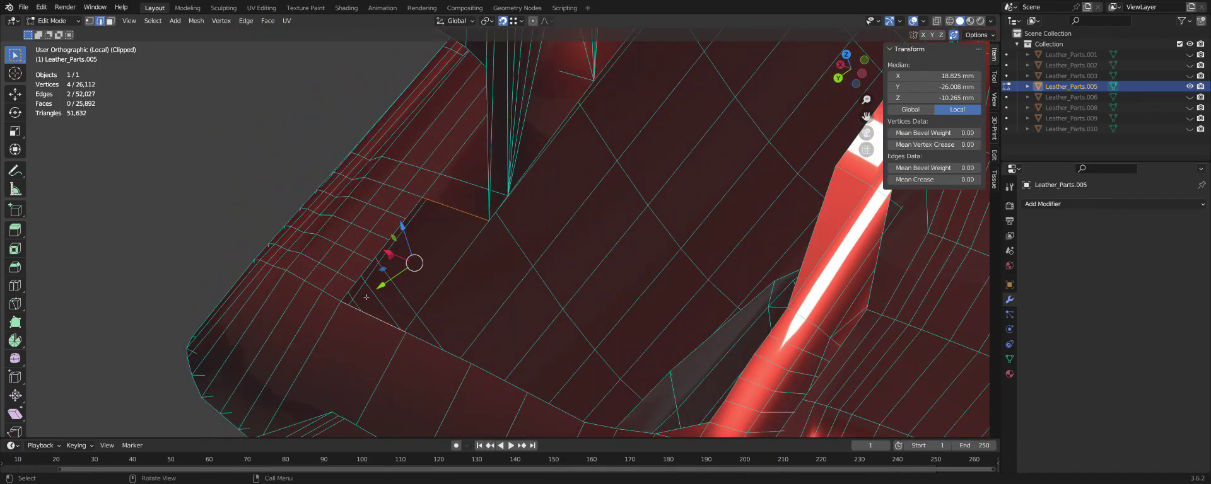
{"action": "left_click", "coordinate": [459, 217]}
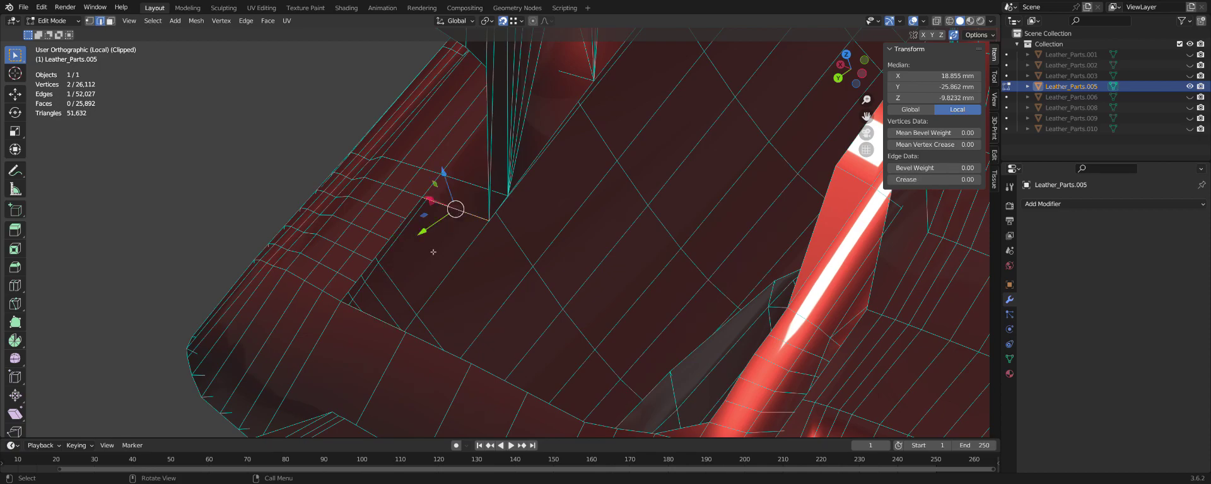
{"action": "left_click", "coordinate": [377, 319], "text": "ctrl"}
{"action": "key", "text": "f"}
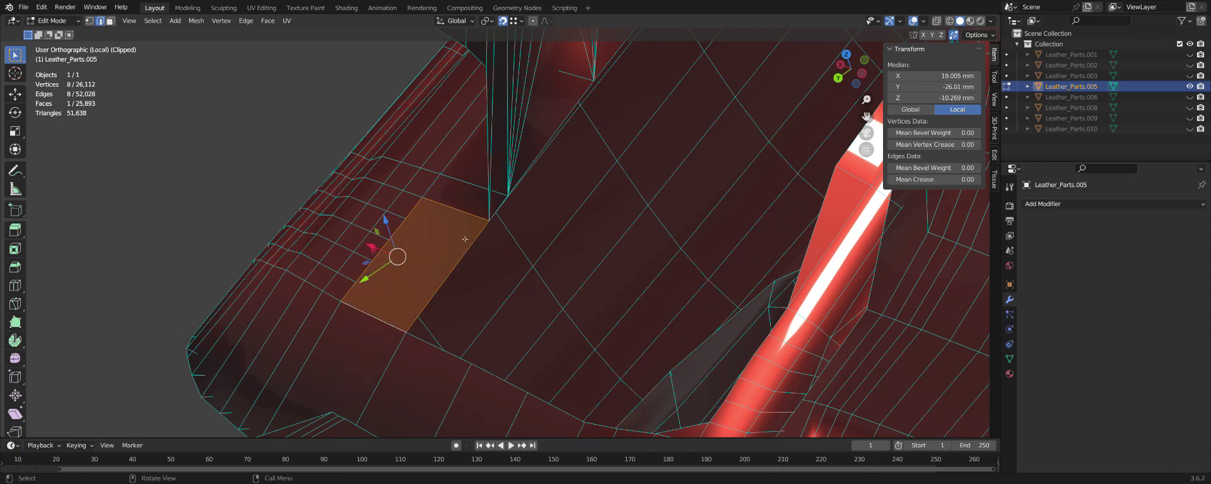
Select the stray vertex beside the new face and begin moving it.
{"action": "scroll", "coordinate": [465, 239], "scroll_direction": "up", "scroll_amount": 3}
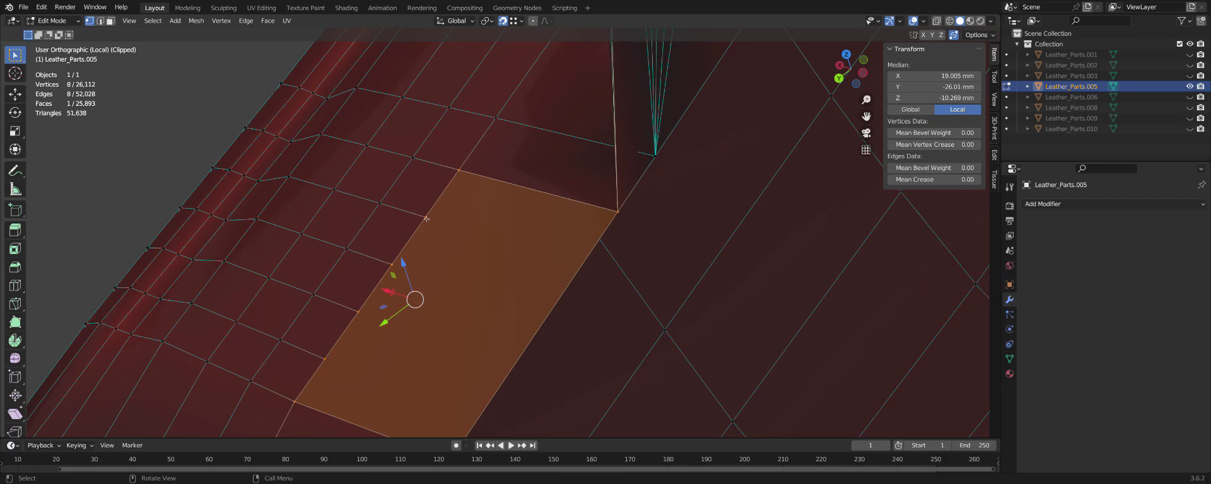
{"action": "left_click", "coordinate": [426, 219]}
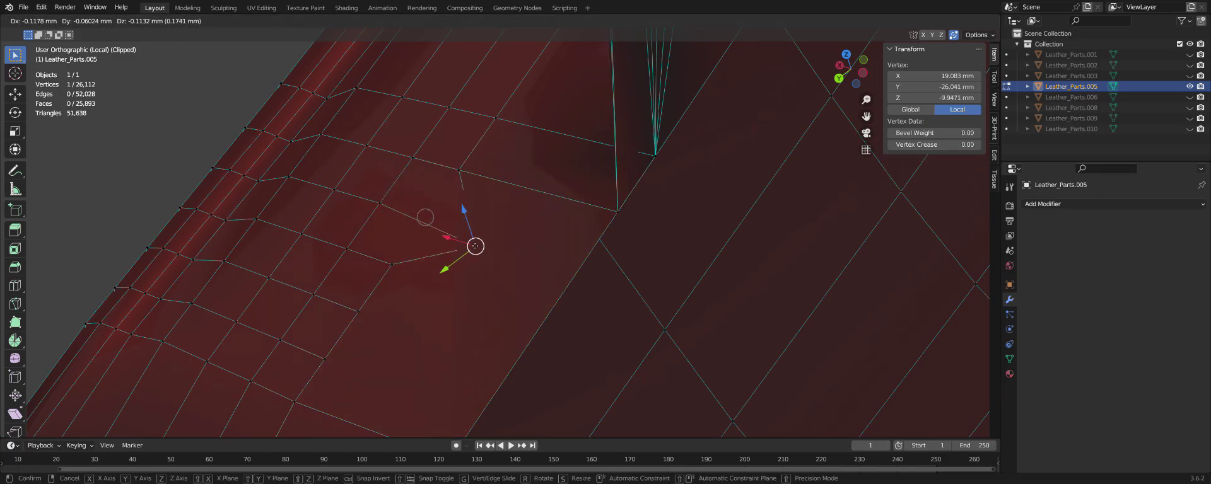
{"action": "left_click", "coordinate": [425, 218]}
{"action": "mouse_move", "coordinate": [425, 218]}
{"action": "middle_mouse_down"}
{"action": "mouse_move", "coordinate": [457, 254]}
{"action": "mouse_move", "coordinate": [462, 195]}
{"action": "mouse_move", "coordinate": [417, 223]}
{"action": "mouse_move", "coordinate": [480, 161]}
{"action": "middle_mouse_up"}
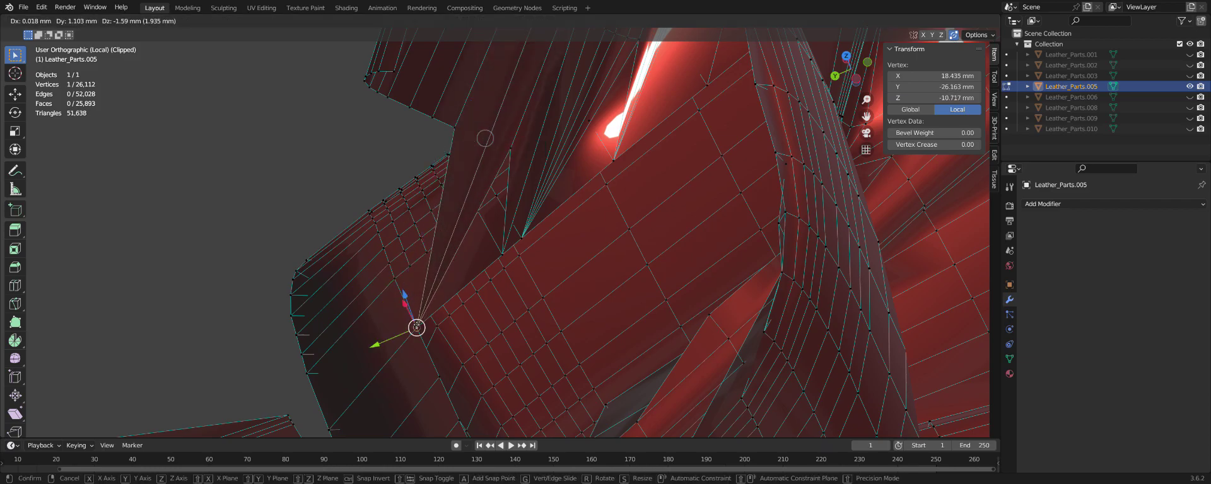
Drop two stray vertices onto neighbouring vertices so they merge.
{"action": "left_click", "coordinate": [417, 327]}
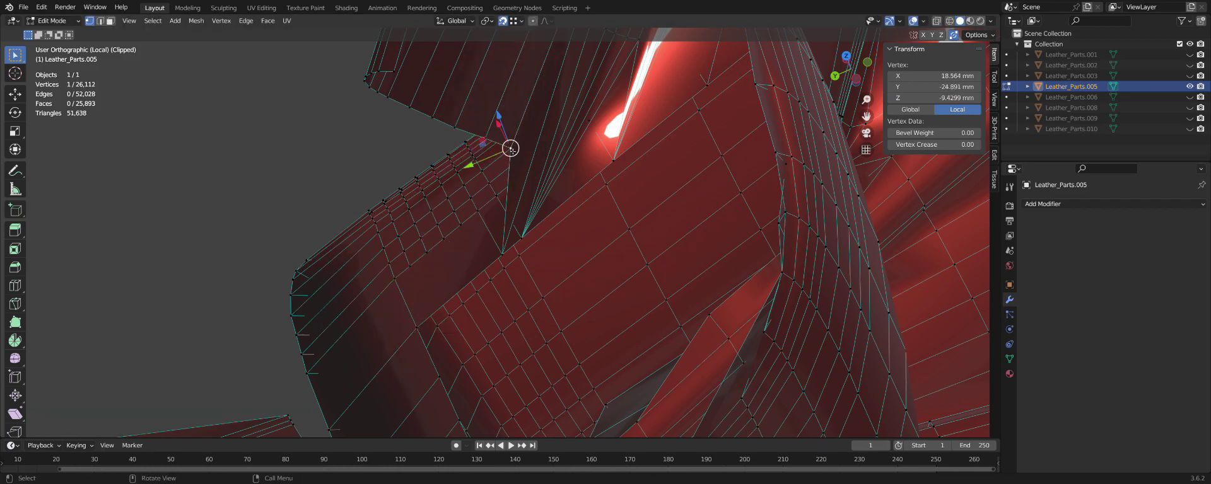
{"action": "left_click_drag", "start_coordinate": [512, 147], "coordinate": [434, 265]}
{"action": "left_click_drag", "start_coordinate": [424, 324], "coordinate": [424, 324]}
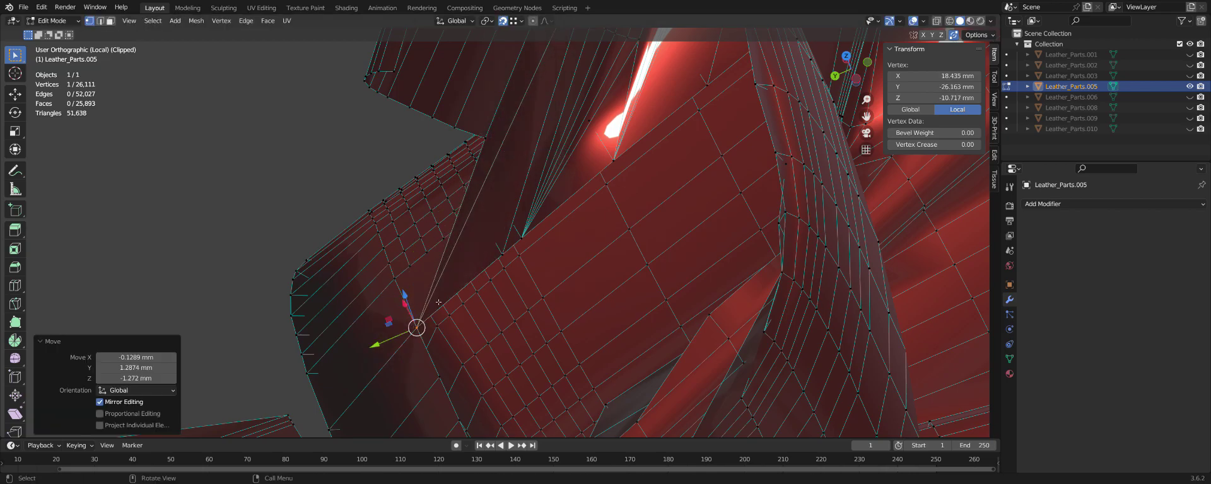
{"action": "left_click", "coordinate": [485, 140]}
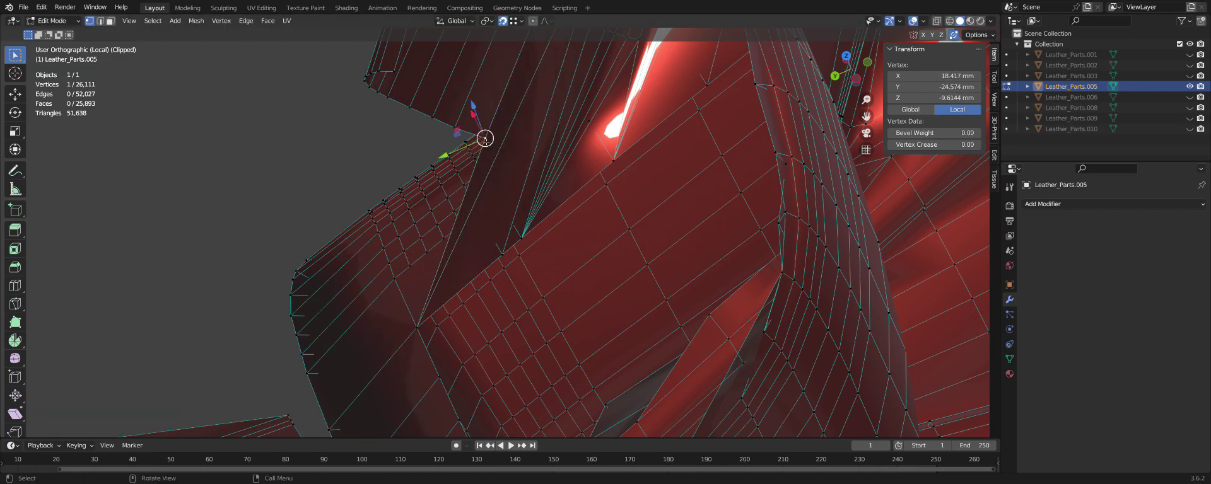
{"action": "left_click_drag", "start_coordinate": [439, 377], "coordinate": [439, 367]}
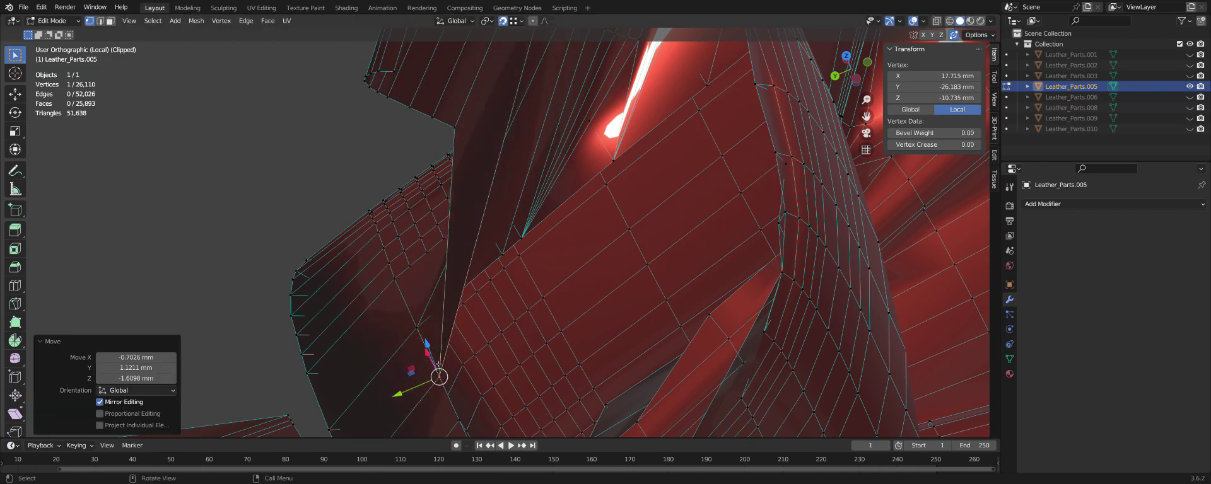
Move two more stray vertices onto their neighbours, leaving 26,108 vertices.
{"action": "left_click", "coordinate": [454, 128]}
{"action": "middle_click_drag", "start_coordinate": [456, 128], "coordinate": [479, 138]}
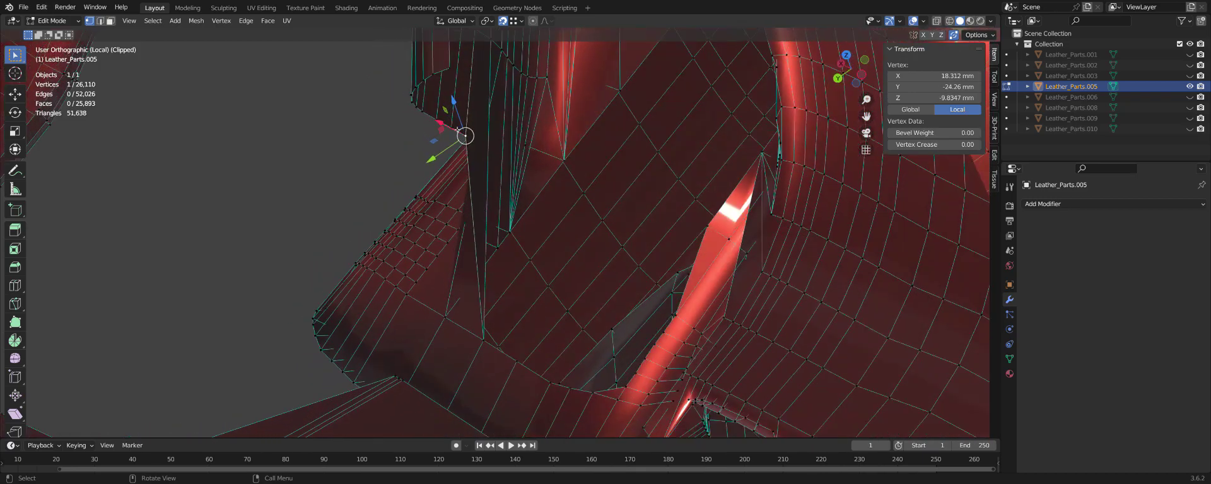
{"action": "key", "text": "g"}
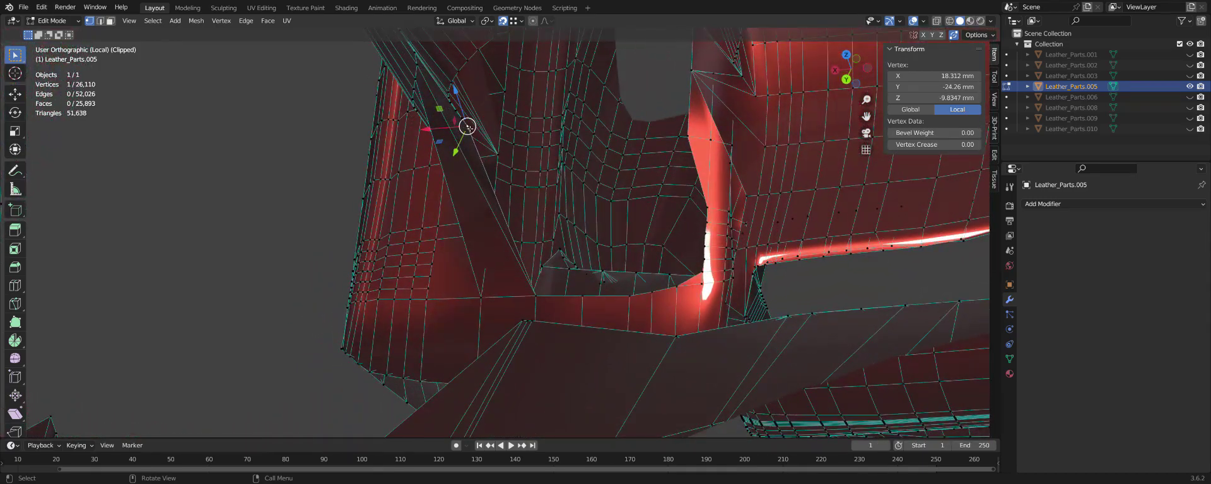
{"action": "left_click", "coordinate": [591, 301]}
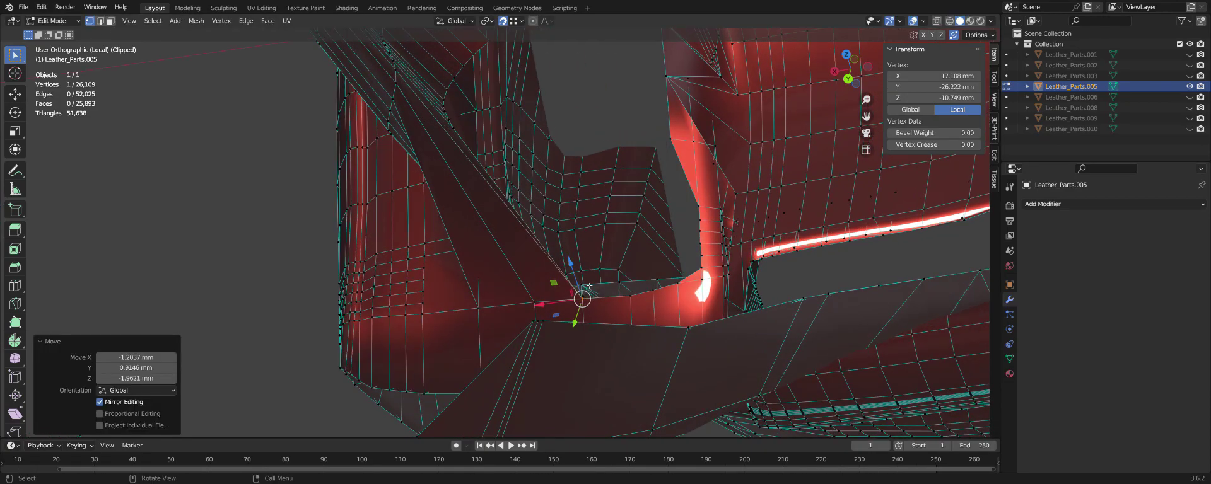
{"action": "middle_click_drag", "start_coordinate": [583, 290], "coordinate": [438, 171]}
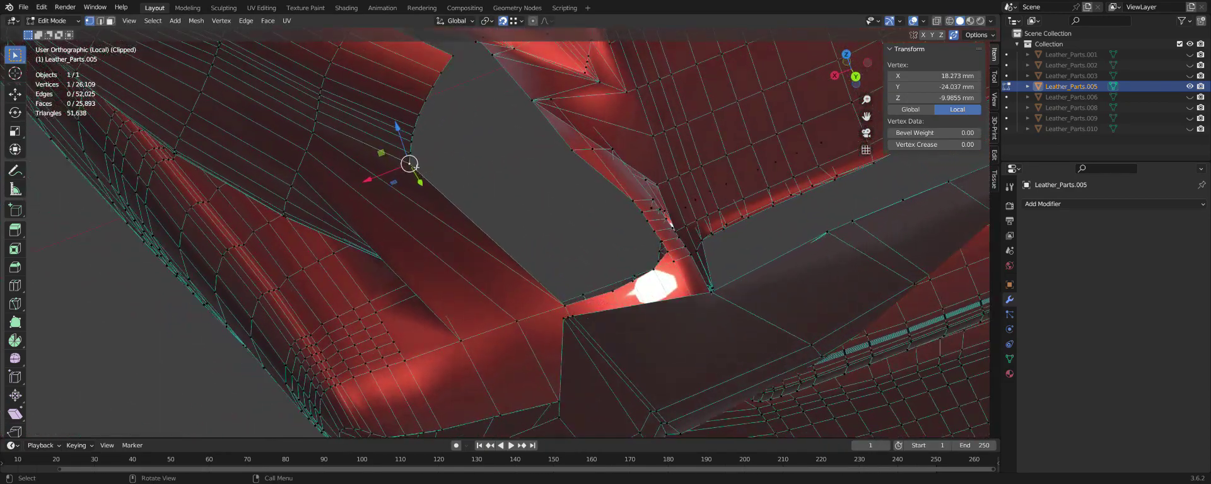
{"action": "left_click", "coordinate": [617, 297]}
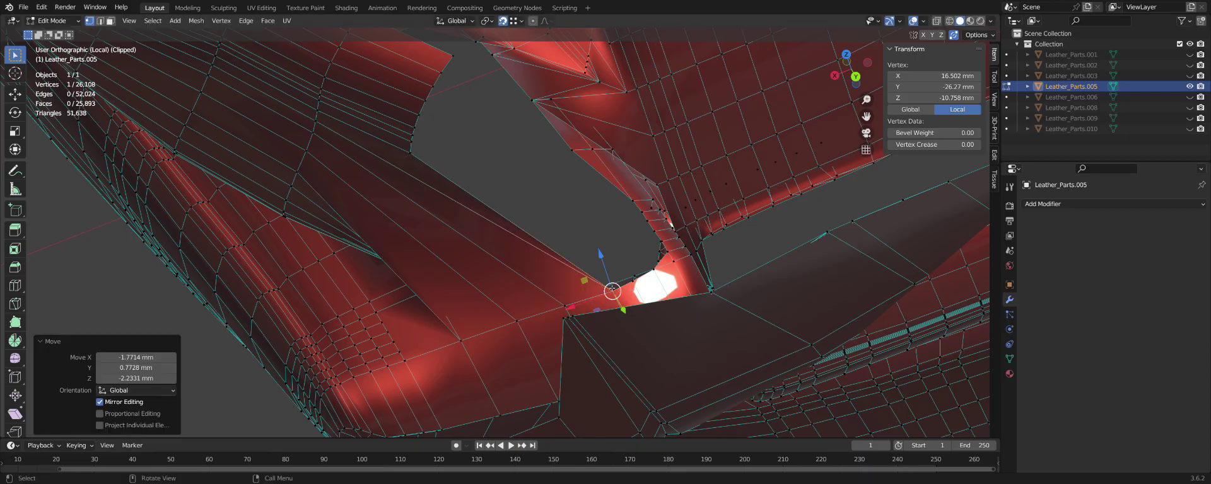
{"action": "mouse_move", "coordinate": [617, 297]}
{"action": "middle_mouse_down"}
{"action": "mouse_move", "coordinate": [567, 257]}
{"action": "mouse_move", "coordinate": [517, 295]}
{"action": "mouse_move", "coordinate": [619, 341]}
{"action": "mouse_move", "coordinate": [485, 284]}
{"action": "middle_mouse_up"}
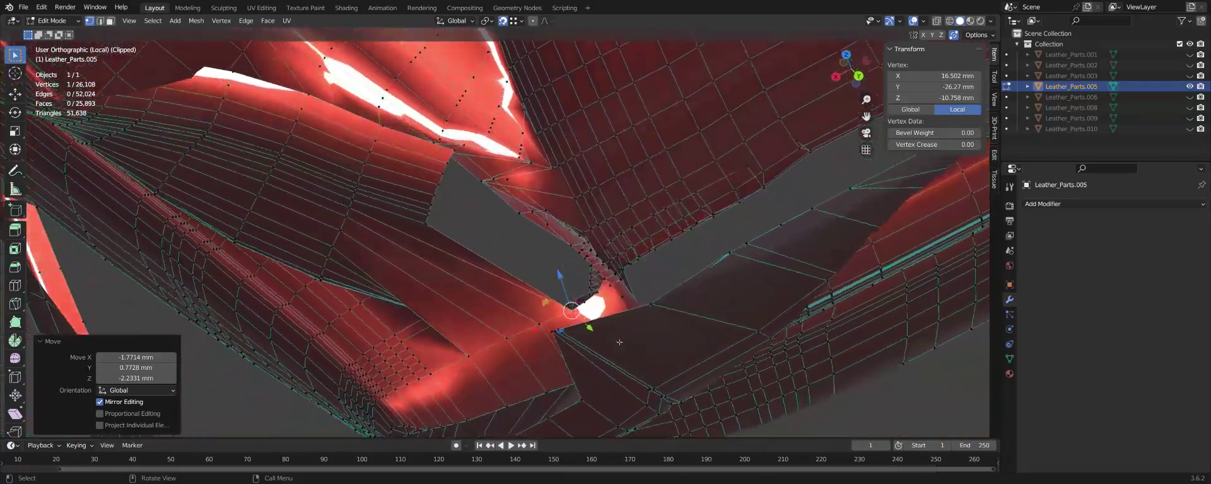
Zoom out and orbit around the leather part to inspect the repaired areas.
{"action": "scroll", "coordinate": [486, 284], "scroll_direction": "down", "scroll_amount": 3}
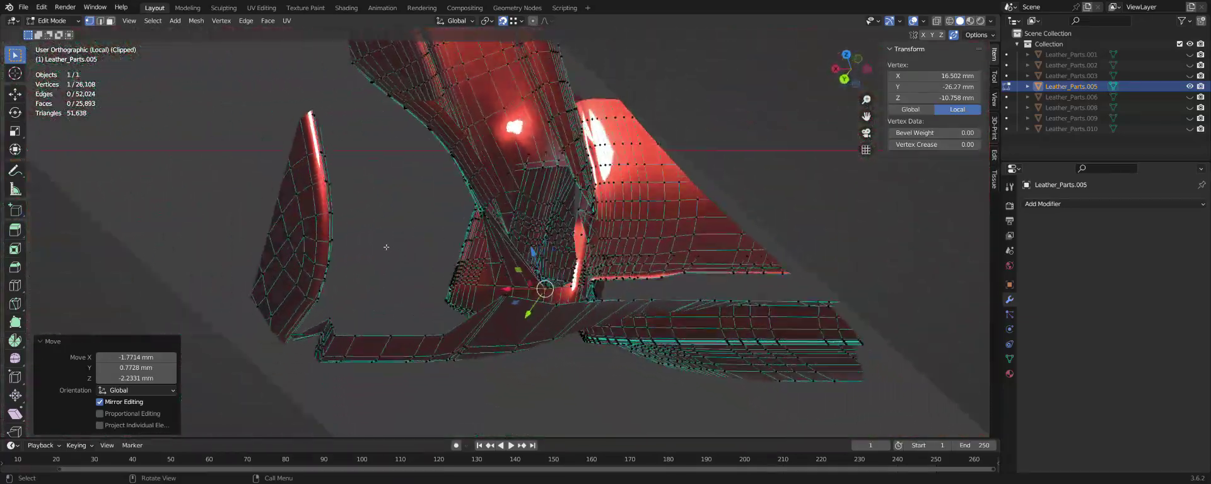
{"action": "middle_click_drag", "start_coordinate": [486, 284], "coordinate": [530, 248]}
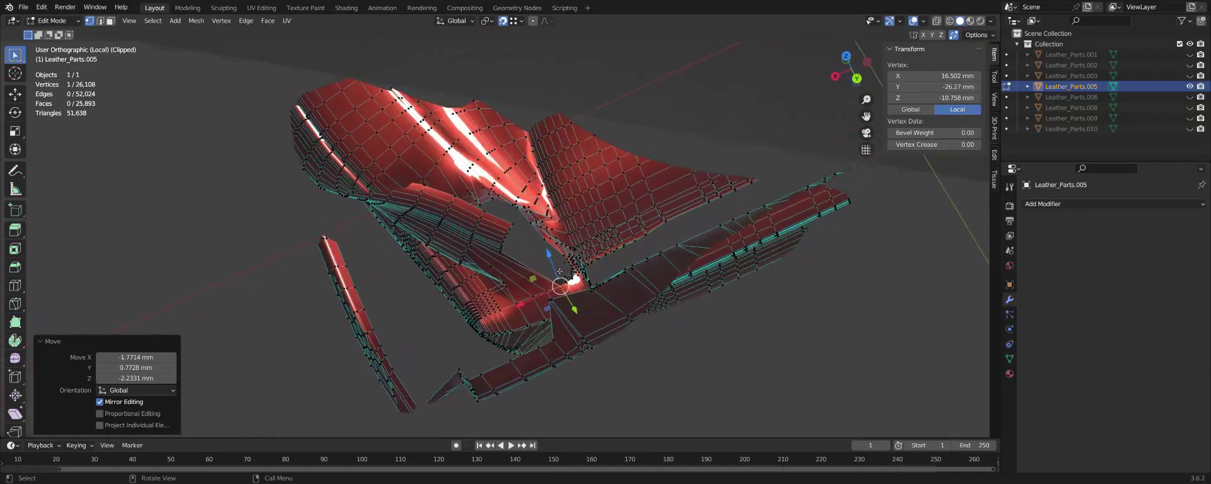
{"action": "scroll", "coordinate": [432, 198], "scroll_direction": "up", "scroll_amount": 3}
{"action": "mouse_move", "coordinate": [433, 198]}
{"action": "middle_mouse_down"}
{"action": "mouse_move", "coordinate": [552, 199]}
{"action": "mouse_move", "coordinate": [685, 171]}
{"action": "middle_mouse_up"}
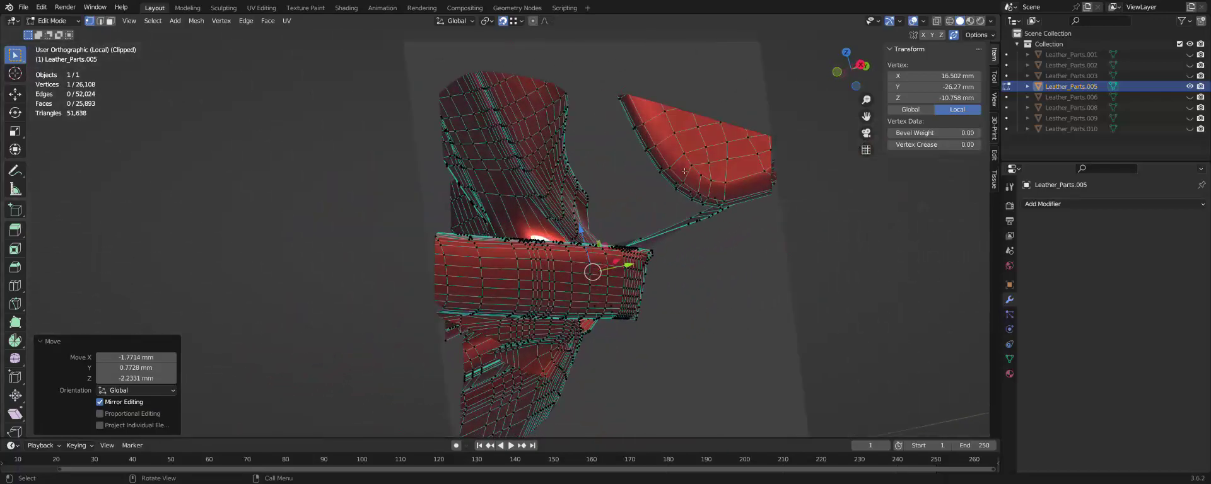
{"action": "mouse_move", "coordinate": [643, 289]}
{"action": "middle_mouse_down"}
{"action": "mouse_move", "coordinate": [660, 313]}
{"action": "mouse_move", "coordinate": [601, 307]}
{"action": "mouse_move", "coordinate": [719, 139]}
{"action": "middle_mouse_up"}
{"action": "scroll", "coordinate": [670, 331], "scroll_direction": "up", "scroll_amount": 4}
{"action": "scroll", "coordinate": [649, 321], "scroll_direction": "up", "scroll_amount": 3}
Nudge one seam vertex to X 15.382, Y -26.831, Z -10.368 mm.
{"action": "left_click_drag", "start_coordinate": [719, 139], "coordinate": [727, 125]}
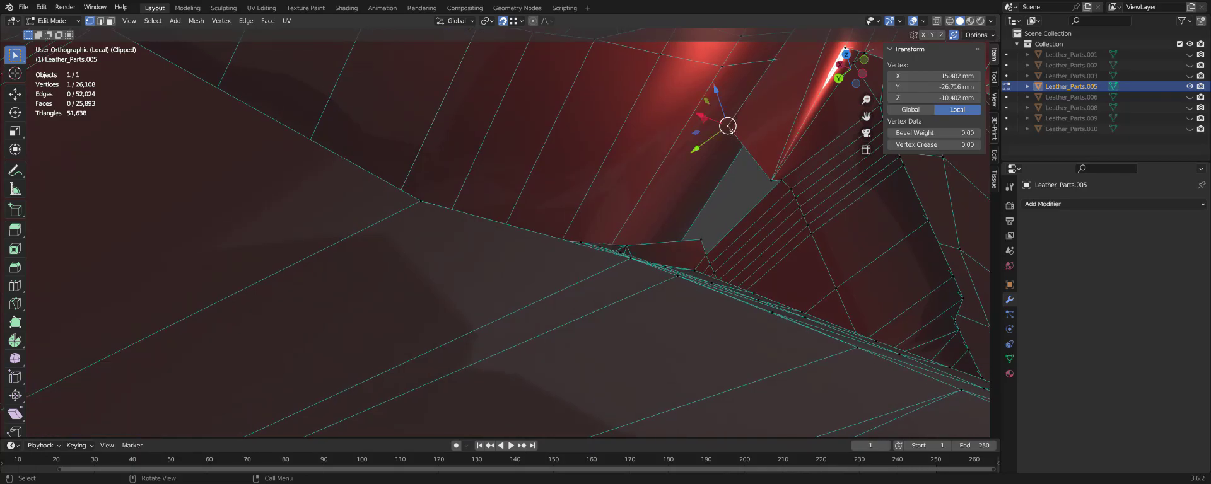
{"action": "left_click_drag", "start_coordinate": [761, 157], "coordinate": [760, 156]}
{"action": "mouse_move", "coordinate": [760, 156]}
{"action": "middle_mouse_down"}
{"action": "mouse_move", "coordinate": [737, 153]}
{"action": "mouse_move", "coordinate": [597, 221]}
{"action": "mouse_move", "coordinate": [612, 236]}
{"action": "middle_mouse_up"}
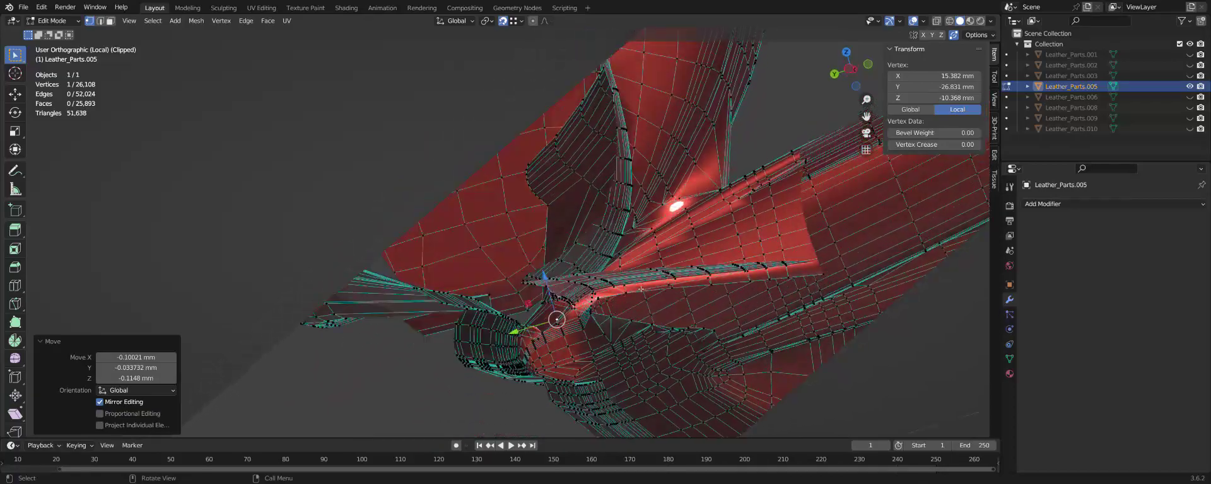
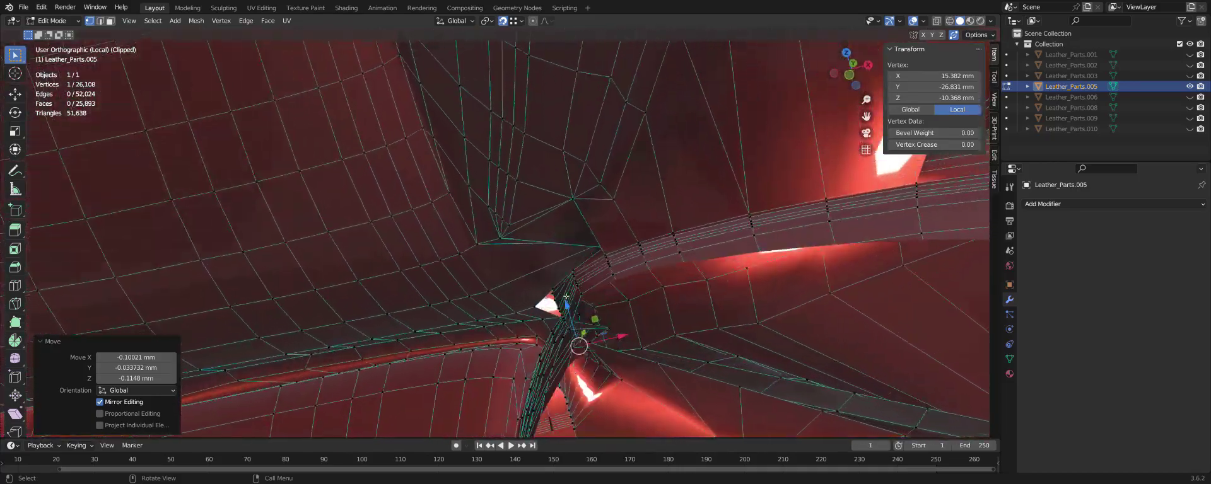
Weld the first few stray vertices by the seat's seam gap onto their neighbours.
{"action": "key", "text": "ctrl+z"}
{"action": "mouse_move", "coordinate": [565, 297]}
{"action": "middle_mouse_down"}
{"action": "mouse_move", "coordinate": [596, 323]}
{"action": "mouse_move", "coordinate": [582, 283]}
{"action": "mouse_move", "coordinate": [555, 263]}
{"action": "middle_mouse_up"}
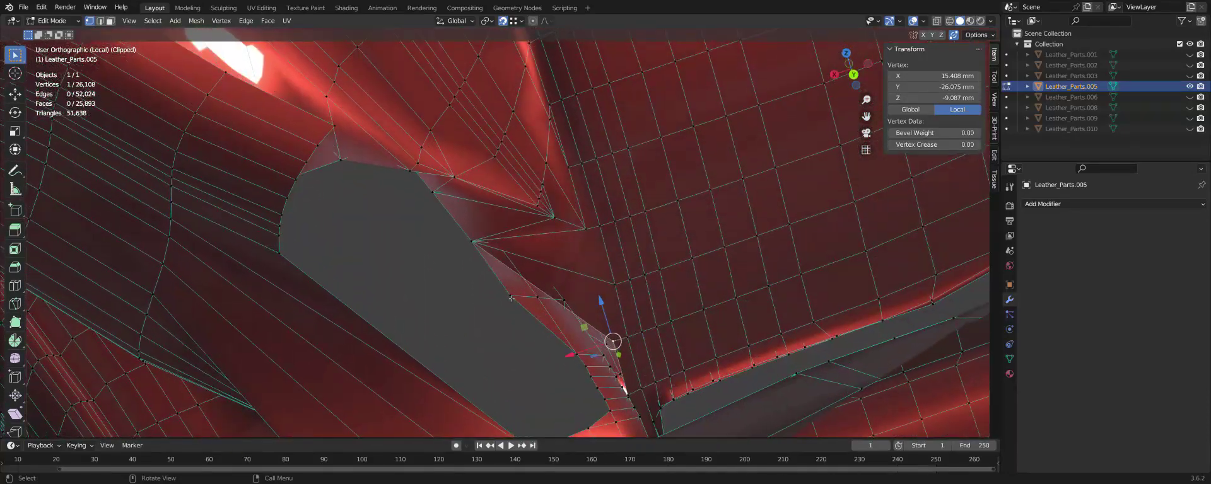
{"action": "left_click_drag", "start_coordinate": [510, 296], "coordinate": [545, 304]}
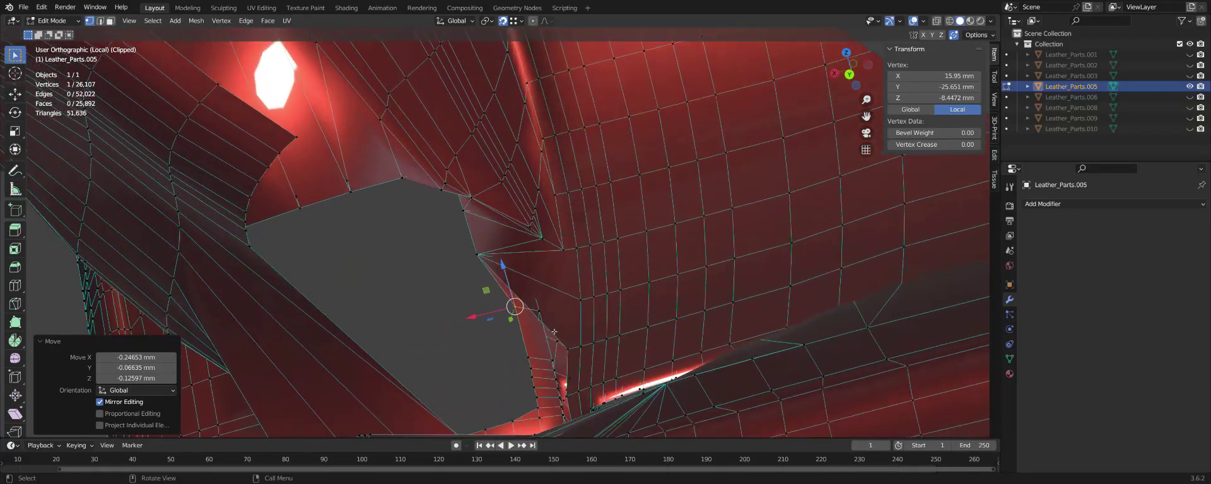
{"action": "left_click", "coordinate": [586, 359]}
{"action": "middle_click_drag", "start_coordinate": [586, 360], "coordinate": [588, 362]}
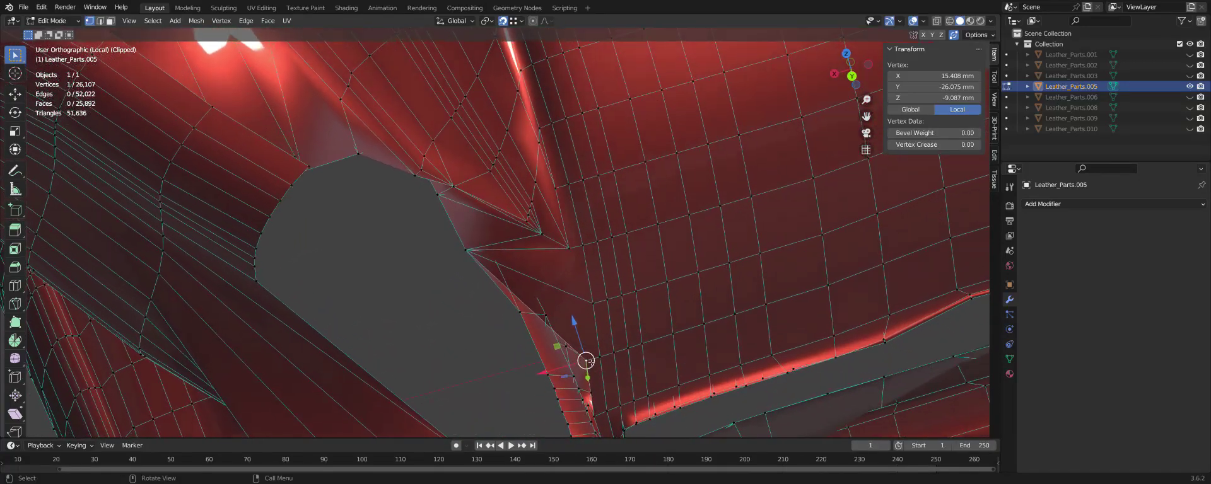
{"action": "left_click", "coordinate": [532, 311]}
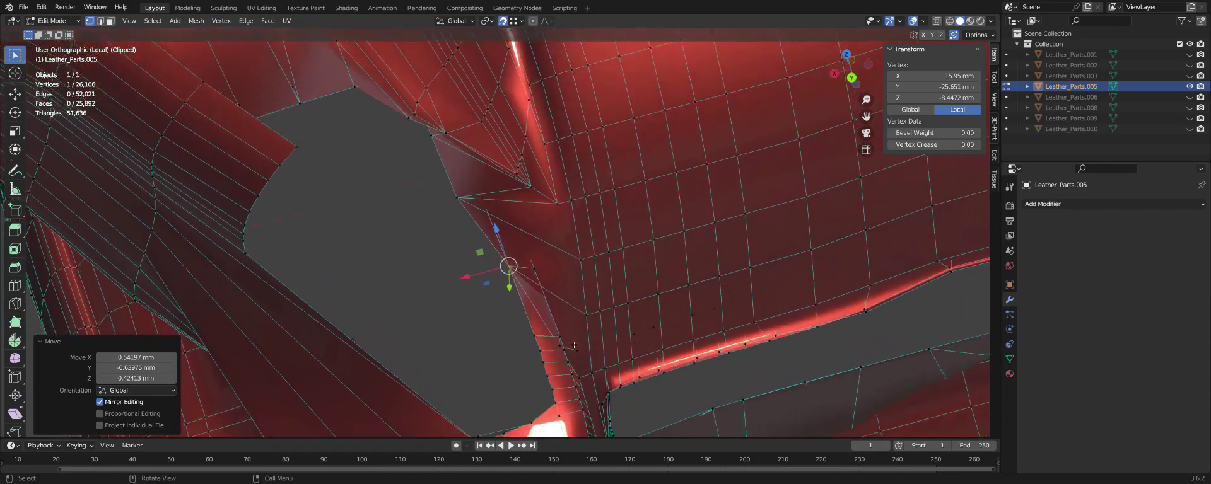
{"action": "left_click", "coordinate": [573, 345]}
{"action": "mouse_move", "coordinate": [574, 345]}
{"action": "middle_mouse_down"}
{"action": "mouse_move", "coordinate": [562, 342]}
{"action": "mouse_move", "coordinate": [563, 366]}
{"action": "mouse_move", "coordinate": [560, 261]}
{"action": "mouse_move", "coordinate": [548, 275]}
{"action": "mouse_move", "coordinate": [577, 269]}
{"action": "middle_mouse_up"}
{"action": "left_click", "coordinate": [563, 365]}
{"action": "left_click", "coordinate": [562, 366]}
{"action": "scroll", "coordinate": [579, 260], "scroll_direction": "up", "scroll_amount": 5}
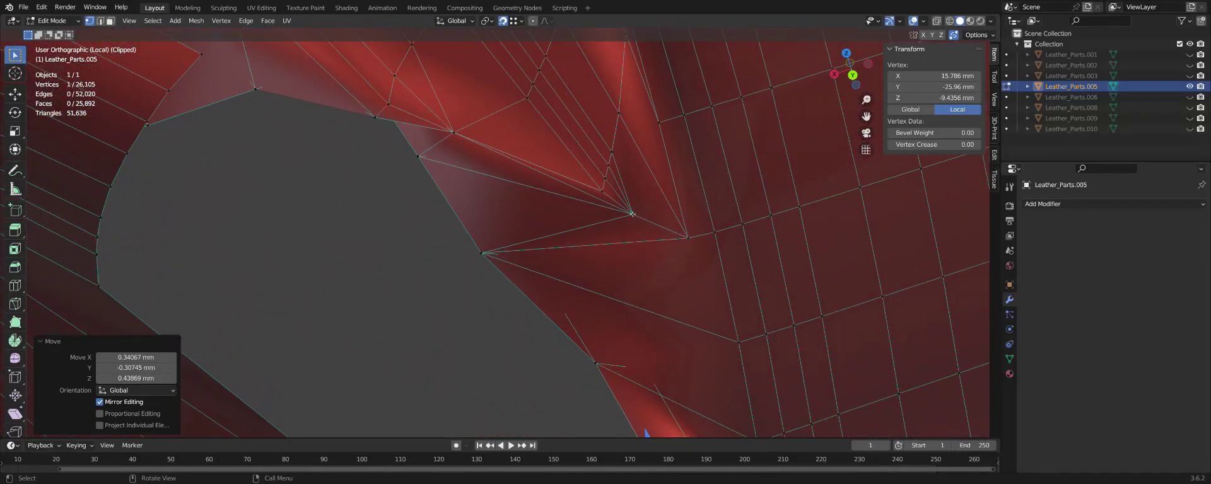
Move the vertices at the gap corner with G so they merge away.
{"action": "left_click", "coordinate": [632, 213]}
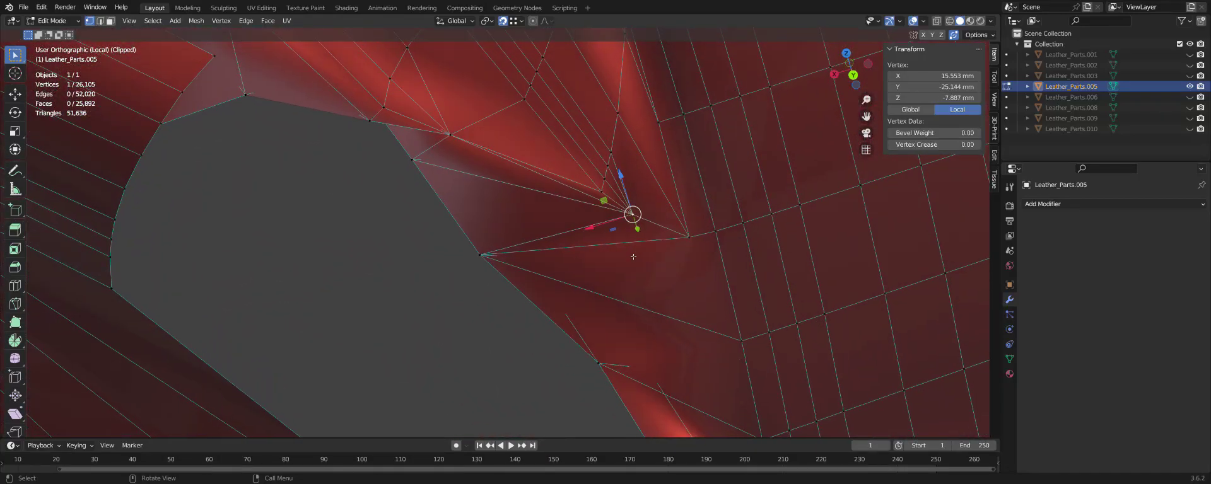
{"action": "mouse_move", "coordinate": [633, 257]}
{"action": "middle_mouse_down"}
{"action": "mouse_move", "coordinate": [650, 244]}
{"action": "mouse_move", "coordinate": [575, 211]}
{"action": "middle_mouse_up"}
{"action": "scroll", "coordinate": [681, 194], "scroll_direction": "up", "scroll_amount": 3}
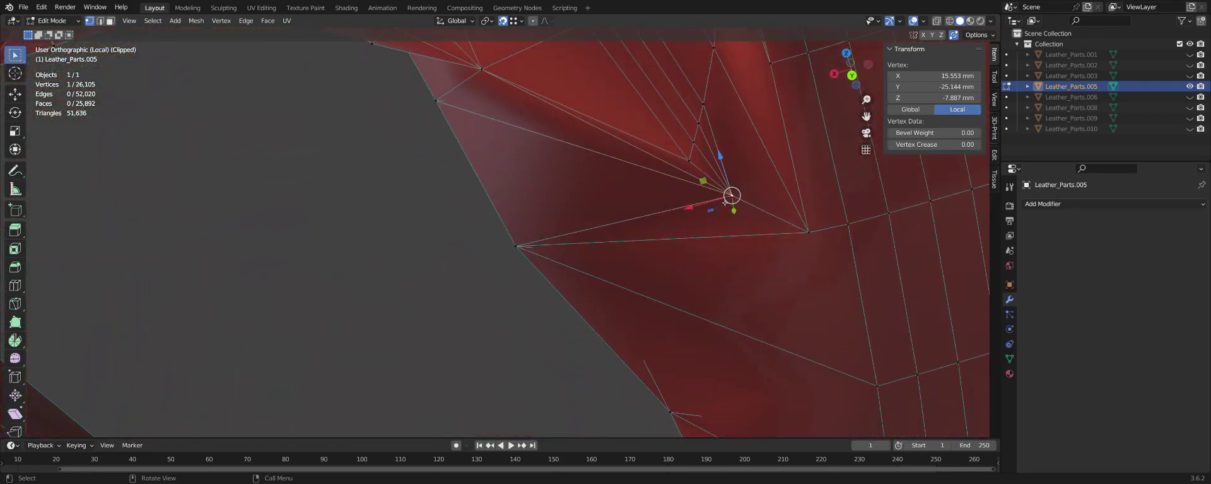
{"action": "left_click", "coordinate": [695, 168]}
{"action": "mouse_move", "coordinate": [695, 169]}
{"action": "middle_mouse_down"}
{"action": "mouse_move", "coordinate": [622, 198]}
{"action": "mouse_move", "coordinate": [595, 243]}
{"action": "middle_mouse_up"}
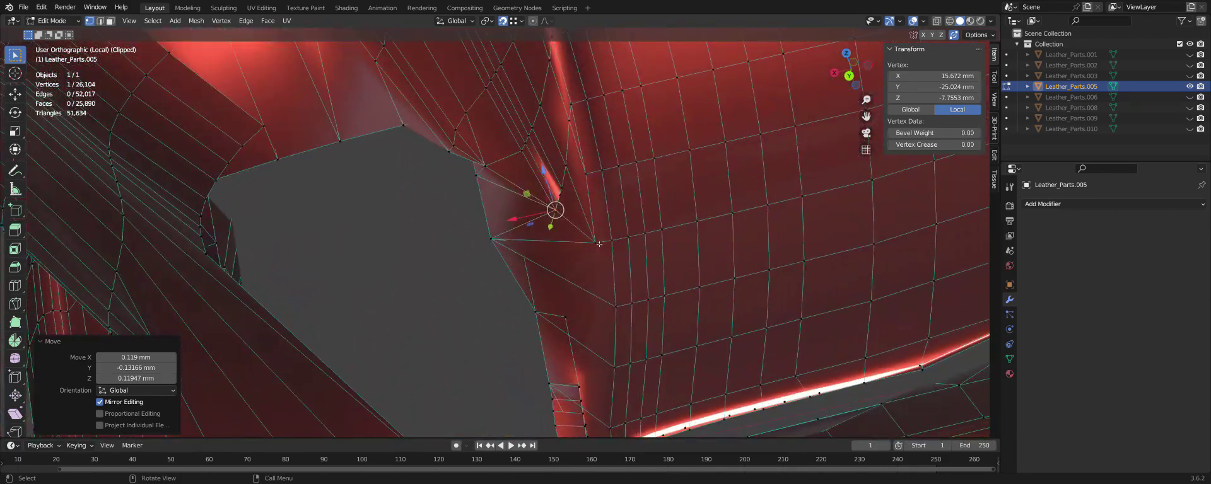
{"action": "key", "text": "g"}
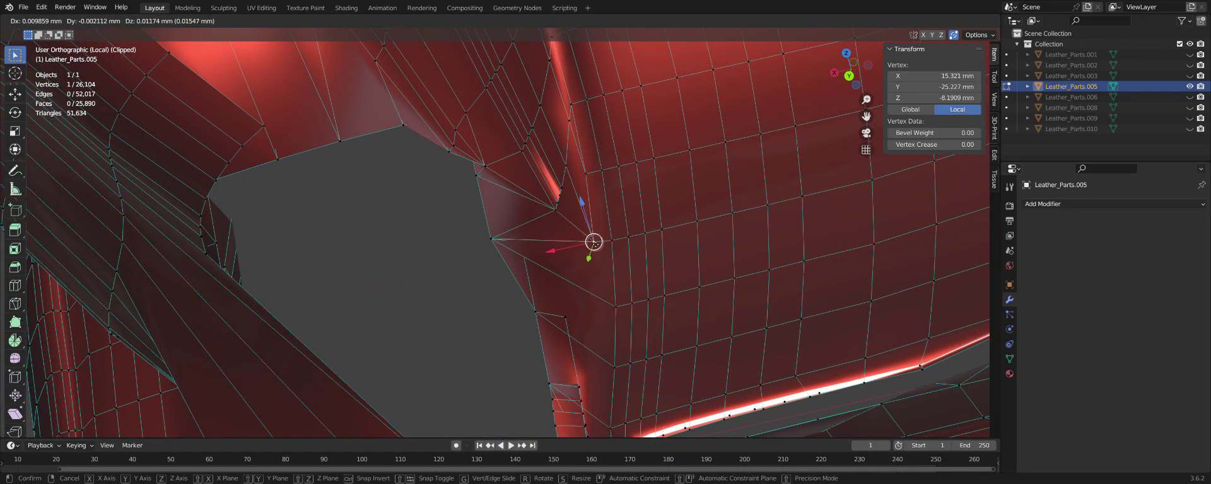
{"action": "left_click", "coordinate": [594, 242]}
{"action": "scroll", "coordinate": [573, 293], "scroll_direction": "up", "scroll_amount": 3}
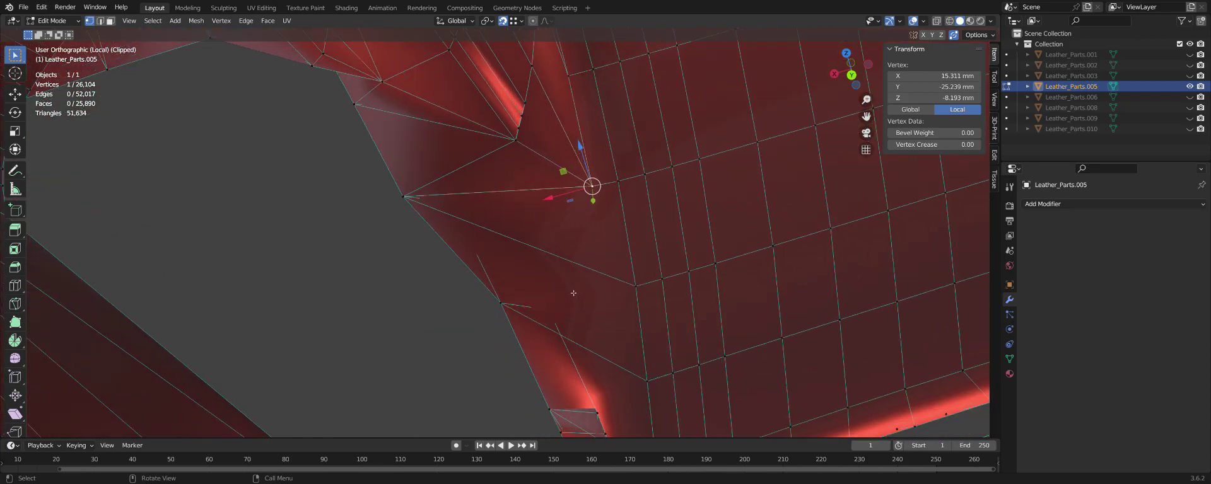
{"action": "mouse_move", "coordinate": [573, 294]}
{"action": "middle_mouse_down"}
{"action": "mouse_move", "coordinate": [583, 284]}
{"action": "mouse_move", "coordinate": [556, 262]}
{"action": "mouse_move", "coordinate": [522, 199]}
{"action": "middle_mouse_up"}
Grab another stray vertex and drop it onto its neighbour to weld it.
{"action": "left_click", "coordinate": [556, 262]}
{"action": "left_click", "coordinate": [567, 263]}
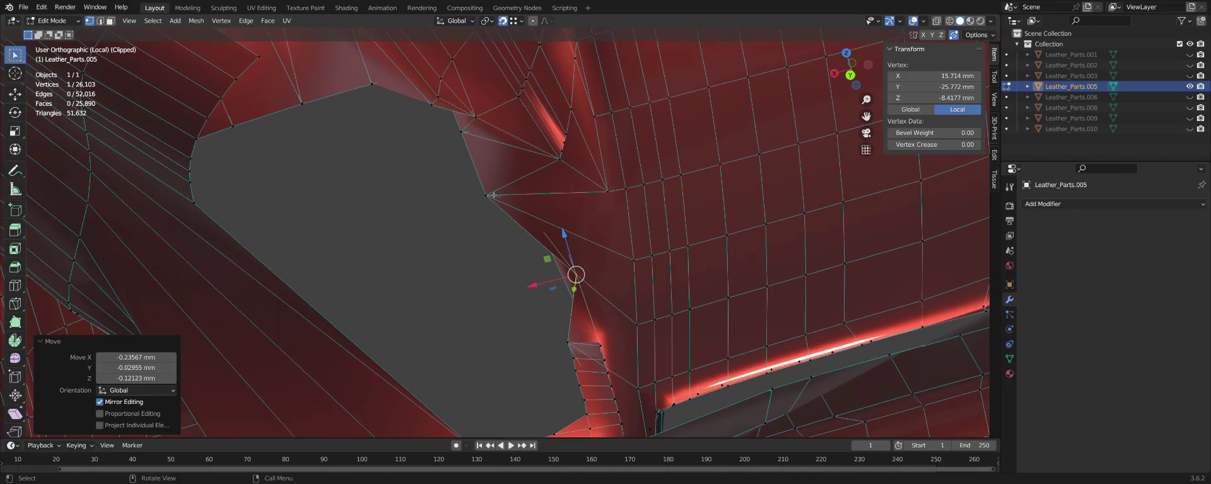
{"action": "key", "text": "g"}
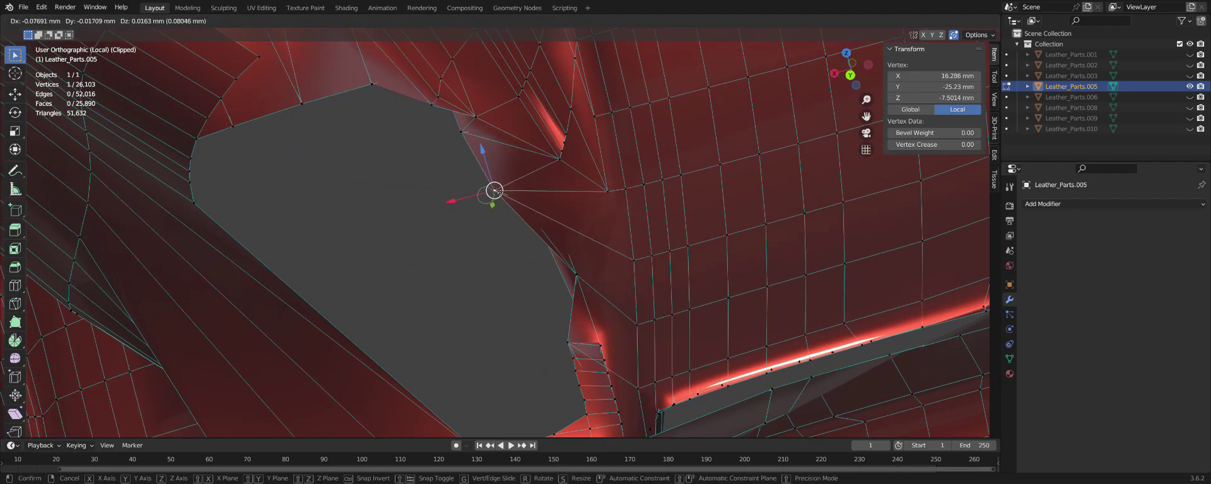
{"action": "left_click", "coordinate": [495, 191]}
{"action": "middle_click_drag", "start_coordinate": [495, 191], "coordinate": [656, 299]}
{"action": "scroll", "coordinate": [655, 299], "scroll_direction": "up", "scroll_amount": 3}
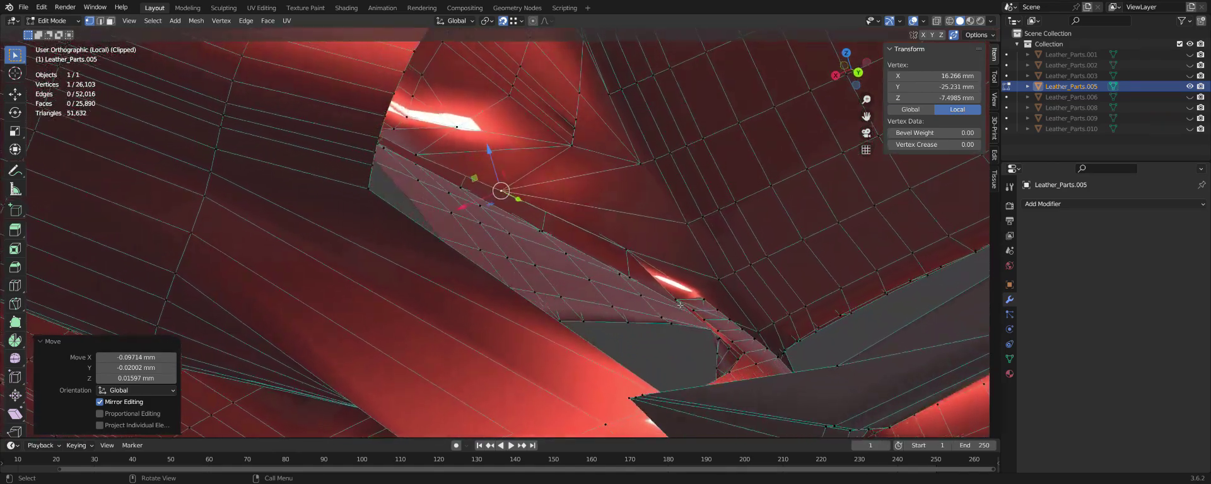
{"action": "scroll", "coordinate": [649, 293], "scroll_direction": "up", "scroll_amount": 3}
Clear the selection, then merge the stray seam vertex and the ones beside it.
{"action": "key", "text": "alt+a"}
{"action": "left_click", "coordinate": [641, 286]}
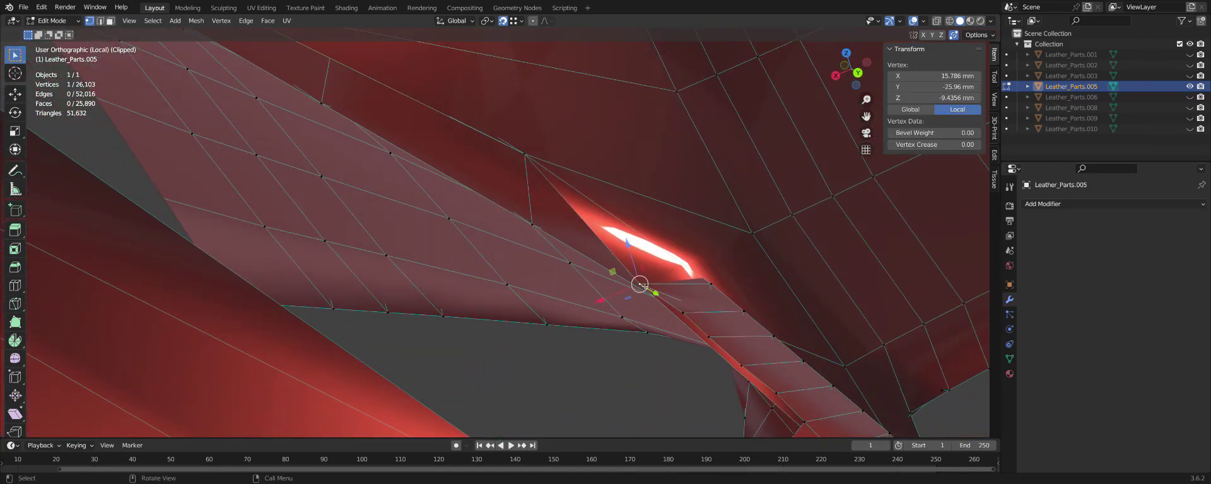
{"action": "key", "text": "g"}
{"action": "left_click", "coordinate": [711, 284]}
{"action": "mouse_move", "coordinate": [711, 284]}
{"action": "middle_mouse_down"}
{"action": "mouse_move", "coordinate": [640, 313]}
{"action": "mouse_move", "coordinate": [694, 357]}
{"action": "mouse_move", "coordinate": [601, 339]}
{"action": "middle_mouse_up"}
{"action": "left_click", "coordinate": [640, 313]}
{"action": "left_click", "coordinate": [639, 312]}
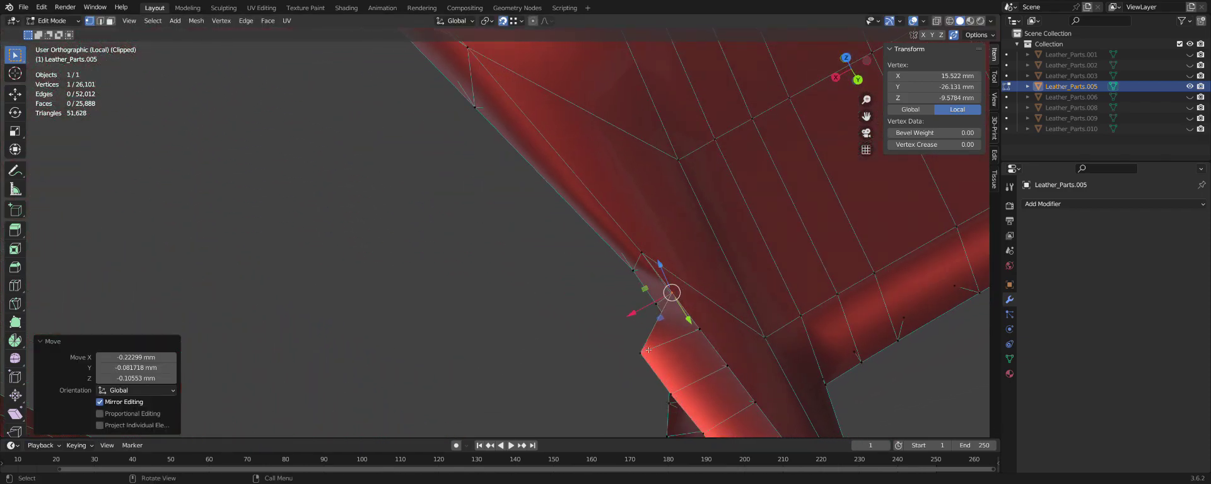
{"action": "left_click", "coordinate": [601, 339]}
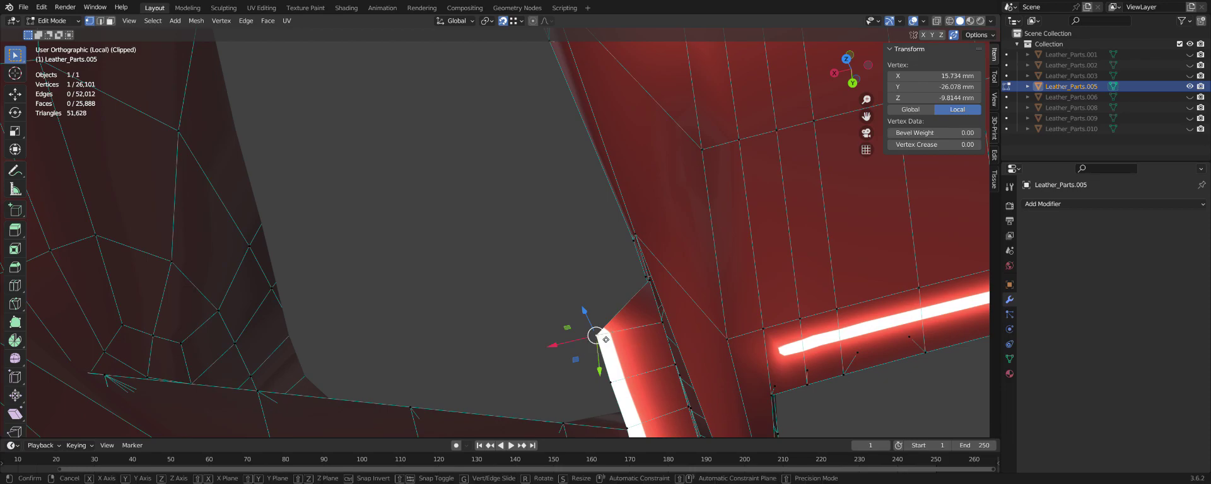
{"action": "left_click", "coordinate": [595, 335]}
Weld the last vertices along the seam edge, bringing the mesh to 26,097 vertices.
{"action": "middle_click_drag", "start_coordinate": [596, 335], "coordinate": [710, 322]}
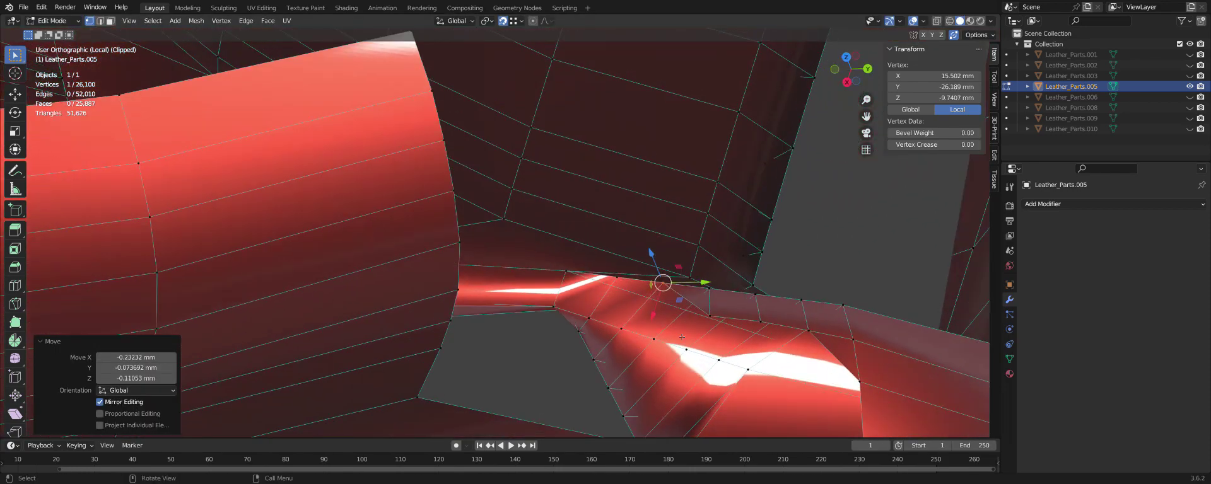
{"action": "left_click", "coordinate": [710, 316]}
{"action": "left_click", "coordinate": [708, 288]}
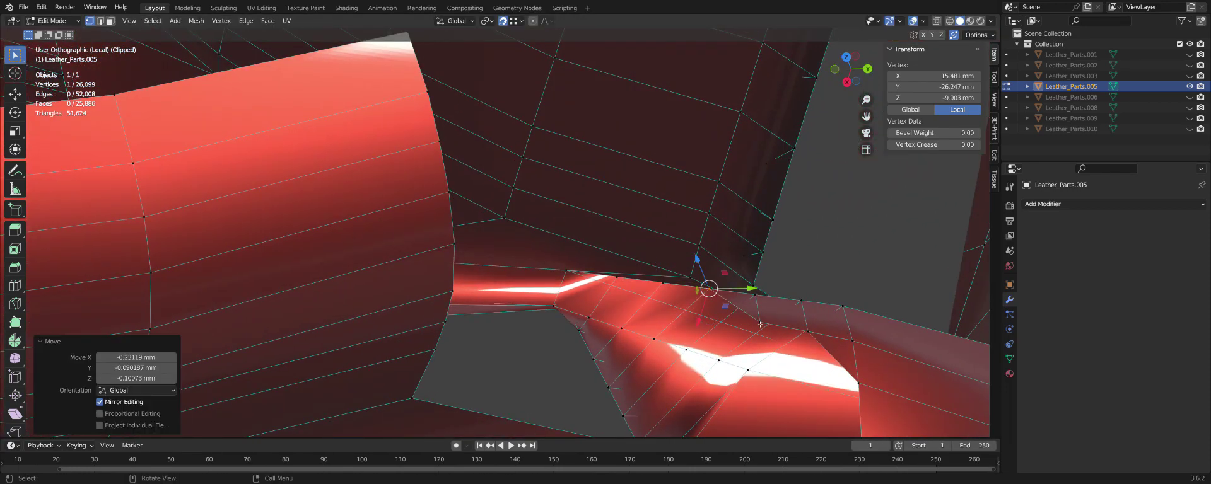
{"action": "left_click", "coordinate": [760, 322]}
{"action": "left_click", "coordinate": [760, 322]}
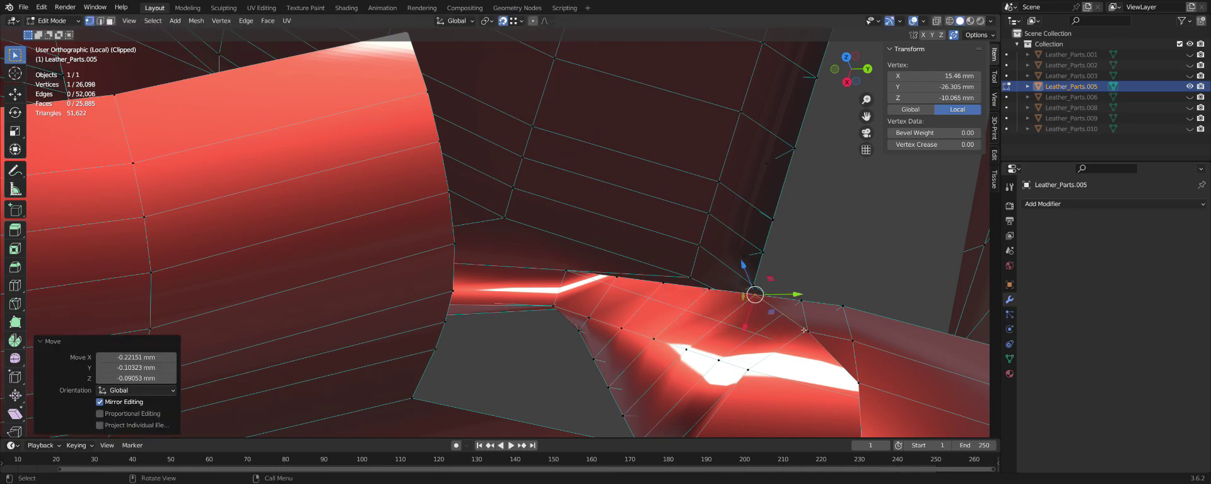
{"action": "left_click", "coordinate": [813, 333]}
{"action": "left_click", "coordinate": [806, 315]}
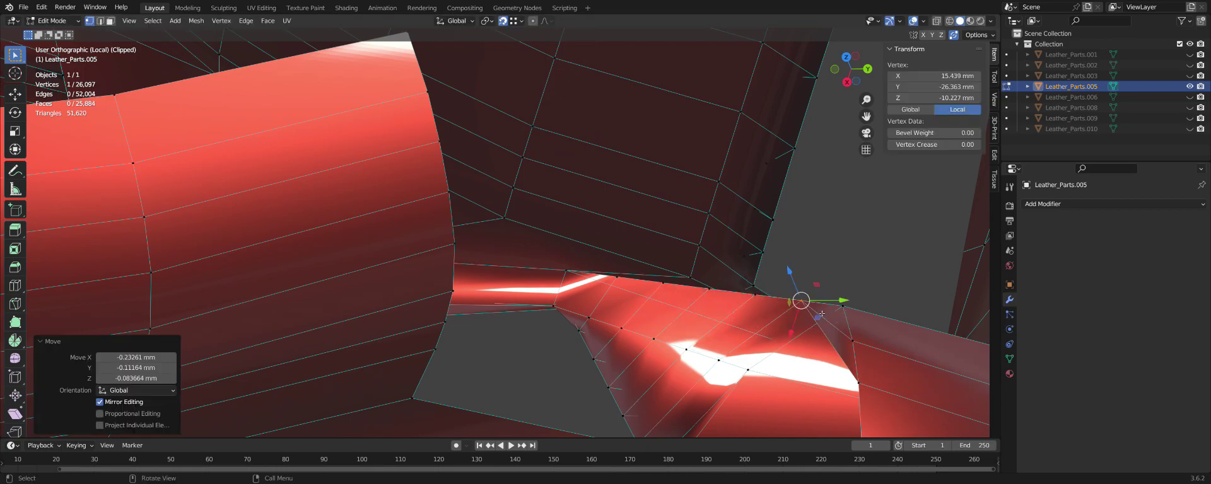
{"action": "mouse_move", "coordinate": [806, 315]}
{"action": "middle_mouse_down"}
{"action": "mouse_move", "coordinate": [895, 355]}
{"action": "mouse_move", "coordinate": [647, 298]}
{"action": "mouse_move", "coordinate": [513, 242]}
{"action": "middle_mouse_up"}
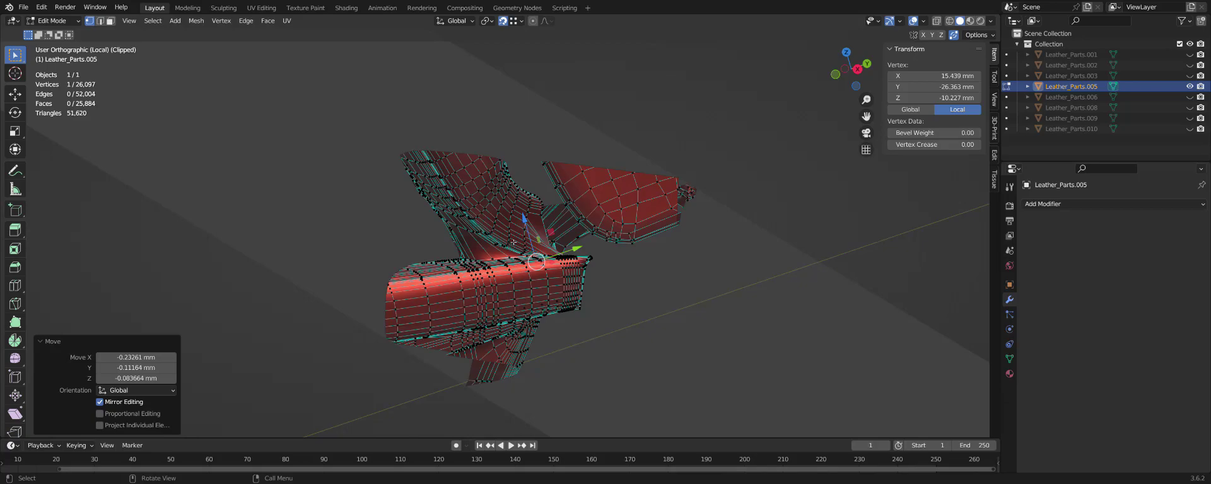
Clip the view to the seam region with Alt+B and weld the seam-corner vertex.
{"action": "key", "text": "alt+b"}
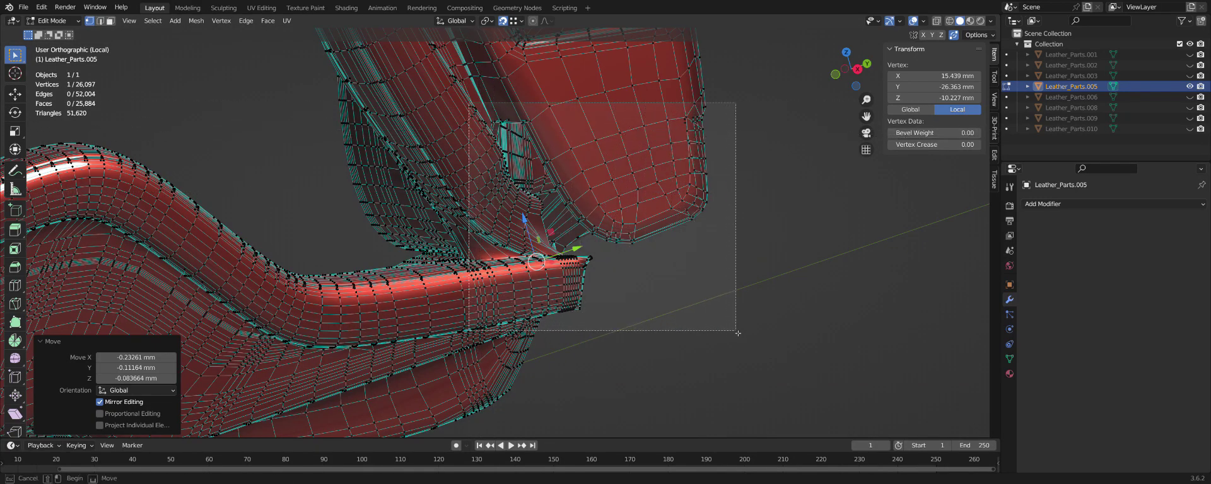
{"action": "left_click_drag", "start_coordinate": [738, 333], "coordinate": [747, 334]}
{"action": "mouse_move", "coordinate": [738, 327]}
{"action": "middle_mouse_down"}
{"action": "mouse_move", "coordinate": [676, 308]}
{"action": "mouse_move", "coordinate": [638, 335]}
{"action": "mouse_move", "coordinate": [773, 297]}
{"action": "middle_mouse_up"}
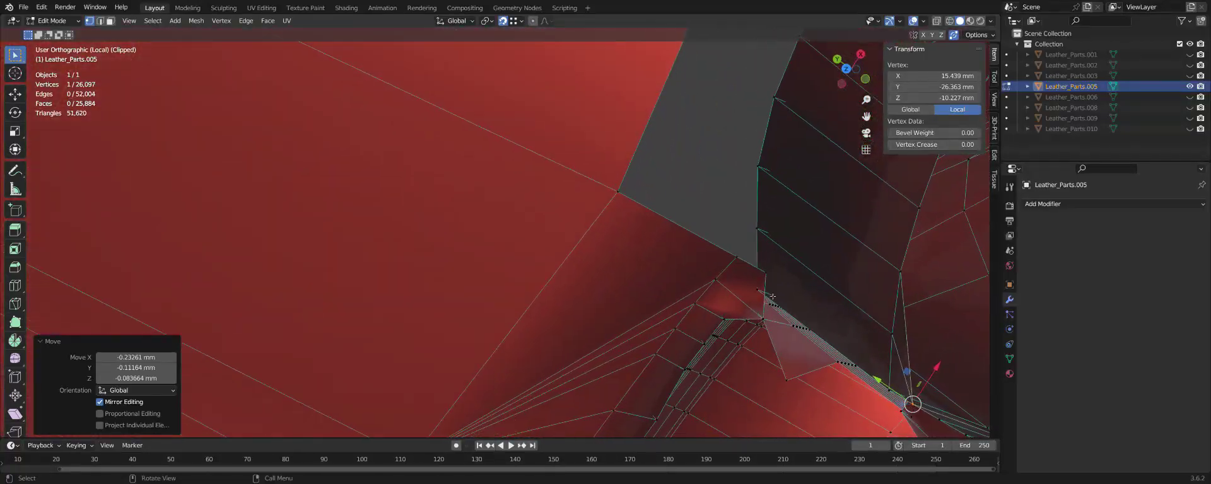
{"action": "left_click", "coordinate": [766, 275]}
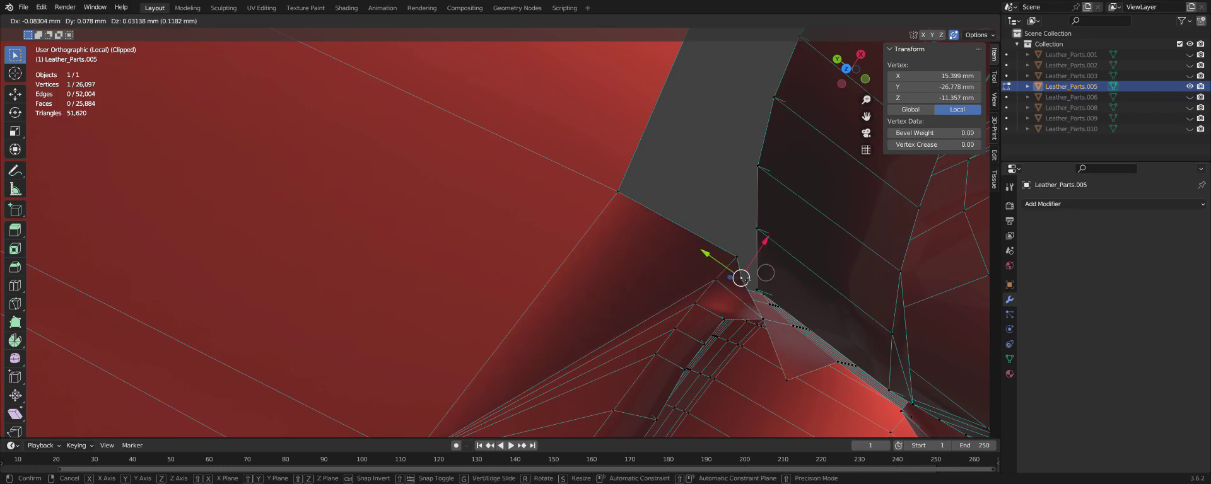
{"action": "left_click", "coordinate": [748, 279]}
{"action": "mouse_move", "coordinate": [748, 279]}
{"action": "middle_mouse_down"}
{"action": "mouse_move", "coordinate": [781, 348]}
{"action": "mouse_move", "coordinate": [846, 210]}
{"action": "mouse_move", "coordinate": [651, 152]}
{"action": "mouse_move", "coordinate": [639, 117]}
{"action": "mouse_move", "coordinate": [642, 377]}
{"action": "mouse_move", "coordinate": [609, 371]}
{"action": "mouse_move", "coordinate": [579, 94]}
{"action": "middle_mouse_up"}
Snap the remaining stray vertices onto their neighbours, leaving 26,091 vertices.
{"action": "left_click", "coordinate": [604, 370]}
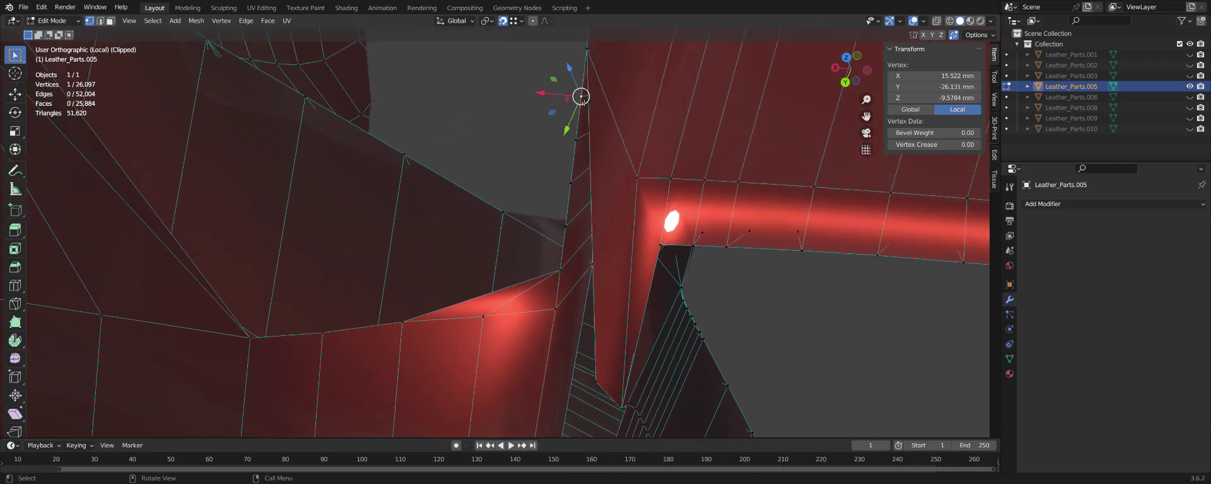
{"action": "left_click_drag", "start_coordinate": [581, 96], "coordinate": [576, 140]}
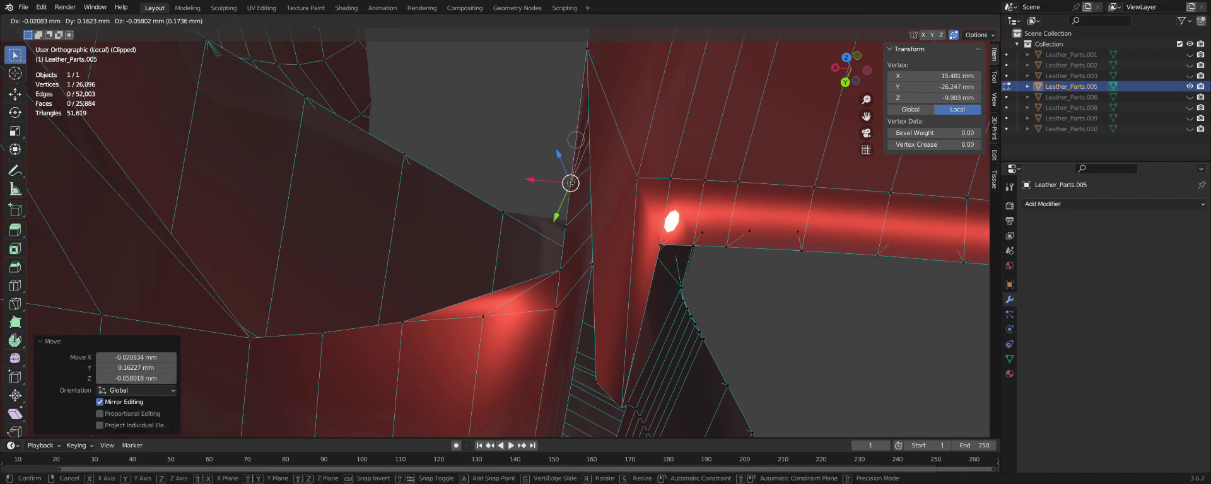
{"action": "left_click", "coordinate": [565, 227]}
{"action": "middle_click_drag", "start_coordinate": [565, 226], "coordinate": [561, 227]}
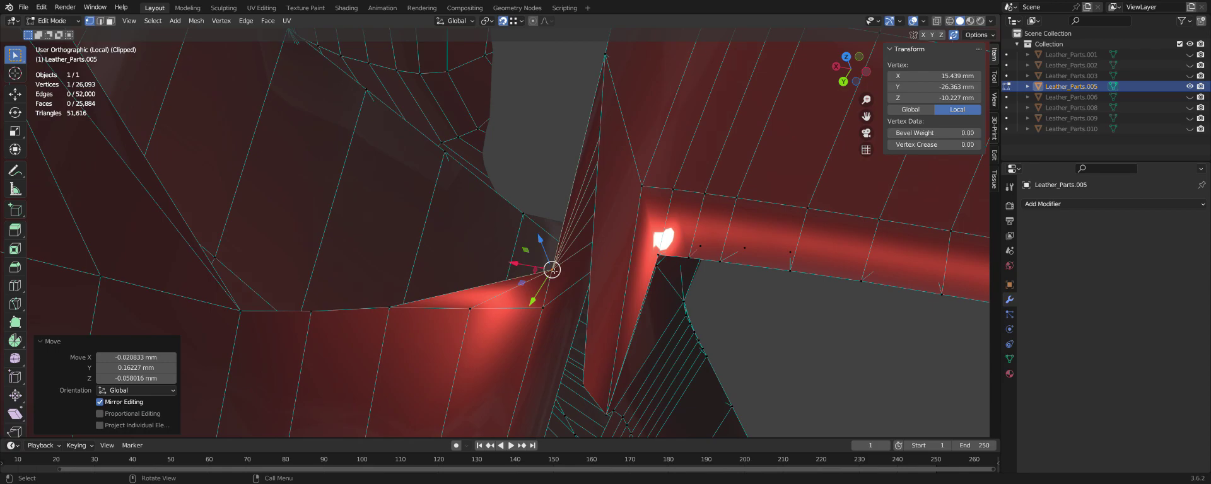
{"action": "left_click_drag", "start_coordinate": [553, 271], "coordinate": [535, 296]}
{"action": "middle_click_drag", "start_coordinate": [535, 287], "coordinate": [533, 263]}
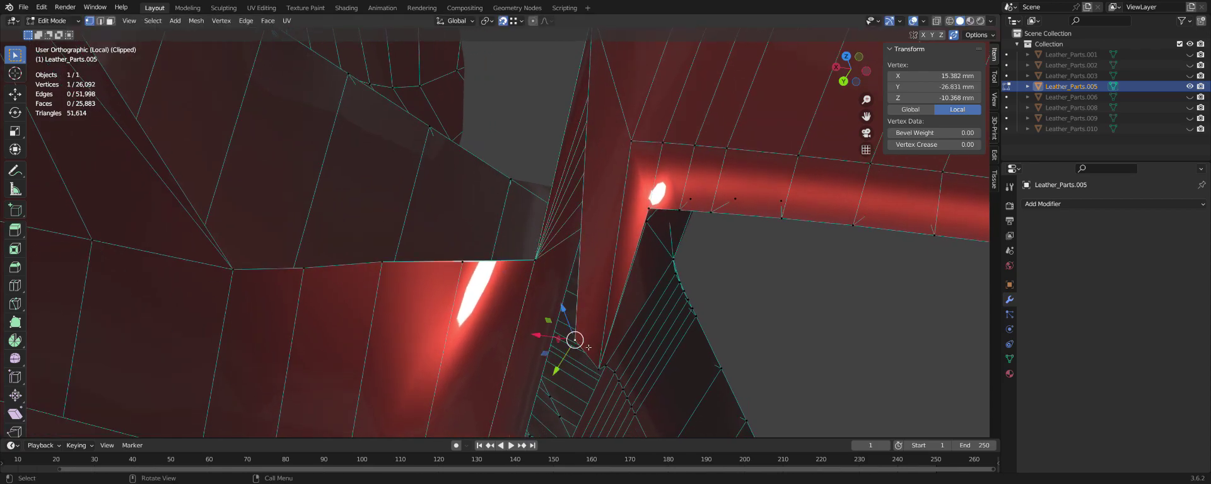
{"action": "left_click_drag", "start_coordinate": [575, 339], "coordinate": [529, 259]}
{"action": "mouse_move", "coordinate": [529, 259]}
{"action": "middle_mouse_down"}
{"action": "mouse_move", "coordinate": [580, 232]}
{"action": "mouse_move", "coordinate": [559, 277]}
{"action": "middle_mouse_up"}
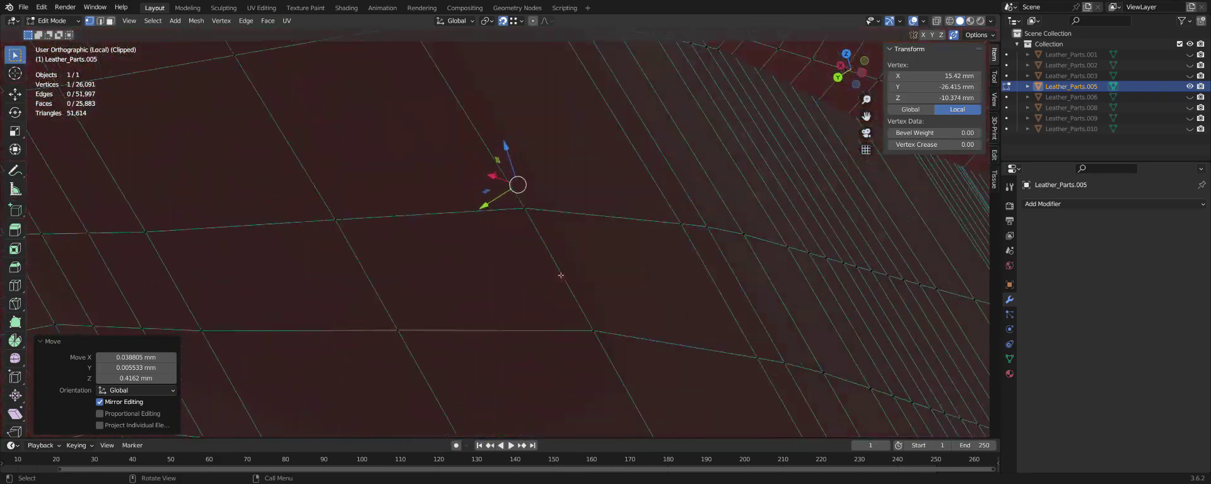
{"action": "scroll", "coordinate": [559, 277], "scroll_direction": "up", "scroll_amount": 3}
{"action": "scroll", "coordinate": [542, 281], "scroll_direction": "up", "scroll_amount": 2}
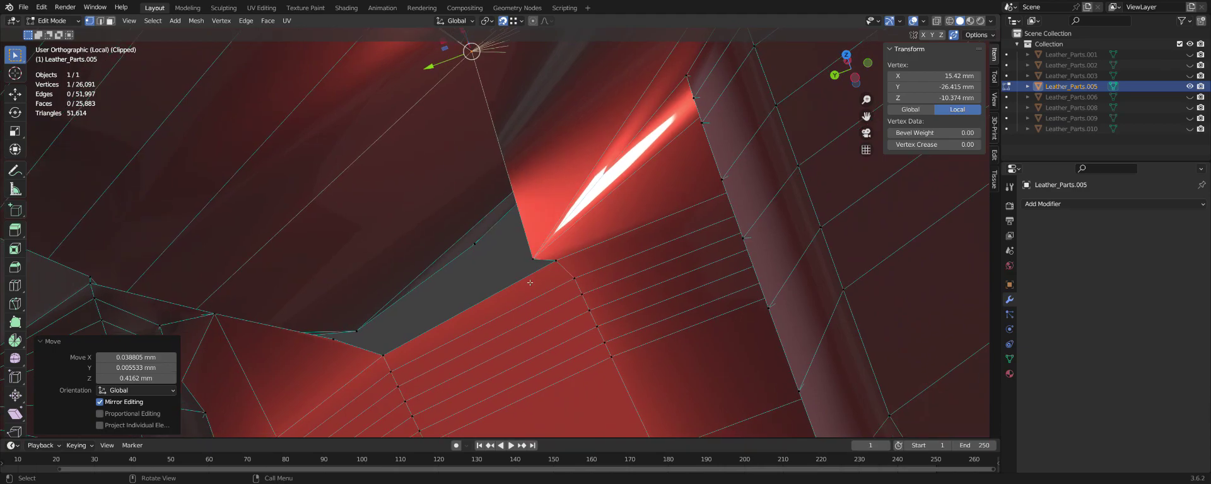
In edge select mode, fill the gap and the leftover quad with new faces.
{"action": "key", "text": "2"}
{"action": "left_click", "coordinate": [369, 350]}
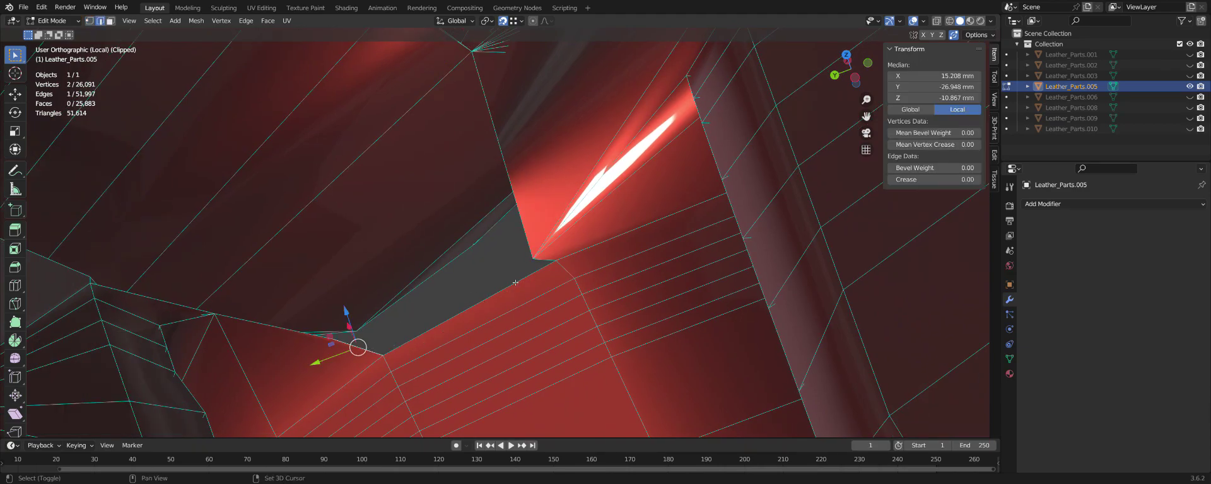
{"action": "key", "text": "f"}
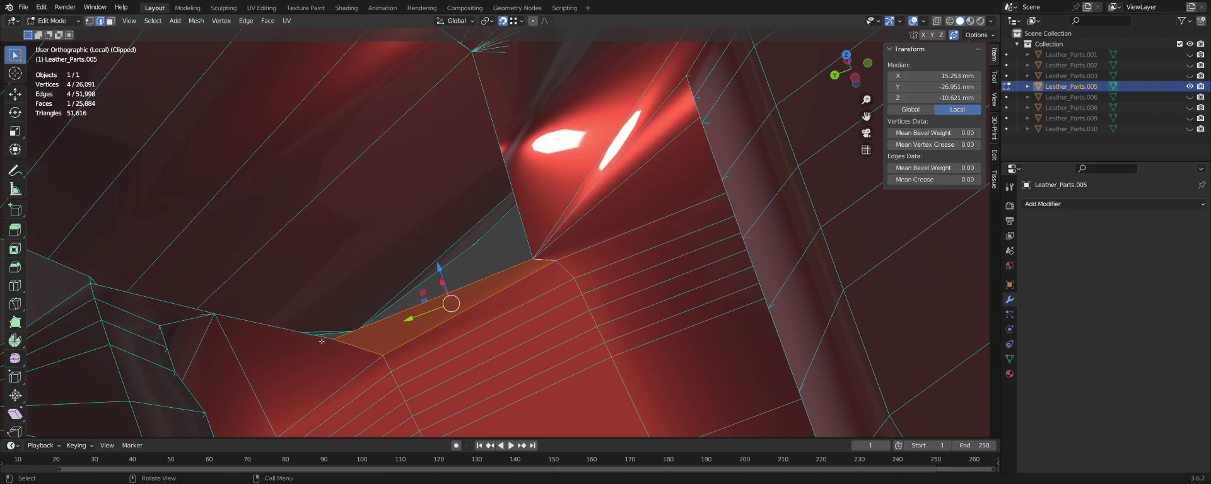
{"action": "key", "text": "f"}
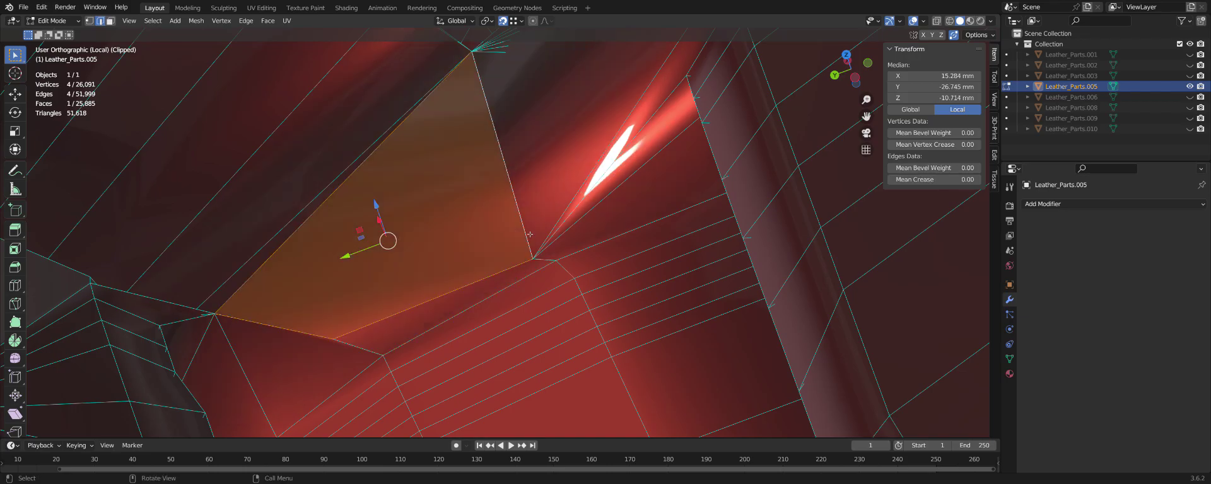
{"action": "key", "text": "KP_Decimal"}
{"action": "mouse_move", "coordinate": [521, 233]}
{"action": "middle_mouse_down"}
{"action": "mouse_move", "coordinate": [461, 250]}
{"action": "mouse_move", "coordinate": [539, 237]}
{"action": "mouse_move", "coordinate": [439, 211]}
{"action": "mouse_move", "coordinate": [352, 247]}
{"action": "middle_mouse_up"}
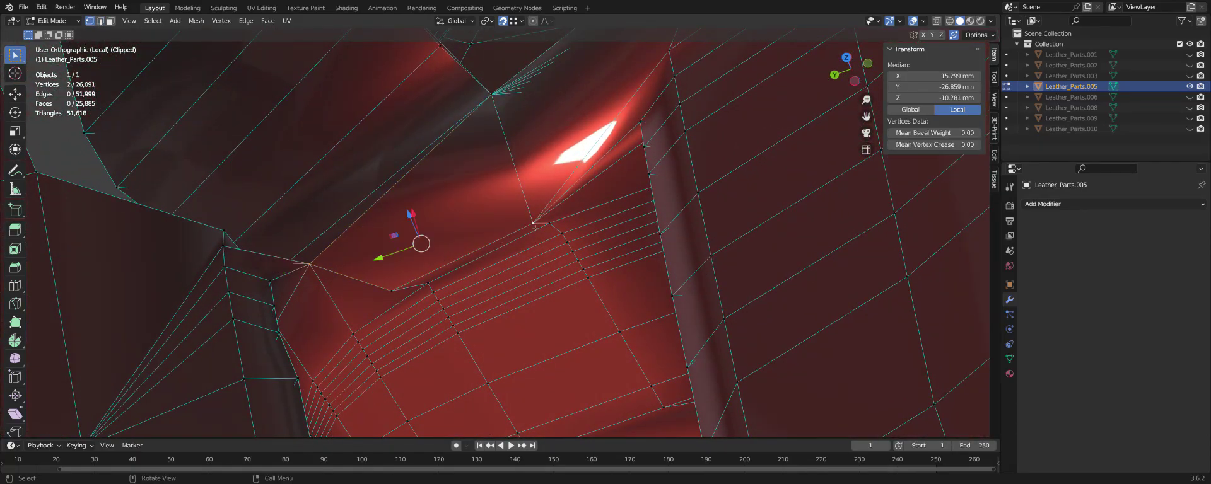
{"action": "middle_click_drag", "start_coordinate": [530, 229], "coordinate": [480, 228]}
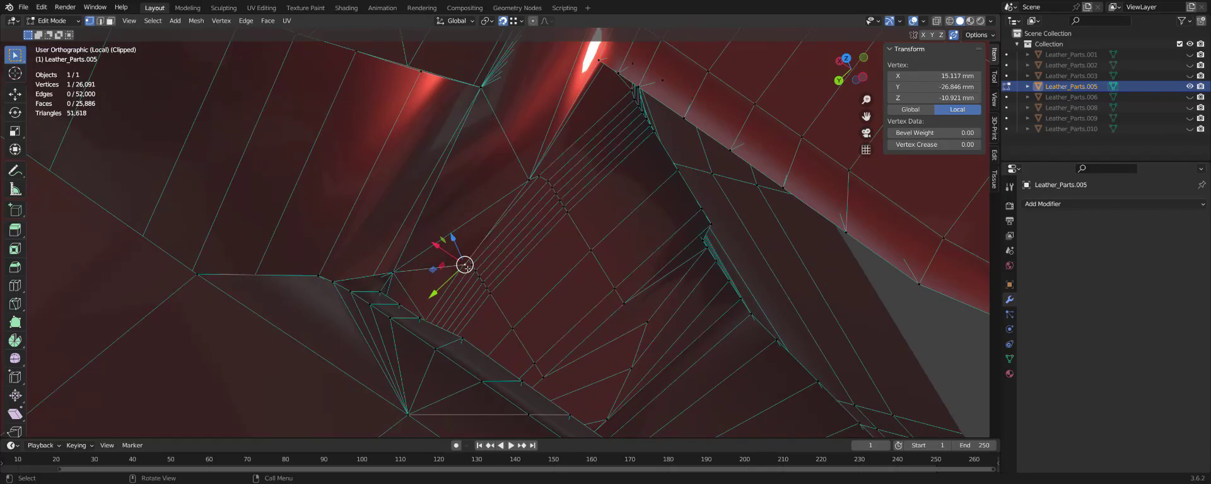
Merge a moved vertex into its neighbour, undoing and repositioning it.
{"action": "left_click", "coordinate": [403, 275]}
{"action": "middle_click_drag", "start_coordinate": [404, 275], "coordinate": [460, 282]}
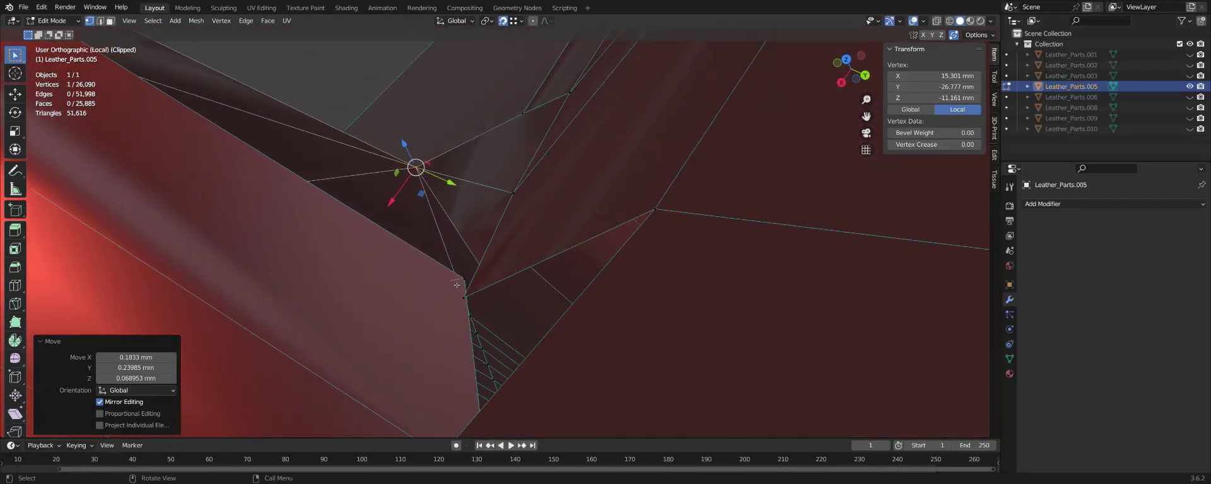
{"action": "key", "text": "ctrl+z"}
{"action": "mouse_move", "coordinate": [460, 282]}
{"action": "middle_mouse_down"}
{"action": "mouse_move", "coordinate": [432, 269]}
{"action": "mouse_move", "coordinate": [470, 208]}
{"action": "middle_mouse_up"}
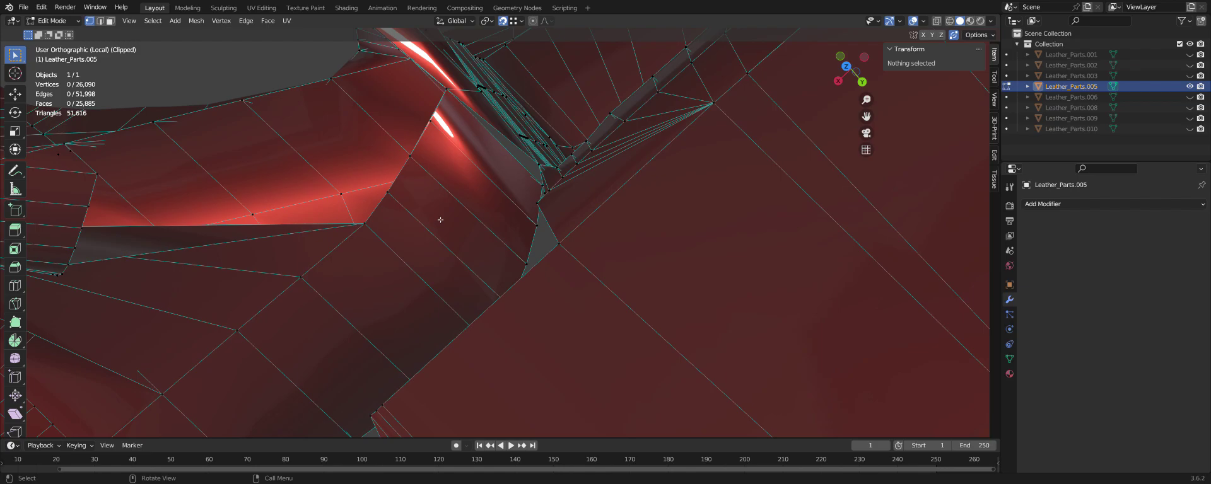
Delete a row of four faces beside the gap and a stray triangular face.
{"action": "left_click", "coordinate": [484, 174]}
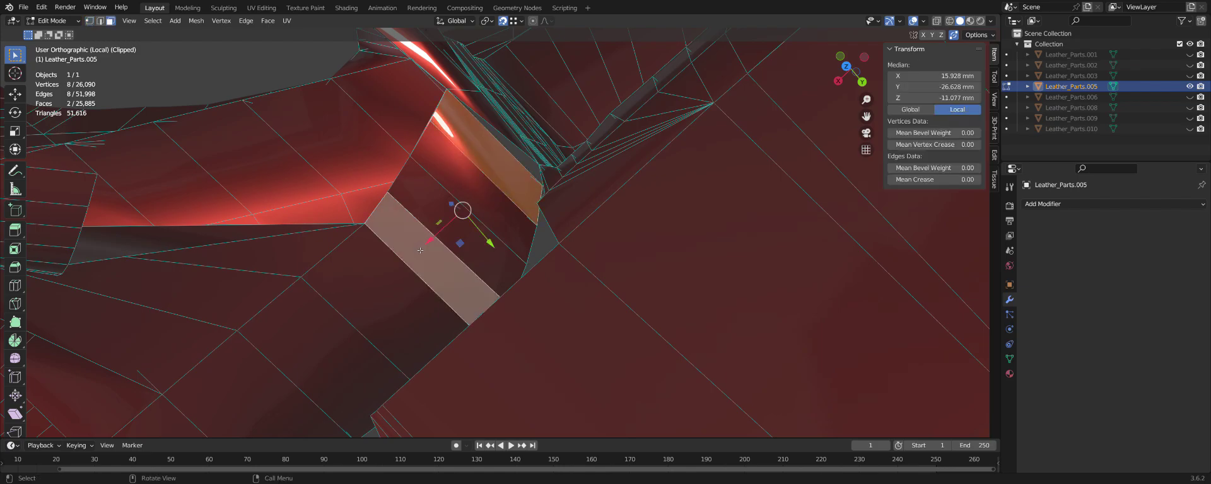
{"action": "left_click", "coordinate": [410, 245], "text": "ctrl"}
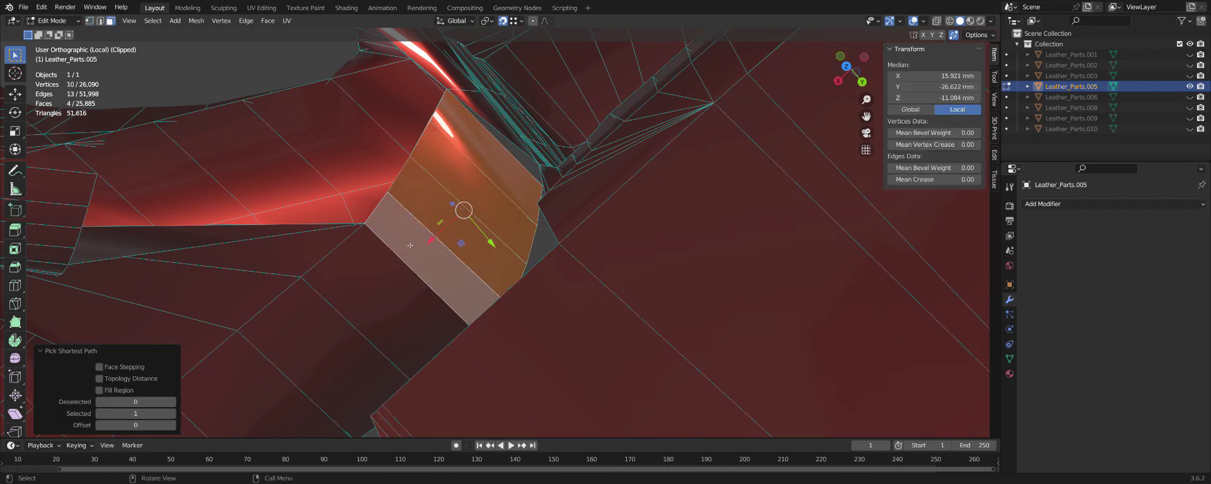
{"action": "left_click", "coordinate": [408, 244]}
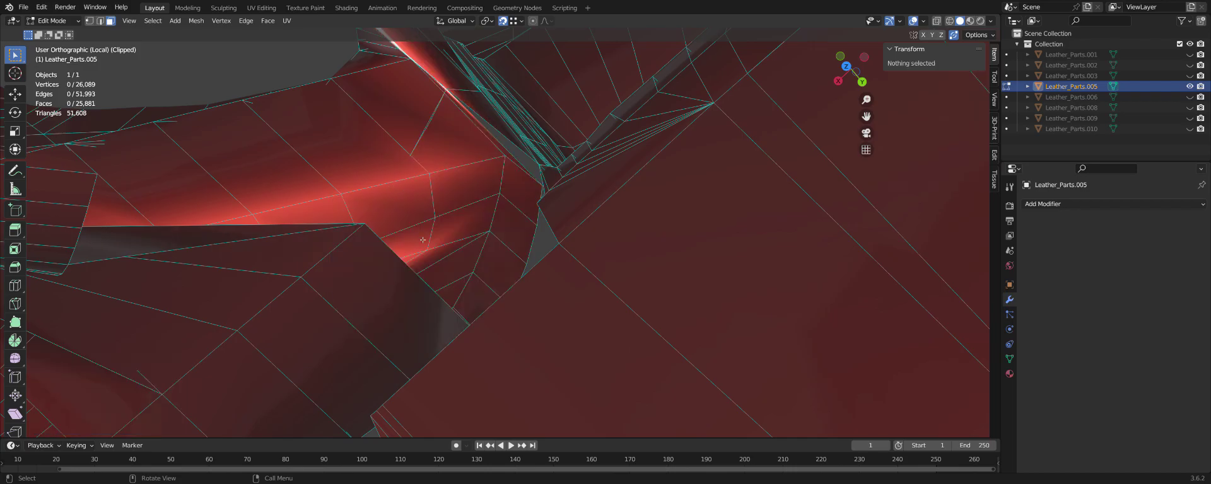
{"action": "mouse_move", "coordinate": [422, 240]}
{"action": "middle_mouse_down"}
{"action": "mouse_move", "coordinate": [571, 203]}
{"action": "mouse_move", "coordinate": [344, 294]}
{"action": "mouse_move", "coordinate": [333, 210]}
{"action": "middle_mouse_up"}
{"action": "left_click", "coordinate": [332, 209]}
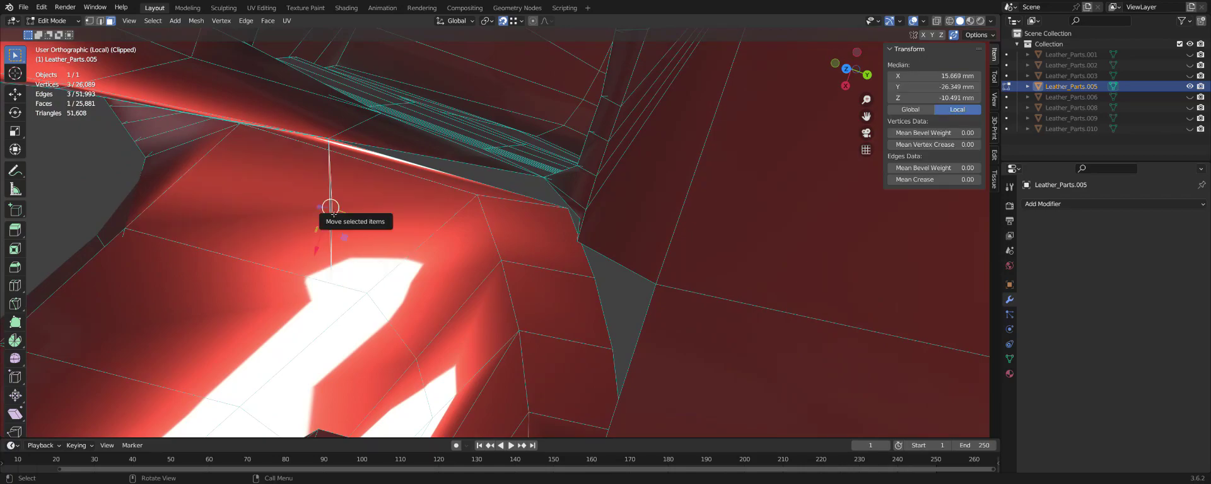
{"action": "key", "text": "x"}
{"action": "left_click", "coordinate": [342, 216]}
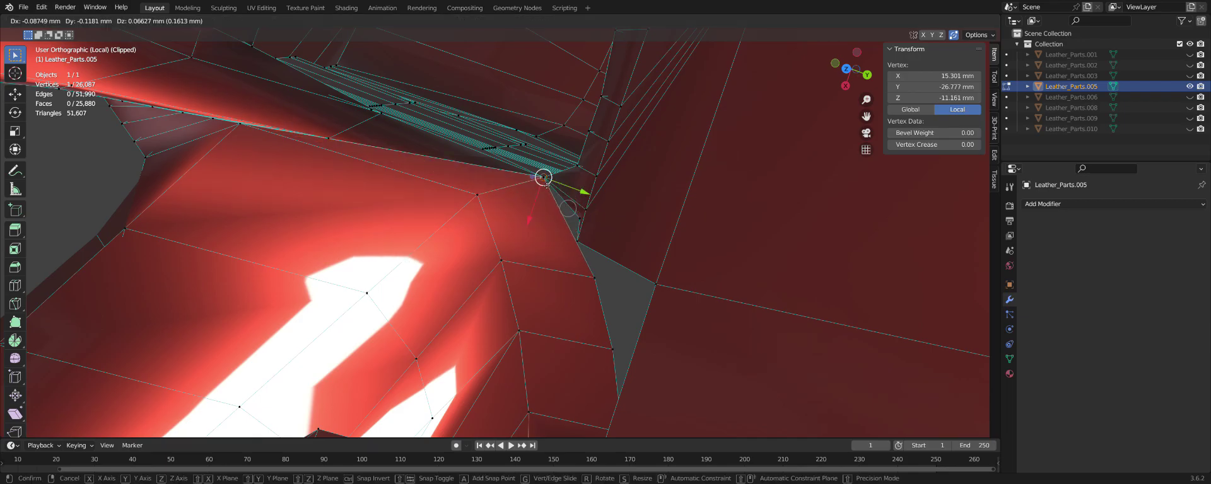
Snap-merge the remaining loose vertices, leaving 26,084 vertices and 51,987 edges.
{"action": "left_click", "coordinate": [545, 183]}
{"action": "mouse_move", "coordinate": [552, 213]}
{"action": "middle_mouse_down"}
{"action": "mouse_move", "coordinate": [439, 152]}
{"action": "mouse_move", "coordinate": [562, 177]}
{"action": "mouse_move", "coordinate": [559, 154]}
{"action": "middle_mouse_up"}
{"action": "left_click", "coordinate": [551, 167]}
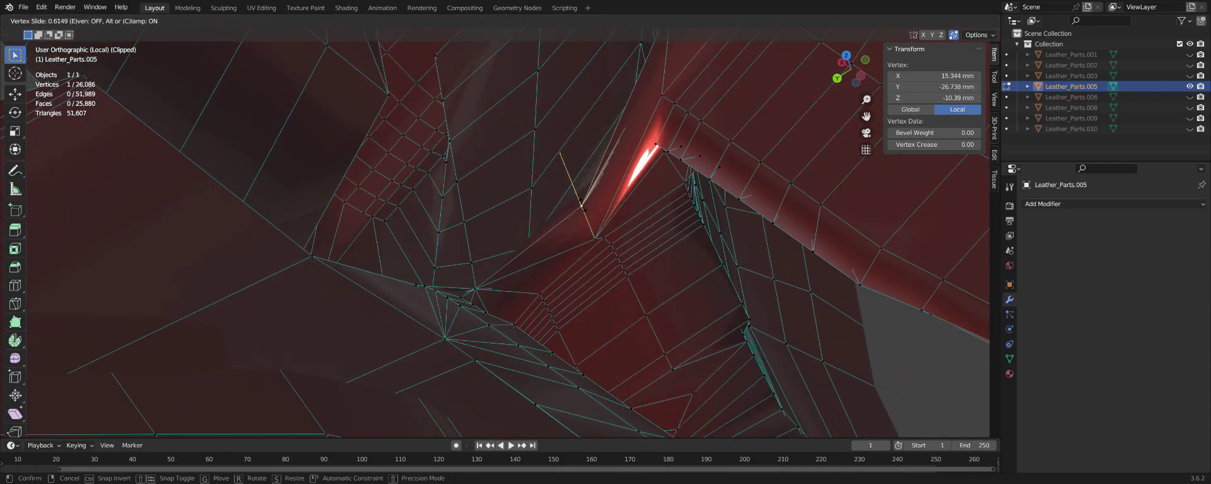
{"action": "left_click", "coordinate": [581, 203]}
{"action": "mouse_move", "coordinate": [581, 203]}
{"action": "middle_mouse_down"}
{"action": "mouse_move", "coordinate": [786, 208]}
{"action": "mouse_move", "coordinate": [670, 269]}
{"action": "mouse_move", "coordinate": [789, 273]}
{"action": "mouse_move", "coordinate": [858, 149]}
{"action": "mouse_move", "coordinate": [733, 154]}
{"action": "middle_mouse_up"}
{"action": "left_click", "coordinate": [787, 208]}
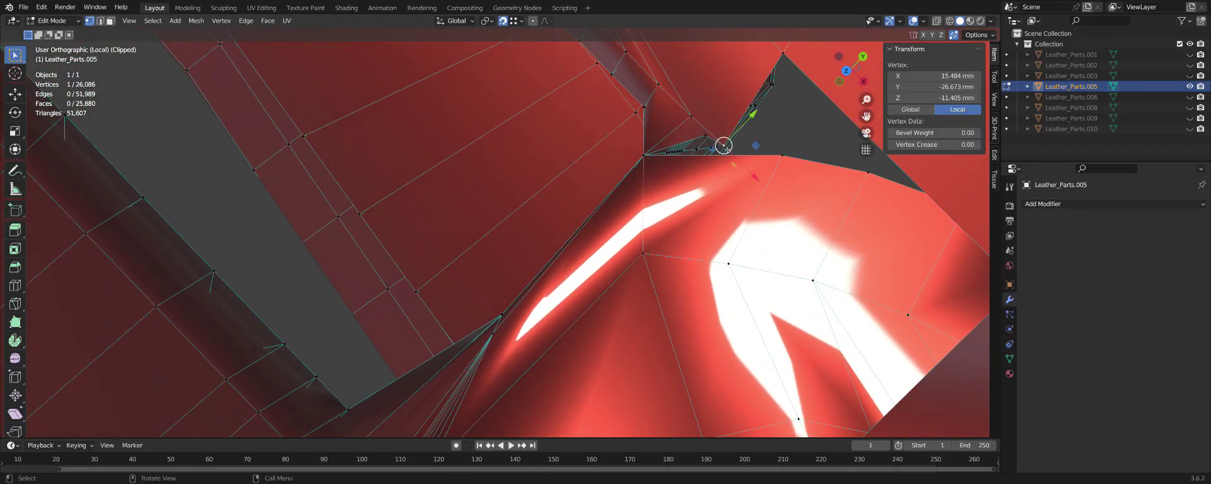
{"action": "left_click", "coordinate": [867, 172]}
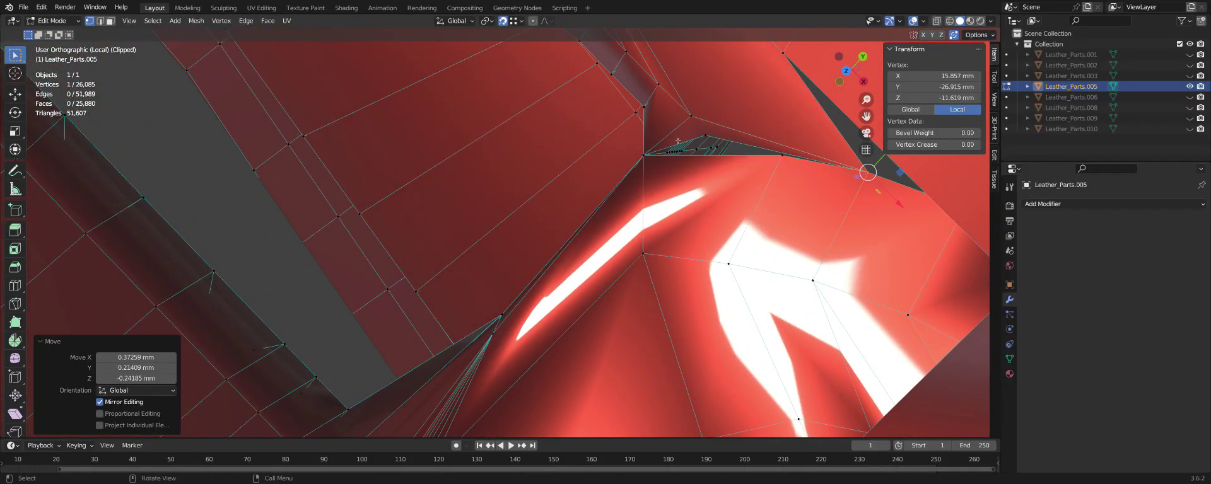
{"action": "left_click", "coordinate": [705, 136]}
{"action": "left_click", "coordinate": [783, 154]}
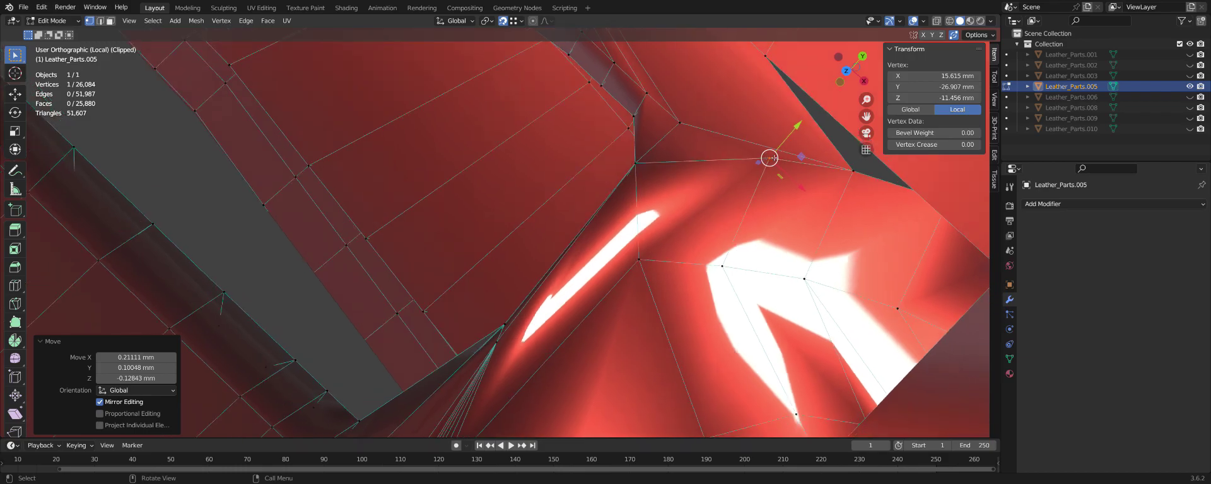
{"action": "mouse_move", "coordinate": [783, 153]}
{"action": "middle_mouse_down"}
{"action": "mouse_move", "coordinate": [616, 236]}
{"action": "mouse_move", "coordinate": [643, 248]}
{"action": "mouse_move", "coordinate": [675, 340]}
{"action": "mouse_move", "coordinate": [697, 335]}
{"action": "mouse_move", "coordinate": [657, 309]}
{"action": "mouse_move", "coordinate": [675, 316]}
{"action": "mouse_move", "coordinate": [627, 343]}
{"action": "mouse_move", "coordinate": [582, 286]}
{"action": "middle_mouse_up"}
Select the hole's border edges by shortest path and fill faces across it.
{"action": "left_click", "coordinate": [581, 286]}
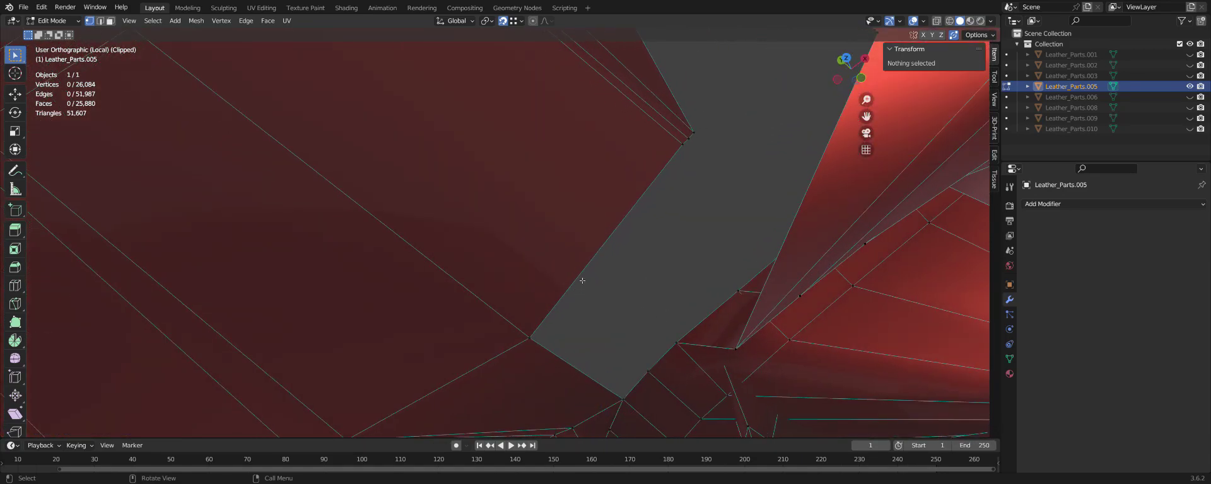
{"action": "left_click", "coordinate": [635, 387], "text": "ctrl"}
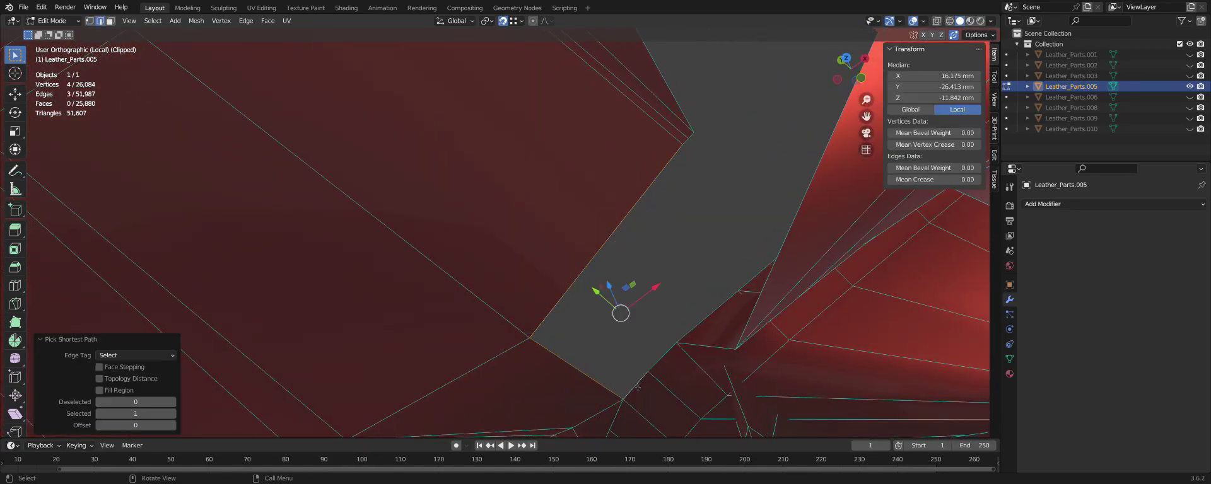
{"action": "key", "text": "f"}
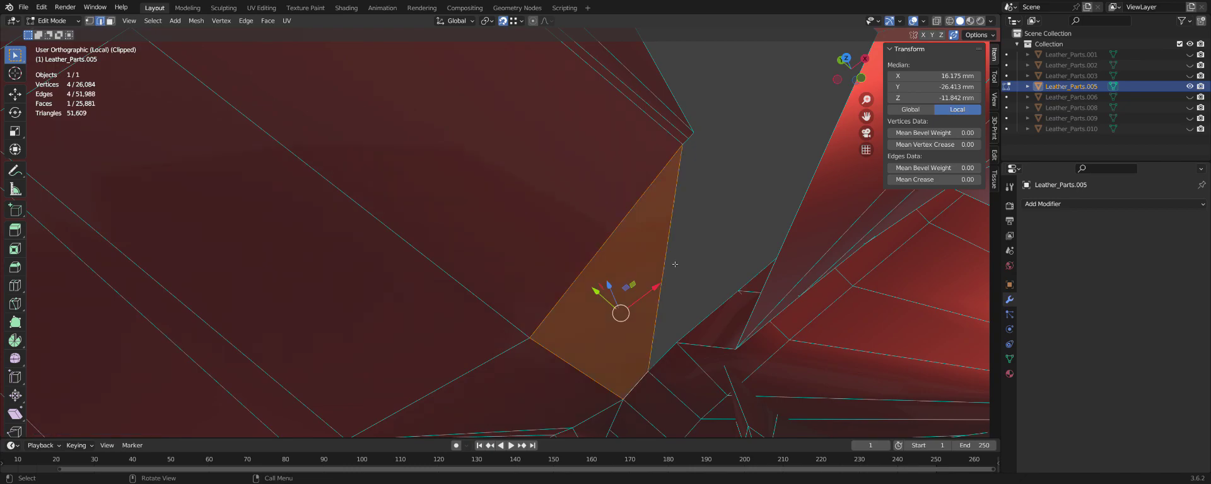
{"action": "left_click", "coordinate": [687, 145]}
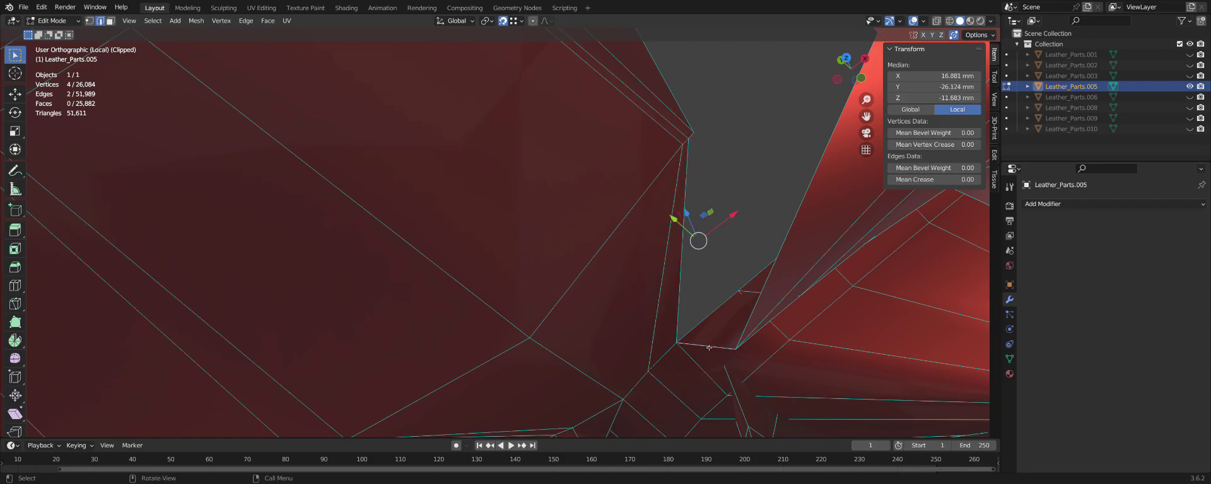
{"action": "key", "text": "f"}
Fill the remaining hole with a triangle between its three vertices.
{"action": "mouse_move", "coordinate": [708, 347]}
{"action": "middle_mouse_down"}
{"action": "mouse_move", "coordinate": [712, 273]}
{"action": "mouse_move", "coordinate": [809, 268]}
{"action": "mouse_move", "coordinate": [703, 304]}
{"action": "mouse_move", "coordinate": [561, 310]}
{"action": "middle_mouse_up"}
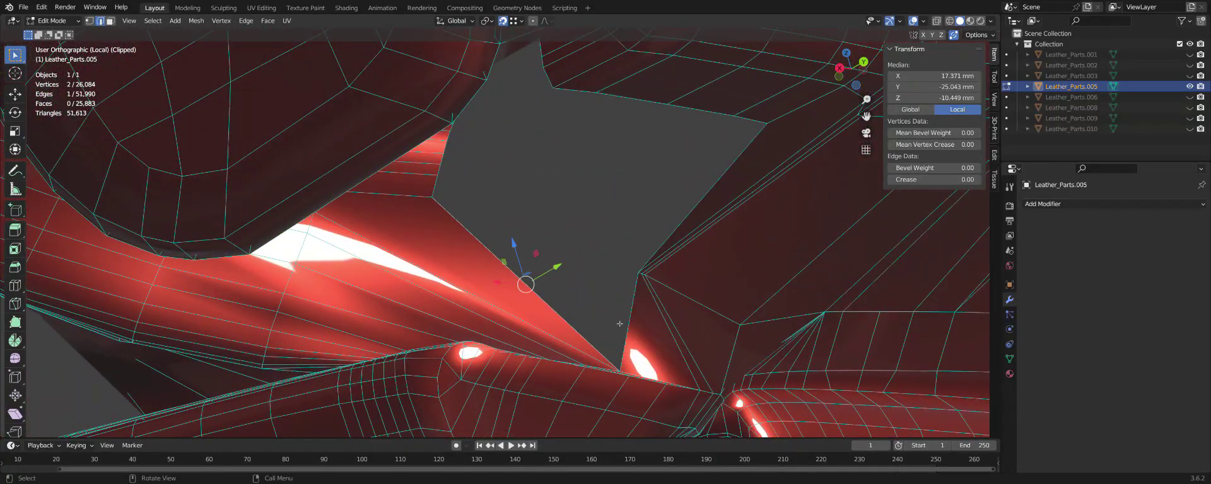
{"action": "key", "text": "f"}
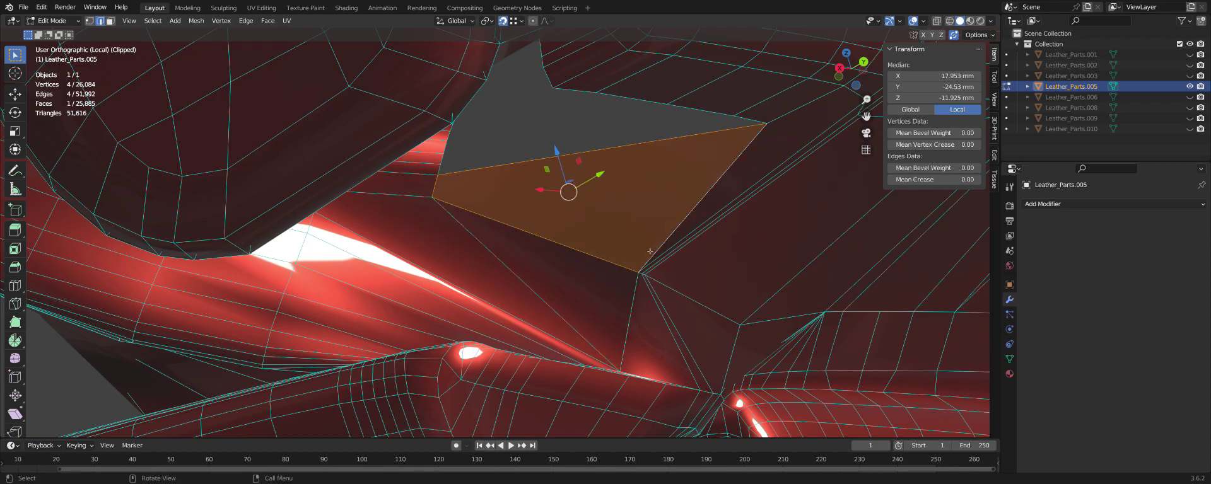
{"action": "middle_click_drag", "start_coordinate": [650, 251], "coordinate": [548, 221]}
{"action": "scroll", "coordinate": [542, 218], "scroll_direction": "up", "scroll_amount": 3}
{"action": "scroll", "coordinate": [538, 217], "scroll_direction": "up", "scroll_amount": 3}
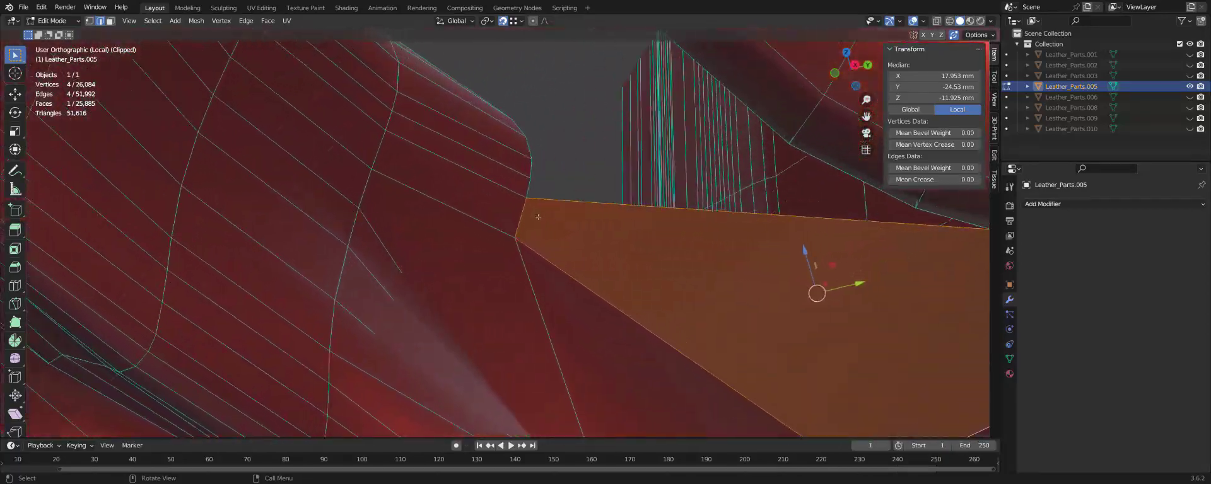
Pick the edges bordering the seam gap and fill it, reaching 51,993 edges and 25,886 faces.
{"action": "left_click", "coordinate": [522, 188]}
{"action": "mouse_move", "coordinate": [522, 188]}
{"action": "middle_mouse_down"}
{"action": "mouse_move", "coordinate": [788, 271]}
{"action": "mouse_move", "coordinate": [776, 322]}
{"action": "middle_mouse_up"}
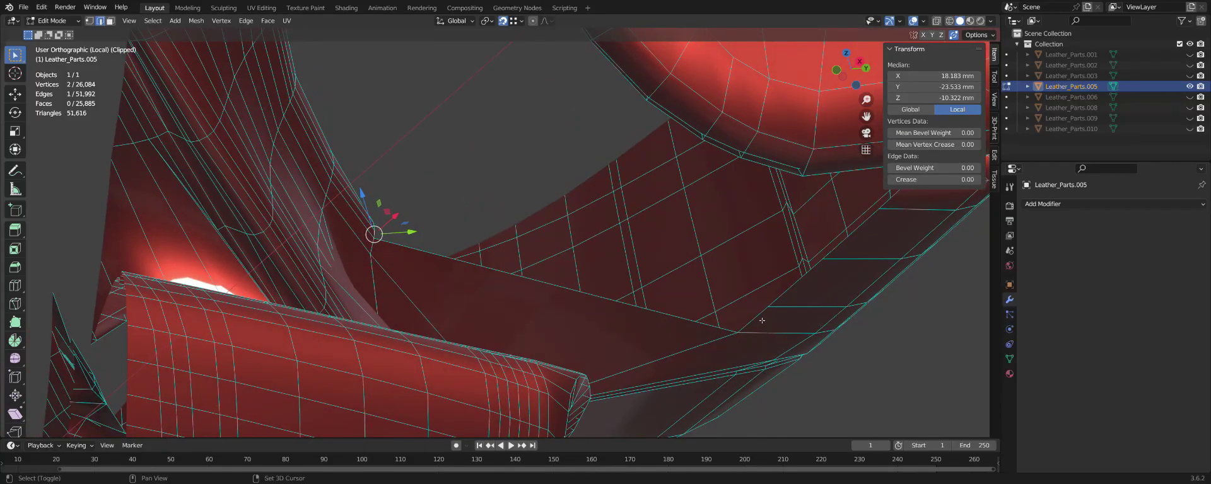
{"action": "middle_click_drag", "start_coordinate": [756, 322], "coordinate": [725, 320]}
{"action": "middle_click_drag", "start_coordinate": [620, 299], "coordinate": [353, 272]}
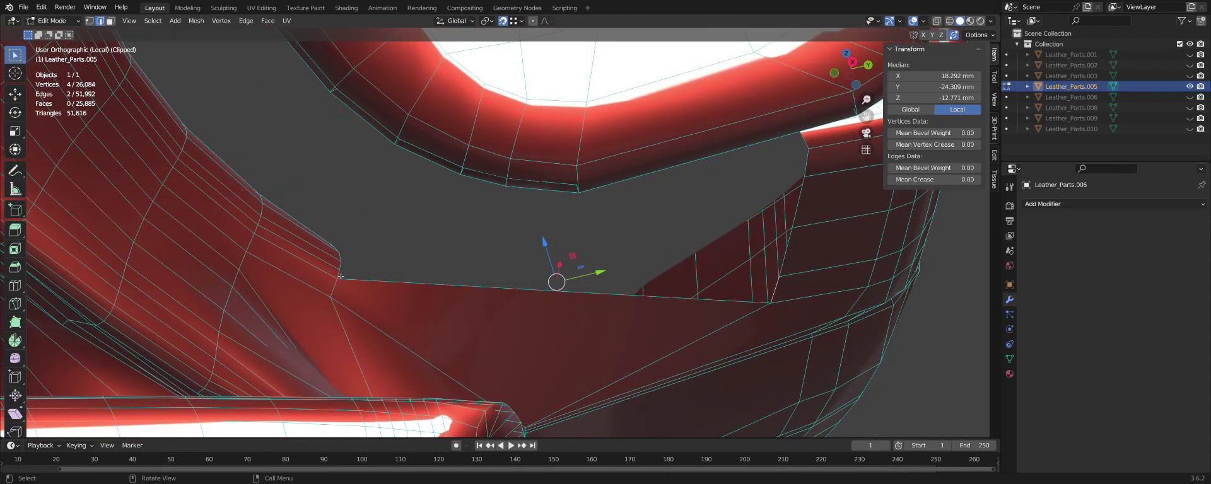
{"action": "left_click", "coordinate": [777, 292], "text": "ctrl"}
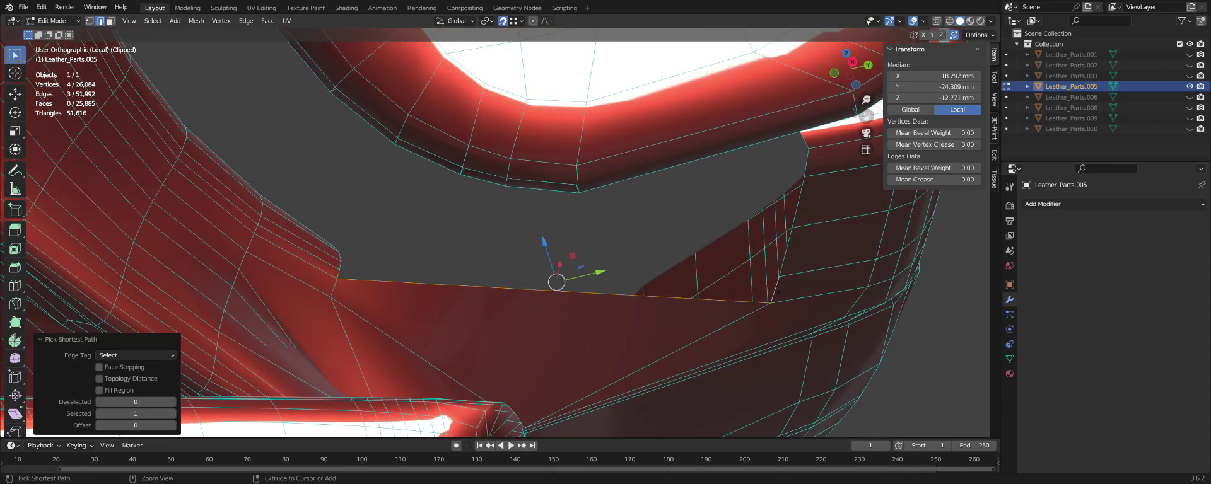
{"action": "key", "text": "f"}
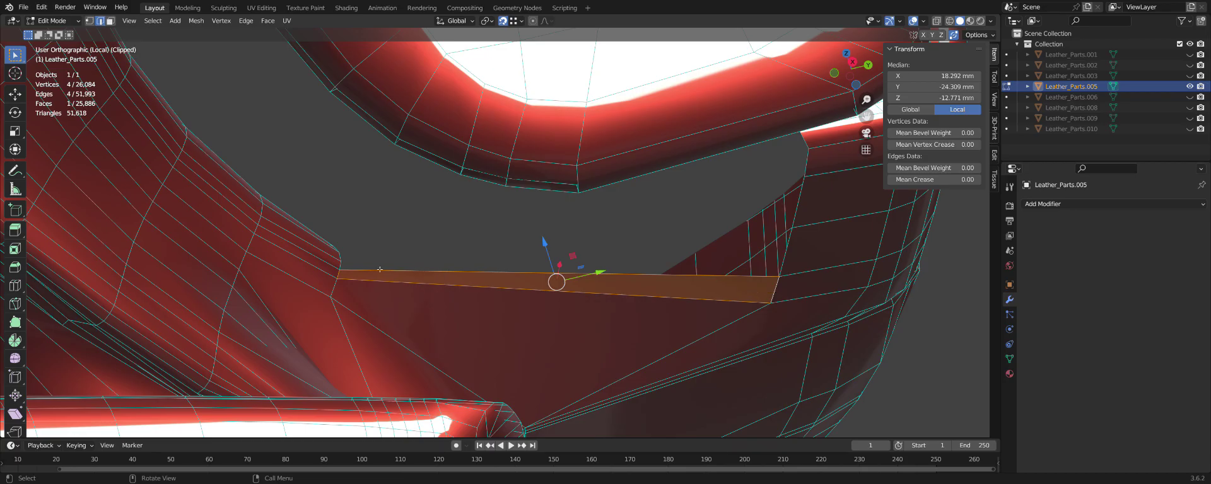
{"action": "mouse_move", "coordinate": [346, 266]}
{"action": "middle_mouse_down"}
{"action": "mouse_move", "coordinate": [390, 304]}
{"action": "mouse_move", "coordinate": [506, 288]}
{"action": "middle_mouse_up"}
{"action": "scroll", "coordinate": [536, 281], "scroll_direction": "up", "scroll_amount": 2}
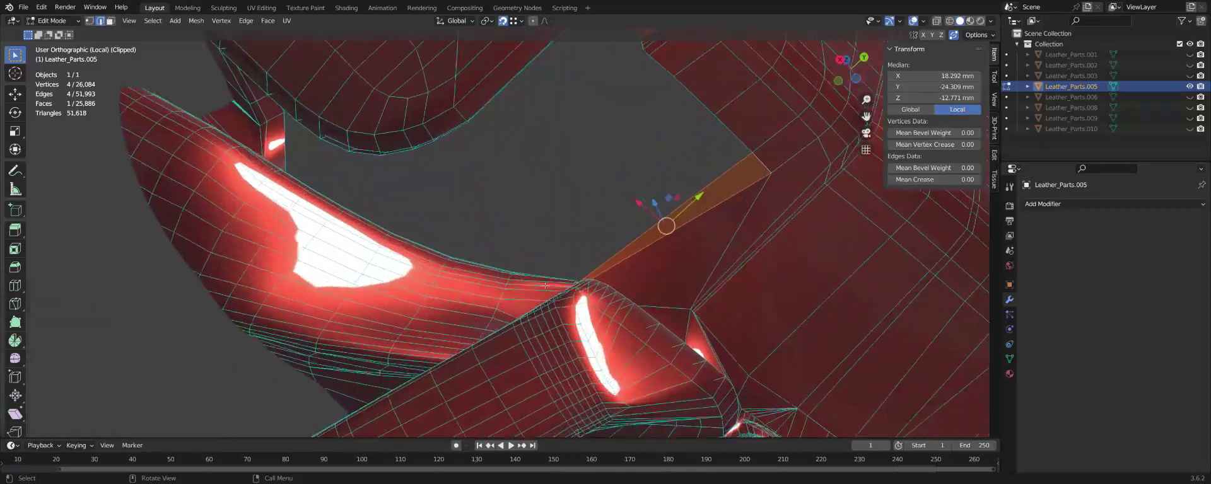
{"action": "scroll", "coordinate": [573, 270], "scroll_direction": "up", "scroll_amount": 2}
{"action": "scroll", "coordinate": [613, 256], "scroll_direction": "up", "scroll_amount": 1}
{"action": "mouse_move", "coordinate": [612, 256]}
{"action": "middle_mouse_down"}
{"action": "mouse_move", "coordinate": [578, 268]}
{"action": "mouse_move", "coordinate": [591, 207]}
{"action": "mouse_move", "coordinate": [619, 258]}
{"action": "middle_mouse_up"}
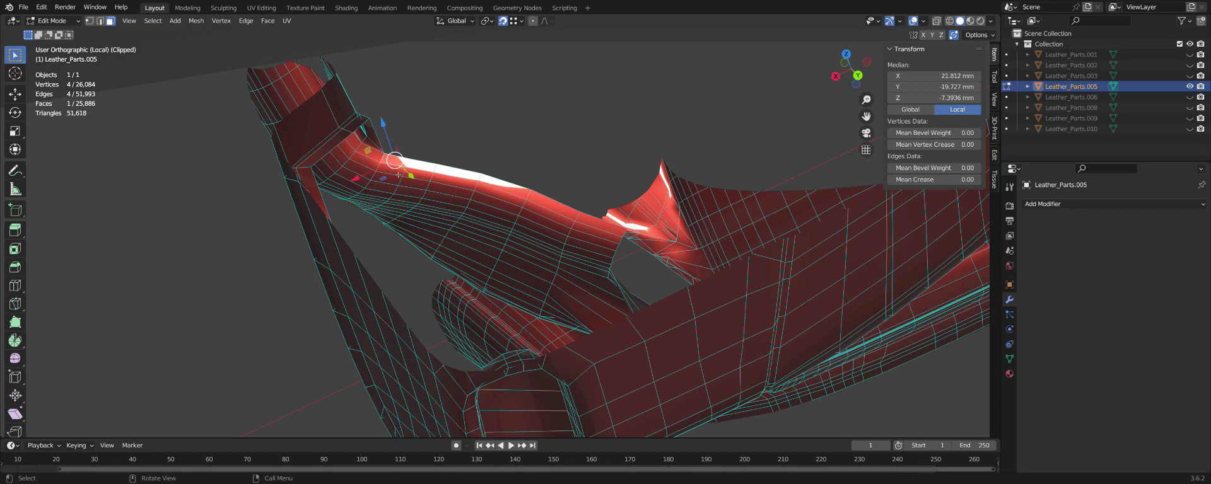
Select a path of faces and delete them.
{"action": "left_click", "coordinate": [389, 192], "text": "ctrl"}
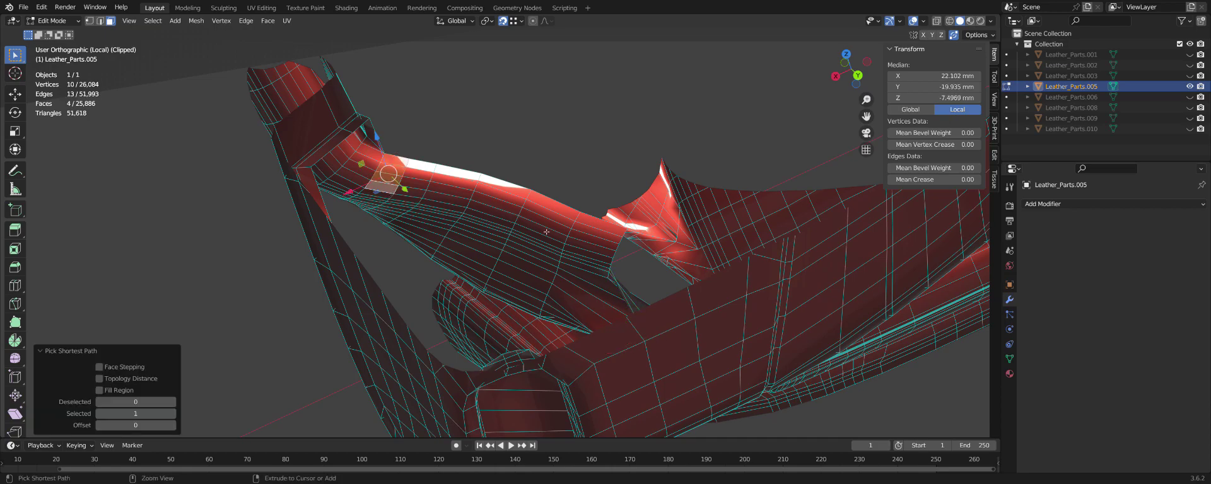
{"action": "scroll", "coordinate": [614, 269], "scroll_direction": "up", "scroll_amount": 4}
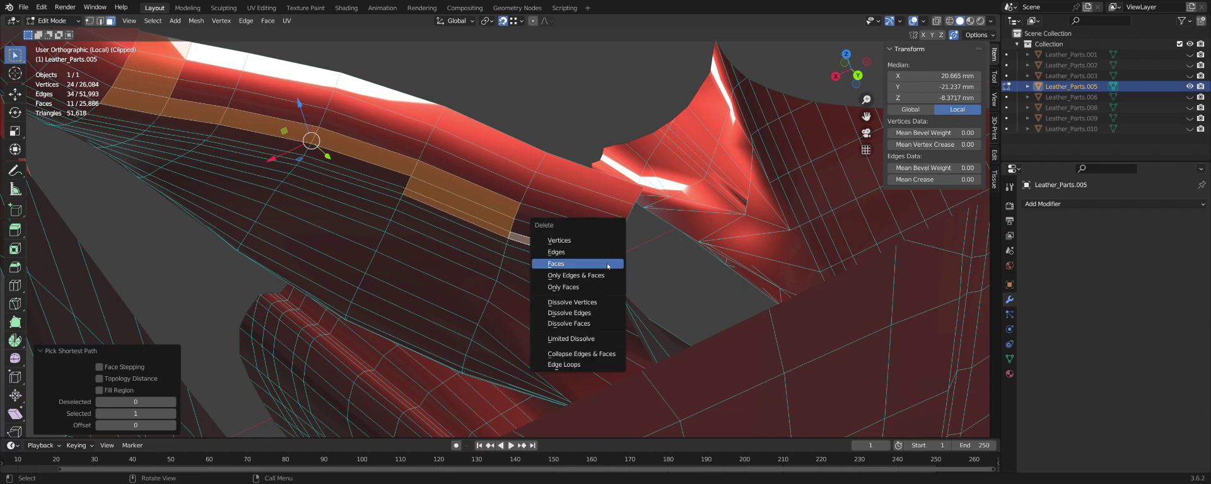
{"action": "left_click", "coordinate": [608, 266]}
Select the linked strip of faces with L and delete it, leaving 25,858 faces.
{"action": "left_click", "coordinate": [602, 252]}
{"action": "key", "text": "l"}
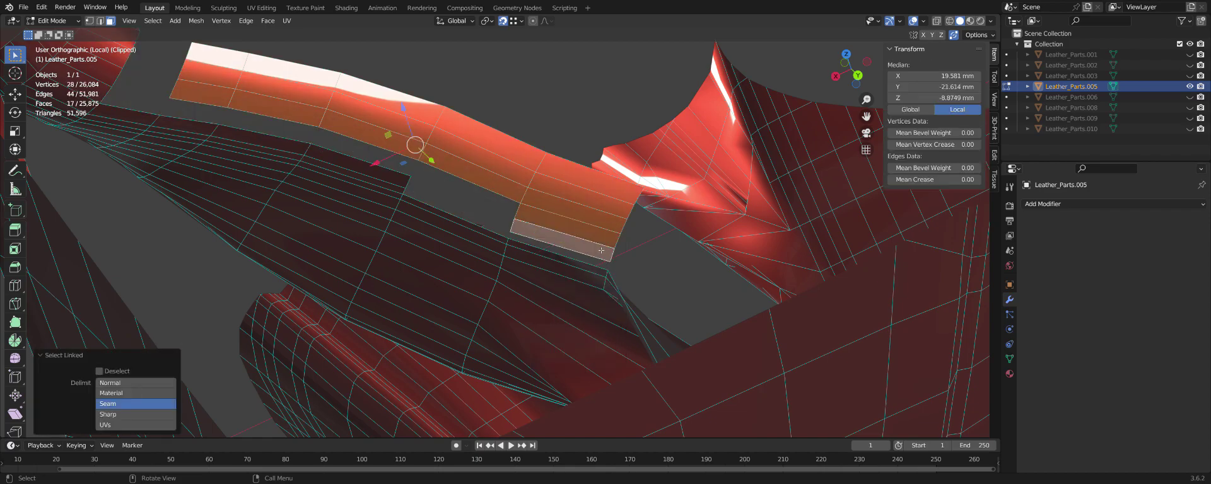
{"action": "key", "text": "x"}
{"action": "left_click", "coordinate": [601, 250]}
{"action": "middle_click_drag", "start_coordinate": [561, 234], "coordinate": [493, 238]}
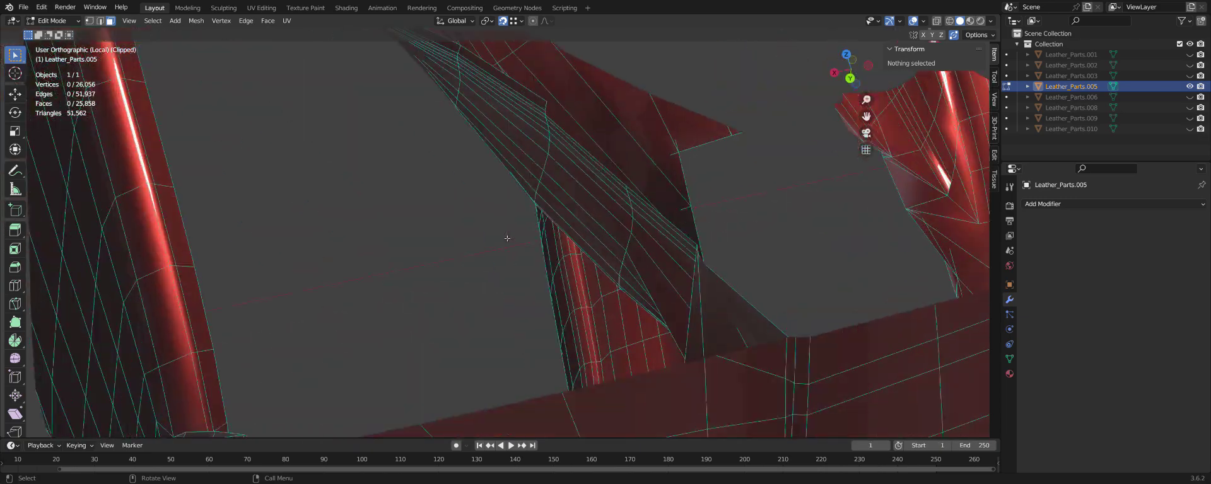
{"action": "scroll", "coordinate": [470, 221], "scroll_direction": "up", "scroll_amount": 1}
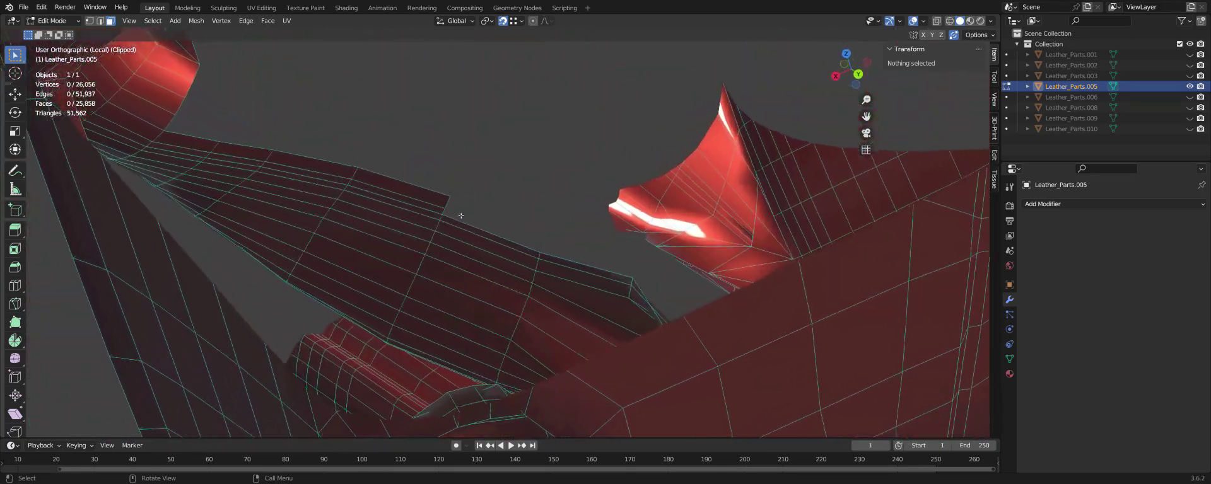
{"action": "scroll", "coordinate": [461, 214], "scroll_direction": "up", "scroll_amount": 3}
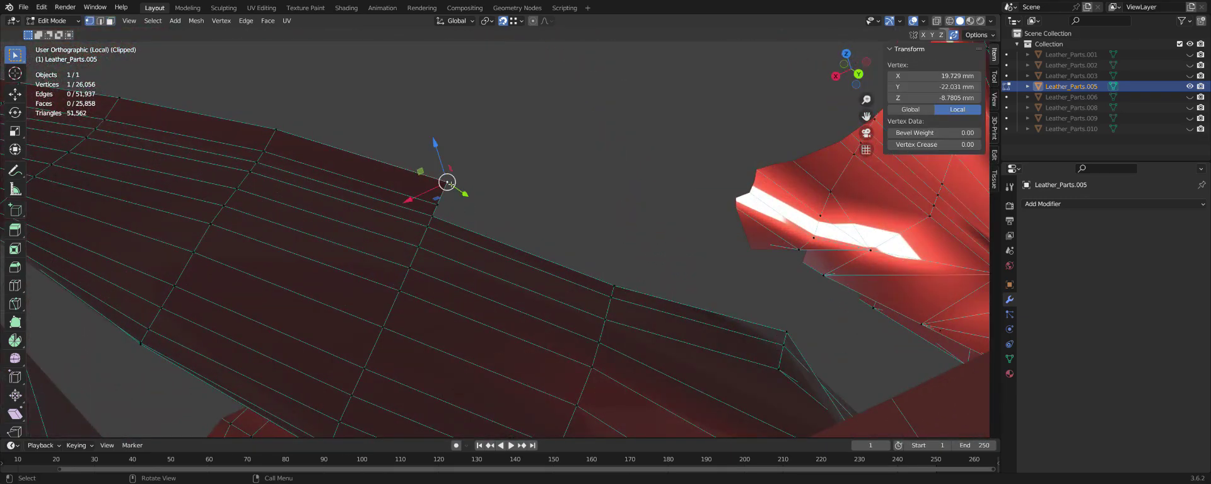
Drop the moved vertex so Auto Merge welds it to its neighbour.
{"action": "left_click", "coordinate": [437, 205]}
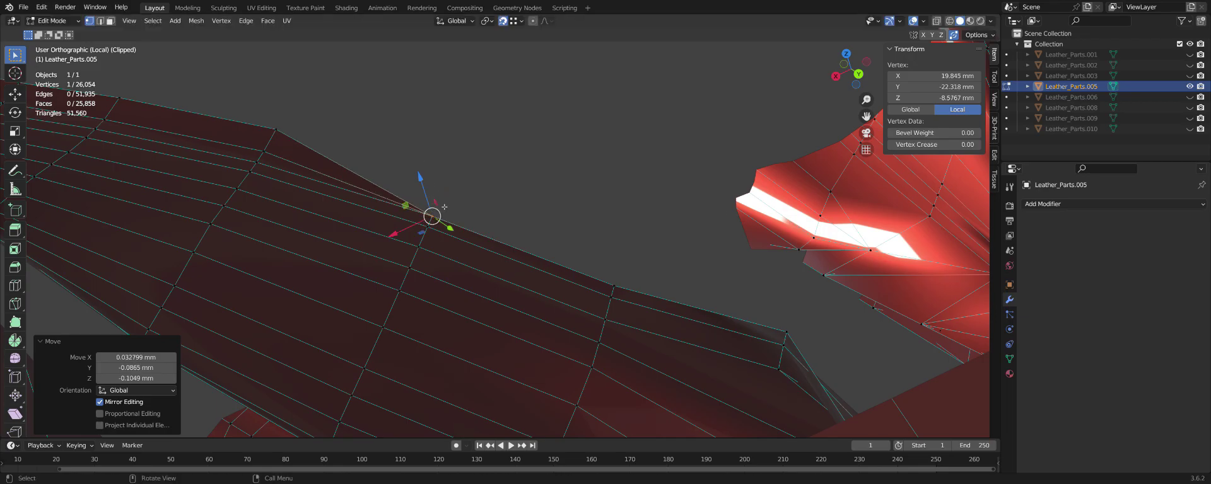
{"action": "scroll", "coordinate": [479, 210], "scroll_direction": "down", "scroll_amount": 2}
{"action": "mouse_move", "coordinate": [515, 221]}
{"action": "middle_mouse_down"}
{"action": "mouse_move", "coordinate": [526, 241]}
{"action": "mouse_move", "coordinate": [575, 233]}
{"action": "mouse_move", "coordinate": [559, 267]}
{"action": "mouse_move", "coordinate": [466, 274]}
{"action": "middle_mouse_up"}
{"action": "left_click", "coordinate": [440, 283]}
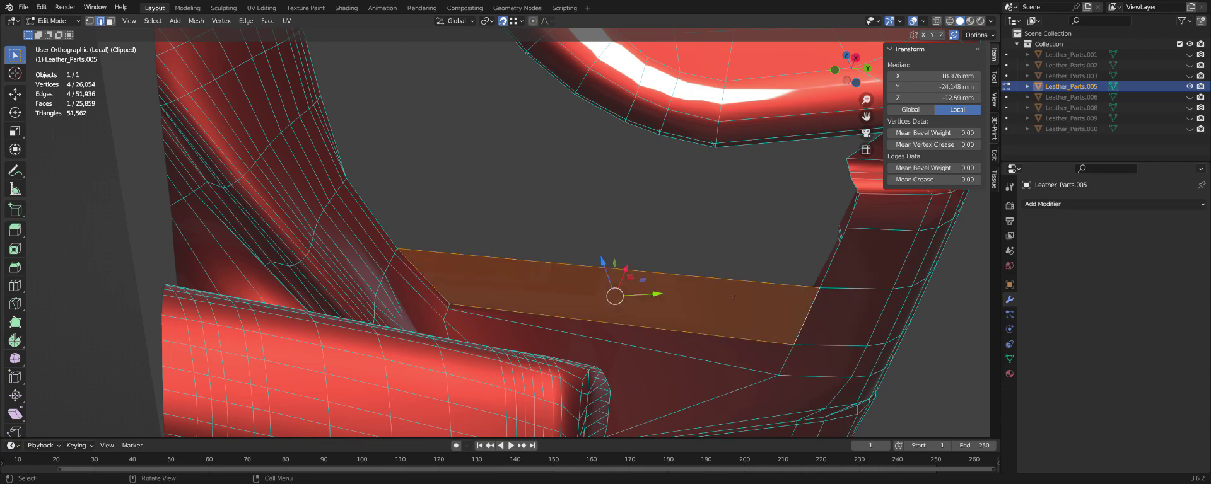
Fill the gaps left by the deleted strip, giving 26,054 vertices and 25,864 faces.
{"action": "left_click", "coordinate": [396, 236]}
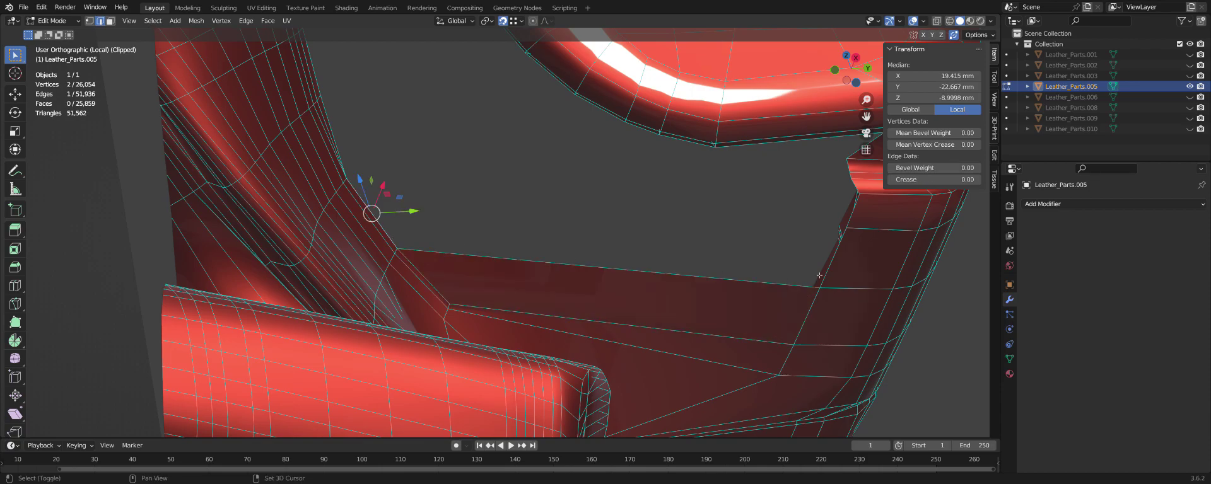
{"action": "scroll", "coordinate": [756, 291], "scroll_direction": "down", "scroll_amount": 3}
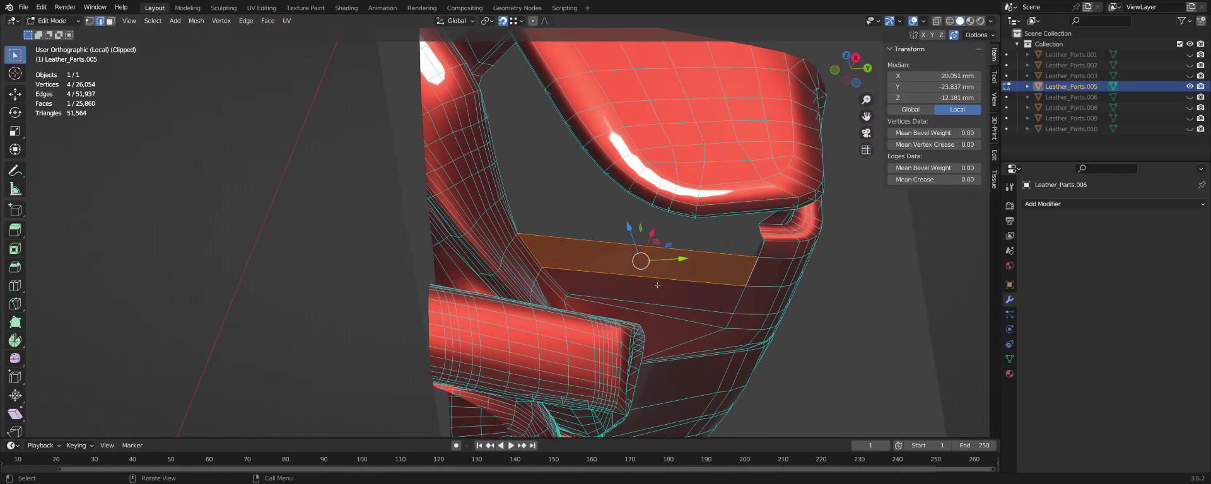
{"action": "mouse_move", "coordinate": [756, 291]}
{"action": "middle_mouse_down"}
{"action": "mouse_move", "coordinate": [599, 283]}
{"action": "mouse_move", "coordinate": [571, 332]}
{"action": "middle_mouse_up"}
{"action": "scroll", "coordinate": [599, 283], "scroll_direction": "up", "scroll_amount": 3}
{"action": "left_click", "coordinate": [571, 332]}
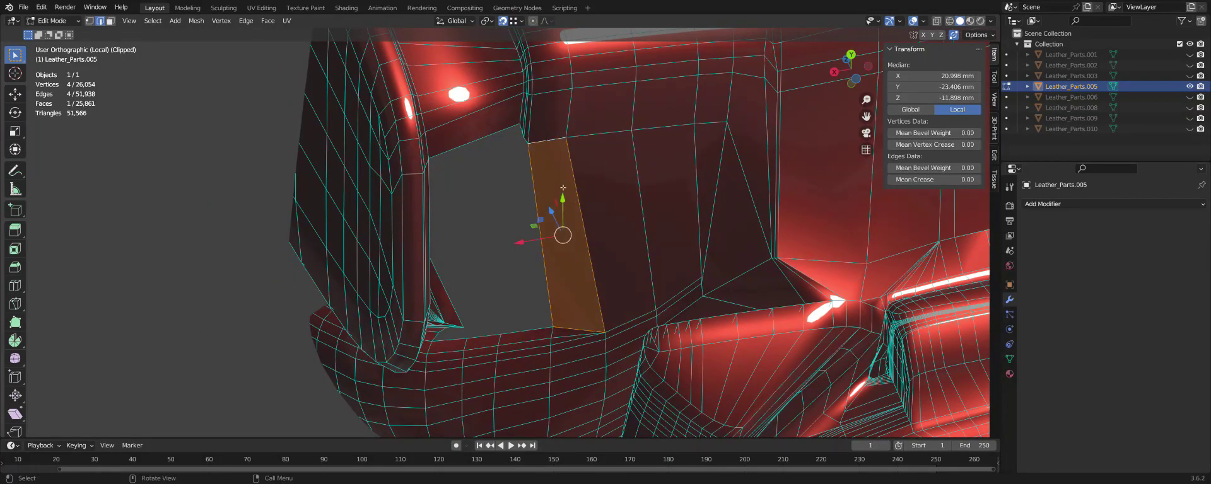
{"action": "mouse_move", "coordinate": [563, 188]}
{"action": "middle_mouse_down"}
{"action": "mouse_move", "coordinate": [550, 250]}
{"action": "mouse_move", "coordinate": [620, 152]}
{"action": "middle_mouse_up"}
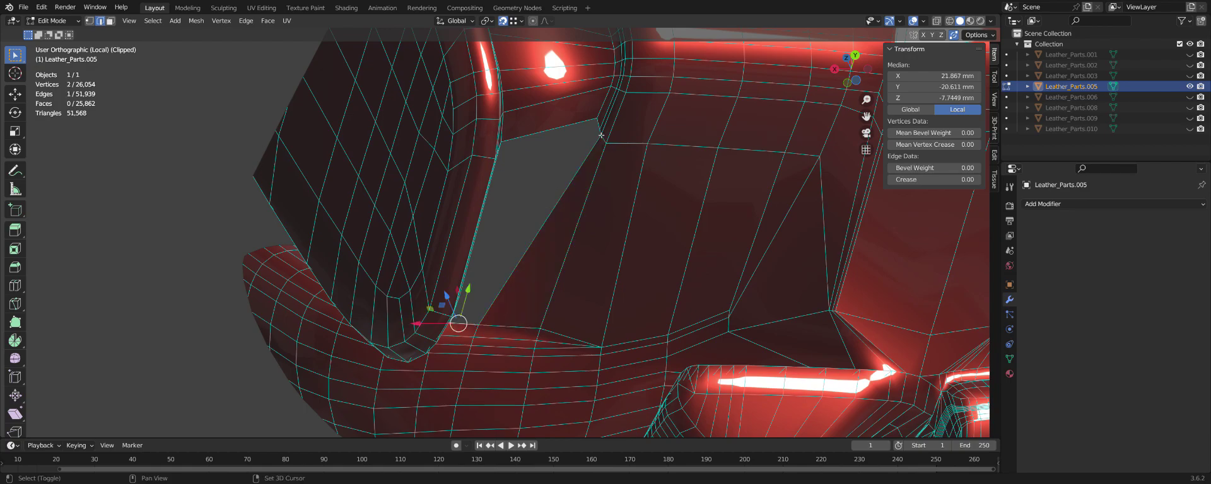
{"action": "mouse_move", "coordinate": [566, 198]}
{"action": "middle_mouse_down"}
{"action": "mouse_move", "coordinate": [529, 290]}
{"action": "mouse_move", "coordinate": [640, 128]}
{"action": "middle_mouse_up"}
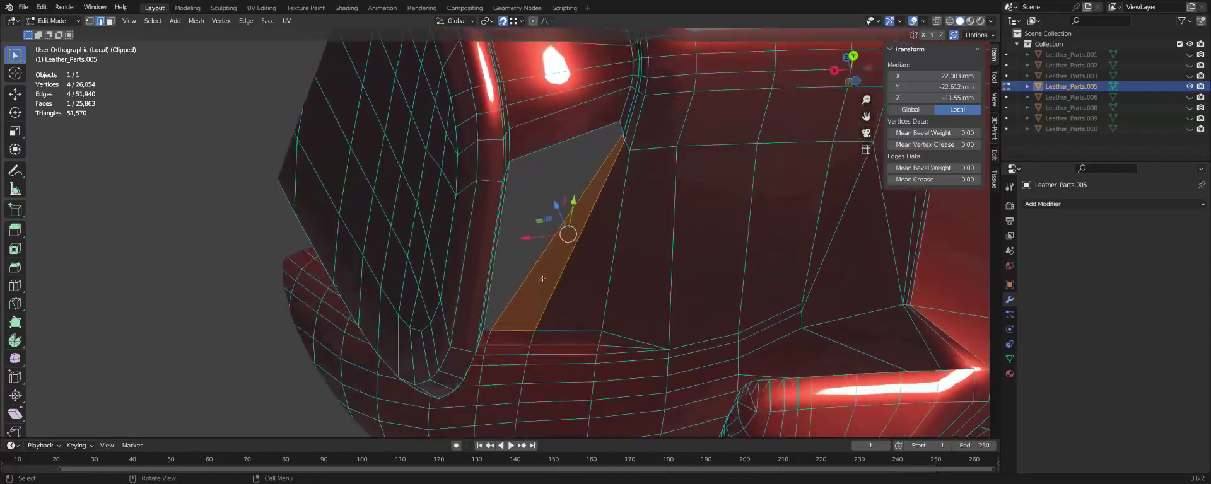
{"action": "middle_click_drag", "start_coordinate": [528, 320], "coordinate": [520, 318]}
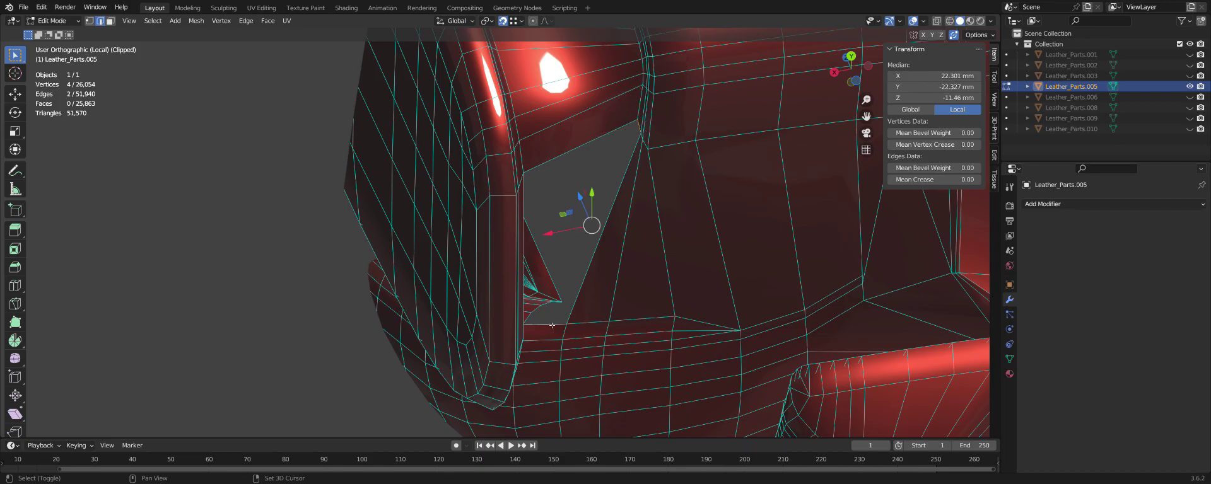
{"action": "mouse_move", "coordinate": [551, 323]}
{"action": "middle_mouse_down"}
{"action": "mouse_move", "coordinate": [651, 146]}
{"action": "mouse_move", "coordinate": [515, 219]}
{"action": "mouse_move", "coordinate": [504, 213]}
{"action": "middle_mouse_up"}
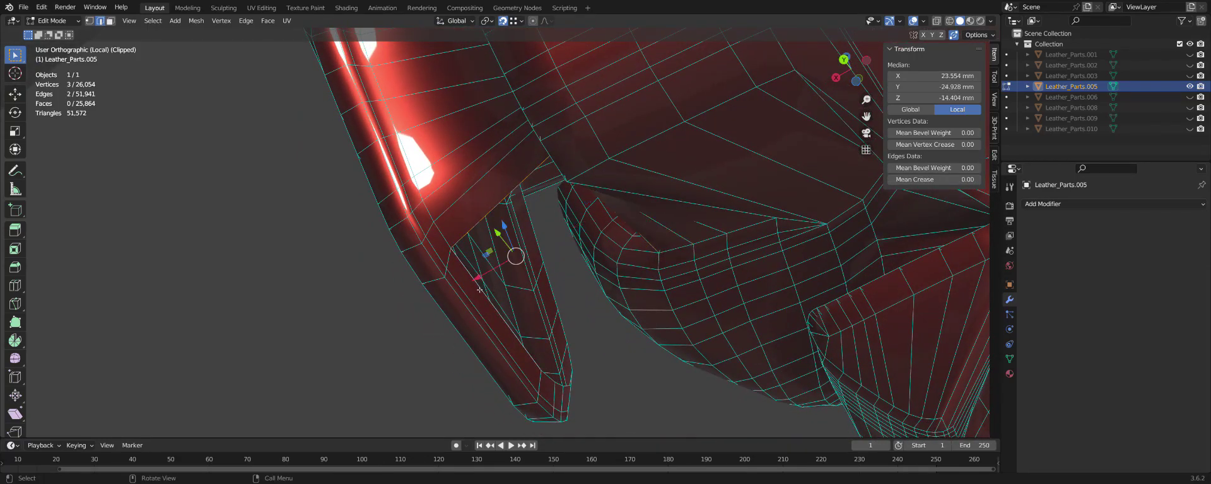
Select an edge bordering one of the remaining small gaps in the seat mesh.
{"action": "mouse_move", "coordinate": [483, 288]}
{"action": "middle_mouse_down"}
{"action": "mouse_move", "coordinate": [542, 311]}
{"action": "mouse_move", "coordinate": [515, 299]}
{"action": "mouse_move", "coordinate": [644, 285]}
{"action": "mouse_move", "coordinate": [788, 183]}
{"action": "mouse_move", "coordinate": [719, 178]}
{"action": "mouse_move", "coordinate": [557, 277]}
{"action": "mouse_move", "coordinate": [660, 331]}
{"action": "middle_mouse_up"}
{"action": "scroll", "coordinate": [732, 177], "scroll_direction": "up", "scroll_amount": 3}
{"action": "scroll", "coordinate": [729, 176], "scroll_direction": "up", "scroll_amount": 3}
{"action": "left_click", "coordinate": [722, 188]}
{"action": "scroll", "coordinate": [694, 196], "scroll_direction": "down", "scroll_amount": 3}
{"action": "scroll", "coordinate": [656, 206], "scroll_direction": "down", "scroll_amount": 3}
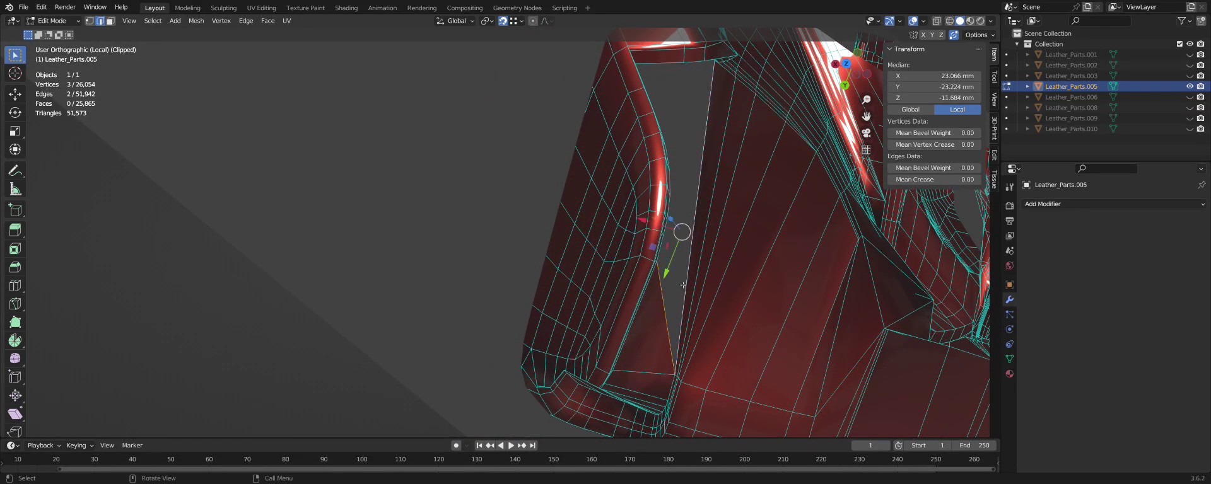
Weld a vertex onto the tip of the flap at the seat back.
{"action": "mouse_move", "coordinate": [683, 278]}
{"action": "middle_mouse_down"}
{"action": "mouse_move", "coordinate": [635, 103]}
{"action": "mouse_move", "coordinate": [755, 108]}
{"action": "middle_mouse_up"}
{"action": "scroll", "coordinate": [755, 108], "scroll_direction": "up", "scroll_amount": 2}
{"action": "scroll", "coordinate": [735, 126], "scroll_direction": "up", "scroll_amount": 2}
{"action": "scroll", "coordinate": [716, 144], "scroll_direction": "up", "scroll_amount": 2}
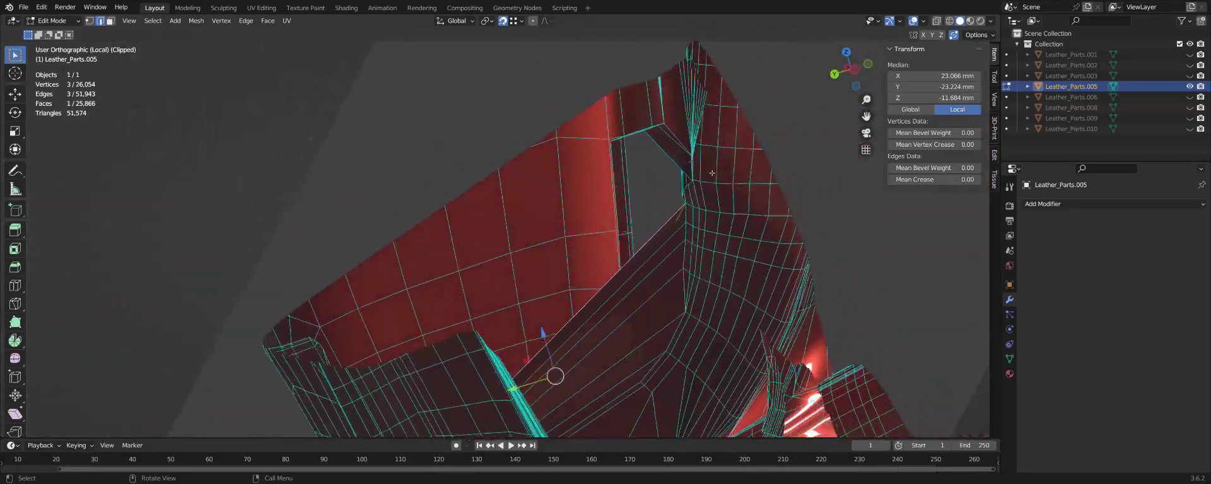
{"action": "scroll", "coordinate": [695, 162], "scroll_direction": "up", "scroll_amount": 2}
{"action": "middle_click_drag", "start_coordinate": [676, 180], "coordinate": [534, 249]}
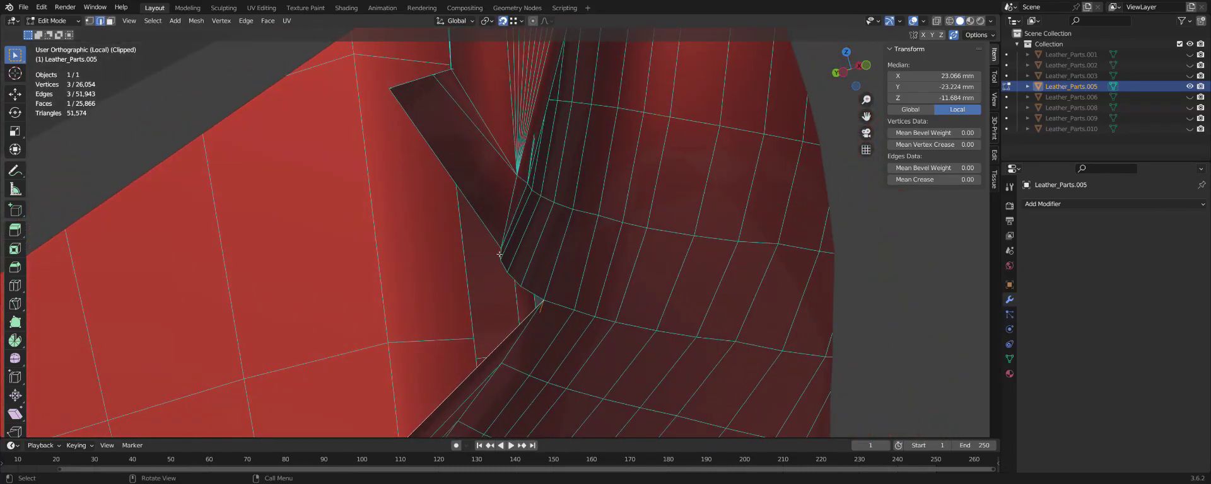
{"action": "key", "text": "g"}
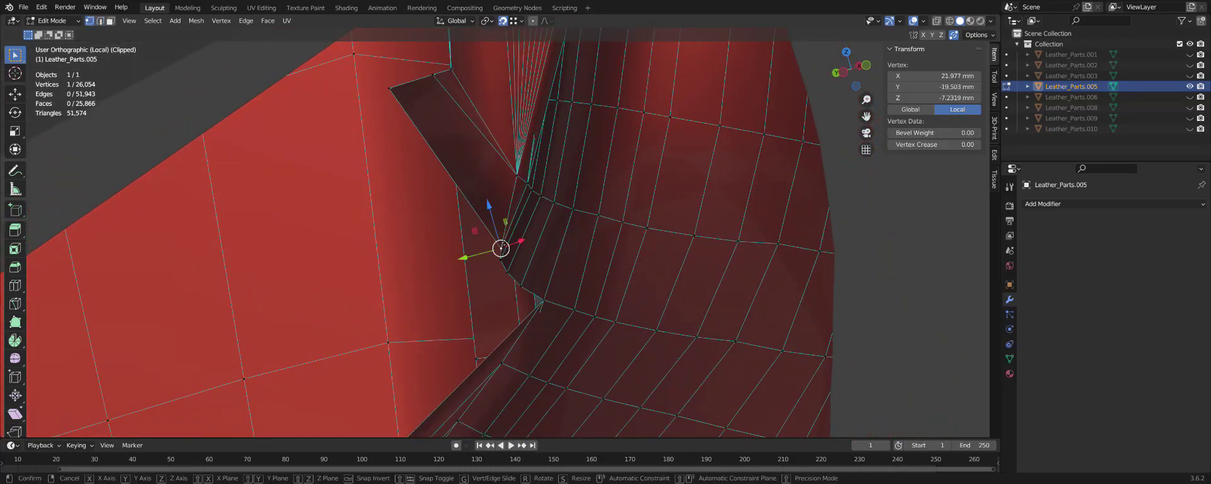
{"action": "left_click", "coordinate": [515, 173]}
Slide the nearby vertex along its edge, ending at factor 0.314.
{"action": "mouse_move", "coordinate": [409, 94]}
{"action": "middle_mouse_down"}
{"action": "mouse_move", "coordinate": [495, 189]}
{"action": "mouse_move", "coordinate": [599, 232]}
{"action": "middle_mouse_up"}
{"action": "key", "text": "g"}
{"action": "key", "text": "g"}
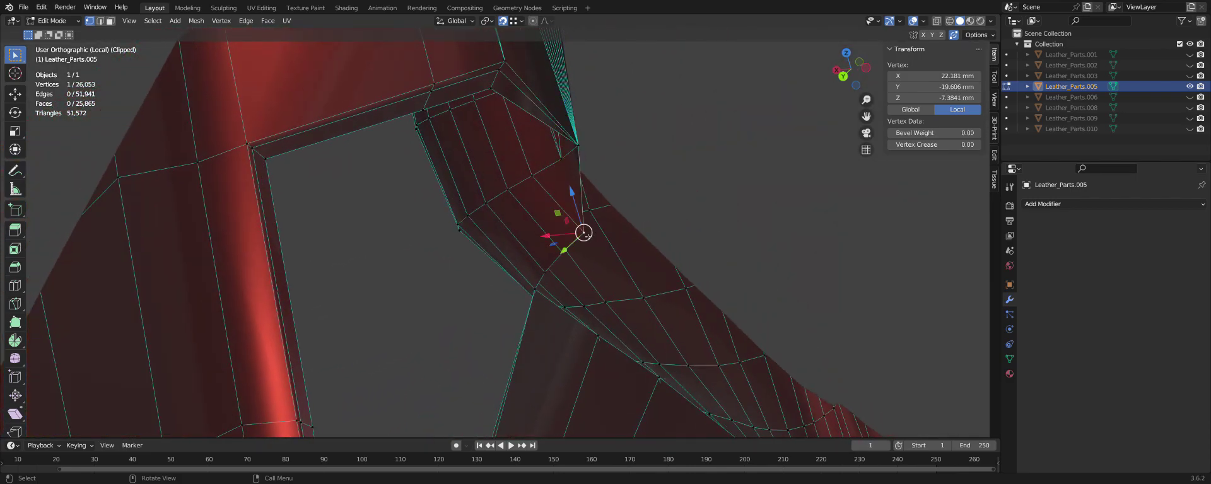
{"action": "left_click", "coordinate": [553, 213]}
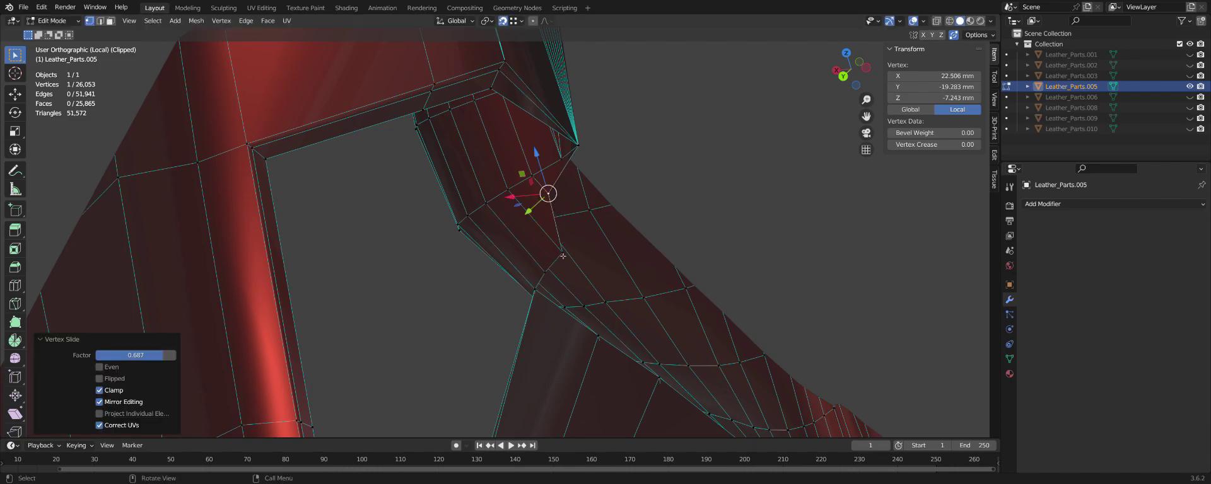
{"action": "key", "text": "g"}
{"action": "key", "text": "g"}
{"action": "left_click", "coordinate": [537, 237]}
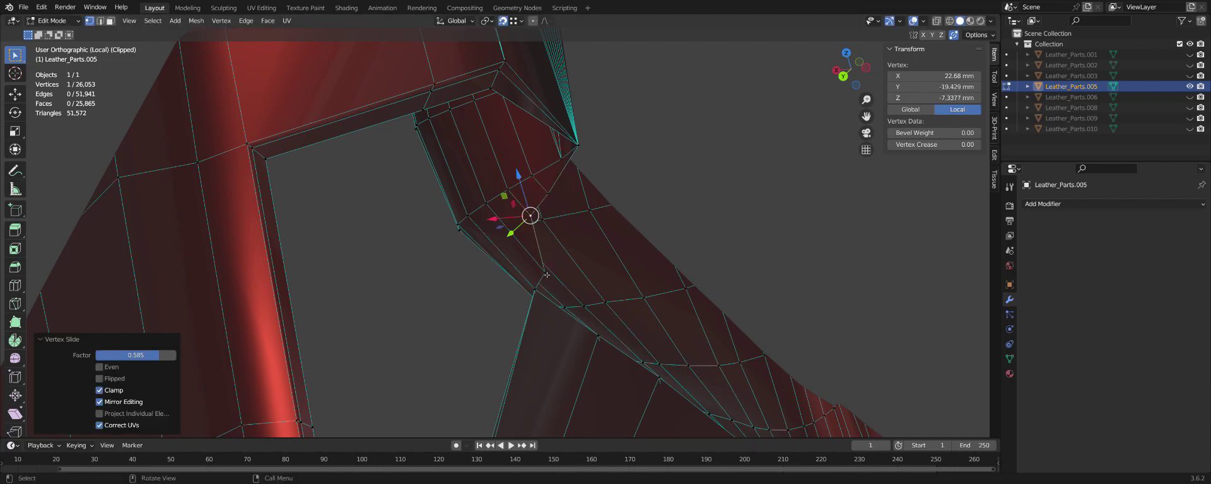
{"action": "key", "text": "g"}
{"action": "key", "text": "g"}
{"action": "left_click", "coordinate": [526, 250]}
{"action": "mouse_move", "coordinate": [529, 252]}
{"action": "middle_mouse_down"}
{"action": "mouse_move", "coordinate": [552, 282]}
{"action": "mouse_move", "coordinate": [540, 234]}
{"action": "mouse_move", "coordinate": [627, 217]}
{"action": "mouse_move", "coordinate": [617, 359]}
{"action": "mouse_move", "coordinate": [720, 223]}
{"action": "middle_mouse_up"}
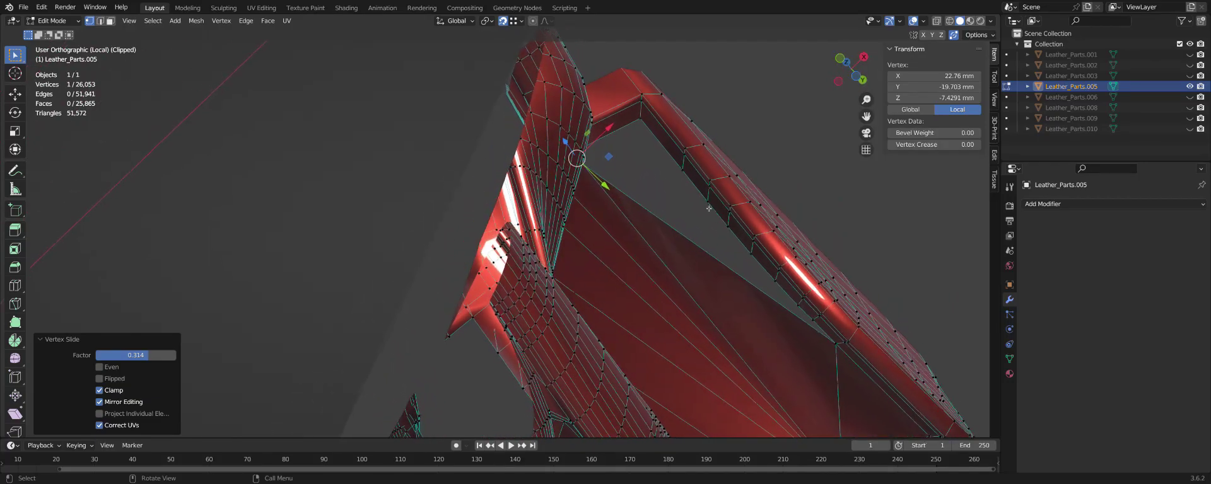
{"action": "mouse_move", "coordinate": [736, 312]}
{"action": "middle_mouse_down"}
{"action": "mouse_move", "coordinate": [656, 262]}
{"action": "mouse_move", "coordinate": [454, 215]}
{"action": "mouse_move", "coordinate": [464, 136]}
{"action": "mouse_move", "coordinate": [526, 137]}
{"action": "mouse_move", "coordinate": [564, 190]}
{"action": "mouse_move", "coordinate": [550, 217]}
{"action": "middle_mouse_up"}
{"action": "scroll", "coordinate": [720, 280], "scroll_direction": "up", "scroll_amount": 4}
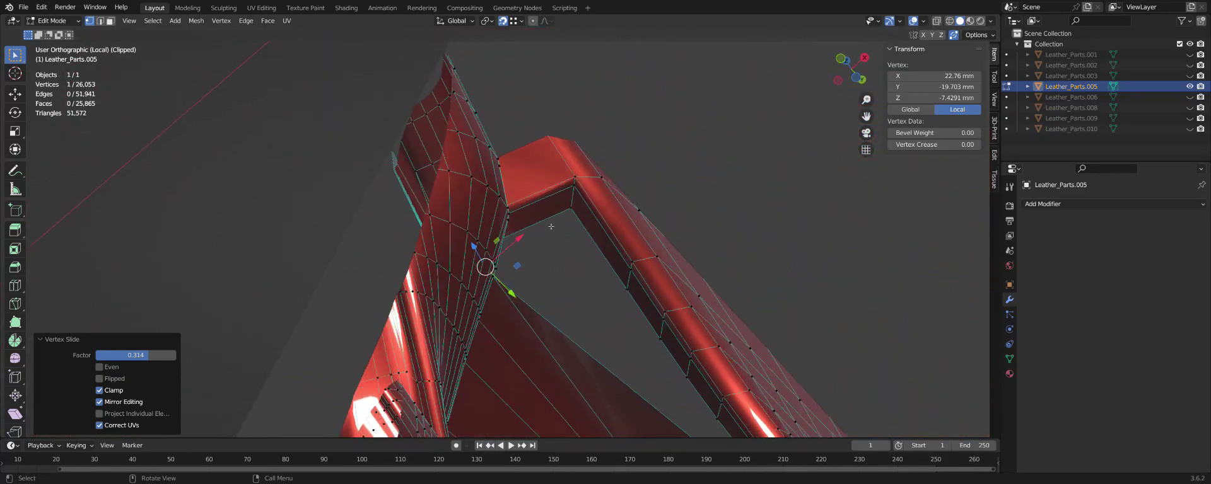
Delete the run of faces along the inner strip.
{"action": "left_click", "coordinate": [530, 201], "text": "alt"}
{"action": "middle_click_drag", "start_coordinate": [603, 234], "coordinate": [615, 341]}
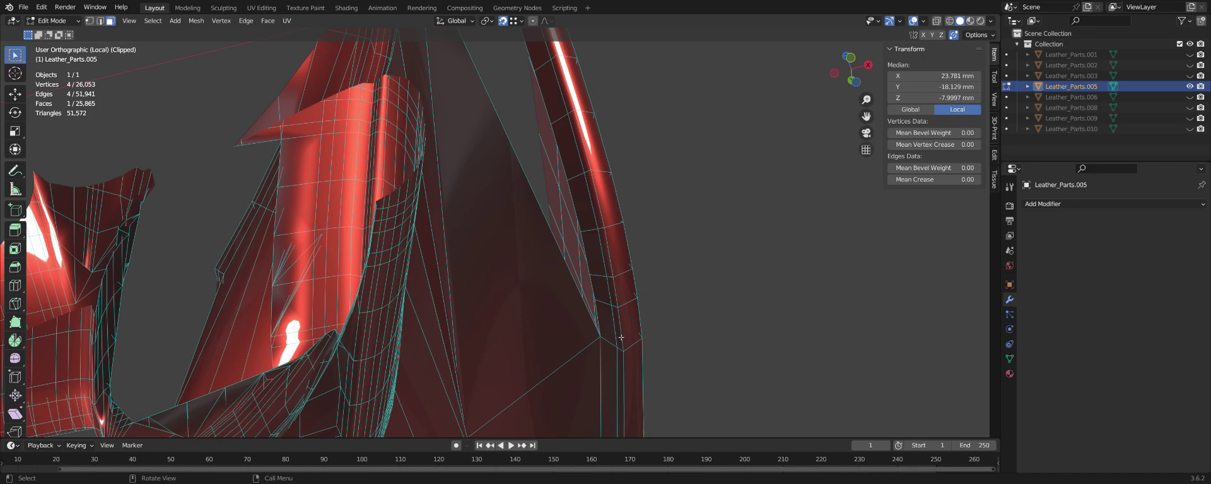
{"action": "left_click", "coordinate": [621, 338], "text": "ctrl"}
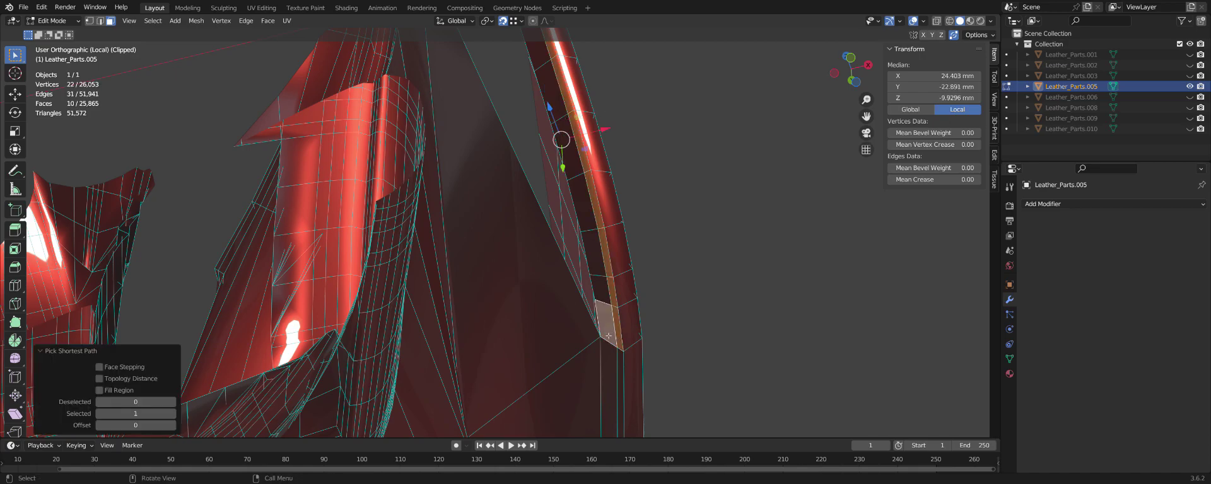
{"action": "key", "text": "x"}
{"action": "left_click", "coordinate": [607, 335]}
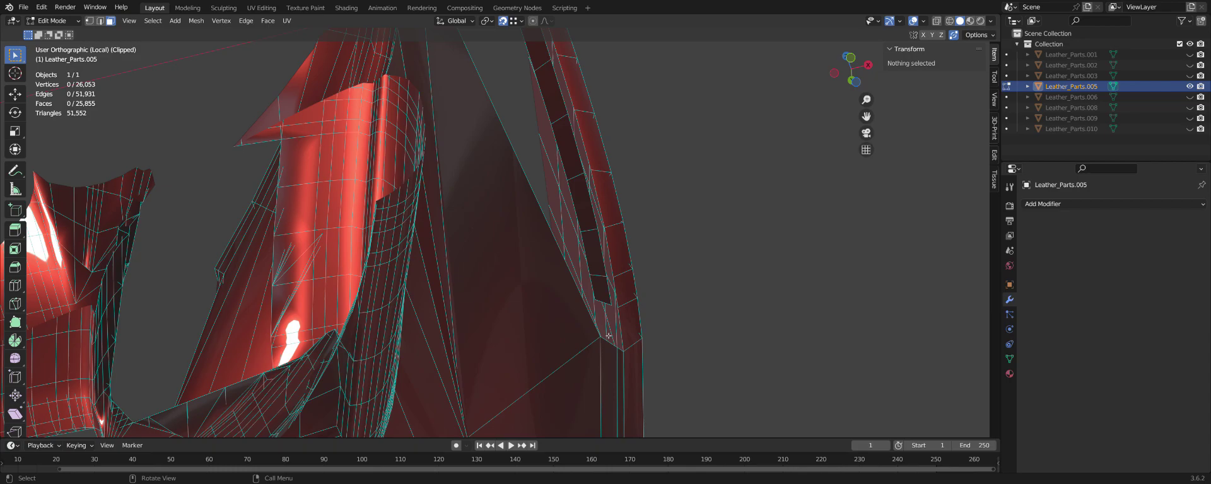
Delete four more faces running from the strip's end toward the gap.
{"action": "left_click", "coordinate": [600, 290]}
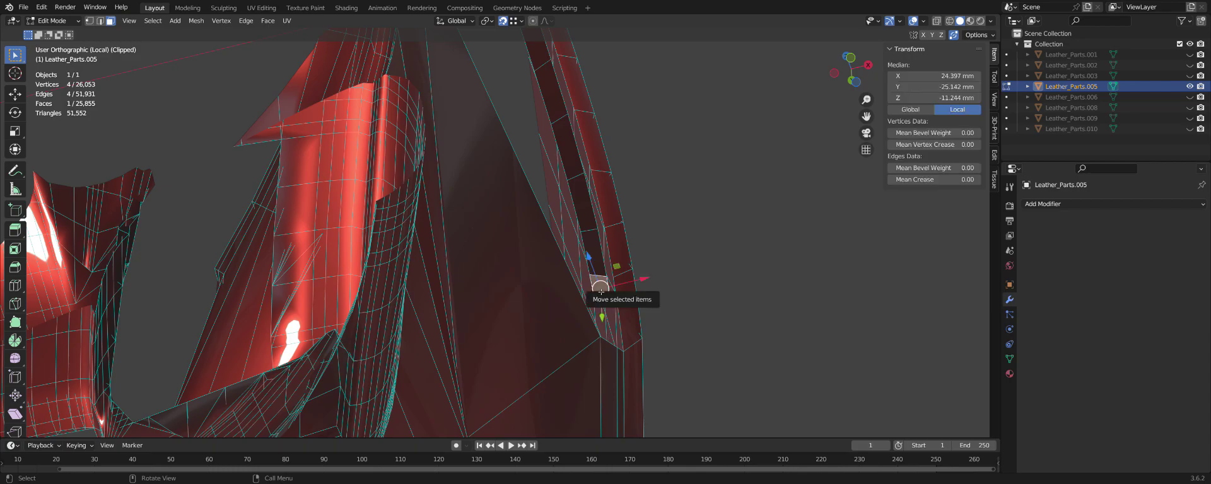
{"action": "key", "text": "x"}
{"action": "key", "text": "Escape"}
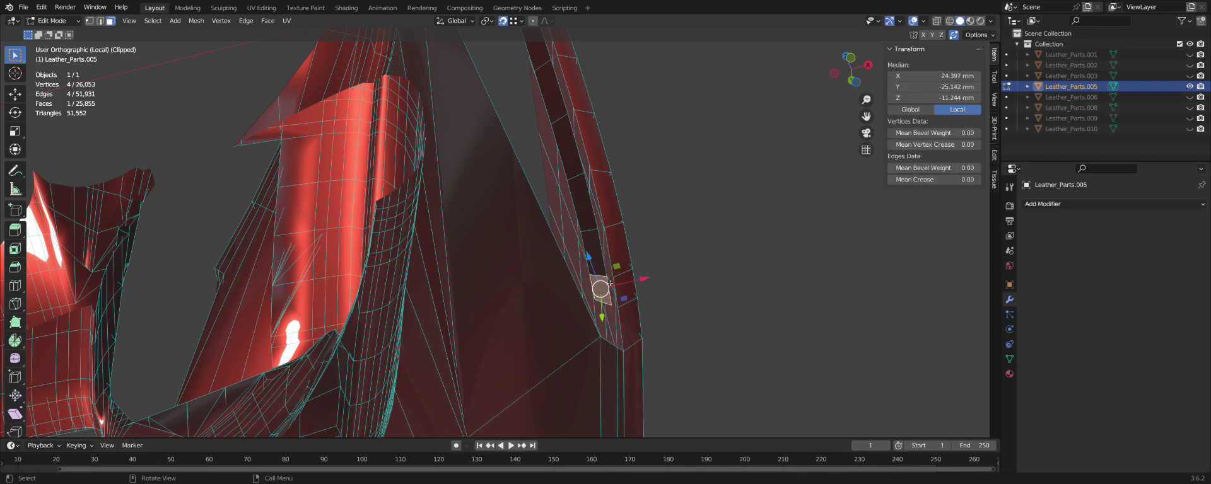
{"action": "key", "text": "ctrl+l"}
{"action": "key", "text": "ctrl+z"}
{"action": "mouse_move", "coordinate": [601, 291]}
{"action": "middle_mouse_down"}
{"action": "mouse_move", "coordinate": [522, 227]}
{"action": "mouse_move", "coordinate": [391, 260]}
{"action": "mouse_move", "coordinate": [392, 354]}
{"action": "mouse_move", "coordinate": [386, 171]}
{"action": "middle_mouse_up"}
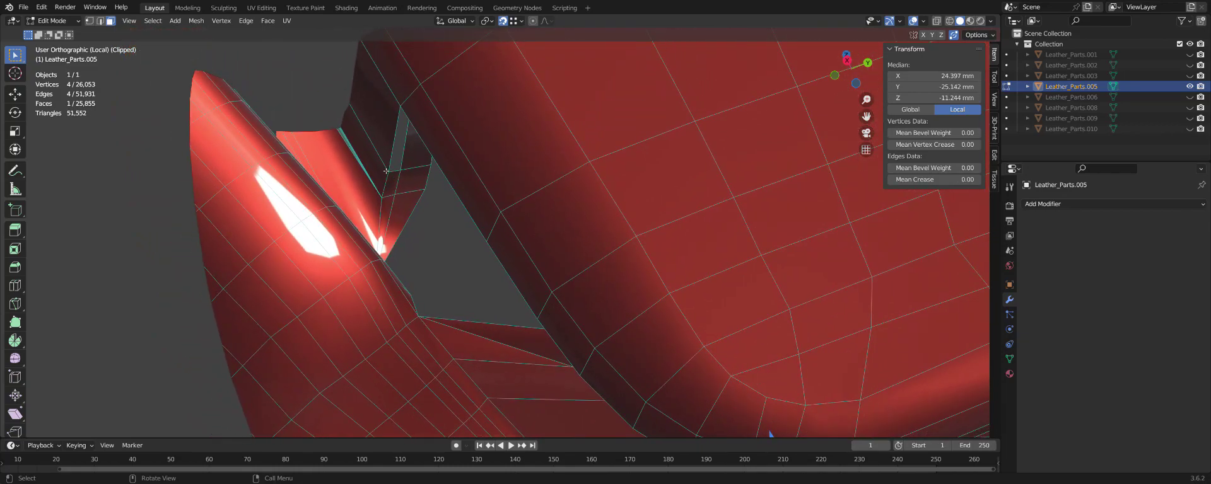
{"action": "left_click", "coordinate": [399, 234], "text": "ctrl"}
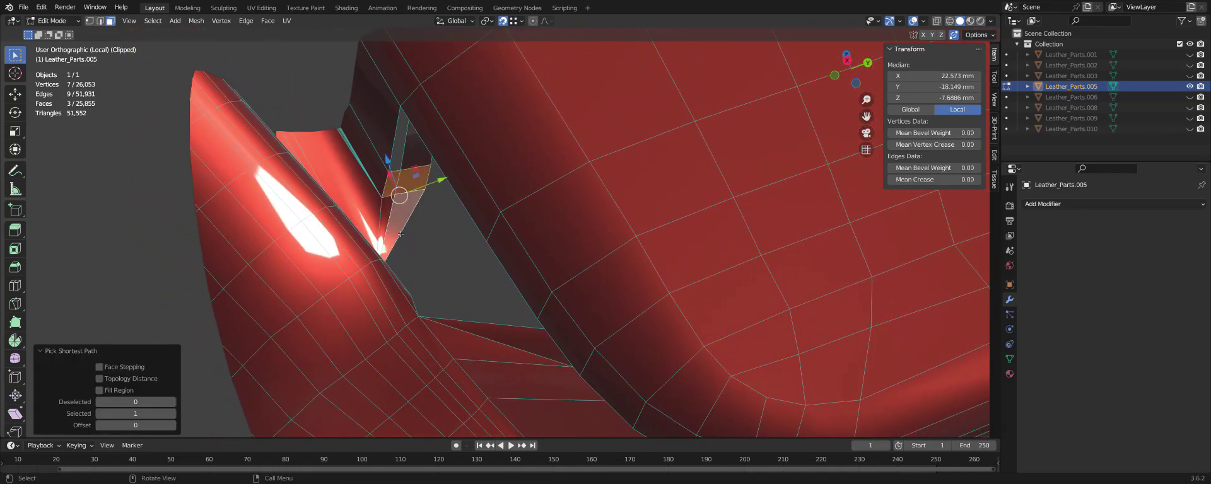
{"action": "key", "text": "x"}
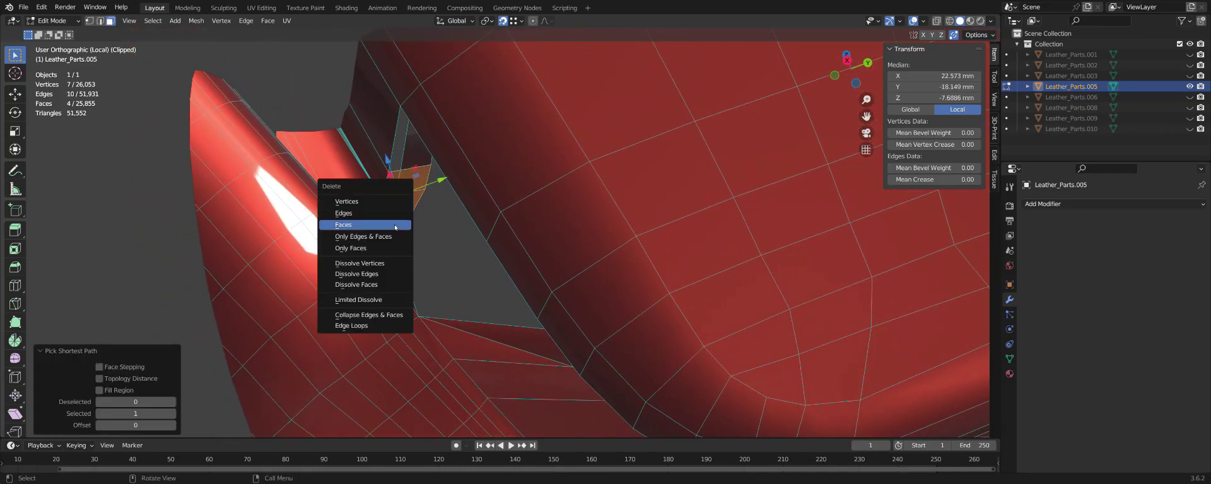
{"action": "left_click", "coordinate": [396, 224]}
Delete the seam-delimited strip linked to the small face inside the gap.
{"action": "left_click", "coordinate": [417, 163]}
{"action": "key", "text": "ctrl+l"}
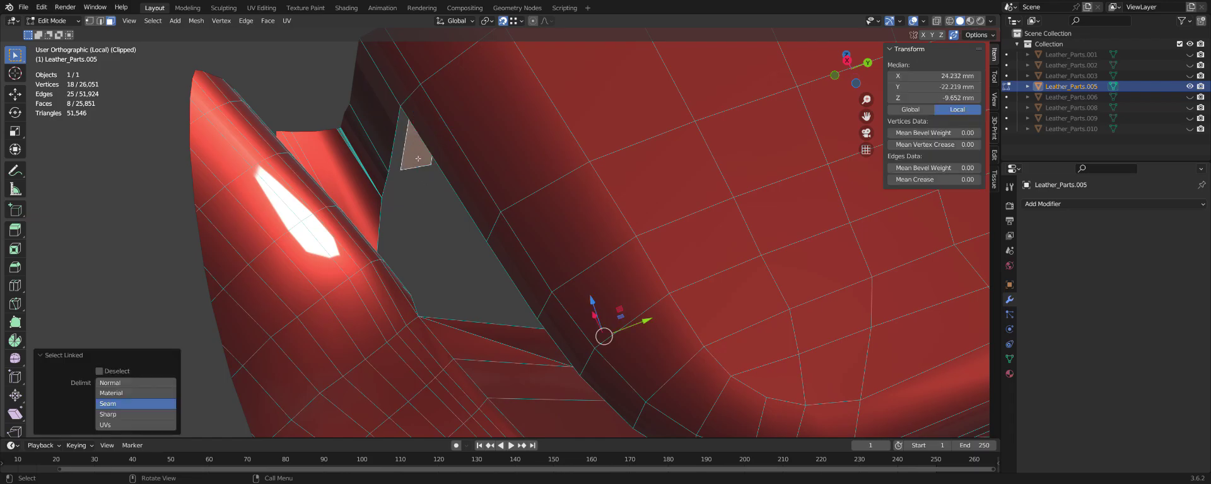
{"action": "mouse_move", "coordinate": [417, 163]}
{"action": "middle_mouse_down"}
{"action": "mouse_move", "coordinate": [417, 200]}
{"action": "mouse_move", "coordinate": [440, 219]}
{"action": "middle_mouse_up"}
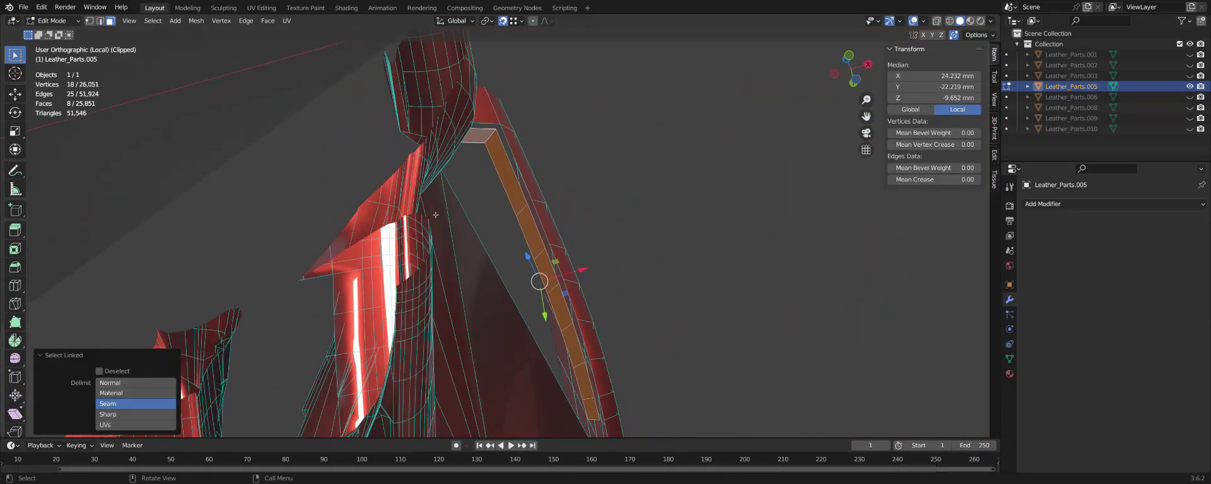
{"action": "key", "text": "x"}
{"action": "left_click", "coordinate": [440, 218]}
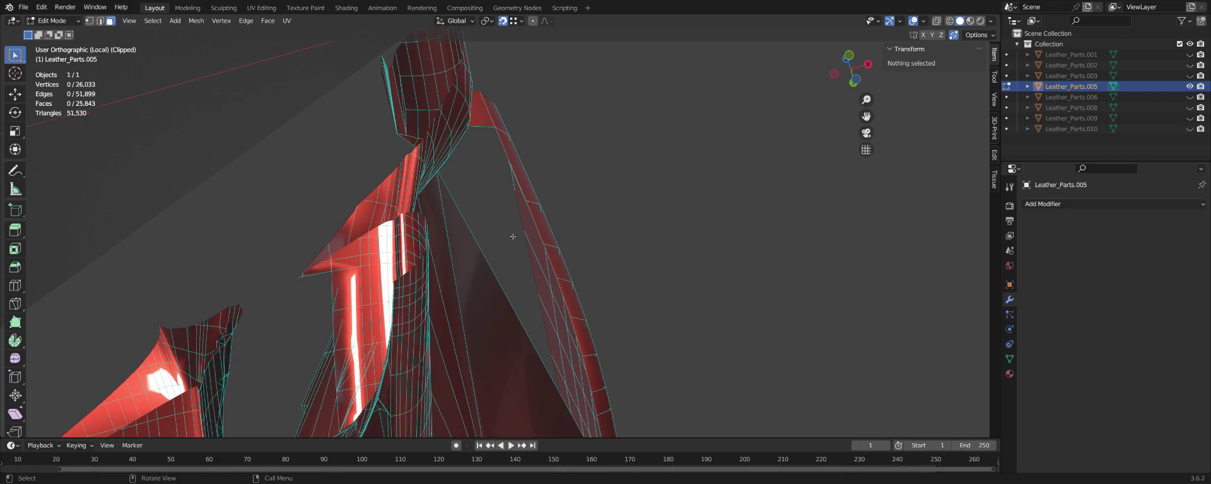
{"action": "mouse_move", "coordinate": [441, 219]}
{"action": "middle_mouse_down"}
{"action": "mouse_move", "coordinate": [513, 237]}
{"action": "mouse_move", "coordinate": [484, 165]}
{"action": "mouse_move", "coordinate": [502, 178]}
{"action": "middle_mouse_up"}
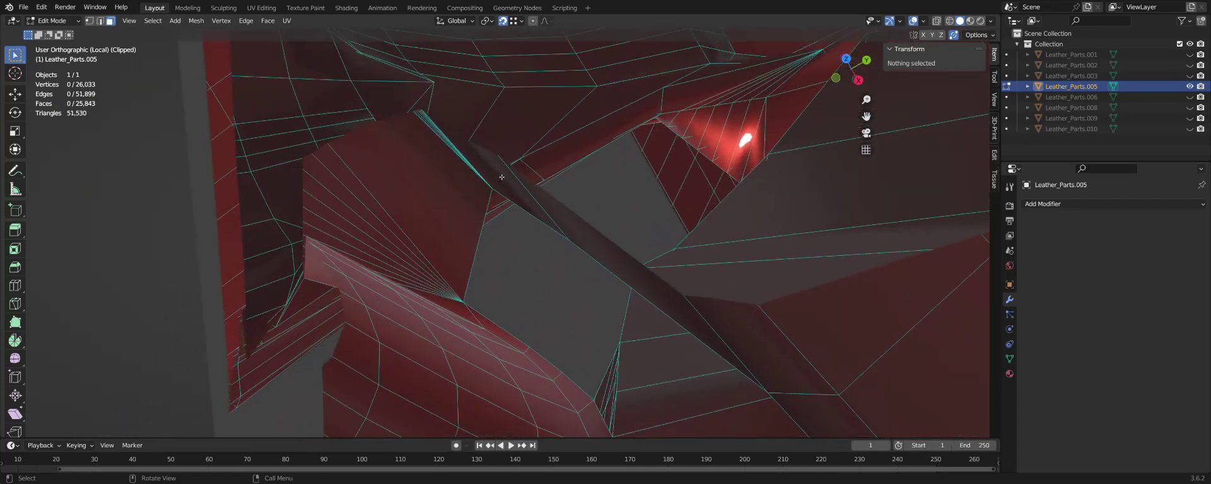
Fill the two openings beside the thin face with new faces from their bordering edges.
{"action": "left_click", "coordinate": [536, 218]}
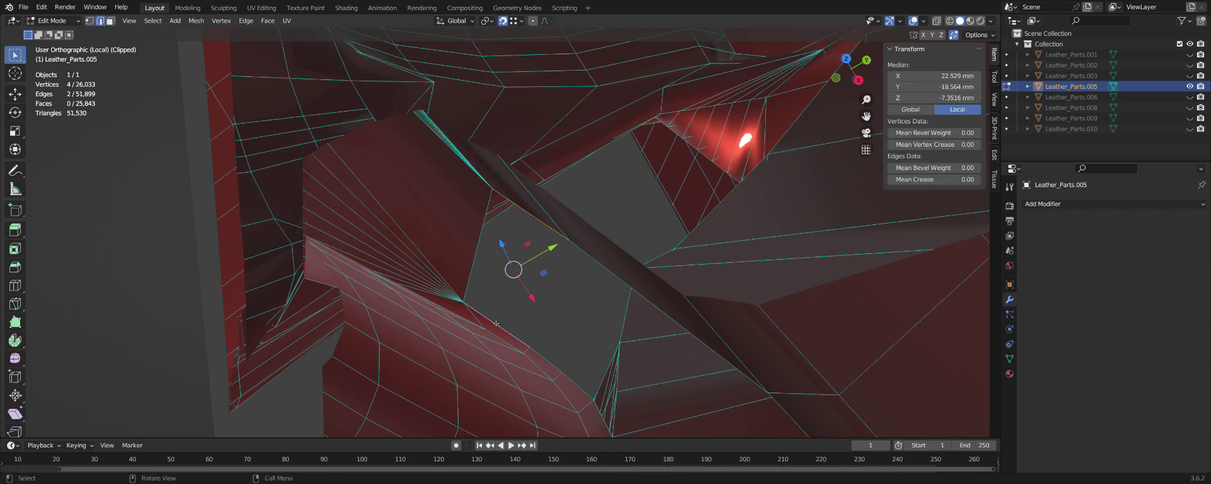
{"action": "middle_click_drag", "start_coordinate": [527, 305], "coordinate": [596, 258]}
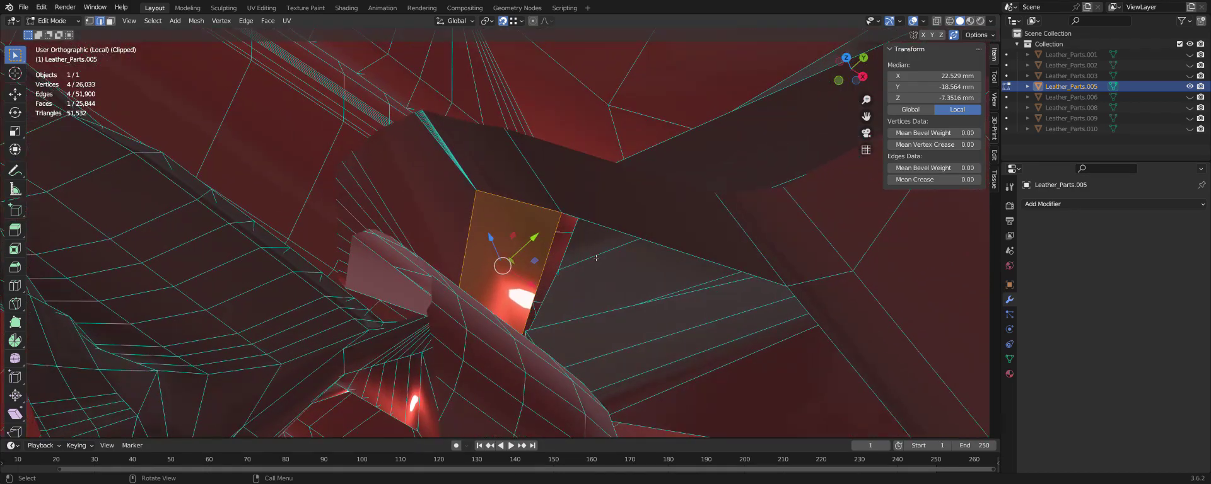
{"action": "mouse_move", "coordinate": [600, 227]}
{"action": "middle_mouse_down"}
{"action": "mouse_move", "coordinate": [571, 268]}
{"action": "mouse_move", "coordinate": [597, 309]}
{"action": "mouse_move", "coordinate": [718, 236]}
{"action": "middle_mouse_up"}
{"action": "left_click", "coordinate": [599, 309]}
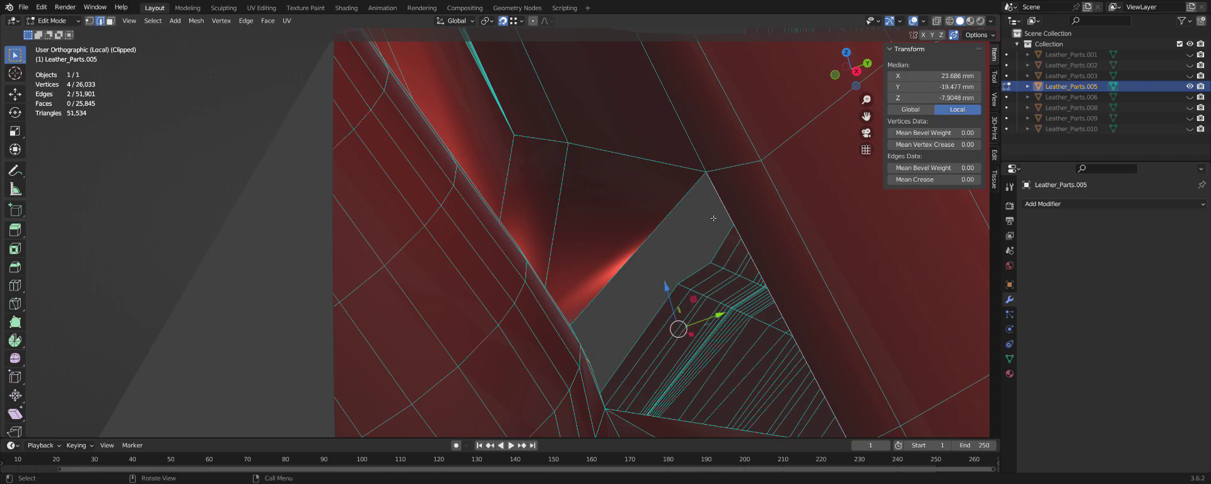
{"action": "key", "text": "f"}
{"action": "mouse_move", "coordinate": [713, 219]}
{"action": "middle_mouse_down"}
{"action": "mouse_move", "coordinate": [598, 276]}
{"action": "mouse_move", "coordinate": [843, 265]}
{"action": "mouse_move", "coordinate": [586, 201]}
{"action": "mouse_move", "coordinate": [746, 227]}
{"action": "mouse_move", "coordinate": [803, 345]}
{"action": "mouse_move", "coordinate": [652, 221]}
{"action": "middle_mouse_up"}
{"action": "left_click", "coordinate": [599, 275]}
{"action": "key", "text": "f"}
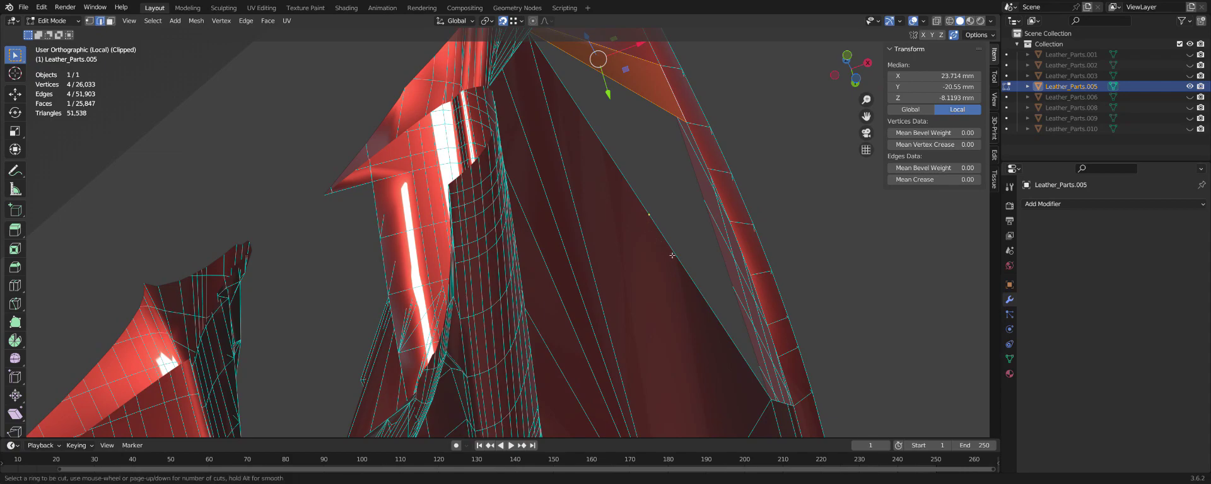
Add a loop cut across the seat panel and switch to vertex selection.
{"action": "left_click", "coordinate": [664, 231]}
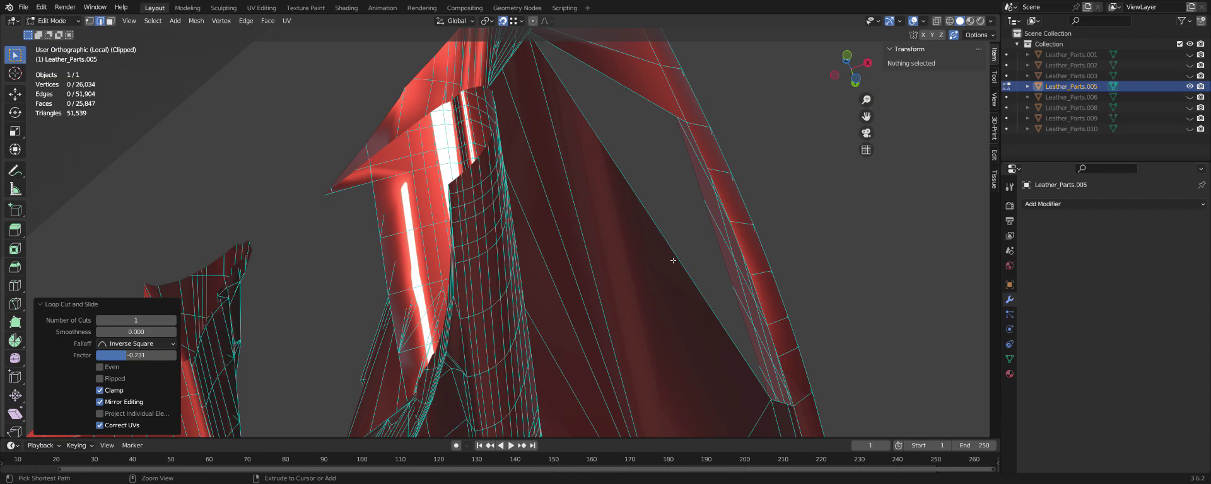
{"action": "key", "text": "ctrl+z"}
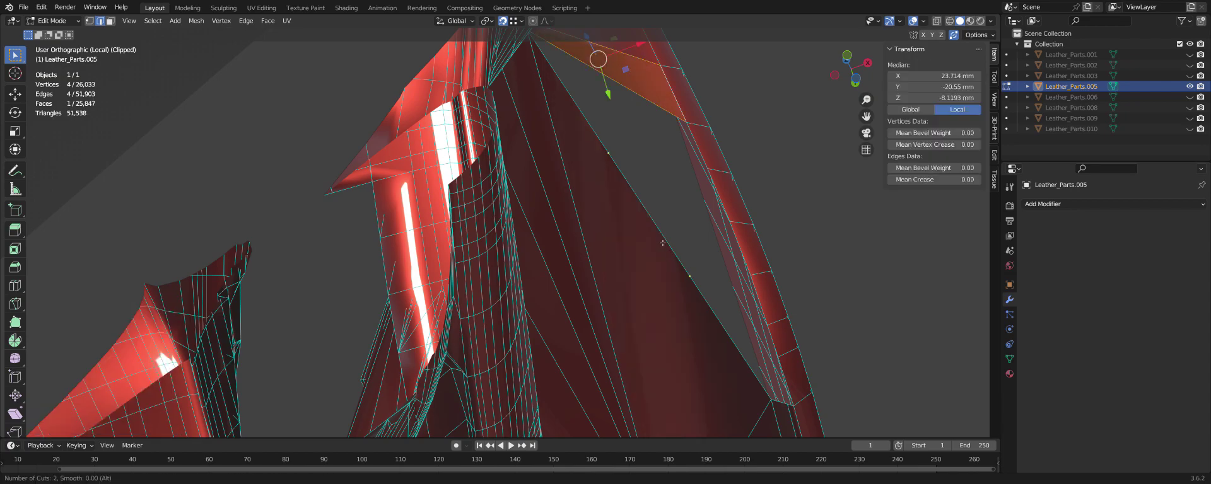
{"action": "left_click", "coordinate": [662, 242]}
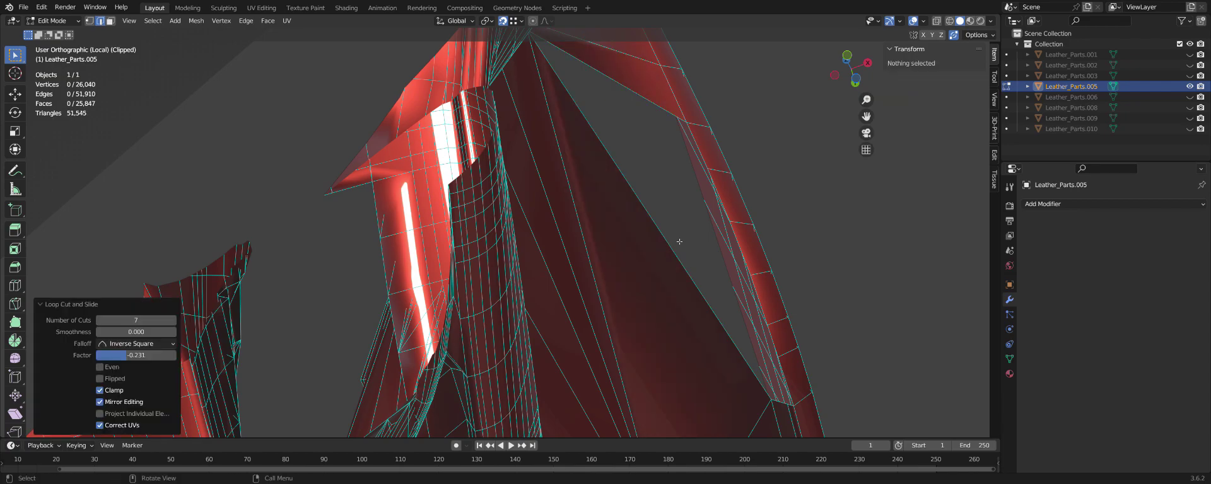
{"action": "key", "text": "1"}
{"action": "middle_click_drag", "start_coordinate": [661, 210], "coordinate": [658, 218]}
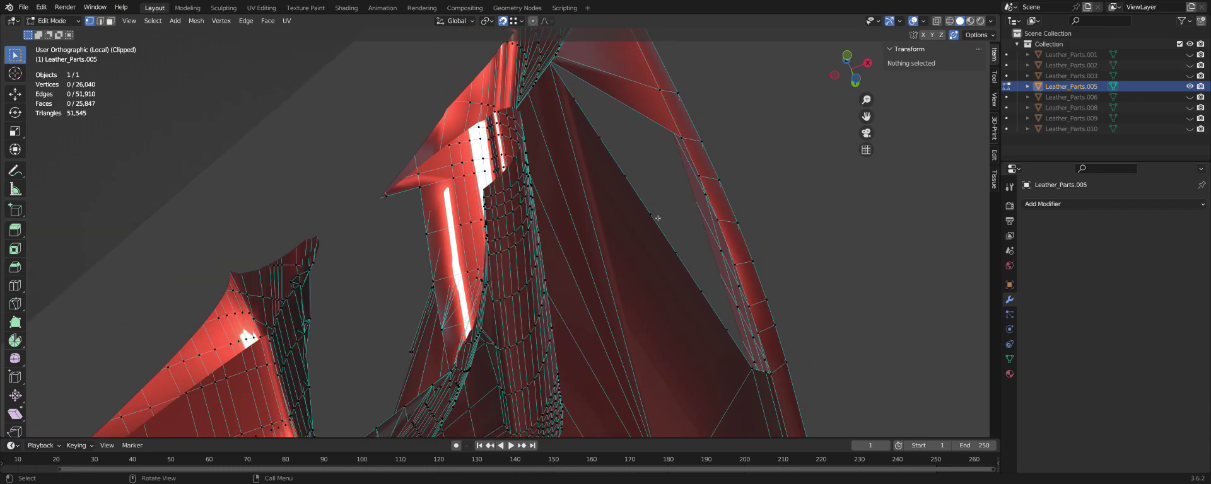
Bridge the edges at the top of the side hole with three new faces.
{"action": "left_click", "coordinate": [690, 162]}
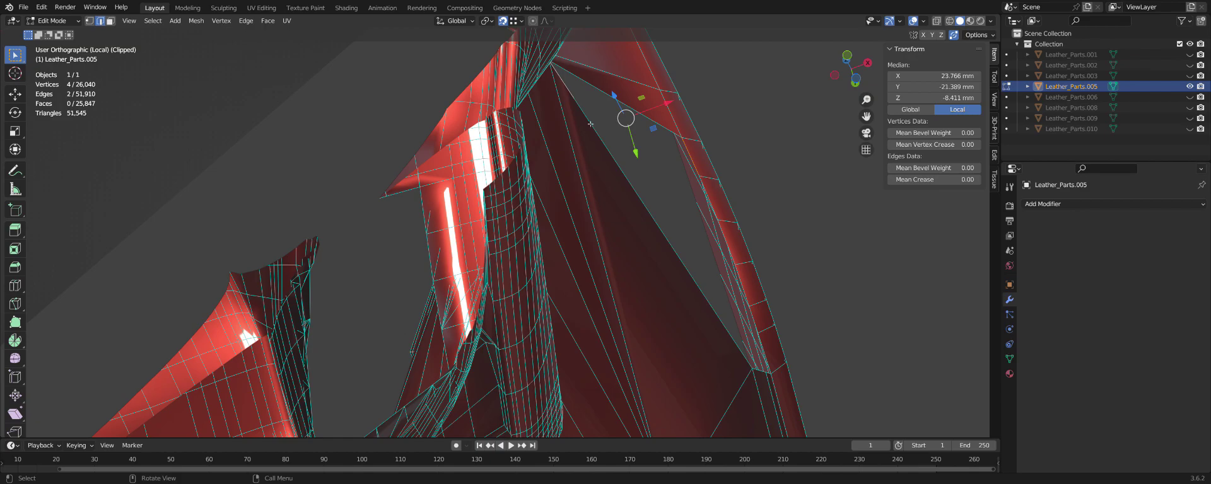
{"action": "key", "text": "f"}
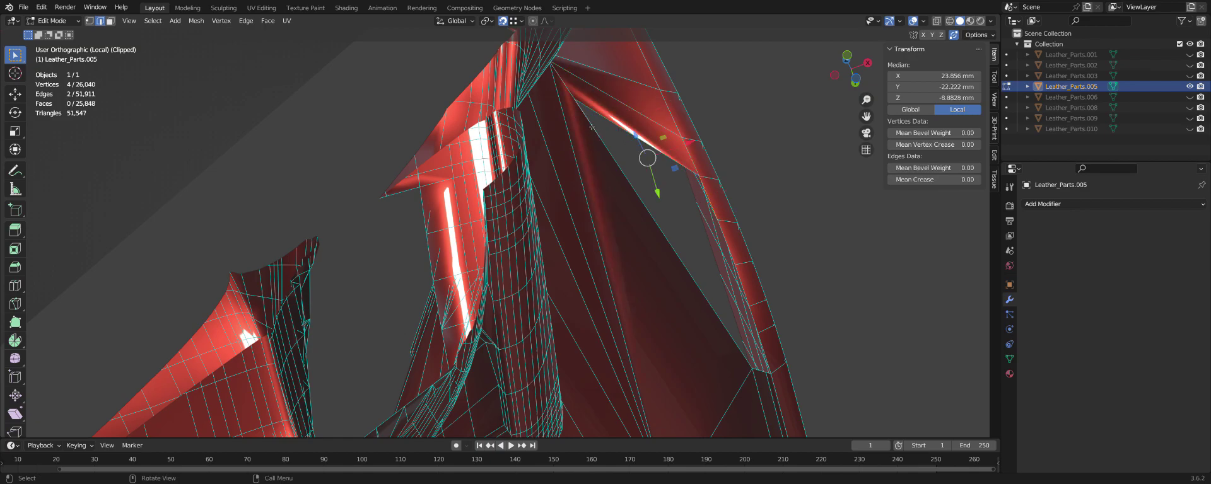
{"action": "key", "text": "f"}
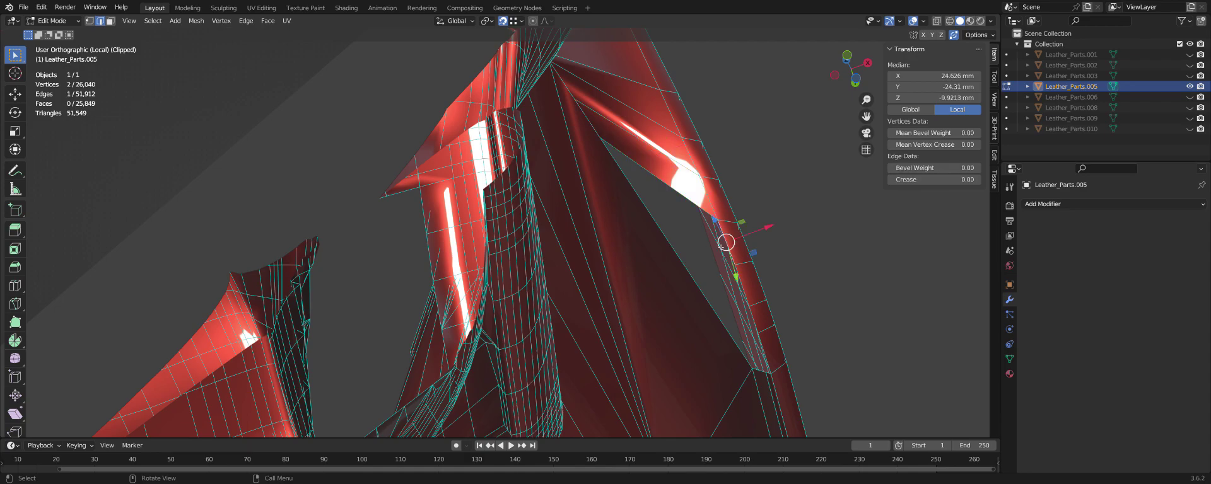
{"action": "key", "text": "f"}
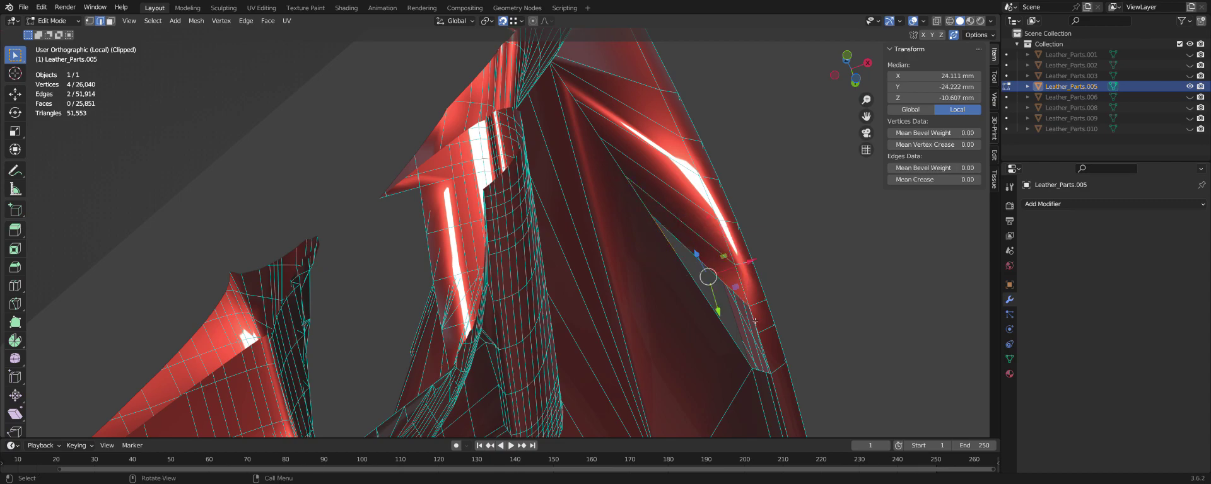
Fill the remaining part of the side hole and clear the selection.
{"action": "scroll", "coordinate": [712, 316], "scroll_direction": "up", "scroll_amount": 4}
{"action": "left_click", "coordinate": [692, 249]}
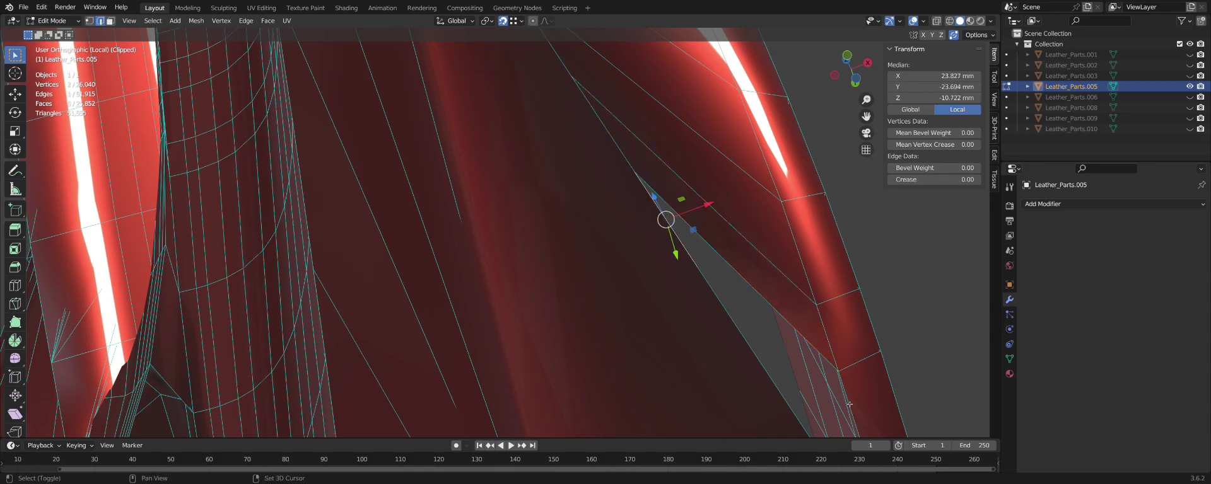
{"action": "key", "text": "f"}
{"action": "scroll", "coordinate": [819, 378], "scroll_direction": "down", "scroll_amount": 3}
{"action": "scroll", "coordinate": [694, 303], "scroll_direction": "up", "scroll_amount": 3}
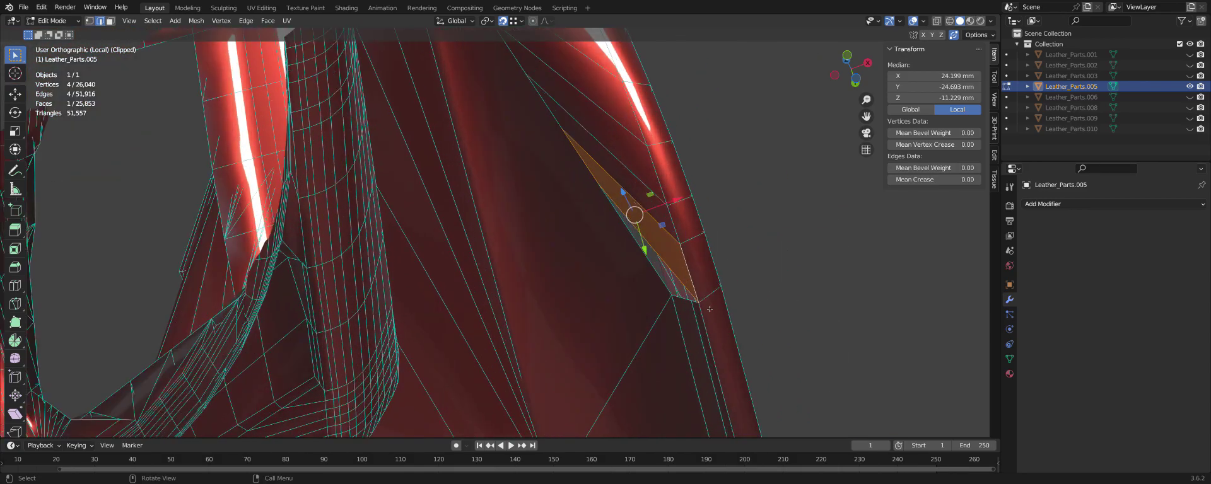
{"action": "scroll", "coordinate": [680, 293], "scroll_direction": "up", "scroll_amount": 2}
{"action": "left_click", "coordinate": [602, 227]}
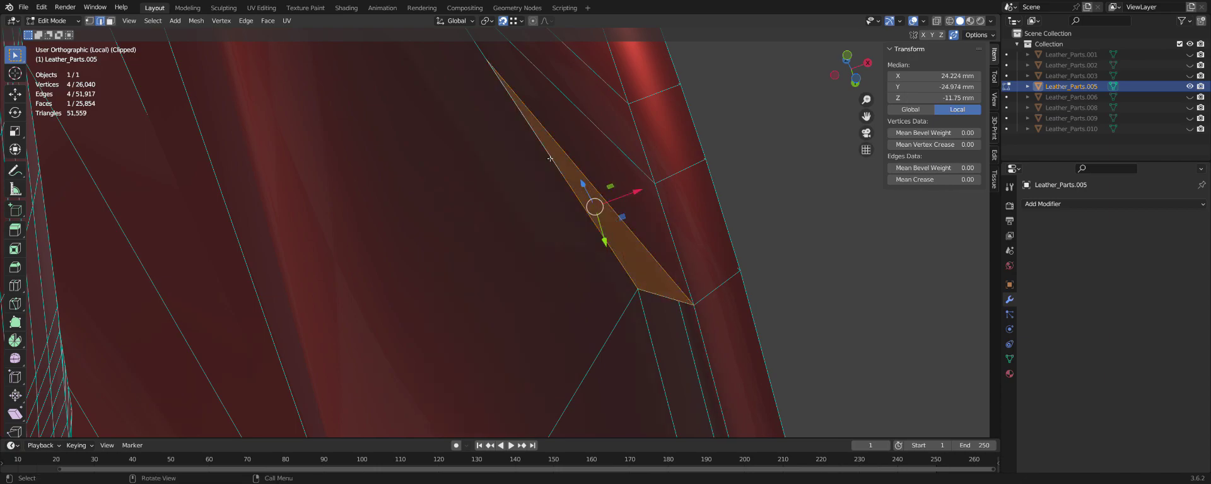
{"action": "left_click", "coordinate": [884, 211]}
{"action": "scroll", "coordinate": [778, 278], "scroll_direction": "down", "scroll_amount": 2}
{"action": "mouse_move", "coordinate": [777, 276]}
{"action": "middle_mouse_down"}
{"action": "mouse_move", "coordinate": [622, 261]}
{"action": "mouse_move", "coordinate": [710, 315]}
{"action": "middle_mouse_up"}
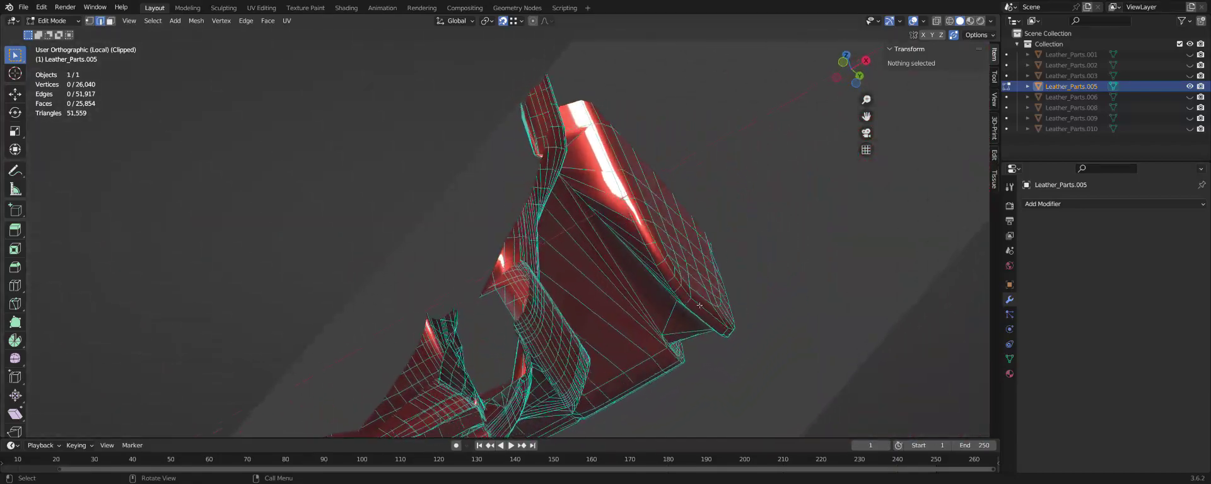
Delete the bad faces at a problem spot, leaving a new hole.
{"action": "mouse_move", "coordinate": [727, 374]}
{"action": "middle_mouse_down"}
{"action": "mouse_move", "coordinate": [778, 297]}
{"action": "mouse_move", "coordinate": [695, 268]}
{"action": "mouse_move", "coordinate": [691, 325]}
{"action": "mouse_move", "coordinate": [786, 222]}
{"action": "mouse_move", "coordinate": [781, 235]}
{"action": "middle_mouse_up"}
{"action": "left_click", "coordinate": [691, 325]}
{"action": "key", "text": "alt+a"}
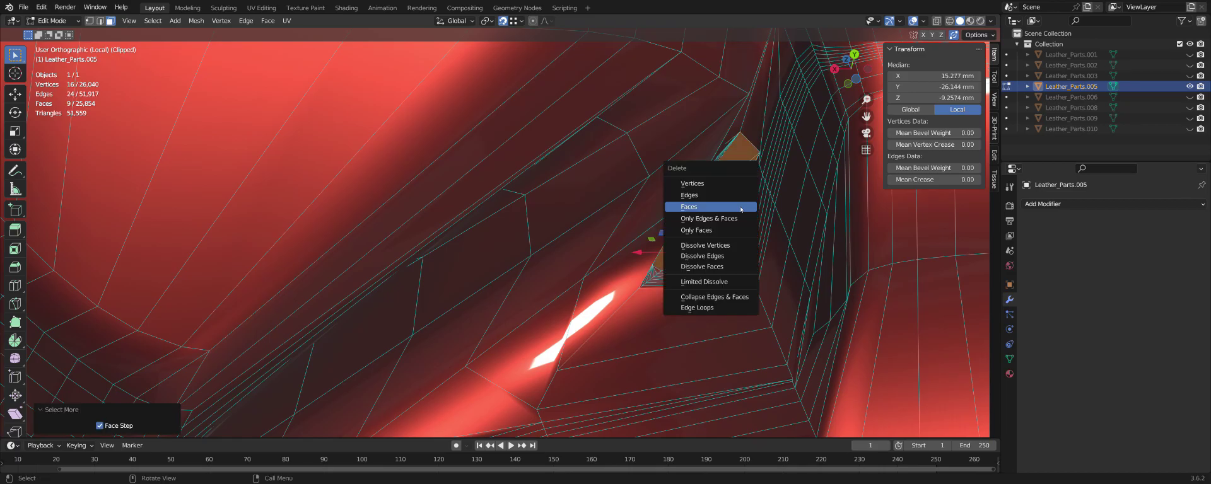
{"action": "left_click", "coordinate": [742, 209]}
{"action": "mouse_move", "coordinate": [738, 205]}
{"action": "middle_mouse_down"}
{"action": "mouse_move", "coordinate": [661, 287]}
{"action": "mouse_move", "coordinate": [702, 317]}
{"action": "middle_mouse_up"}
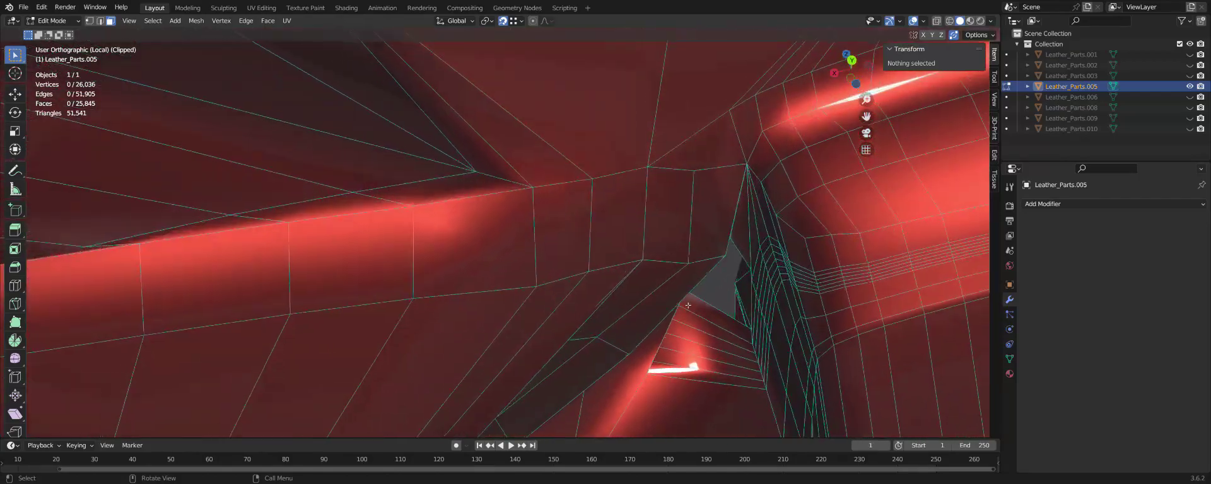
Slide a vertex beside the hole along its edge with Vertex Slide.
{"action": "left_click", "coordinate": [702, 317]}
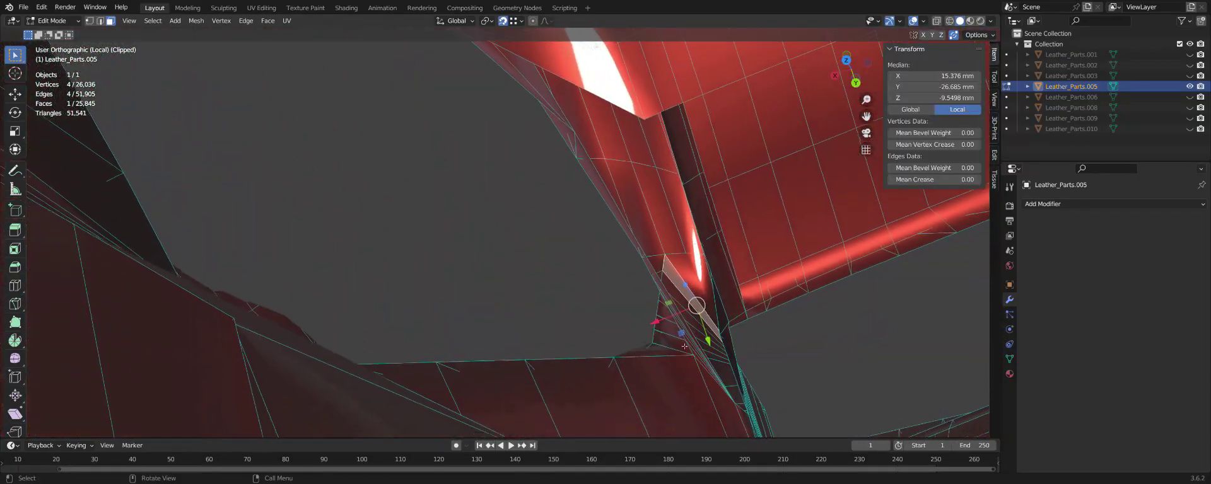
{"action": "middle_click_drag", "start_coordinate": [648, 240], "coordinate": [618, 232]}
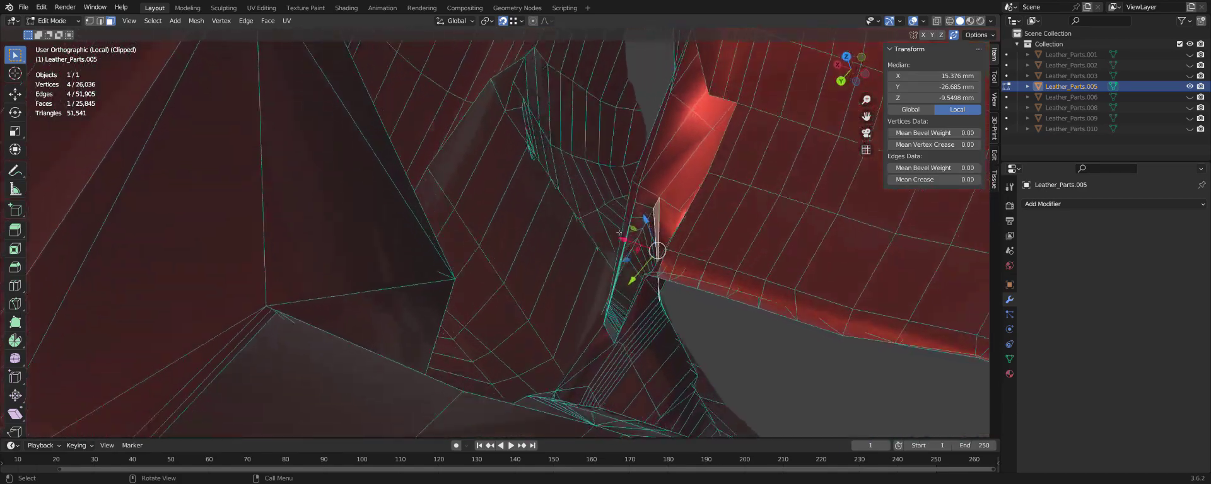
{"action": "mouse_move", "coordinate": [638, 291]}
{"action": "middle_mouse_down"}
{"action": "mouse_move", "coordinate": [723, 138]}
{"action": "mouse_move", "coordinate": [634, 351]}
{"action": "mouse_move", "coordinate": [682, 339]}
{"action": "middle_mouse_up"}
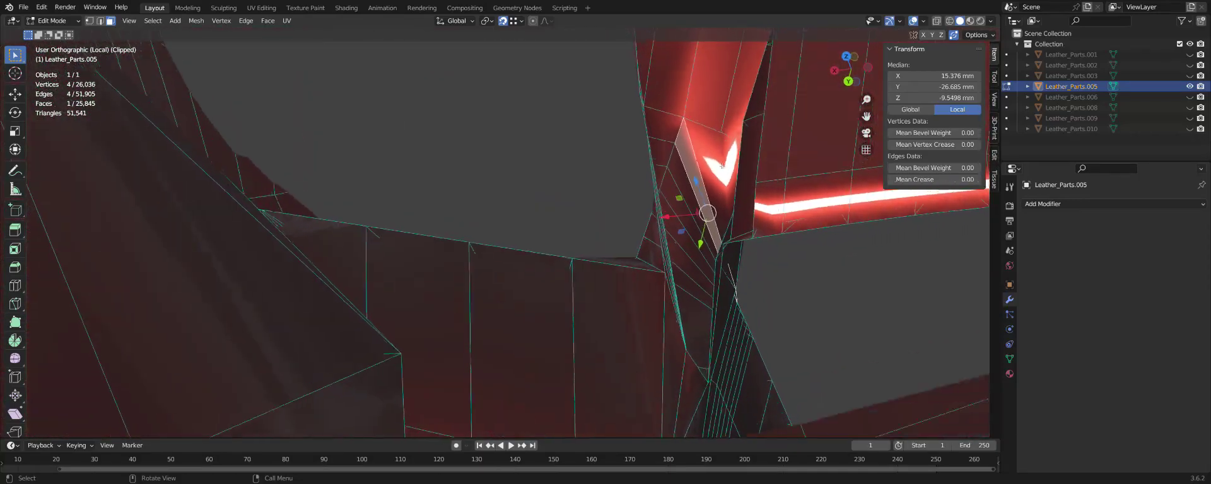
{"action": "middle_click_drag", "start_coordinate": [661, 168], "coordinate": [619, 183]}
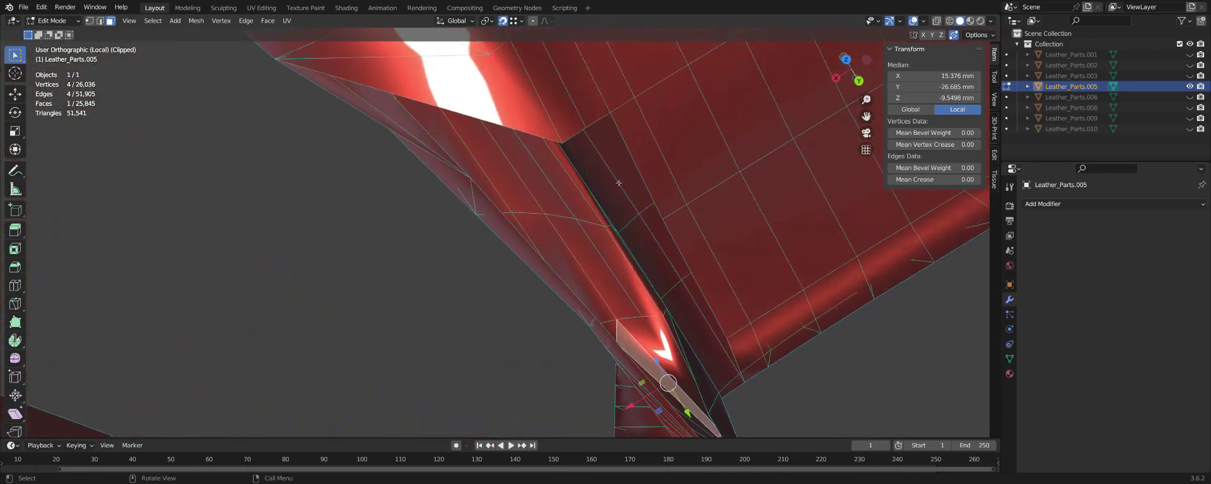
{"action": "middle_click_drag", "start_coordinate": [330, 201], "coordinate": [194, 234]}
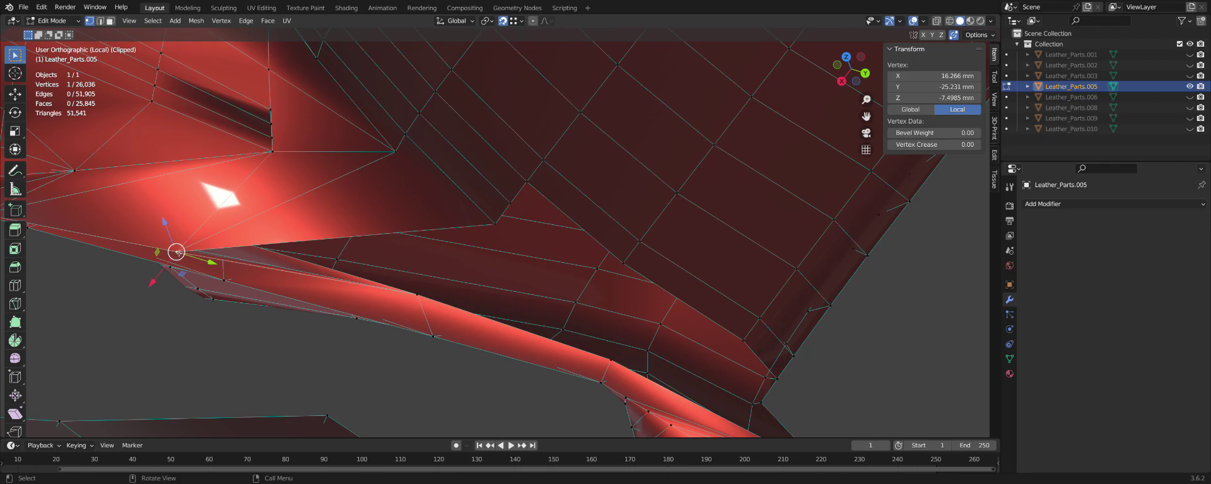
{"action": "key", "text": "shift+v"}
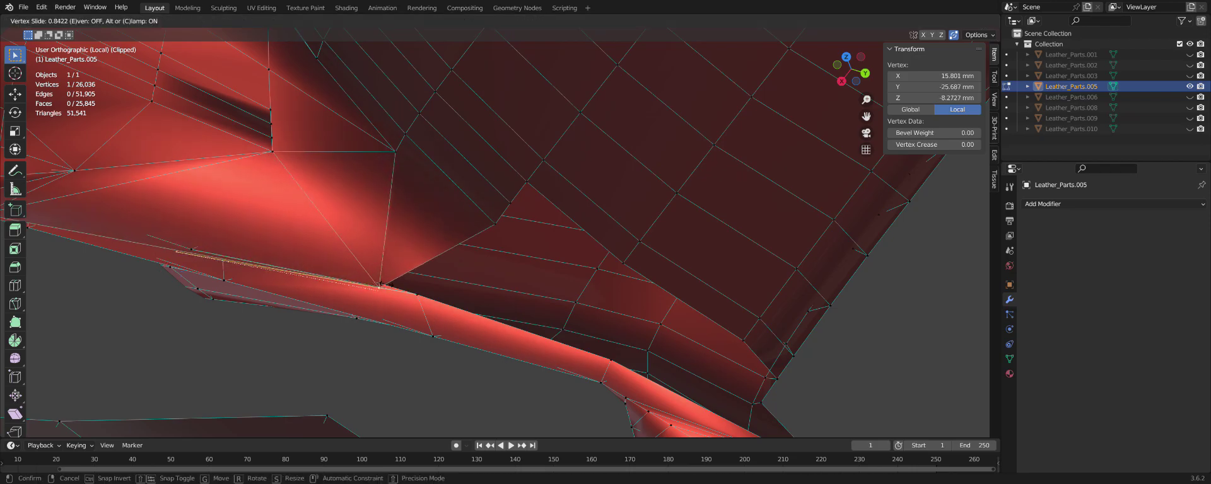
{"action": "left_click", "coordinate": [402, 282]}
{"action": "mouse_move", "coordinate": [403, 282]}
{"action": "middle_mouse_down"}
{"action": "mouse_move", "coordinate": [507, 255]}
{"action": "mouse_move", "coordinate": [469, 193]}
{"action": "mouse_move", "coordinate": [480, 188]}
{"action": "middle_mouse_up"}
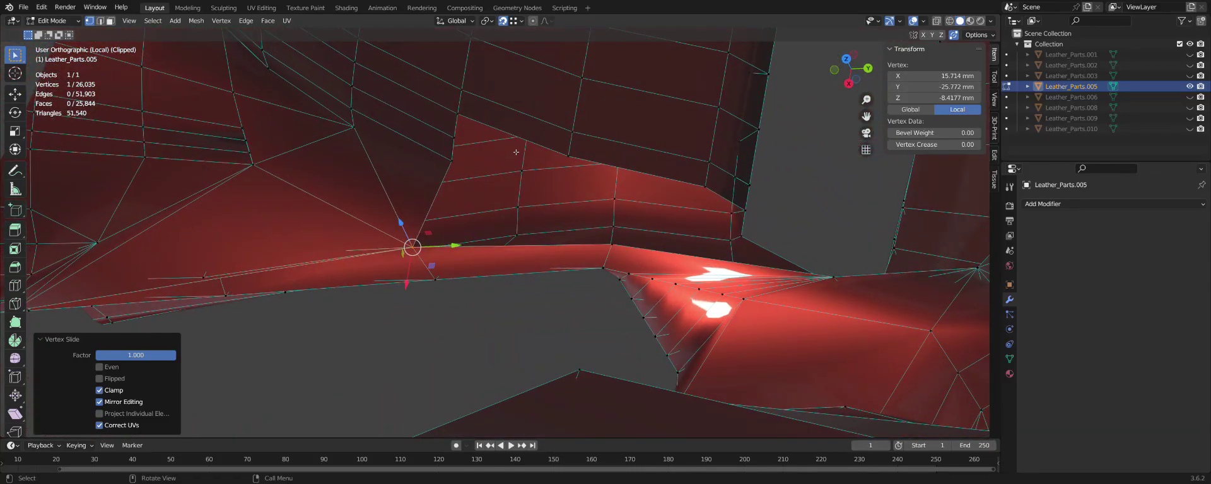
{"action": "middle_click_drag", "start_coordinate": [516, 152], "coordinate": [663, 194]}
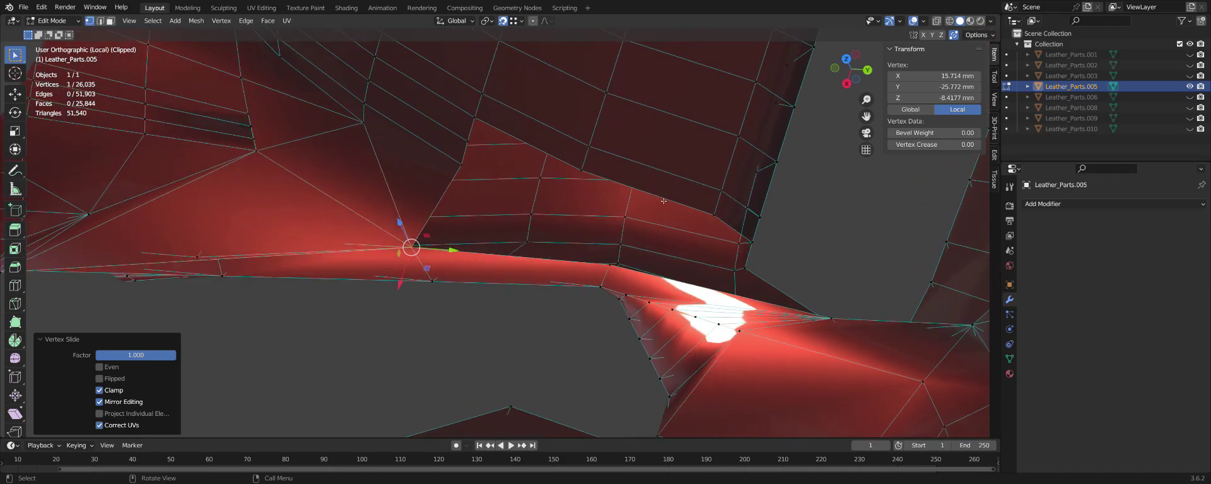
Fill a four-vertex gap and a six-vertex gap with new faces.
{"action": "key", "text": "2"}
{"action": "left_click", "coordinate": [663, 200]}
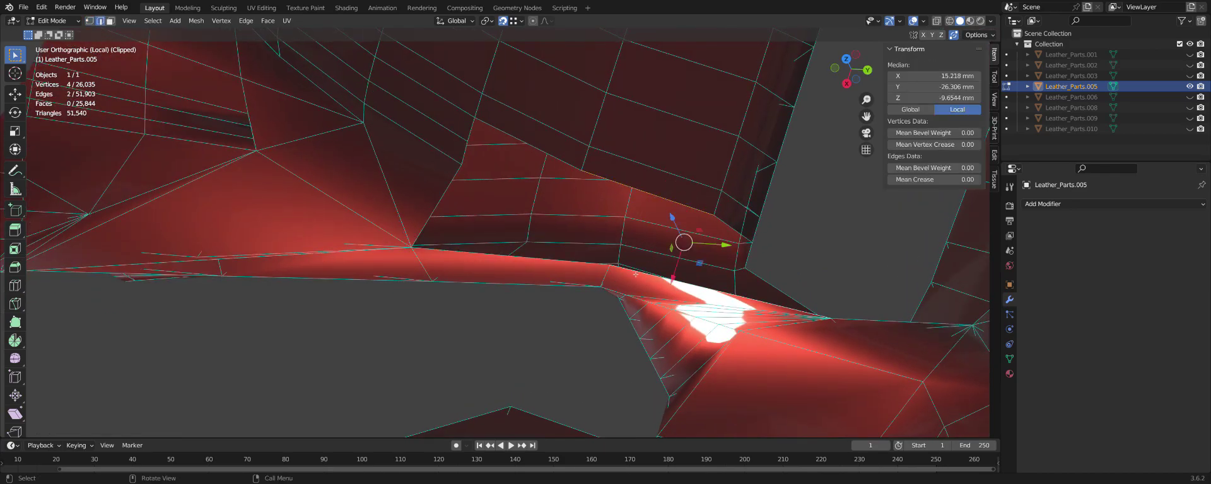
{"action": "key", "text": "f"}
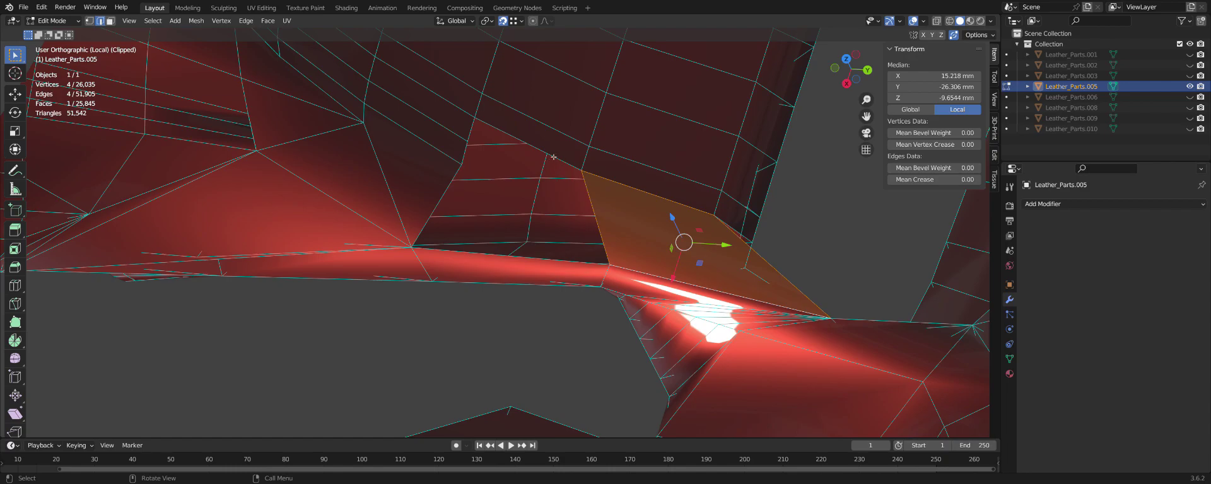
{"action": "left_click", "coordinate": [561, 161]}
{"action": "left_click", "coordinate": [485, 253], "text": "ctrl"}
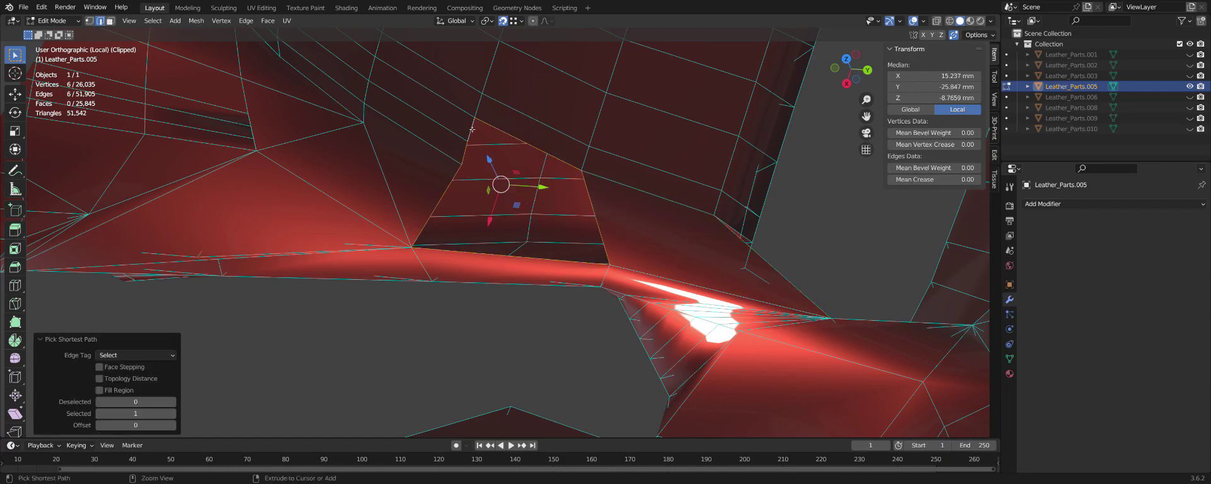
{"action": "key", "text": "f"}
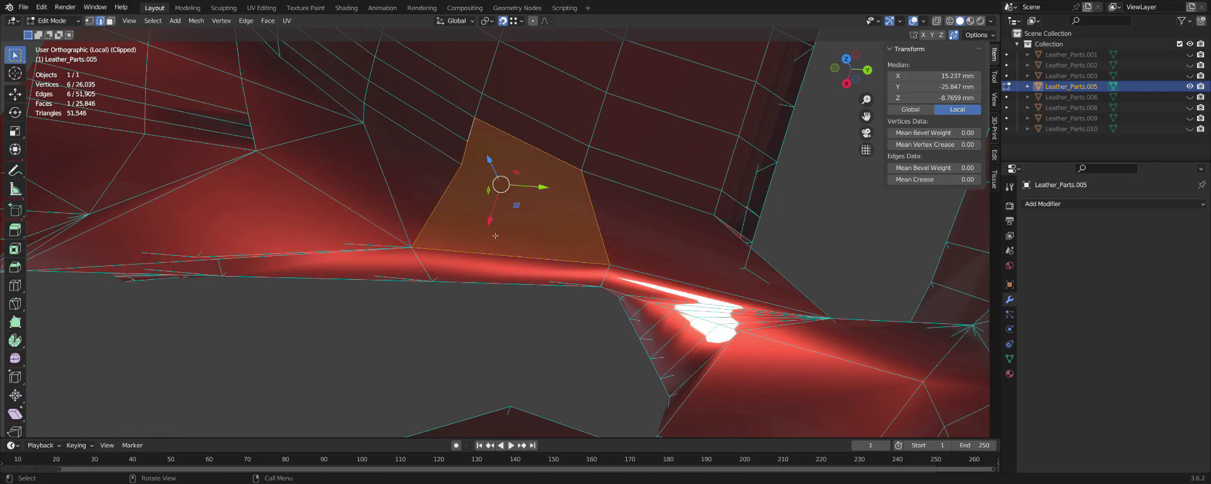
Snap a stray vertex onto its neighbour to merge them, then slide it along the edge.
{"action": "mouse_move", "coordinate": [495, 236]}
{"action": "middle_mouse_down"}
{"action": "mouse_move", "coordinate": [492, 282]}
{"action": "mouse_move", "coordinate": [432, 296]}
{"action": "mouse_move", "coordinate": [441, 265]}
{"action": "middle_mouse_up"}
{"action": "scroll", "coordinate": [448, 224], "scroll_direction": "up", "scroll_amount": 6}
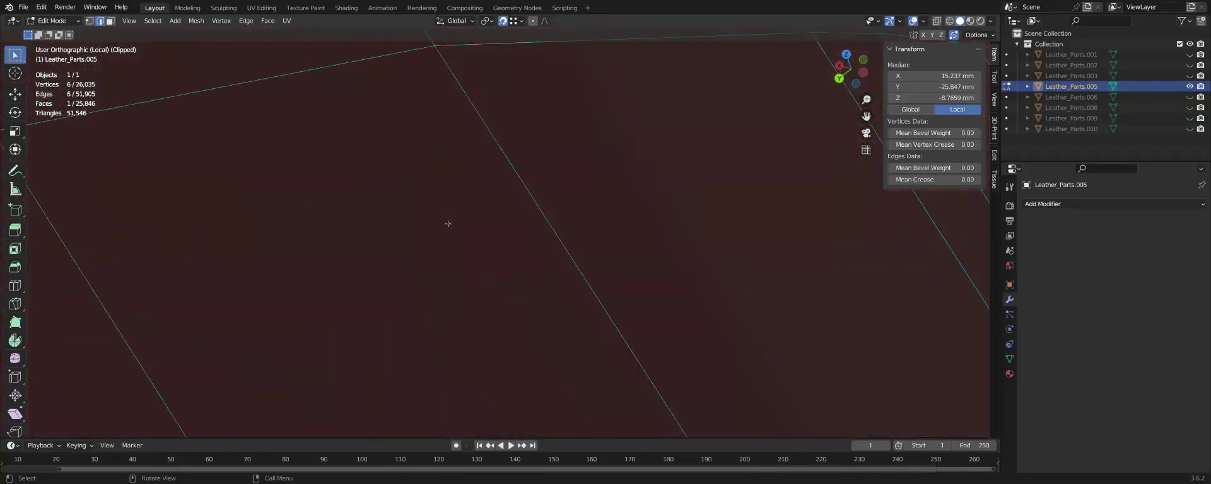
{"action": "scroll", "coordinate": [448, 223], "scroll_direction": "down", "scroll_amount": 2}
{"action": "scroll", "coordinate": [451, 224], "scroll_direction": "down", "scroll_amount": 2}
{"action": "scroll", "coordinate": [455, 224], "scroll_direction": "down", "scroll_amount": 2}
{"action": "scroll", "coordinate": [459, 225], "scroll_direction": "down", "scroll_amount": 2}
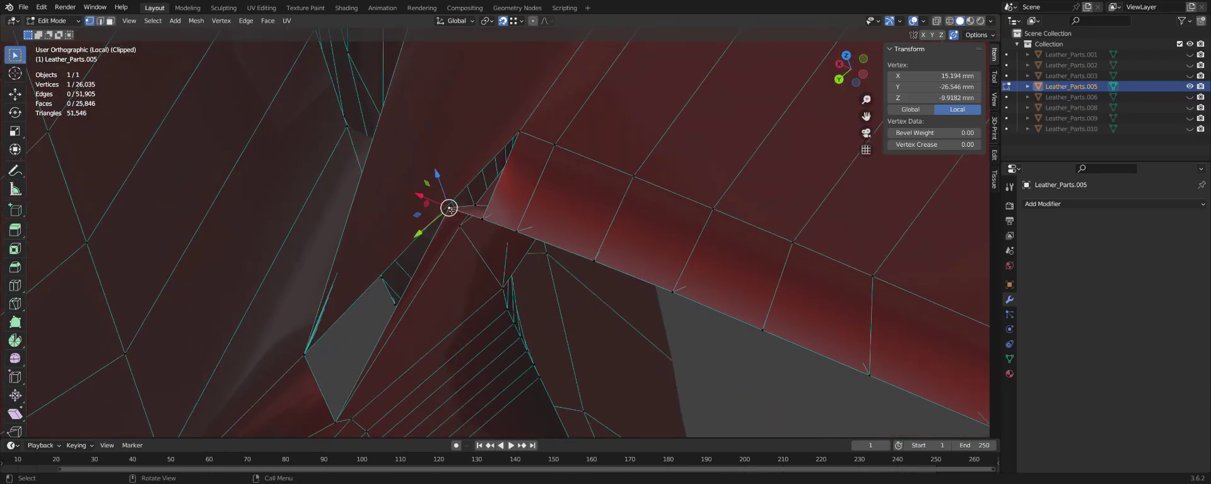
{"action": "left_click_drag", "start_coordinate": [448, 209], "coordinate": [483, 218]}
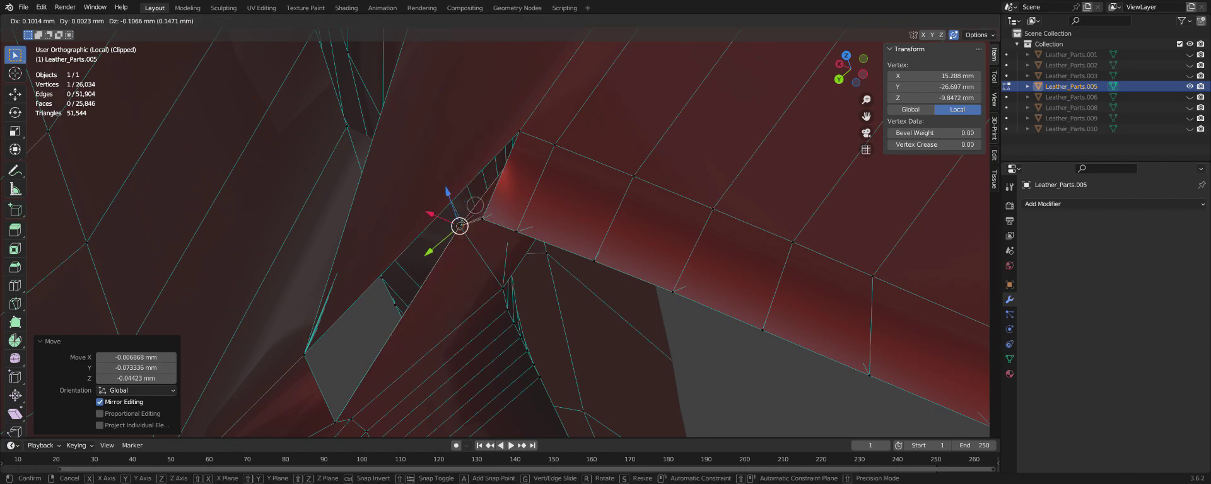
{"action": "scroll", "coordinate": [455, 255], "scroll_direction": "up", "scroll_amount": 2}
{"action": "mouse_move", "coordinate": [455, 254]}
{"action": "middle_mouse_down"}
{"action": "mouse_move", "coordinate": [485, 248]}
{"action": "mouse_move", "coordinate": [527, 194]}
{"action": "middle_mouse_up"}
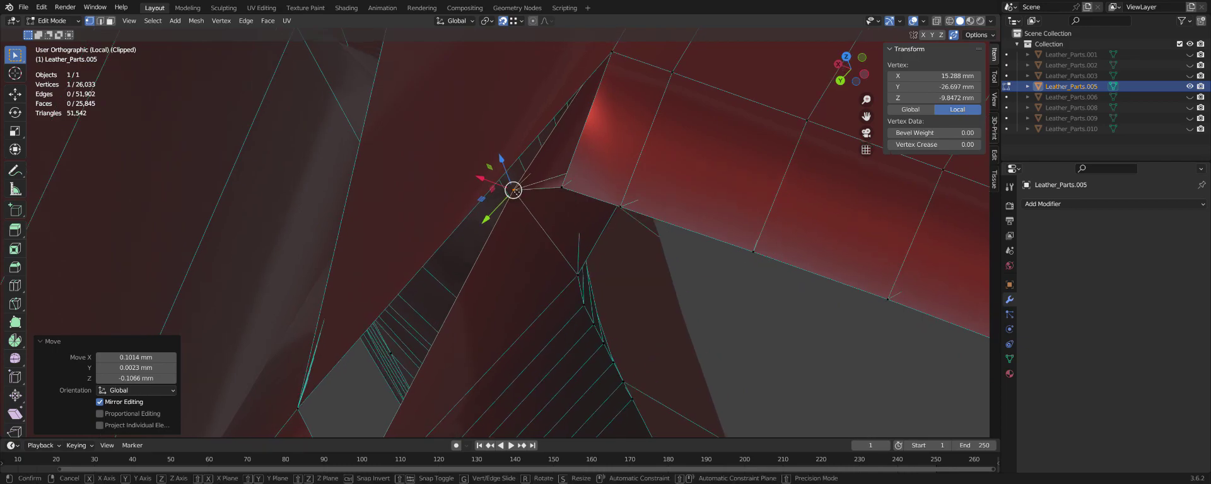
{"action": "key", "text": "g"}
{"action": "key", "text": "Return"}
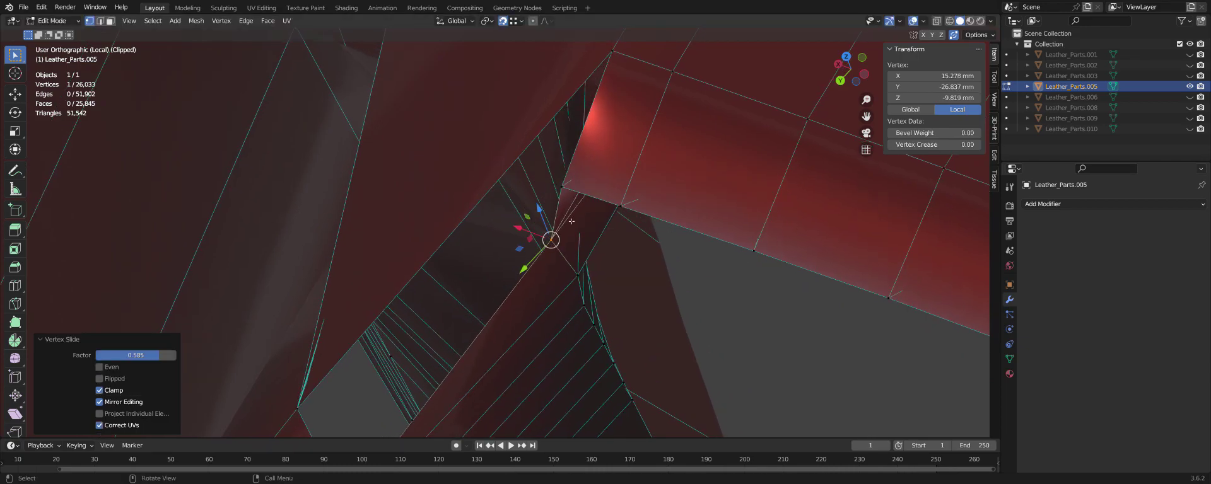
Merge another vertex into the corner and fill a face between the four vertices.
{"action": "mouse_move", "coordinate": [572, 222]}
{"action": "middle_mouse_down"}
{"action": "mouse_move", "coordinate": [617, 159]}
{"action": "mouse_move", "coordinate": [410, 318]}
{"action": "mouse_move", "coordinate": [540, 254]}
{"action": "mouse_move", "coordinate": [617, 153]}
{"action": "middle_mouse_up"}
{"action": "key", "text": "g"}
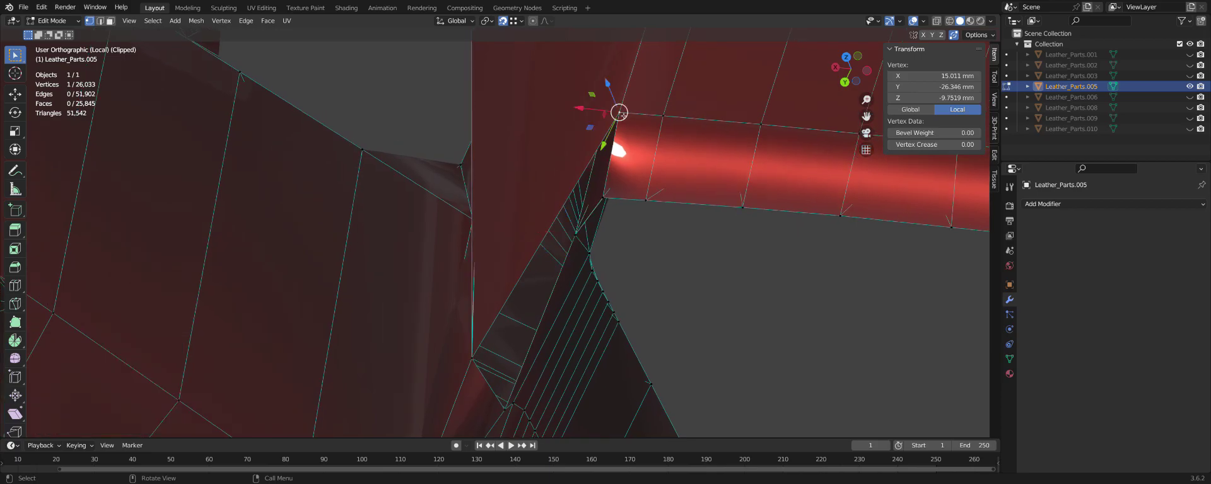
{"action": "left_click", "coordinate": [619, 113]}
{"action": "mouse_move", "coordinate": [618, 112]}
{"action": "middle_mouse_down"}
{"action": "mouse_move", "coordinate": [593, 235]}
{"action": "mouse_move", "coordinate": [664, 230]}
{"action": "middle_mouse_up"}
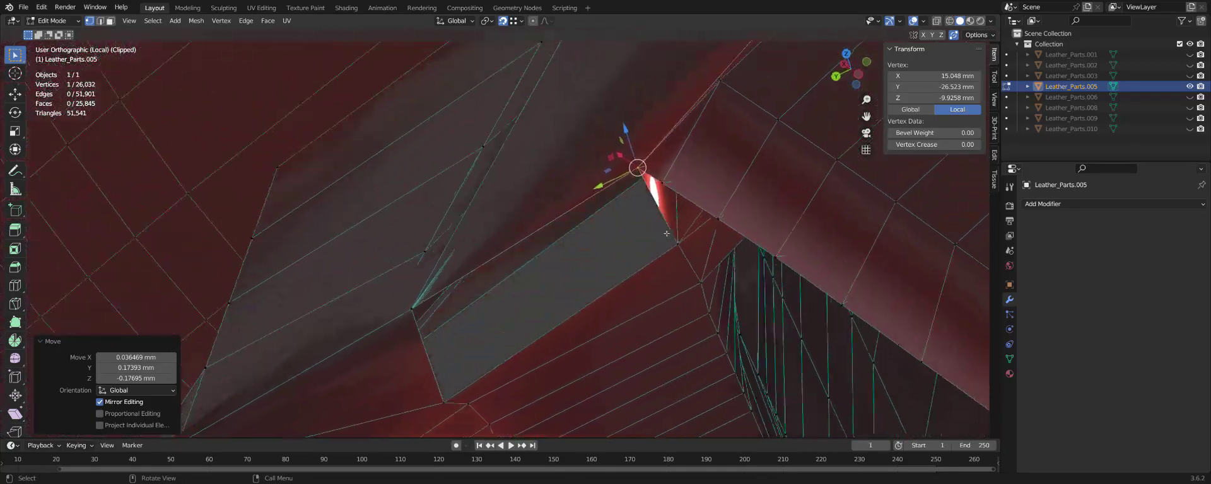
{"action": "left_click", "coordinate": [673, 238], "text": "shift"}
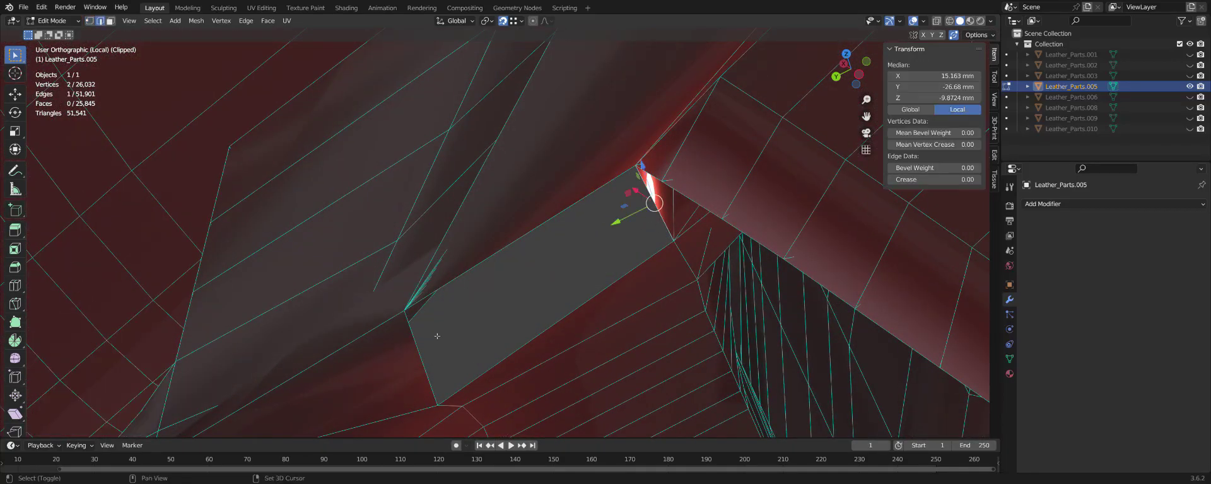
{"action": "key", "text": "f"}
{"action": "mouse_move", "coordinate": [431, 365]}
{"action": "middle_mouse_down"}
{"action": "mouse_move", "coordinate": [545, 316]}
{"action": "mouse_move", "coordinate": [556, 290]}
{"action": "middle_mouse_up"}
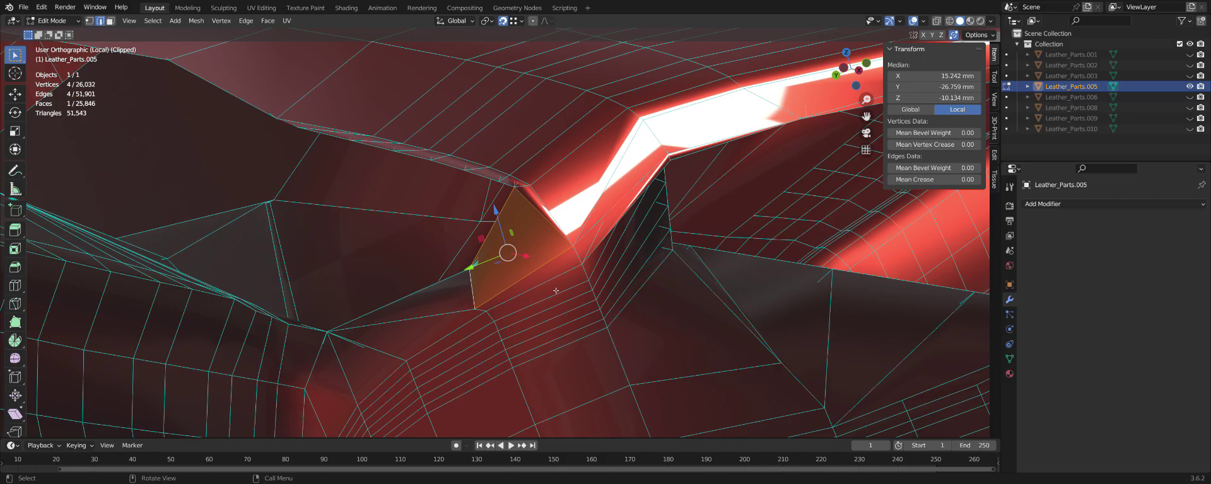
{"action": "mouse_move", "coordinate": [556, 291]}
{"action": "middle_mouse_down"}
{"action": "mouse_move", "coordinate": [552, 267]}
{"action": "mouse_move", "coordinate": [572, 273]}
{"action": "middle_mouse_up"}
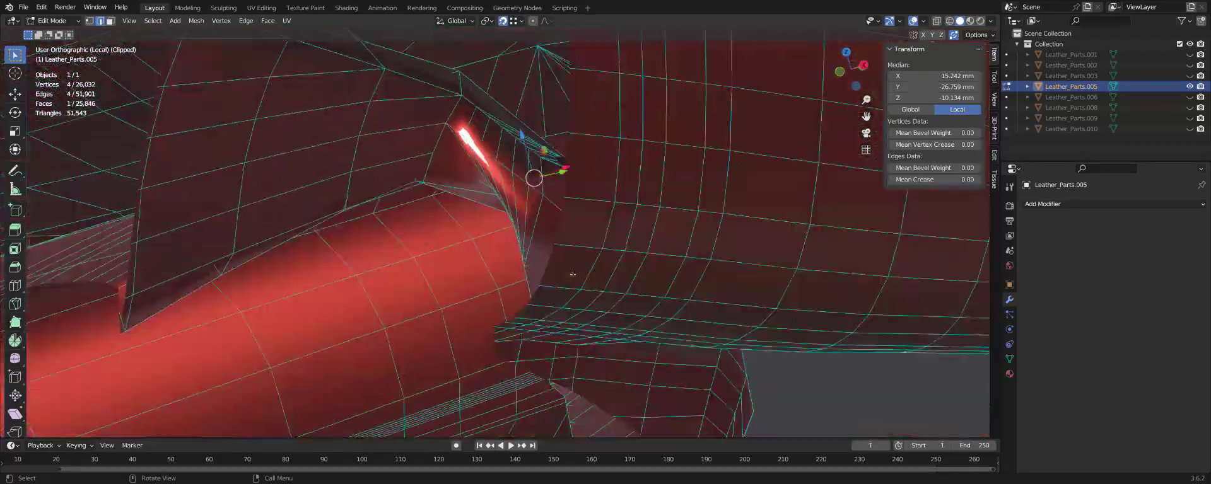
{"action": "mouse_move", "coordinate": [572, 274]}
{"action": "middle_mouse_down"}
{"action": "mouse_move", "coordinate": [532, 271]}
{"action": "mouse_move", "coordinate": [561, 196]}
{"action": "middle_mouse_up"}
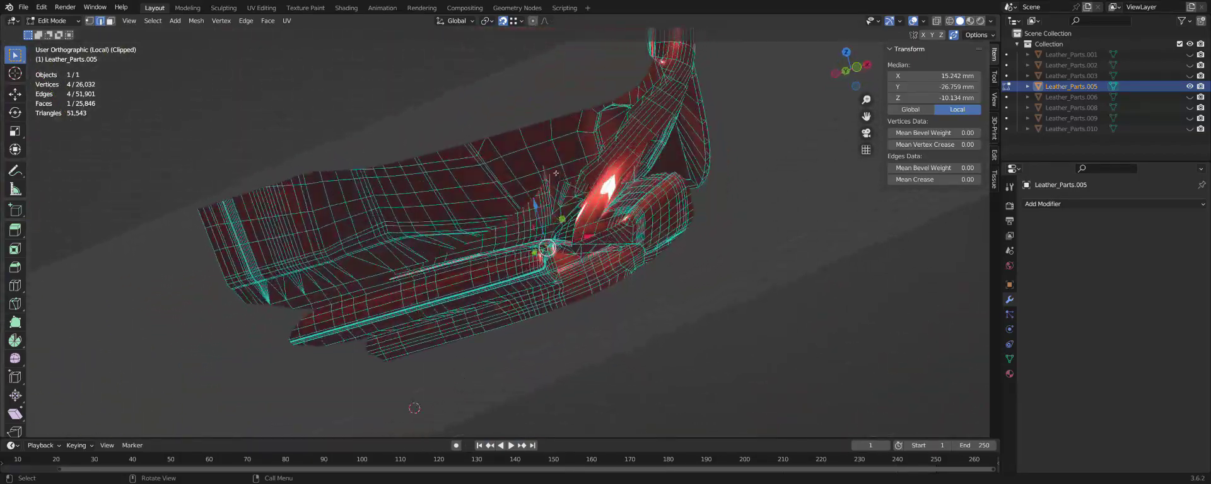
{"action": "middle_click_drag", "start_coordinate": [556, 173], "coordinate": [575, 275]}
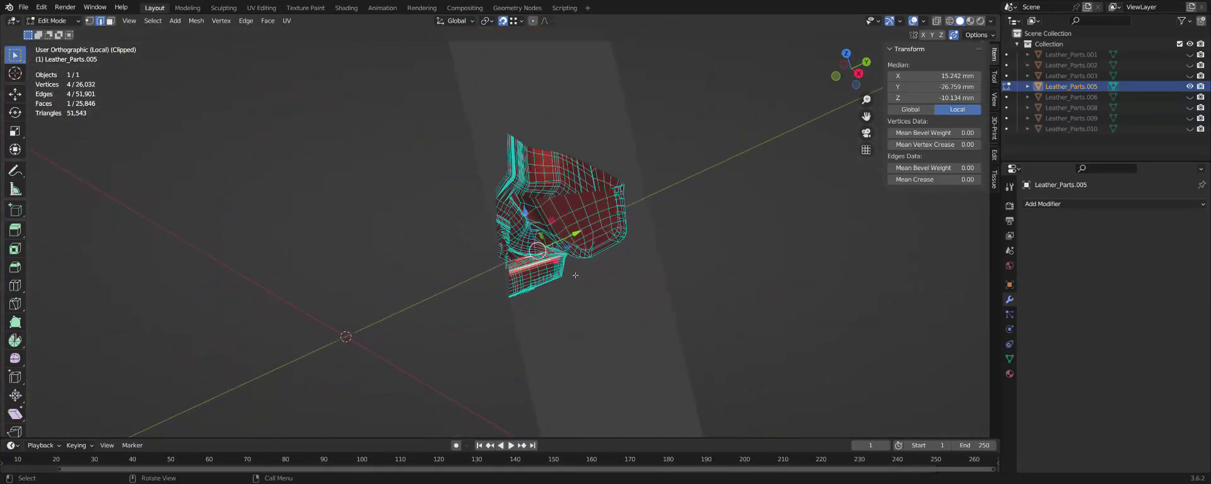
{"action": "key", "text": "alt+b"}
{"action": "mouse_move", "coordinate": [567, 262]}
{"action": "middle_mouse_down"}
{"action": "mouse_move", "coordinate": [662, 278]}
{"action": "mouse_move", "coordinate": [550, 235]}
{"action": "mouse_move", "coordinate": [531, 290]}
{"action": "mouse_move", "coordinate": [545, 246]}
{"action": "middle_mouse_up"}
{"action": "key", "text": "alt+a"}
{"action": "scroll", "coordinate": [531, 290], "scroll_direction": "up", "scroll_amount": 3}
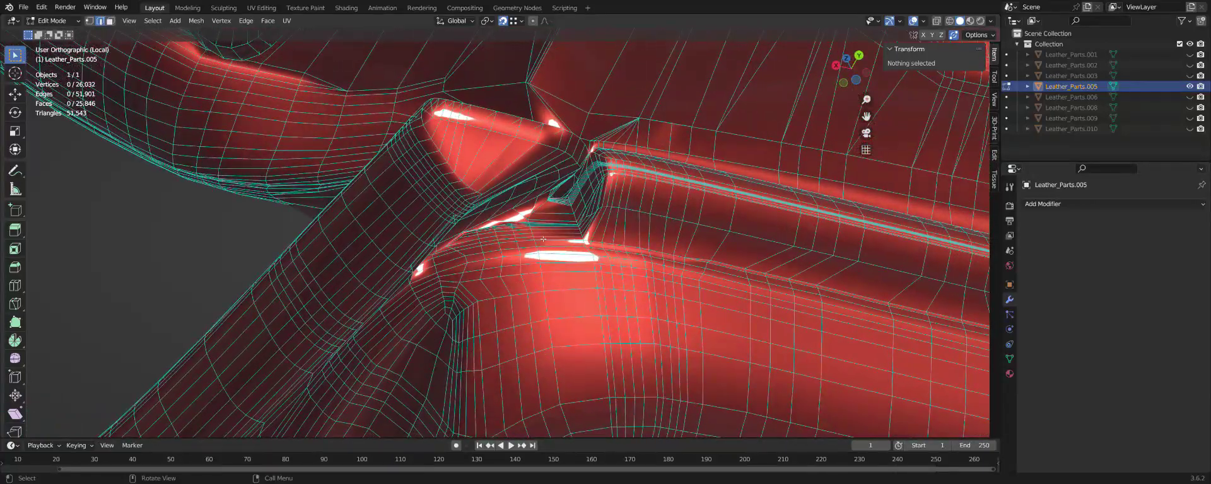
{"action": "left_click_drag", "start_coordinate": [487, 79], "coordinate": [649, 309]}
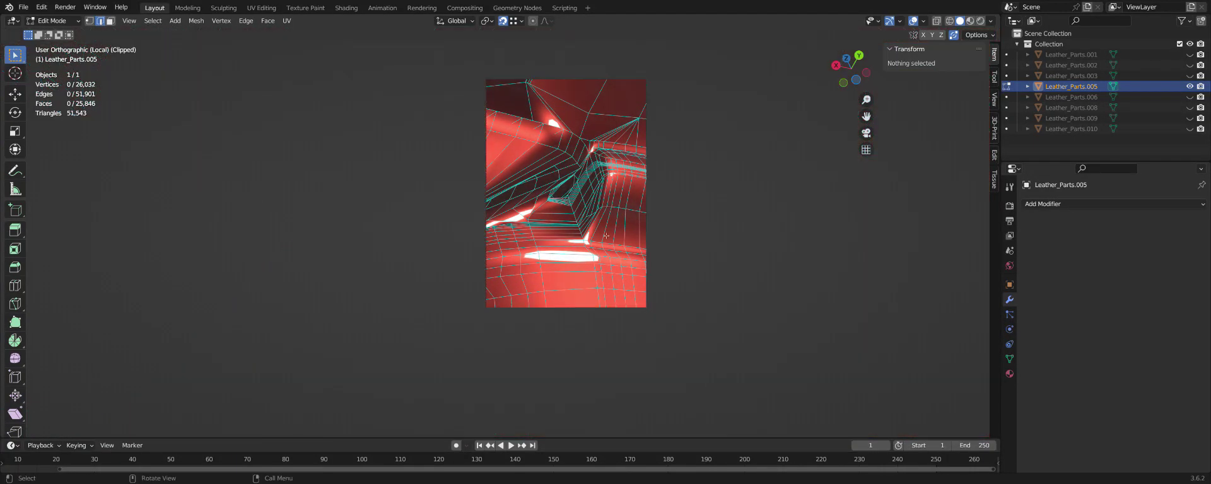
{"action": "scroll", "coordinate": [631, 171], "scroll_direction": "up", "scroll_amount": 5}
{"action": "left_click", "coordinate": [630, 170]}
{"action": "middle_click_drag", "start_coordinate": [630, 172], "coordinate": [592, 252]}
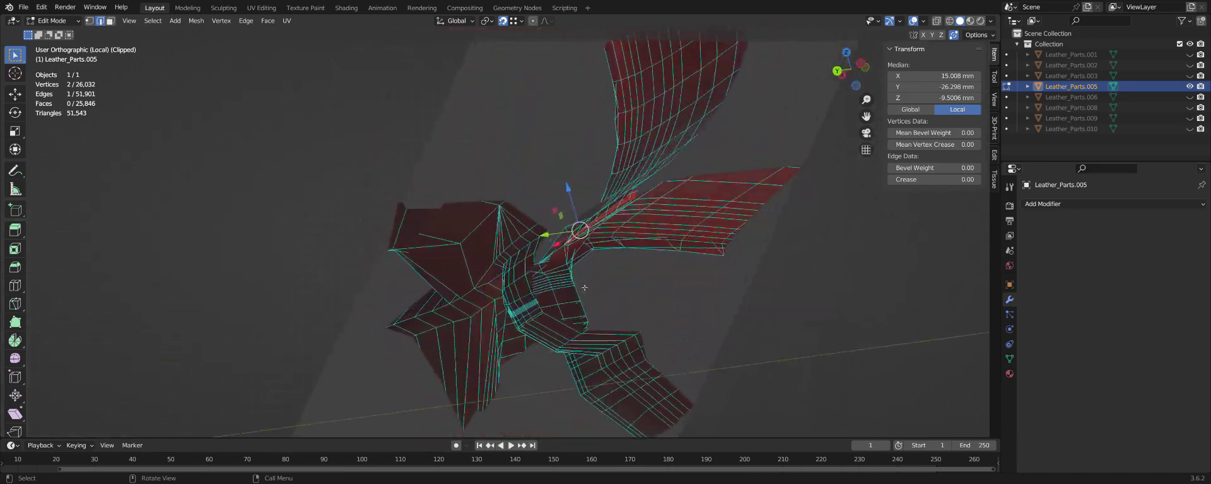
{"action": "mouse_move", "coordinate": [618, 264]}
{"action": "middle_mouse_down"}
{"action": "mouse_move", "coordinate": [667, 235]}
{"action": "mouse_move", "coordinate": [617, 247]}
{"action": "mouse_move", "coordinate": [629, 273]}
{"action": "mouse_move", "coordinate": [606, 296]}
{"action": "mouse_move", "coordinate": [610, 344]}
{"action": "middle_mouse_up"}
{"action": "left_click", "coordinate": [617, 244]}
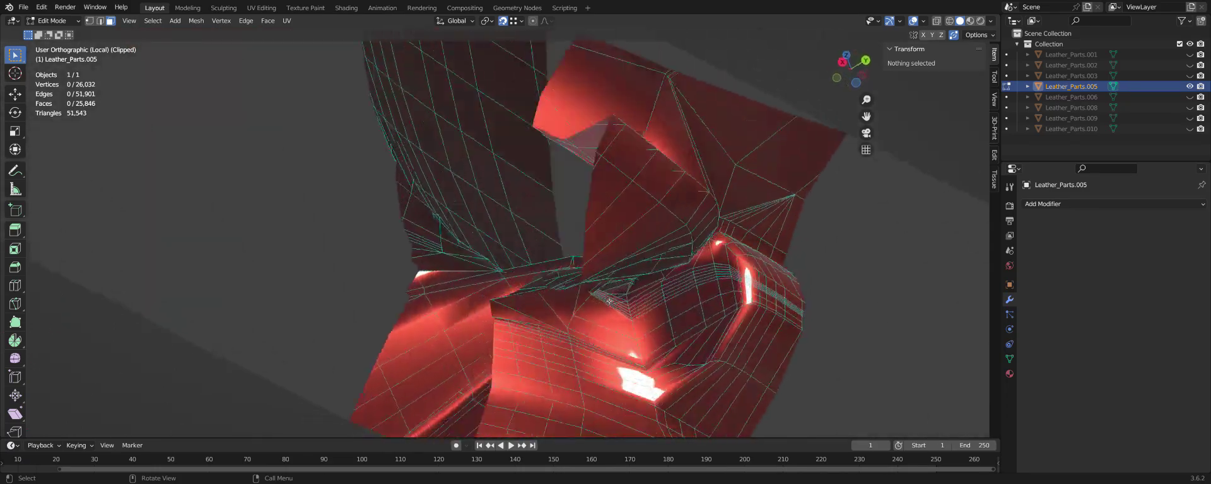
{"action": "mouse_move", "coordinate": [685, 318]}
{"action": "middle_mouse_down"}
{"action": "mouse_move", "coordinate": [668, 333]}
{"action": "mouse_move", "coordinate": [687, 350]}
{"action": "middle_mouse_up"}
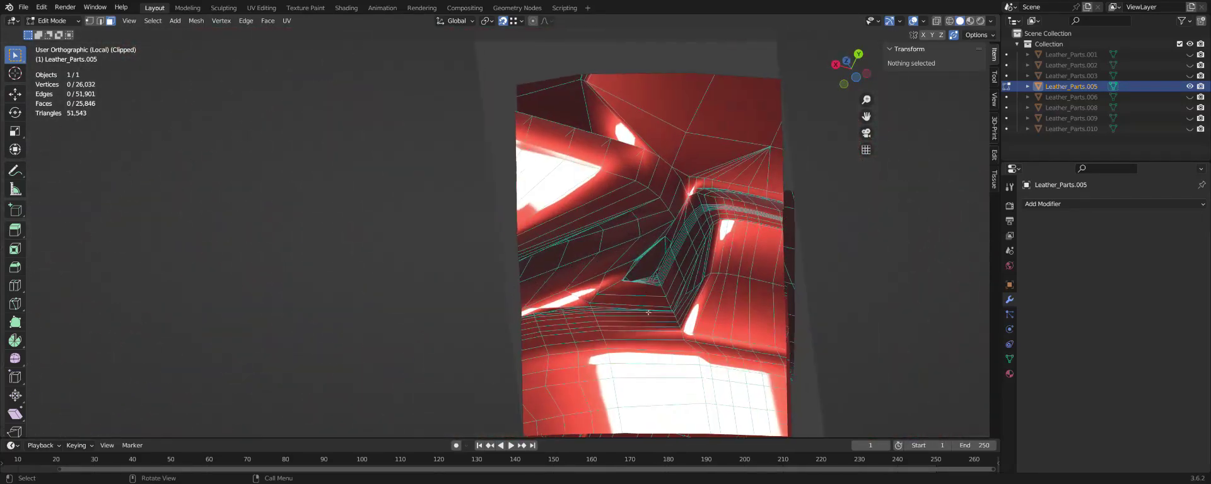
{"action": "middle_click_drag", "start_coordinate": [647, 312], "coordinate": [709, 298]}
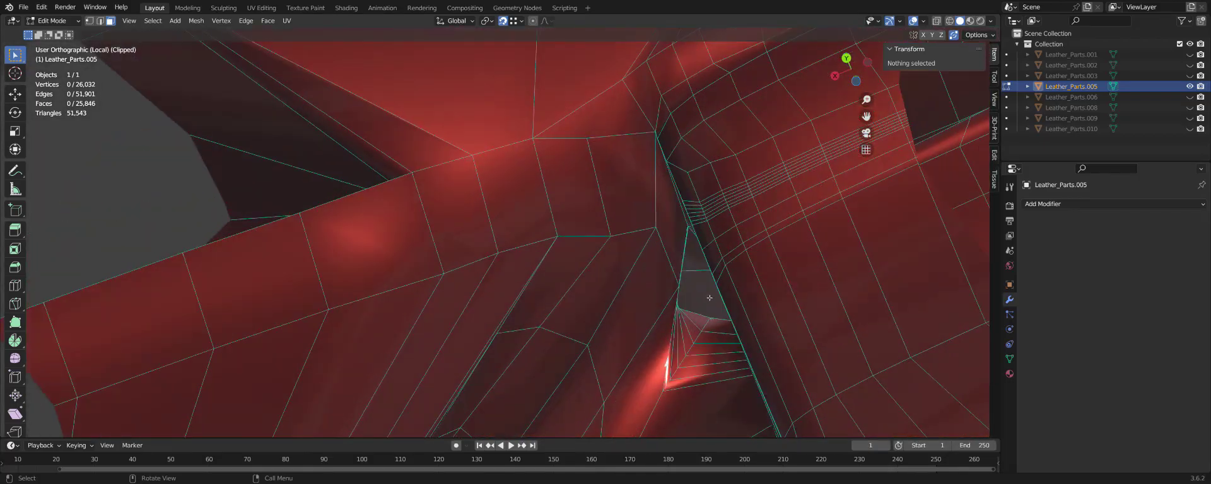
{"action": "left_click", "coordinate": [709, 298]}
{"action": "scroll", "coordinate": [710, 298], "scroll_direction": "down", "scroll_amount": 5}
{"action": "mouse_move", "coordinate": [709, 298]}
{"action": "middle_mouse_down"}
{"action": "mouse_move", "coordinate": [571, 340]}
{"action": "mouse_move", "coordinate": [572, 322]}
{"action": "middle_mouse_up"}
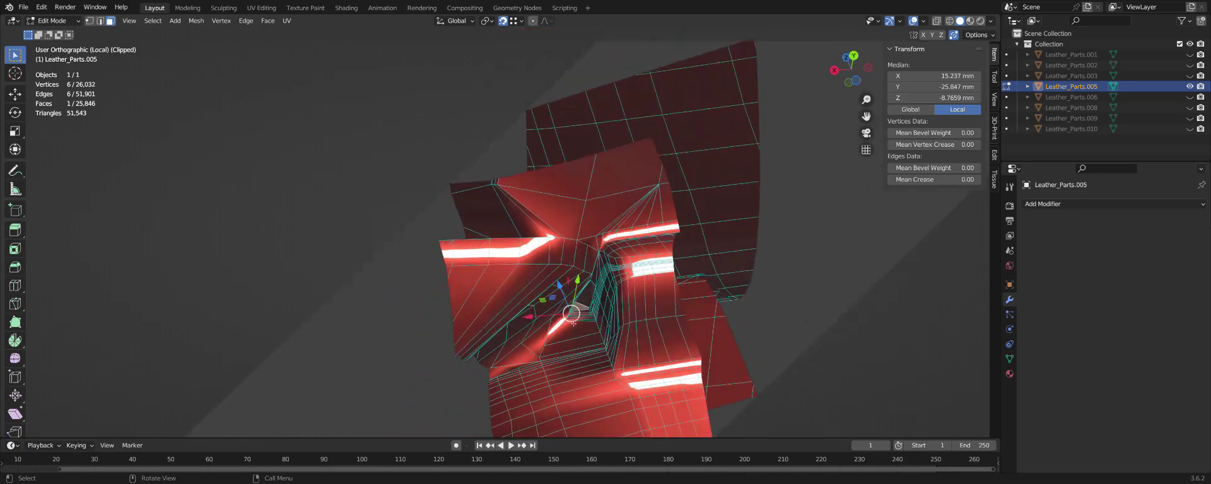
{"action": "middle_click_drag", "start_coordinate": [649, 324], "coordinate": [640, 317]}
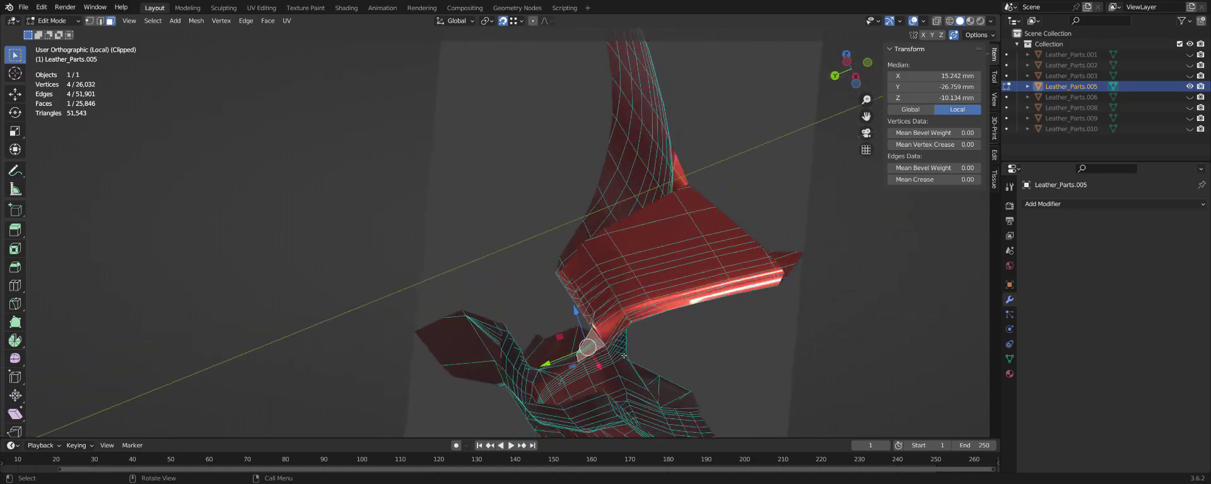
Inspect the patched seams, then remove the Alt+B clipping region to show the whole half seat.
{"action": "mouse_move", "coordinate": [623, 356]}
{"action": "middle_mouse_down"}
{"action": "mouse_move", "coordinate": [597, 373]}
{"action": "mouse_move", "coordinate": [692, 289]}
{"action": "mouse_move", "coordinate": [670, 273]}
{"action": "mouse_move", "coordinate": [758, 260]}
{"action": "mouse_move", "coordinate": [753, 303]}
{"action": "mouse_move", "coordinate": [762, 267]}
{"action": "mouse_move", "coordinate": [808, 277]}
{"action": "mouse_move", "coordinate": [777, 259]}
{"action": "mouse_move", "coordinate": [783, 289]}
{"action": "mouse_move", "coordinate": [789, 280]}
{"action": "middle_mouse_up"}
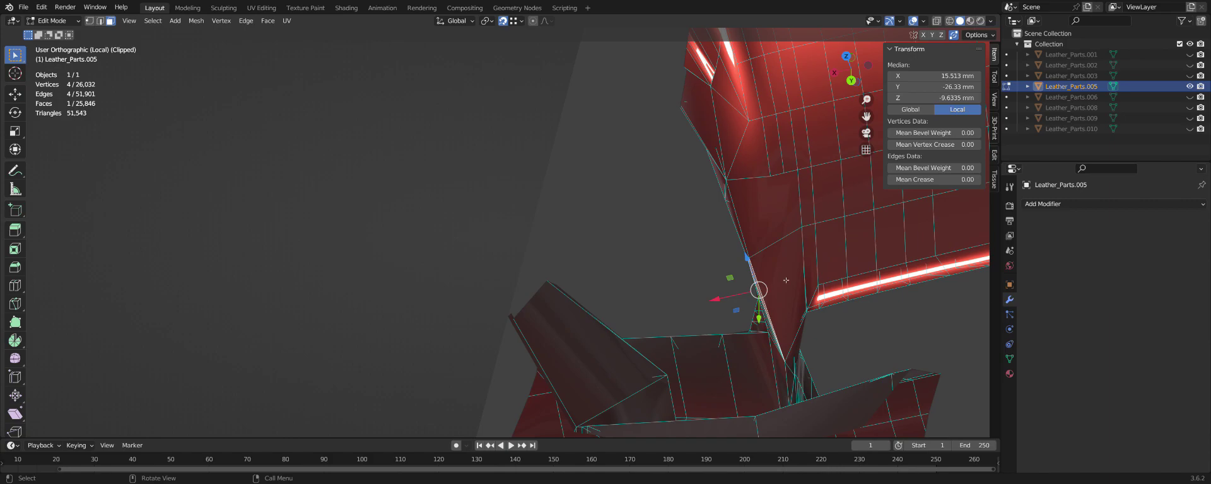
{"action": "mouse_move", "coordinate": [786, 279]}
{"action": "middle_mouse_down"}
{"action": "mouse_move", "coordinate": [786, 254]}
{"action": "mouse_move", "coordinate": [810, 271]}
{"action": "mouse_move", "coordinate": [655, 304]}
{"action": "mouse_move", "coordinate": [643, 233]}
{"action": "mouse_move", "coordinate": [604, 286]}
{"action": "mouse_move", "coordinate": [610, 164]}
{"action": "mouse_move", "coordinate": [623, 349]}
{"action": "mouse_move", "coordinate": [553, 223]}
{"action": "middle_mouse_up"}
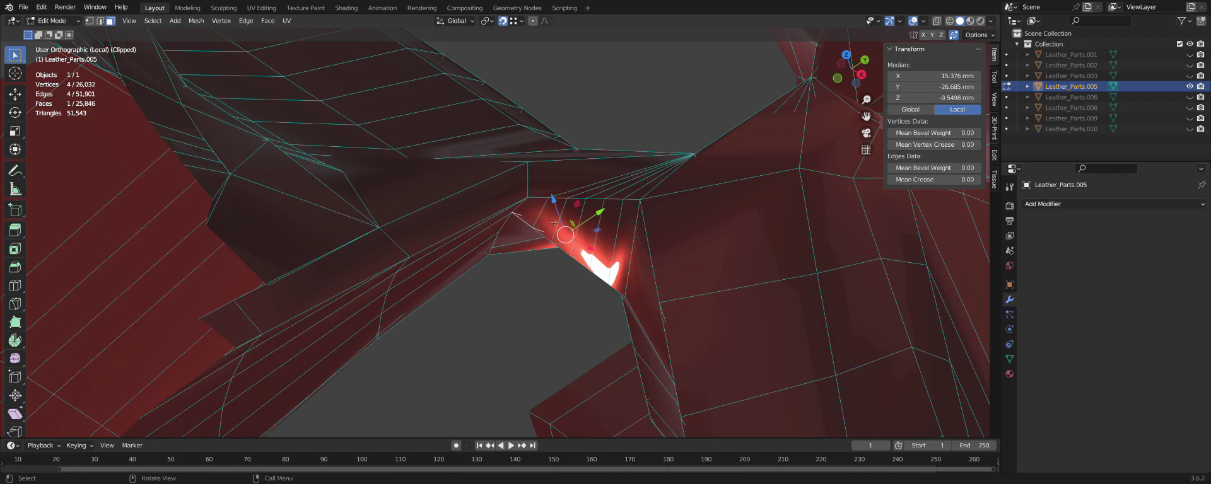
{"action": "mouse_move", "coordinate": [554, 223]}
{"action": "middle_mouse_down"}
{"action": "mouse_move", "coordinate": [594, 258]}
{"action": "mouse_move", "coordinate": [704, 292]}
{"action": "middle_mouse_up"}
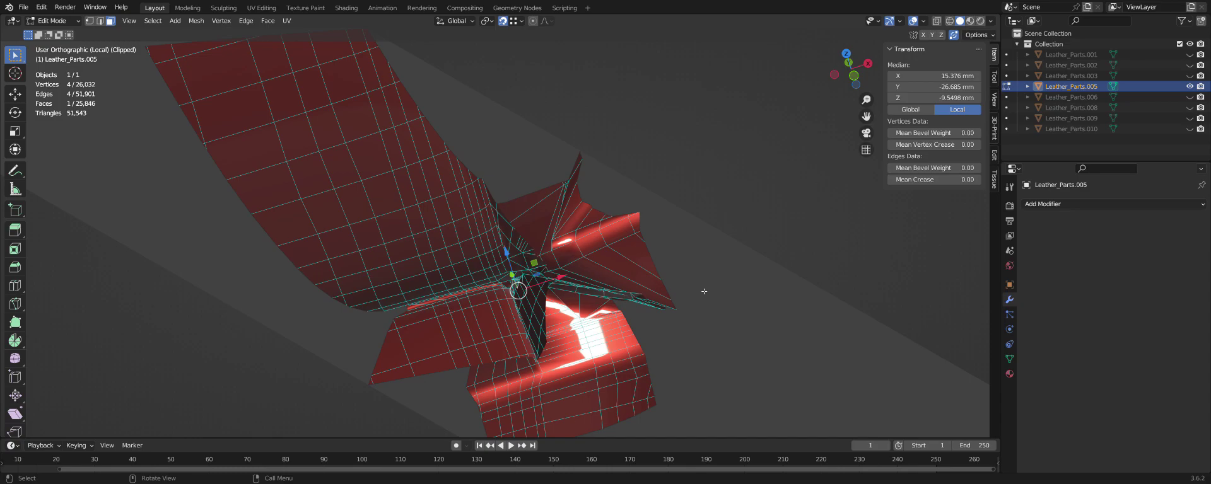
{"action": "middle_click_drag", "start_coordinate": [704, 291], "coordinate": [591, 278]}
{"action": "scroll", "coordinate": [592, 278], "scroll_direction": "up", "scroll_amount": 3}
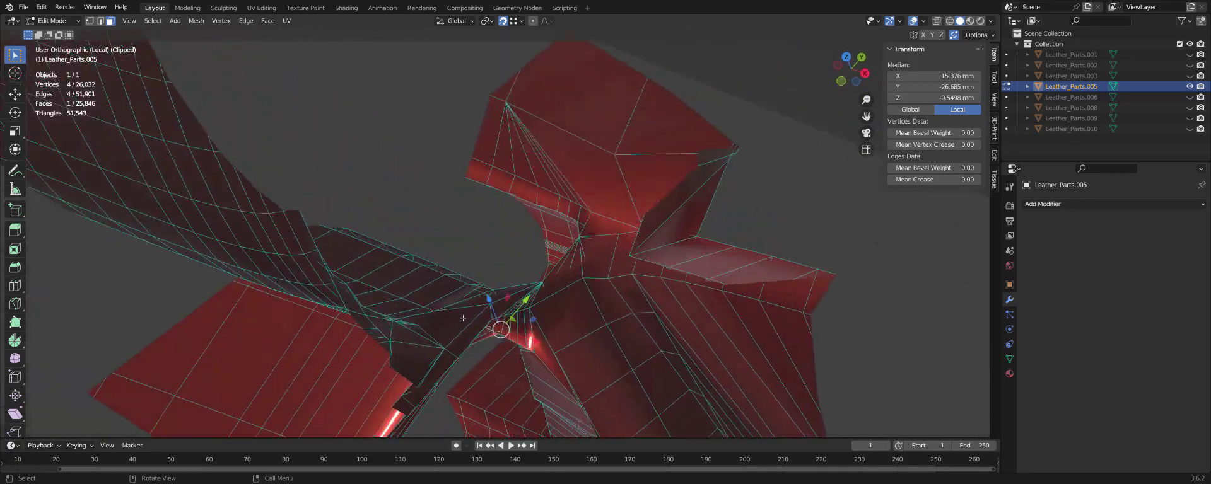
{"action": "scroll", "coordinate": [567, 290], "scroll_direction": "up", "scroll_amount": 3}
{"action": "scroll", "coordinate": [542, 303], "scroll_direction": "up", "scroll_amount": 2}
{"action": "mouse_move", "coordinate": [529, 309]}
{"action": "middle_mouse_down"}
{"action": "mouse_move", "coordinate": [509, 319]}
{"action": "mouse_move", "coordinate": [546, 314]}
{"action": "middle_mouse_up"}
{"action": "mouse_move", "coordinate": [500, 277]}
{"action": "middle_mouse_down"}
{"action": "mouse_move", "coordinate": [482, 254]}
{"action": "mouse_move", "coordinate": [723, 252]}
{"action": "mouse_move", "coordinate": [749, 291]}
{"action": "mouse_move", "coordinate": [719, 290]}
{"action": "mouse_move", "coordinate": [759, 213]}
{"action": "middle_mouse_up"}
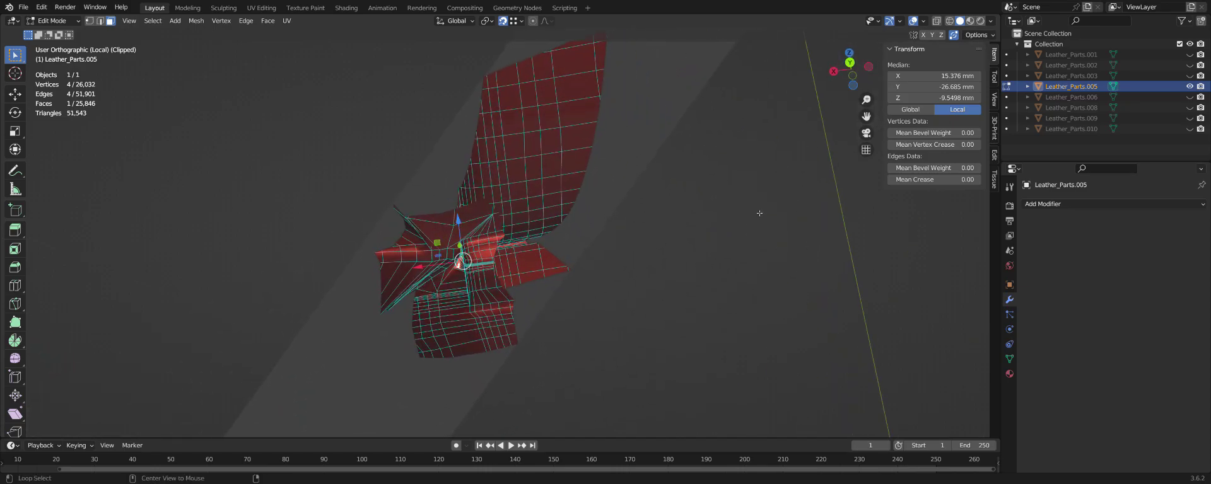
{"action": "key", "text": "alt+b"}
{"action": "mouse_move", "coordinate": [759, 213]}
{"action": "middle_mouse_down"}
{"action": "mouse_move", "coordinate": [595, 212]}
{"action": "mouse_move", "coordinate": [605, 265]}
{"action": "mouse_move", "coordinate": [782, 246]}
{"action": "mouse_move", "coordinate": [646, 270]}
{"action": "middle_mouse_up"}
{"action": "scroll", "coordinate": [607, 259], "scroll_direction": "down", "scroll_amount": 3}
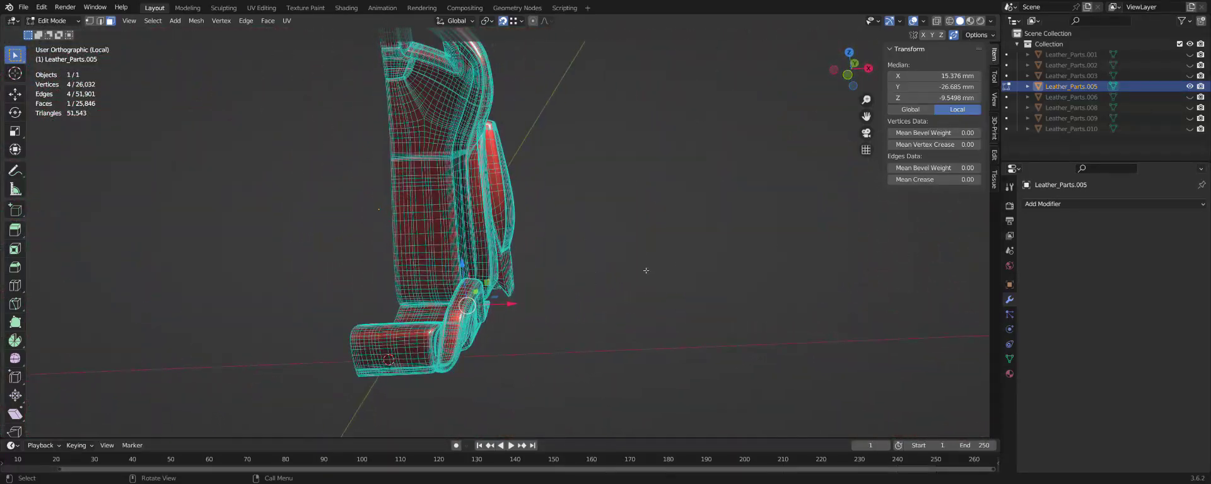
In Object Mode, give Leather_Parts.005 an X-axis Mirror modifier with 0.01 mm merge.
{"action": "key", "text": "Tab"}
{"action": "left_click", "coordinate": [437, 231]}
{"action": "middle_click_drag", "start_coordinate": [438, 232], "coordinate": [444, 246]}
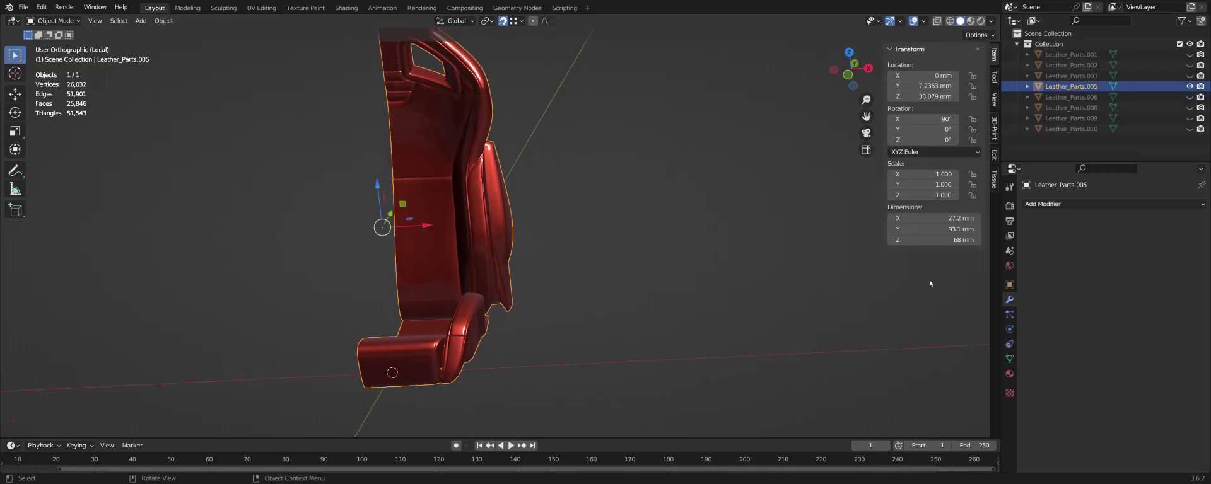
{"action": "left_click", "coordinate": [1060, 206]}
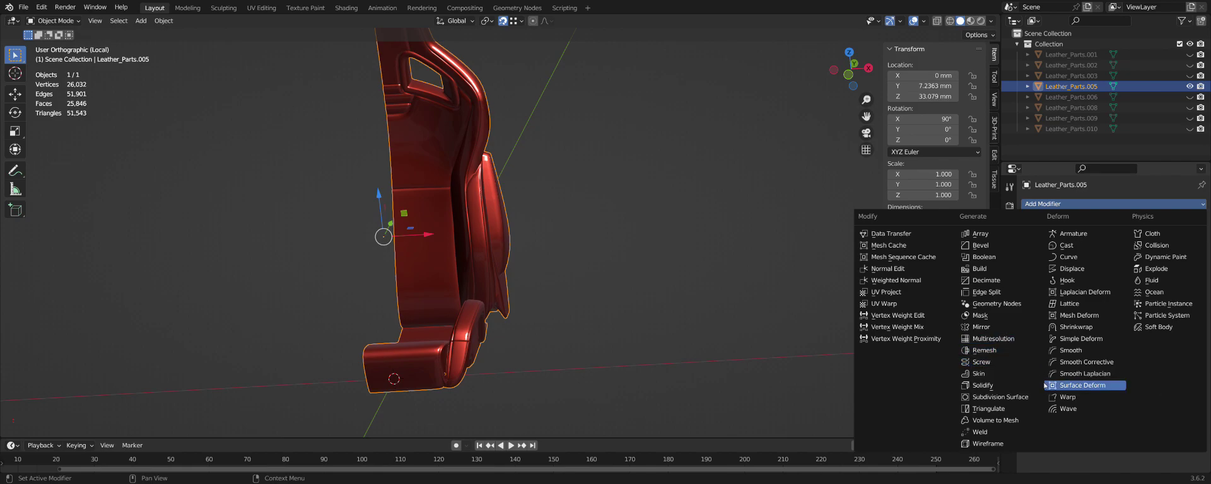
{"action": "left_click", "coordinate": [997, 329]}
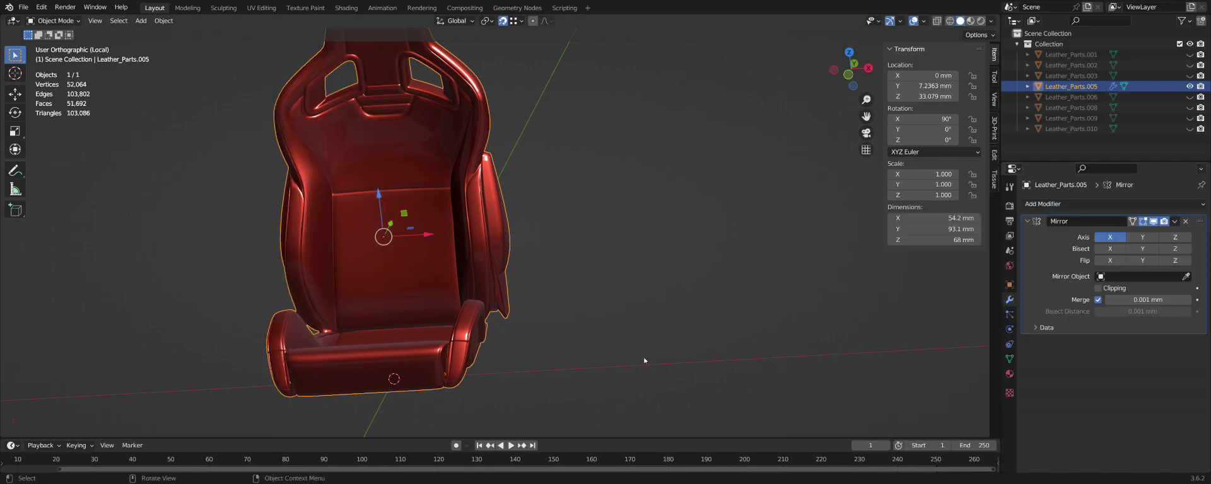
{"action": "scroll", "coordinate": [383, 258], "scroll_direction": "up", "scroll_amount": 2}
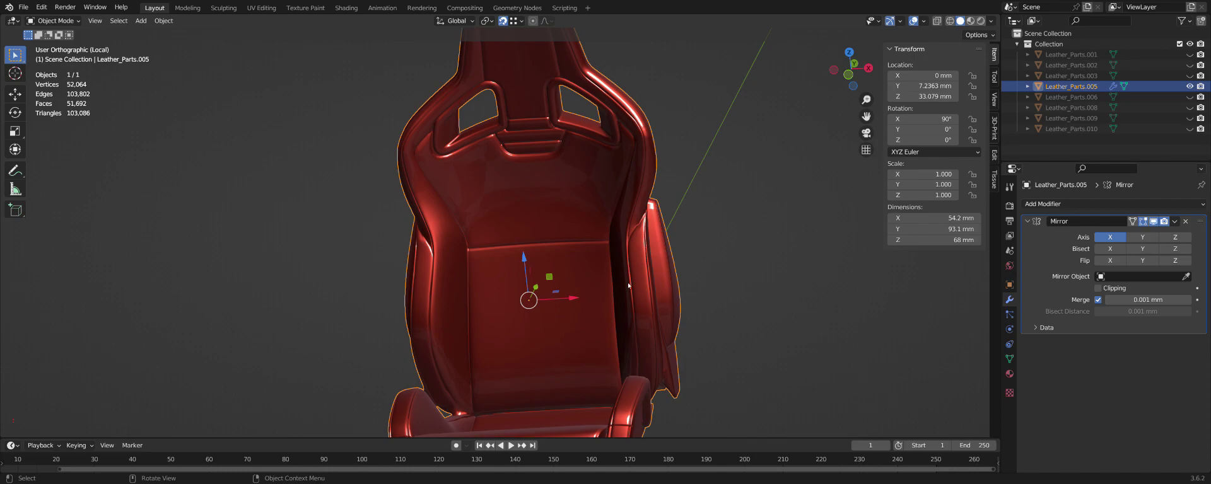
{"action": "mouse_move", "coordinate": [628, 286]}
{"action": "middle_mouse_down"}
{"action": "mouse_move", "coordinate": [413, 231]}
{"action": "mouse_move", "coordinate": [515, 268]}
{"action": "mouse_move", "coordinate": [610, 331]}
{"action": "mouse_move", "coordinate": [540, 272]}
{"action": "middle_mouse_up"}
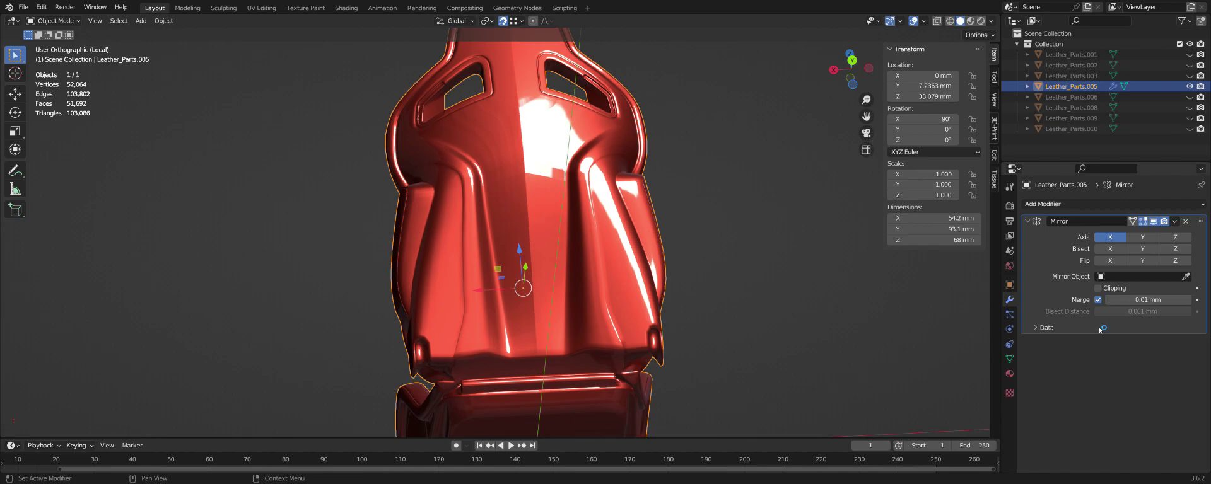
{"action": "scroll", "coordinate": [700, 356], "scroll_direction": "down", "scroll_amount": 2}
{"action": "scroll", "coordinate": [668, 341], "scroll_direction": "up", "scroll_amount": 5}
{"action": "scroll", "coordinate": [639, 327], "scroll_direction": "up", "scroll_amount": 2}
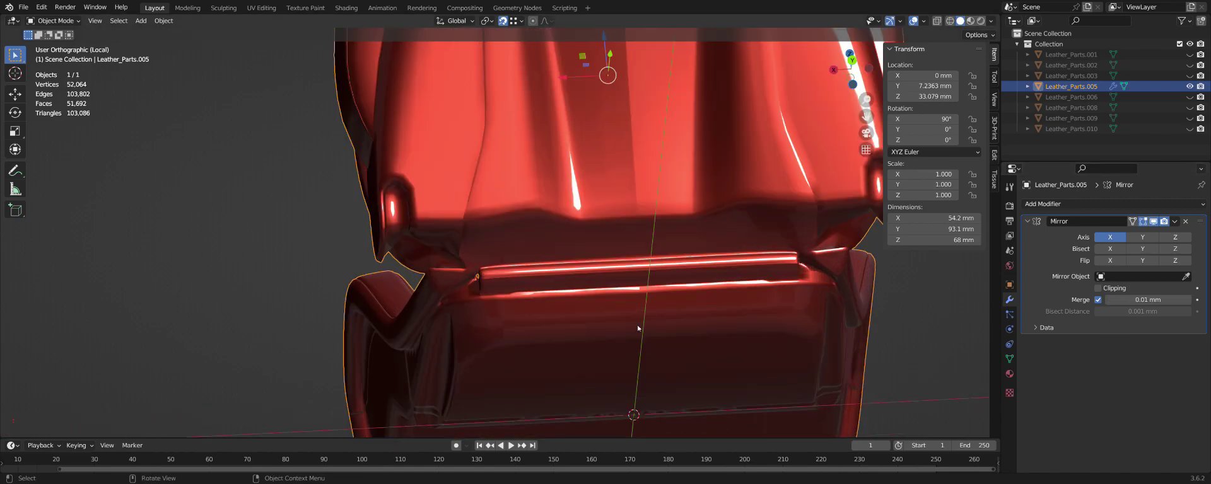
{"action": "middle_click_drag", "start_coordinate": [609, 320], "coordinate": [592, 323]}
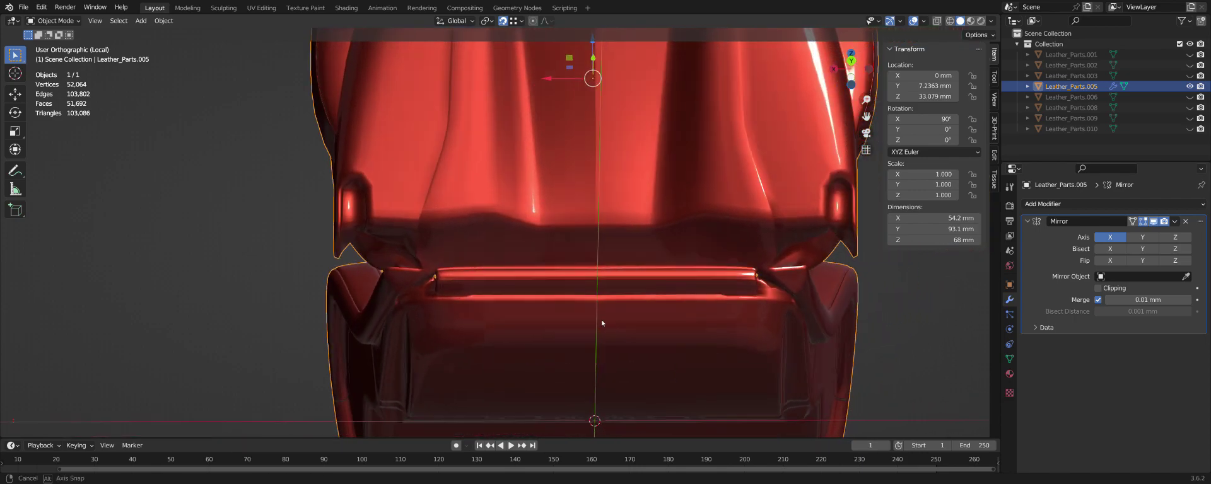
{"action": "mouse_move", "coordinate": [734, 277]}
{"action": "middle_mouse_down"}
{"action": "mouse_move", "coordinate": [691, 273]}
{"action": "mouse_move", "coordinate": [613, 226]}
{"action": "mouse_move", "coordinate": [591, 326]}
{"action": "mouse_move", "coordinate": [495, 208]}
{"action": "middle_mouse_up"}
{"action": "scroll", "coordinate": [709, 251], "scroll_direction": "down", "scroll_amount": 3}
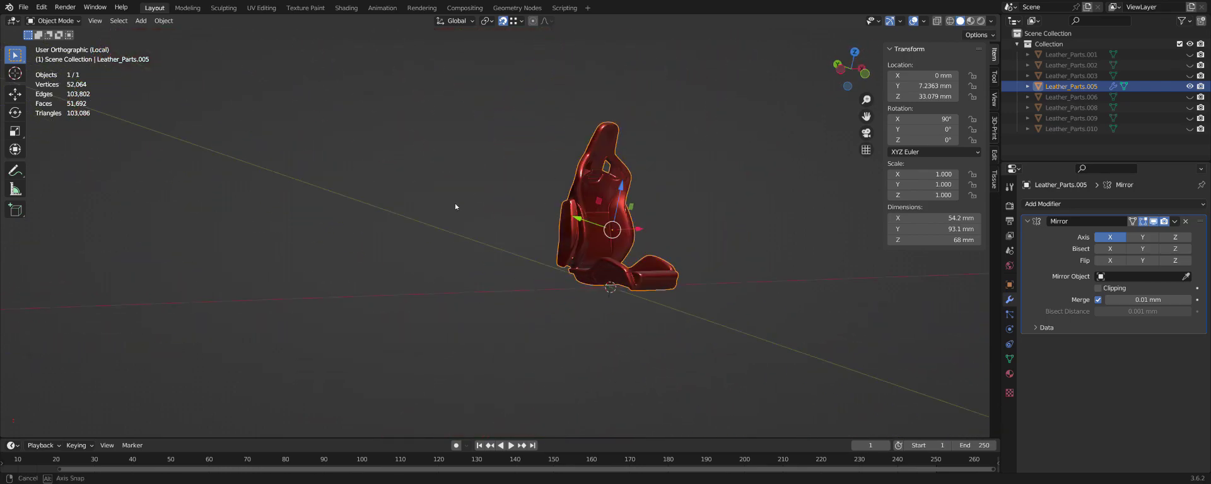
{"action": "left_click", "coordinate": [847, 68]}
{"action": "scroll", "coordinate": [635, 279], "scroll_direction": "down", "scroll_amount": 2}
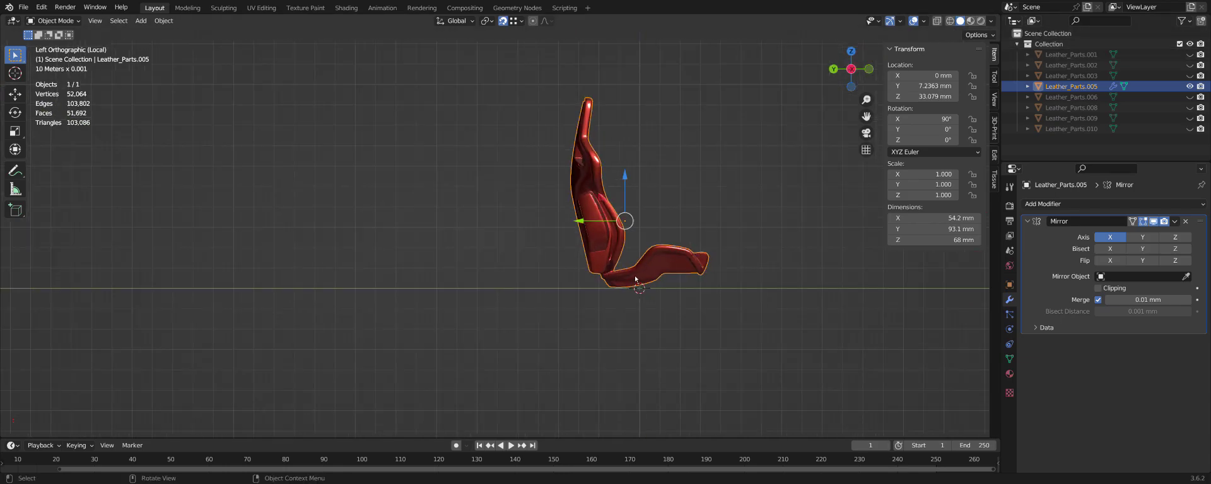
{"action": "scroll", "coordinate": [635, 279], "scroll_direction": "up", "scroll_amount": 2}
{"action": "scroll", "coordinate": [634, 278], "scroll_direction": "up", "scroll_amount": 1}
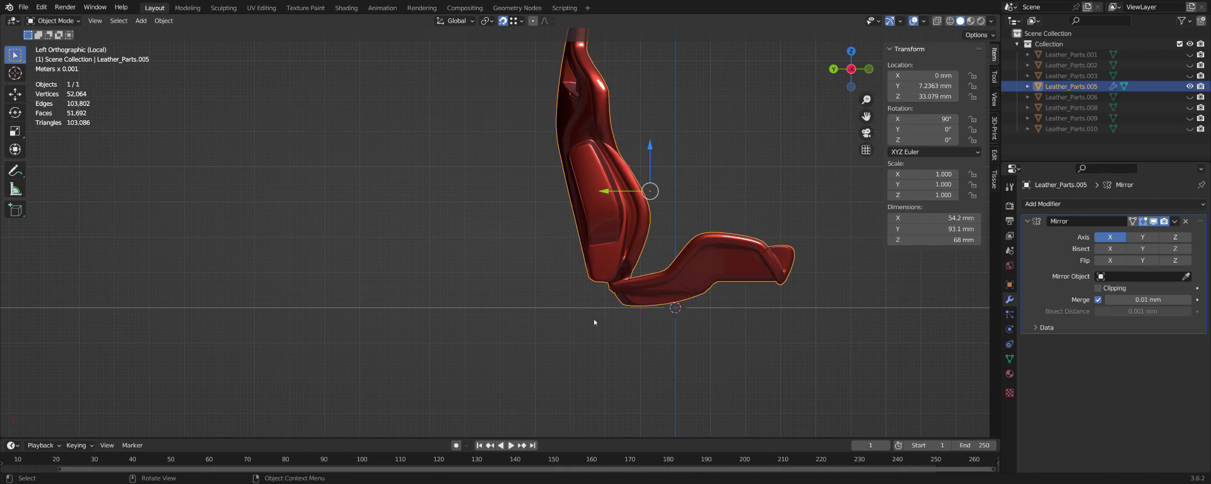
{"action": "scroll", "coordinate": [593, 322], "scroll_direction": "down", "scroll_amount": 2}
{"action": "middle_click_drag", "start_coordinate": [584, 311], "coordinate": [600, 319]}
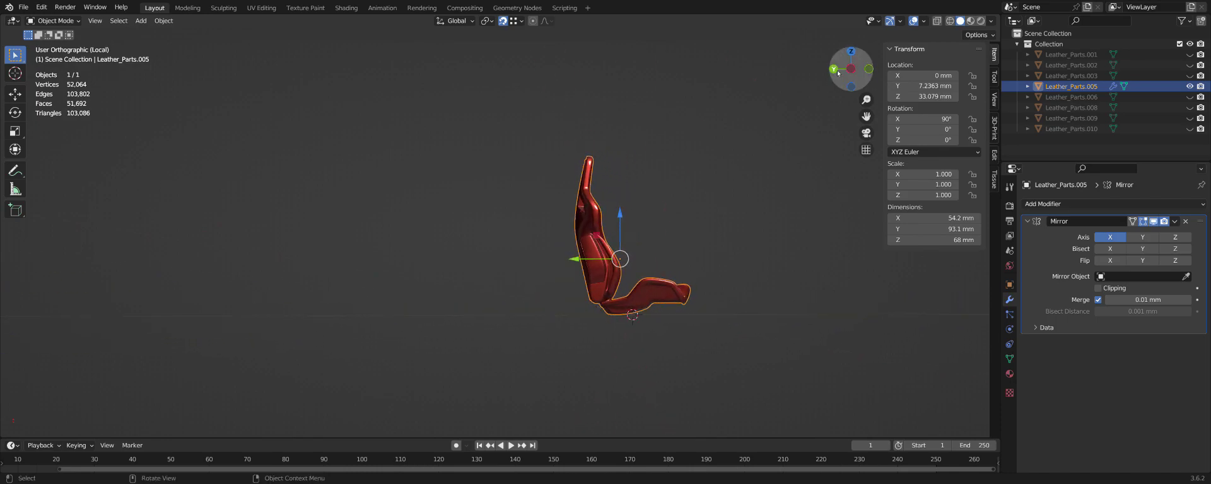
{"action": "scroll", "coordinate": [661, 238], "scroll_direction": "up", "scroll_amount": 3}
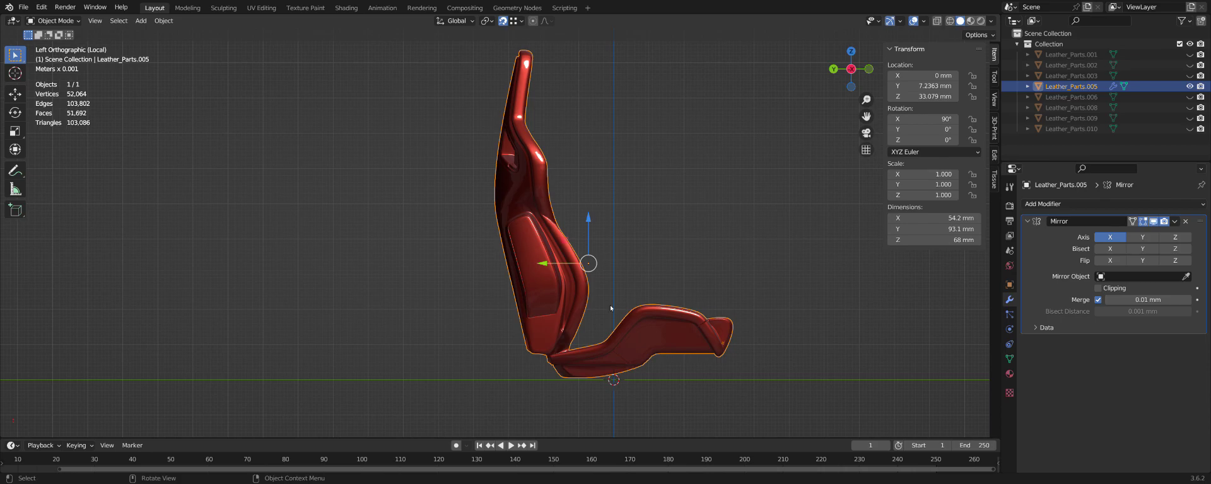